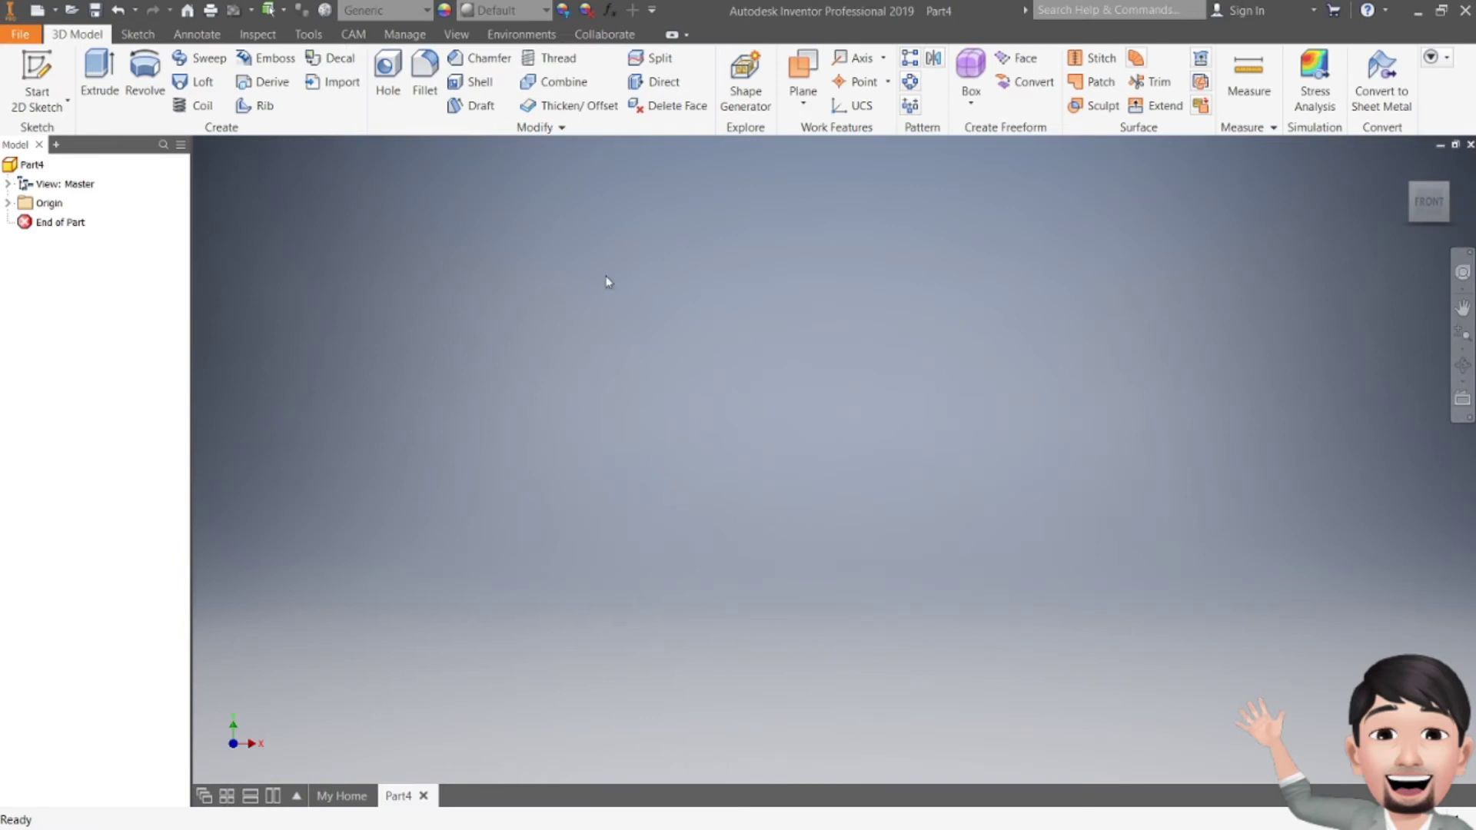
- Start a new 2D sketch on the XZ plane
click(65, 108)
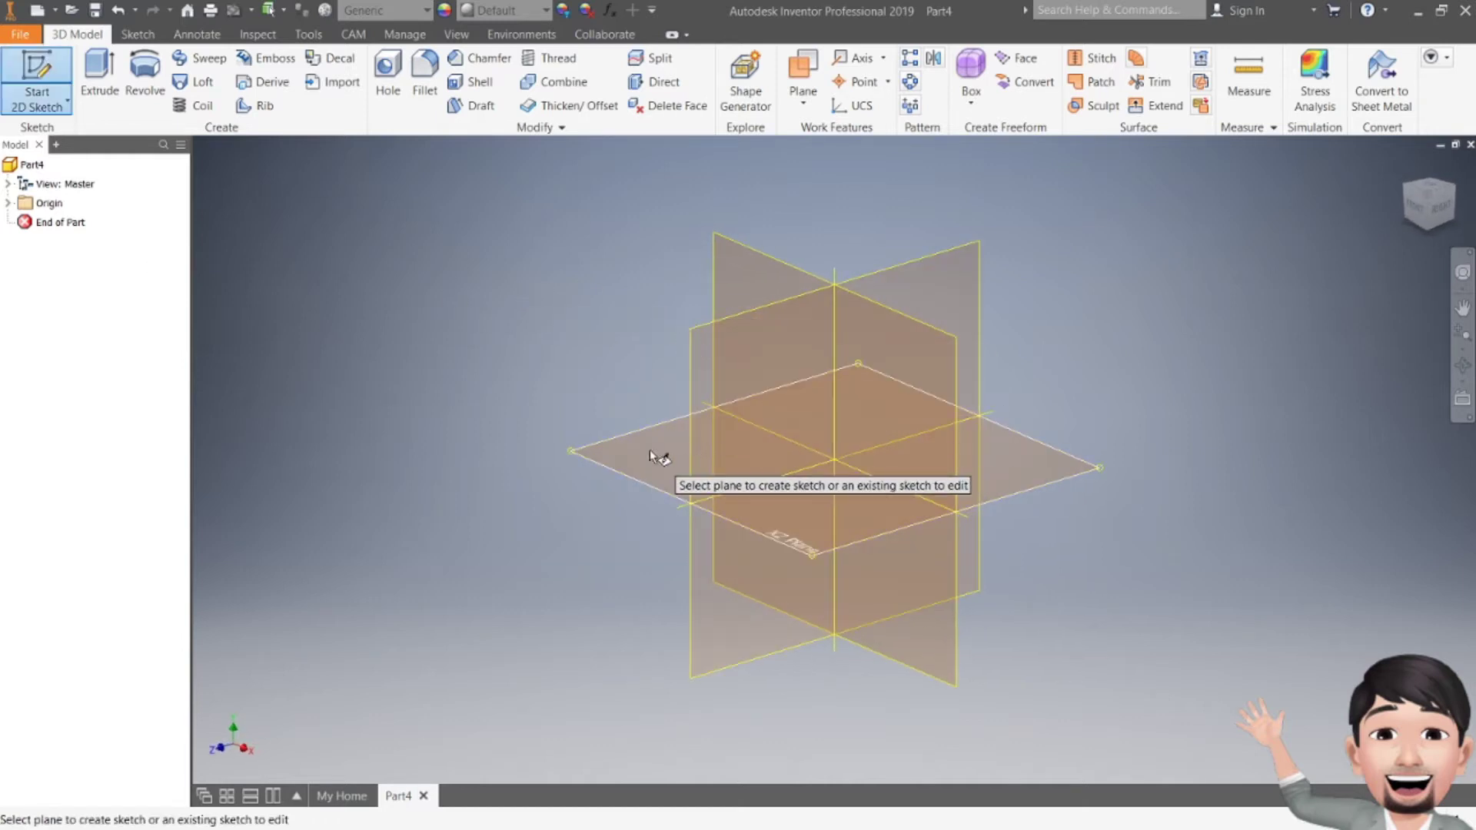
click(650, 456)
click(1454, 166)
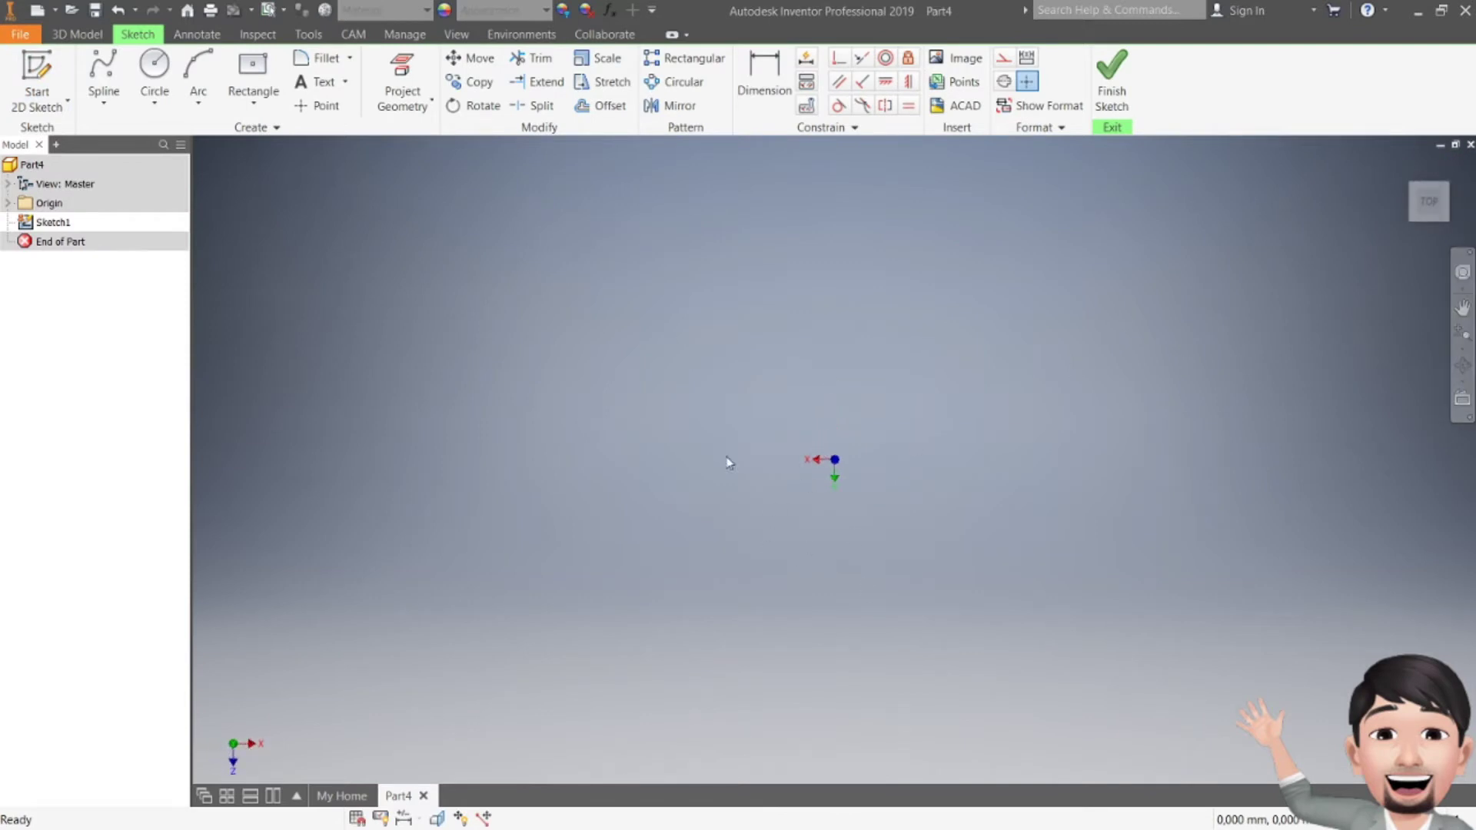
- Draw a center-point rectangle 45 mm wide and 110 mm high, centred on the sketch origin
click(104, 103)
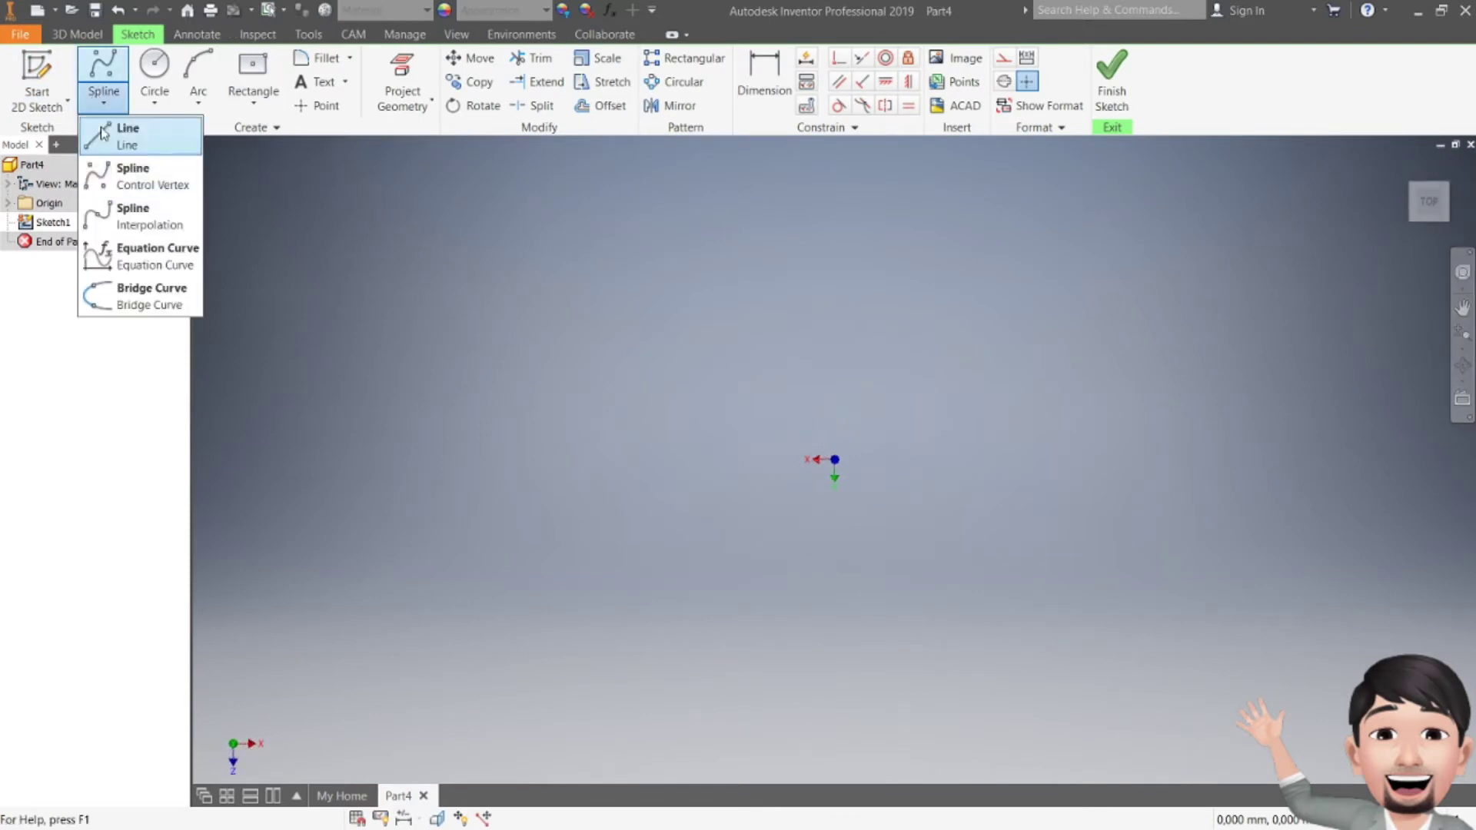
click(127, 132)
click(244, 92)
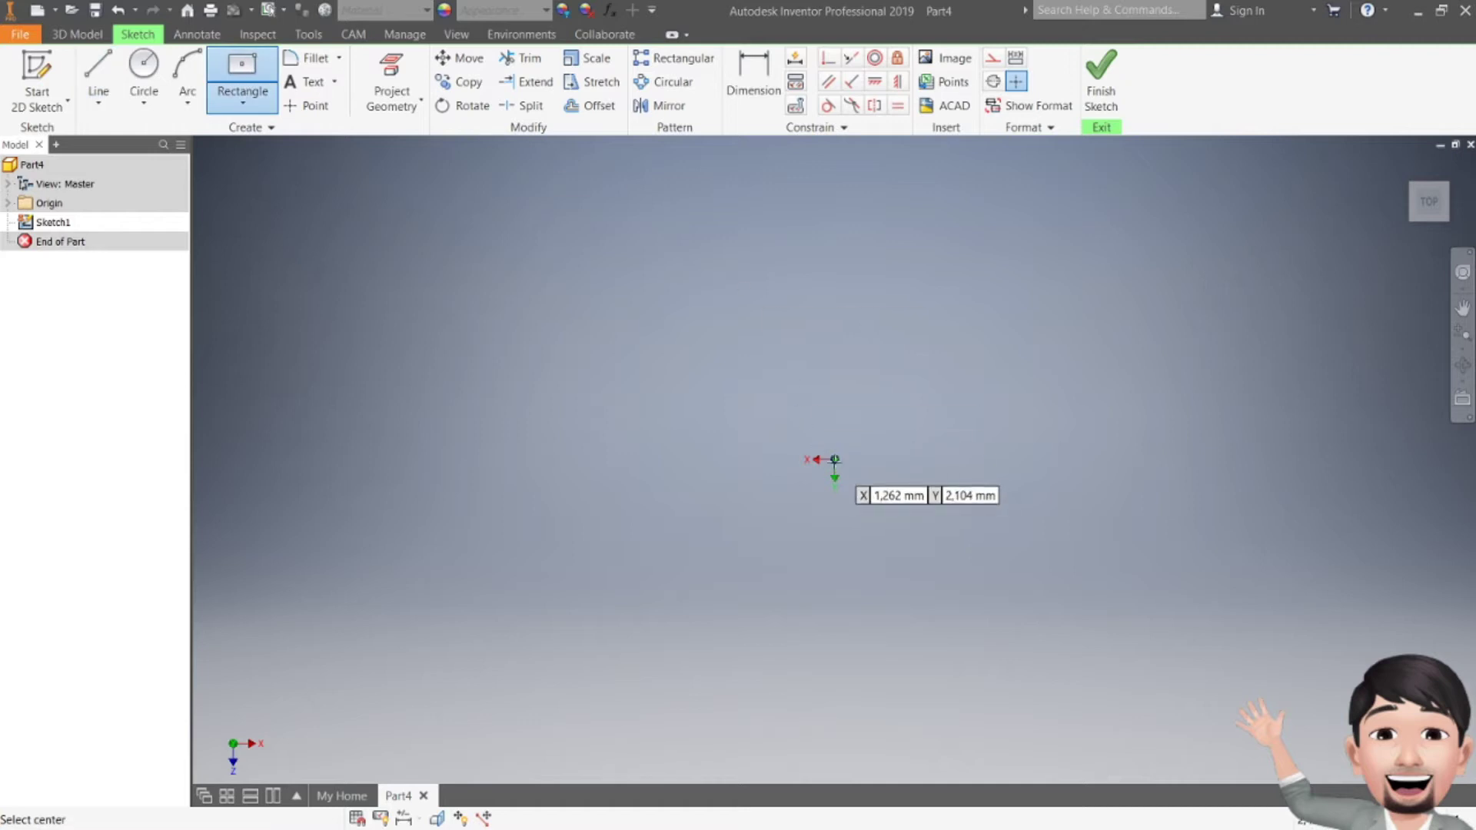
click(835, 460)
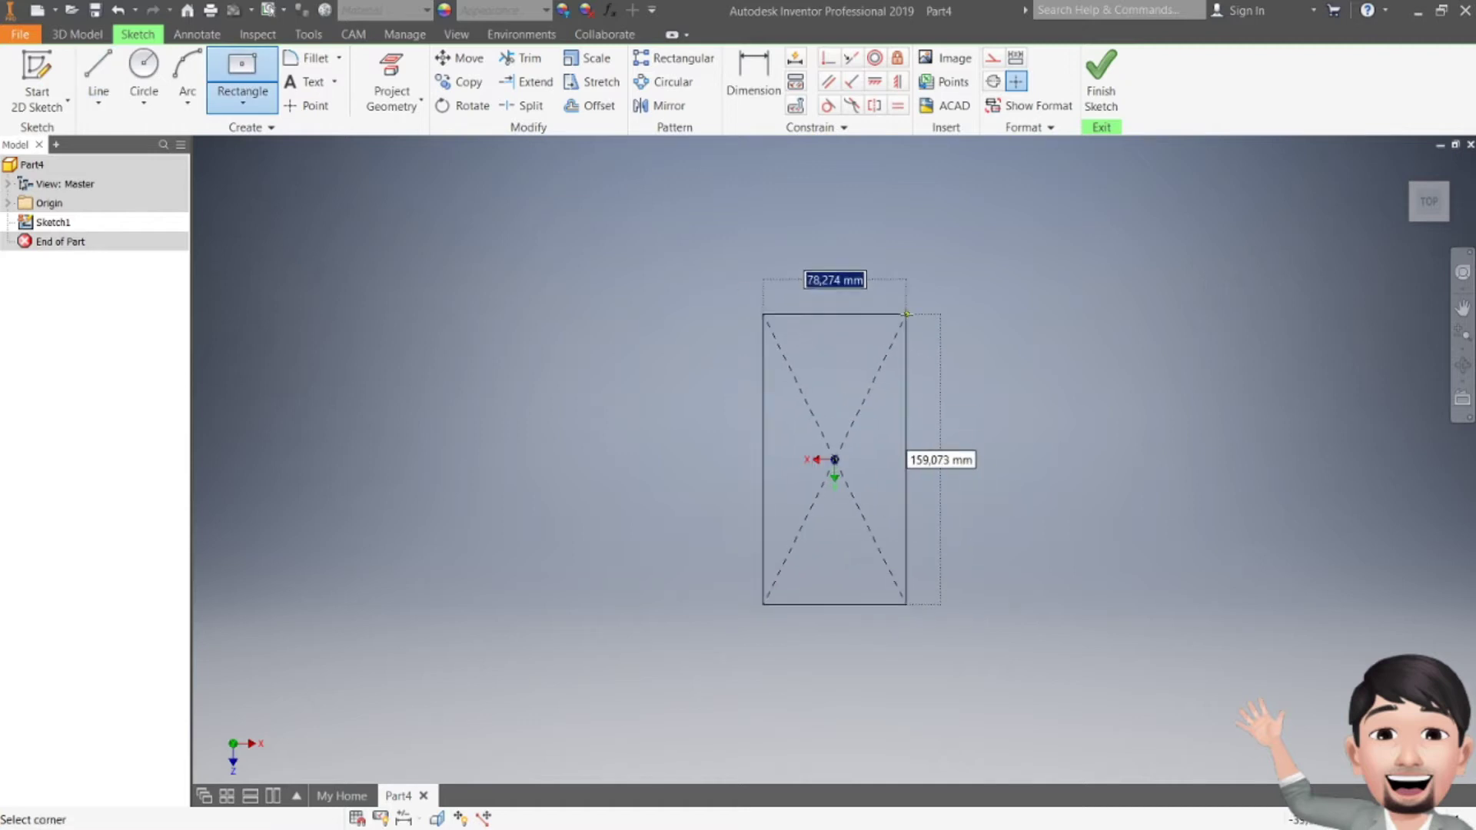
text(45)
key(Tab)
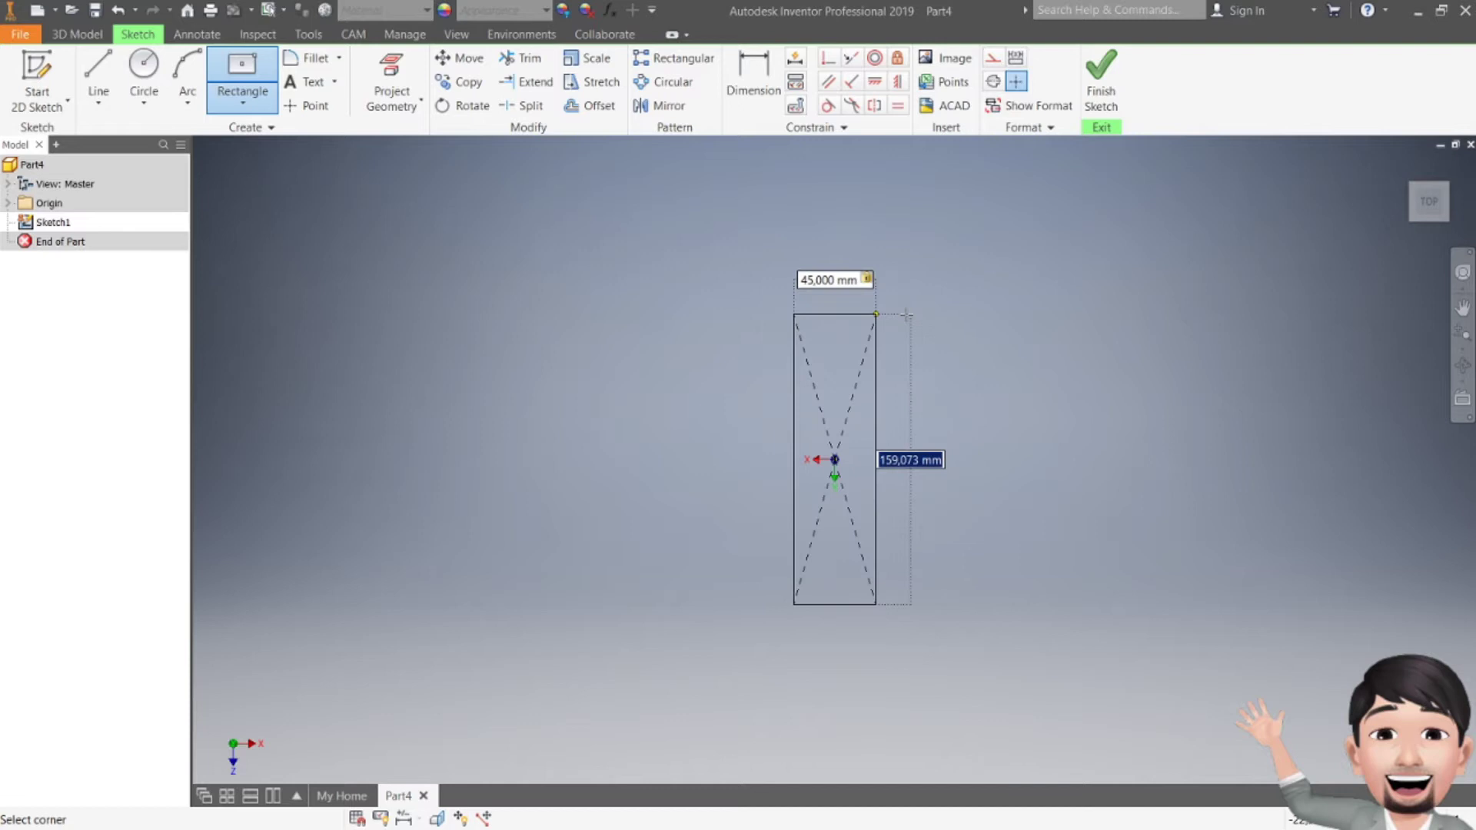
text(110)
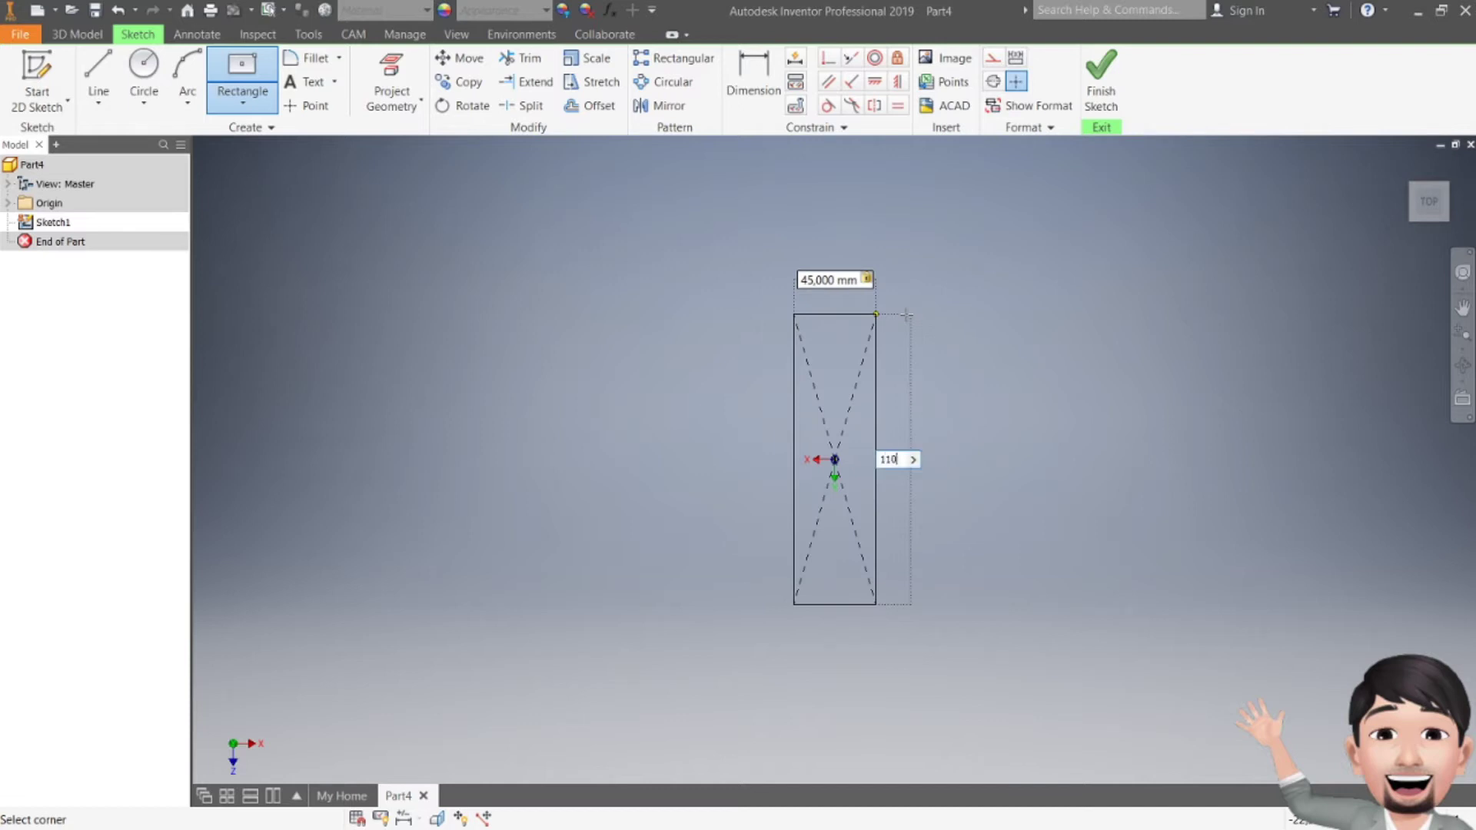
key(Return)
scroll(907, 315, up, 3)
key(Escape)
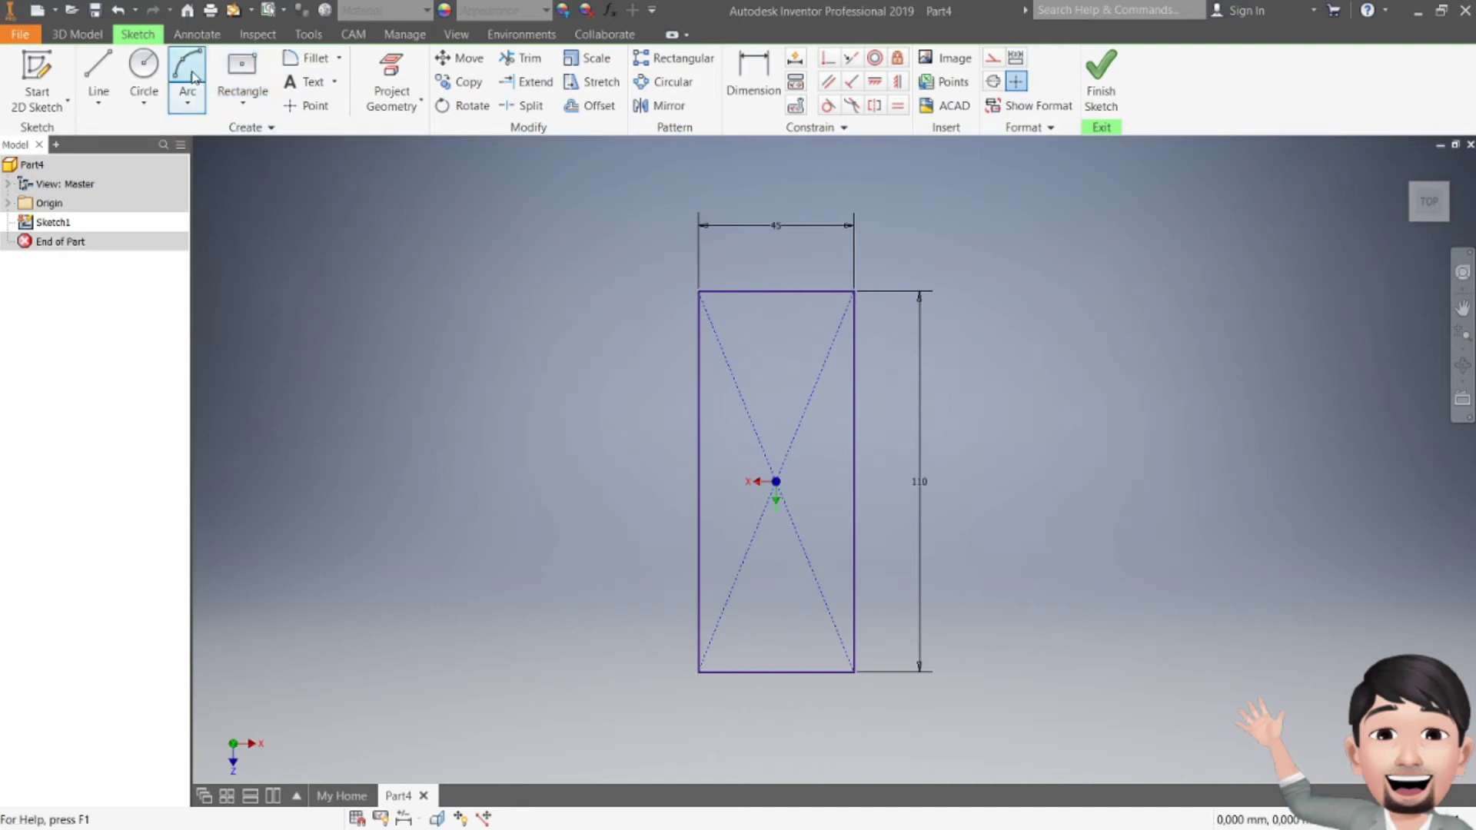
- Draw outward-bulging three-point arcs with a 77 mm radius between the corners at both short ends of the rectangle
click(188, 77)
click(697, 291)
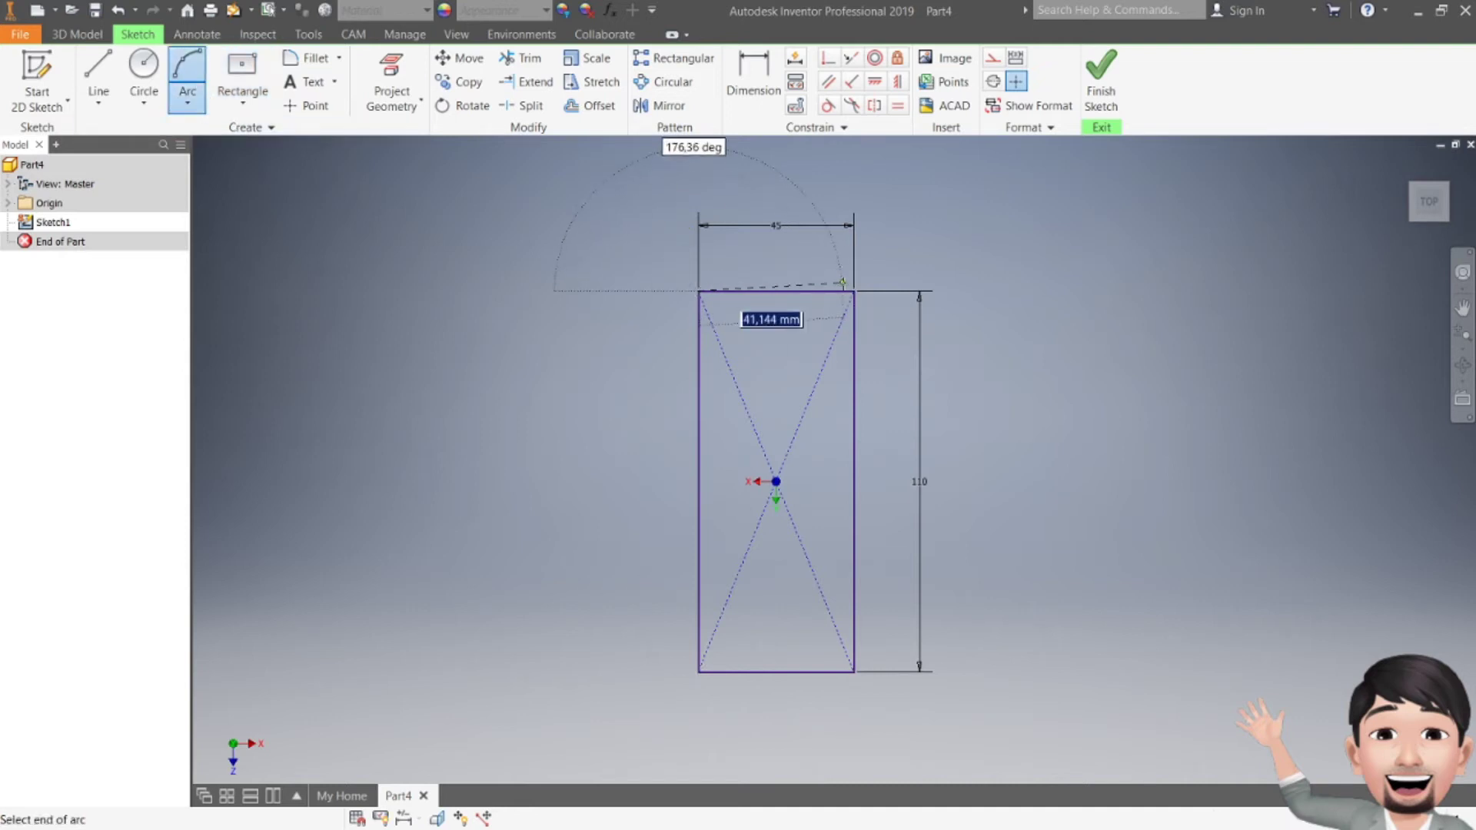
click(854, 291)
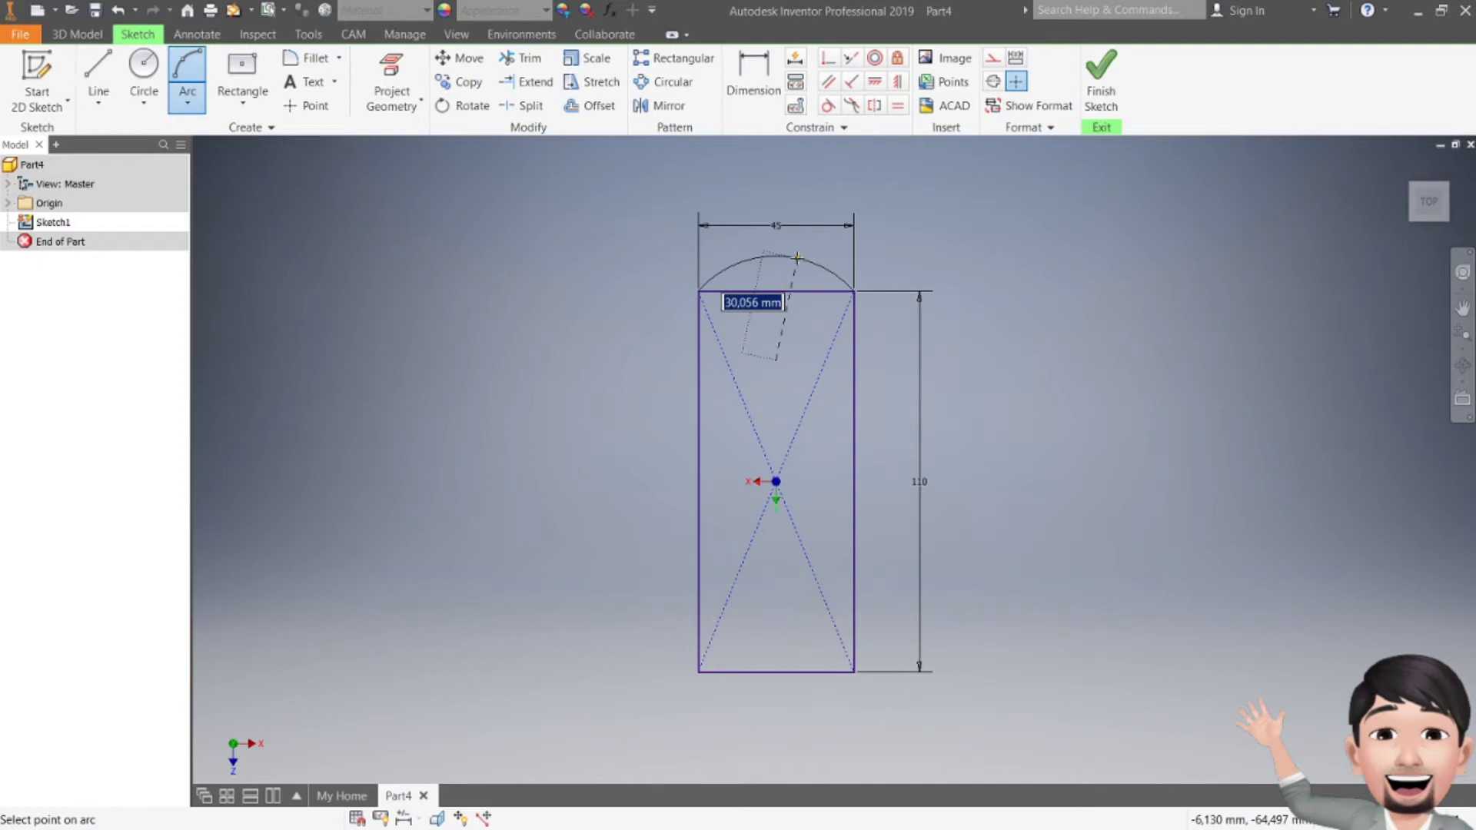
text(77)
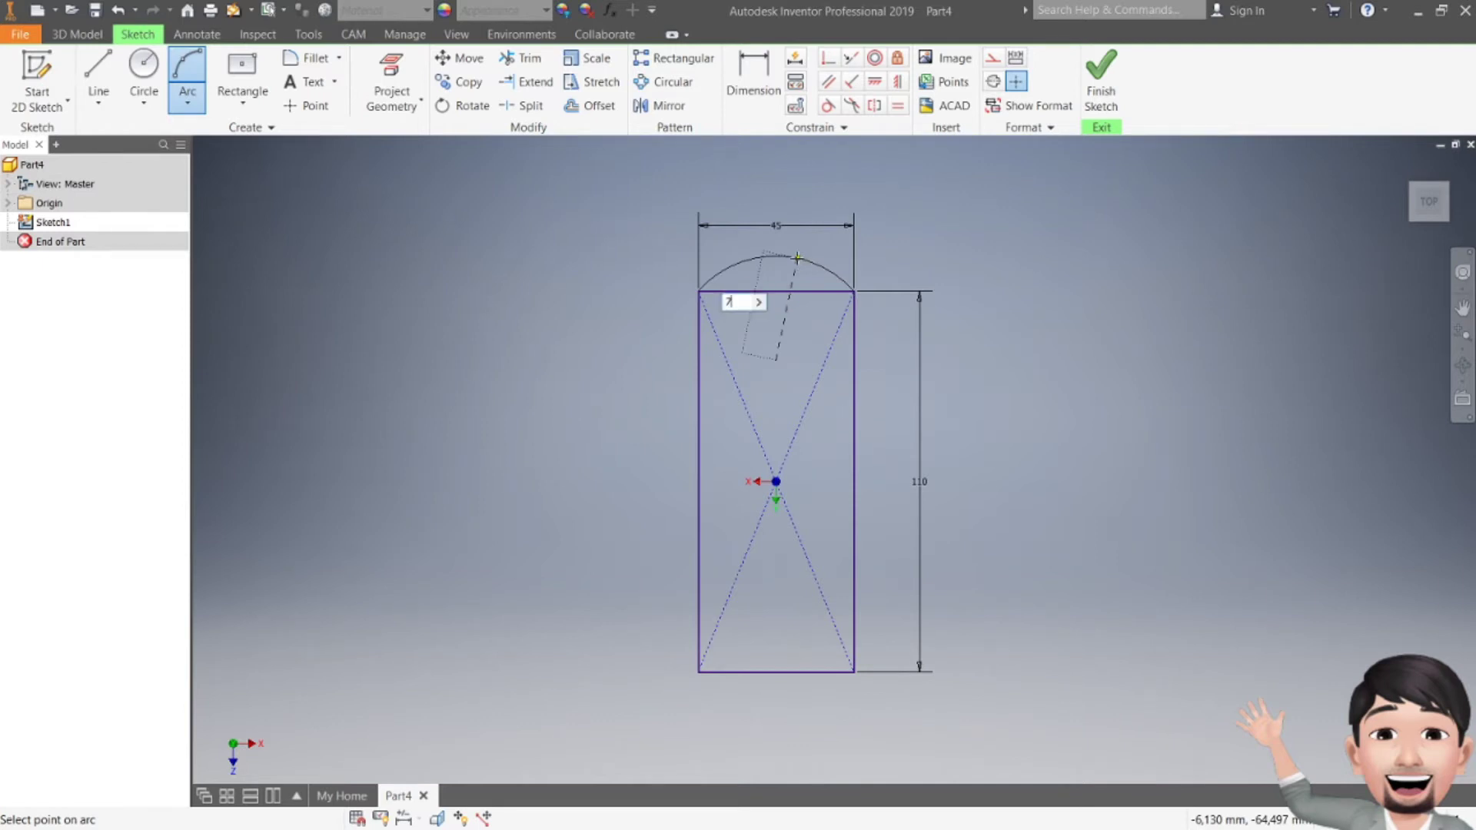
key(Return)
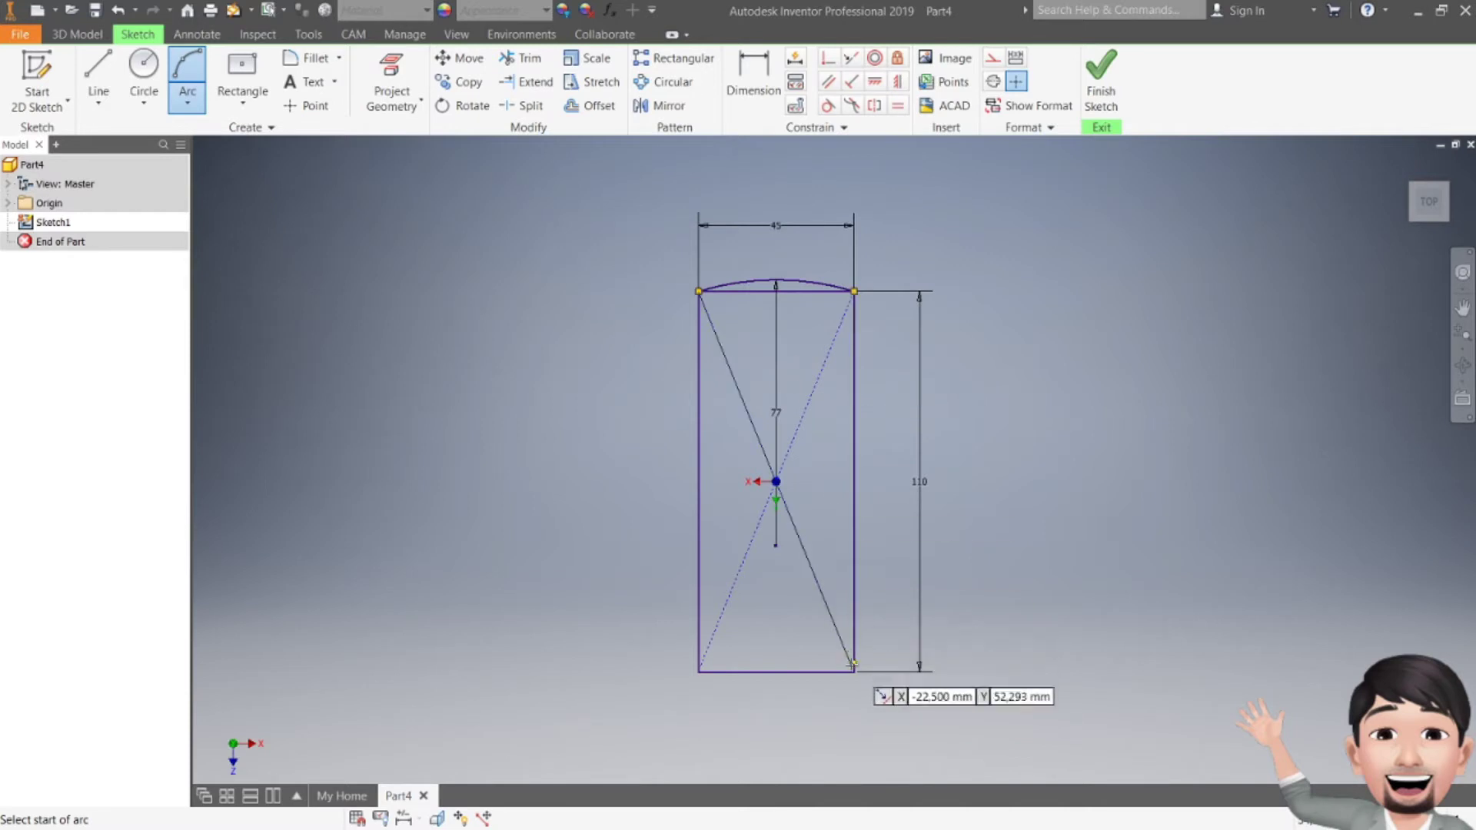
click(854, 671)
click(698, 672)
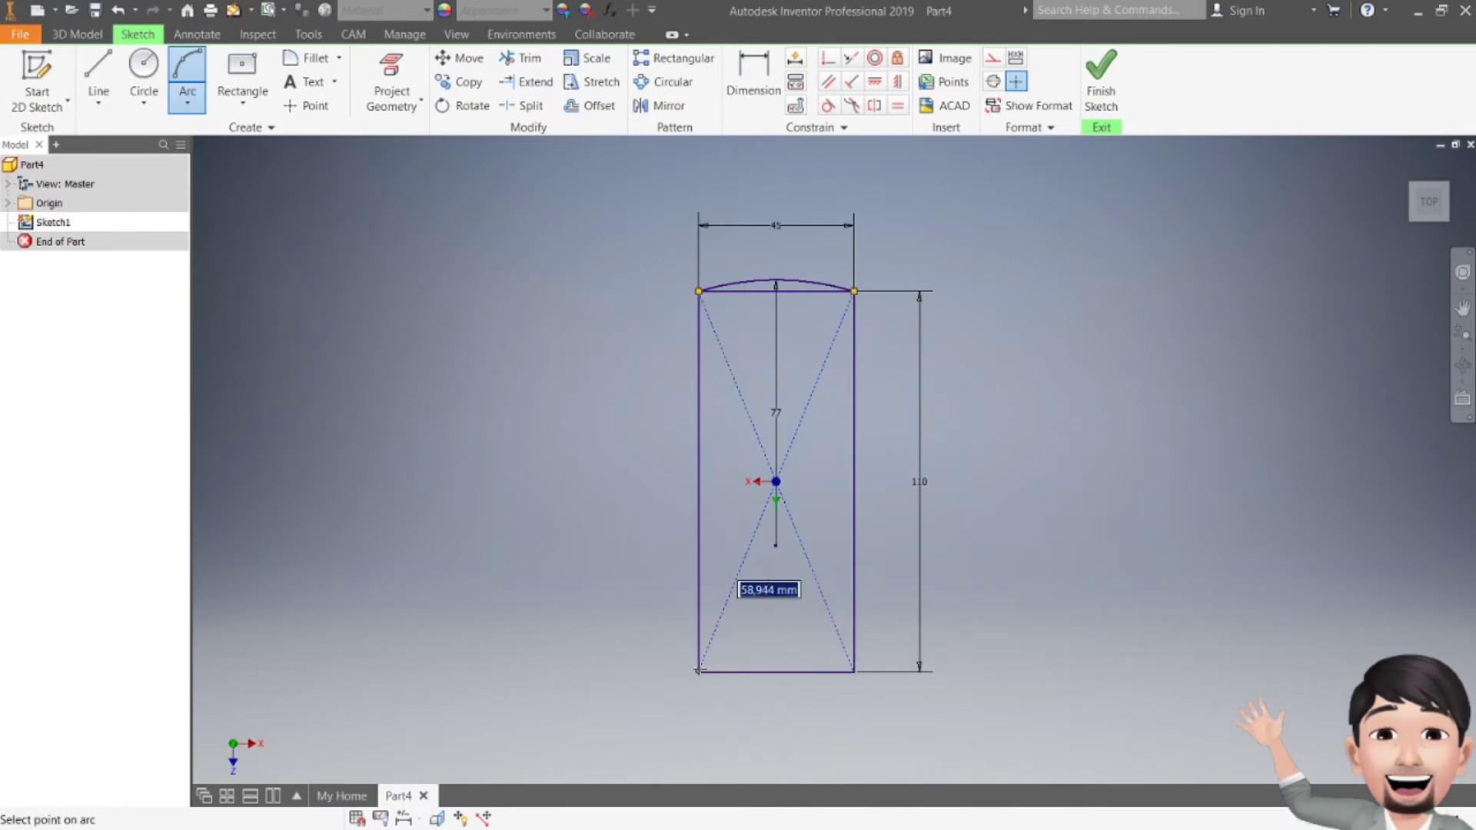
text(77)
key(Return)
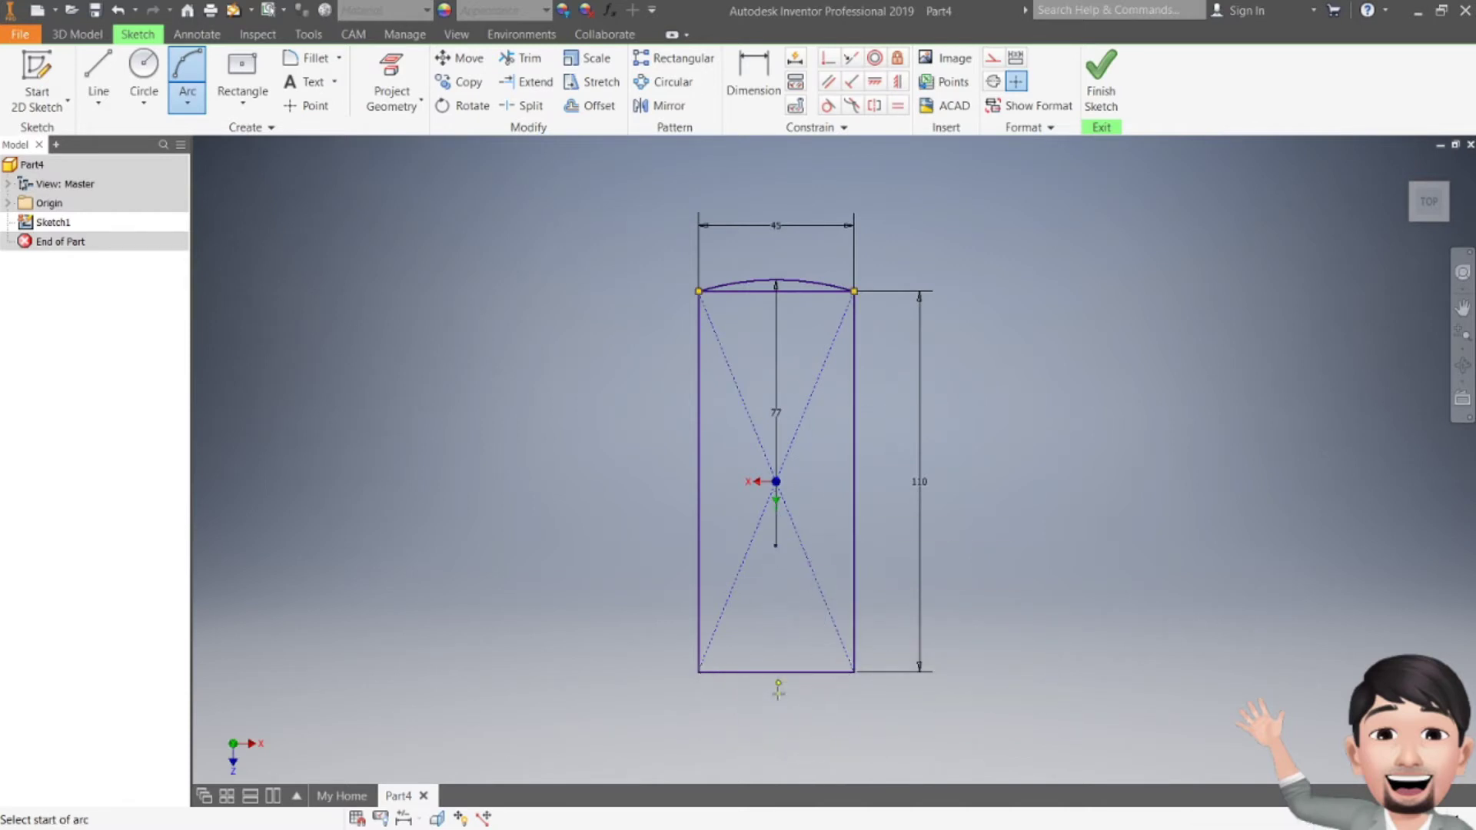
- Draw outward-bulging three-point arcs with a 265 mm radius between the corners along both long sides of the rectangle
click(854, 291)
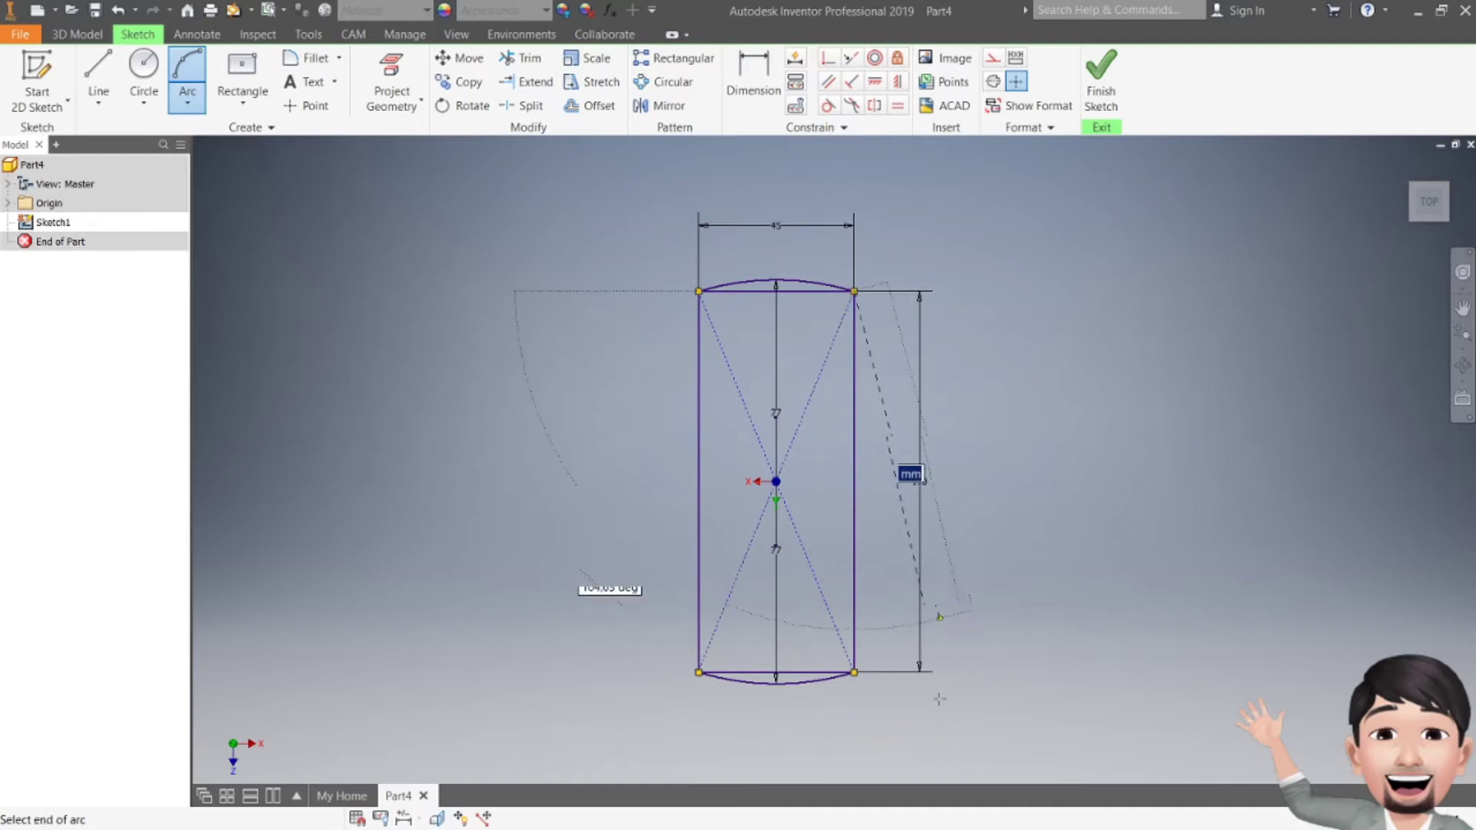
click(854, 672)
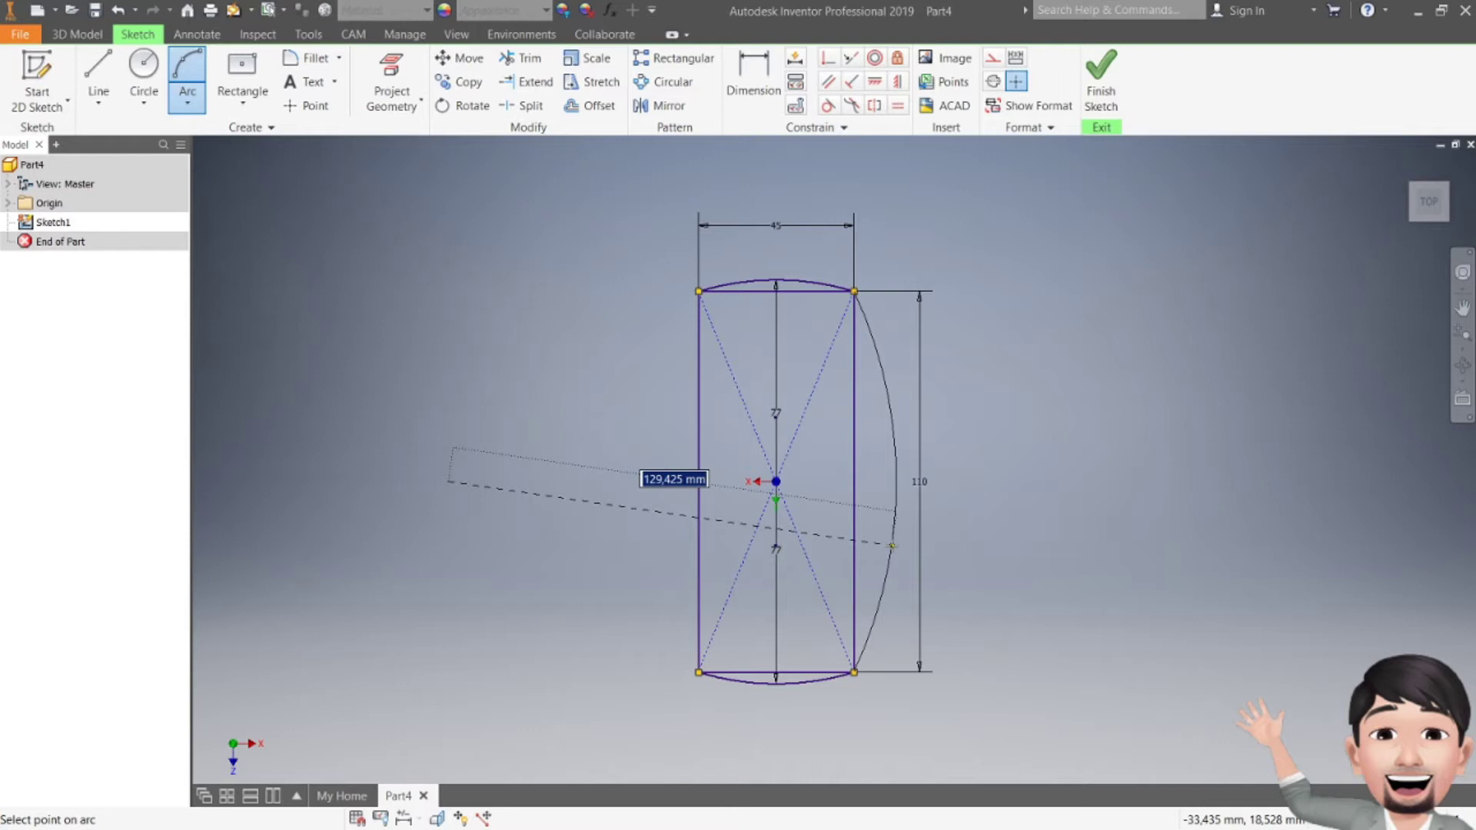
text(270)
key(Return)
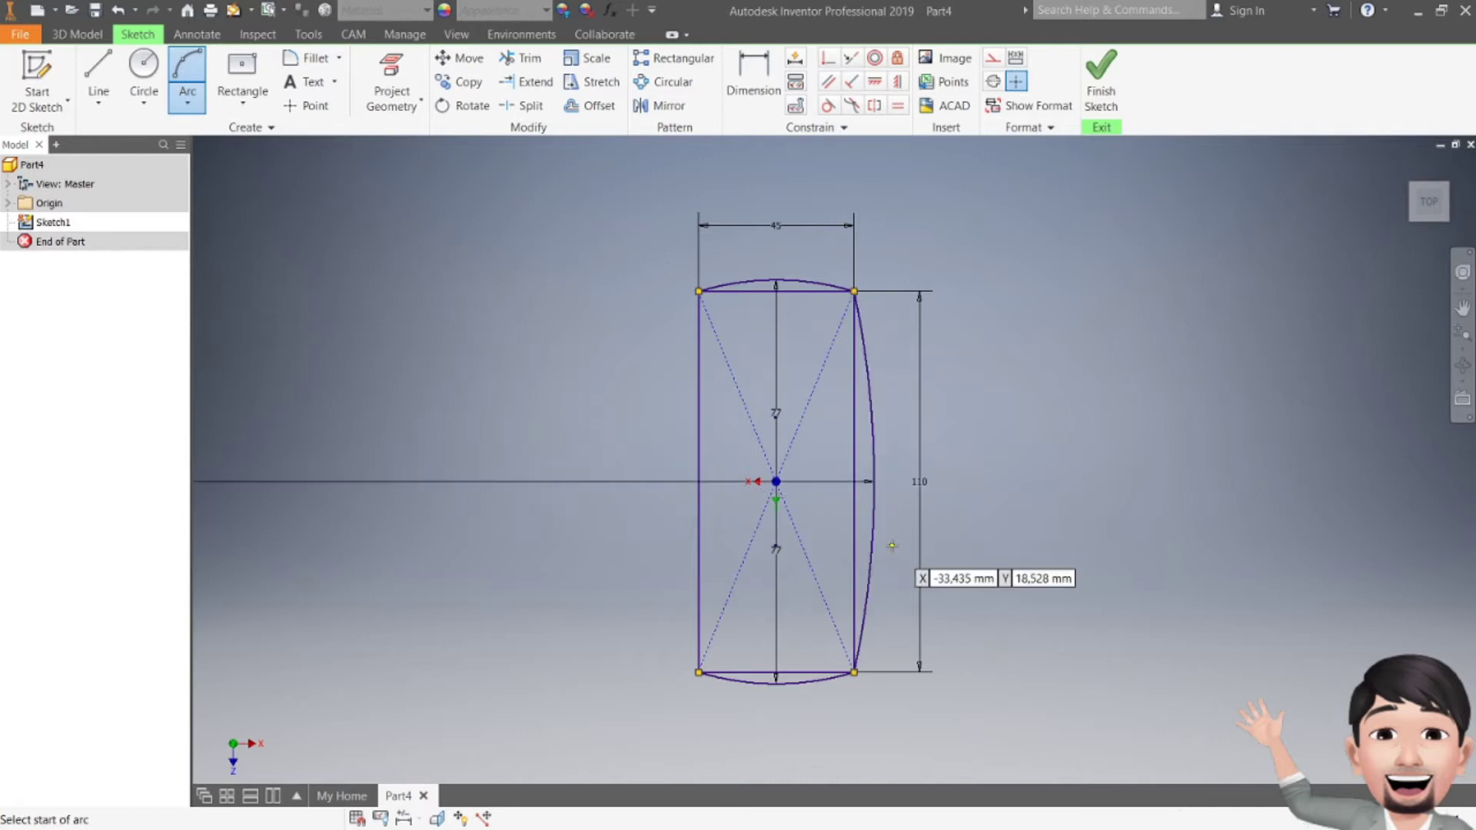
click(698, 292)
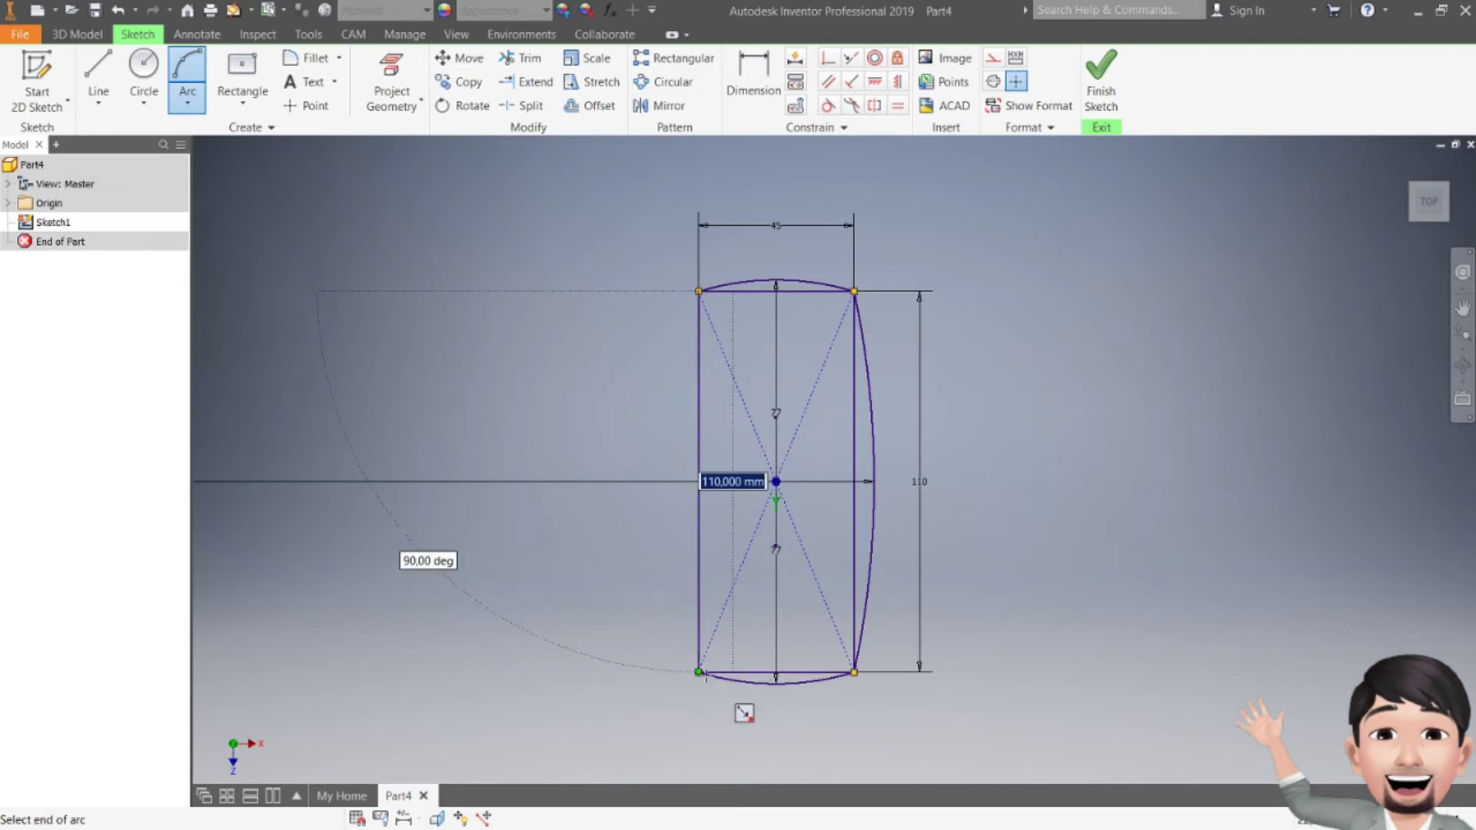
click(699, 672)
text(300)
key(Return)
key(Escape)
- Delete the rectangle's straight sides and both construction diagonals, leaving only the four arcs, and finish the sketch
click(742, 292)
key(Delete)
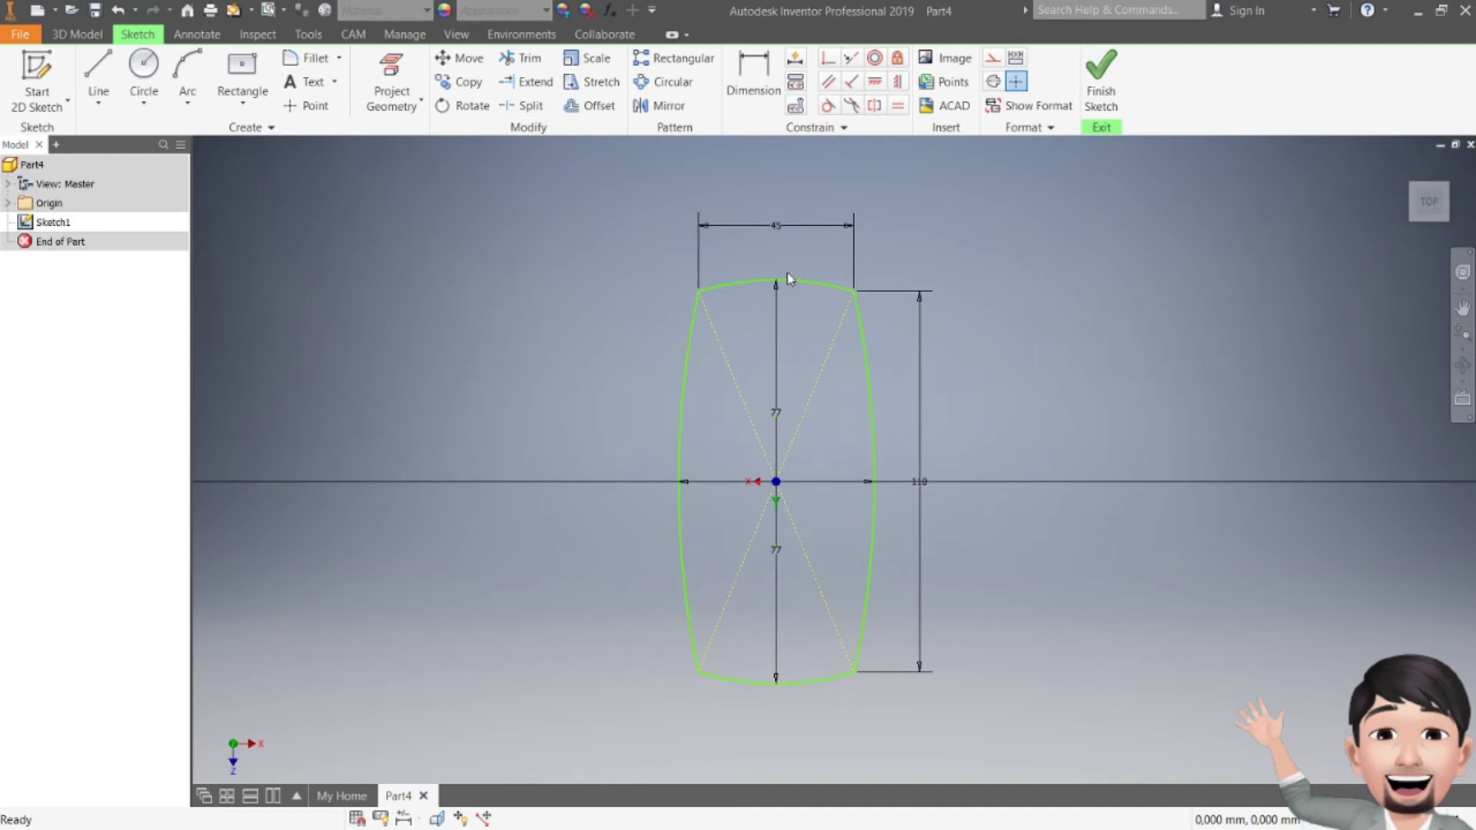
click(794, 444)
key(Delete)
click(754, 417)
key(Delete)
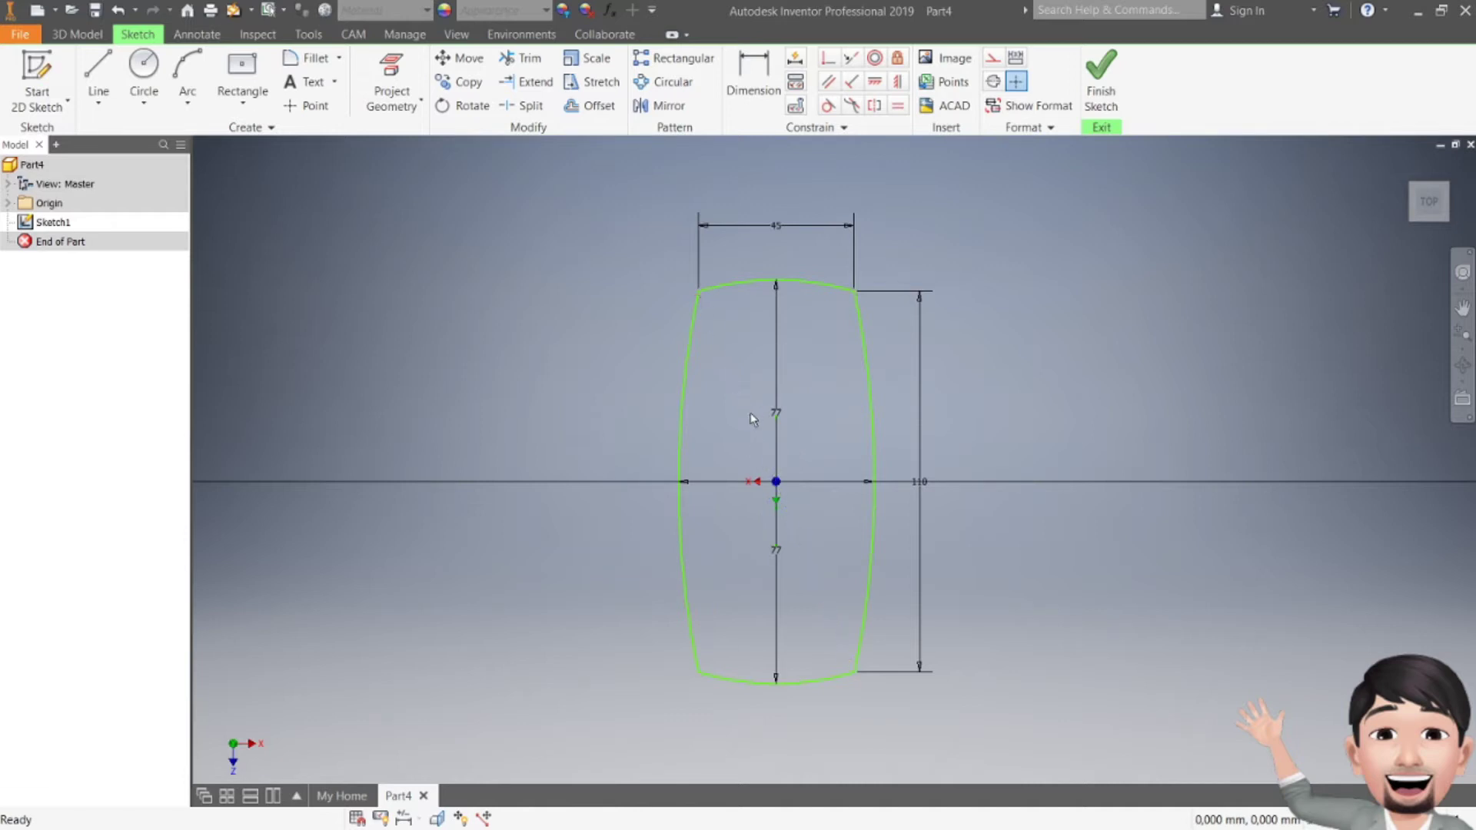
click(1108, 108)
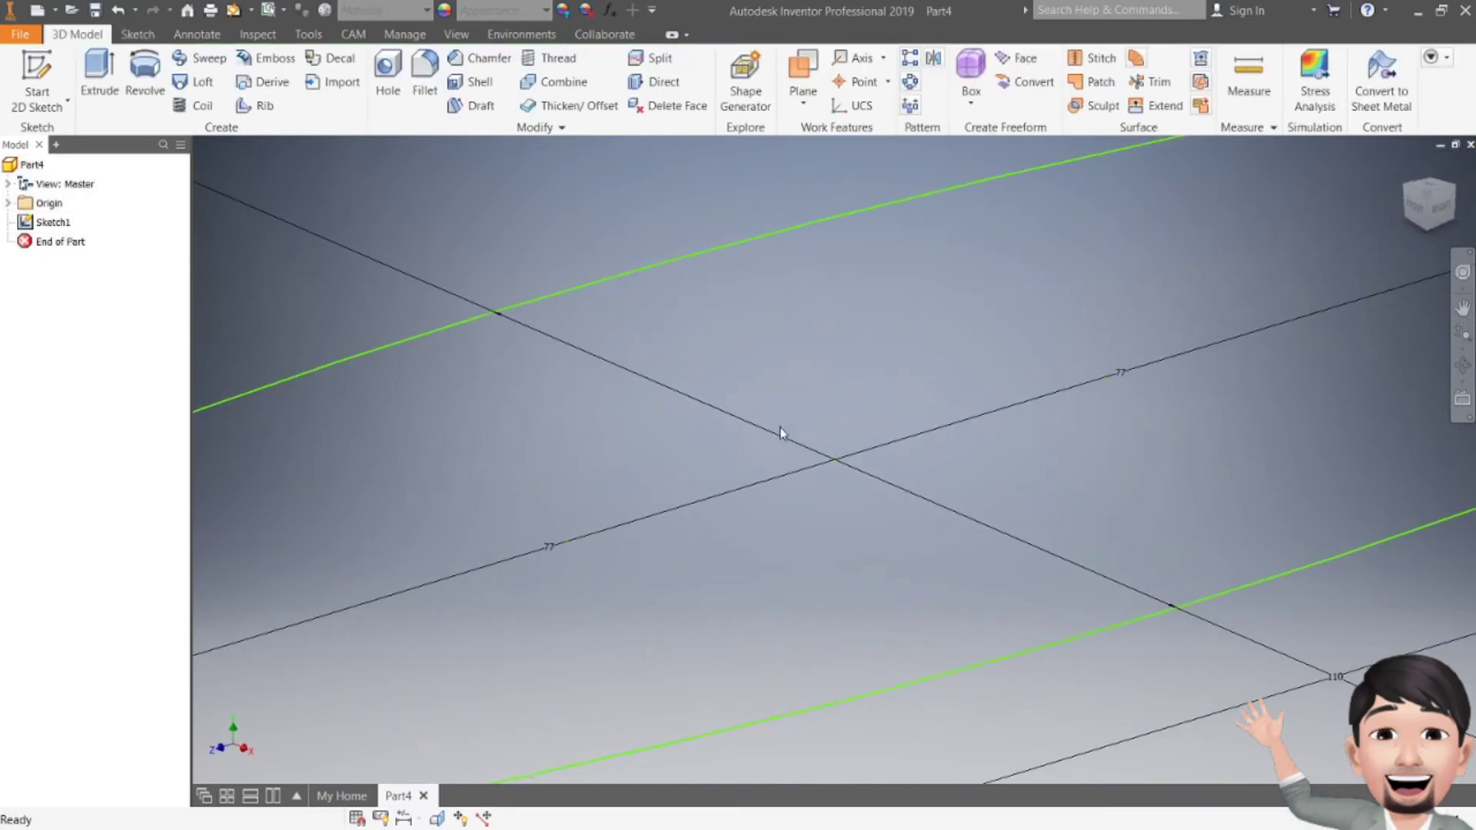
- Create an offset work plane above the XZ origin plane
scroll(780, 432, down, 5)
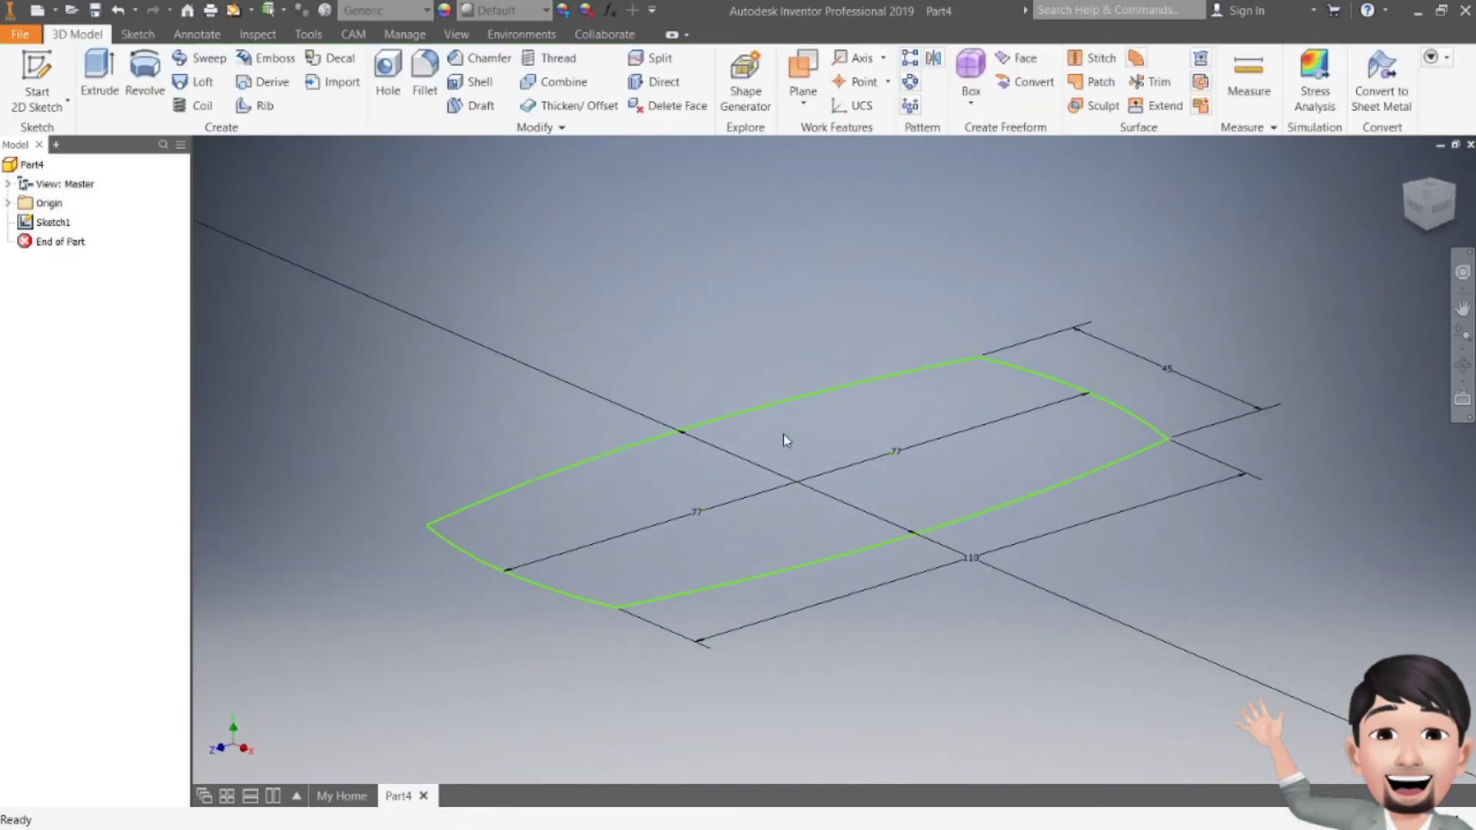
middle_drag(794, 298, 774, 360)
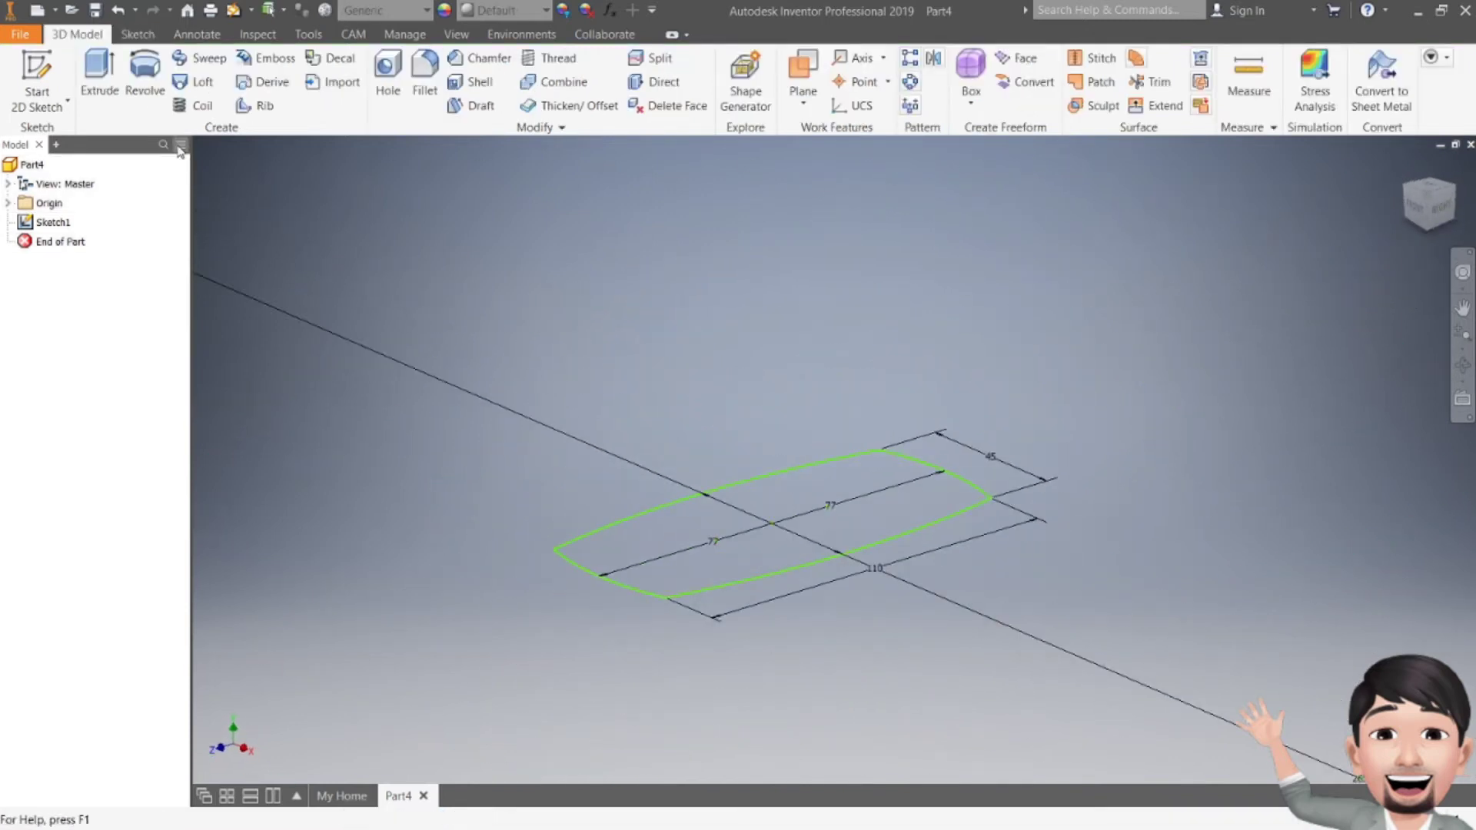
click(802, 108)
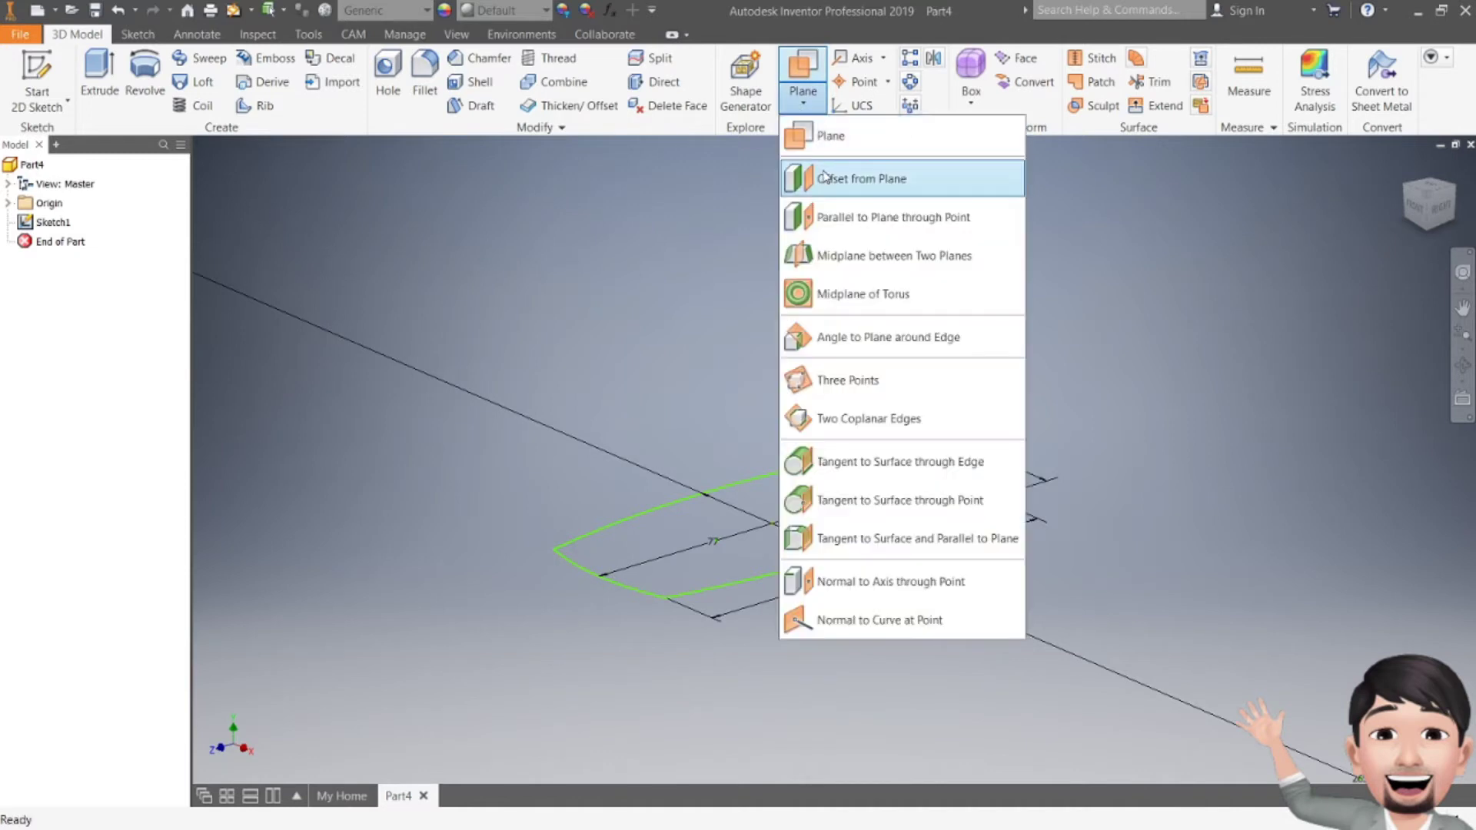
click(815, 180)
click(9, 203)
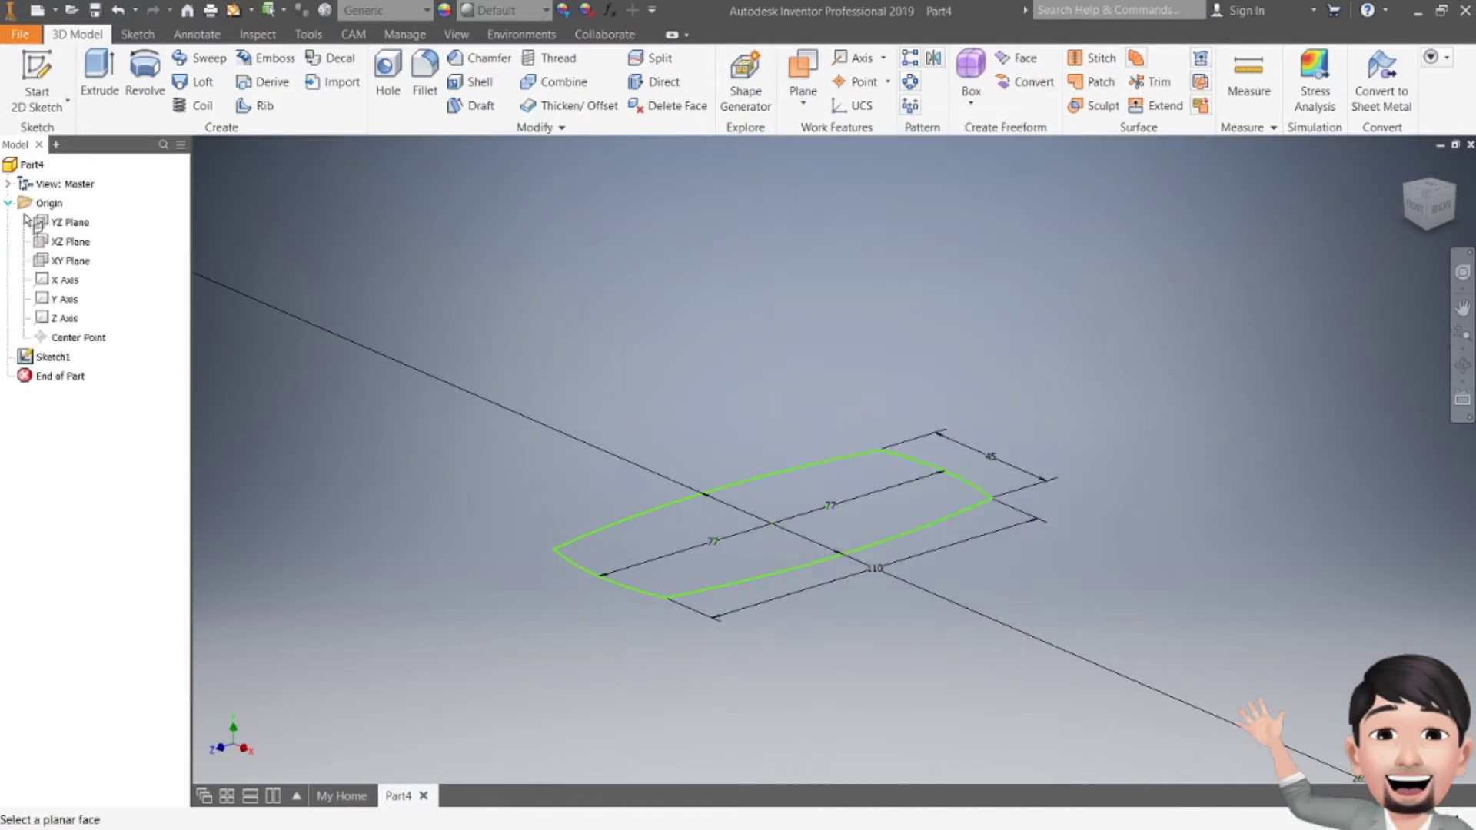
click(64, 243)
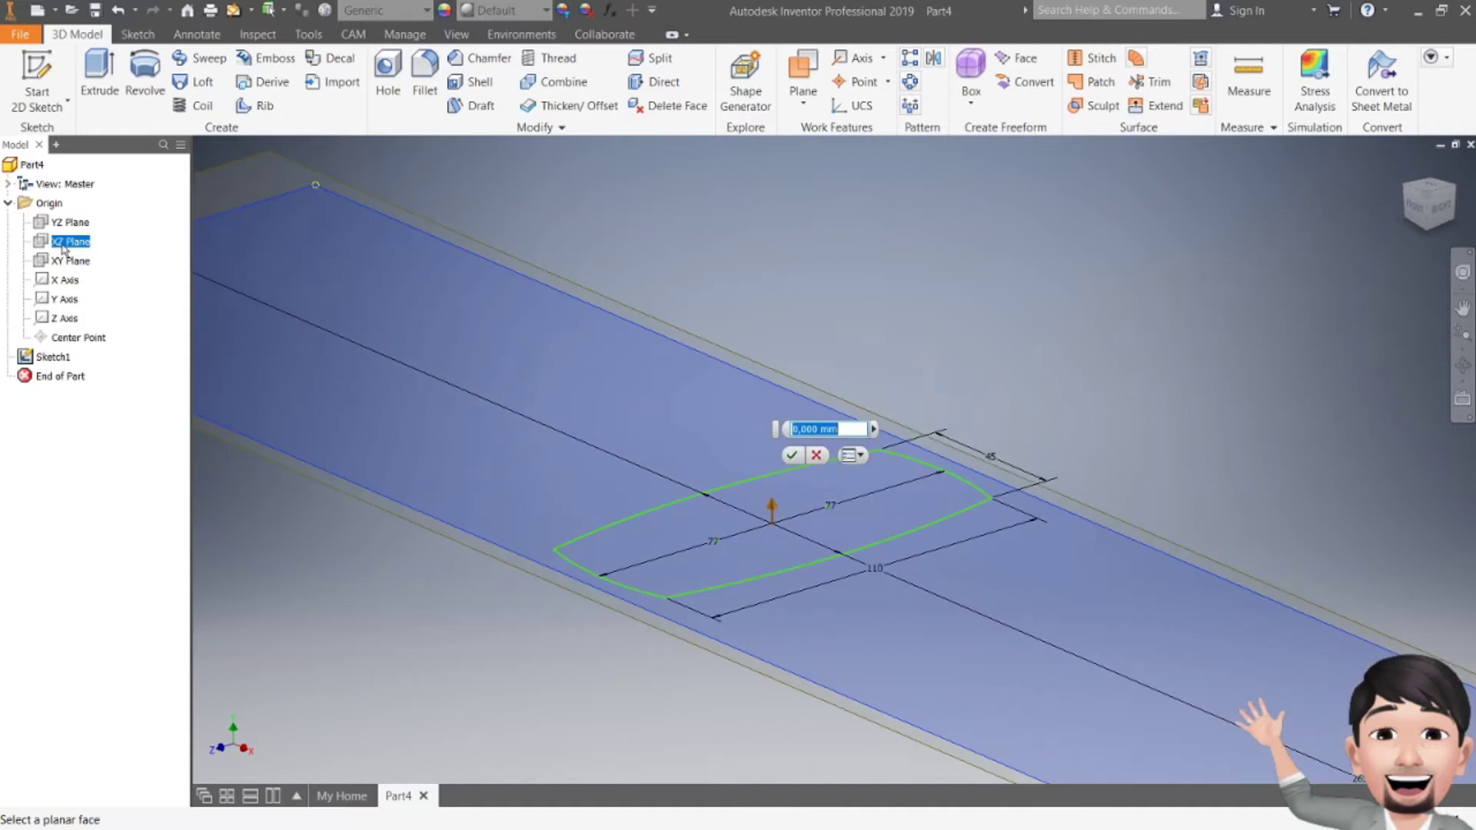
text(220)
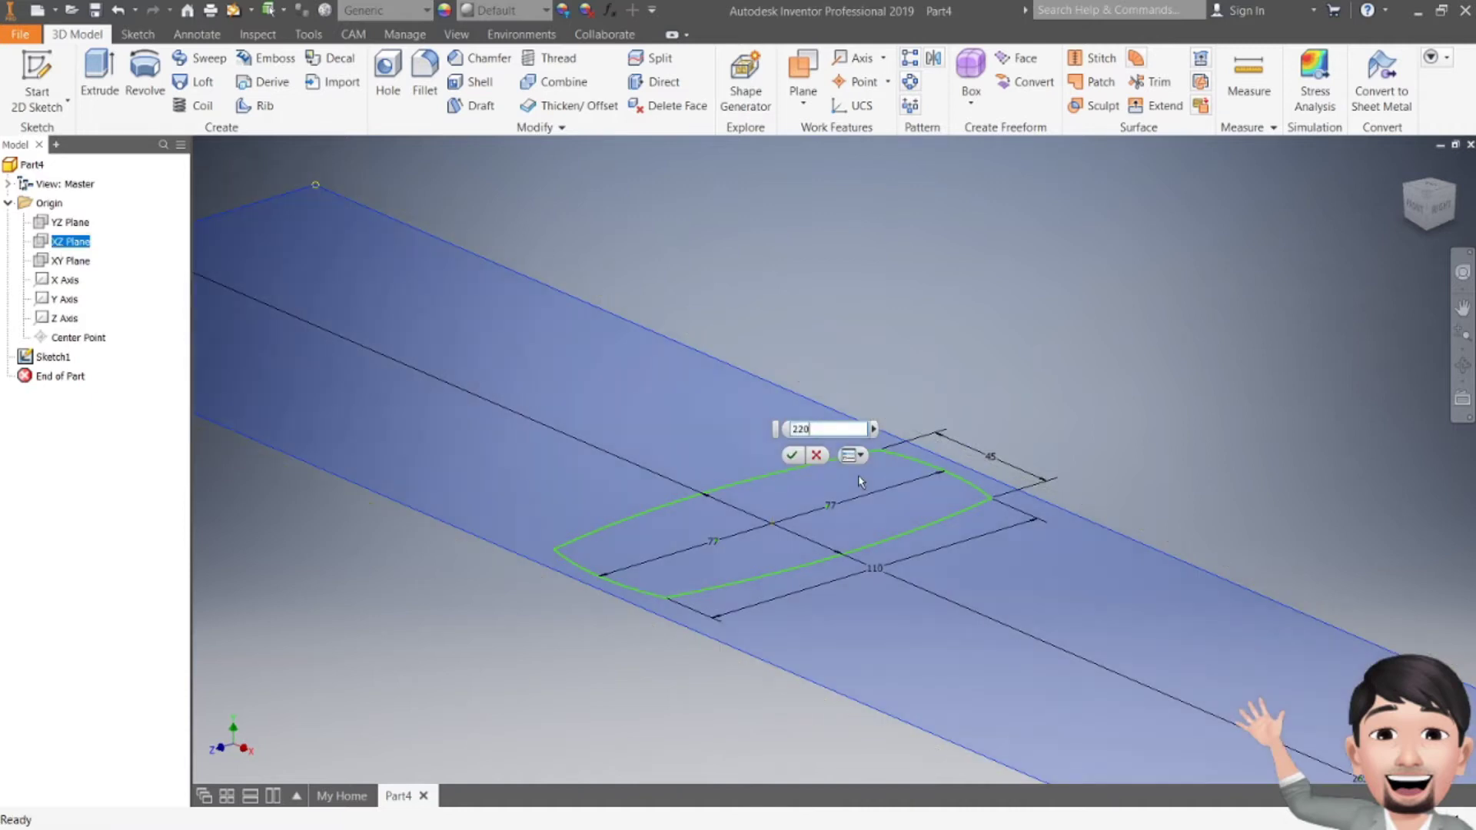
key(Return)
- Start a new 2D sketch on the offset work plane
scroll(859, 477, up, 3)
middle_drag(916, 386, 902, 518)
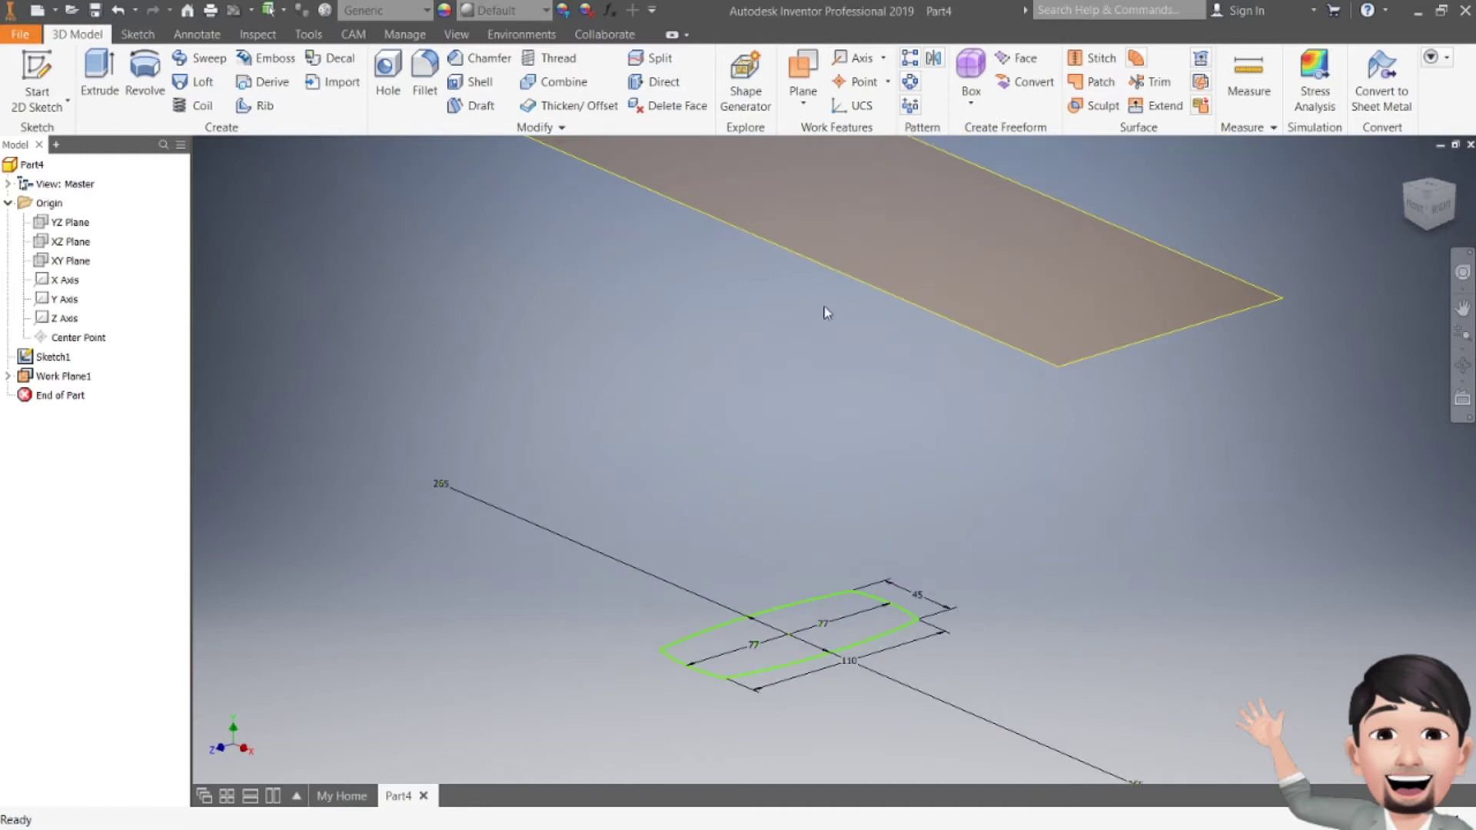
click(36, 84)
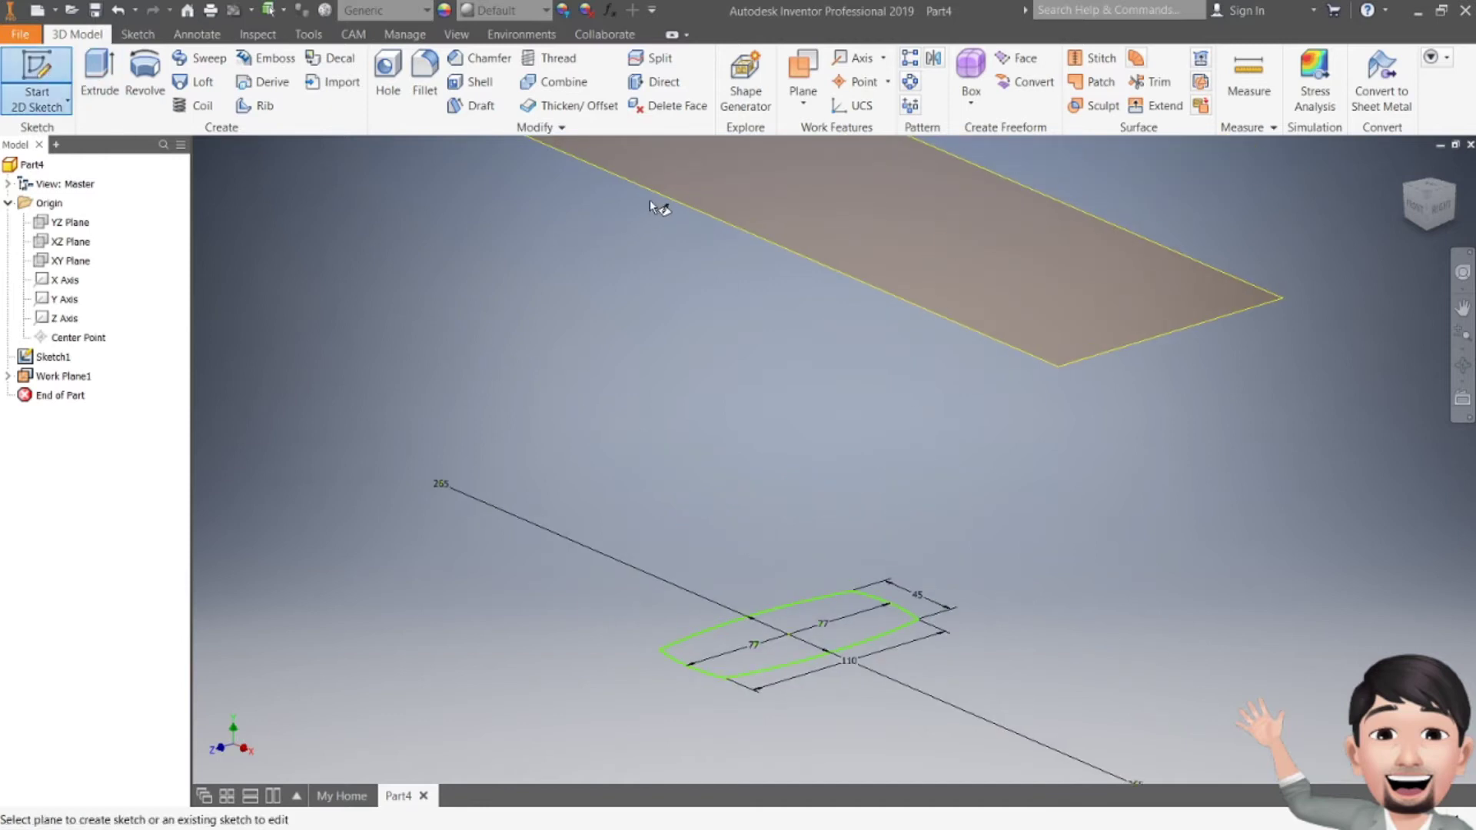
middle_drag(666, 204, 609, 400)
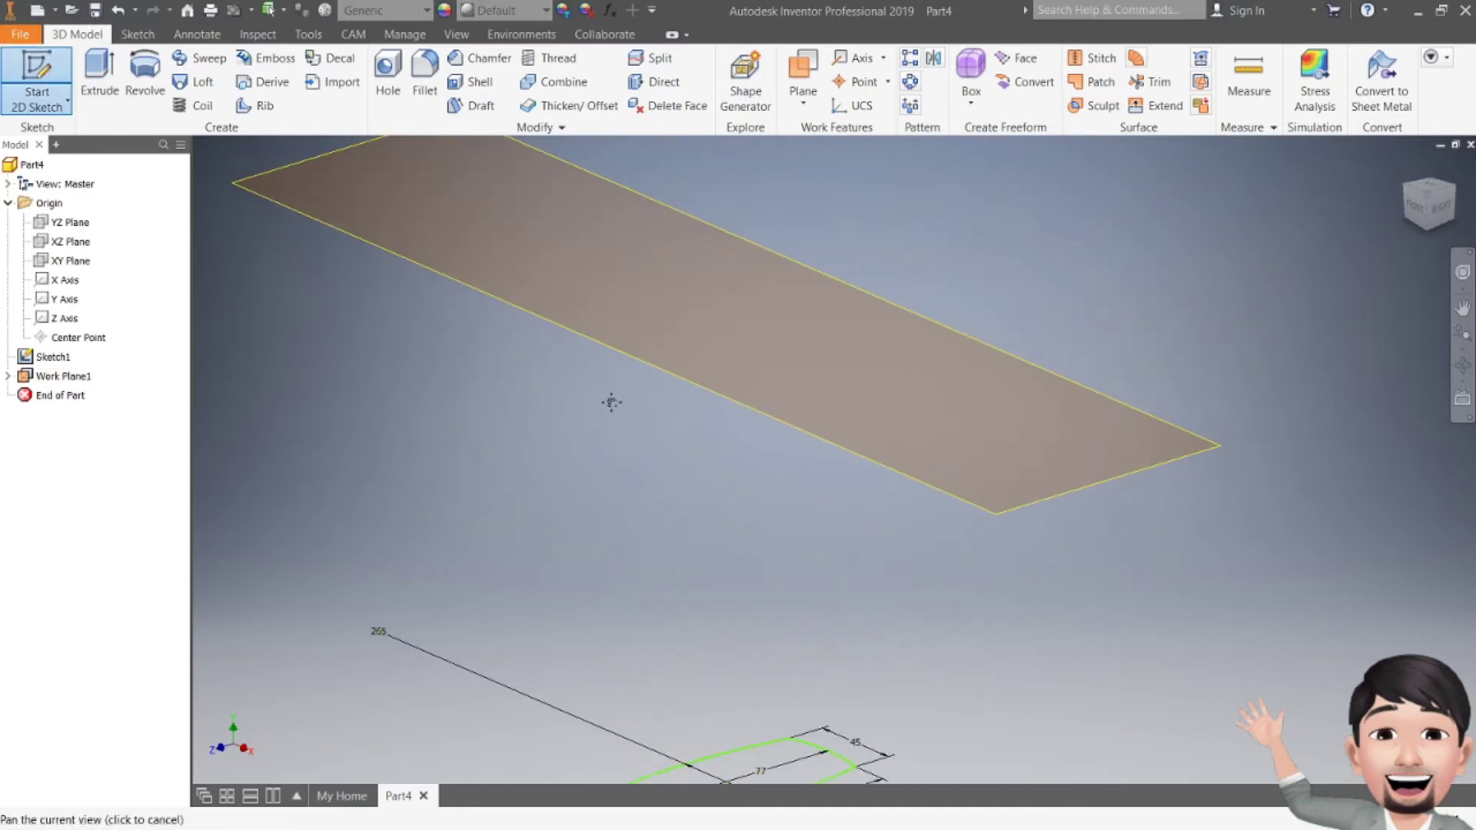
click(644, 367)
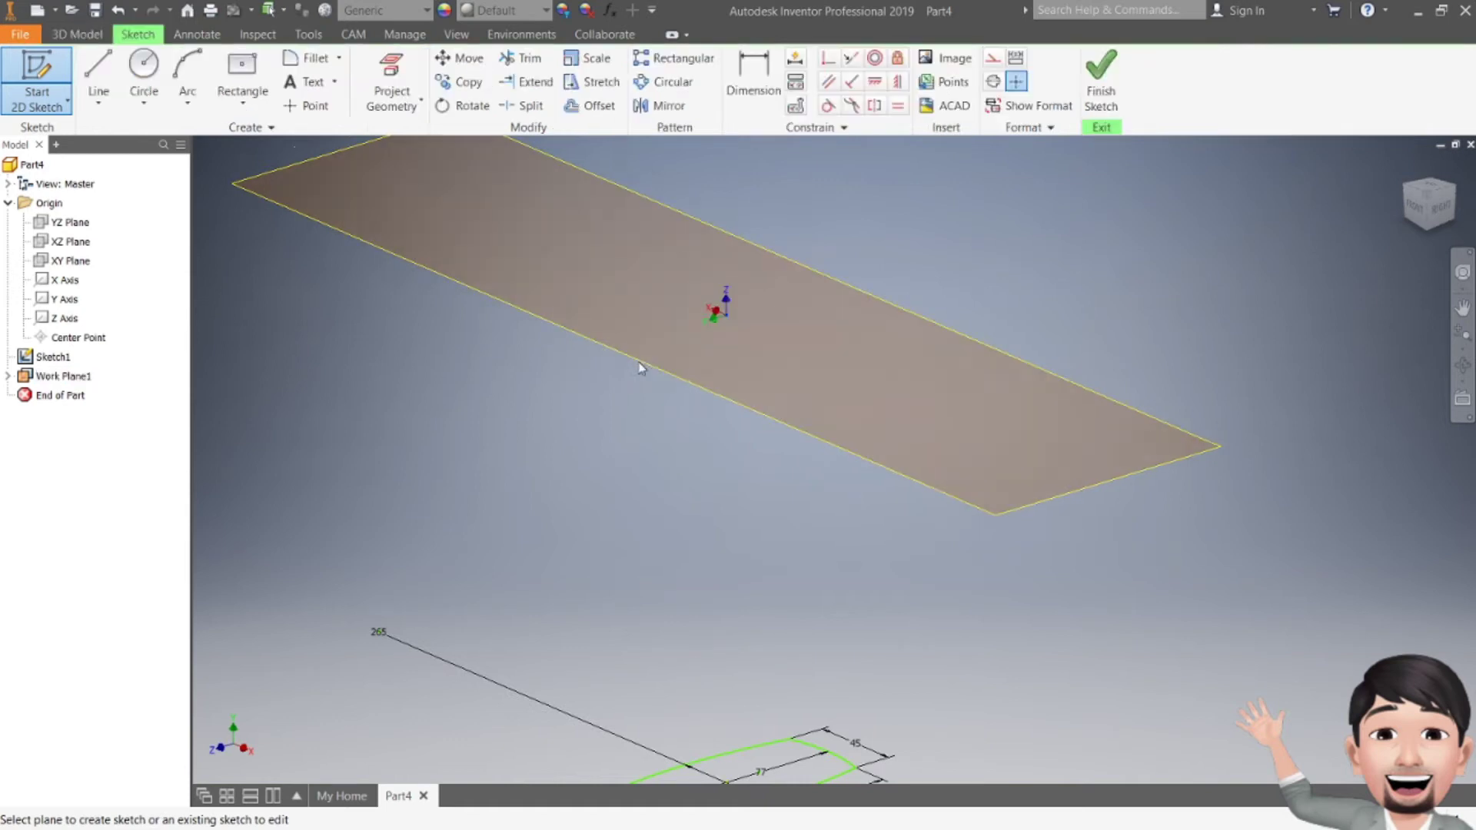
click(1454, 164)
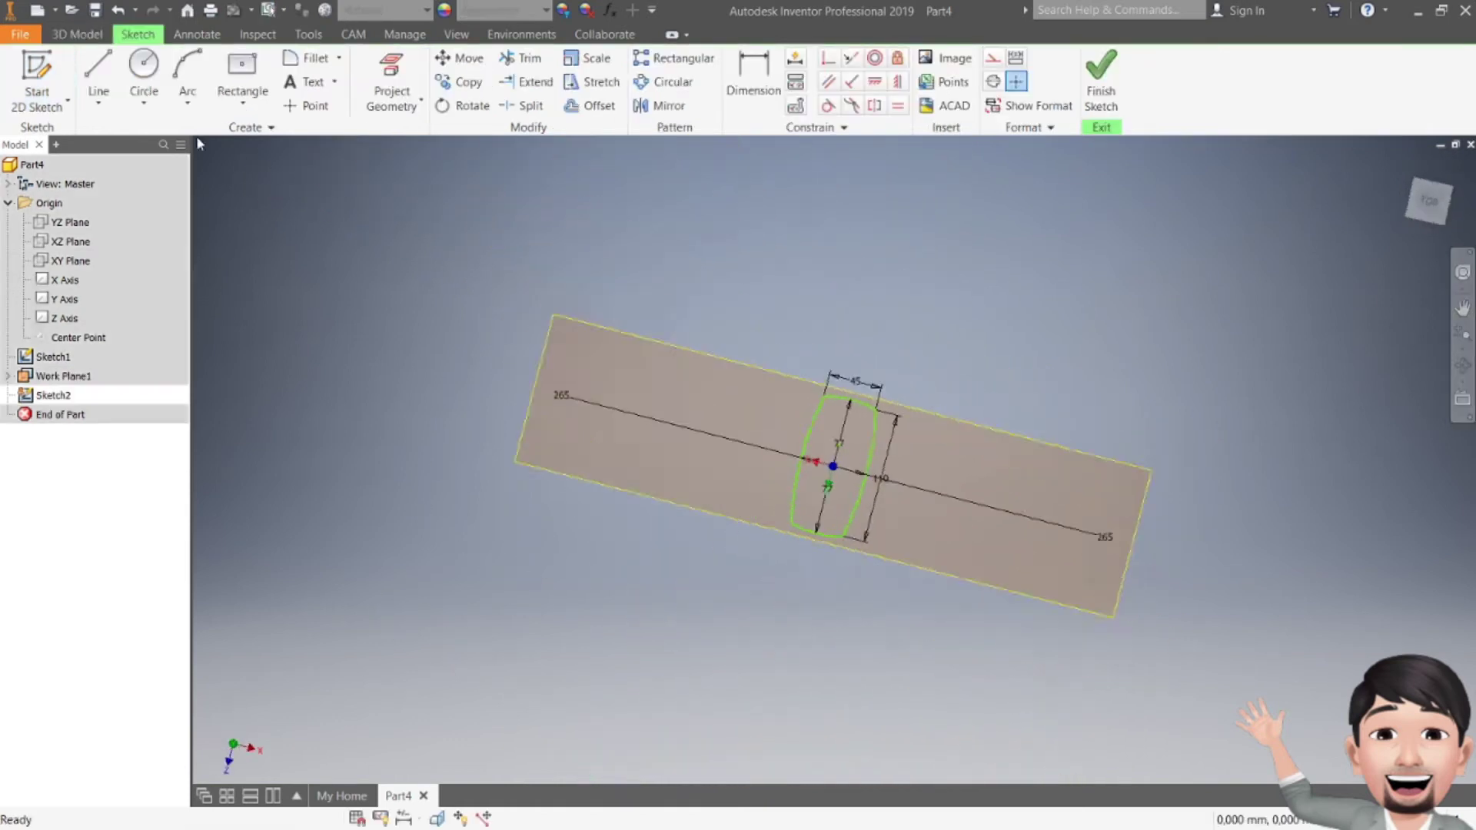
- Draw a circle with a 35 mm diameter centred on the sketch origin
click(143, 77)
scroll(865, 485, up, 2)
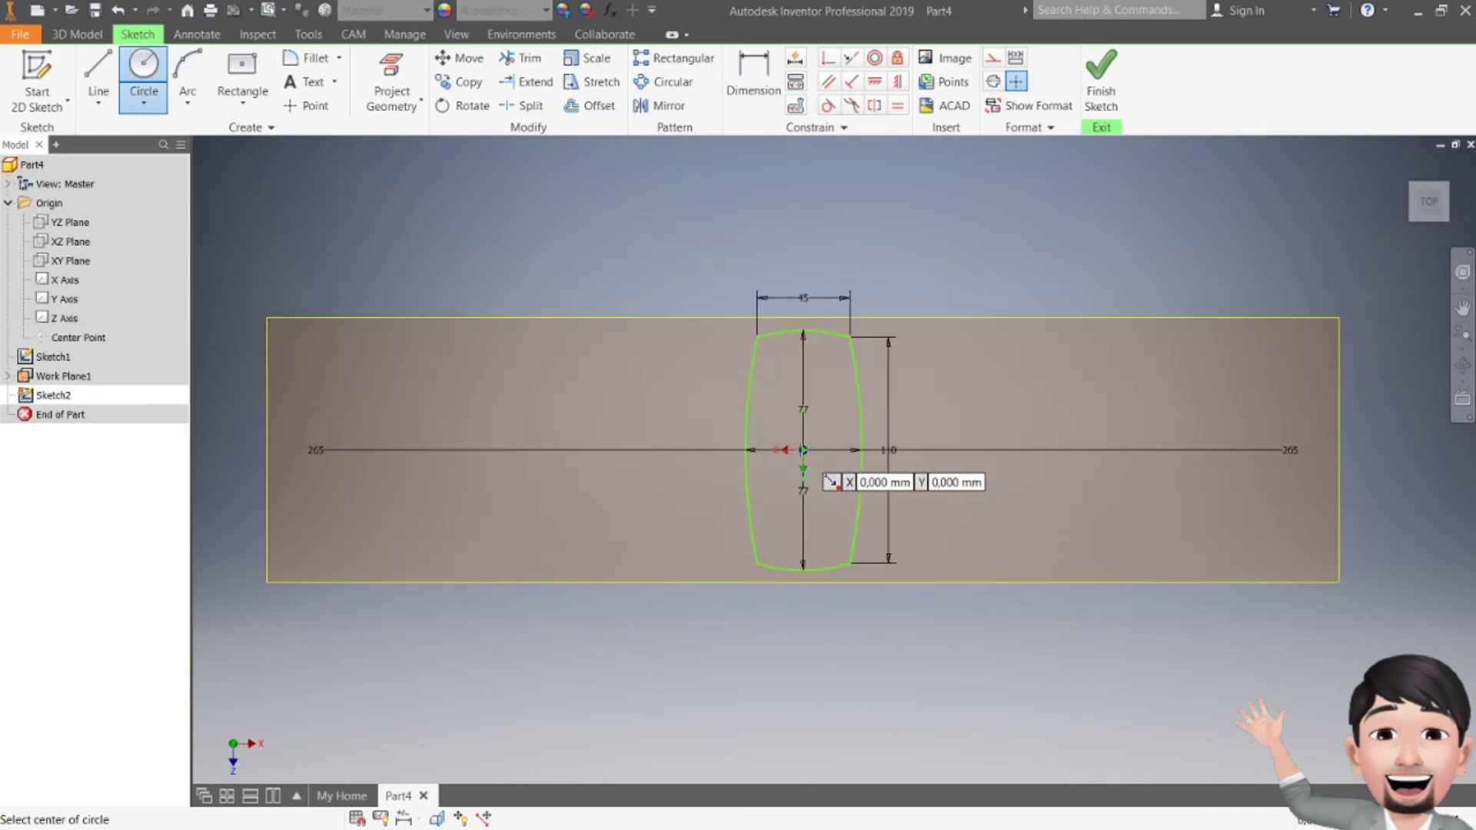
click(803, 450)
text(32)
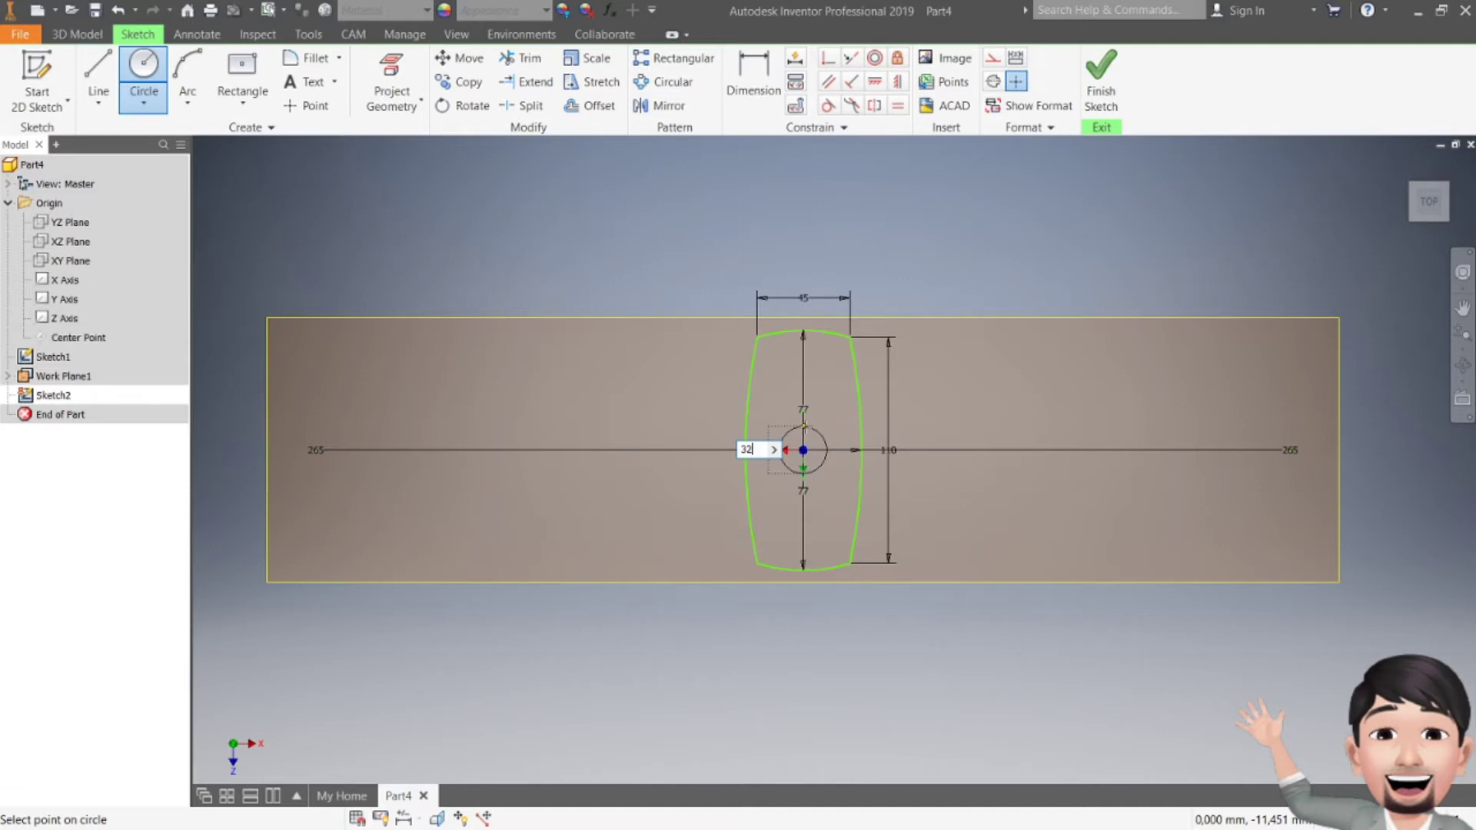
text(5)
key(Return)
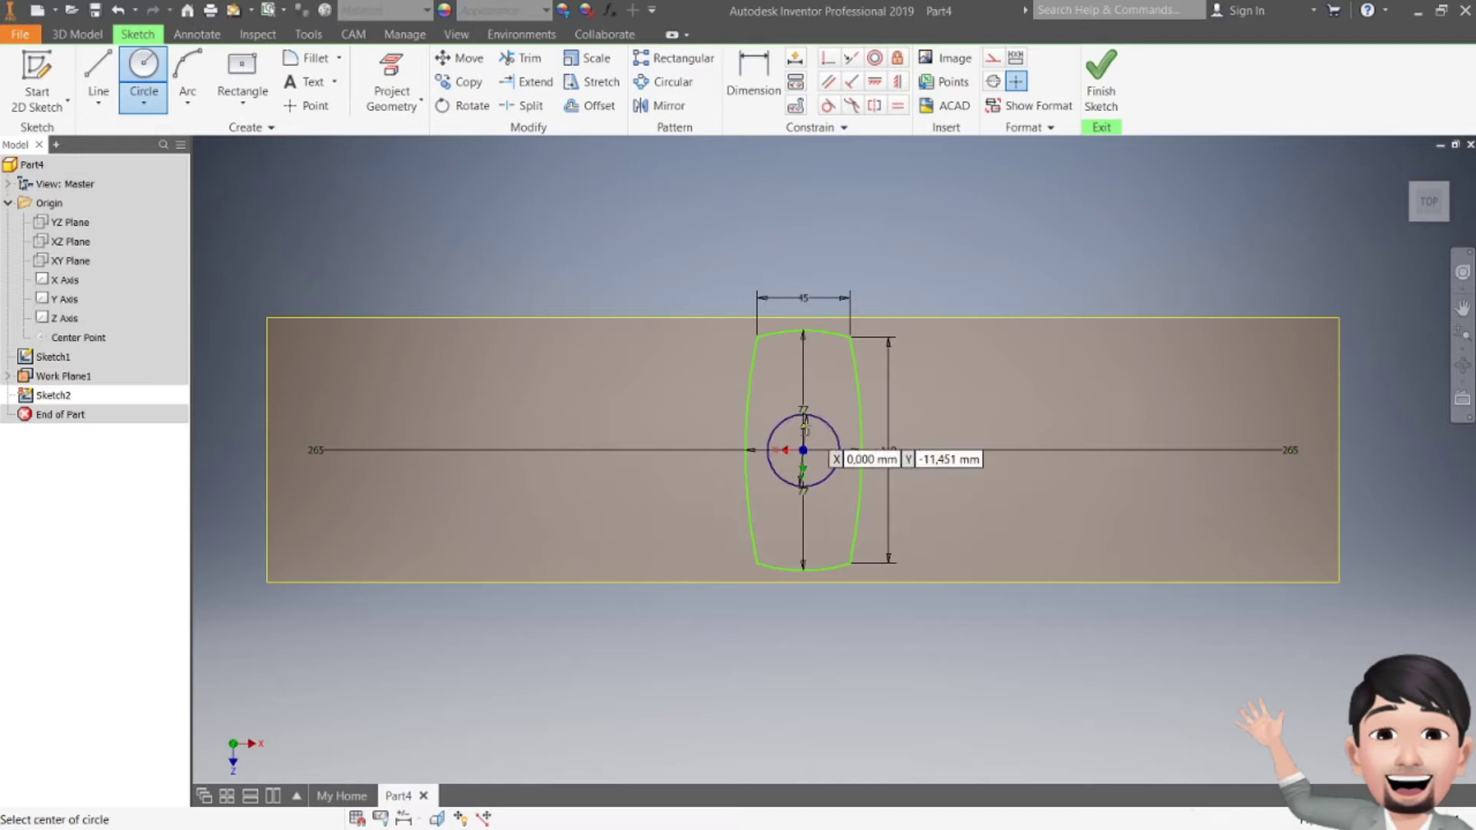
- Finish the circle sketch and hide the offset work plane
key(Escape)
click(1101, 77)
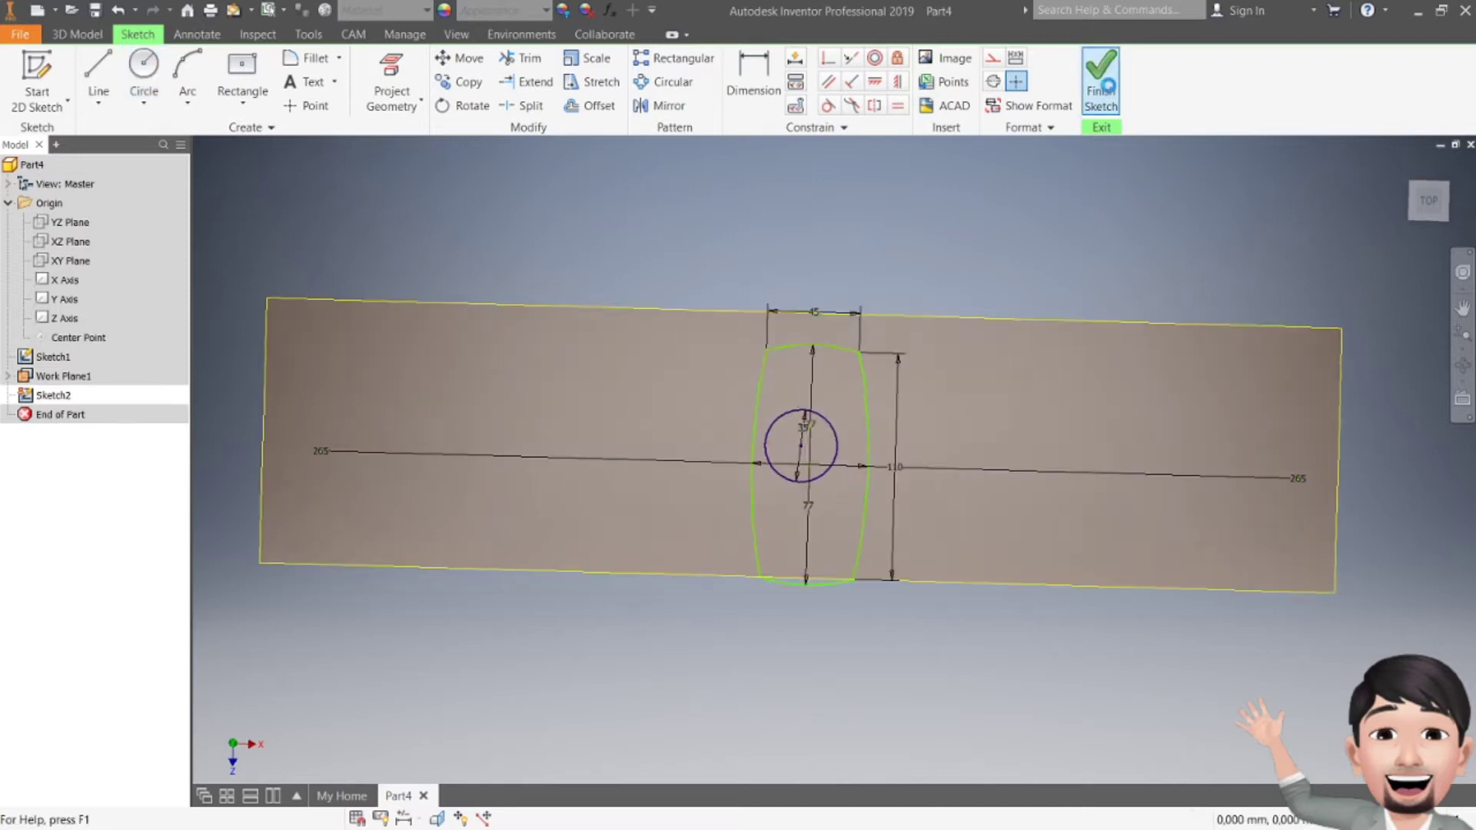
right_click(62, 376)
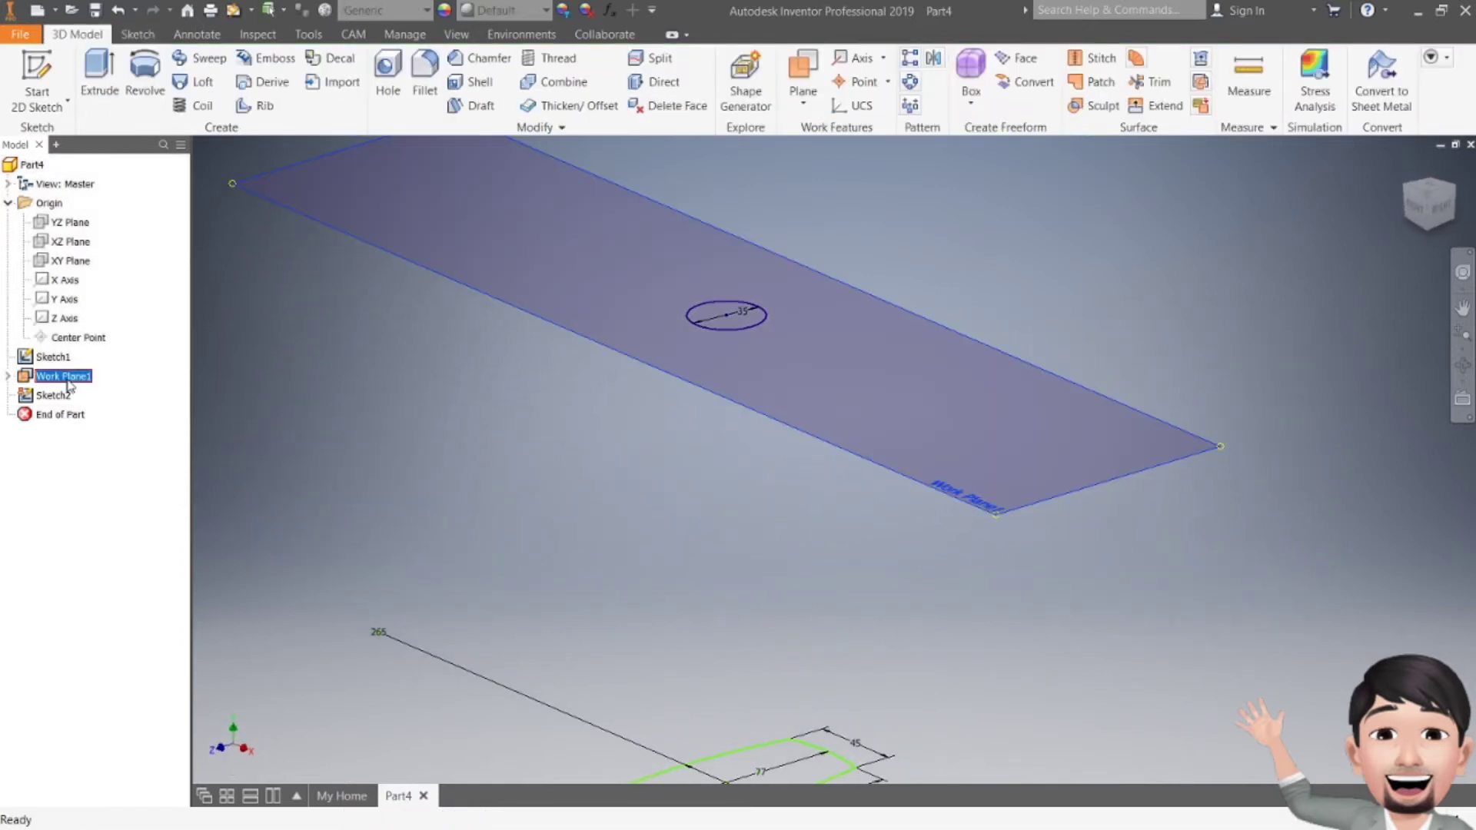
click(129, 511)
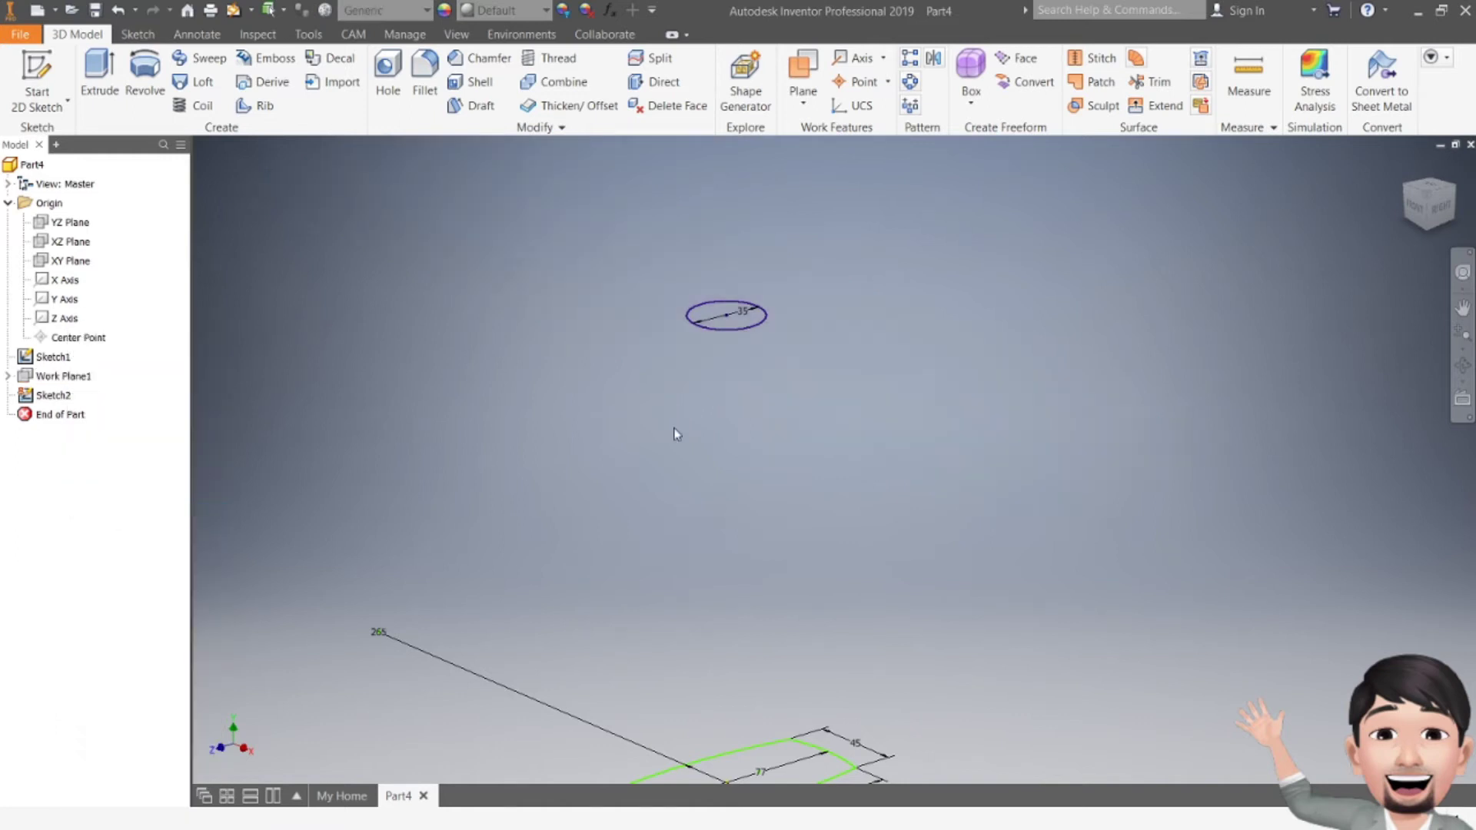
- Turn off dimension visibility for the four-arc base profile sketch
middle_drag(795, 574, 817, 445)
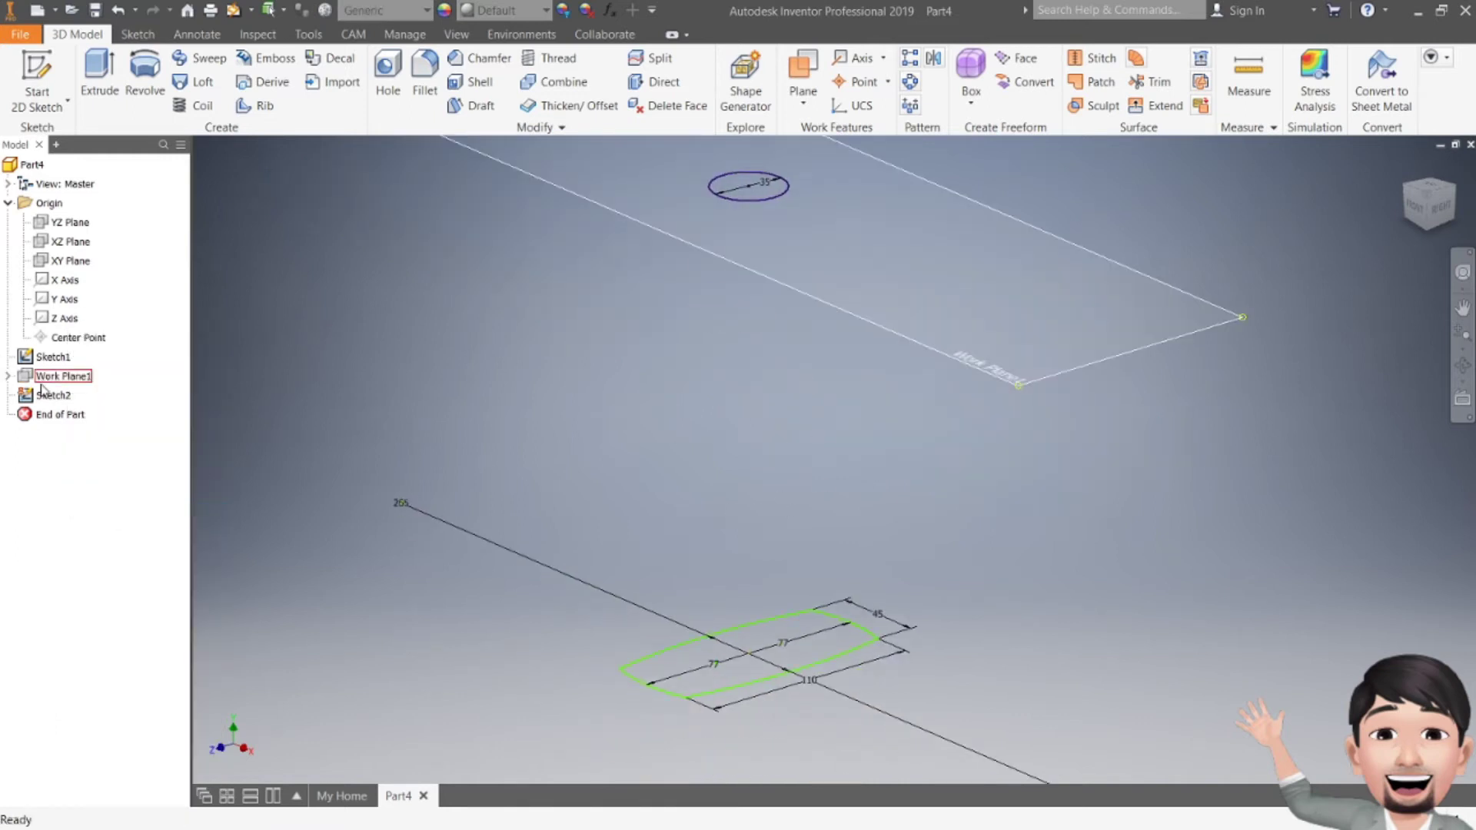
right_click(40, 360)
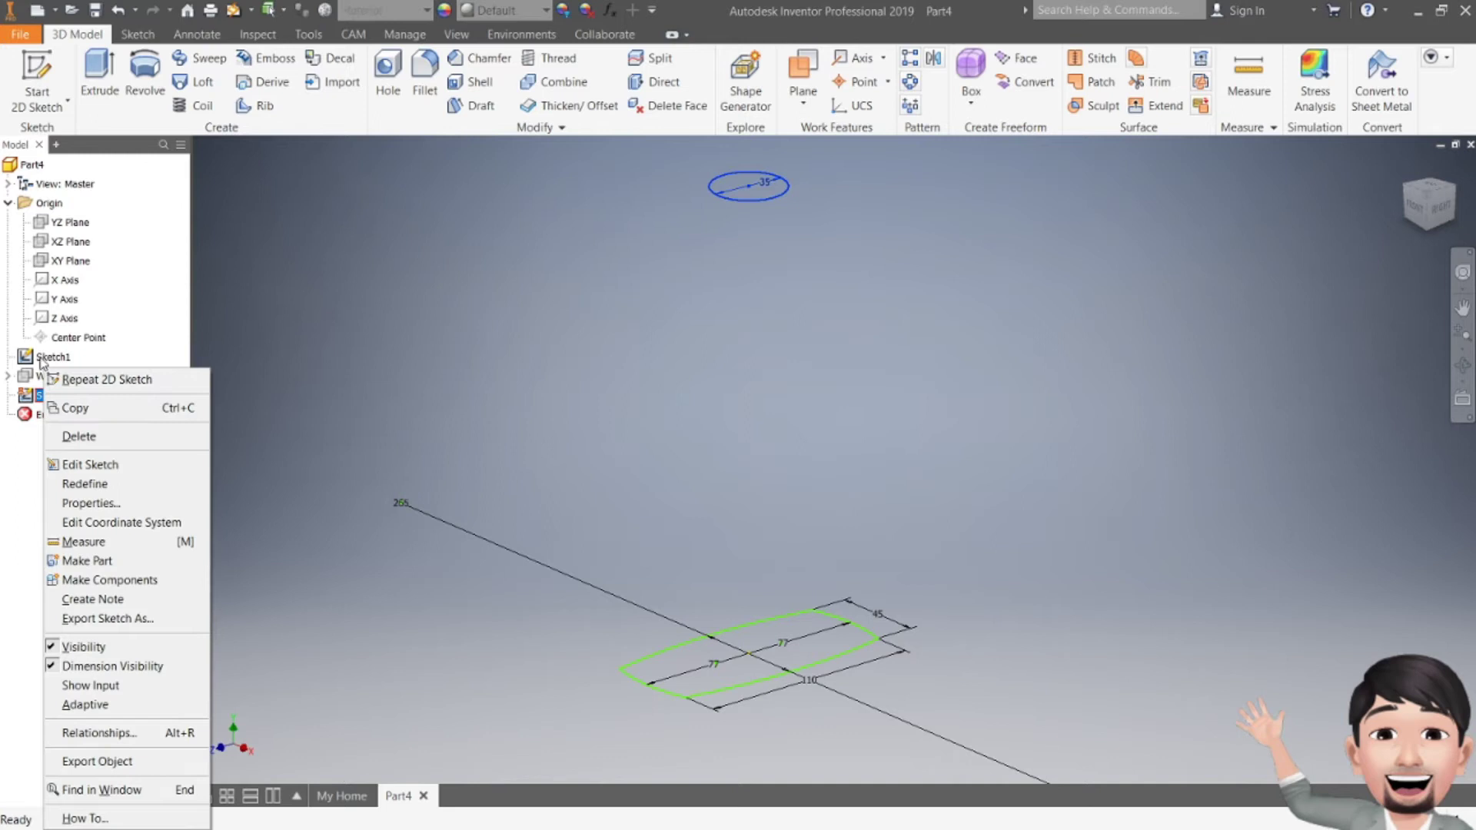
right_click(39, 395)
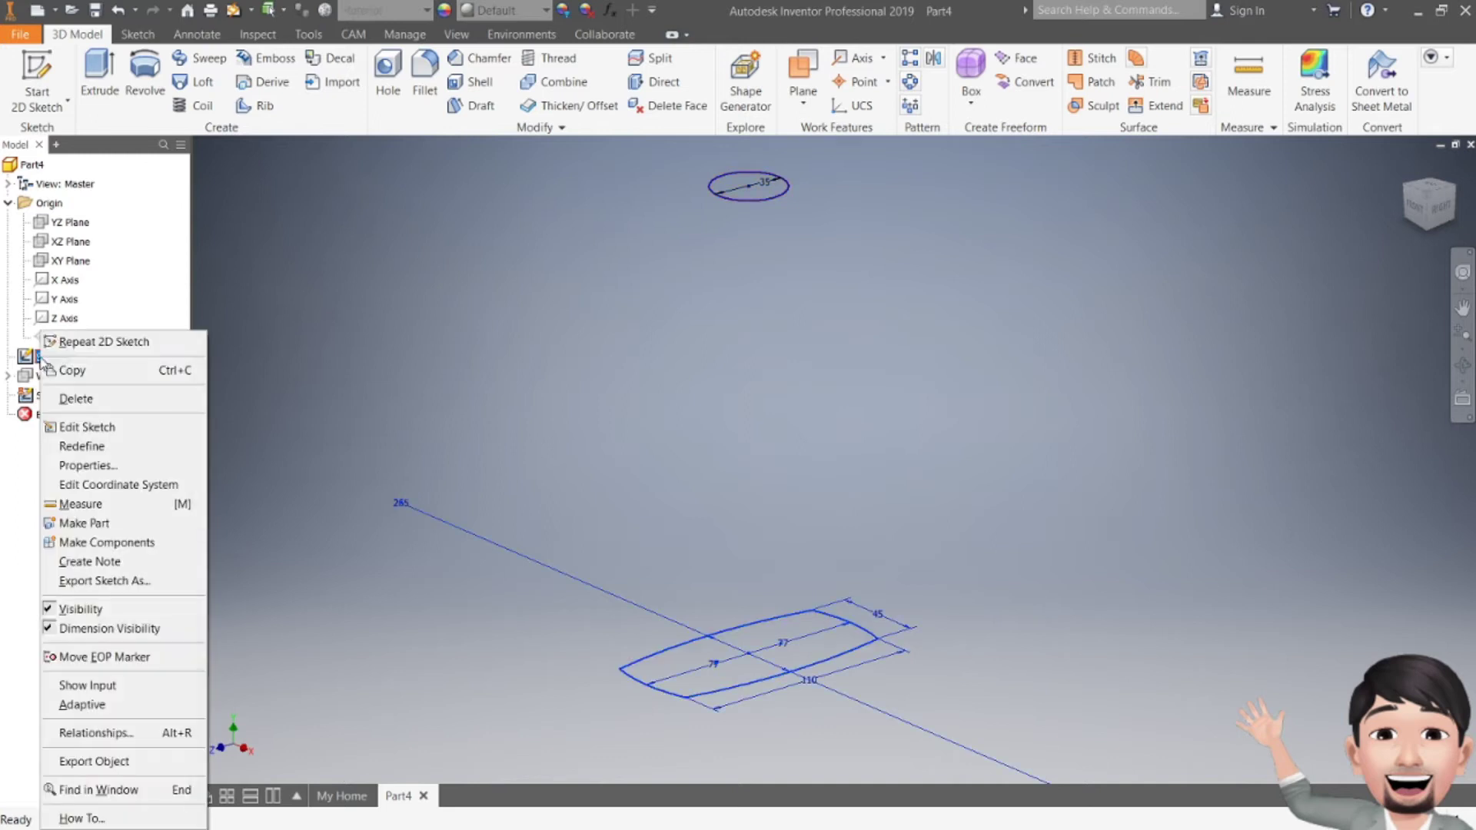
click(138, 629)
- Start a new 2D sketch on the XY origin plane
middle_drag(702, 399, 729, 472)
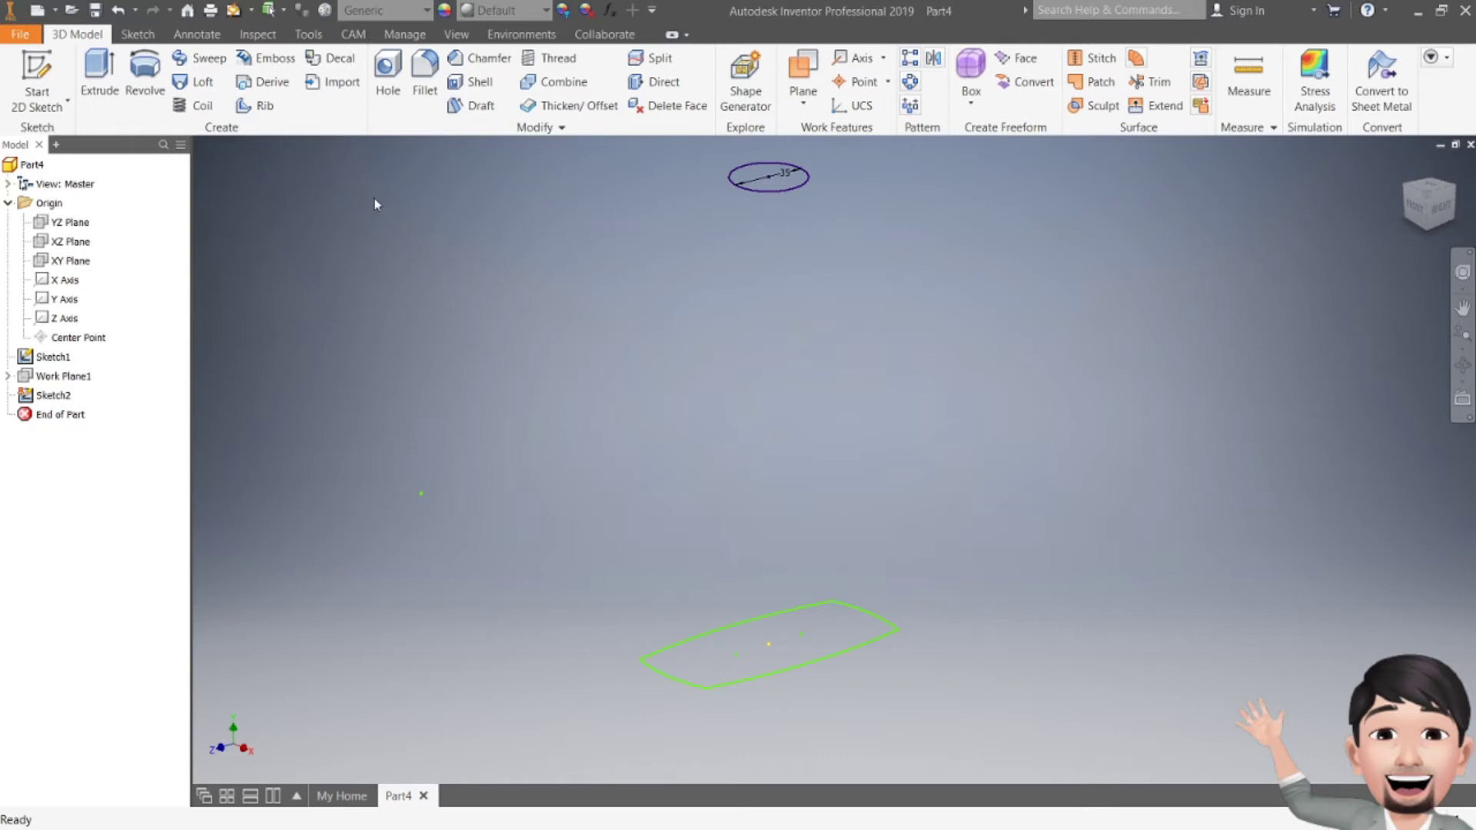
click(42, 100)
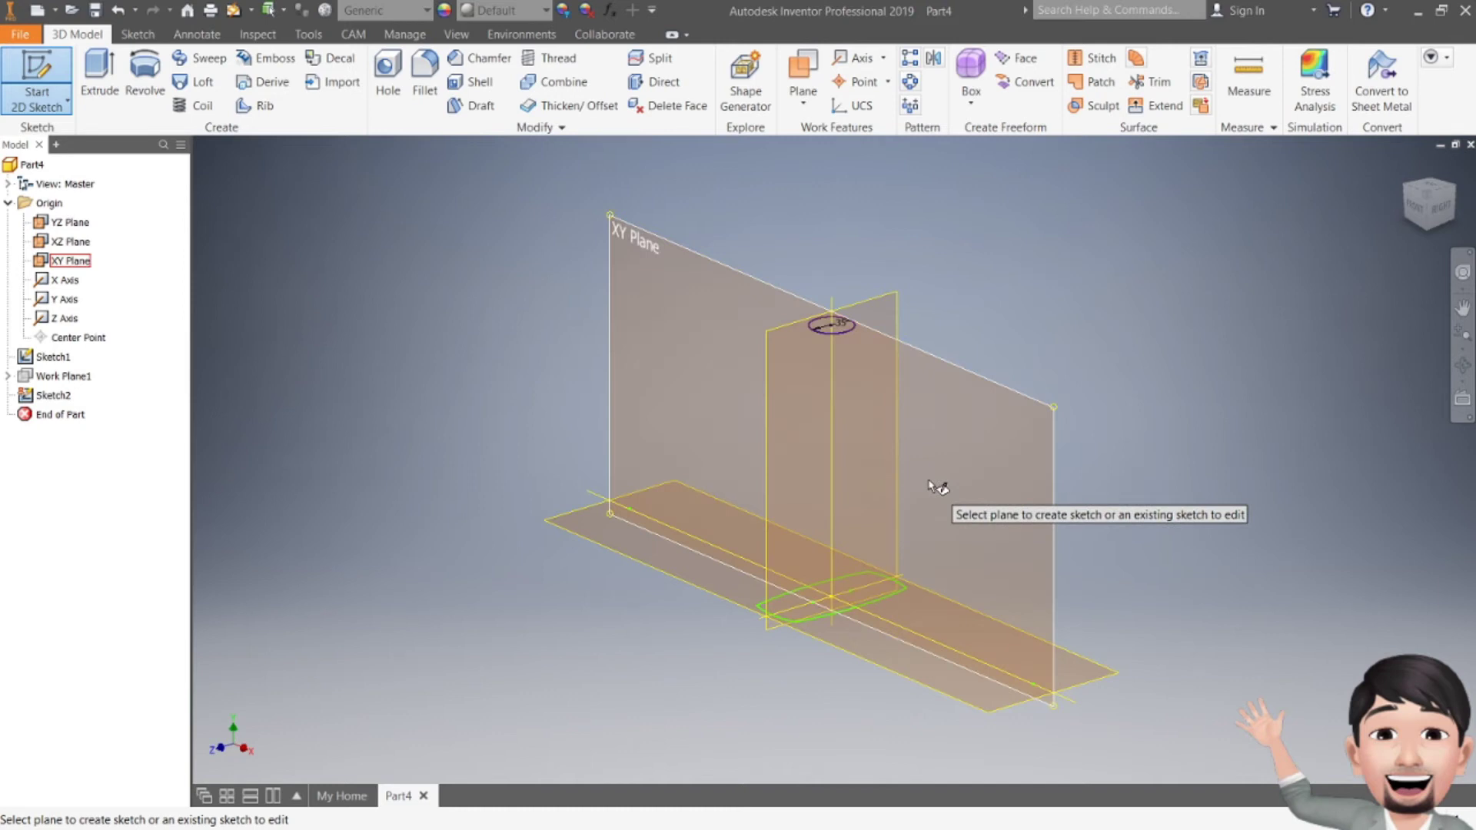
click(733, 267)
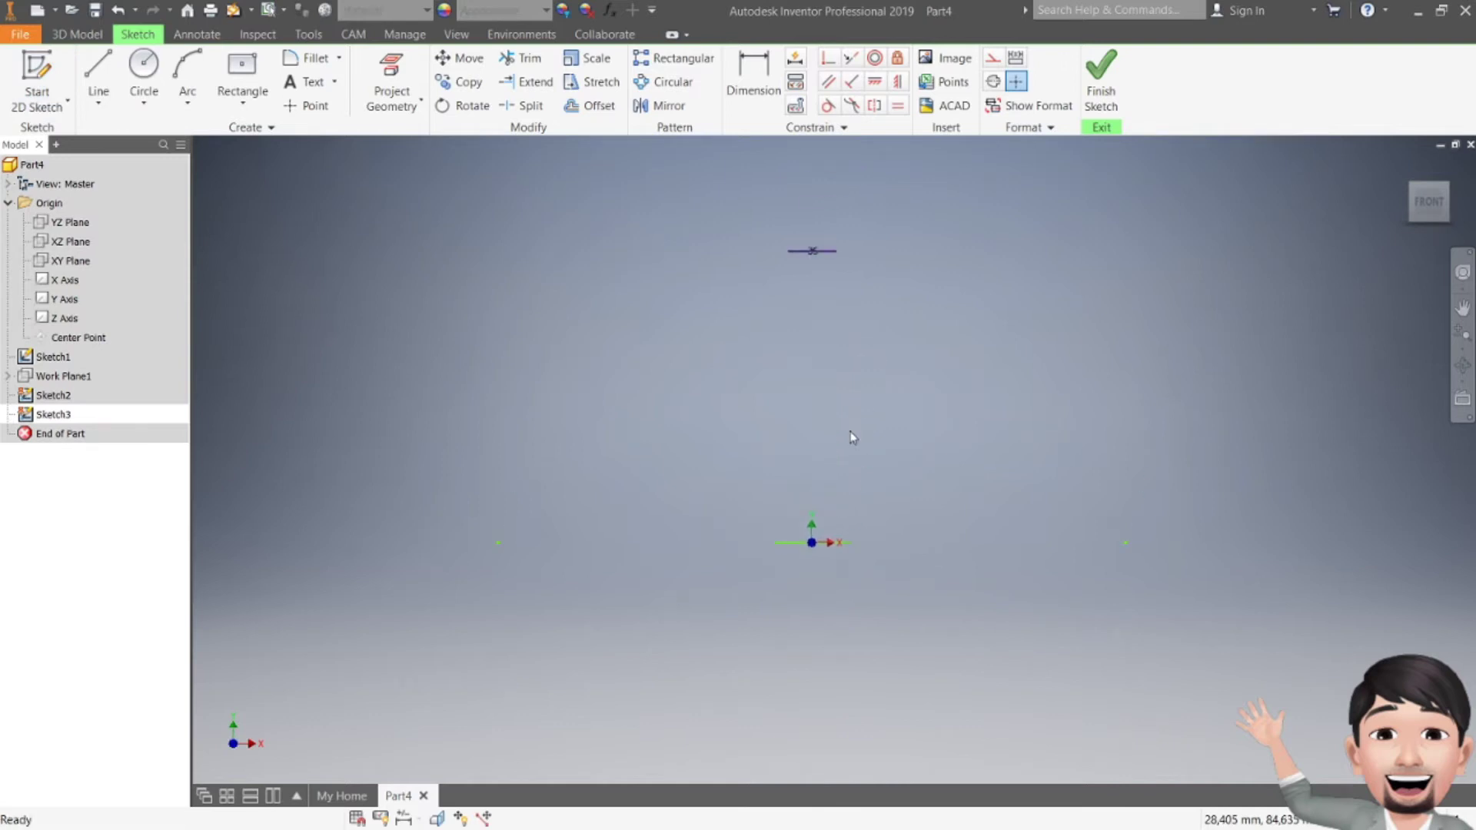
middle_drag(840, 337, 801, 381)
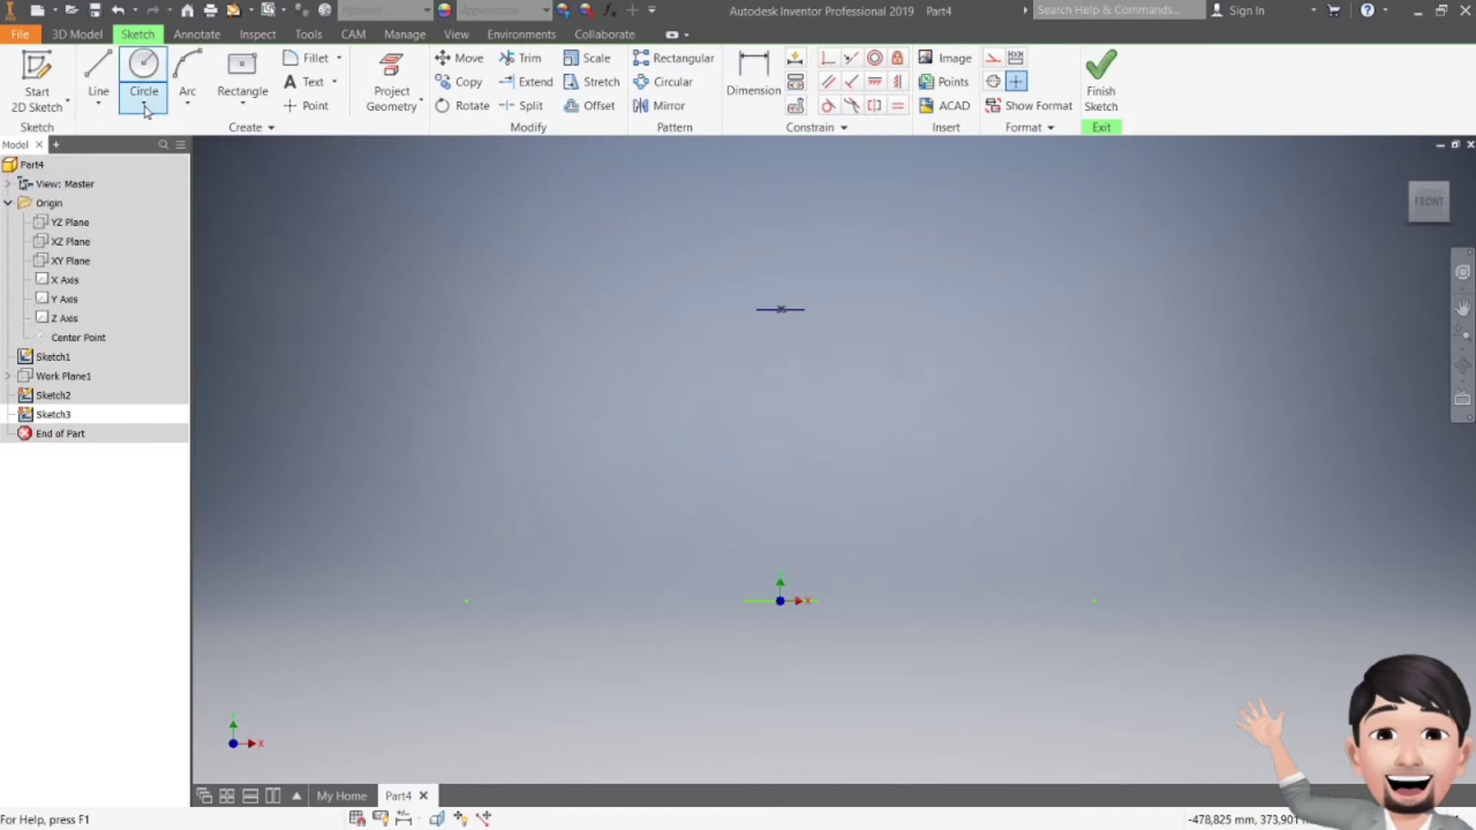
- Project the upper circle and the base profile's long side arc on the negative X side into the sketch
click(98, 103)
click(139, 176)
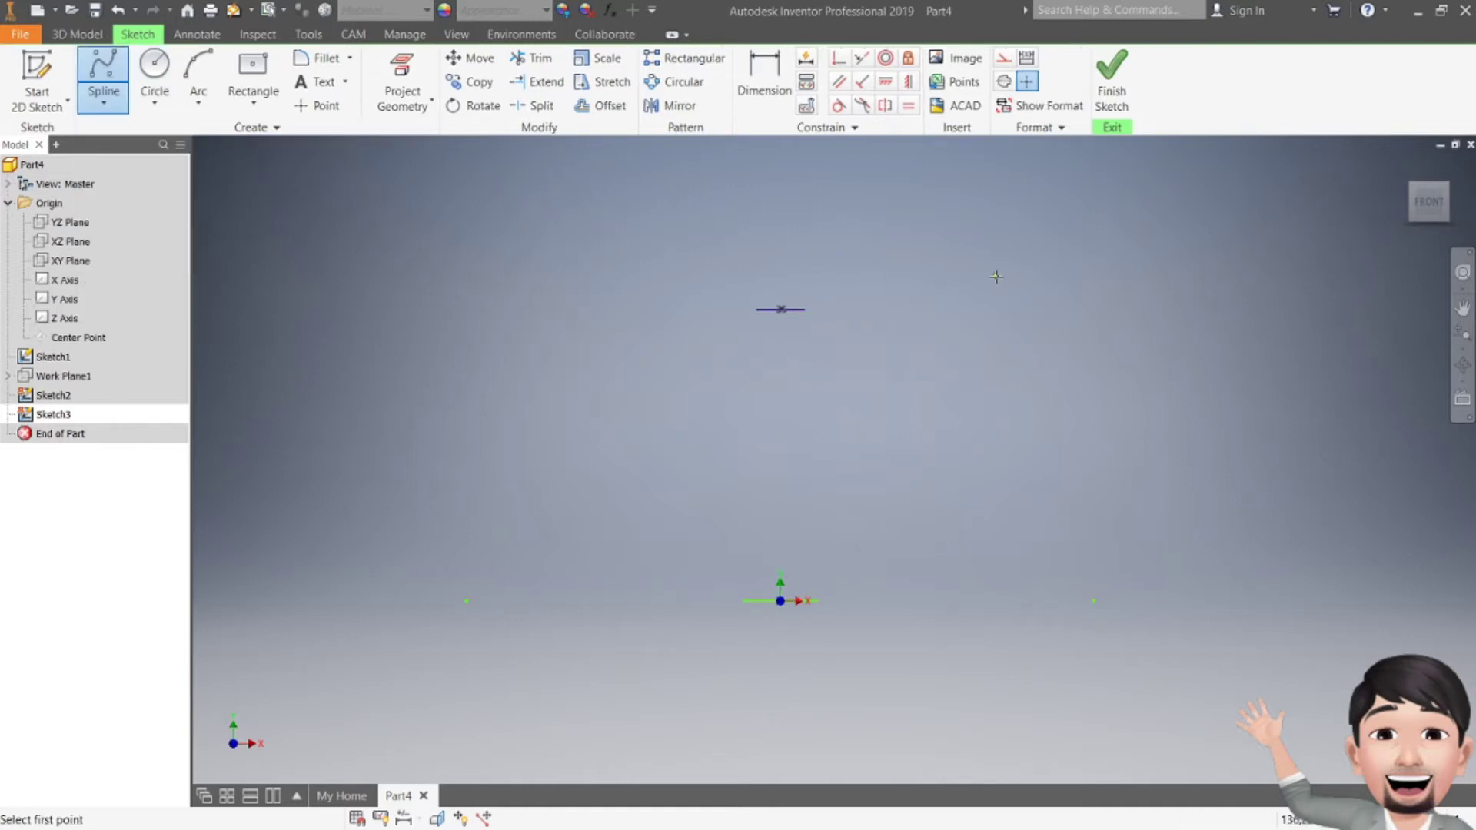
drag(1424, 203, 1415, 246)
click(401, 68)
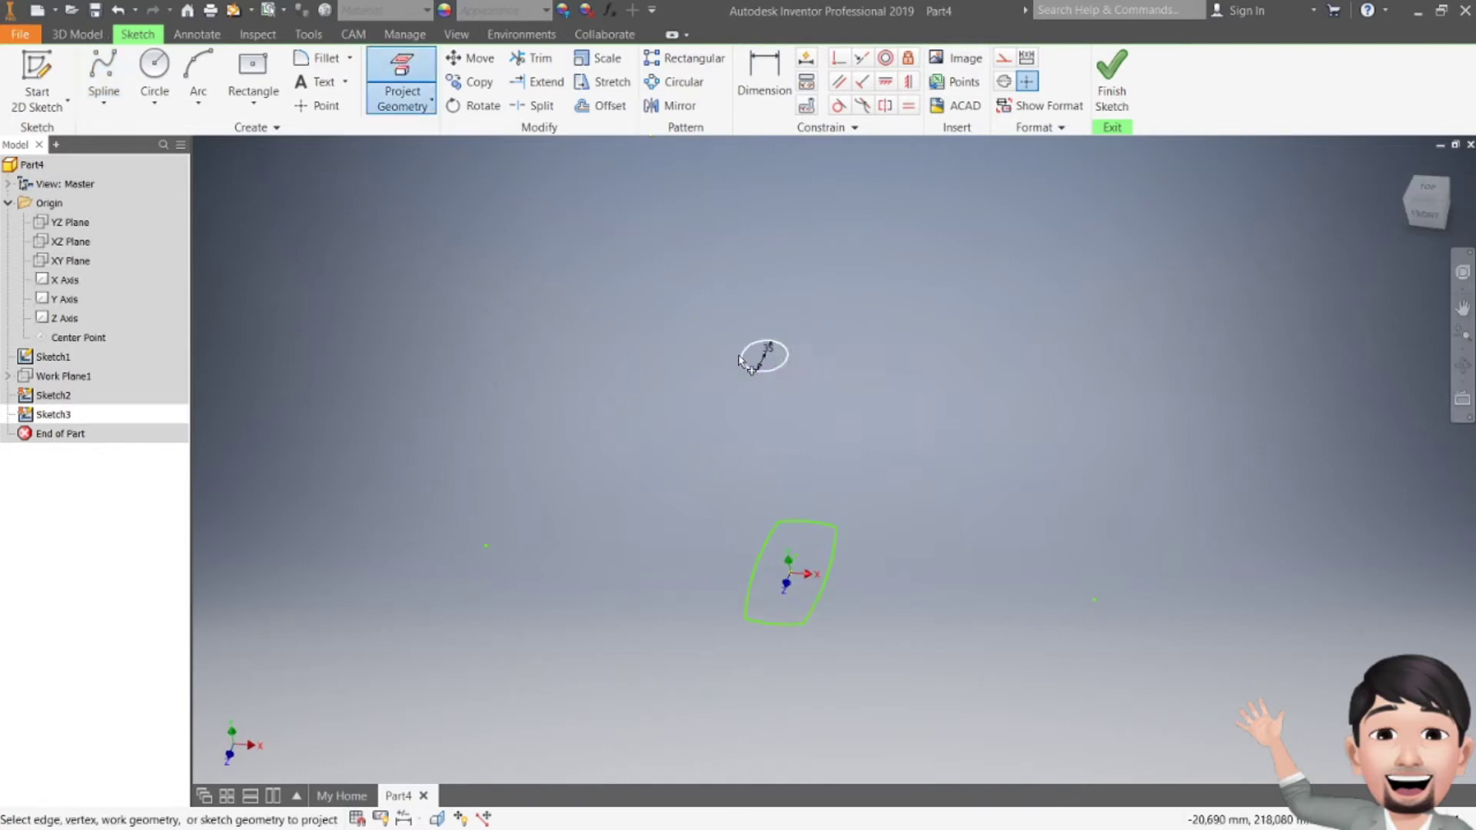
click(757, 563)
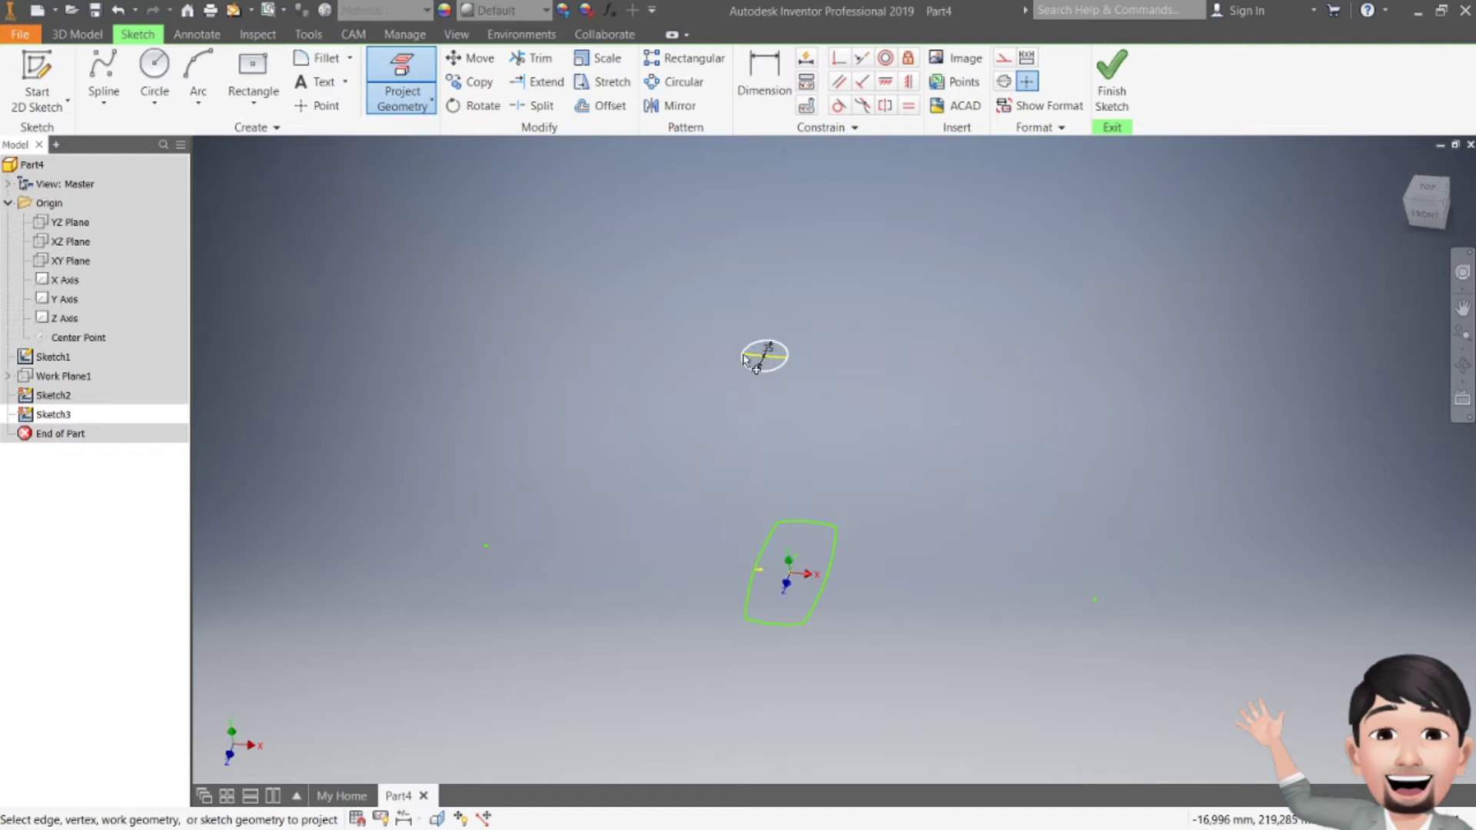
- Draw a control vertex spline from the projected circle's negative X end through one outer vertex to the base profile's projected side point
click(1418, 216)
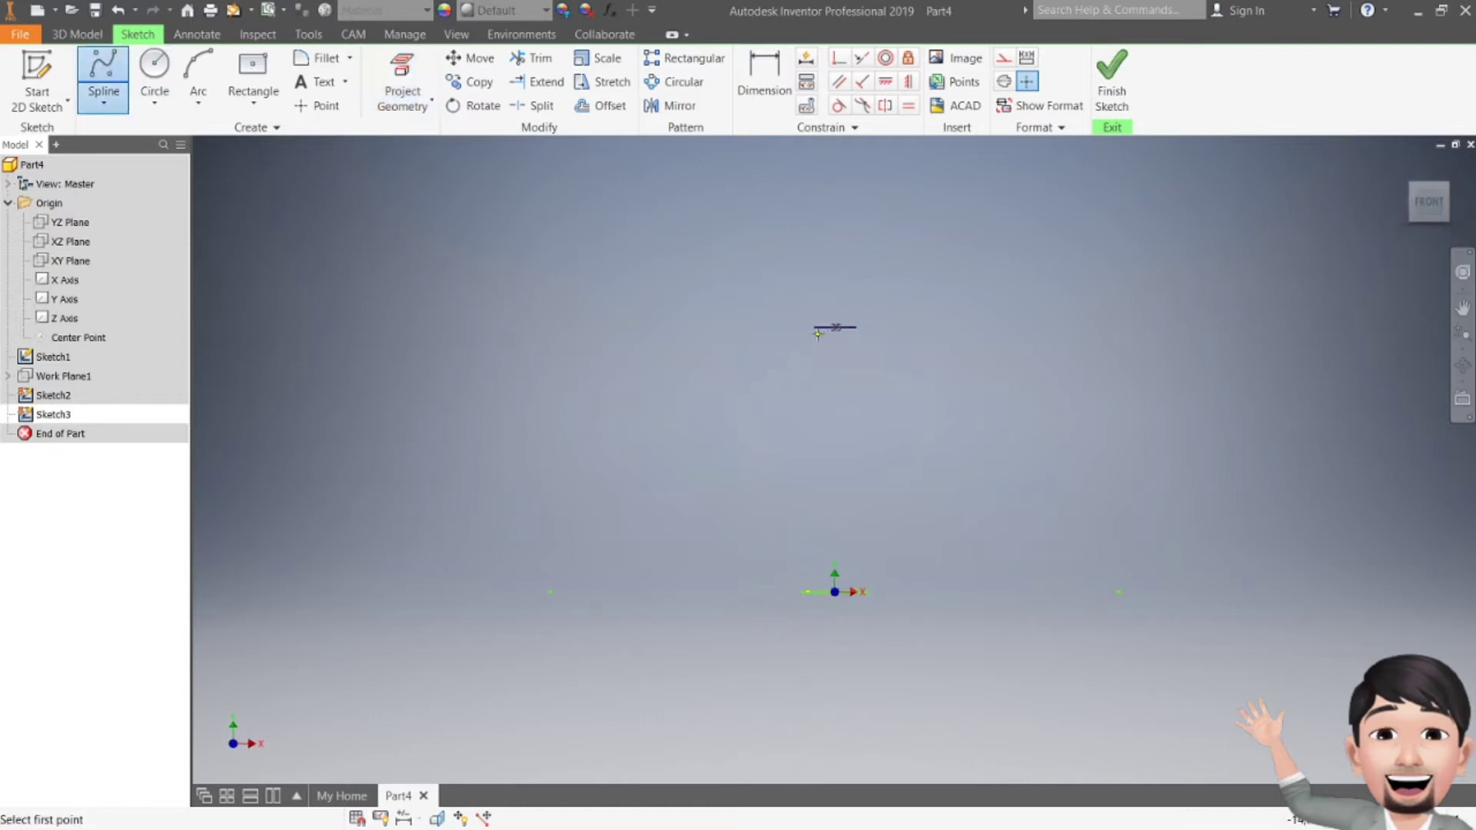
click(814, 329)
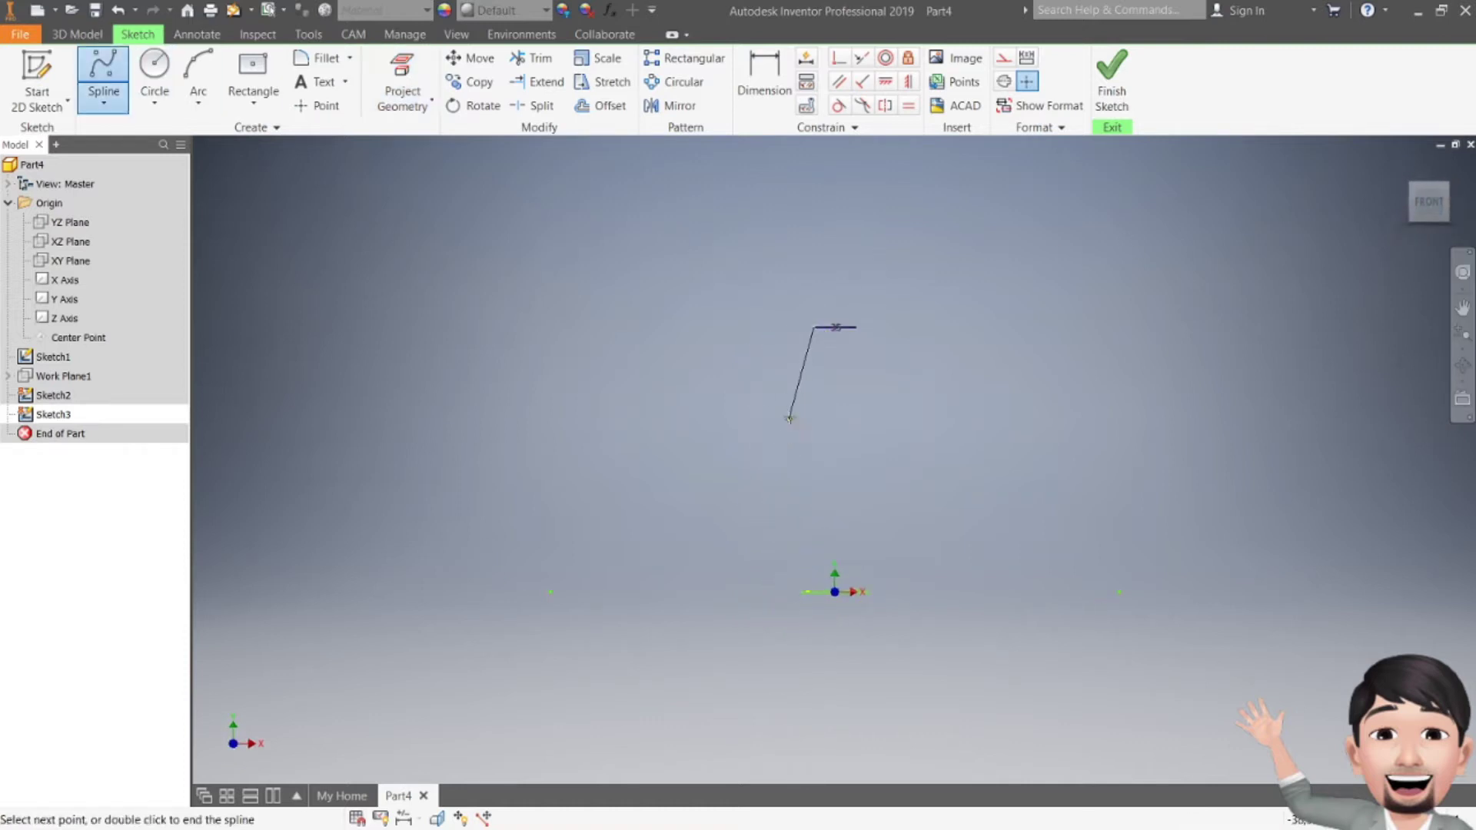
click(788, 382)
scroll(793, 414, down, 3)
middle_drag(830, 527, 754, 444)
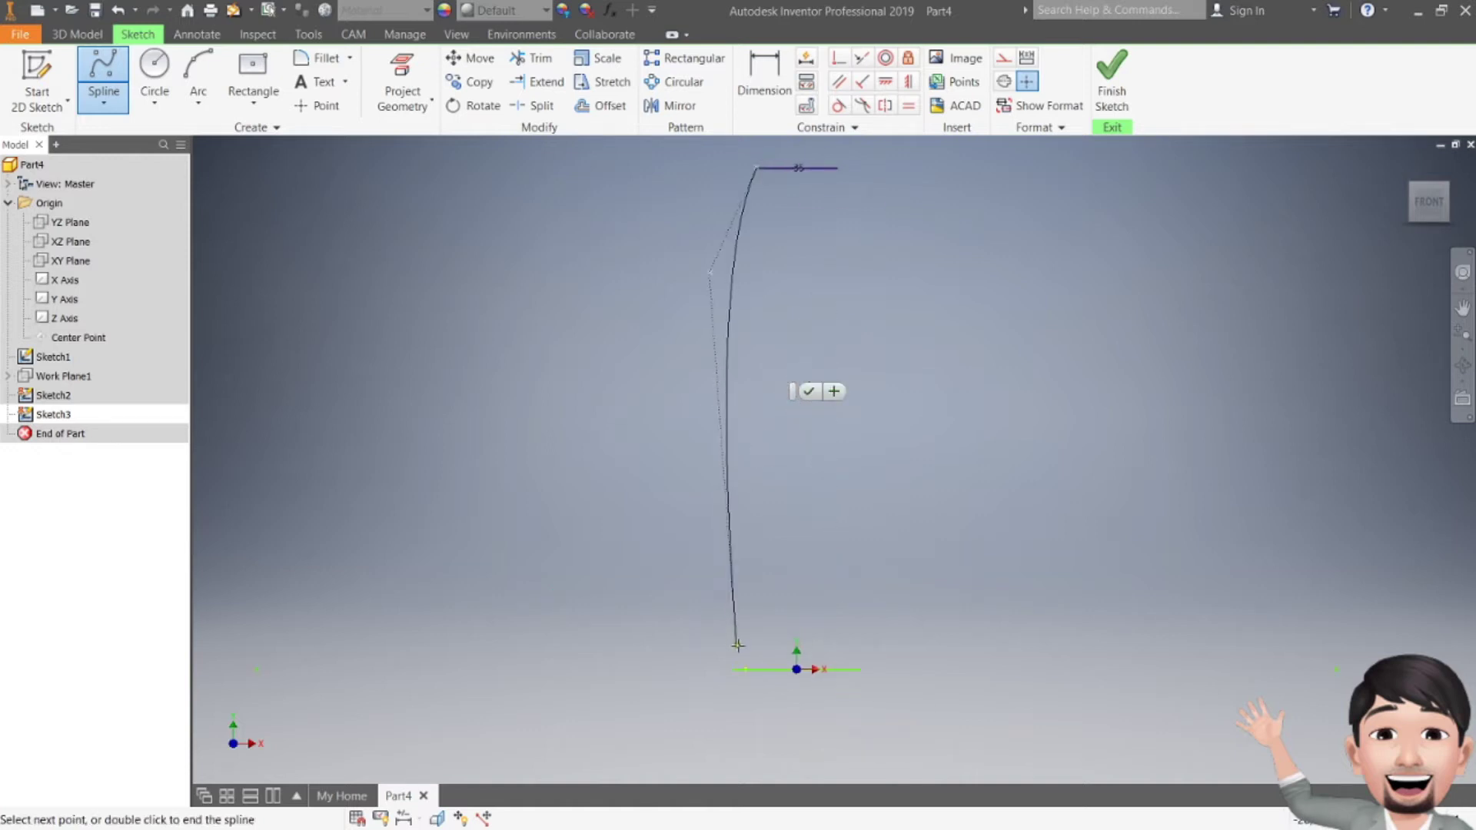
scroll(739, 671, down, 3)
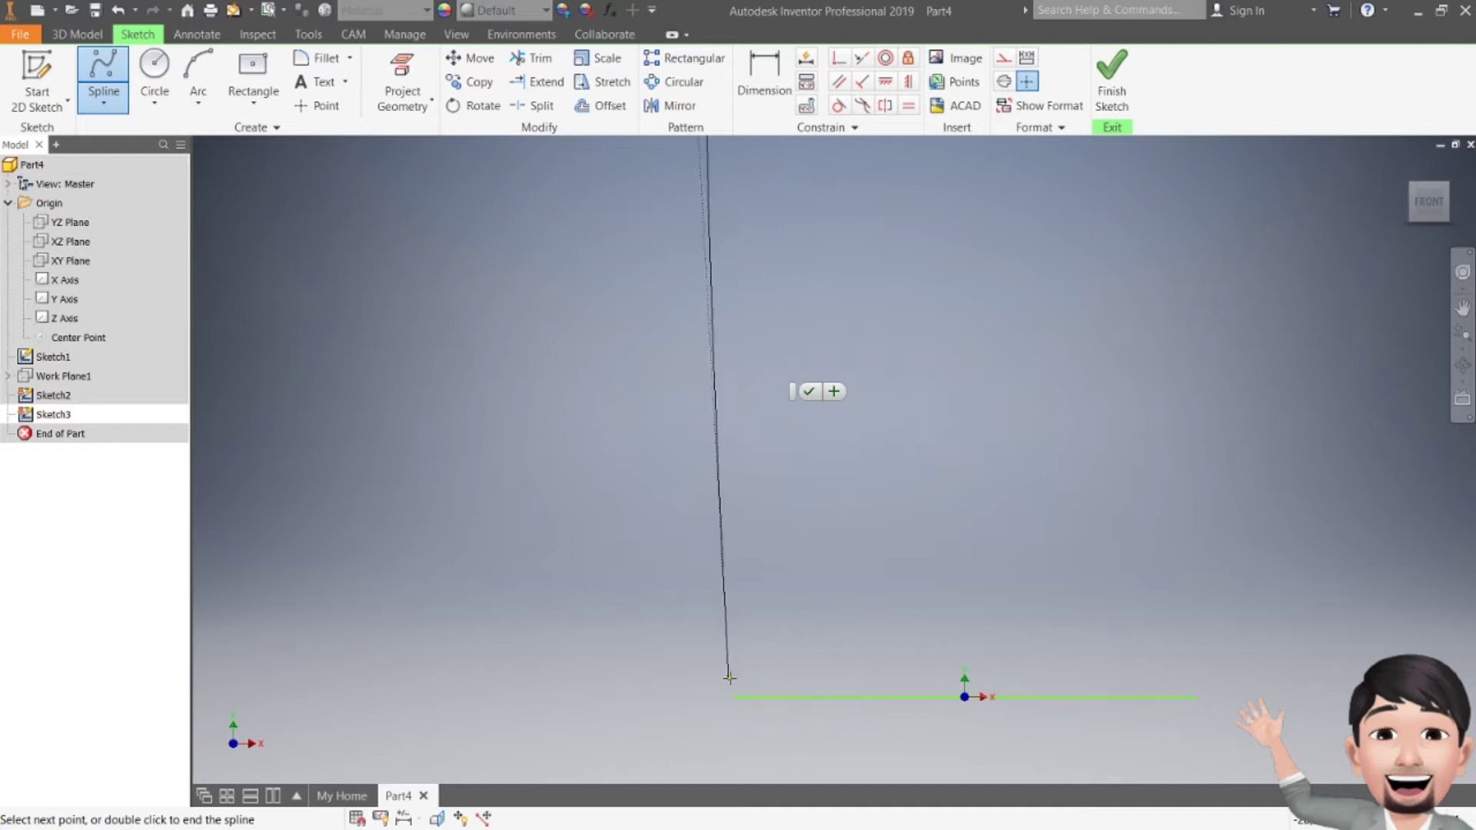
click(734, 697)
click(753, 705)
key(Escape)
- Dimension the spline's middle control vertex 157 mm vertically above the sketch origin
scroll(767, 401, up, 3)
scroll(708, 501, up, 2)
scroll(689, 500, up, 2)
key(d)
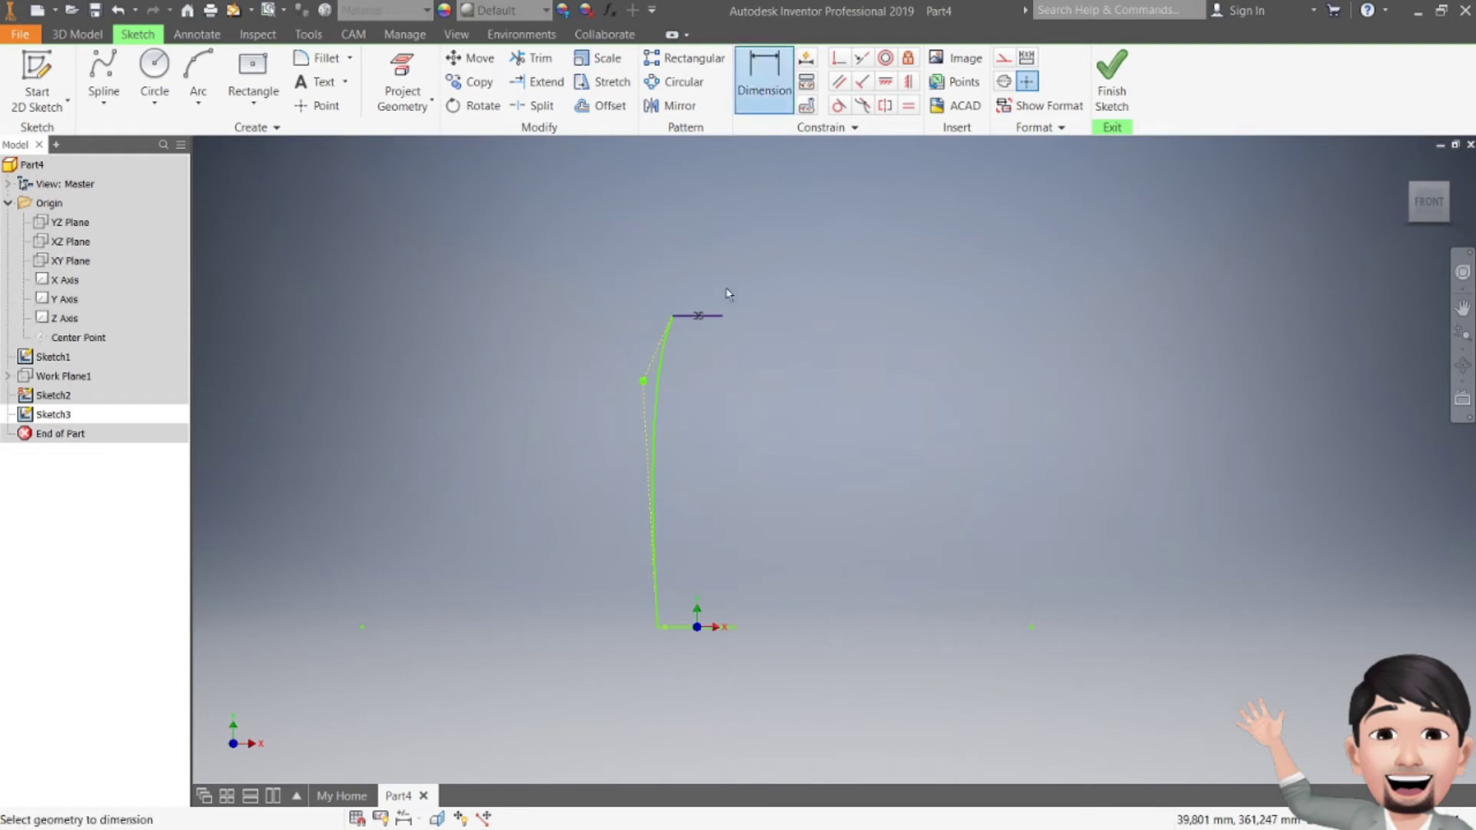
click(644, 381)
click(697, 626)
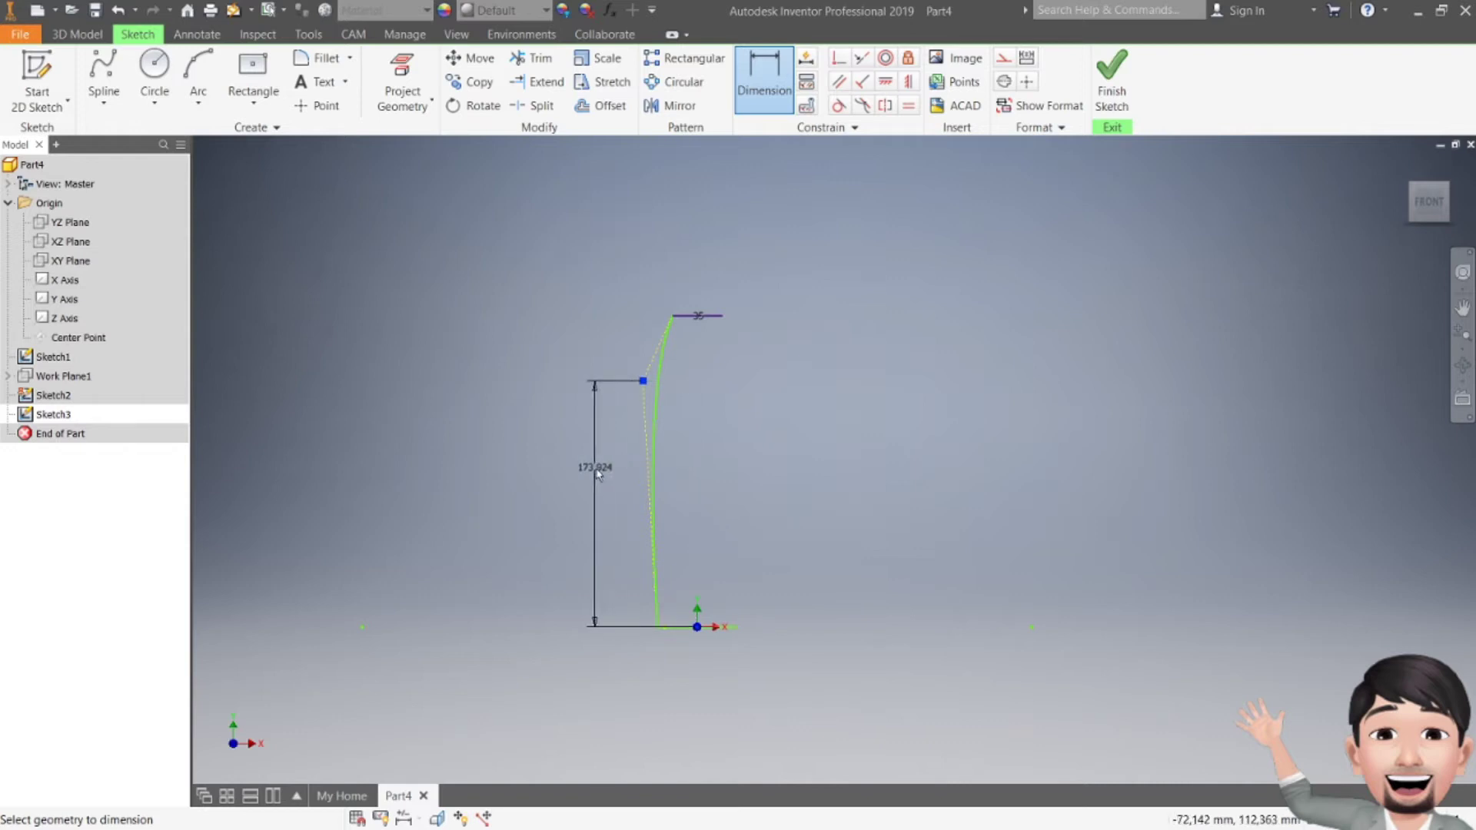
click(598, 473)
text(1)
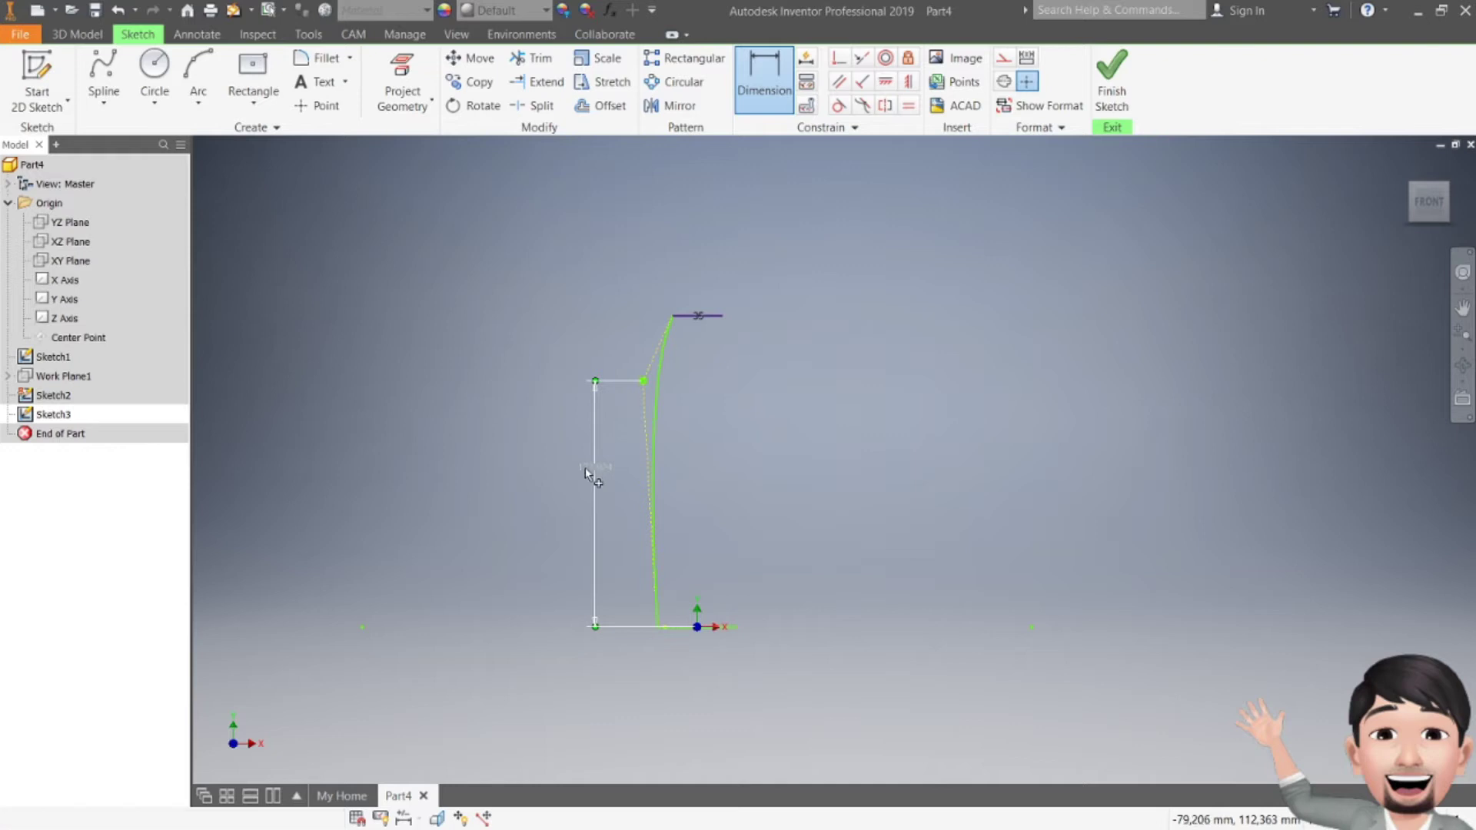
click(584, 467)
text(157)
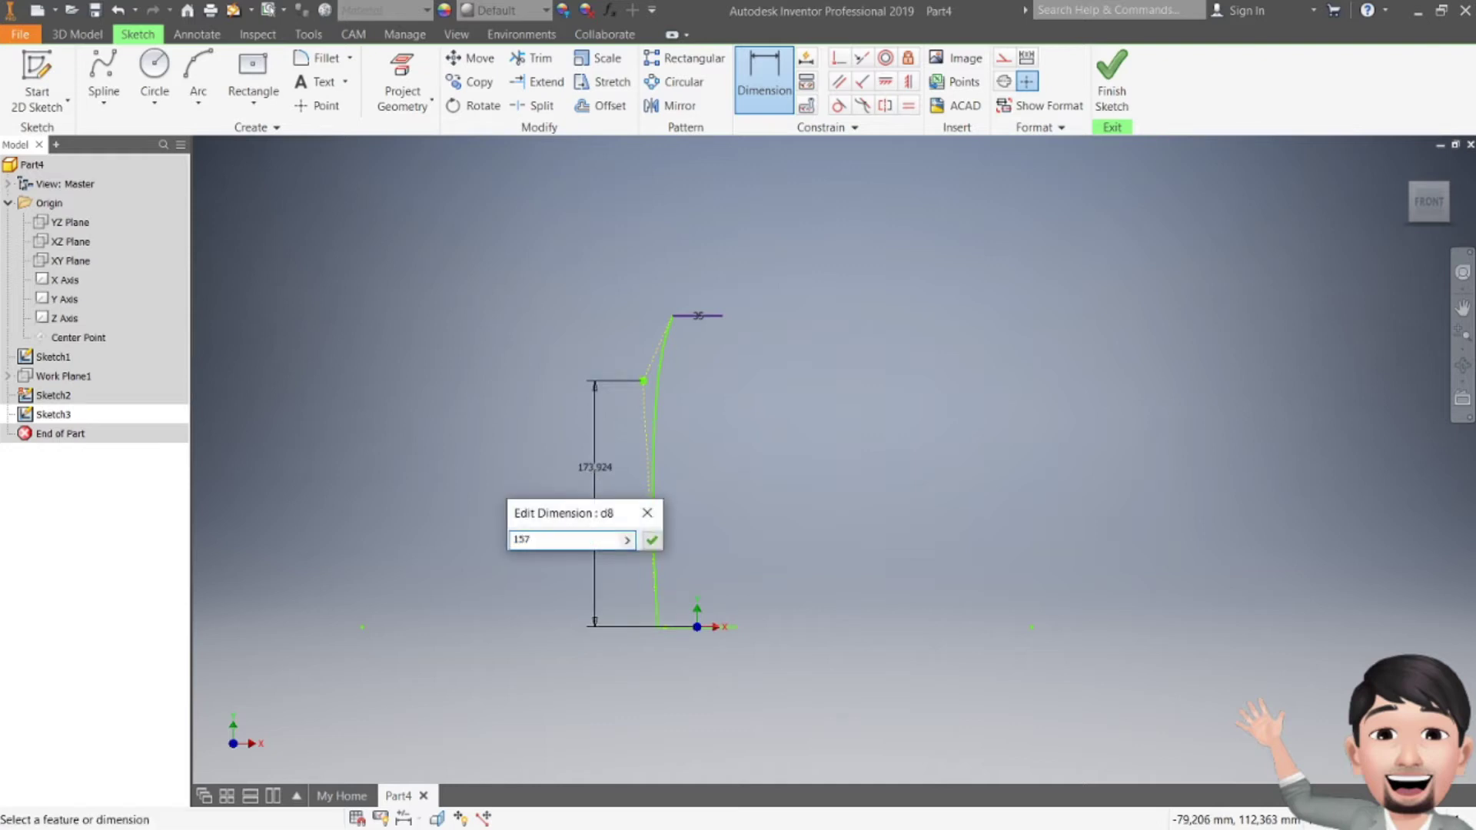
key(Return)
- Dimension the spline's middle control vertex 27 mm horizontally from the sketch origin
click(645, 406)
click(697, 627)
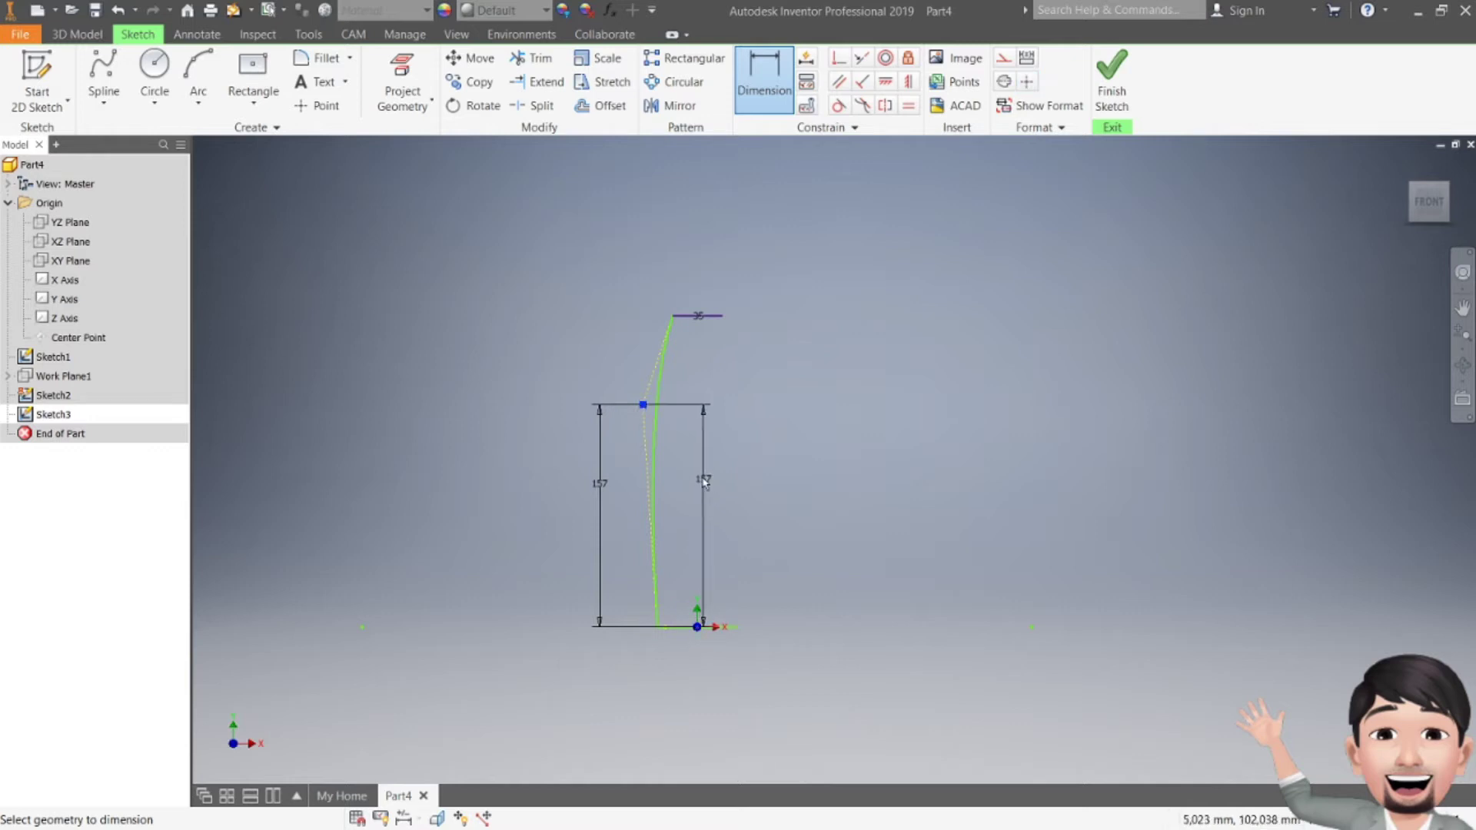
click(659, 672)
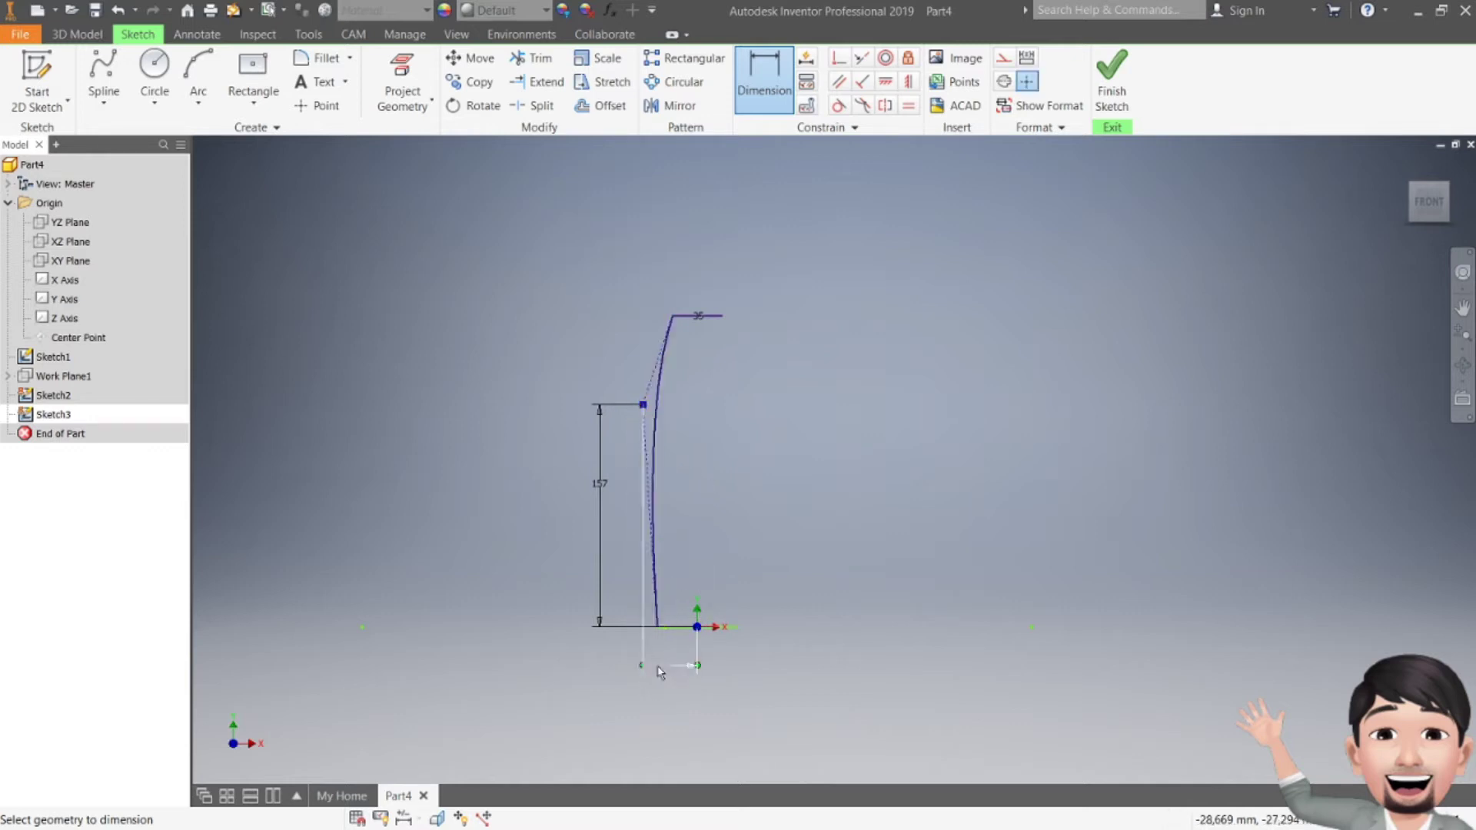
text(27)
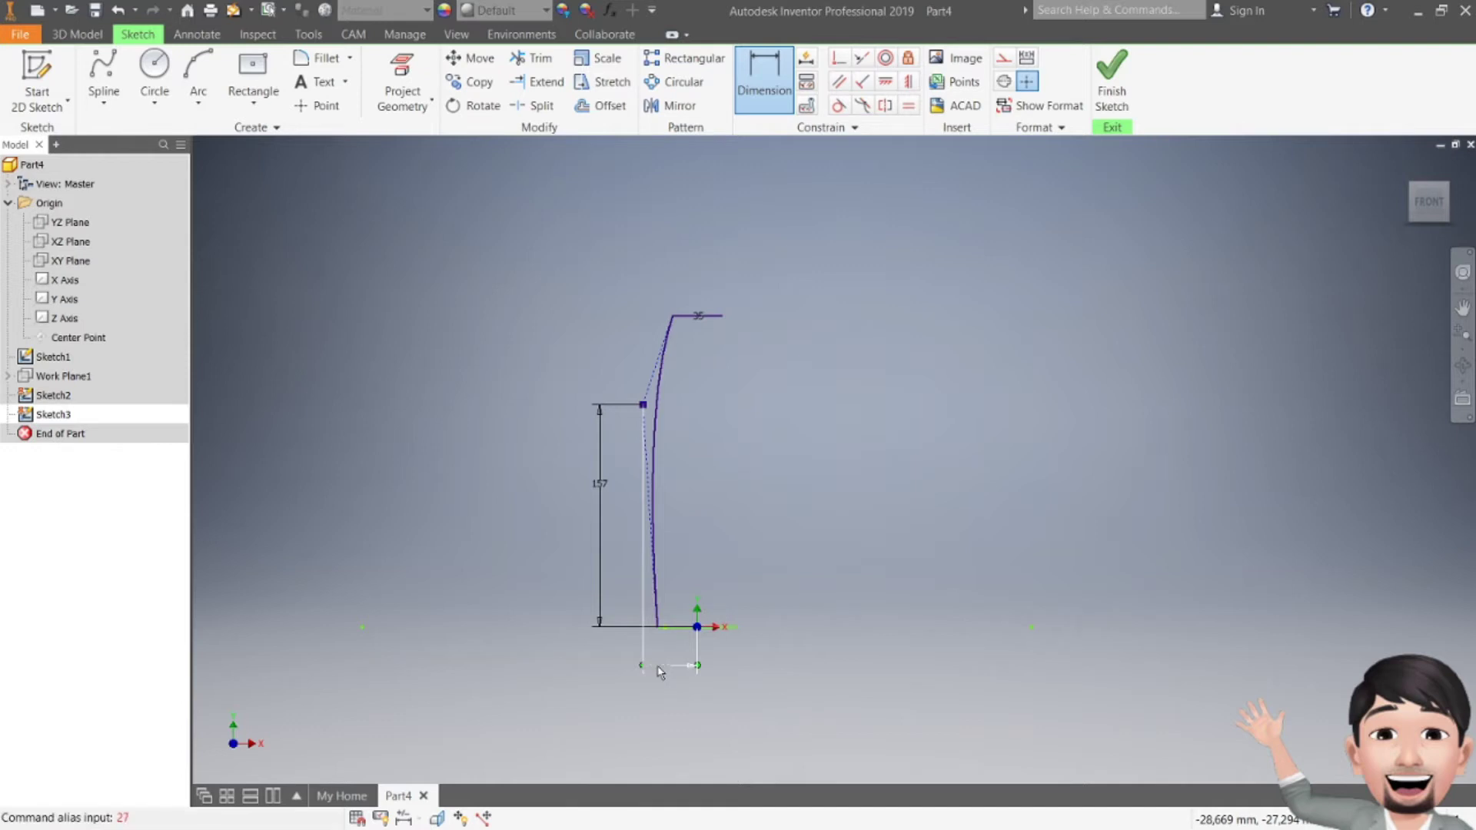
double_click(658, 666)
text(27)
key(Return)
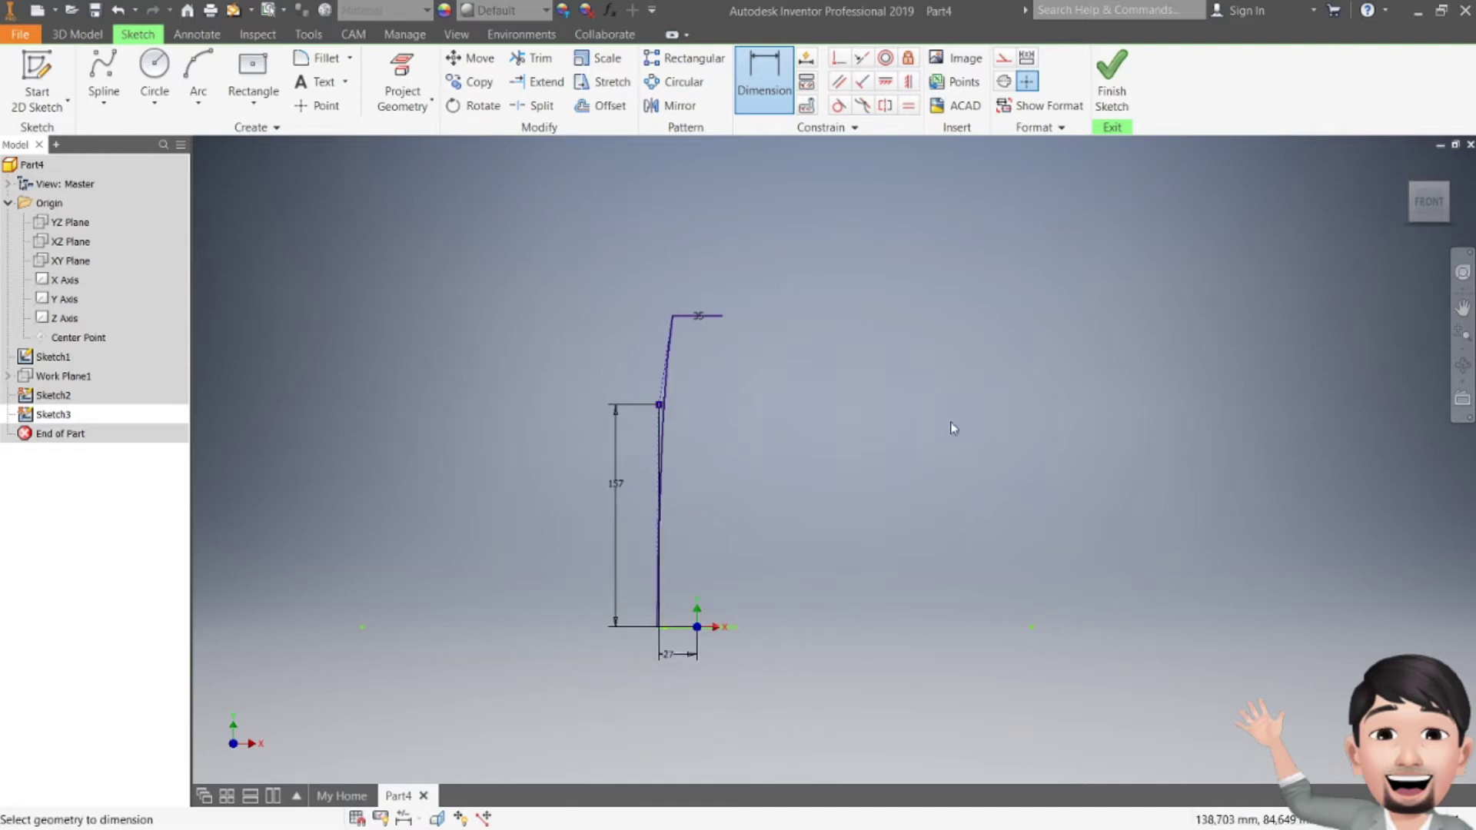
- Draw a short vertical line downward from the upper circle's centre as a mirror axis
click(1423, 209)
click(103, 108)
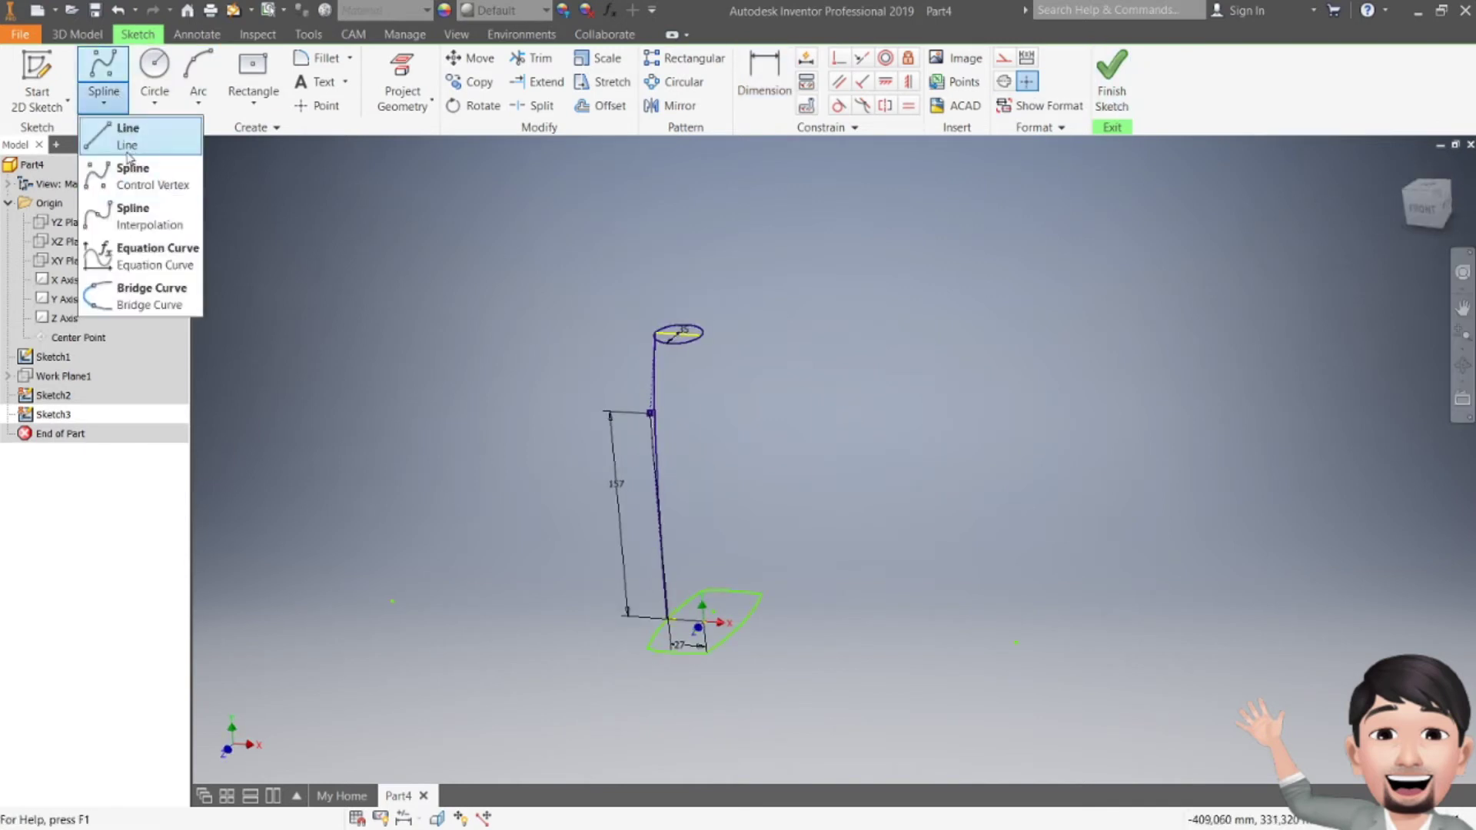
click(128, 137)
click(678, 334)
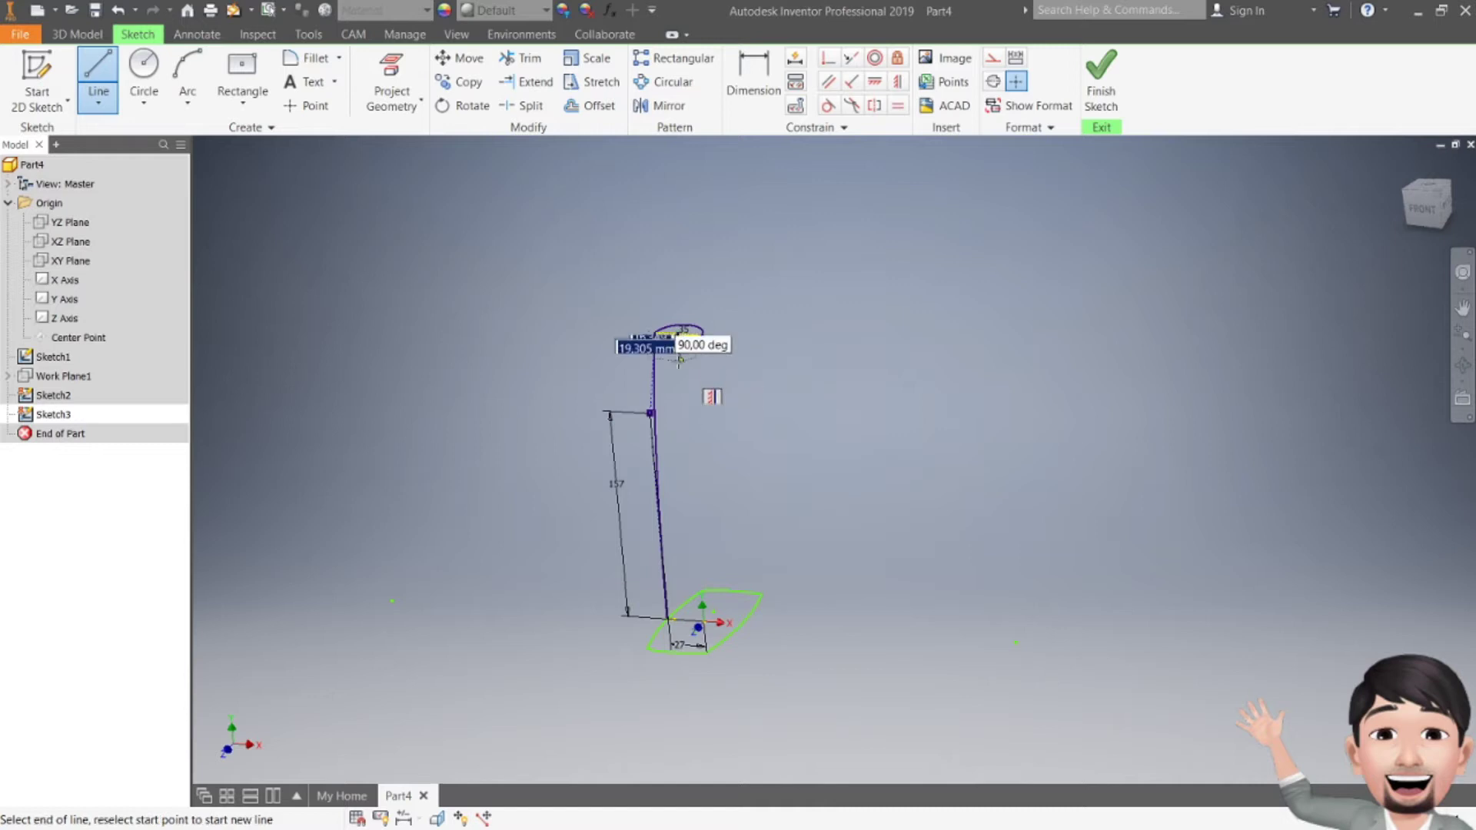
double_click(682, 376)
- Mirror the spline about the short vertical line below the circle's centre
click(669, 106)
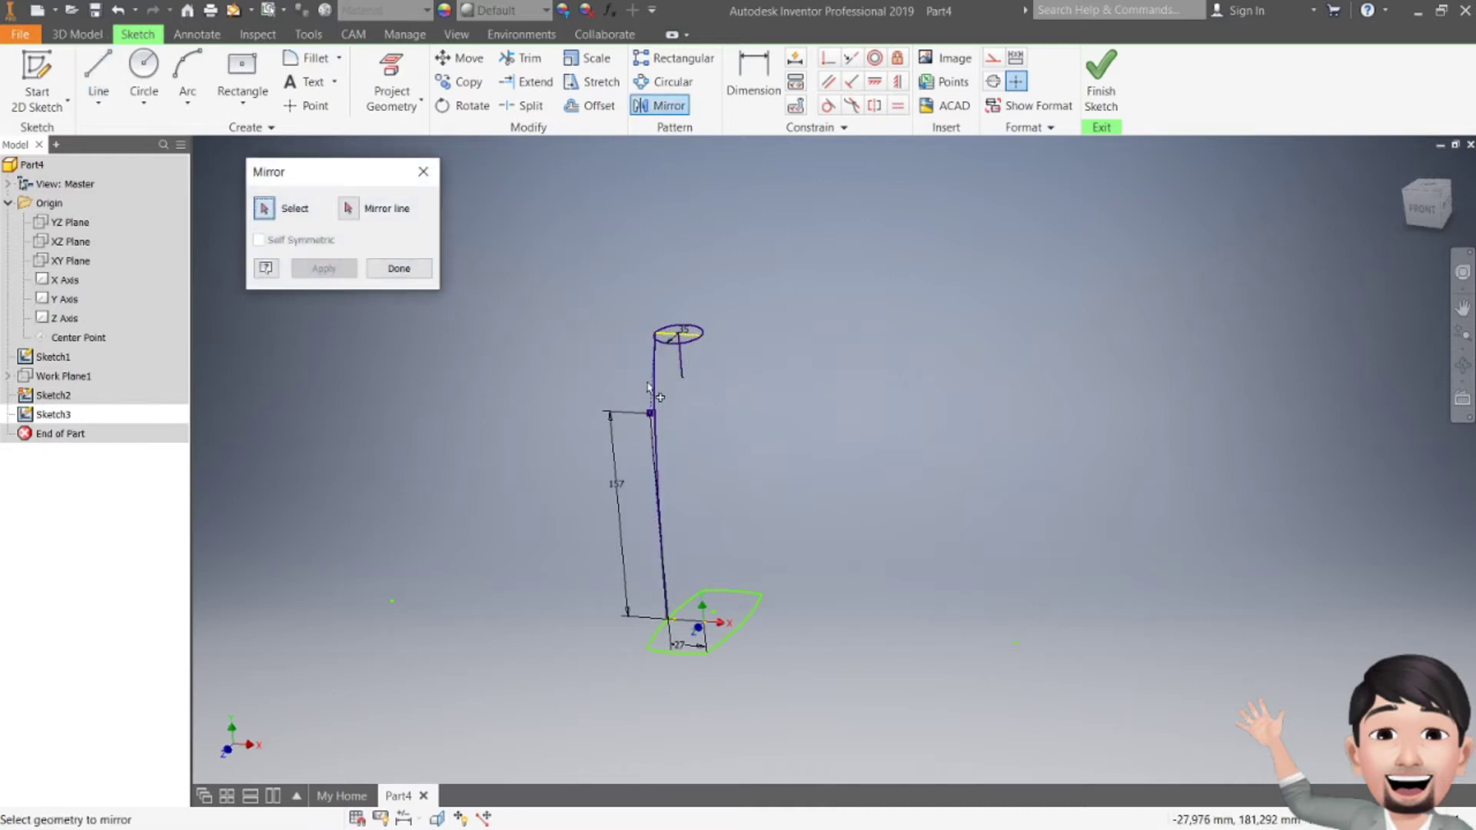
click(656, 477)
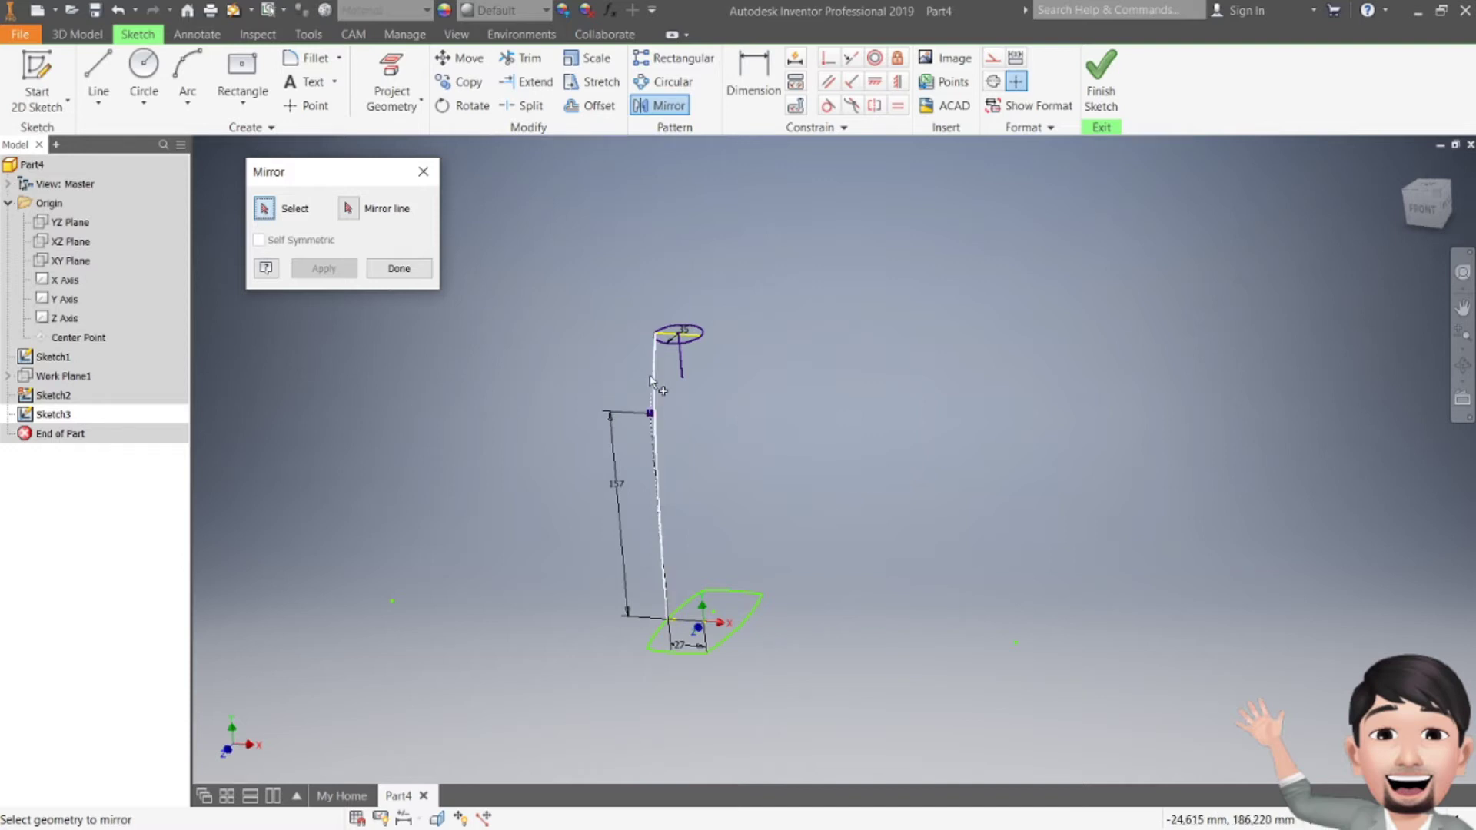
right_click(618, 369)
click(646, 377)
click(681, 365)
click(326, 269)
click(397, 269)
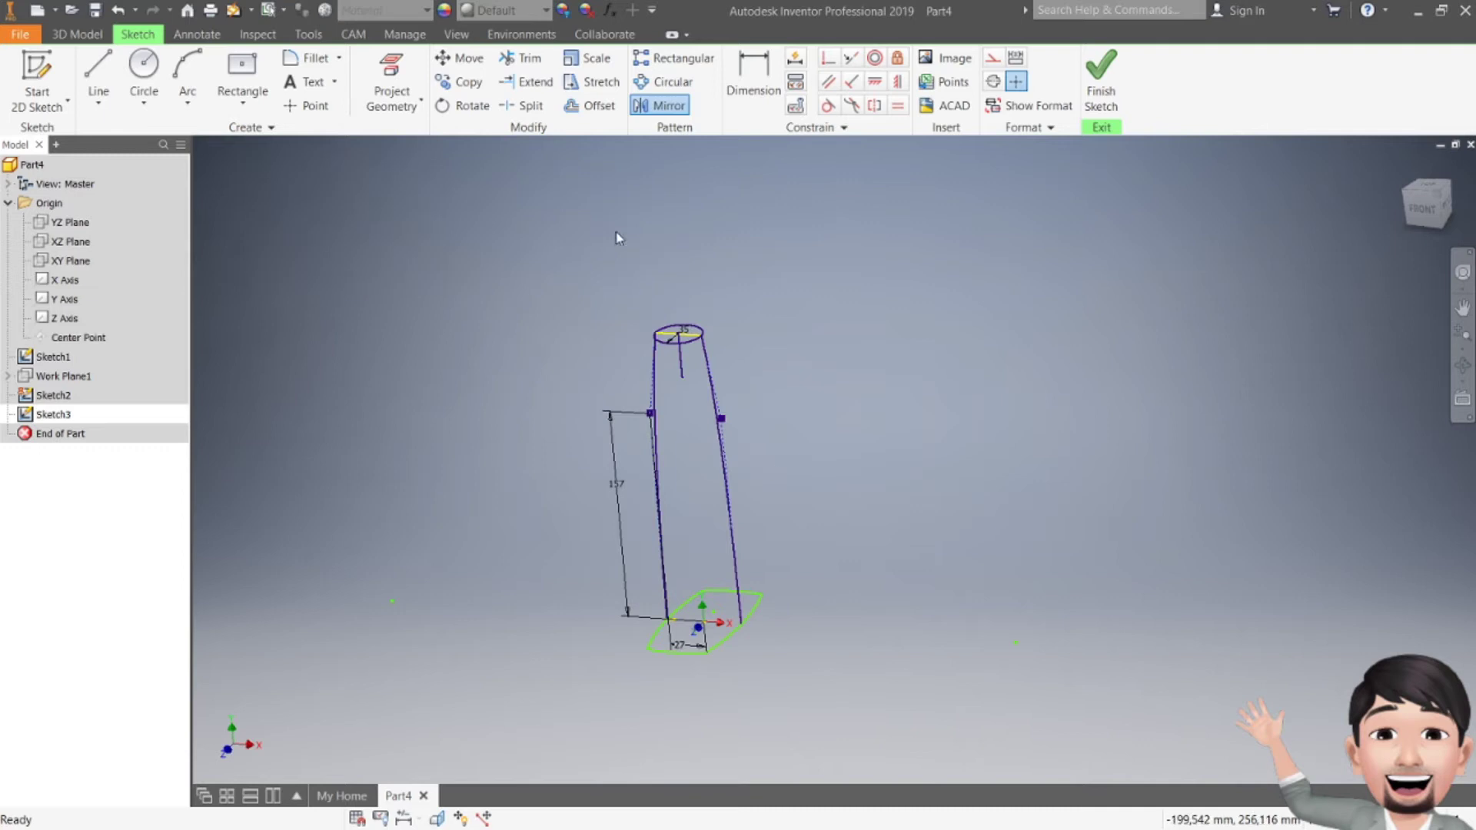
- Finish the spline sketch and start a new 2D sketch on the YZ origin plane
click(1103, 86)
click(1427, 213)
click(38, 100)
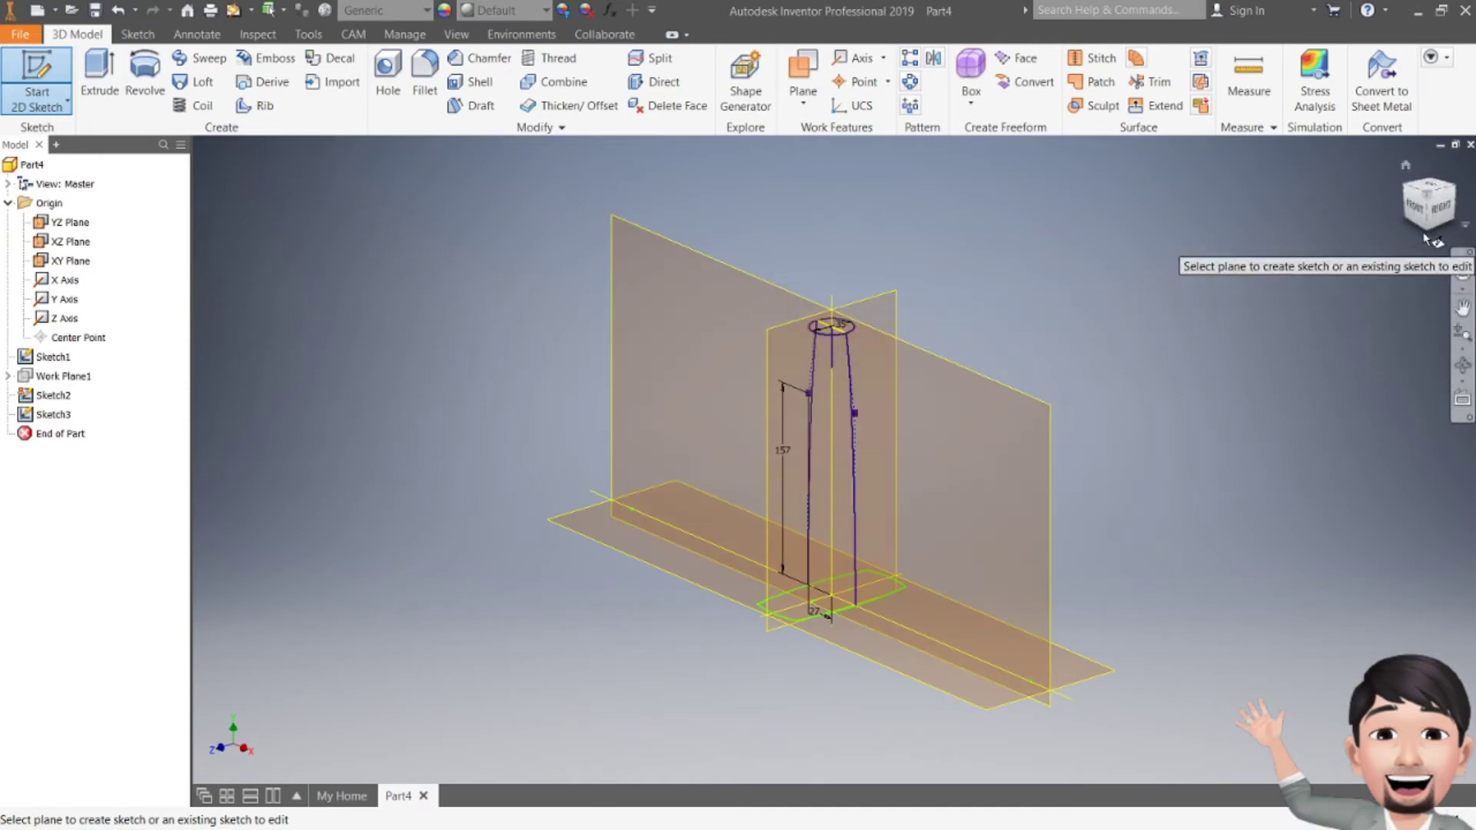
mouse_move(1435, 207)
mouse_down()
mouse_move(1464, 210)
mouse_move(1461, 228)
mouse_up()
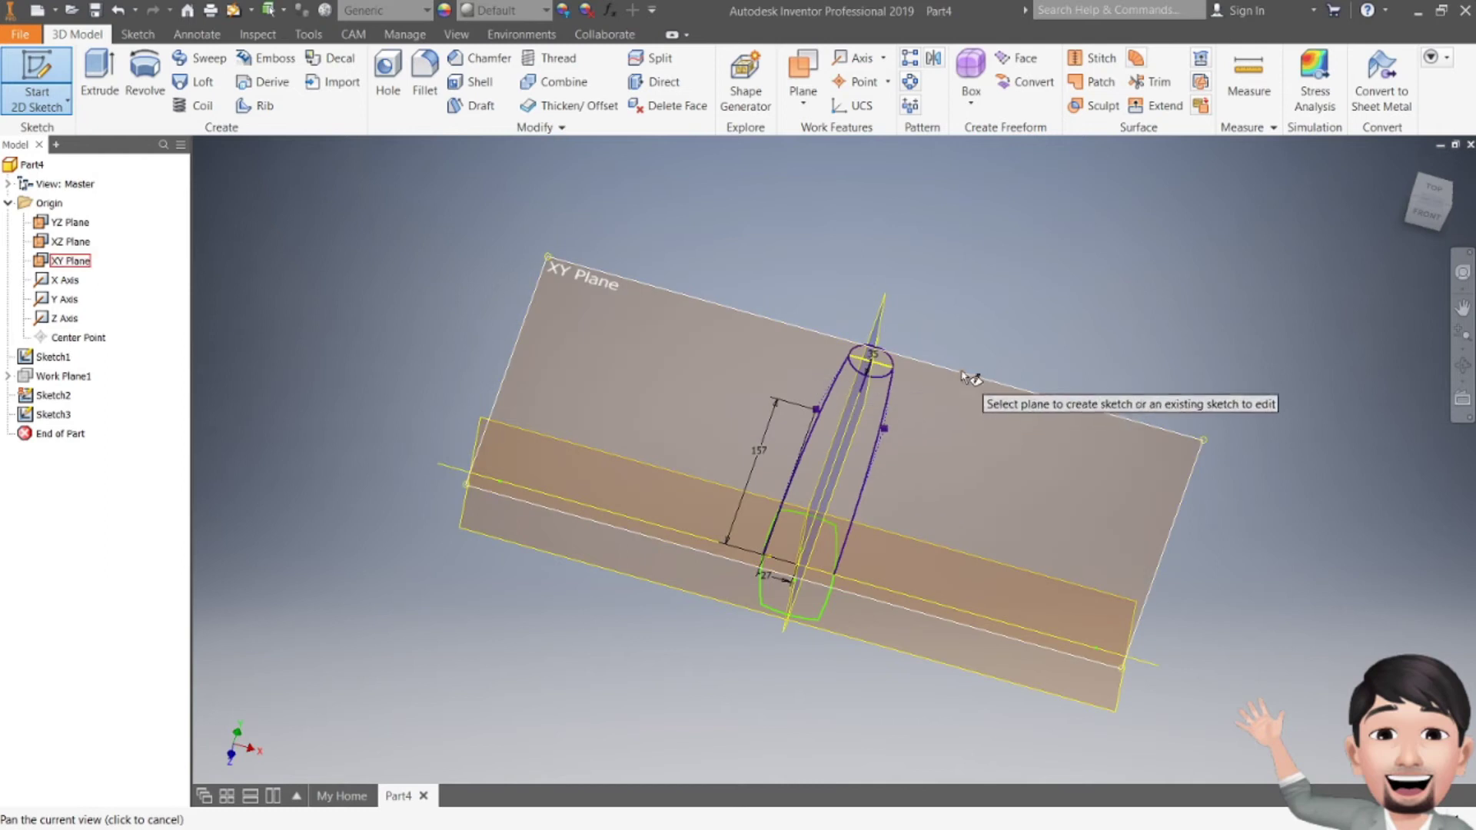
click(1422, 217)
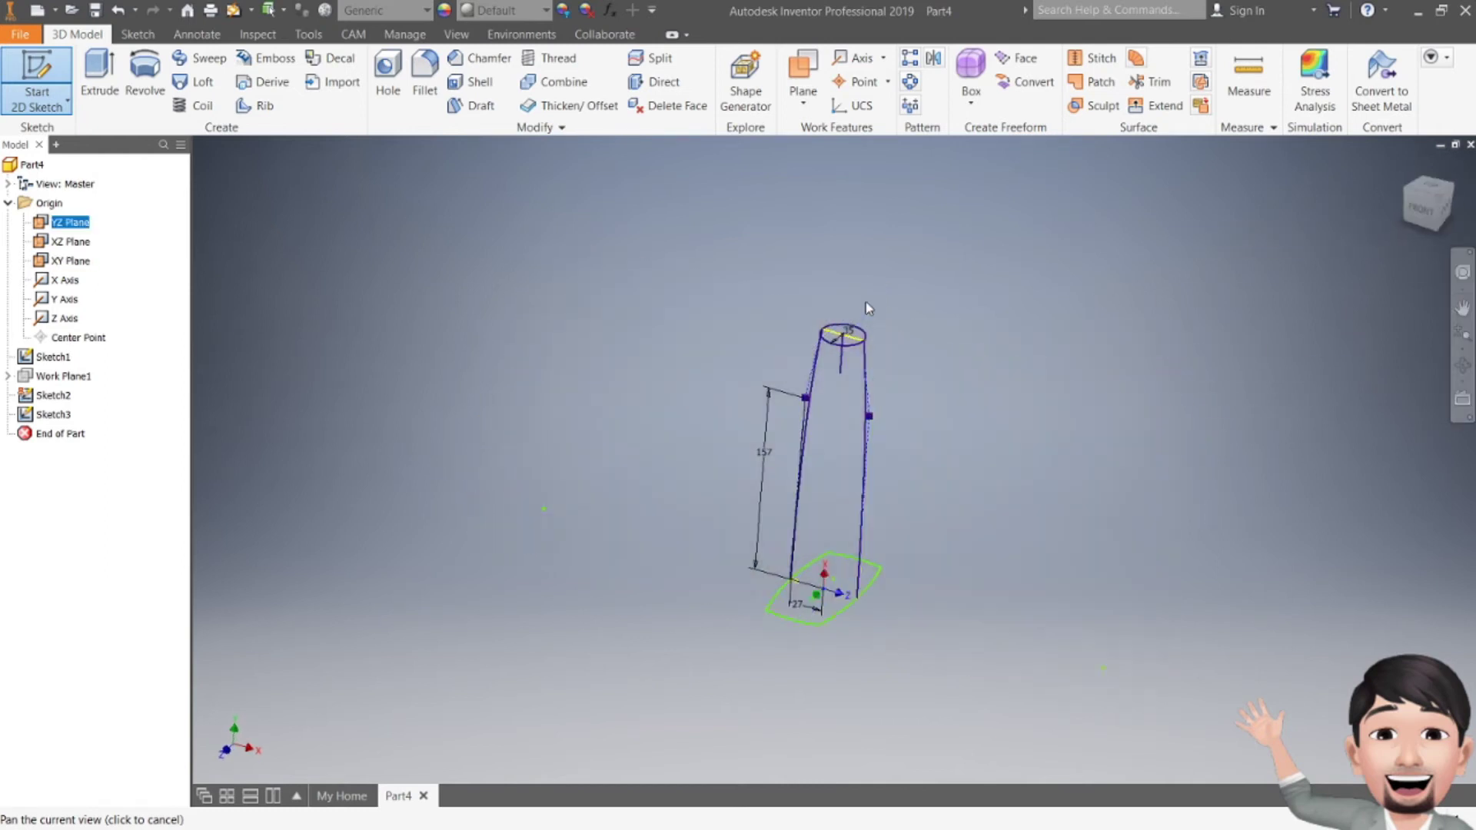
key(s)
scroll(827, 353, down, 3)
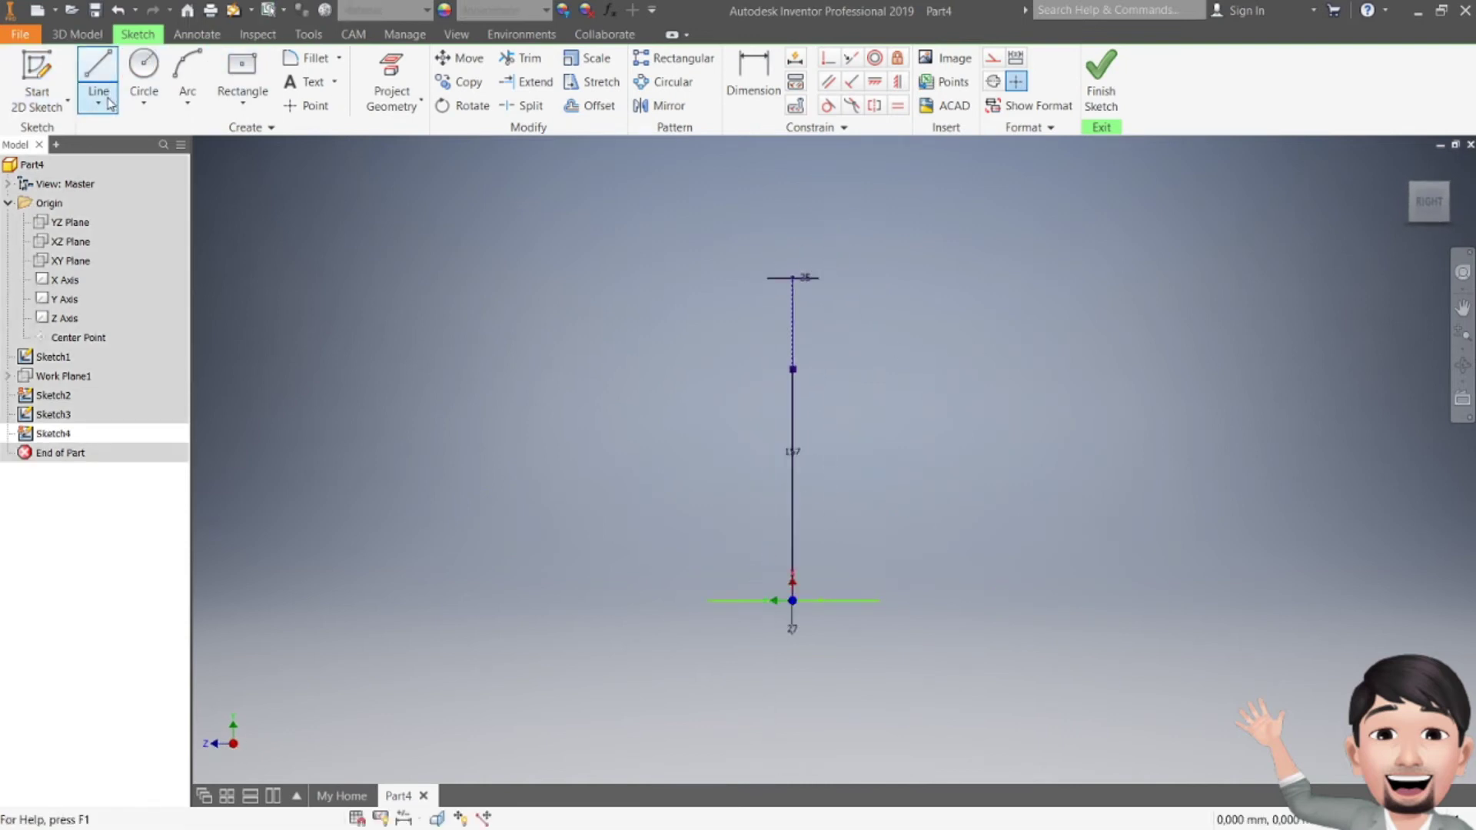
drag(1428, 209, 1409, 218)
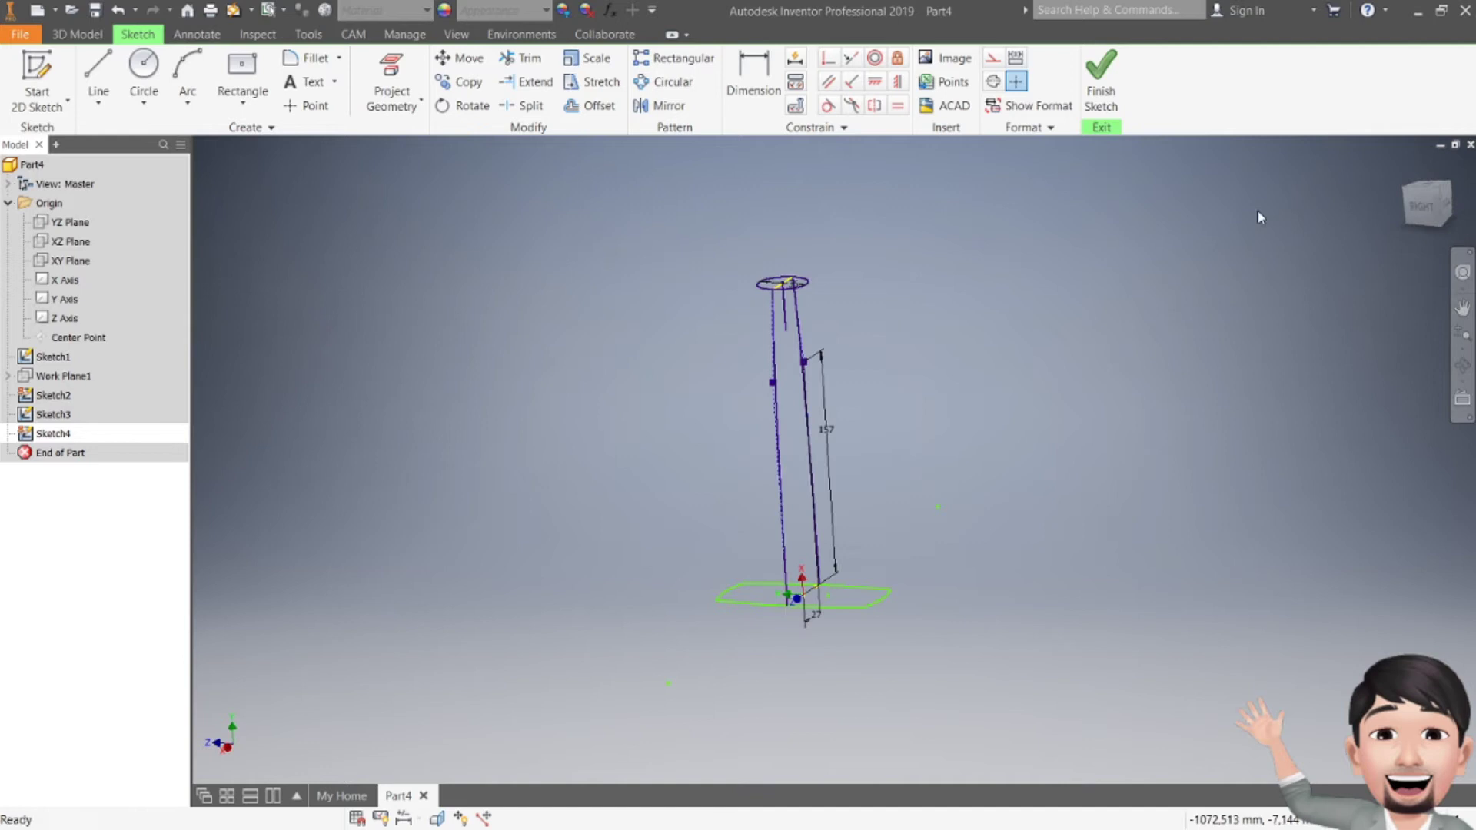
- Project the upper circle and the reference point on the base profile's end arc into the YZ sketch
click(419, 106)
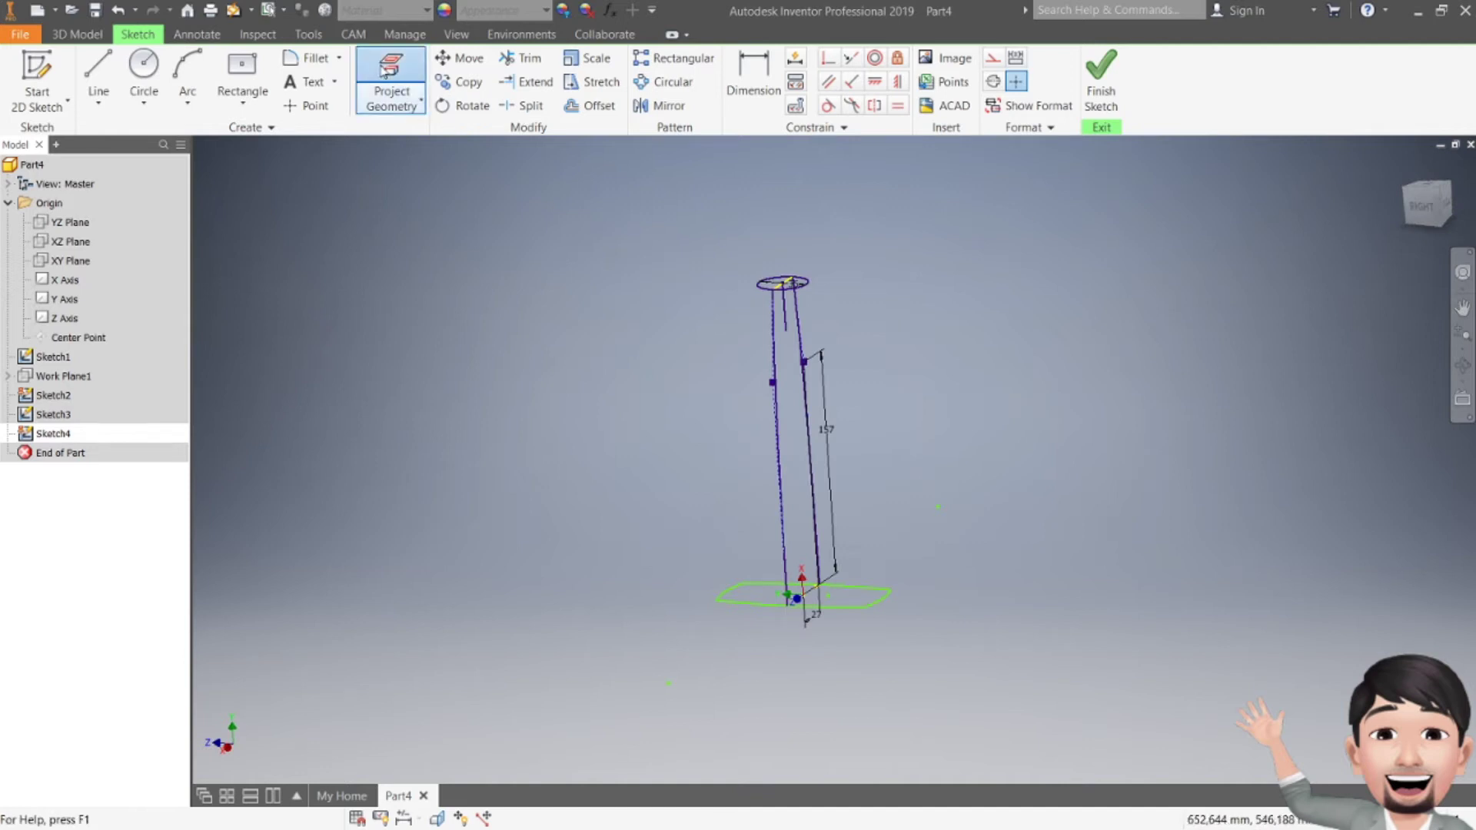
click(761, 282)
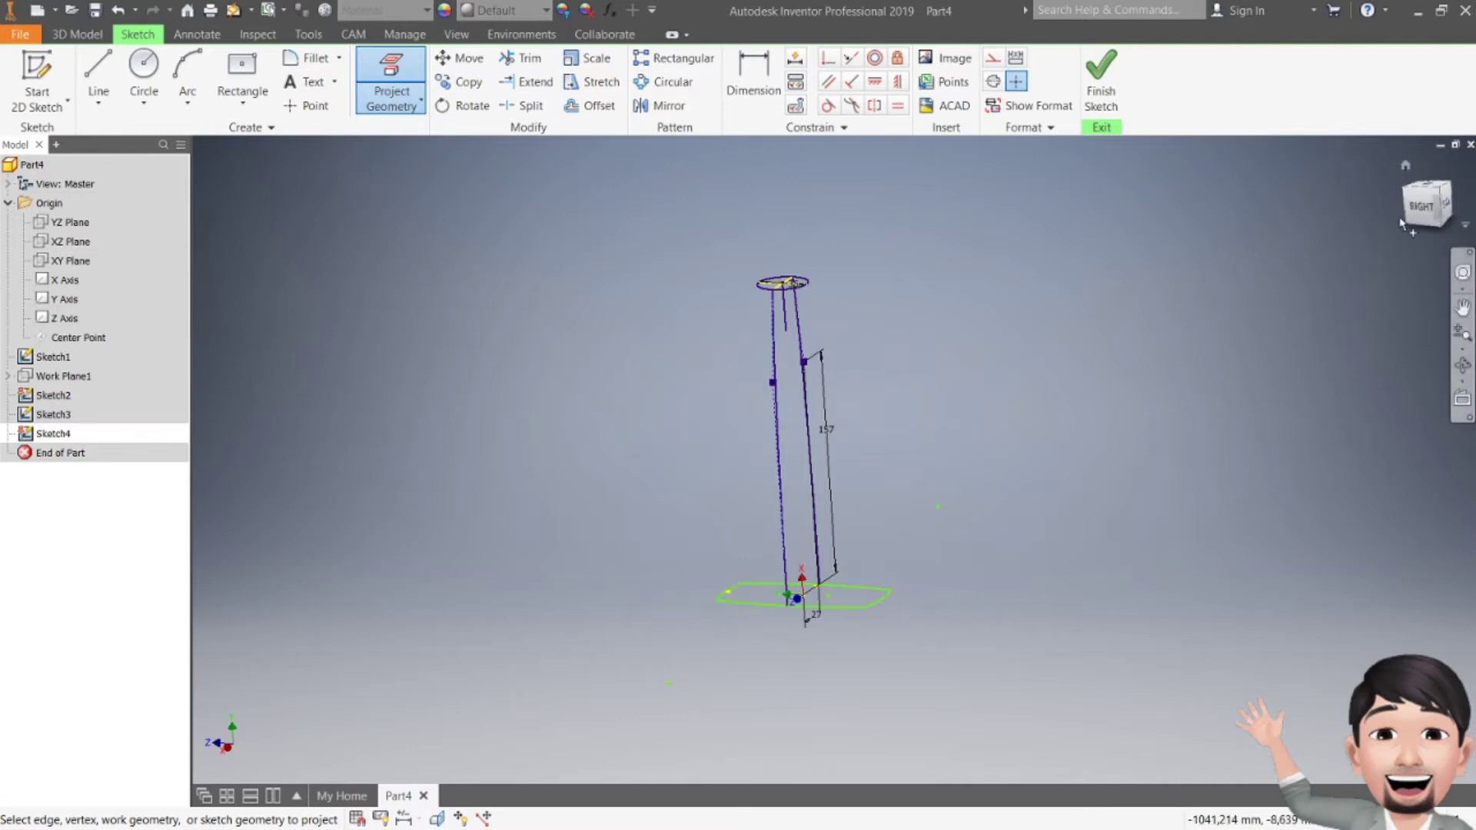
click(1423, 203)
- Try to draw a control-vertex spline from the upper circle's outer edge to the base profile's end, and undo it
click(94, 94)
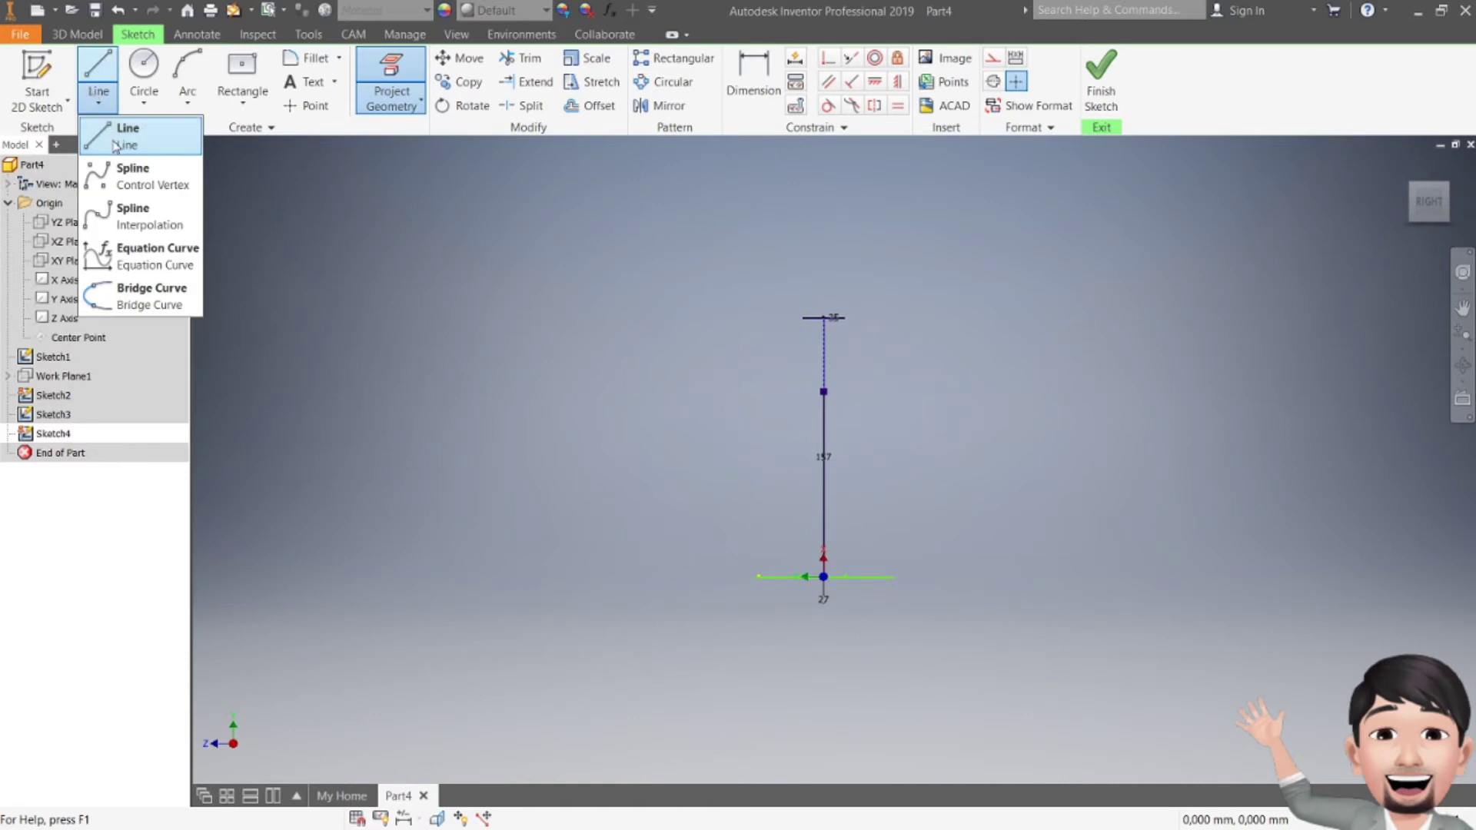
click(131, 181)
click(803, 317)
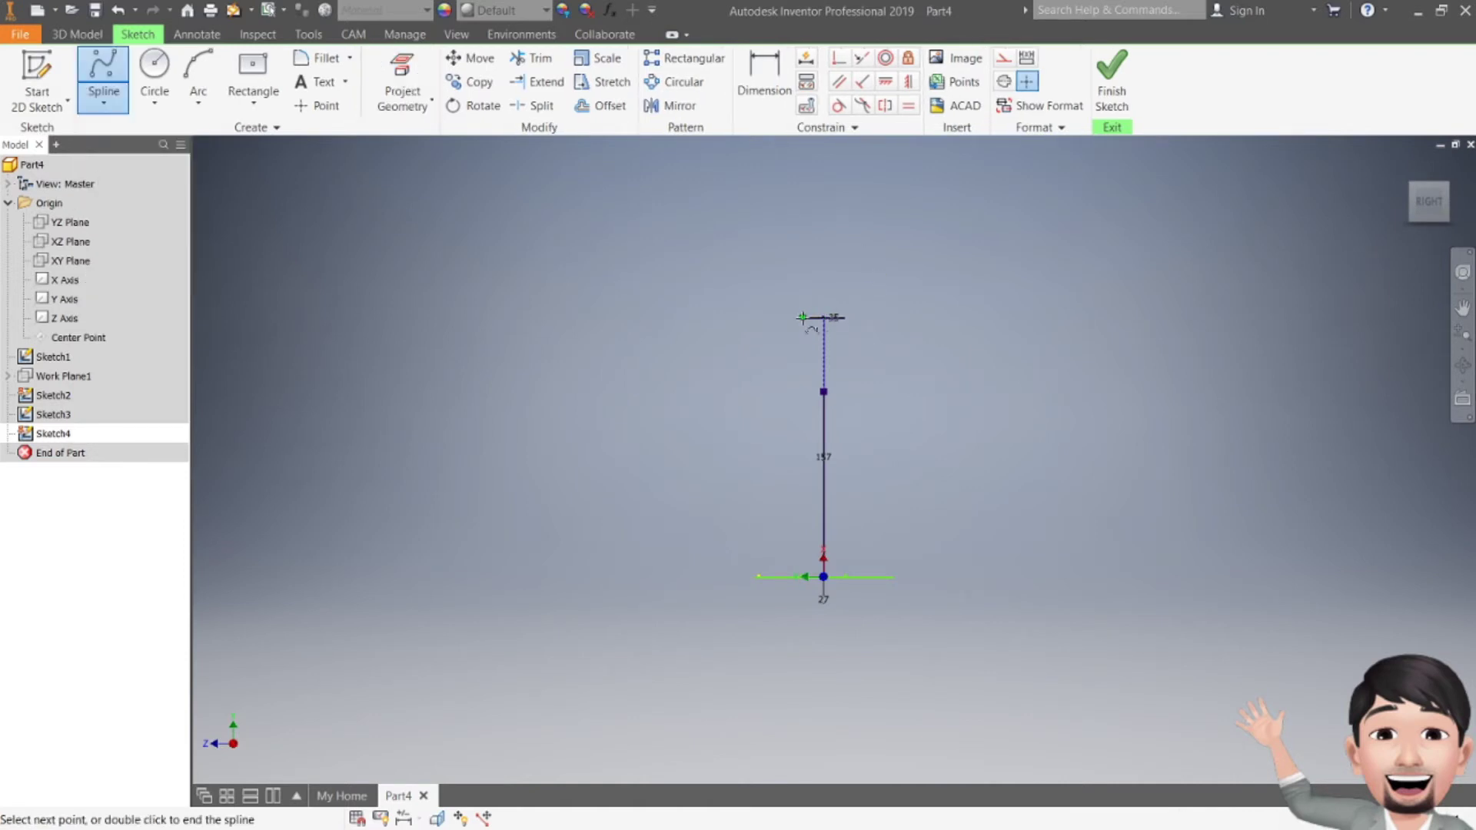
click(752, 364)
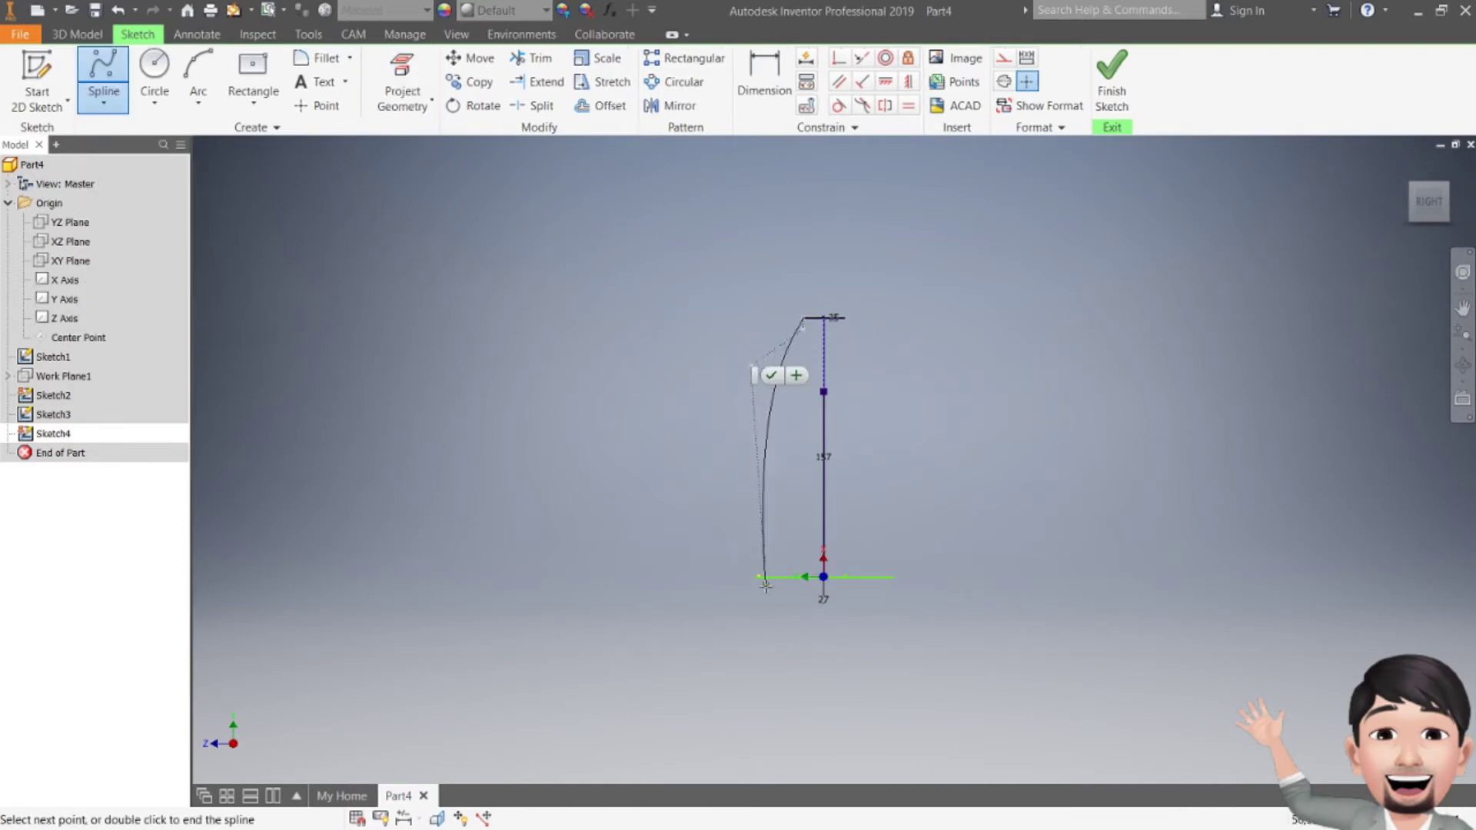
scroll(755, 577, down, 3)
click(734, 579)
click(755, 589)
scroll(748, 485, up, 5)
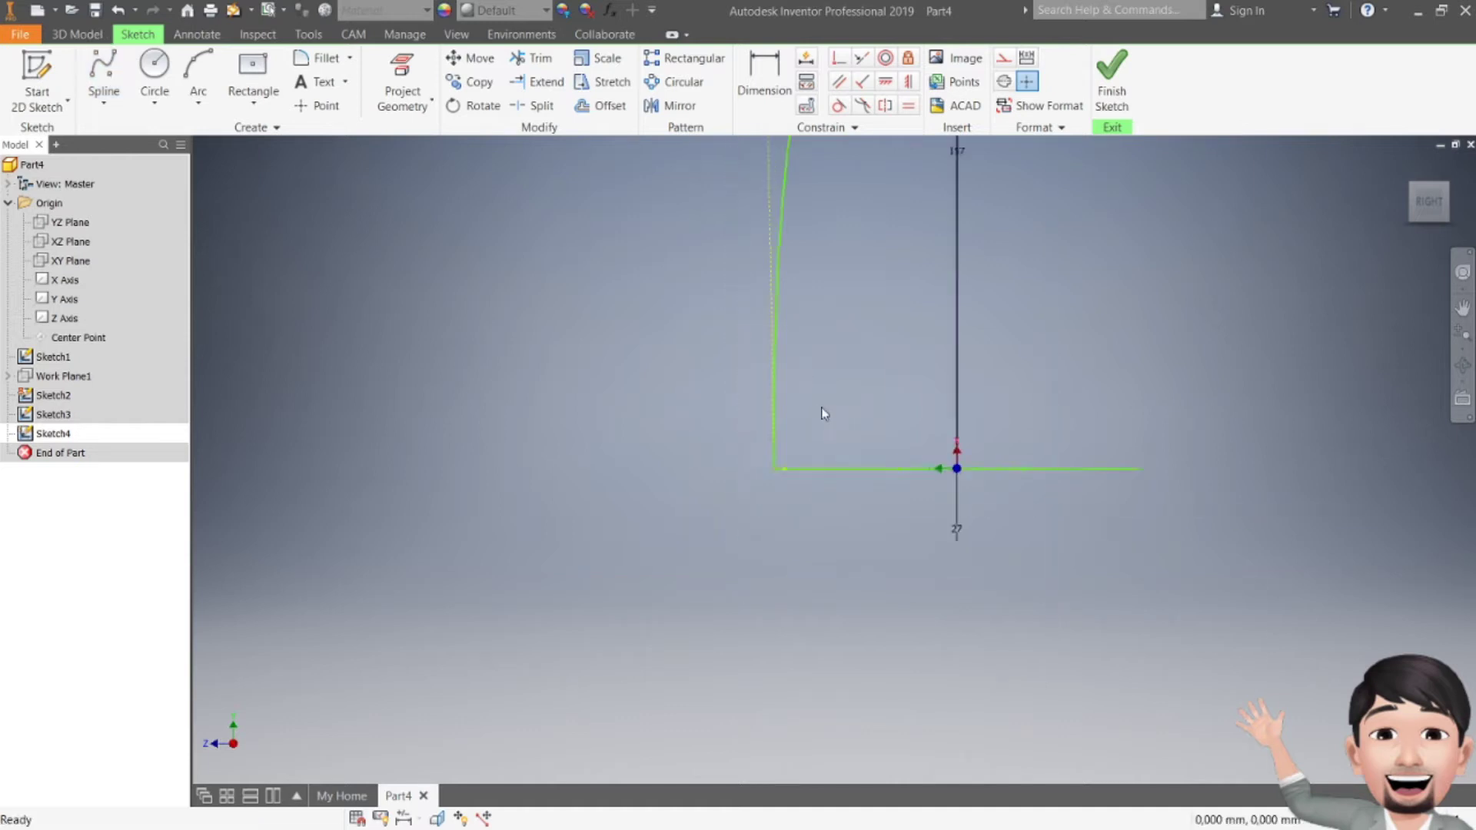
scroll(845, 309, down, 3)
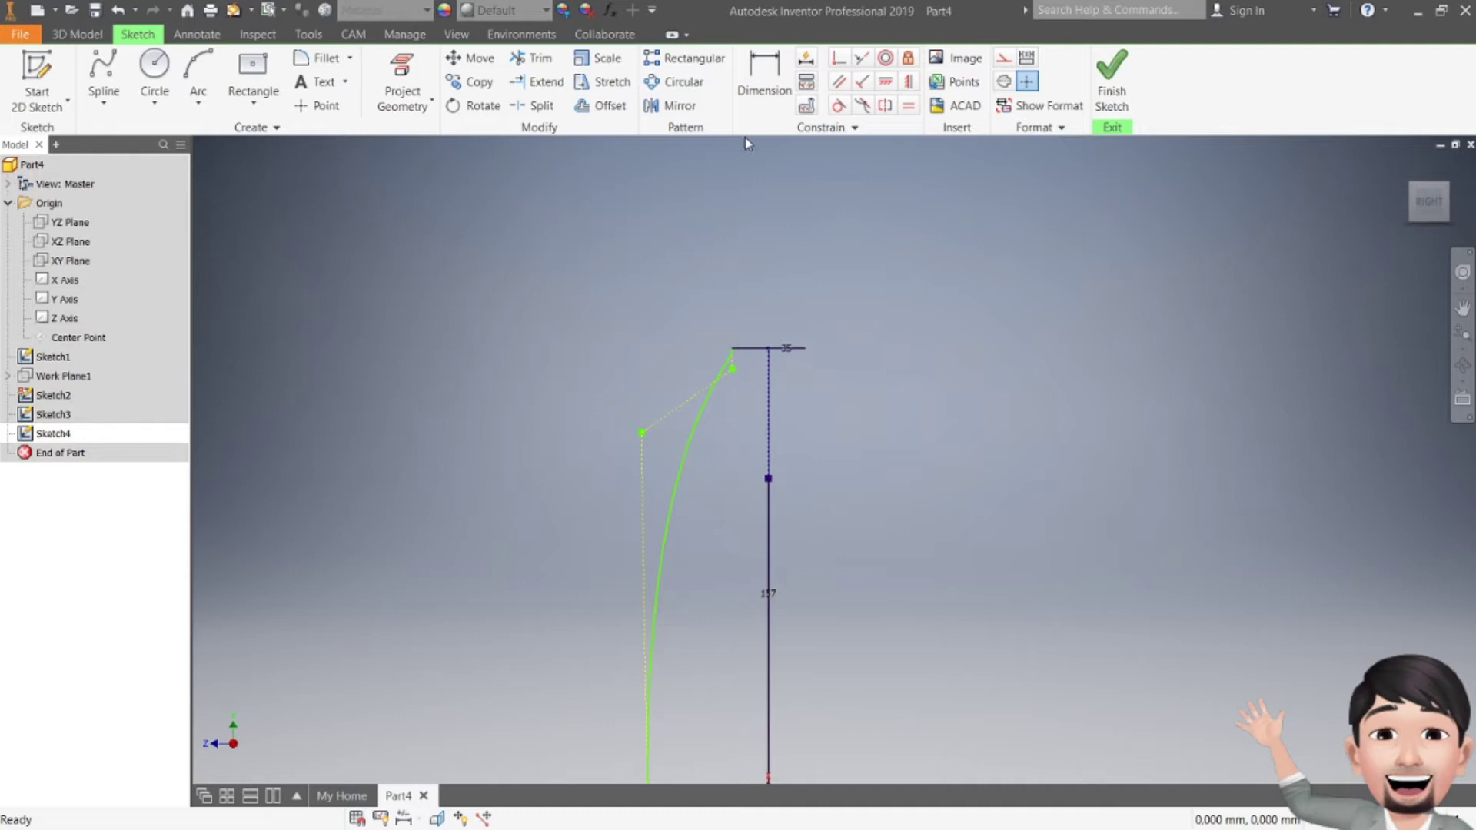
click(764, 77)
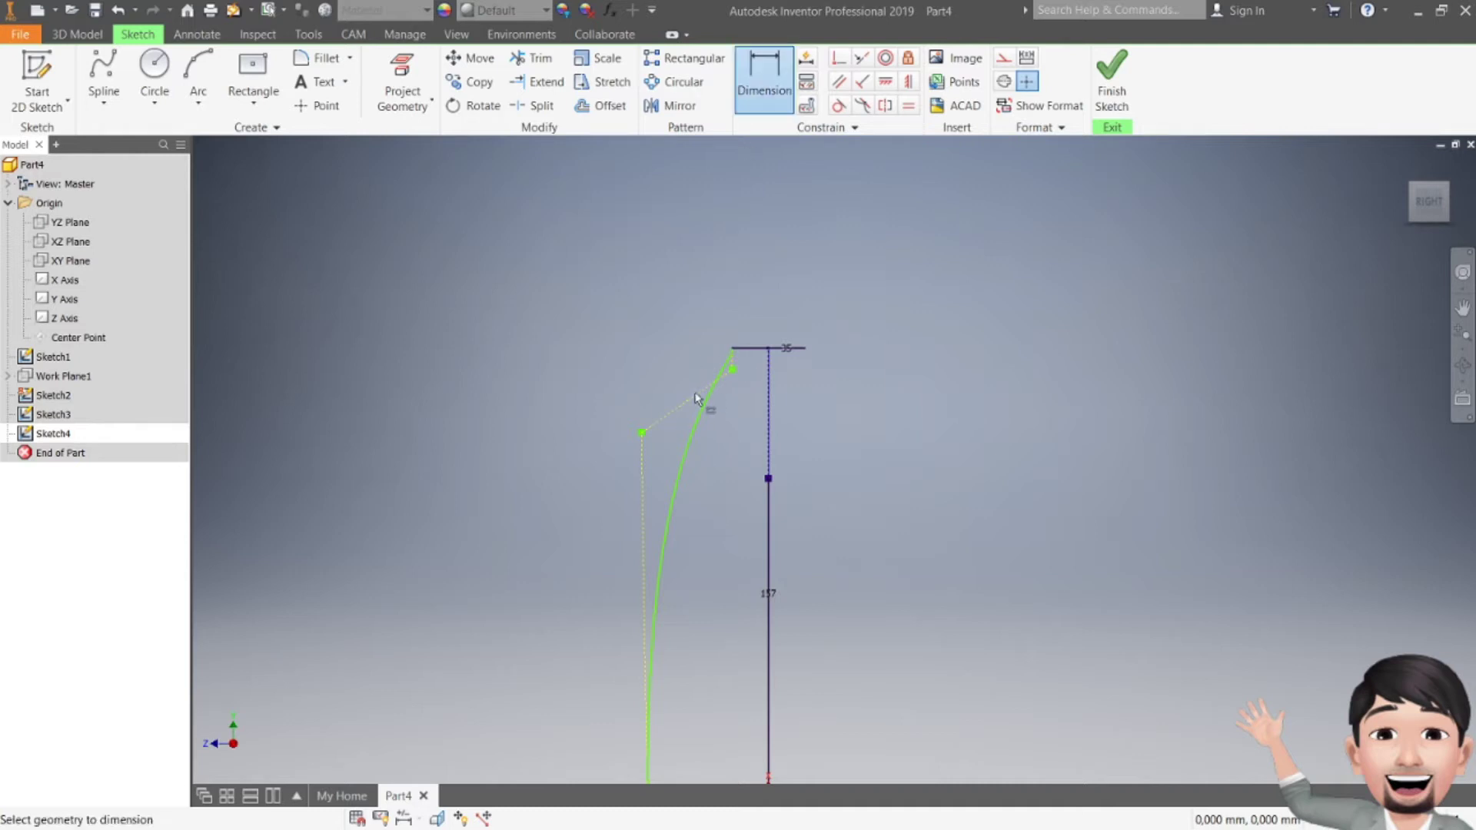
key(Escape)
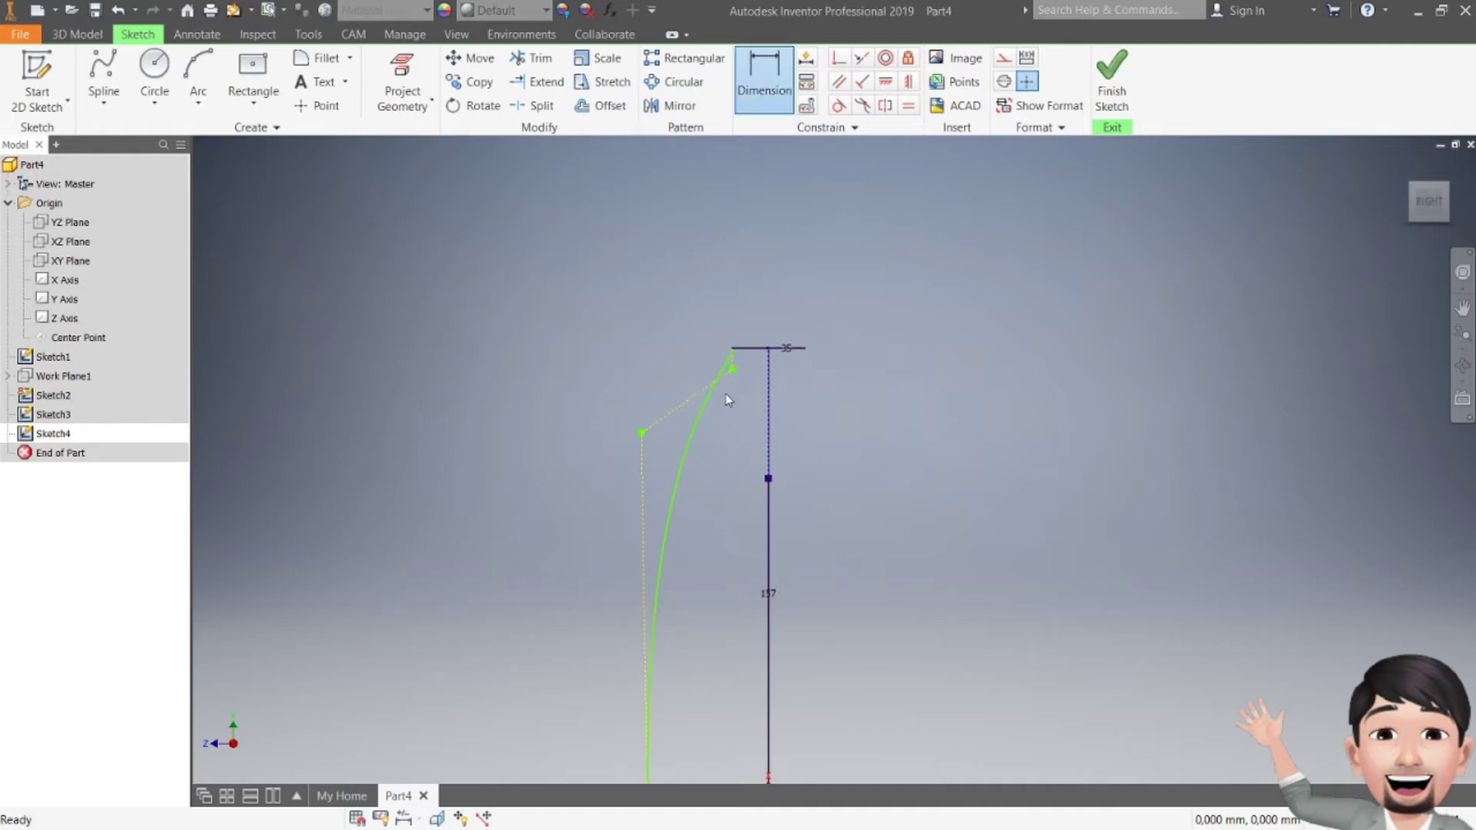
key(ctrl+z)
- Draw a three-vertex control-vertex spline from the upper circle's outer edge, bulging outward, to the projected point at the base profile's end
scroll(674, 402, up, 4)
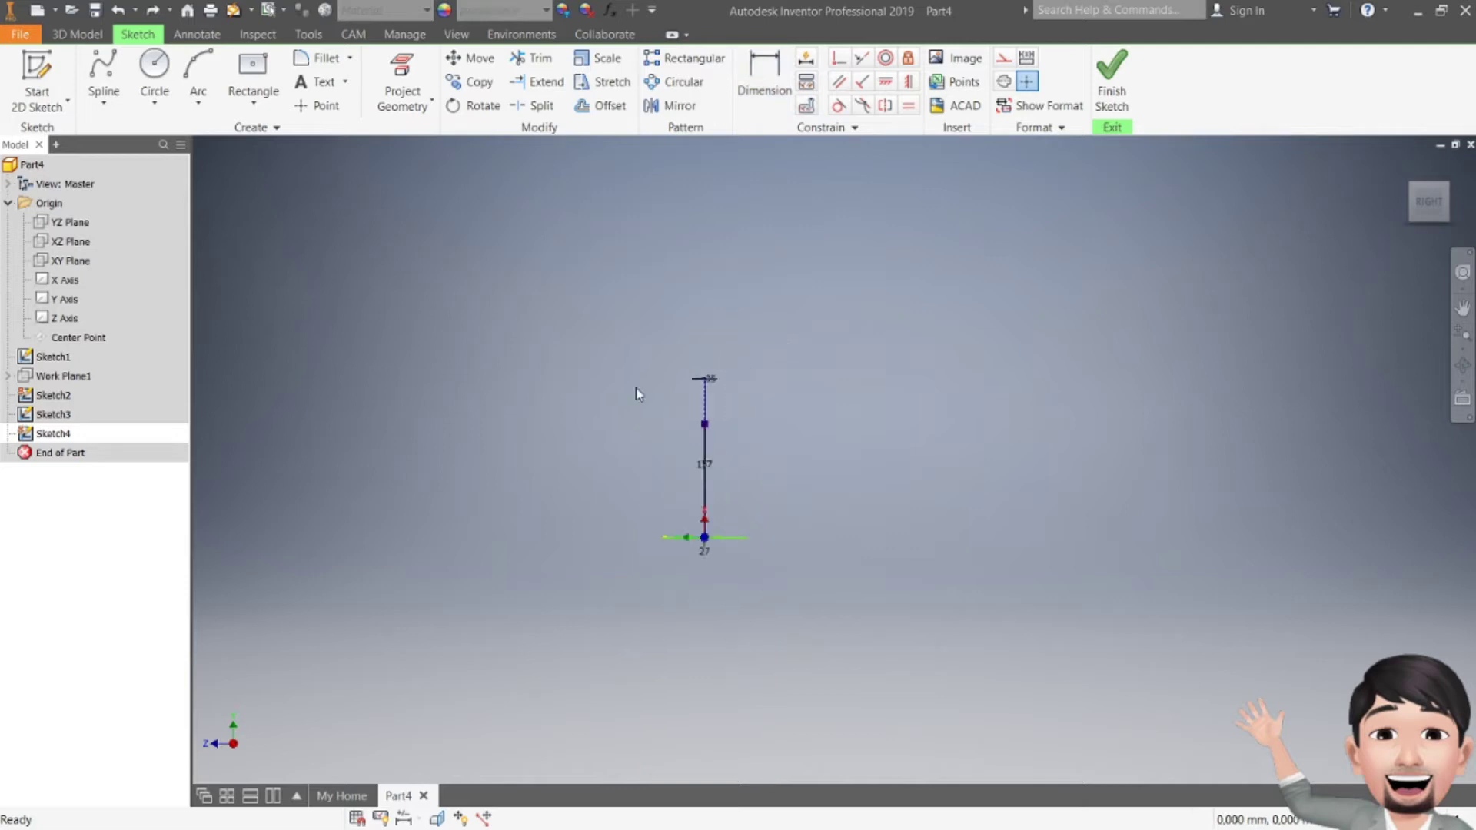
click(103, 77)
scroll(645, 358, down, 5)
scroll(835, 429, down, 5)
click(766, 432)
scroll(761, 433, up, 5)
click(717, 470)
scroll(714, 579, down, 5)
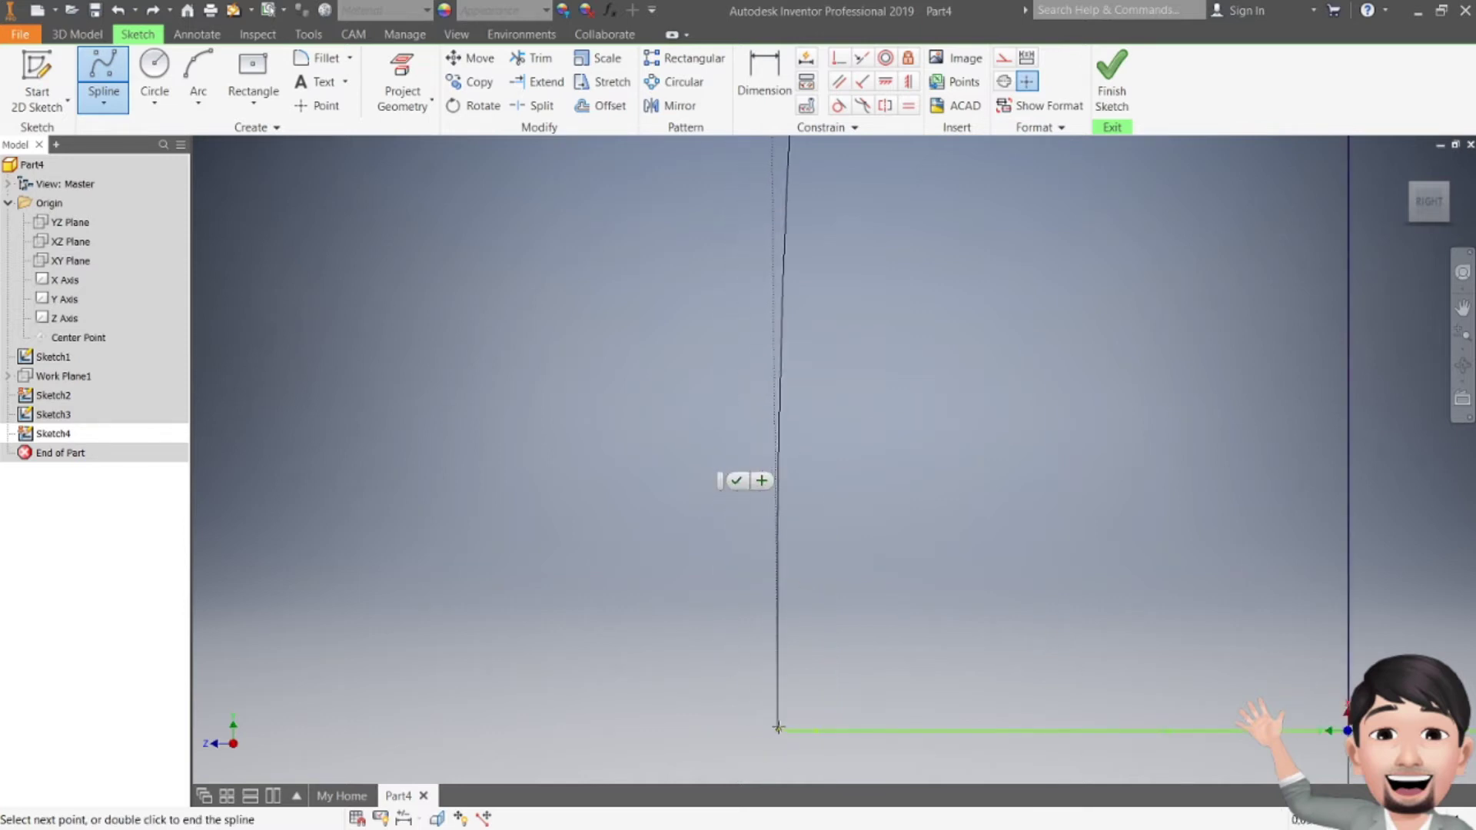
click(784, 730)
click(805, 739)
scroll(760, 554, up, 6)
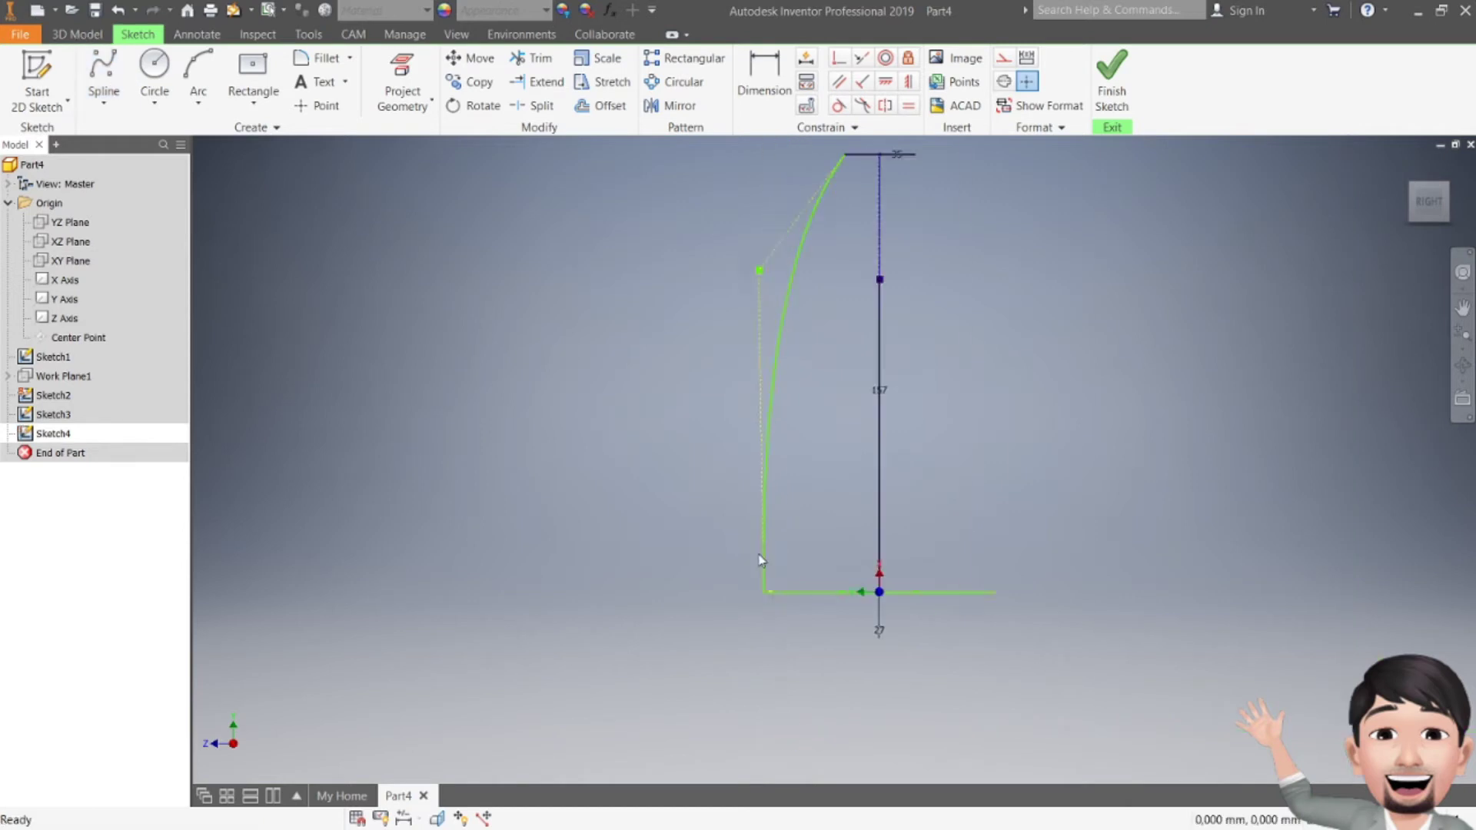
- Dimension the spline's middle control vertex 117 mm vertically from the sketch origin
key(d)
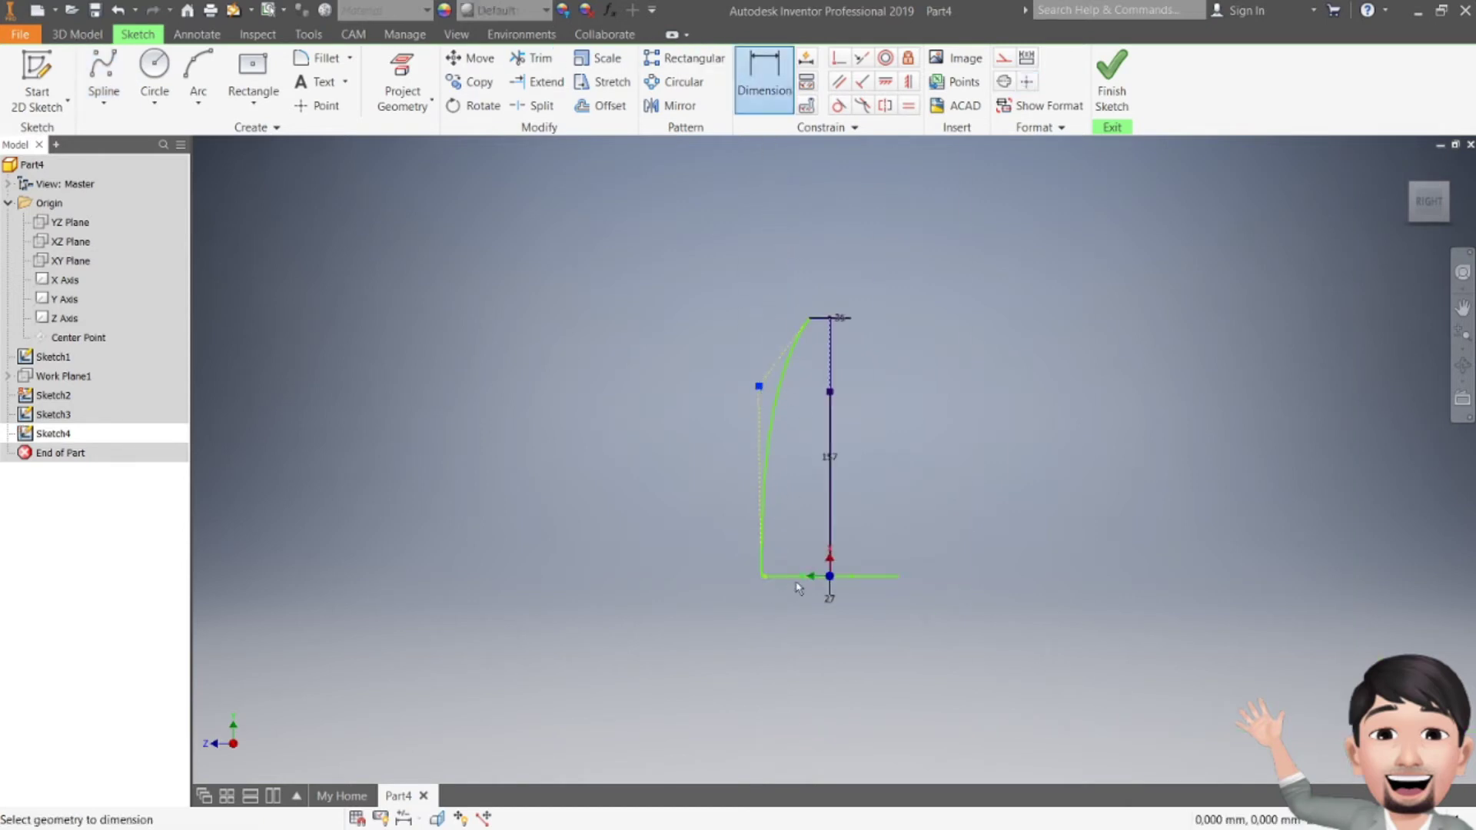
click(829, 576)
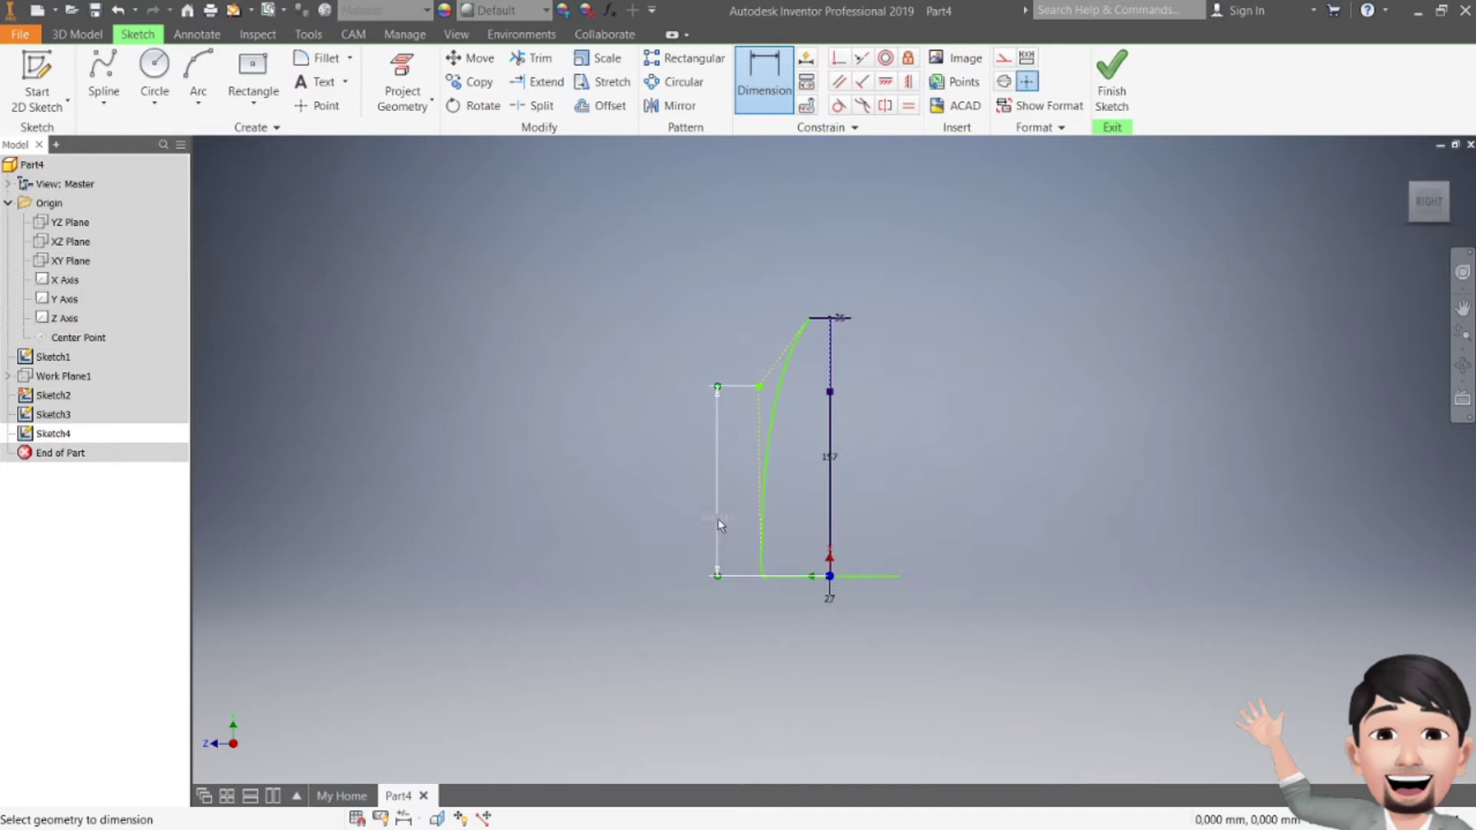
key(1)
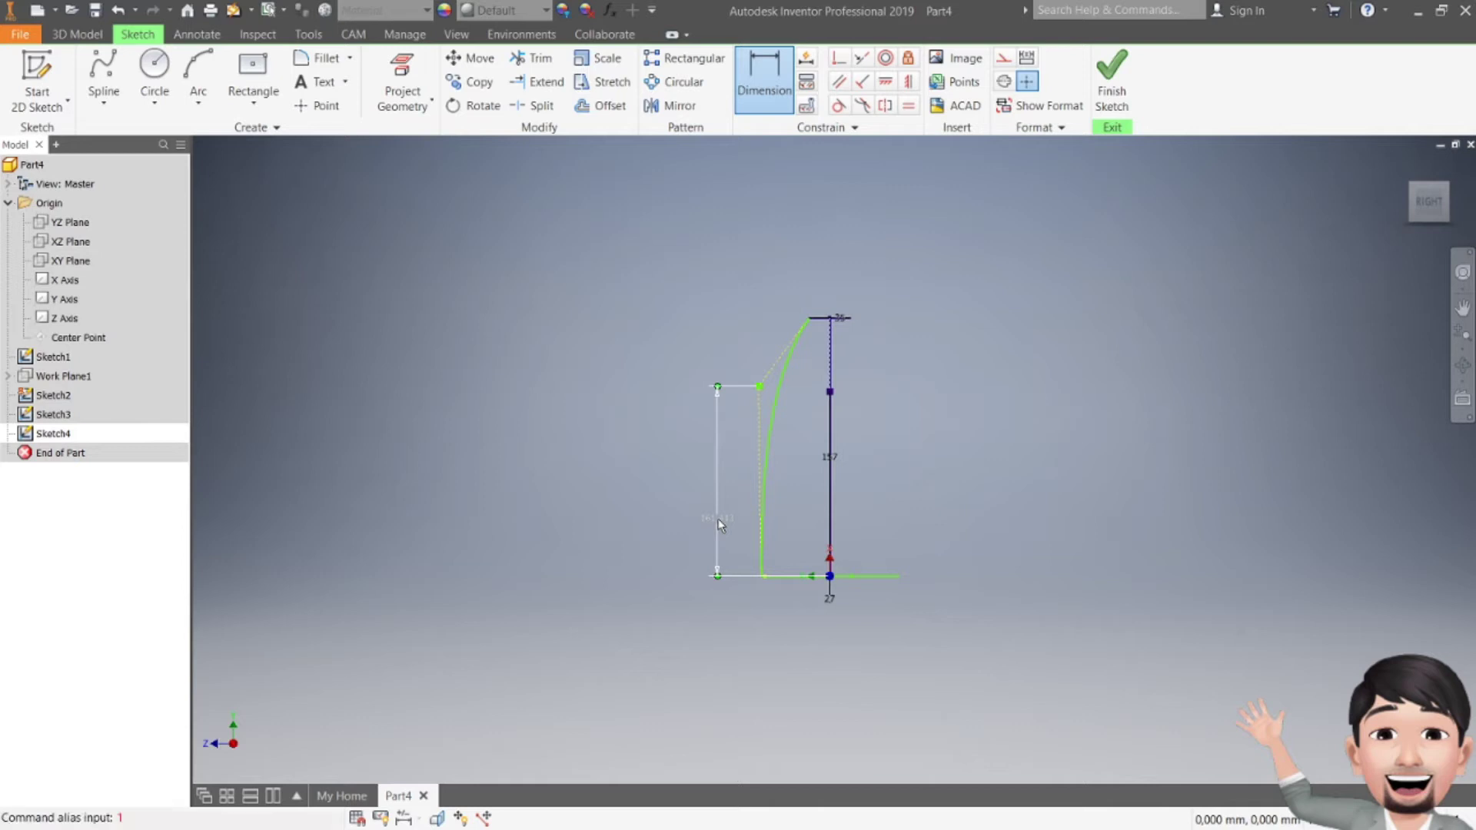
click(725, 527)
text(117)
key(Return)
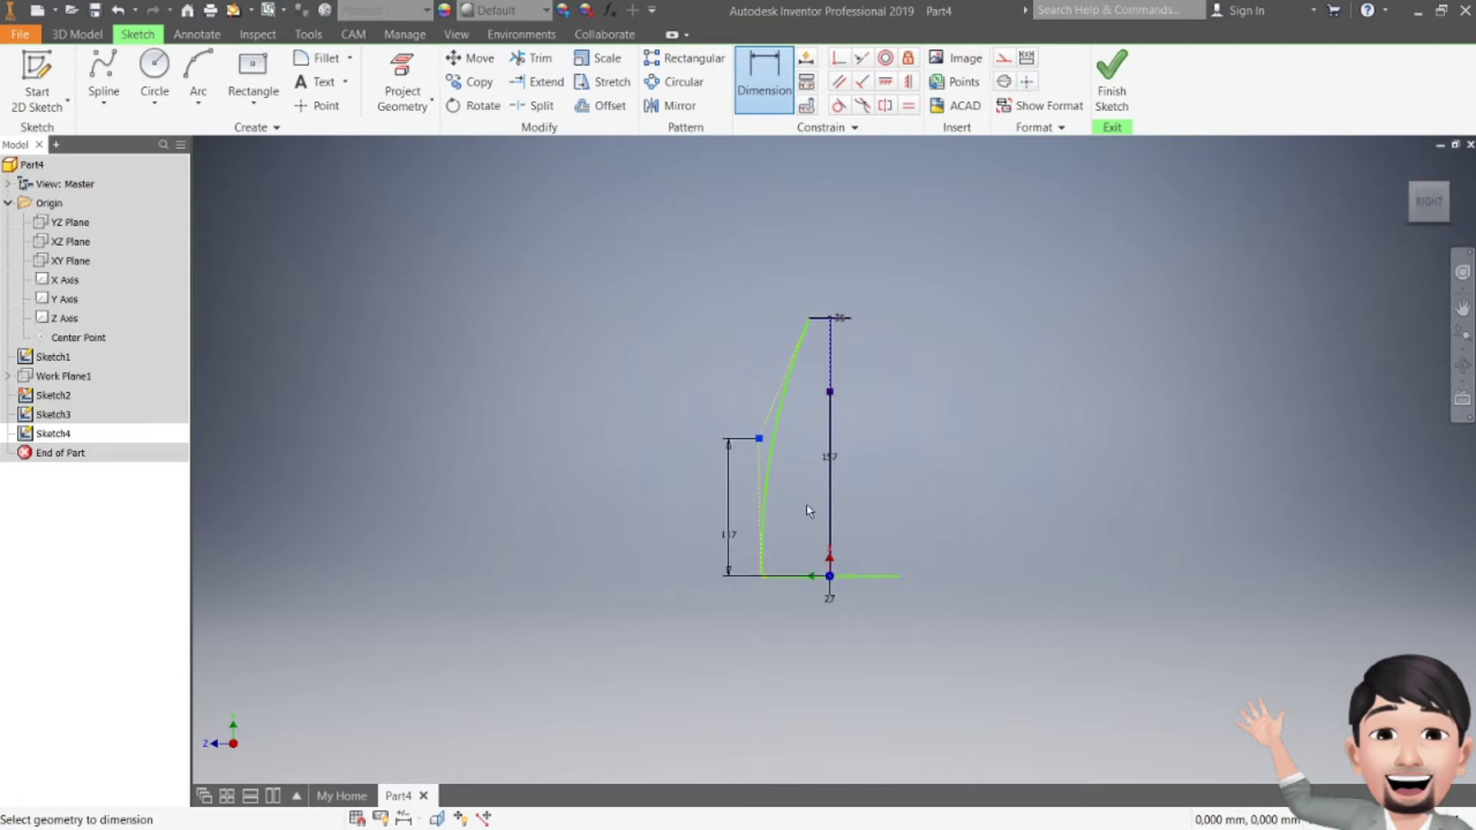
- Dimension the spline's middle control vertex 60 mm horizontally from the sketch origin
click(796, 290)
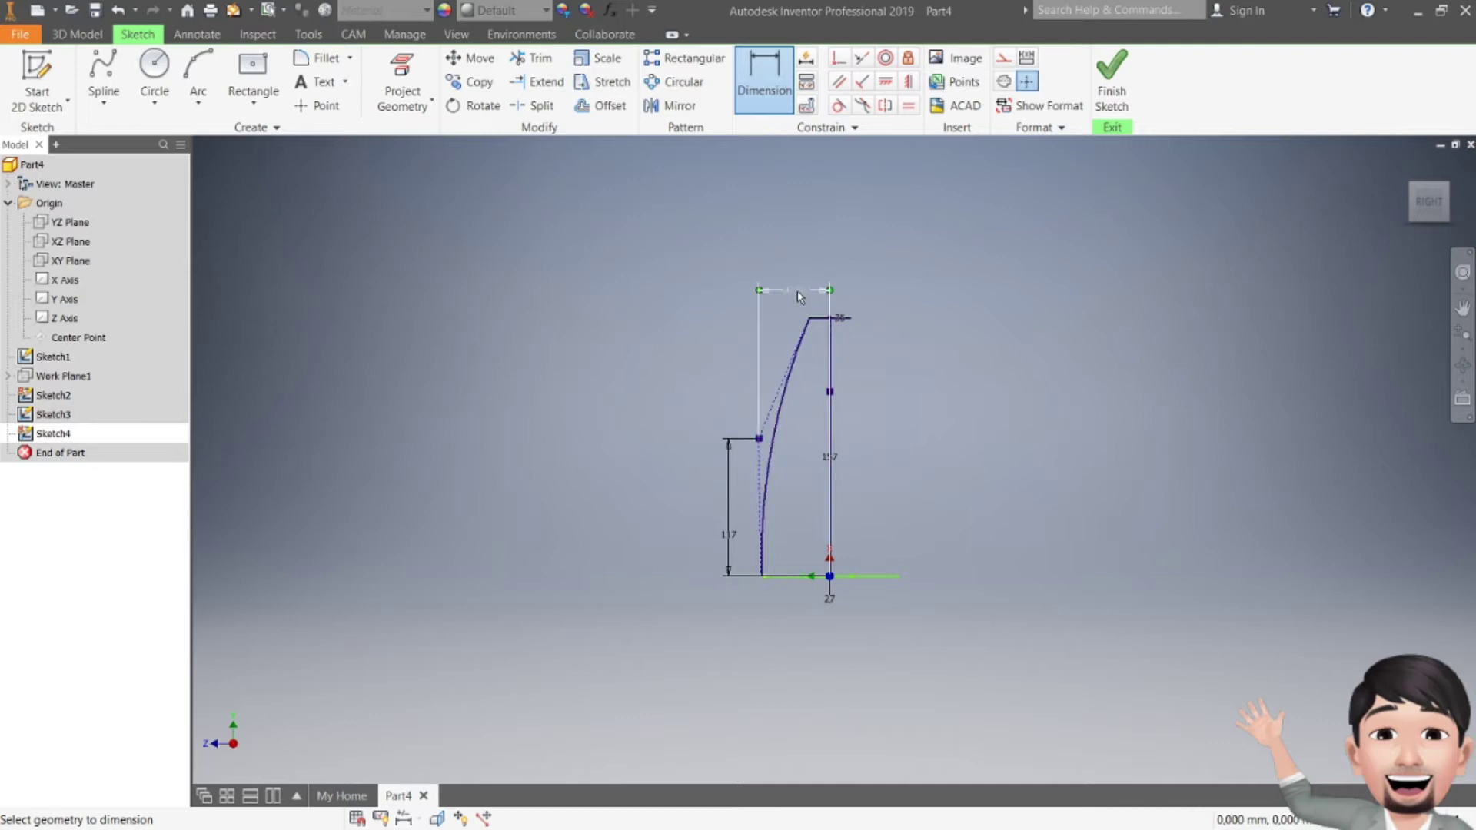
click(796, 291)
text(60)
key(Return)
key(Escape)
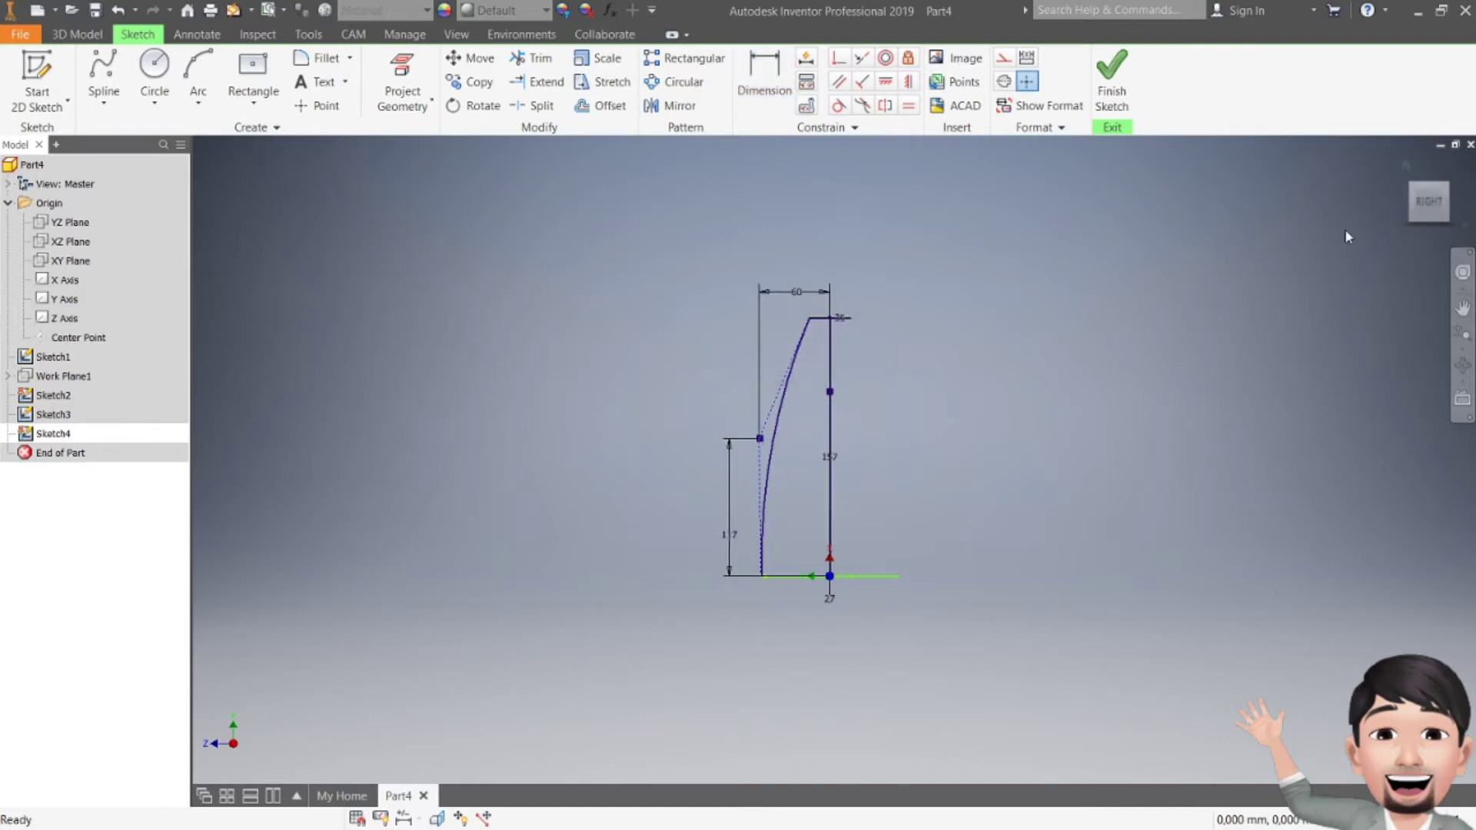
- Project the short vertical line below the circle's centre and mirror the new spline about it
drag(1399, 216, 1390, 234)
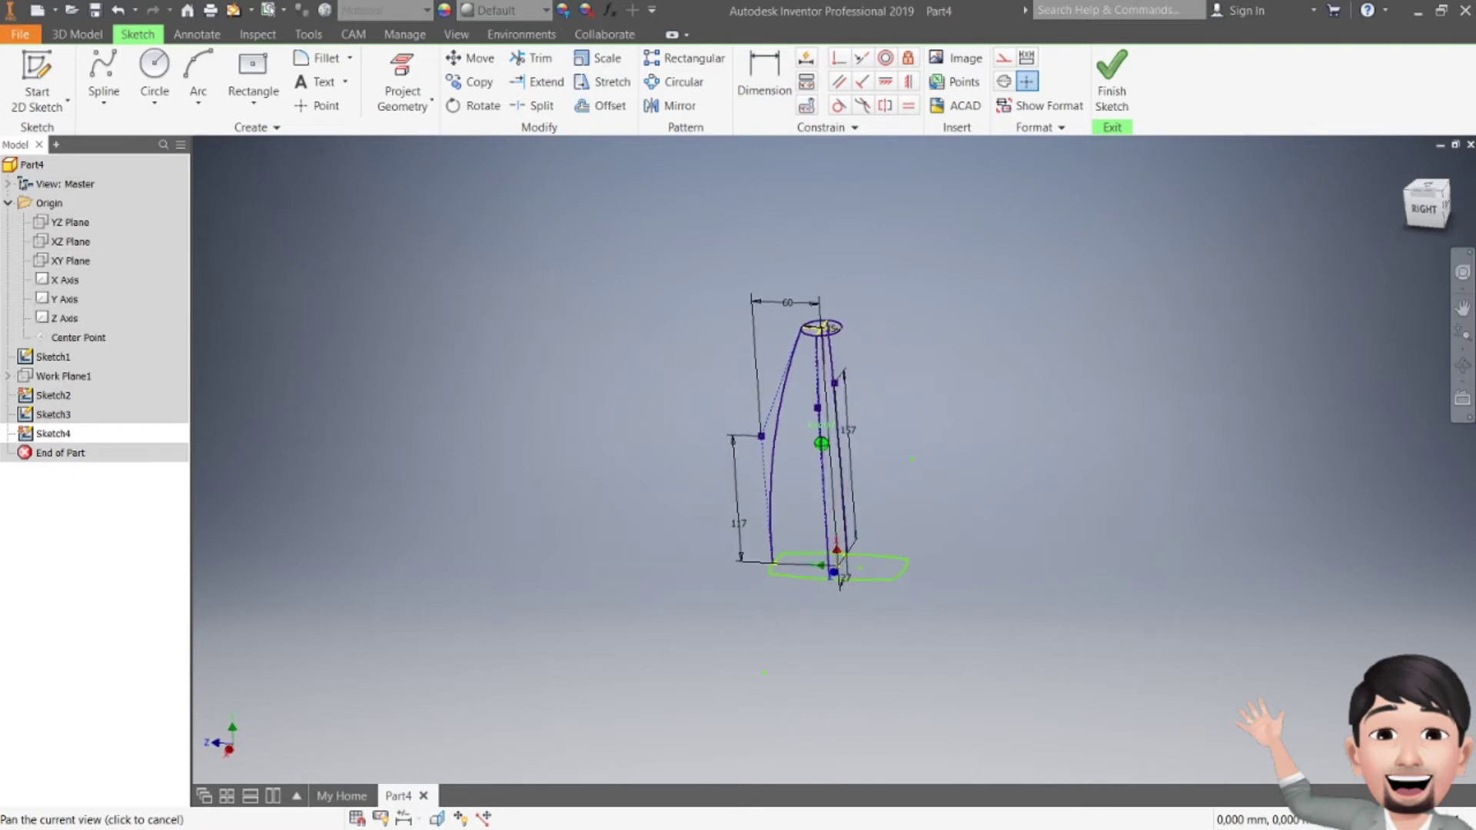
click(401, 74)
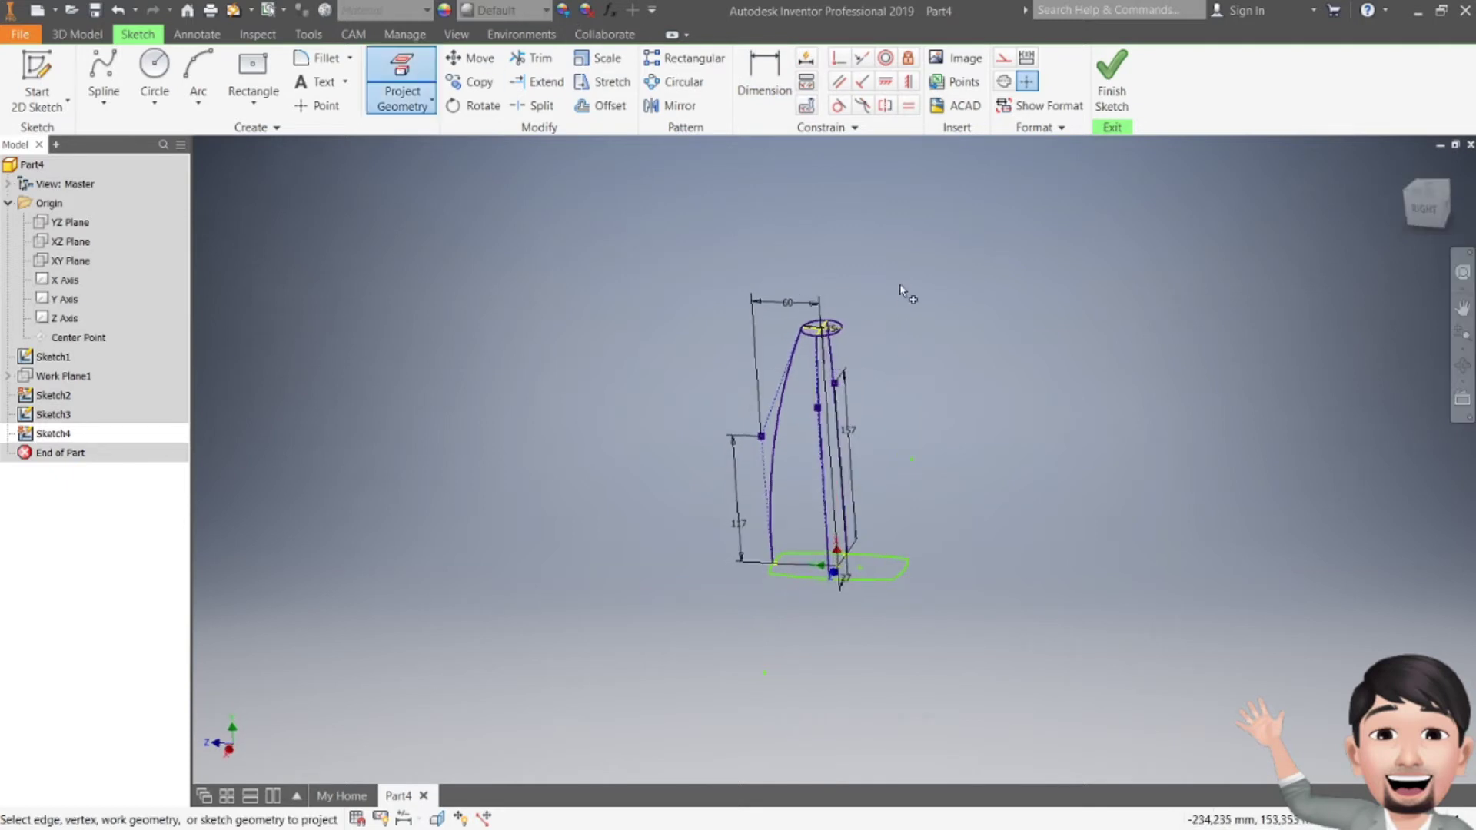
click(670, 106)
right_click(799, 350)
click(831, 353)
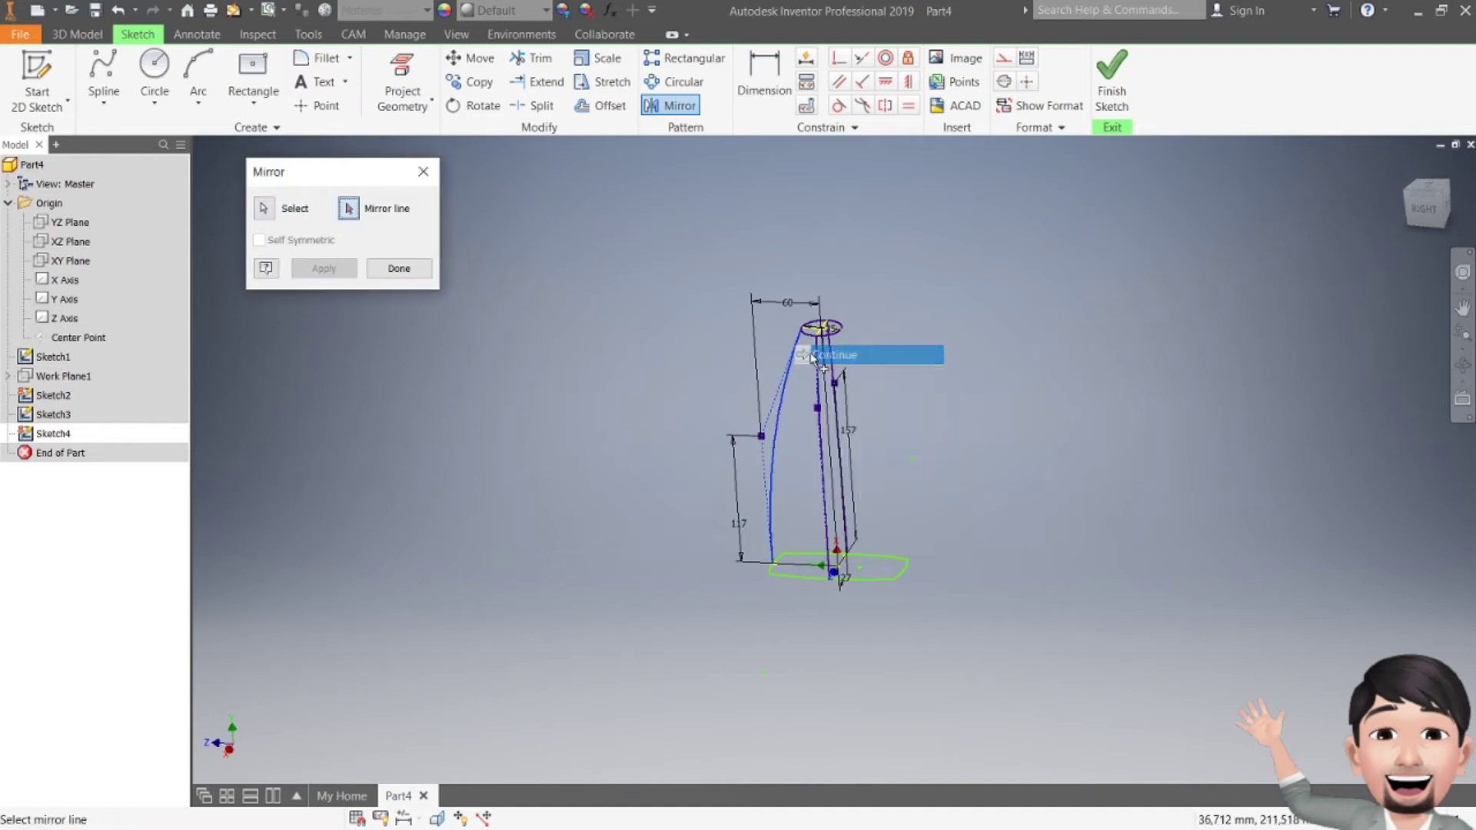
click(827, 352)
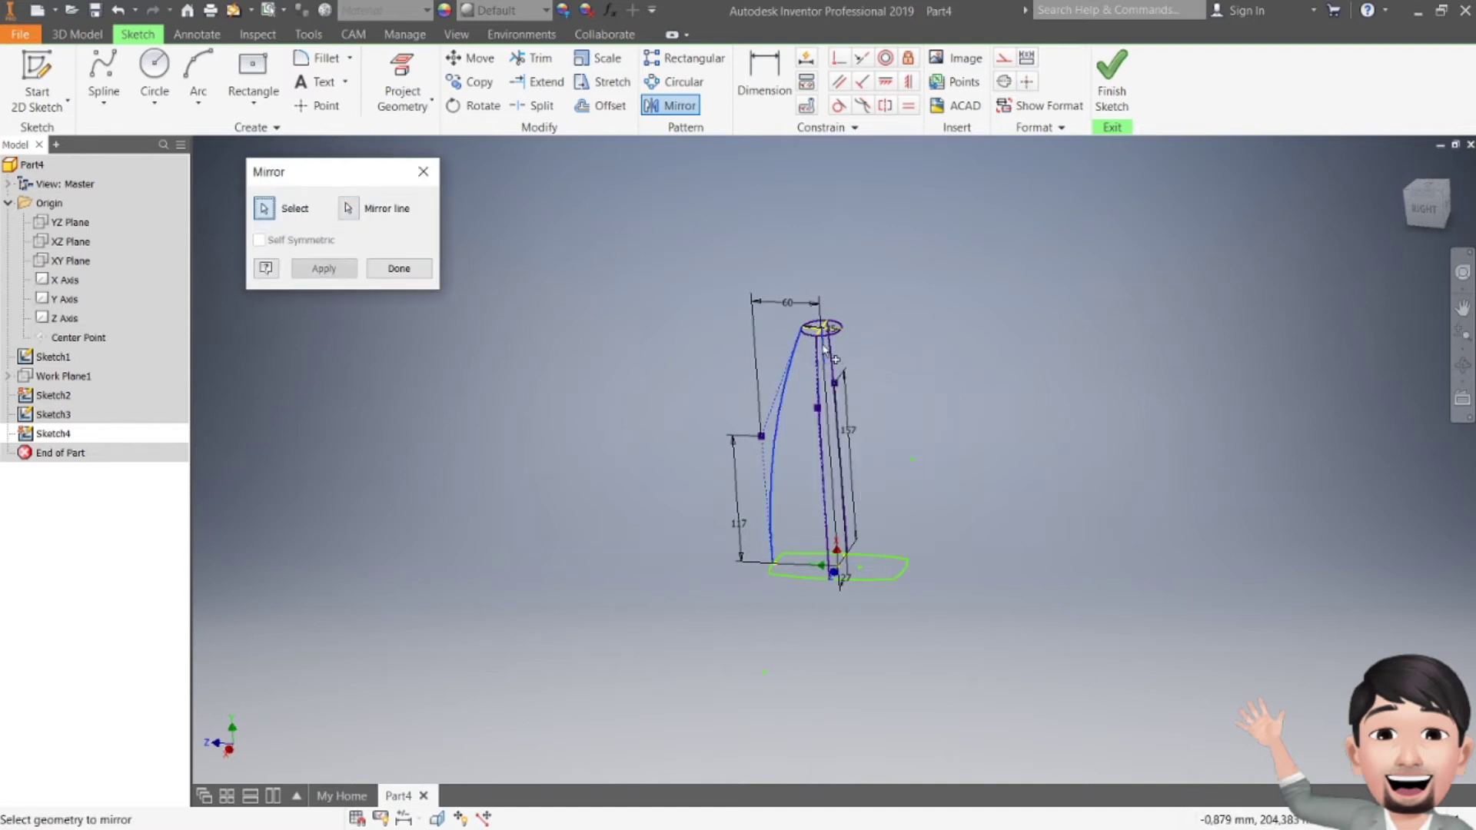
click(324, 268)
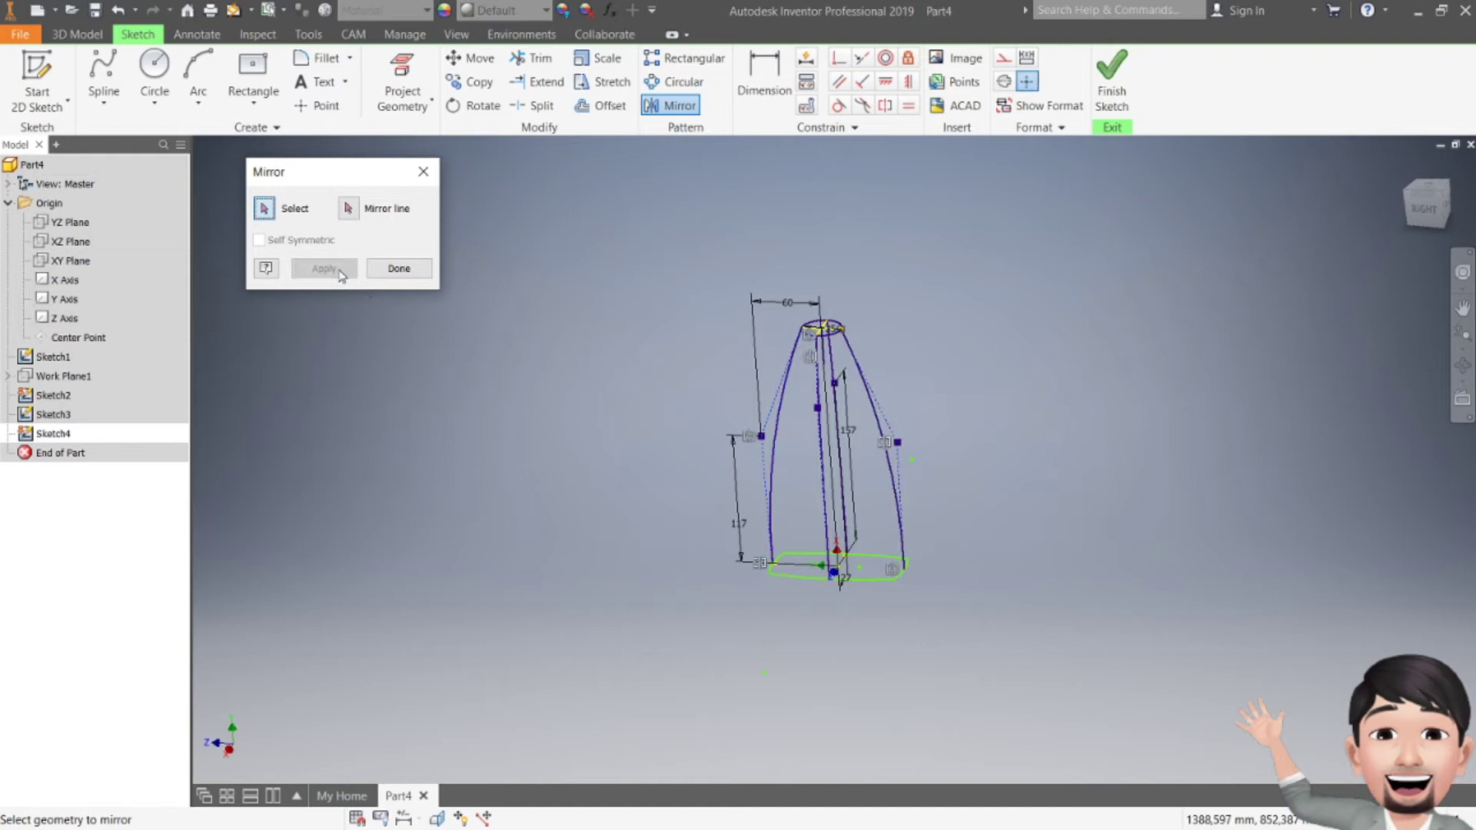
click(399, 268)
- Finish the sketch and hide the dimensions of Sketch2, Sketch3 and Sketch4
click(1111, 80)
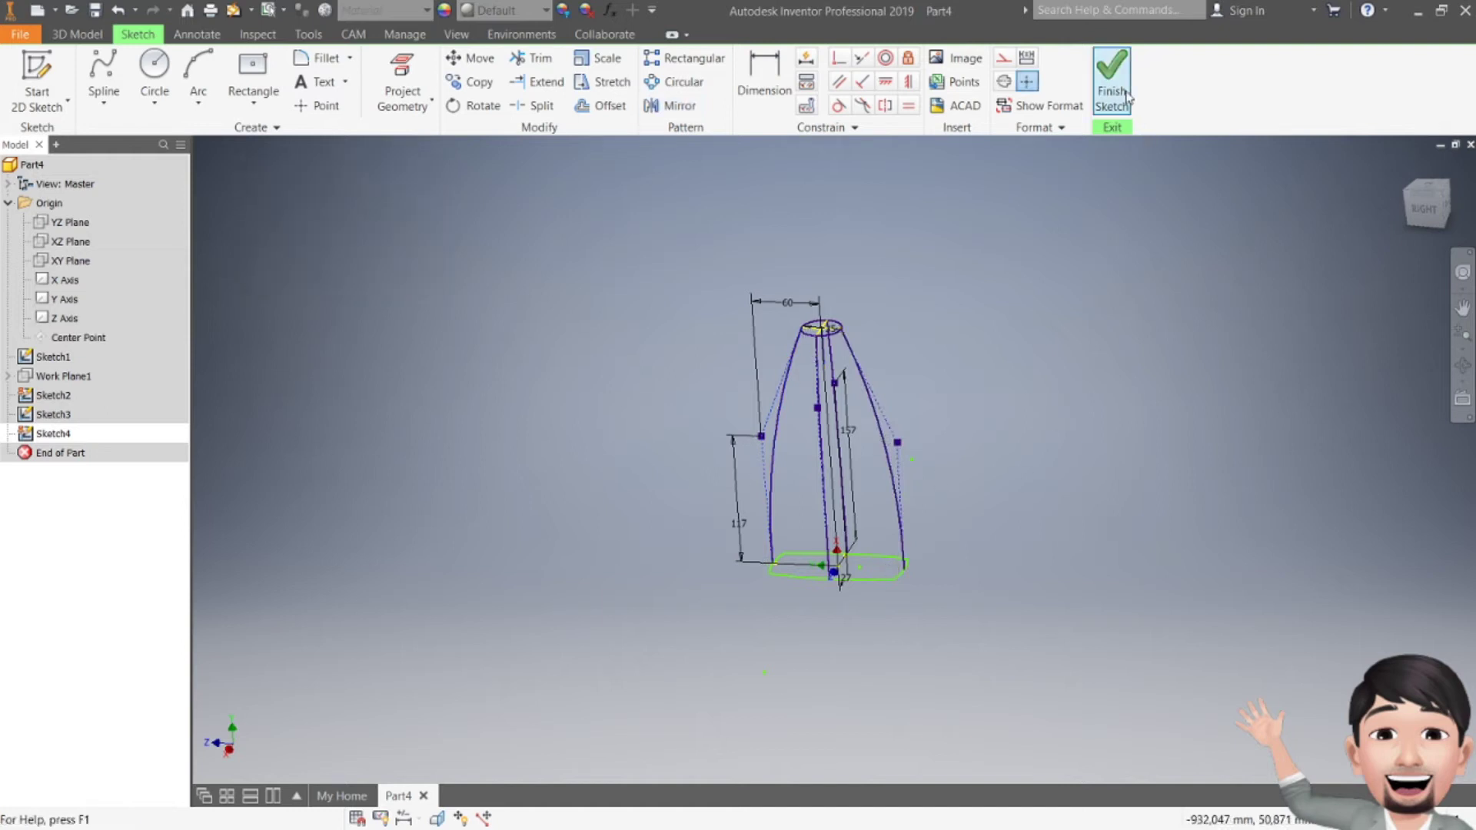
click(57, 435)
ctrl+click(54, 417)
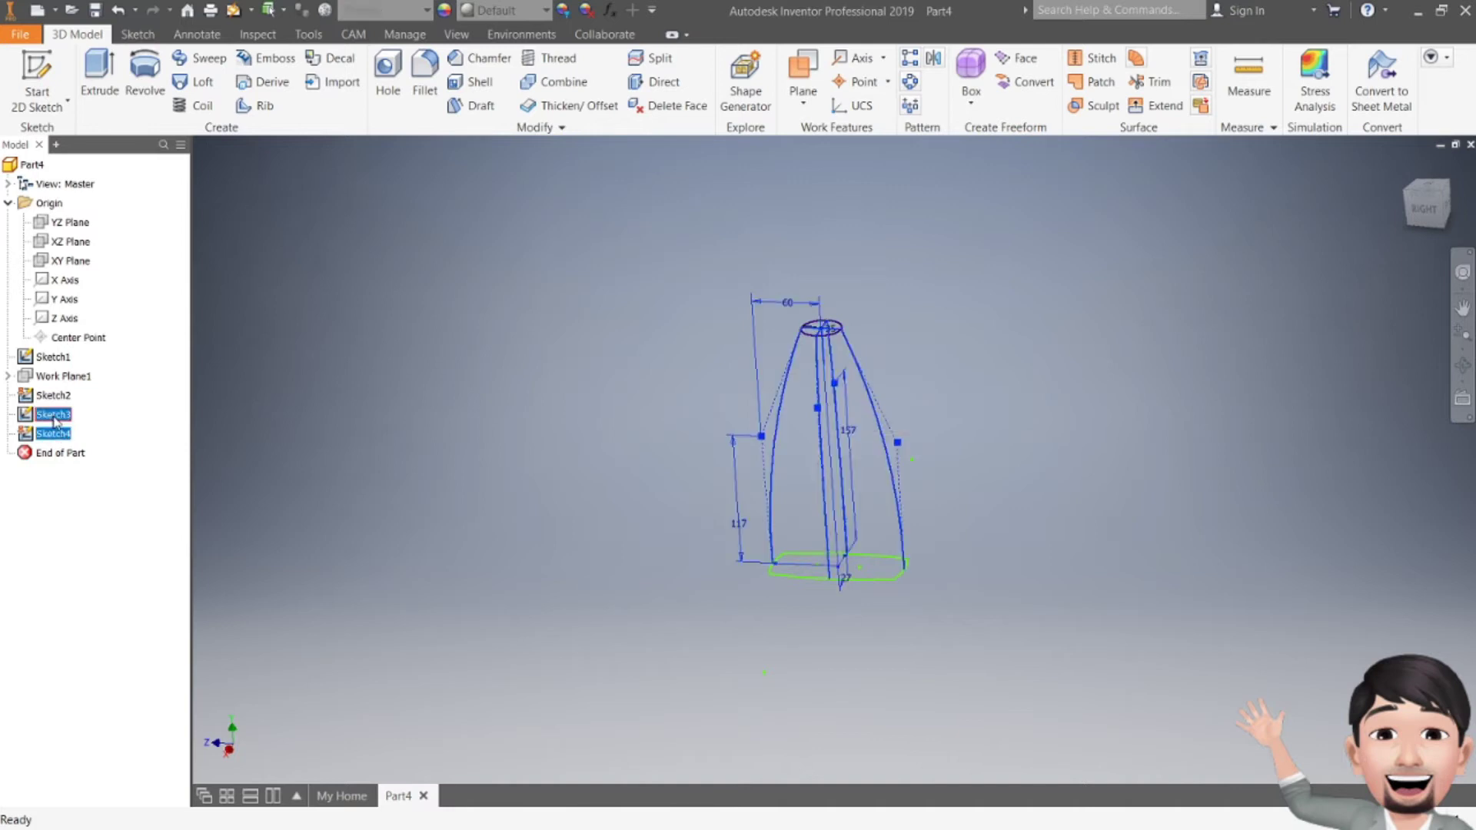
ctrl+click(54, 396)
right_click(54, 398)
click(125, 588)
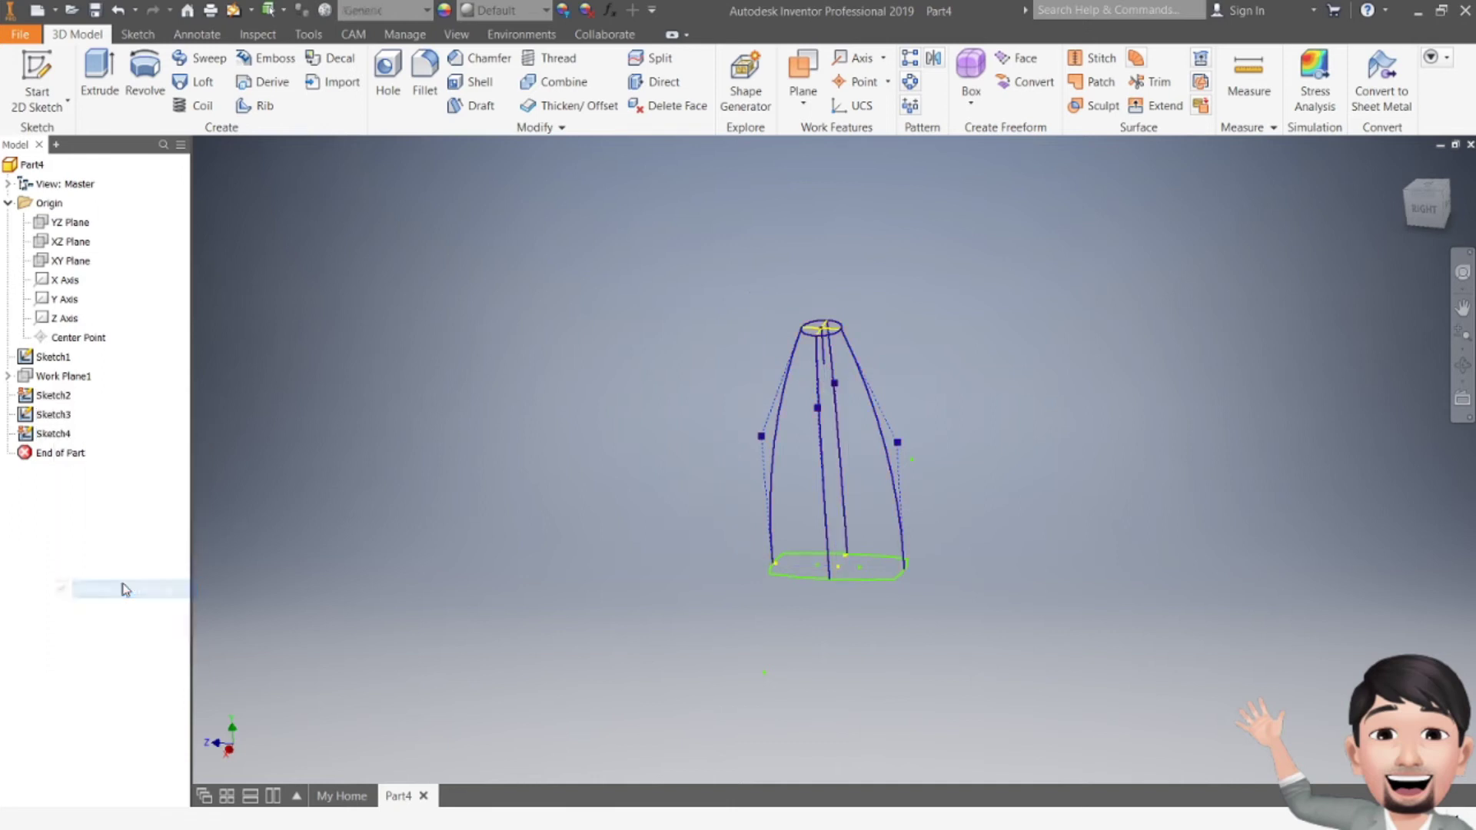
- Create boundary patches on the upper circle and on the closed base profile
mouse_move(1428, 214)
mouse_down()
mouse_move(1371, 204)
mouse_move(1336, 228)
mouse_move(1342, 250)
mouse_move(1380, 234)
mouse_move(1343, 225)
mouse_move(1384, 206)
mouse_move(1424, 212)
mouse_up()
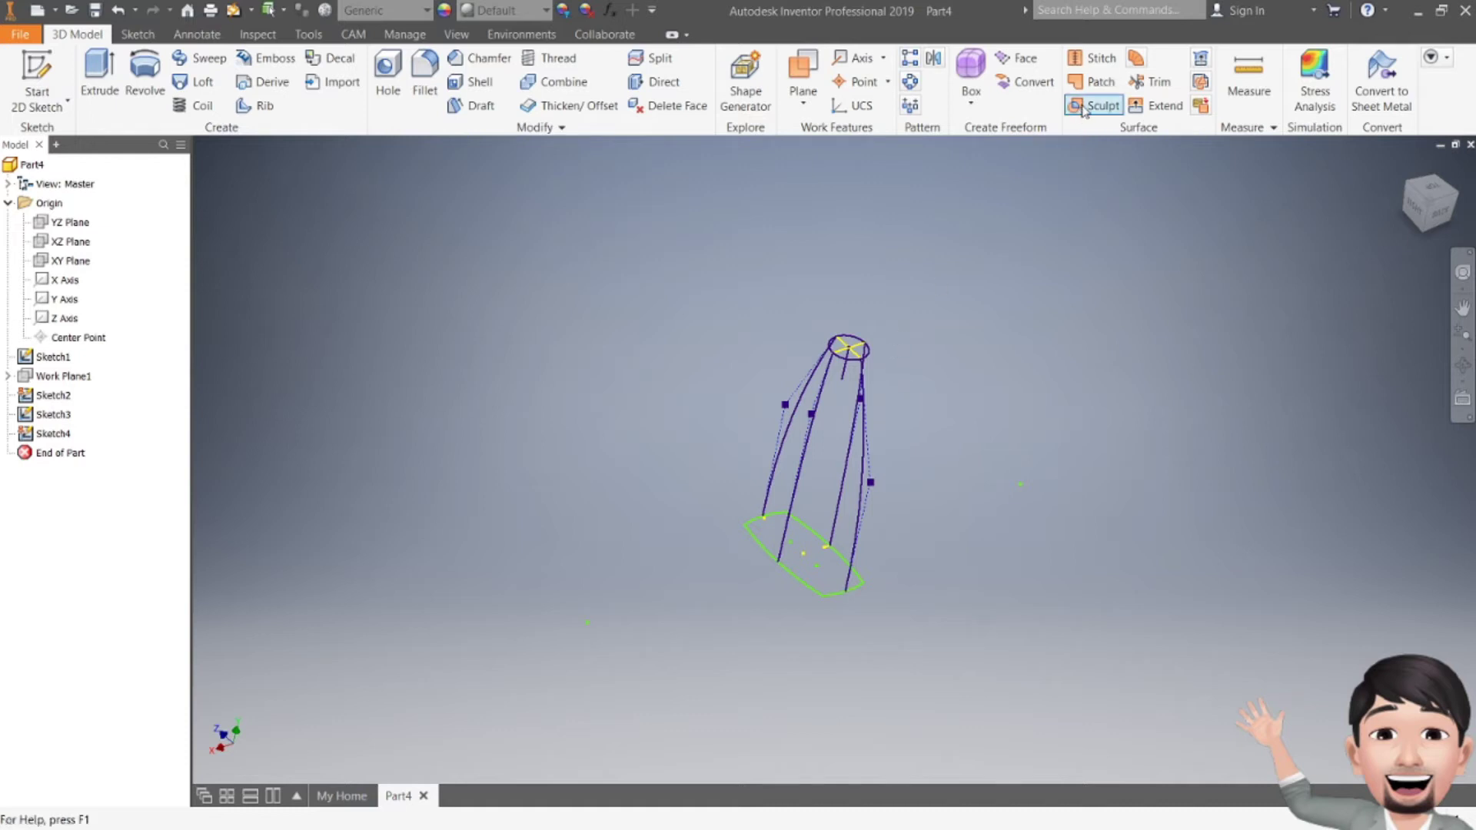
click(1091, 81)
scroll(838, 325, up, 3)
click(862, 356)
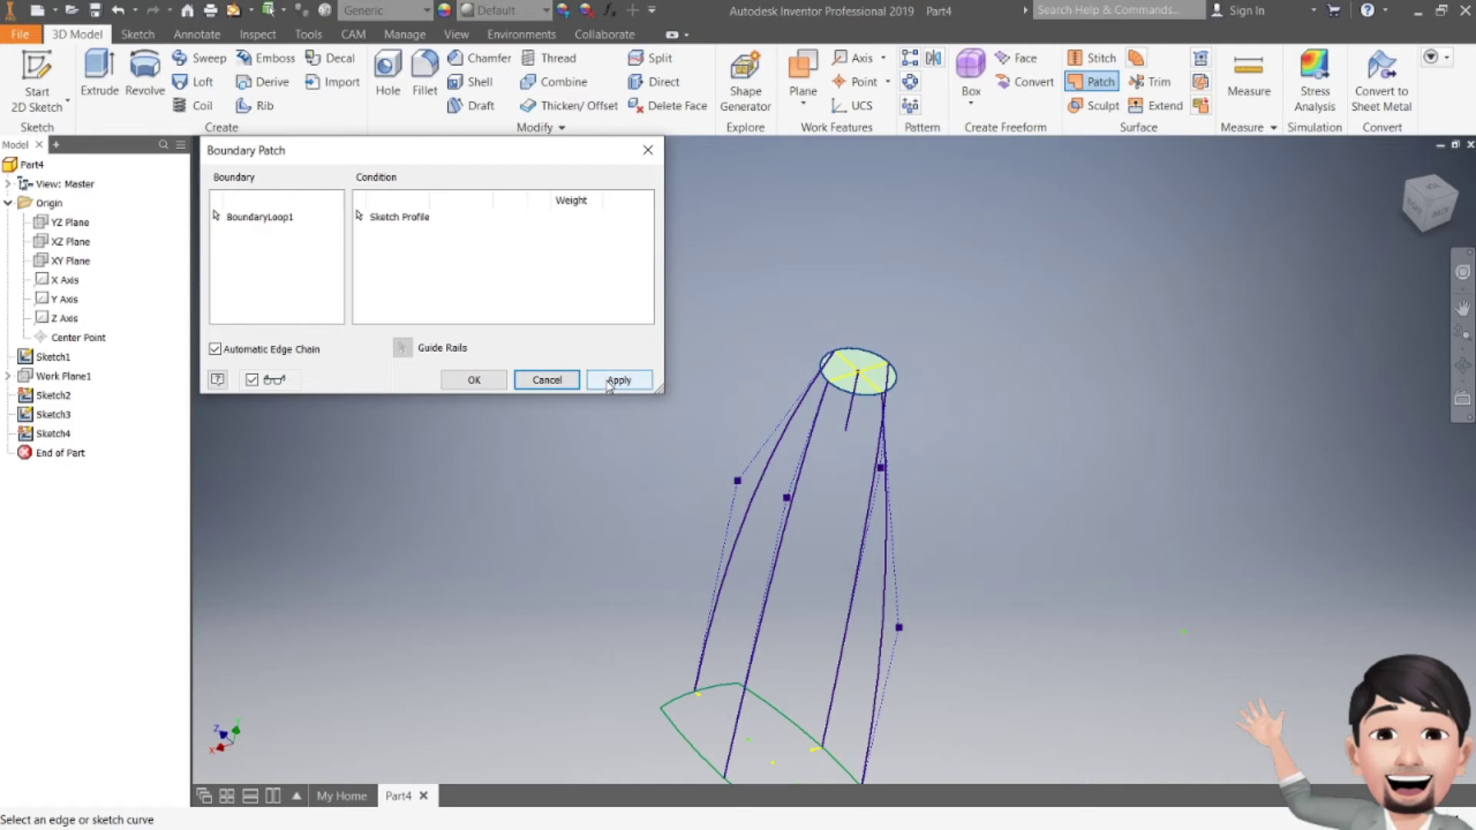
click(608, 380)
click(706, 698)
click(626, 380)
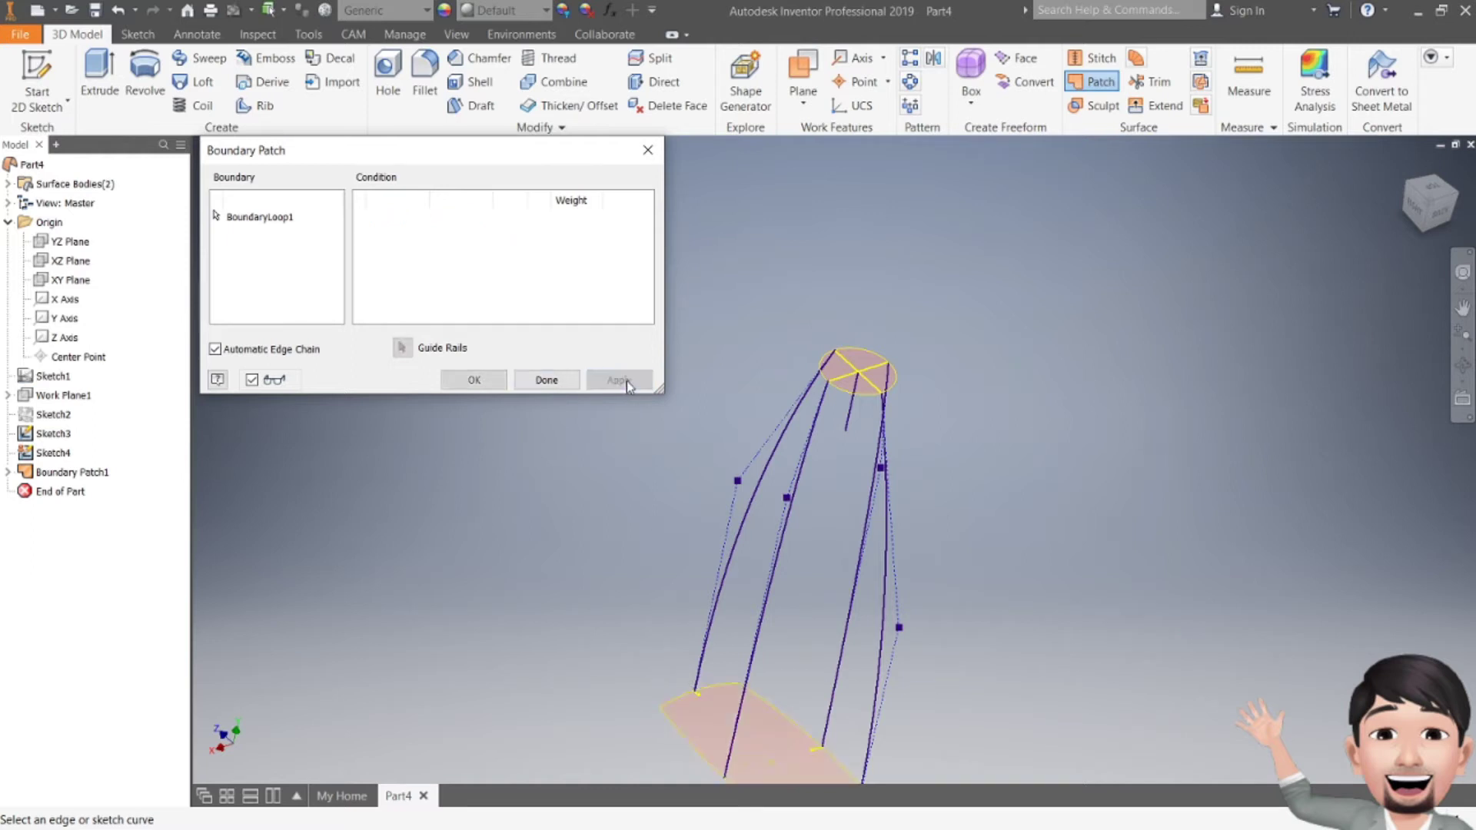
click(547, 380)
middle_drag(1025, 444, 981, 322)
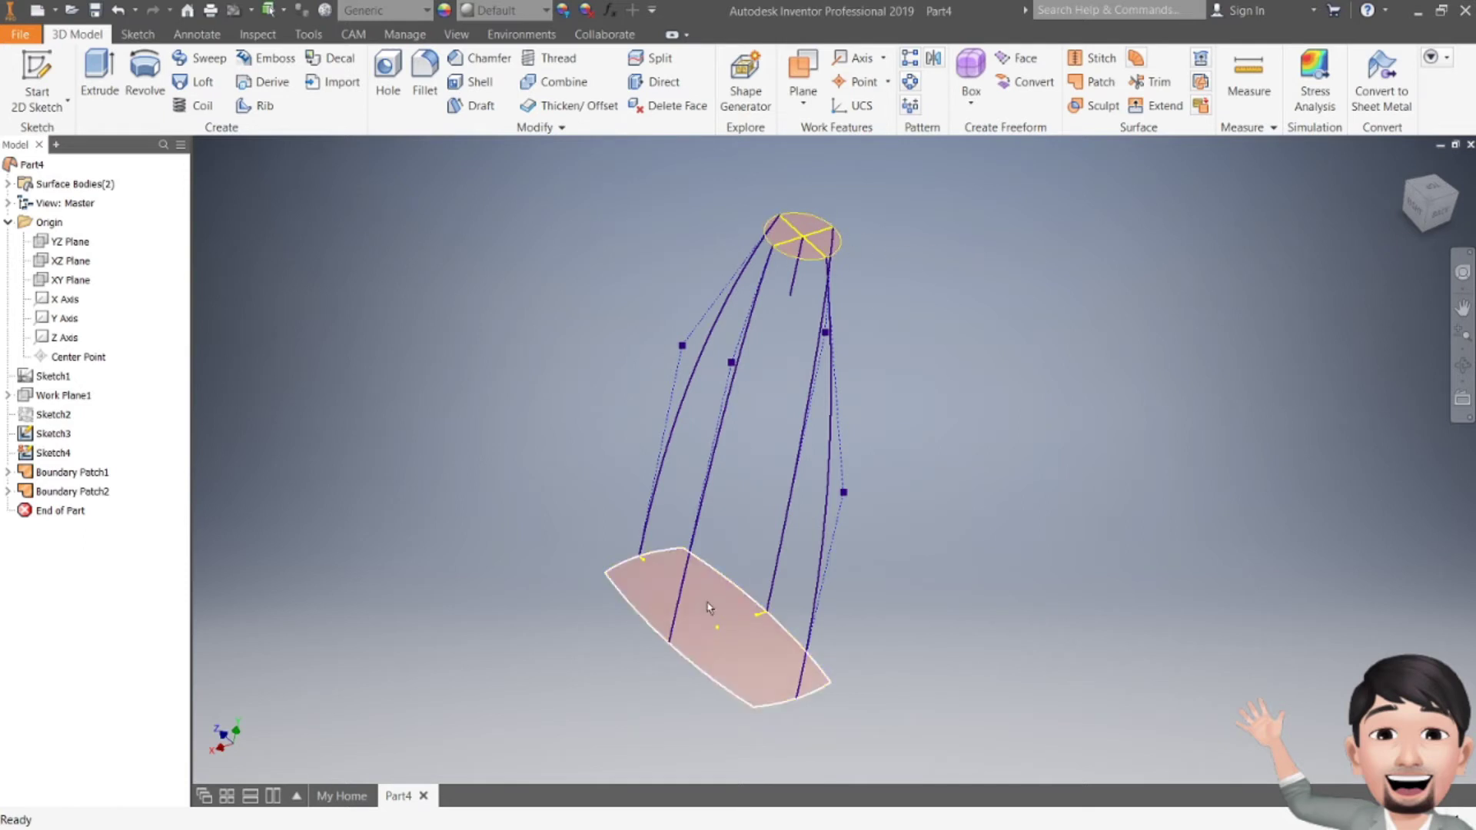
click(197, 82)
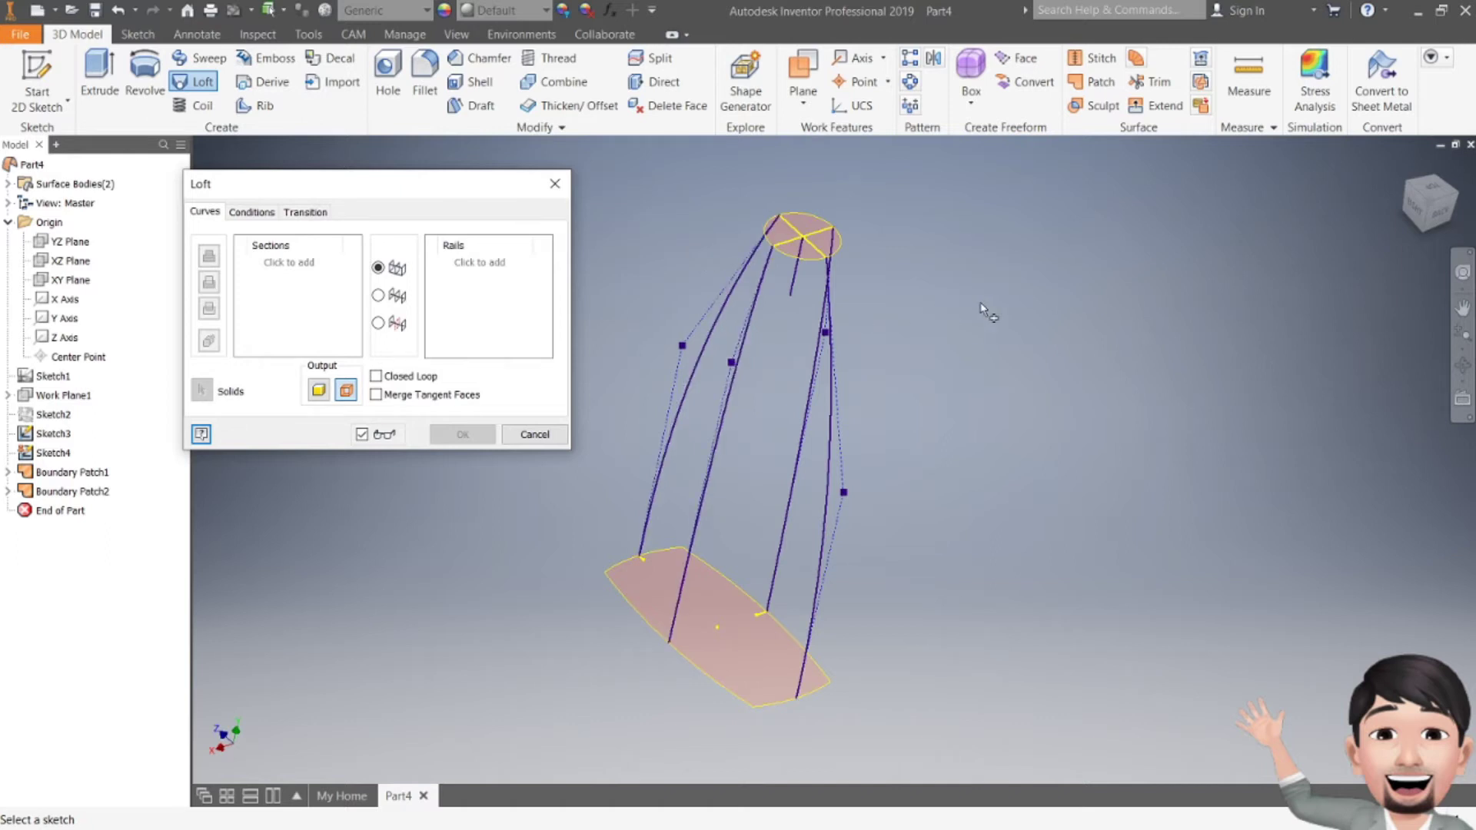
click(812, 224)
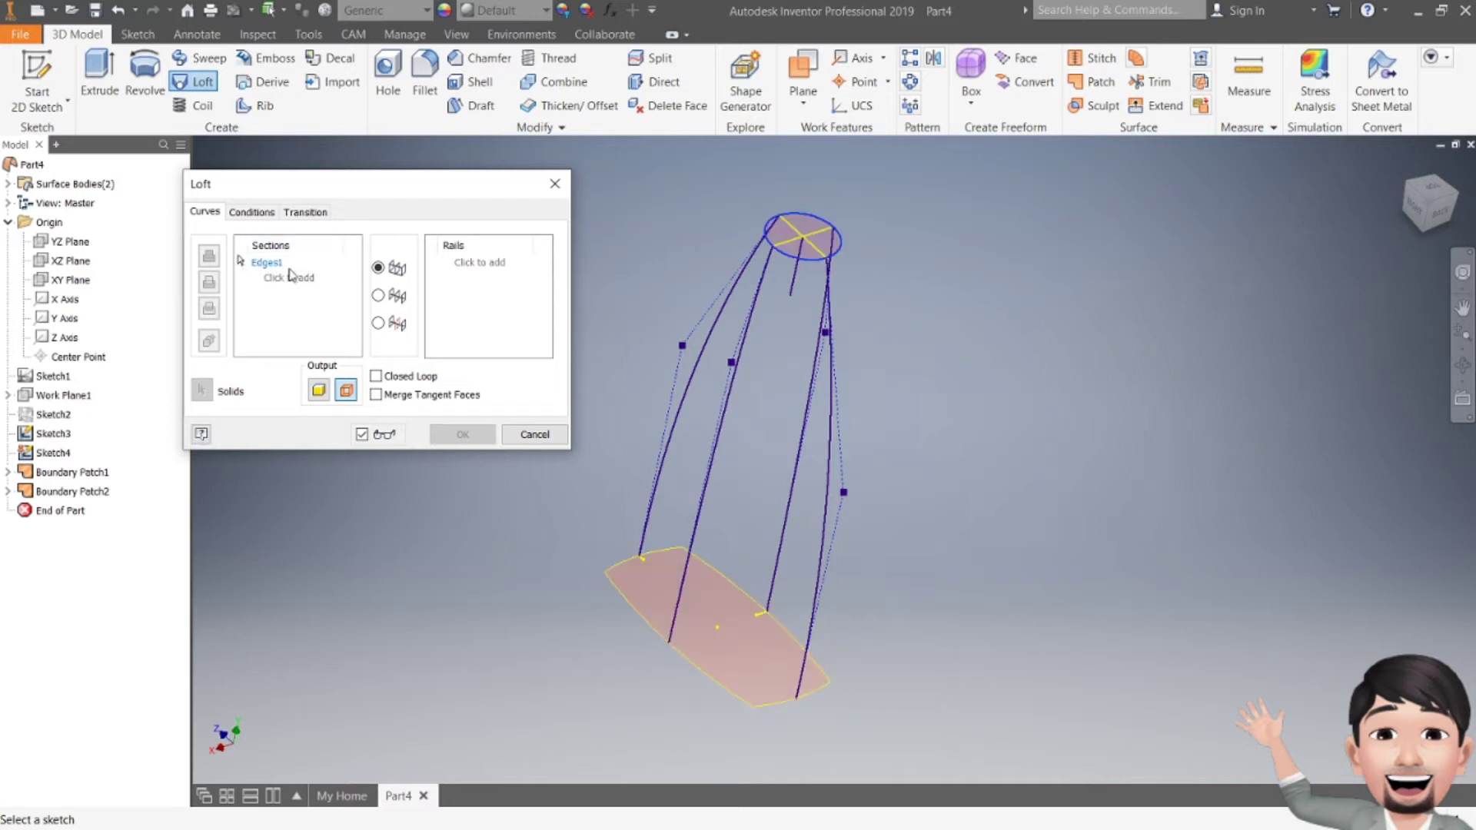
click(619, 573)
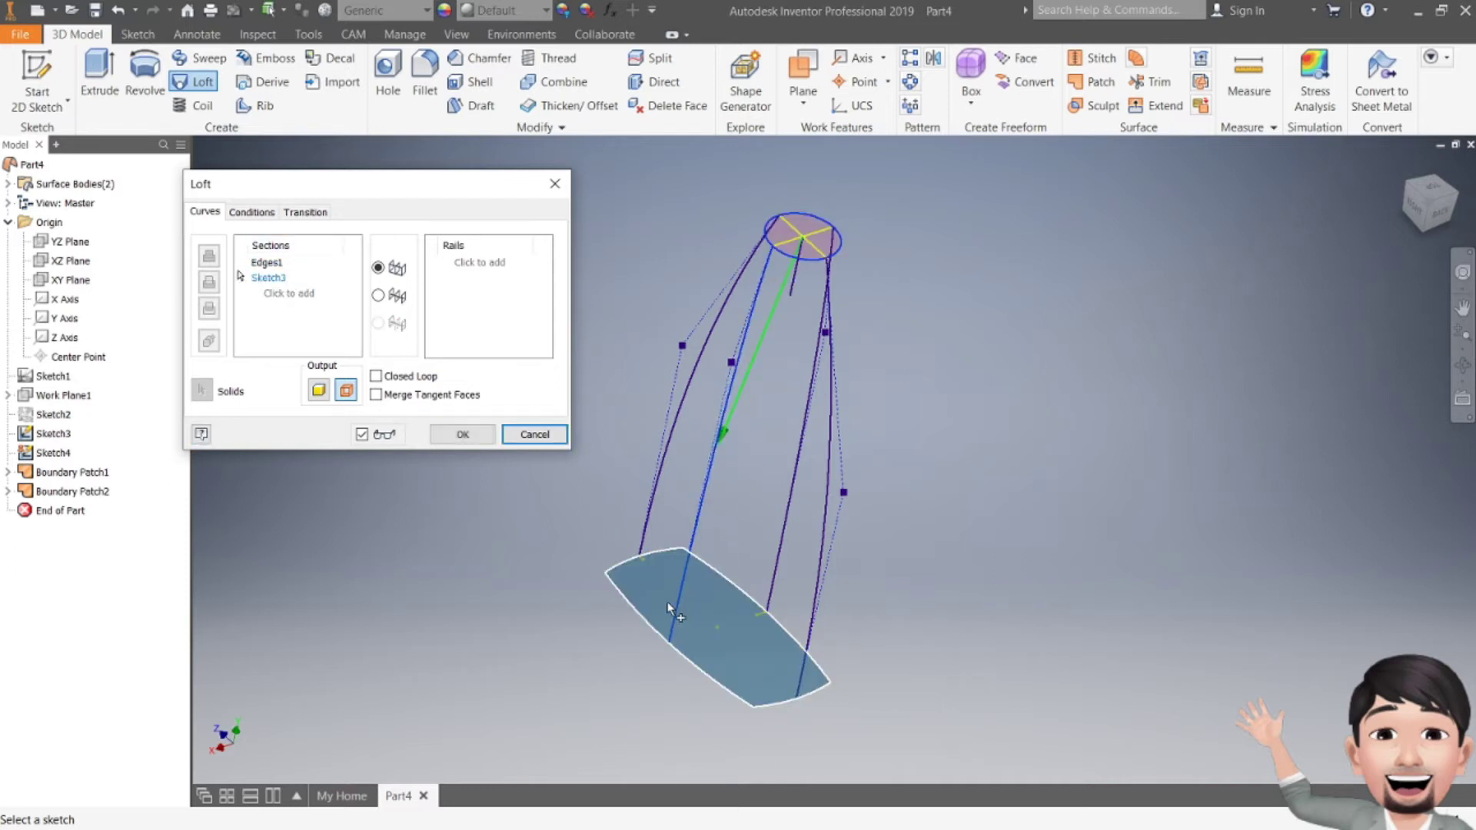
click(485, 432)
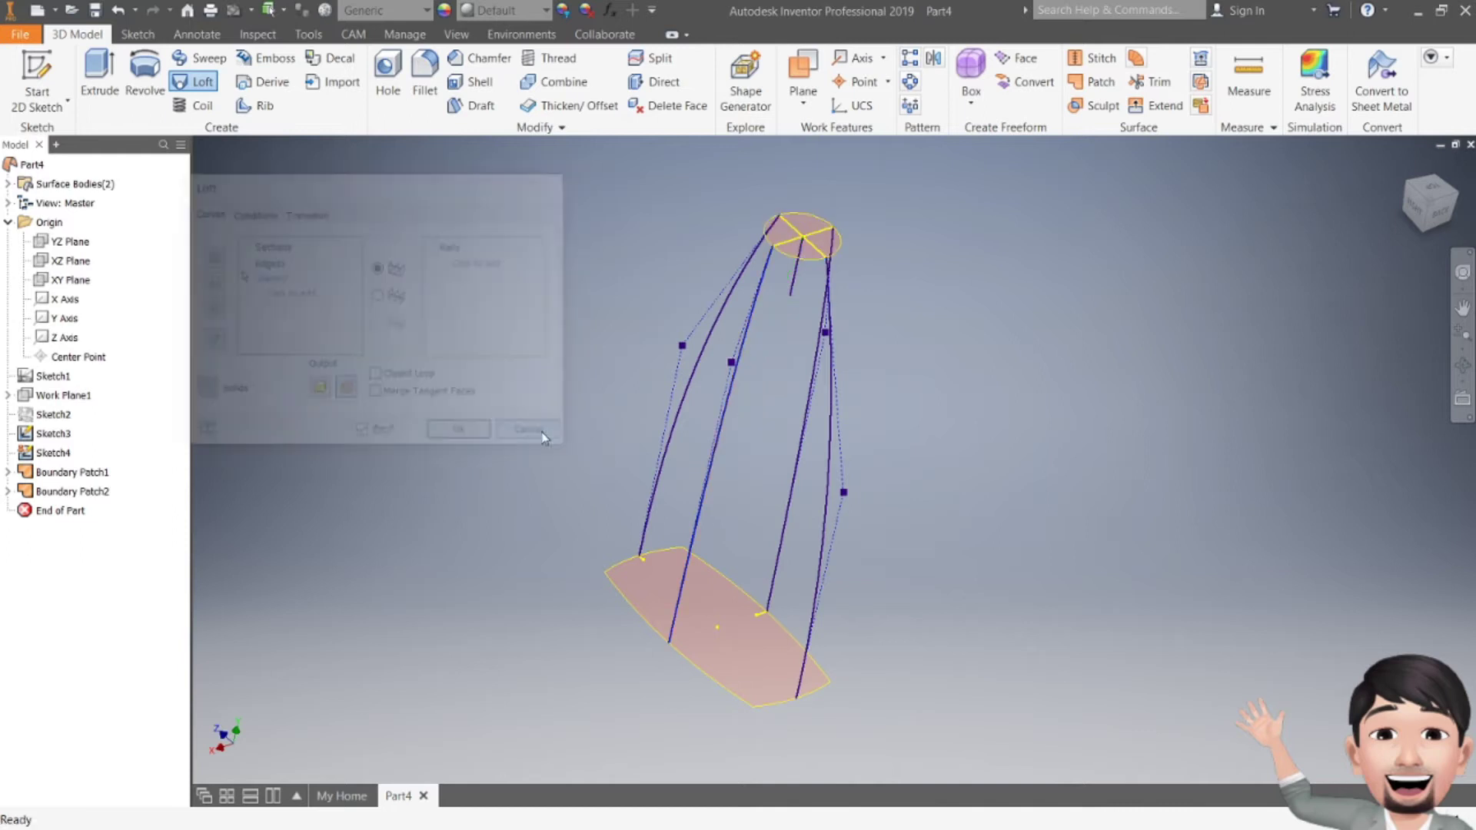
- Start a surface loft with the upper circle's edge and the closed base profile's edges as sections
click(194, 89)
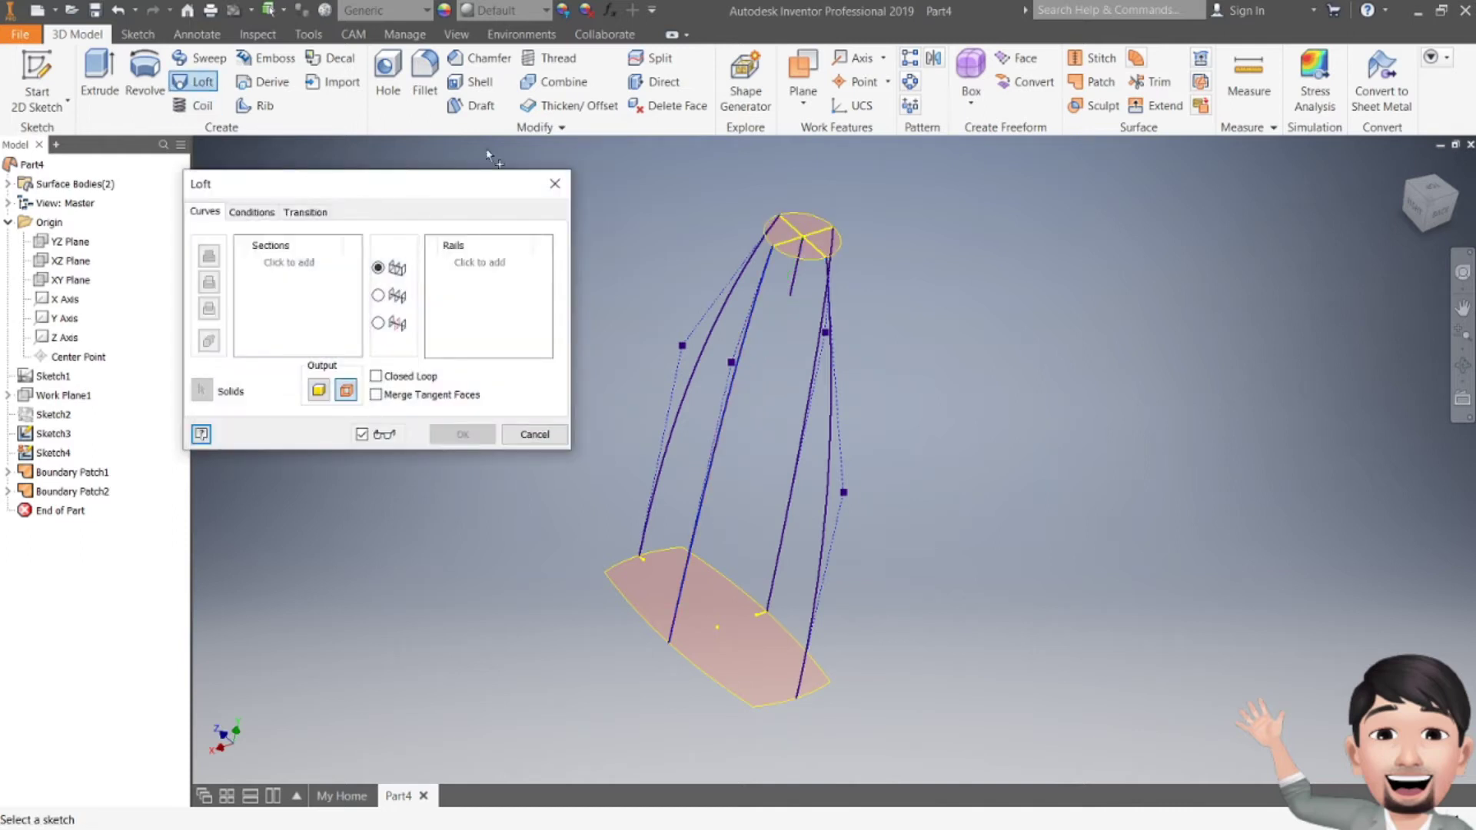
click(777, 228)
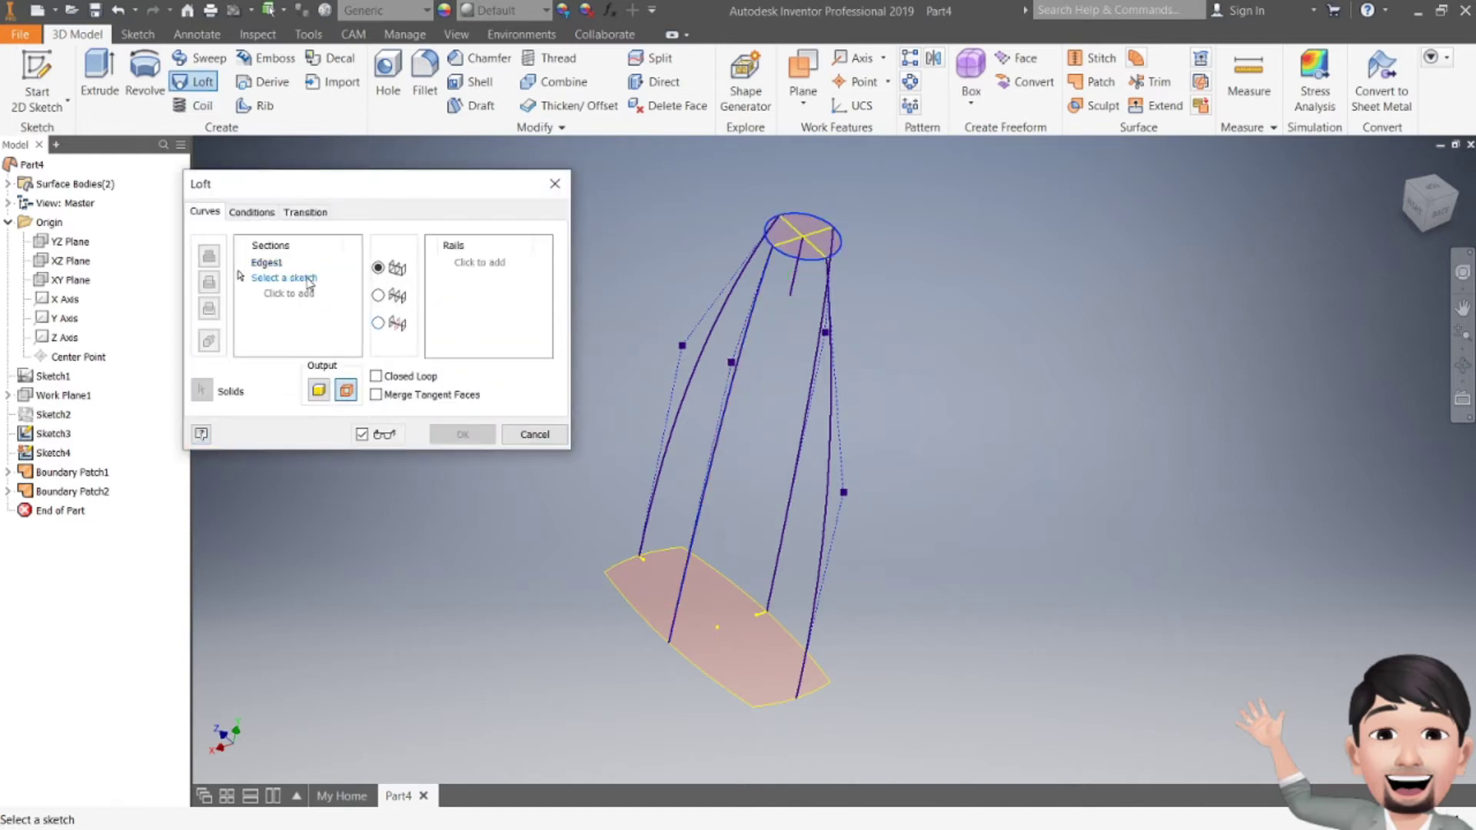
click(733, 623)
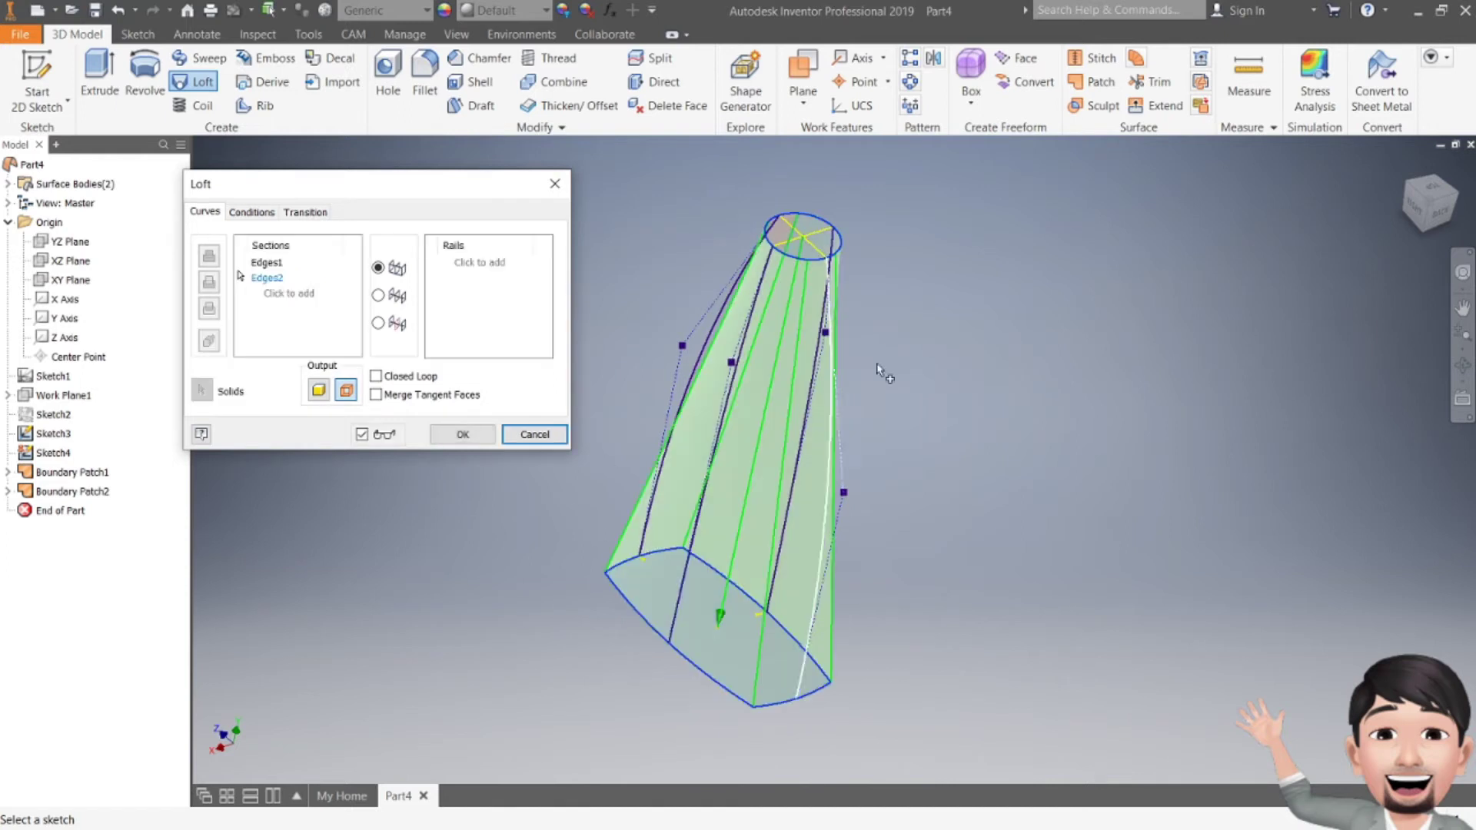
click(1413, 209)
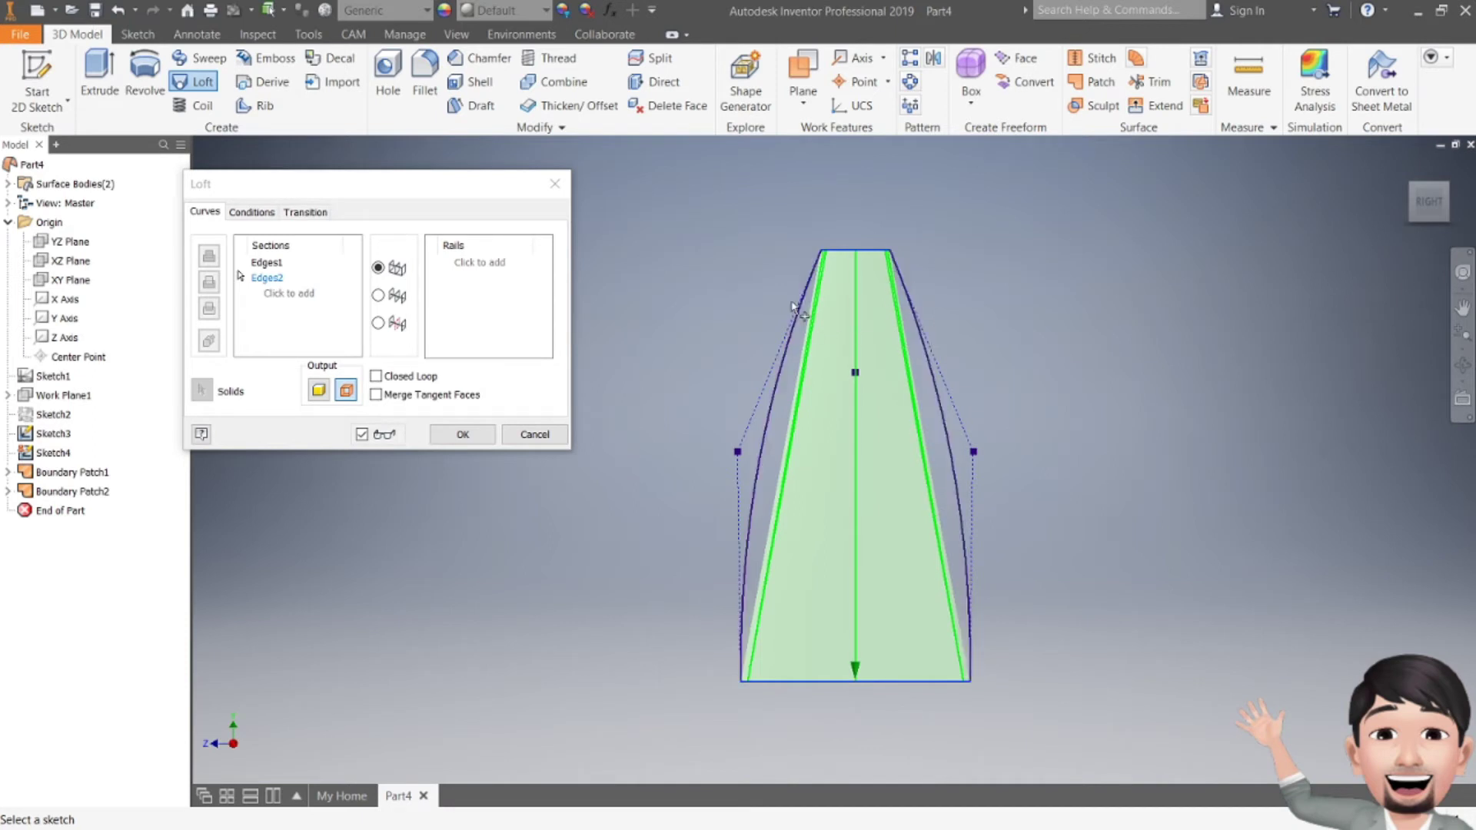
mouse_move(1423, 207)
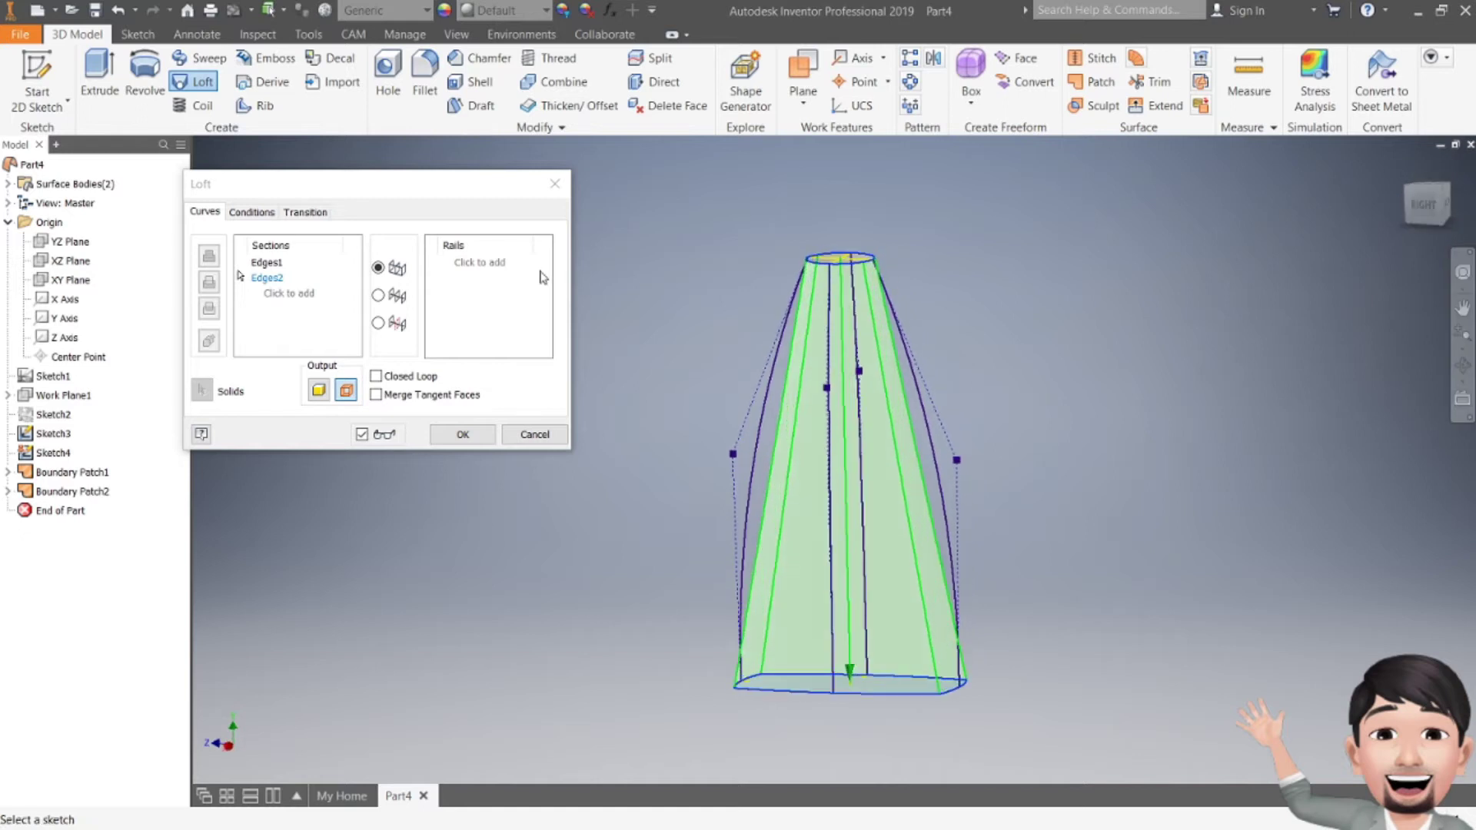
- Add the four spline side curves from Sketch4 and Sketch3 as rails and create the loft surface
click(472, 264)
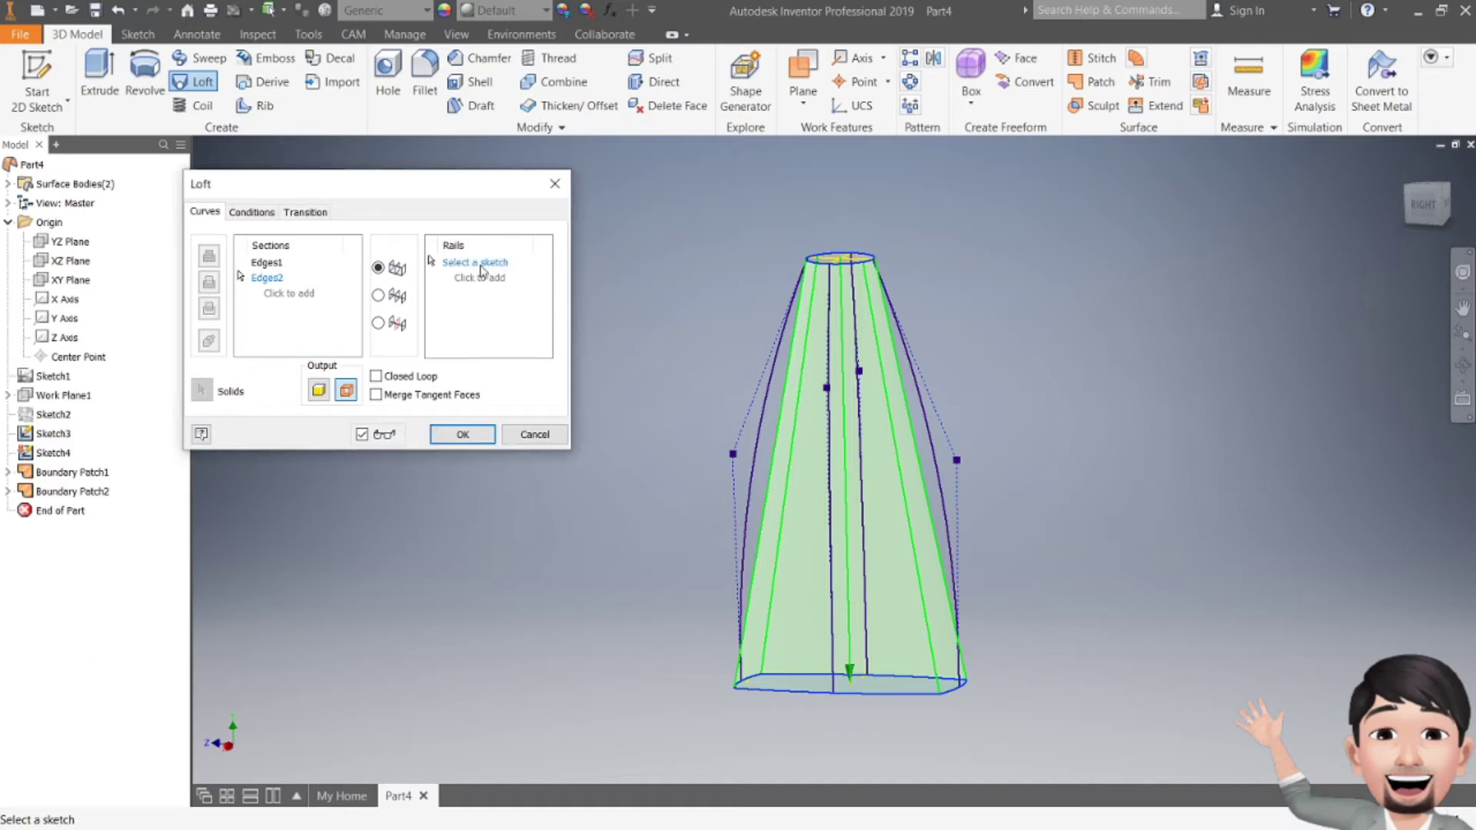
click(787, 358)
click(912, 354)
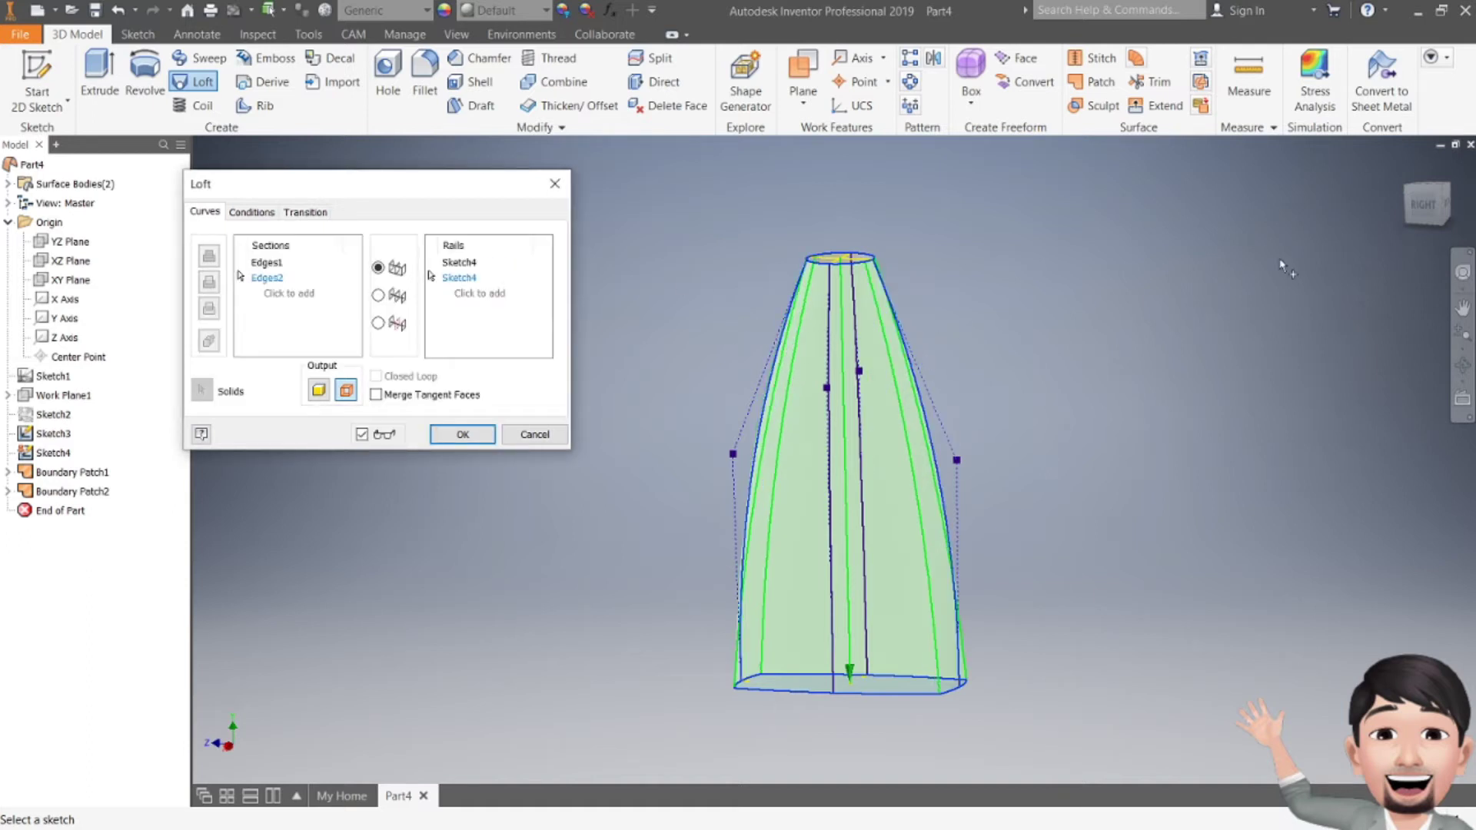
drag(1427, 205, 1393, 205)
shift+middle_drag(884, 369, 662, 400)
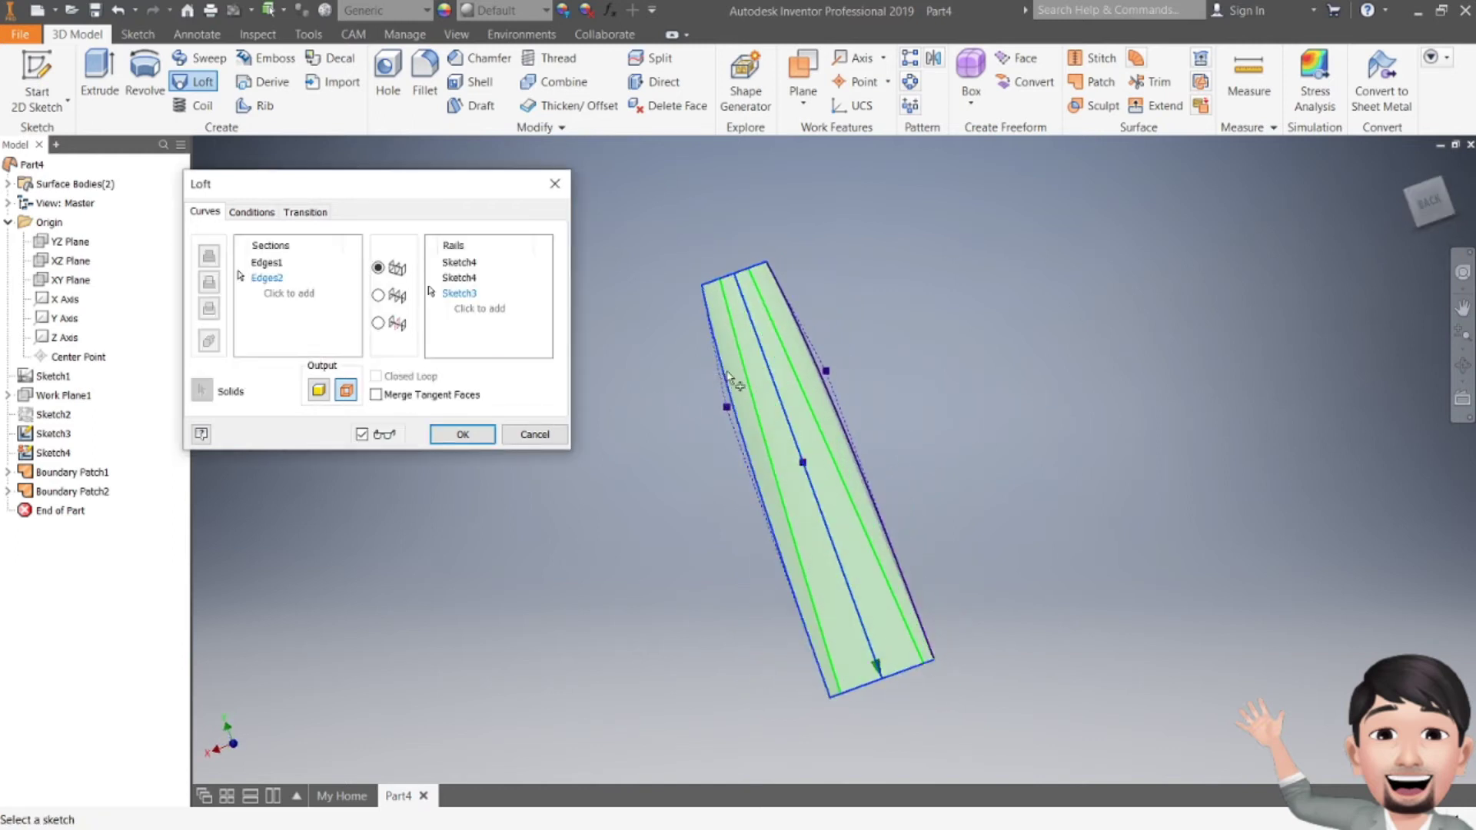
mouse_move(942, 346)
shift+middle_down()
mouse_move(948, 438)
mouse_move(968, 477)
shift+middle_up()
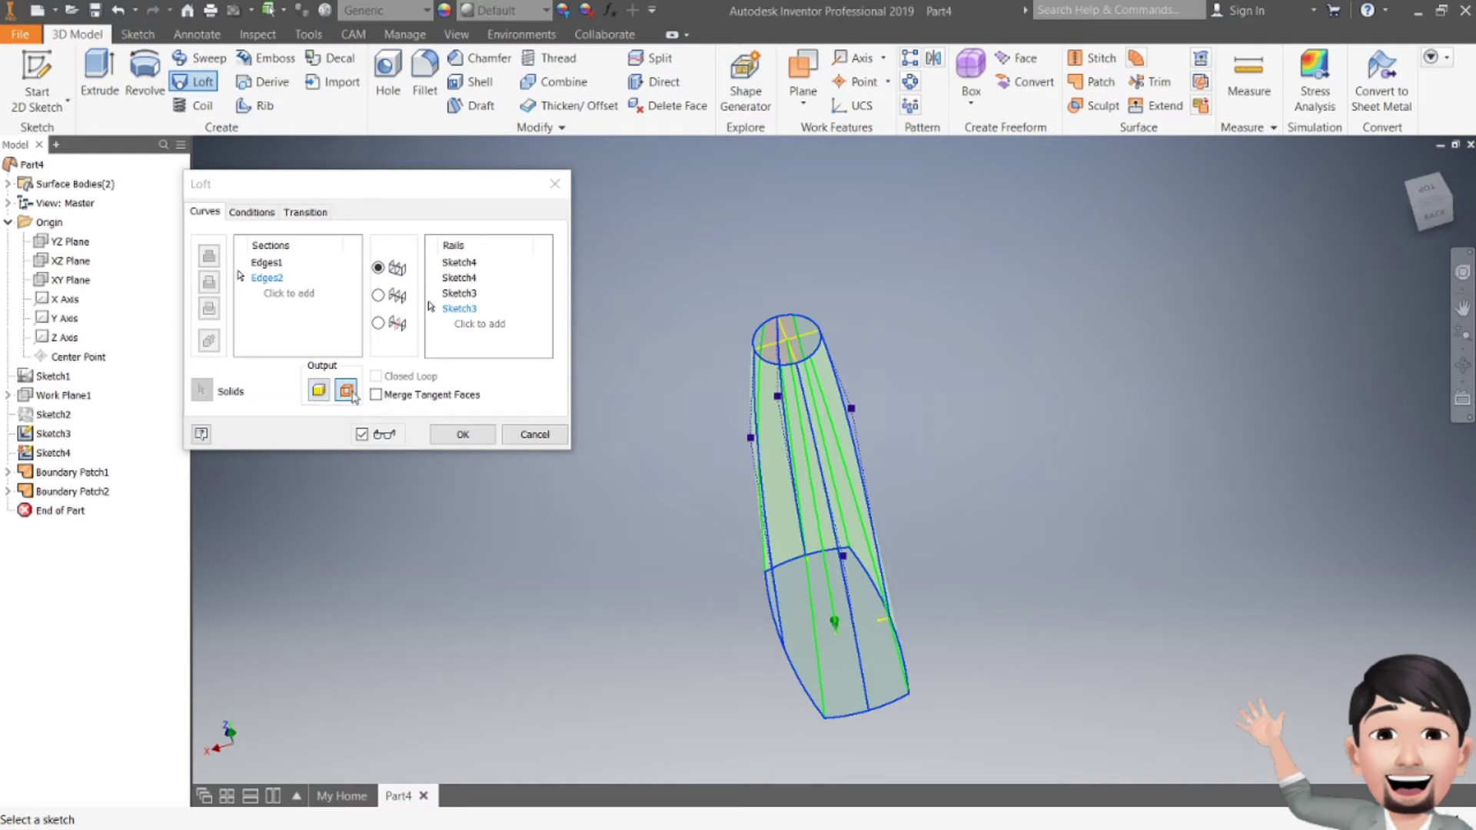
click(463, 435)
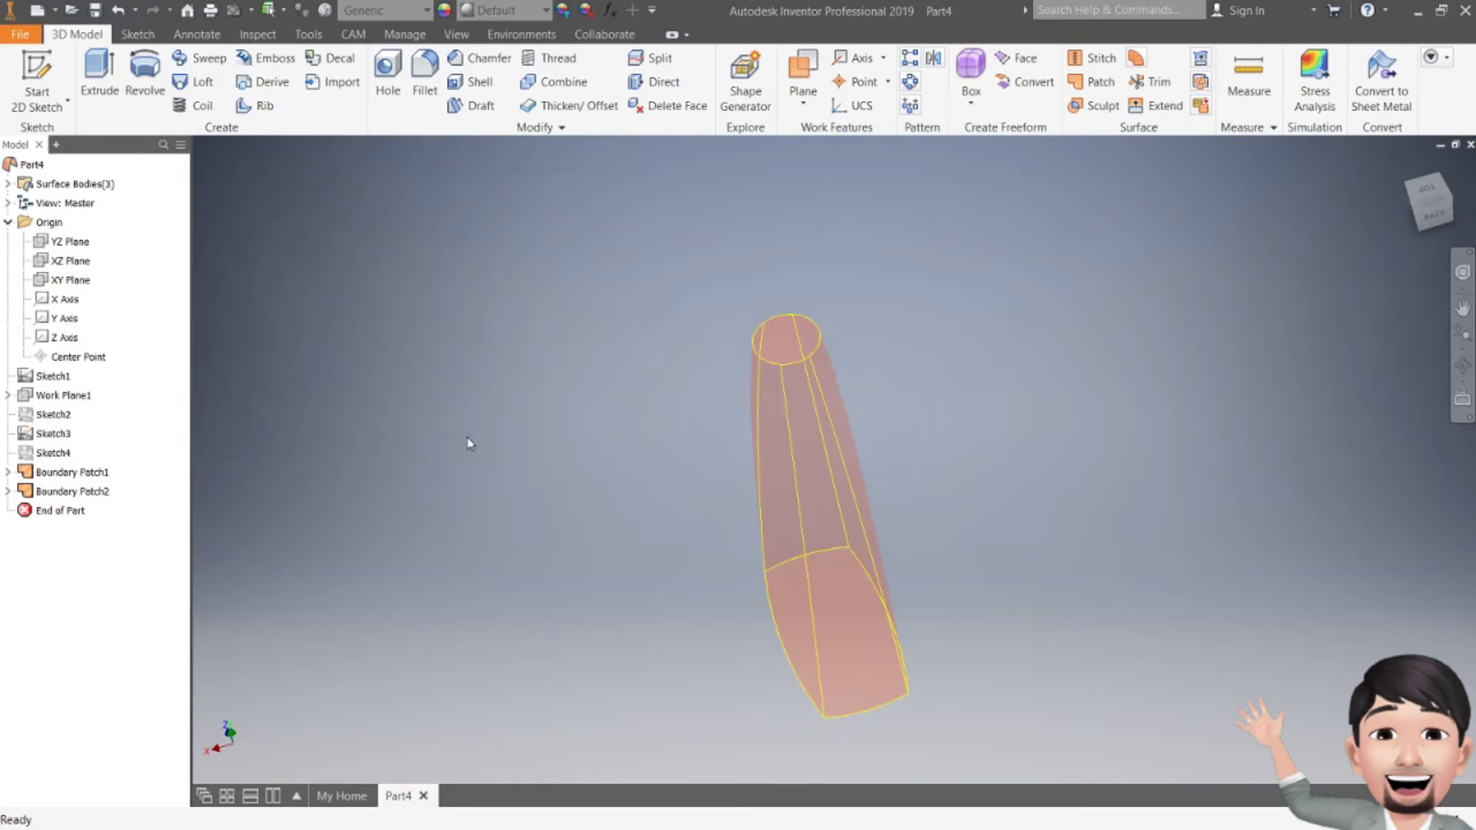
- Inspect the lofted surface from several sides and start a new sketch on the YZ Plane
drag(1431, 218, 1452, 171)
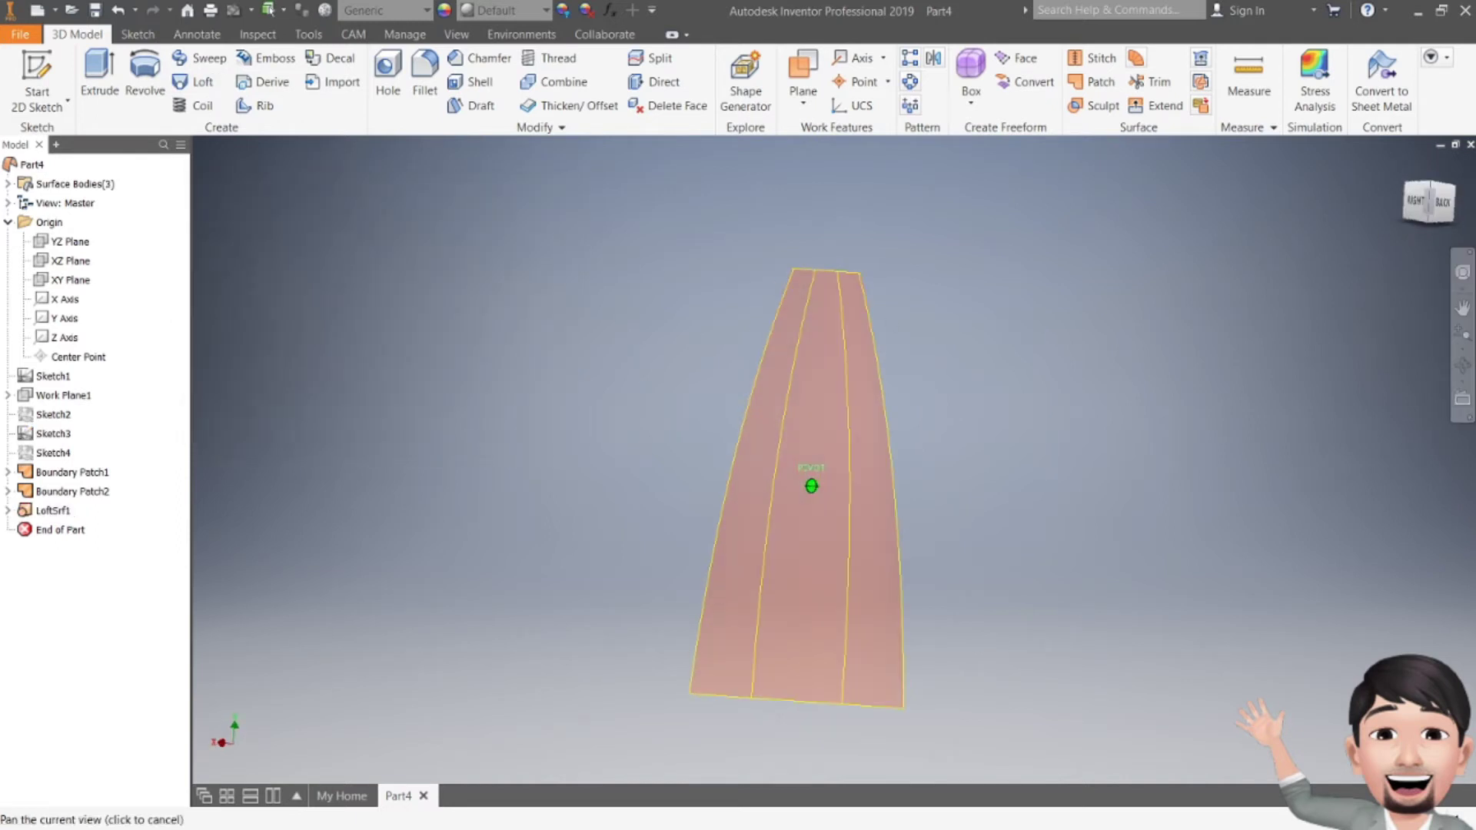
shift+middle_drag(811, 486, 776, 452)
drag(1457, 183, 1417, 211)
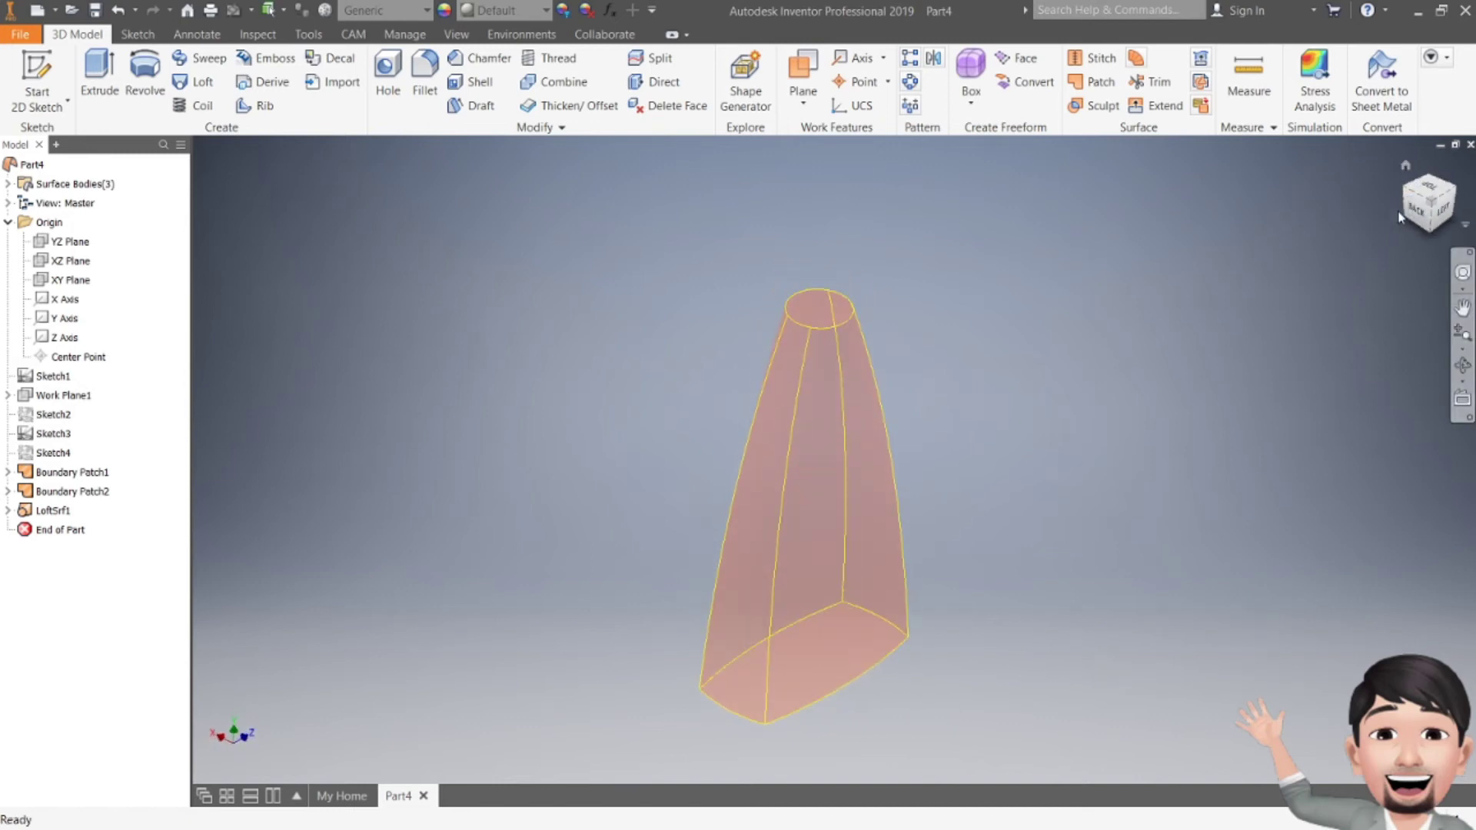
click(1415, 206)
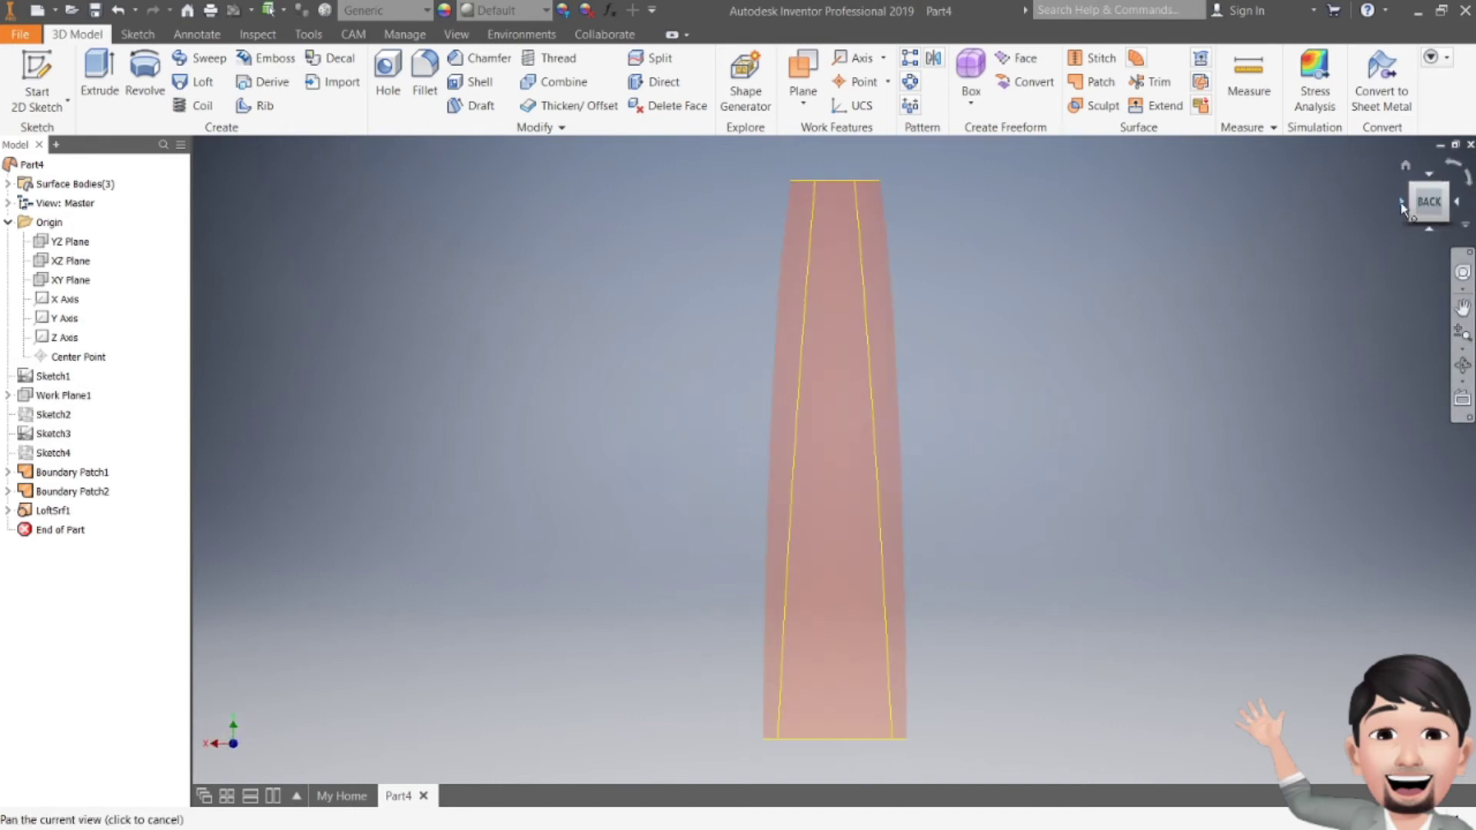
click(1402, 204)
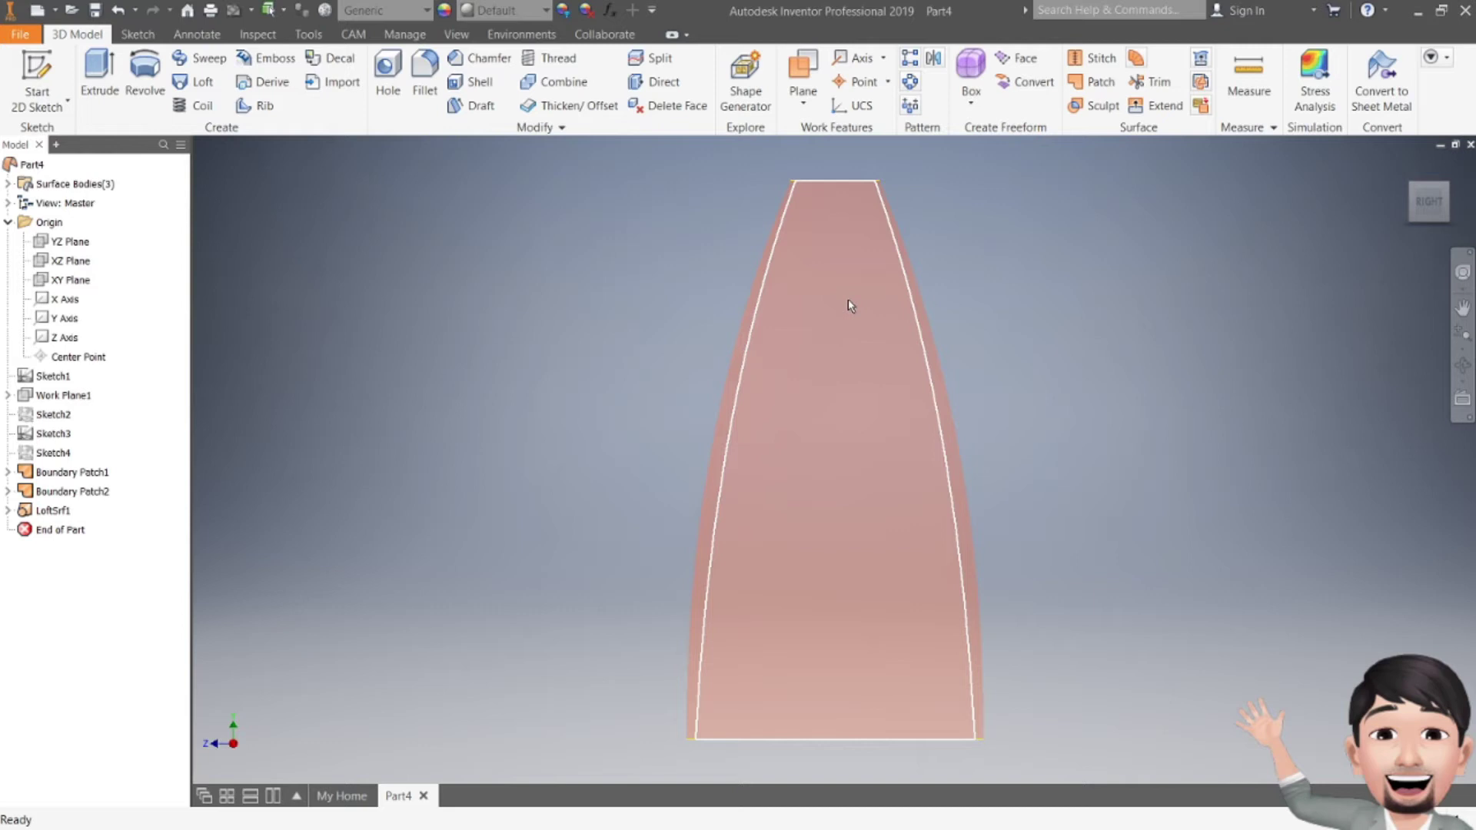
click(54, 81)
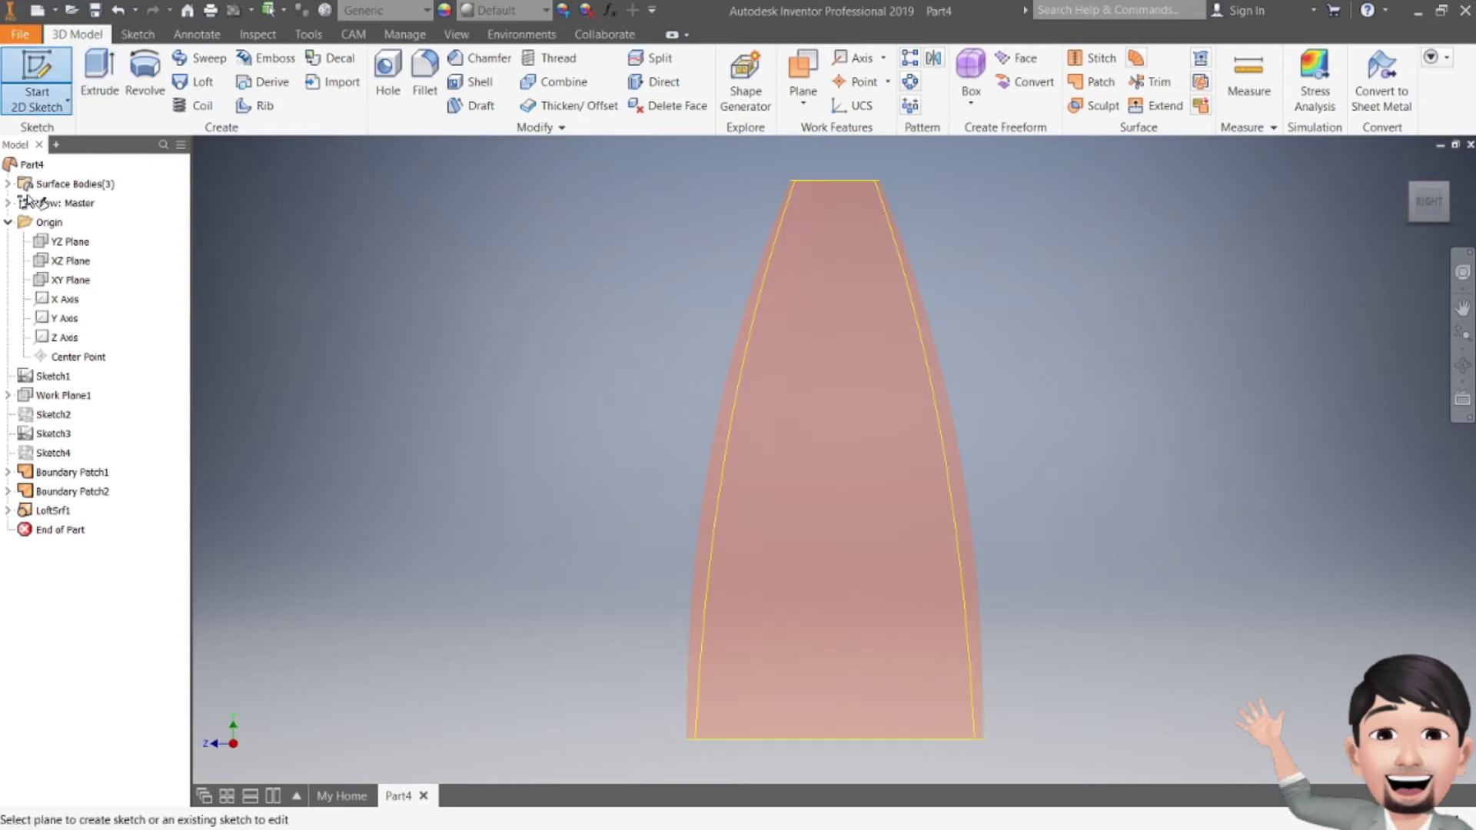
click(68, 244)
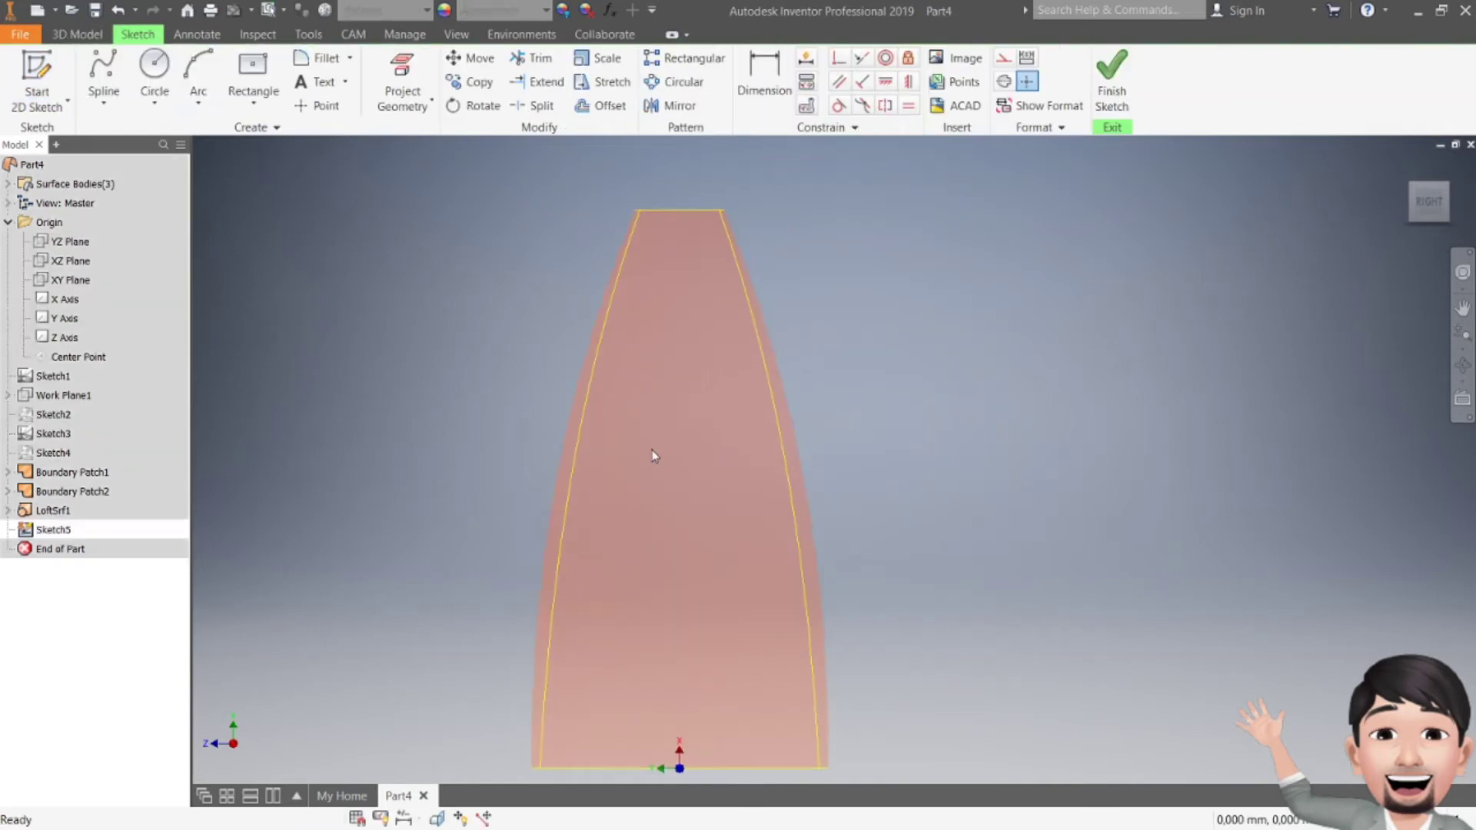
- Place three sketch points in a vertical column on the loft's face, below its upper edge and off centre
middle_drag(652, 449, 734, 428)
middle_drag(759, 217, 759, 294)
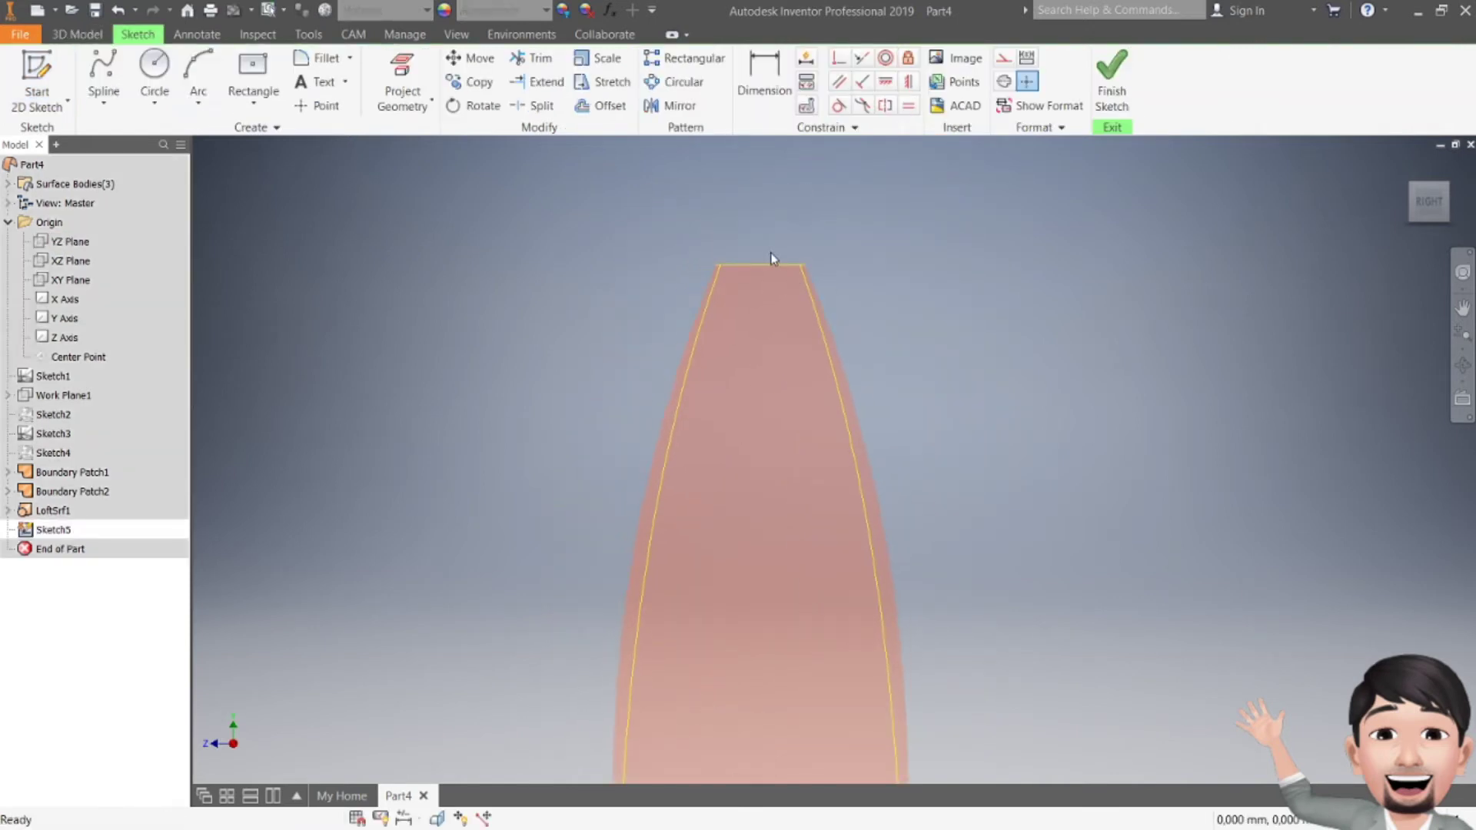
scroll(780, 284, up, 2)
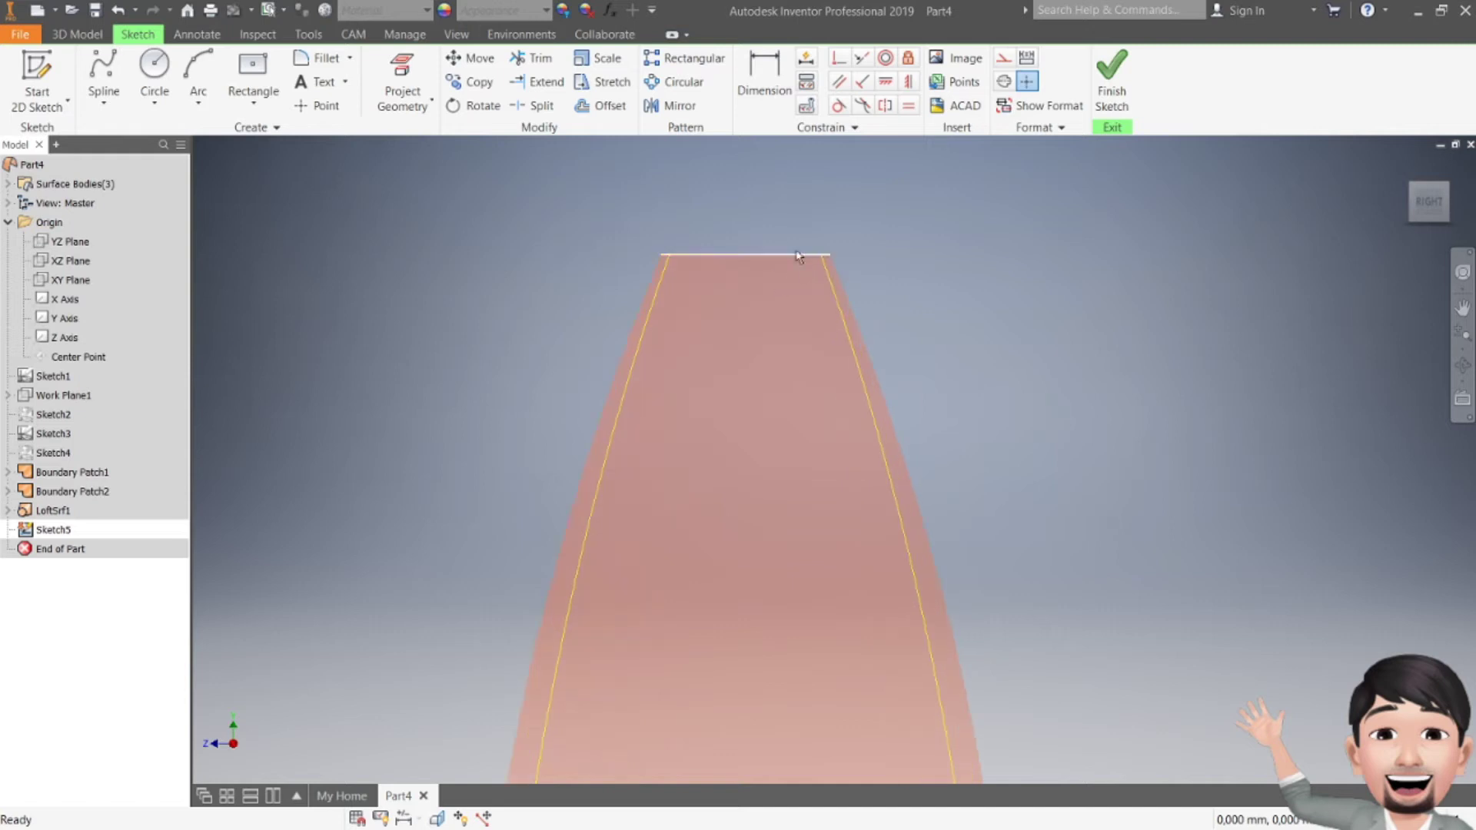
click(306, 107)
scroll(803, 194, up, 3)
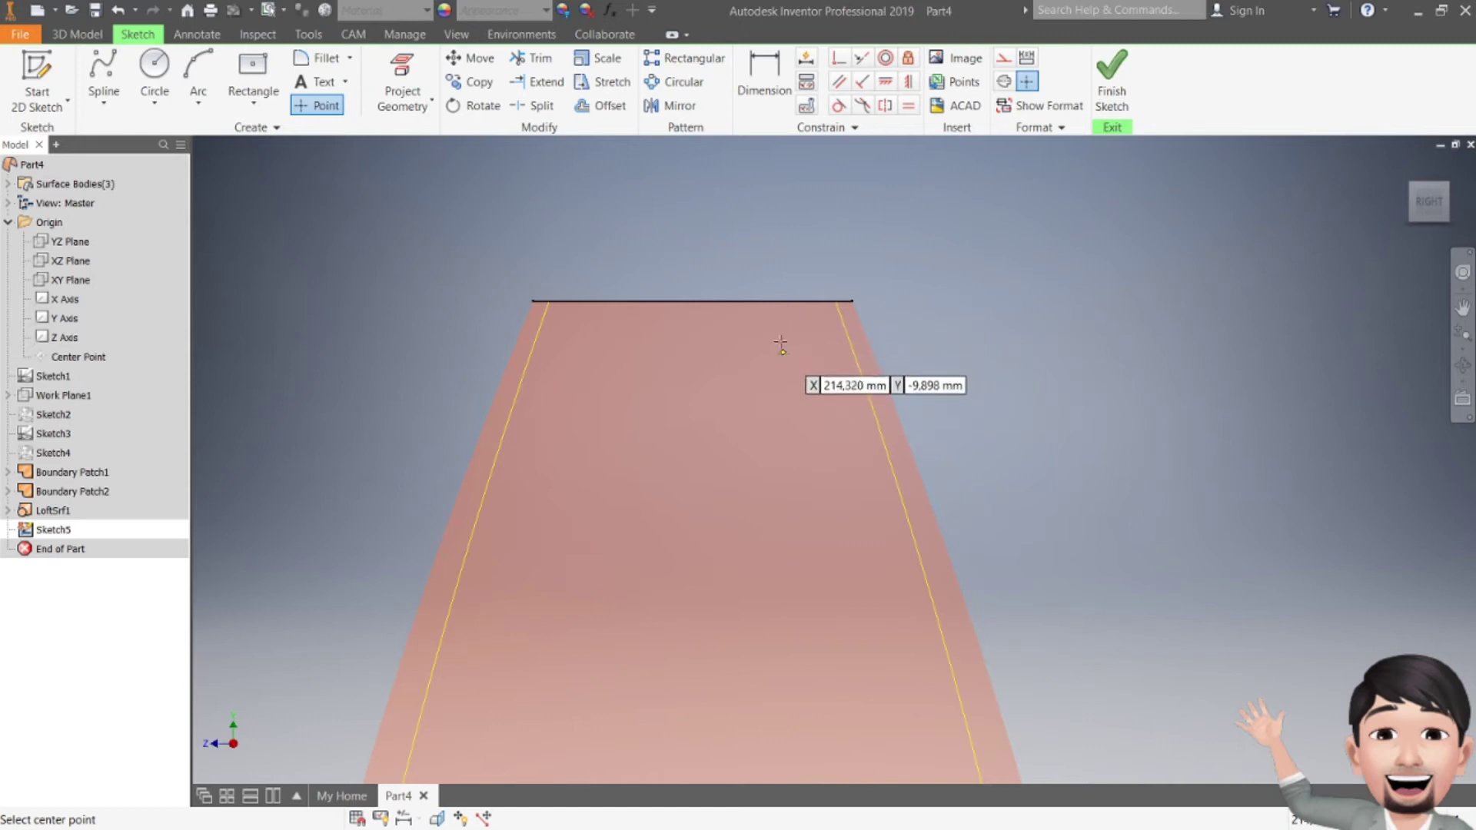
click(774, 409)
middle_drag(815, 350, 814, 181)
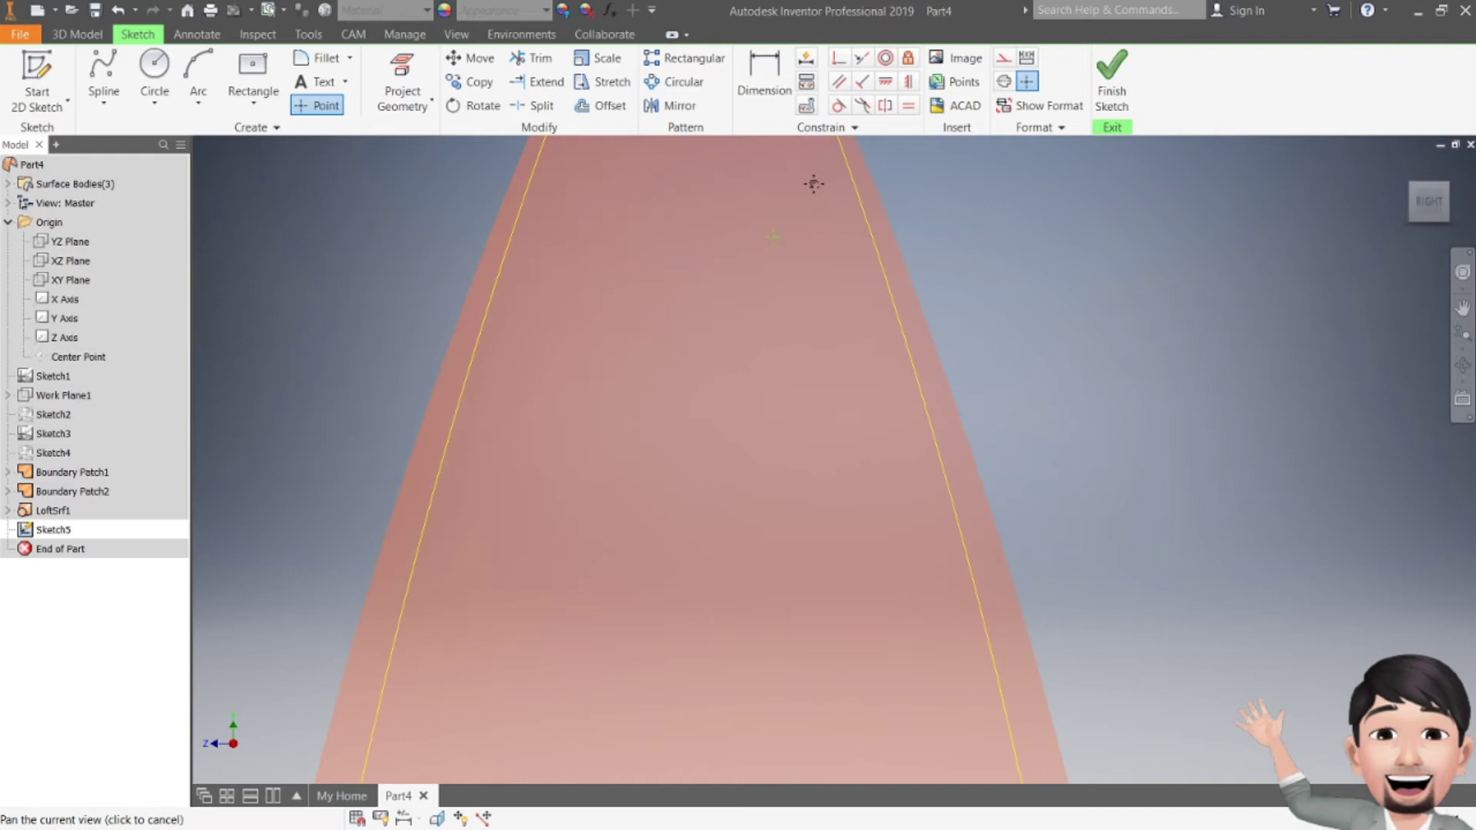
click(774, 390)
click(773, 560)
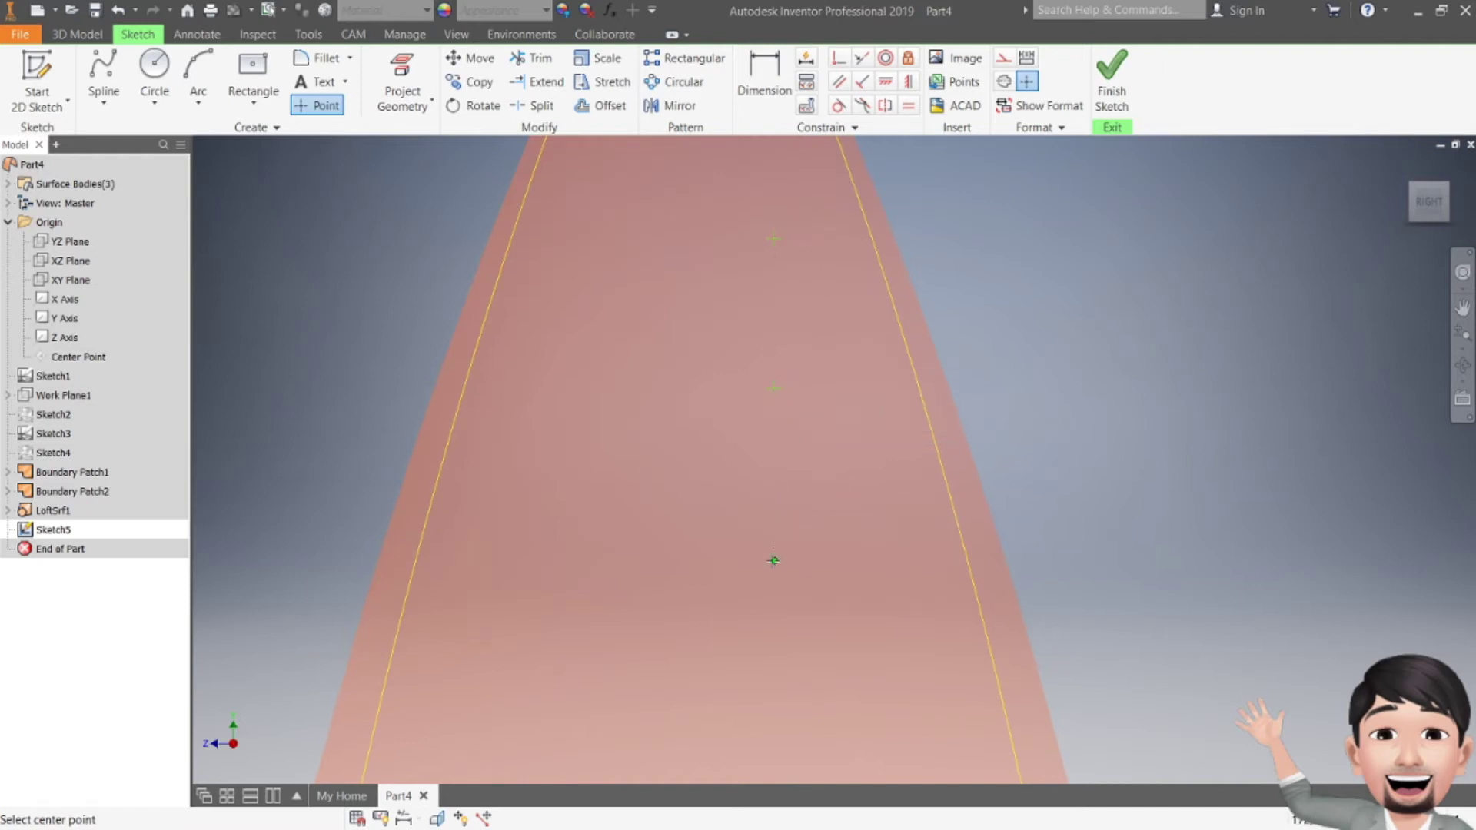
scroll(821, 447, down, 5)
key(Escape)
- Dimension the uppermost sketch point 25 mm below the loft's upper edge
key(d)
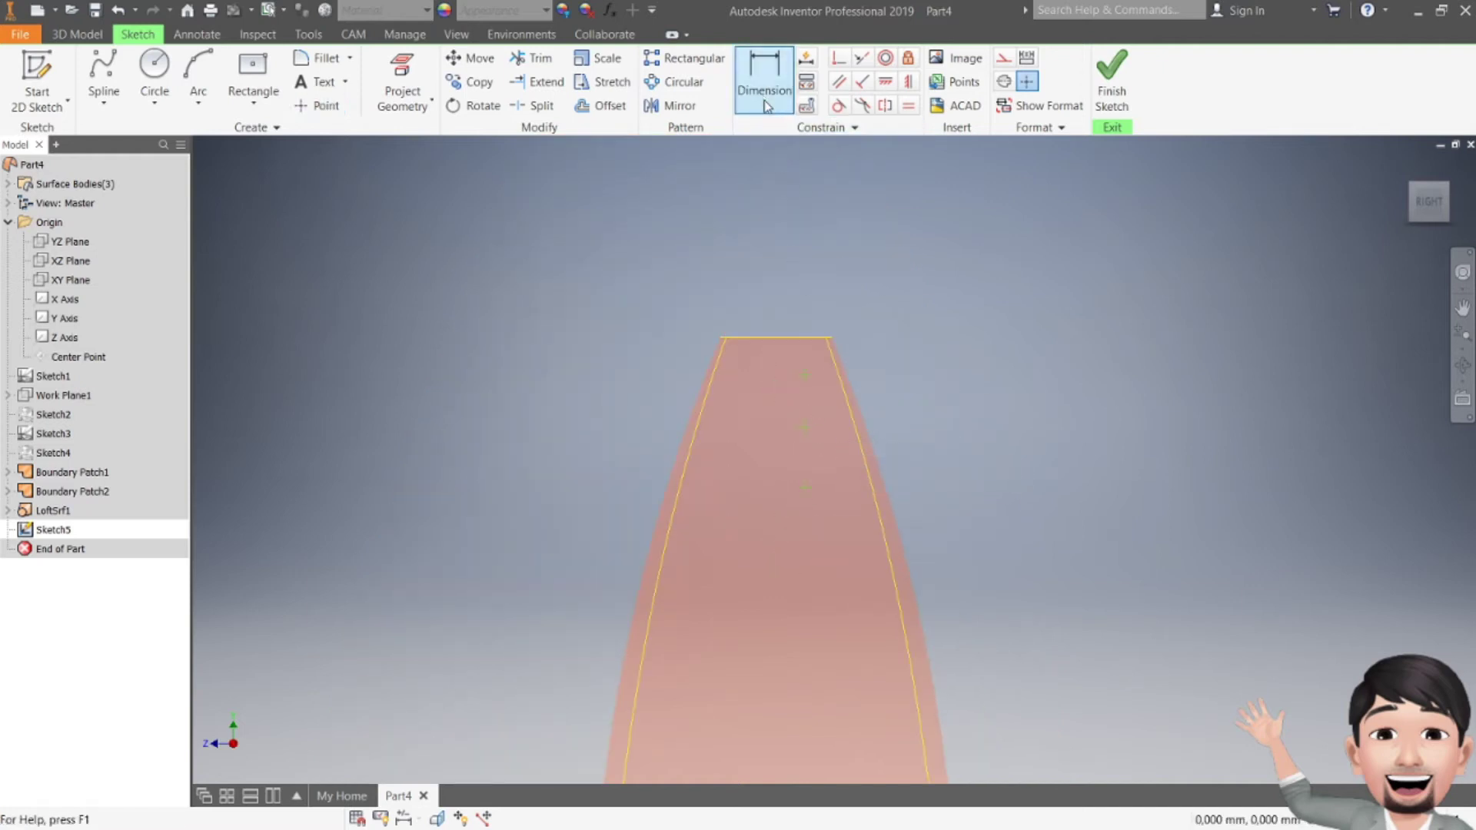
scroll(813, 372, up, 1)
click(799, 317)
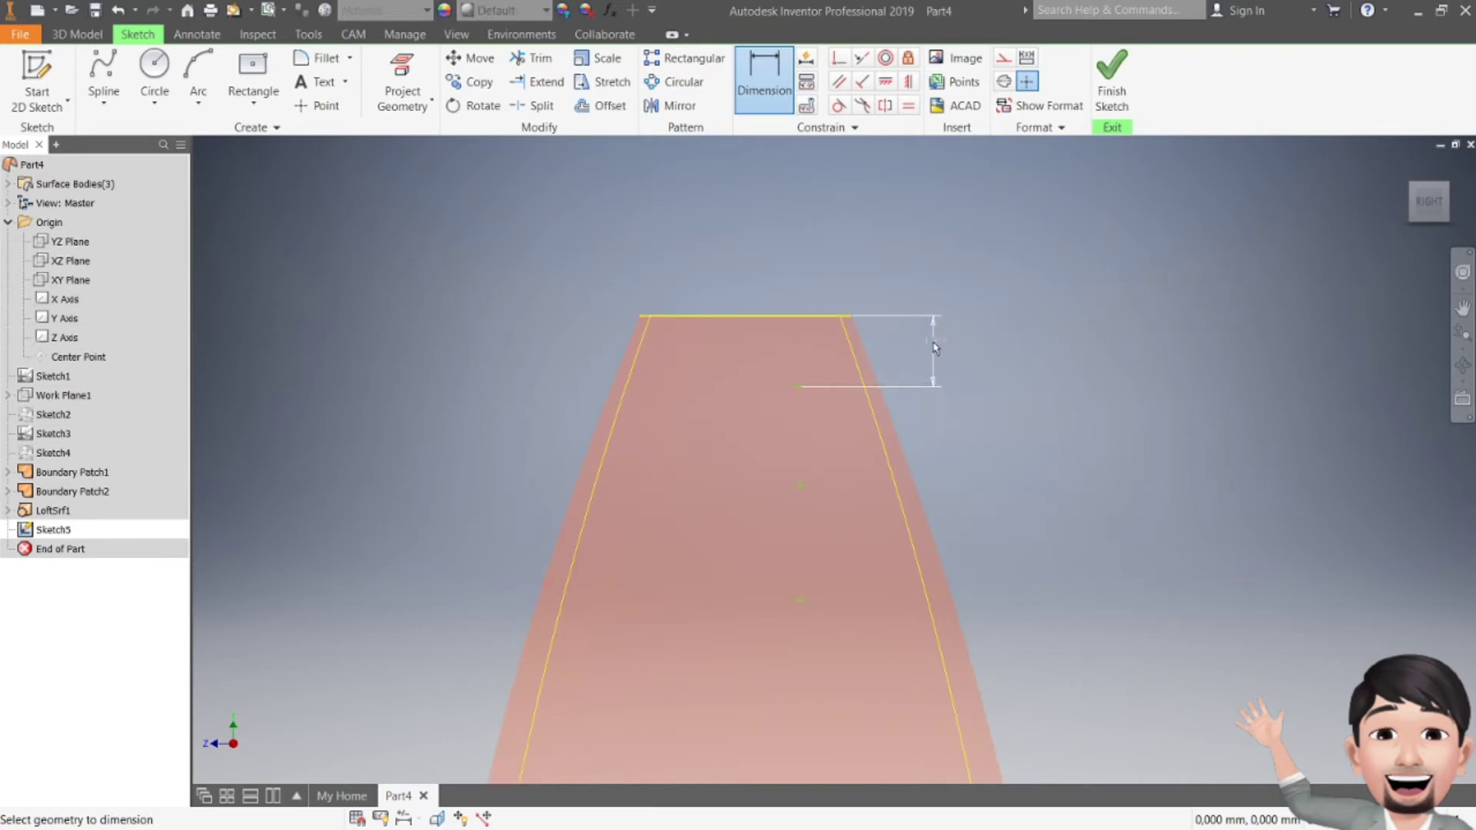
click(934, 348)
text(25)
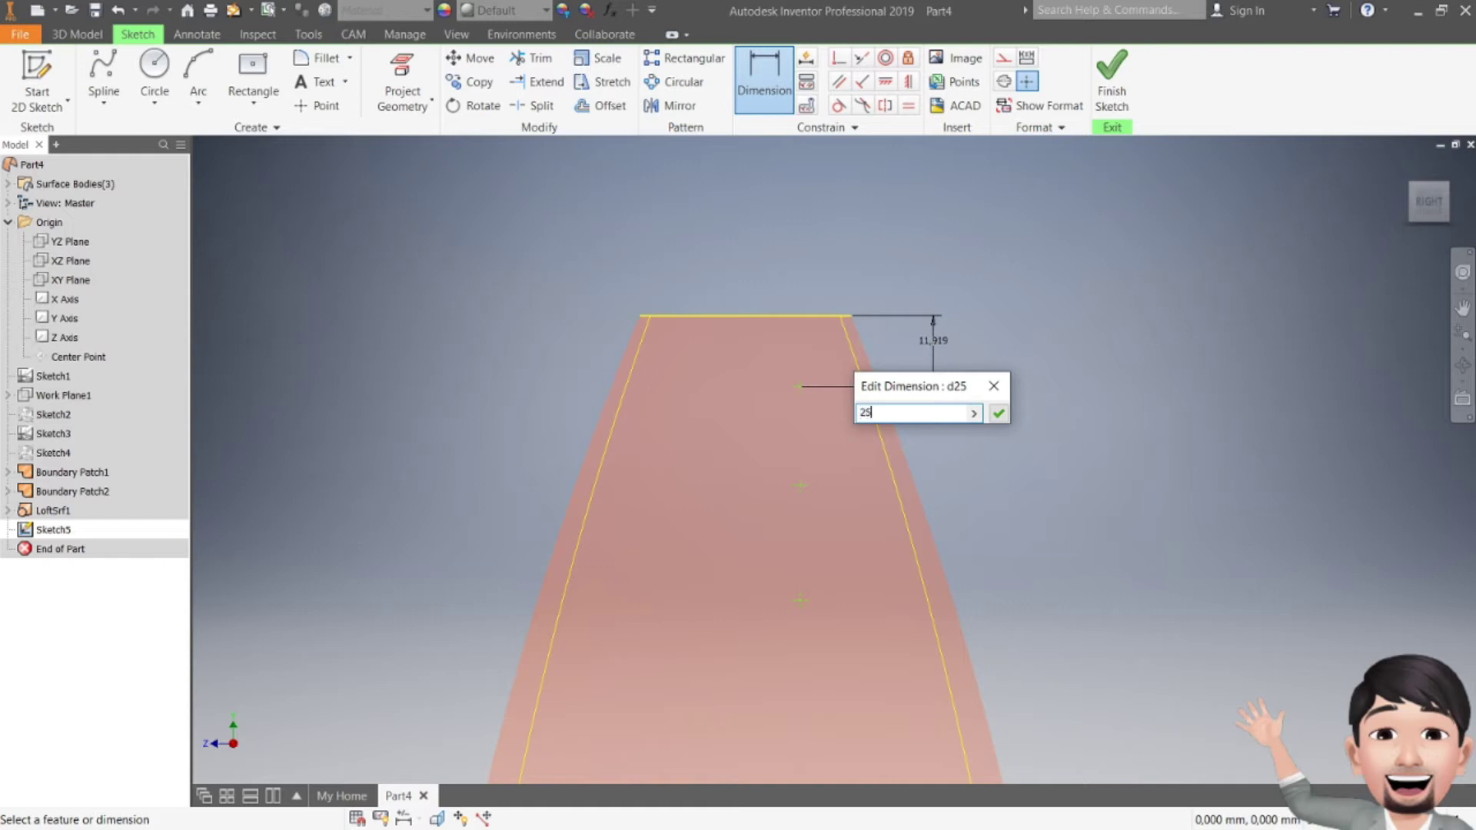
key(Return)
- Dimension the second sketch point 25 mm below the uppermost one
click(799, 477)
click(861, 479)
text(25)
key(Return)
middle_drag(871, 481, 797, 344)
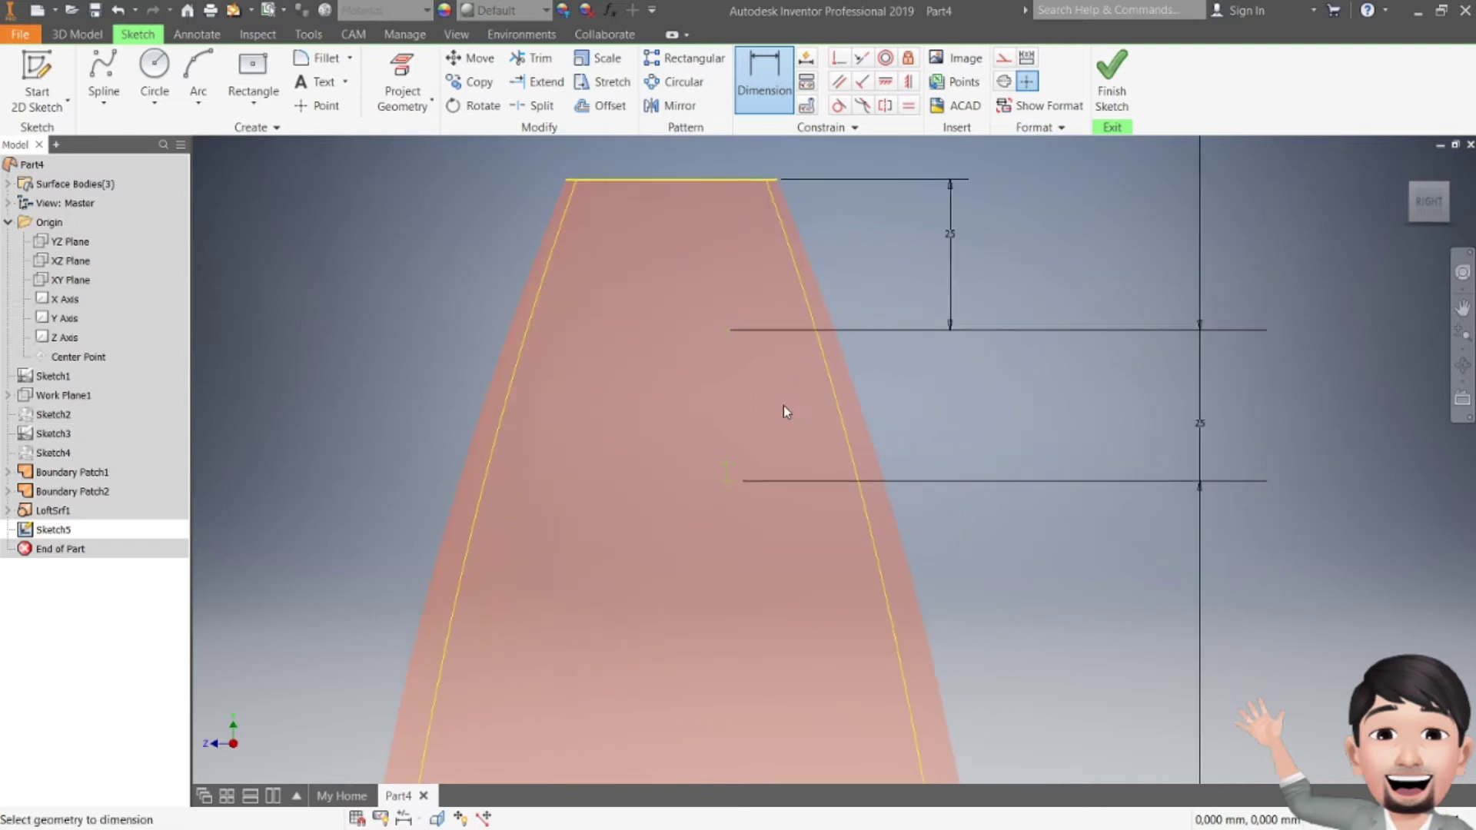
key(Escape)
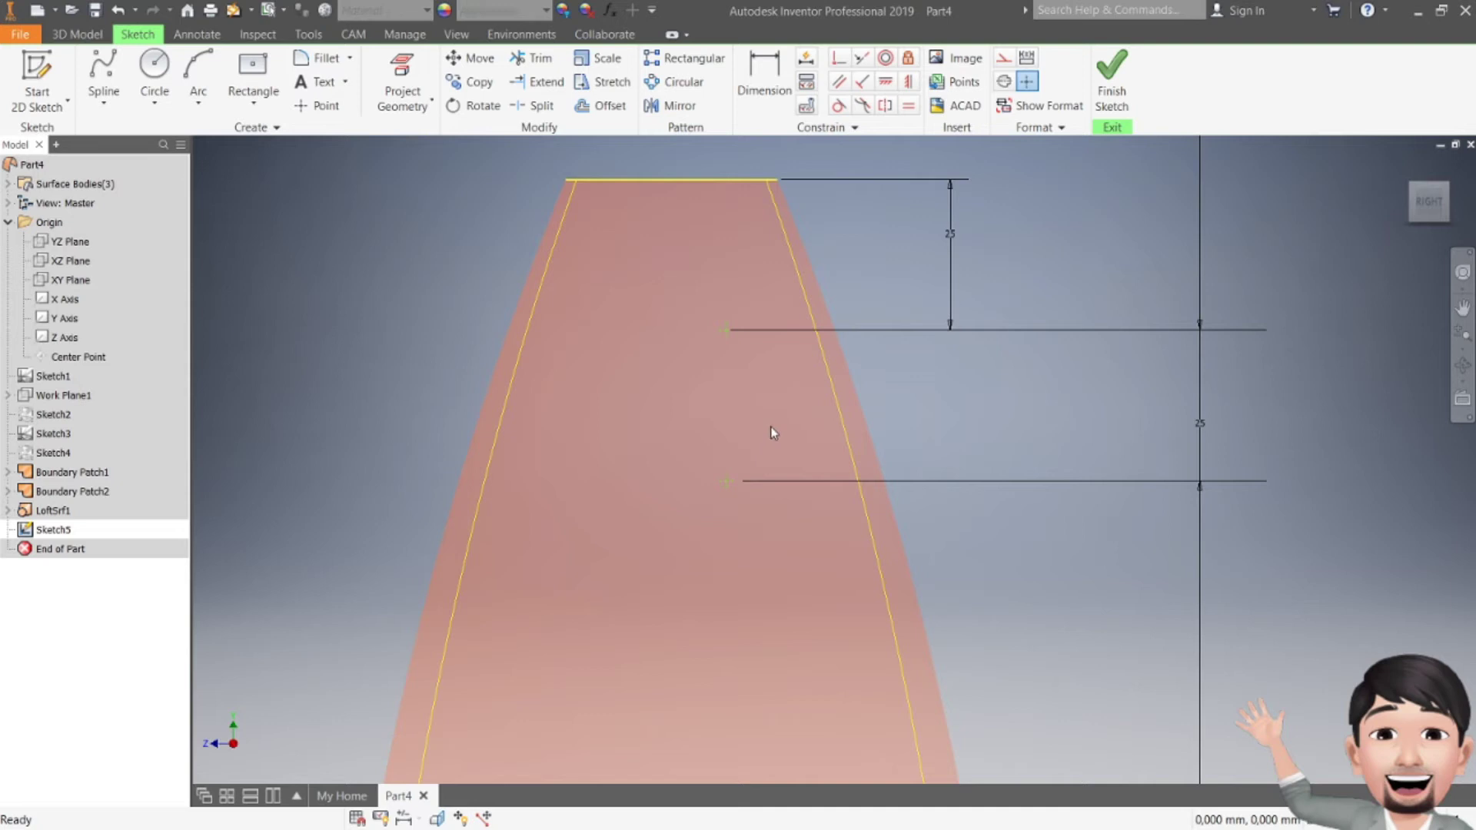
- Place another sketch point vertically below the second one and dimension the spacing between them as 25 mm
click(317, 105)
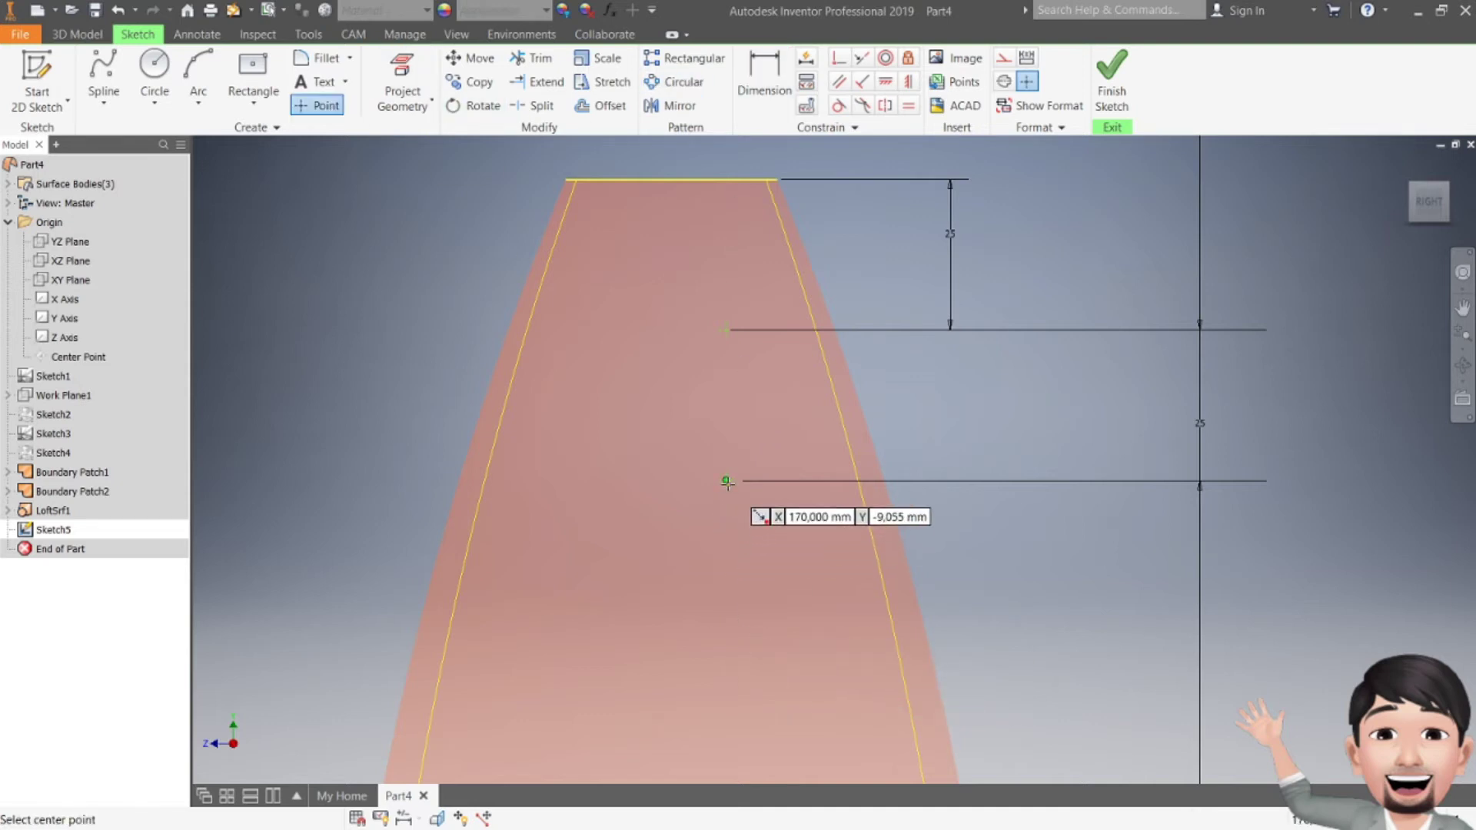
click(725, 636)
key(d)
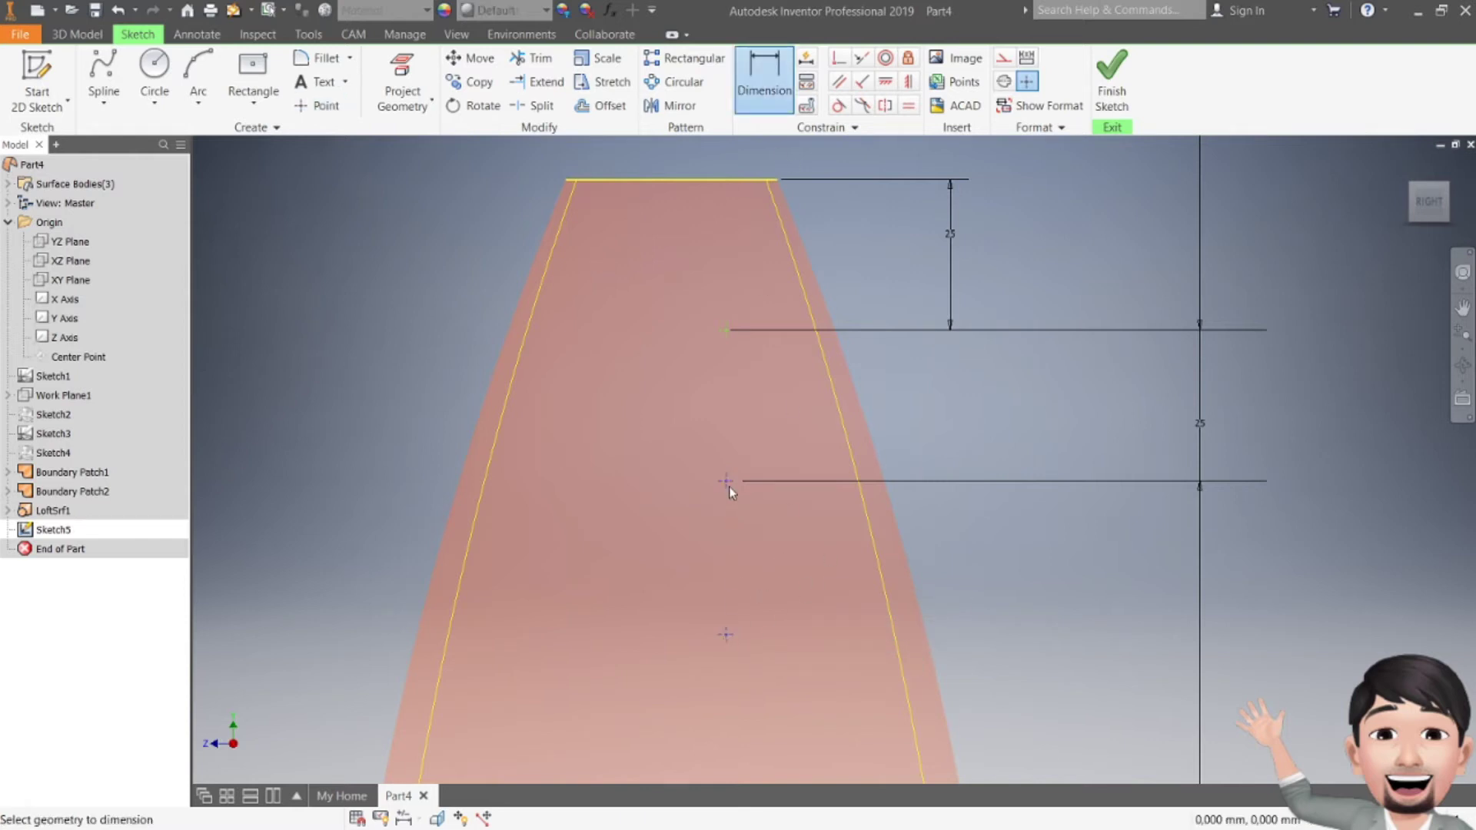
double_click(782, 546)
text(25)
key(Return)
key(Escape)
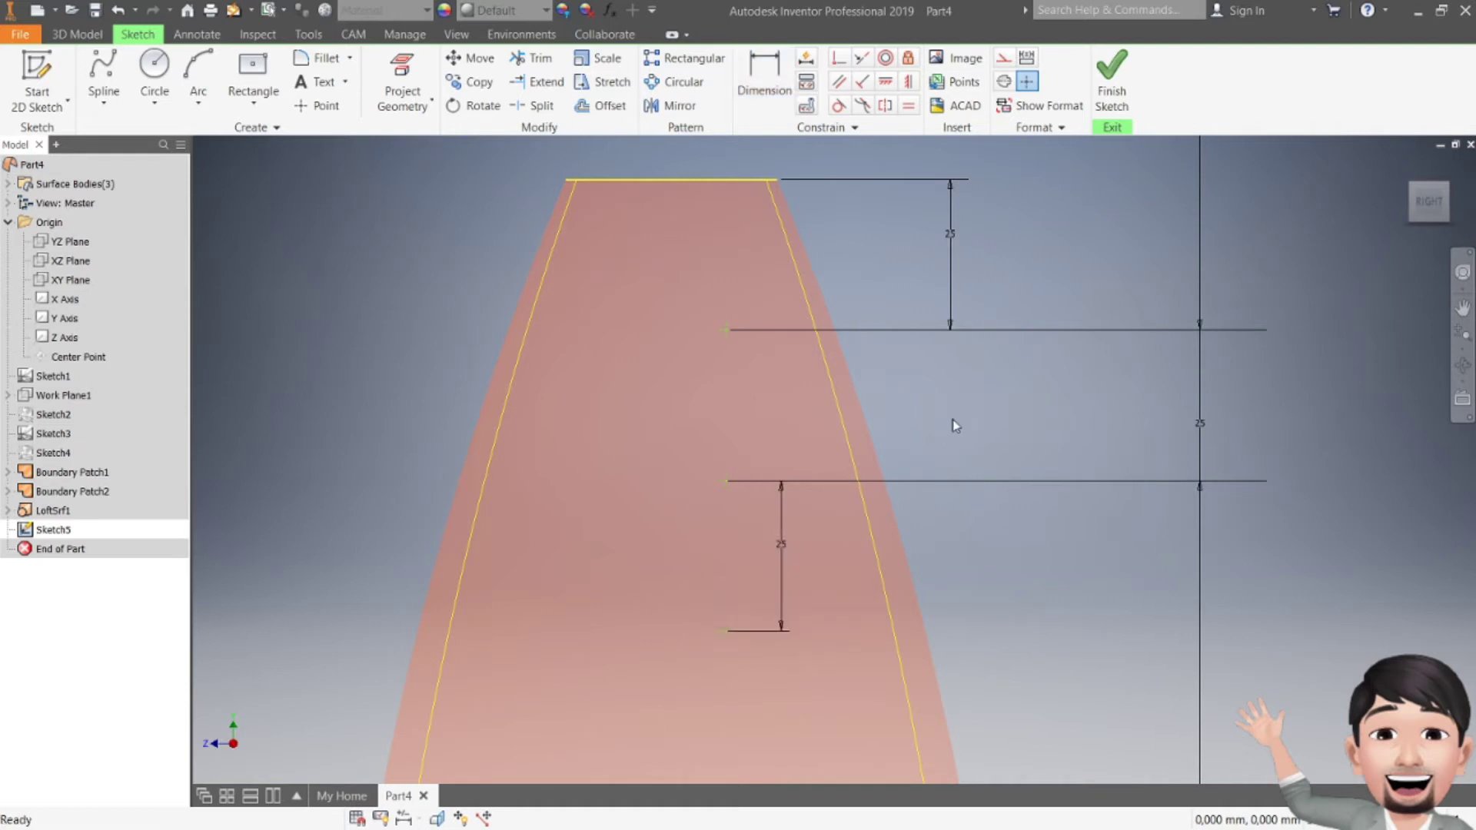
- Draw a three-point arc from the uppermost sketch point up to the loft's upper edge with a 25 mm chord and 20 mm radius
click(207, 76)
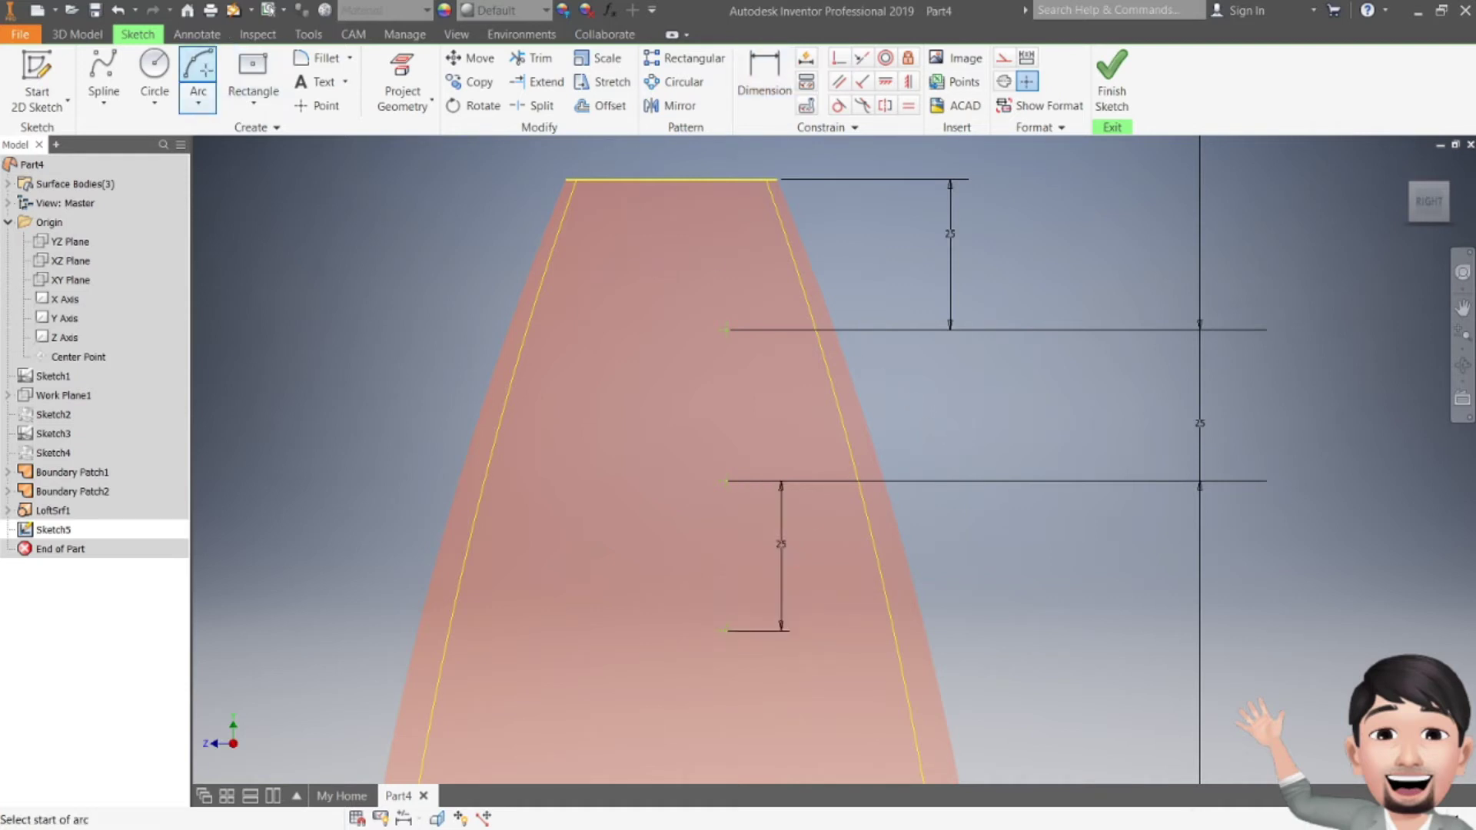
click(727, 329)
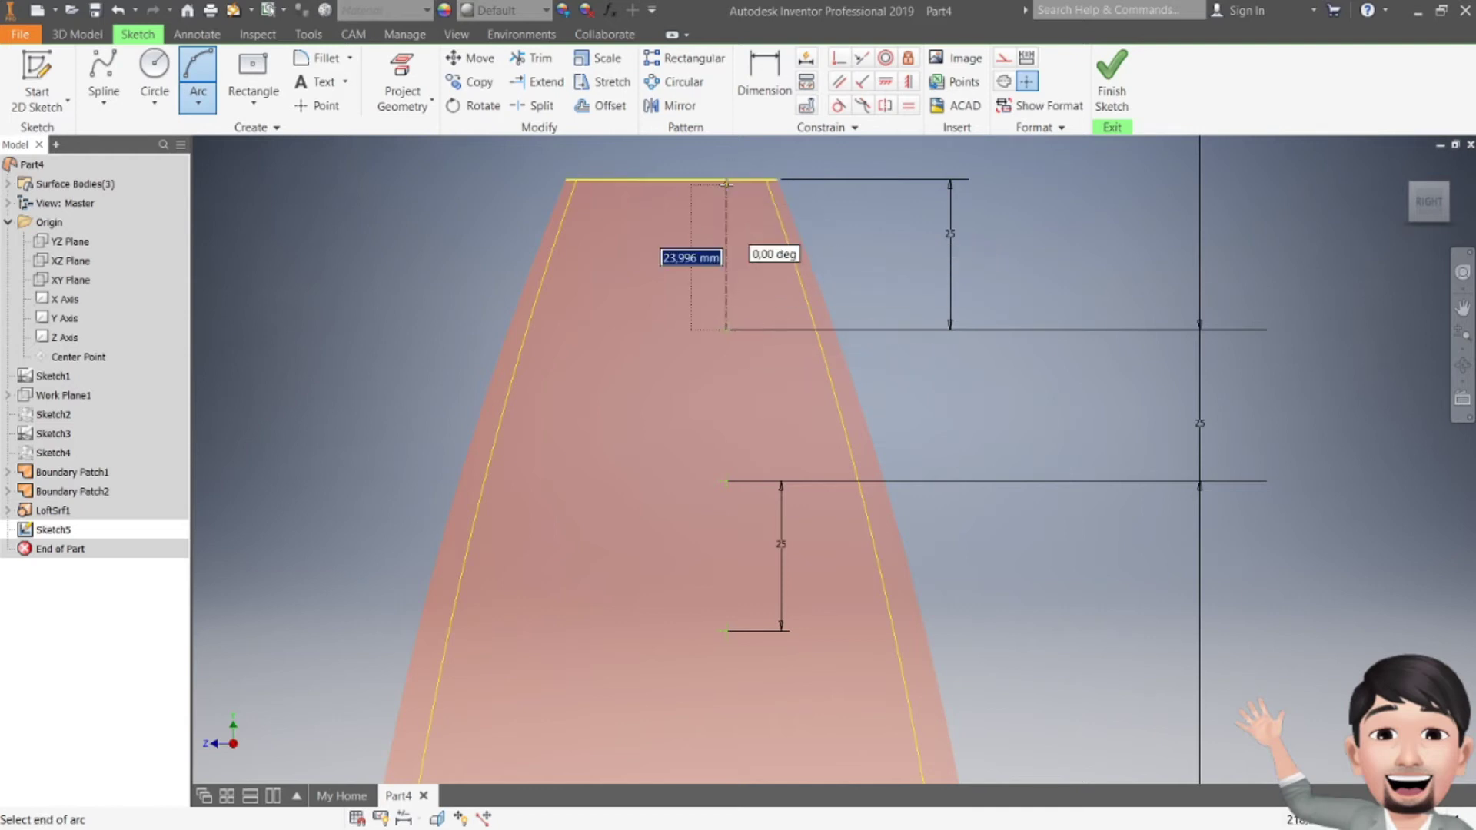
text(25)
key(Tab)
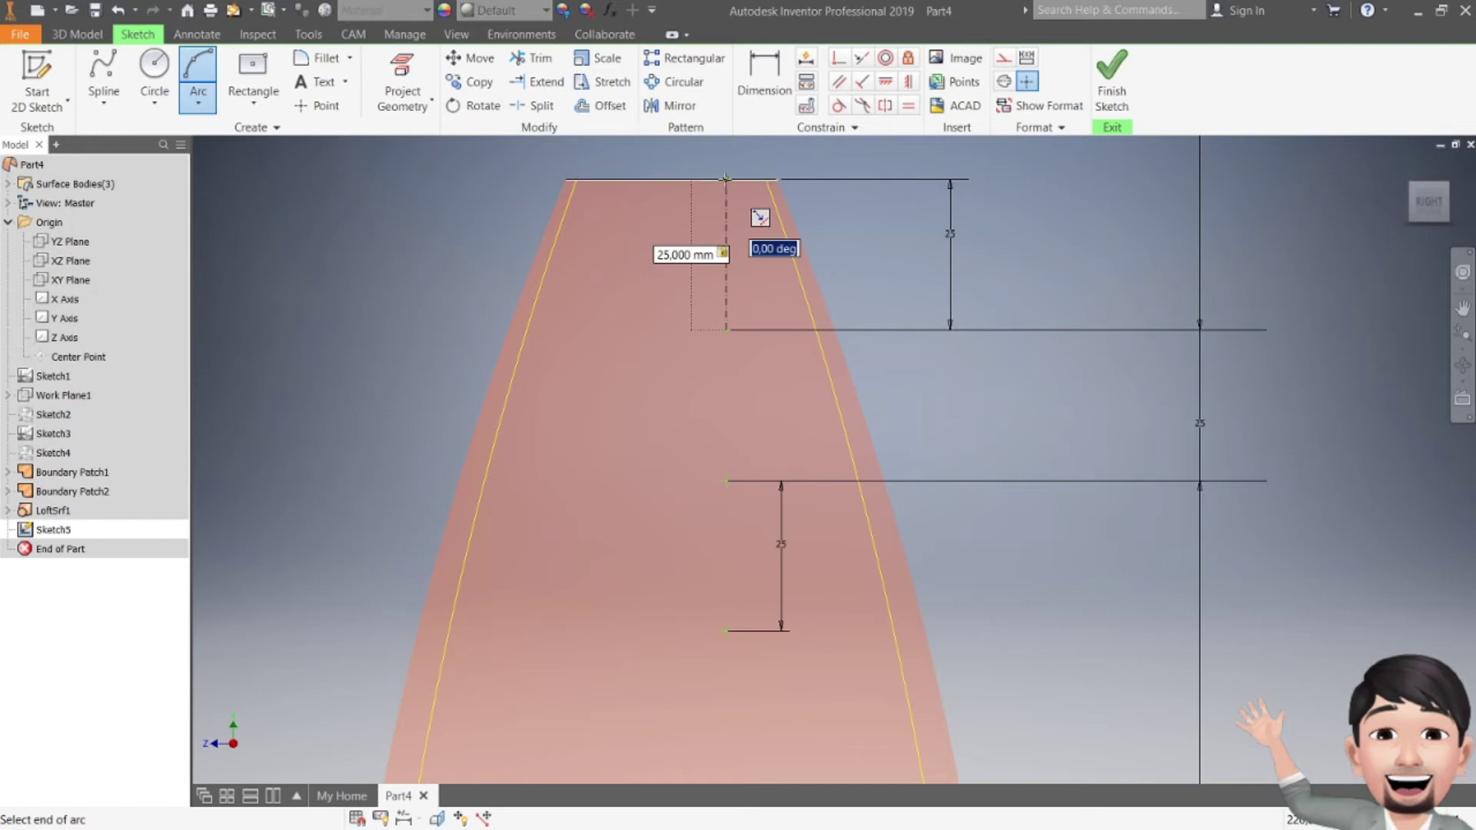
click(726, 179)
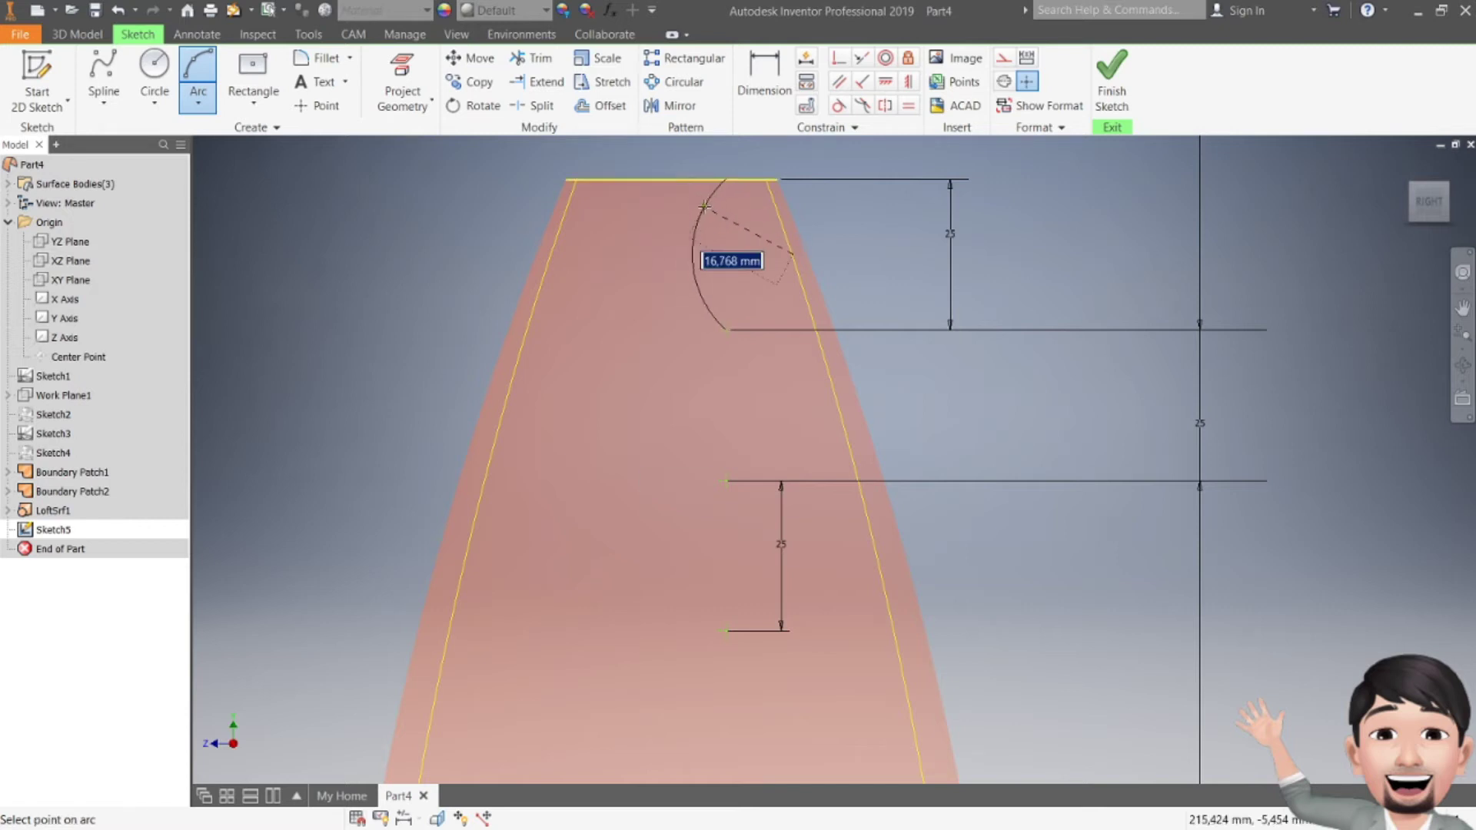
text(20)
key(Return)
key(Escape)
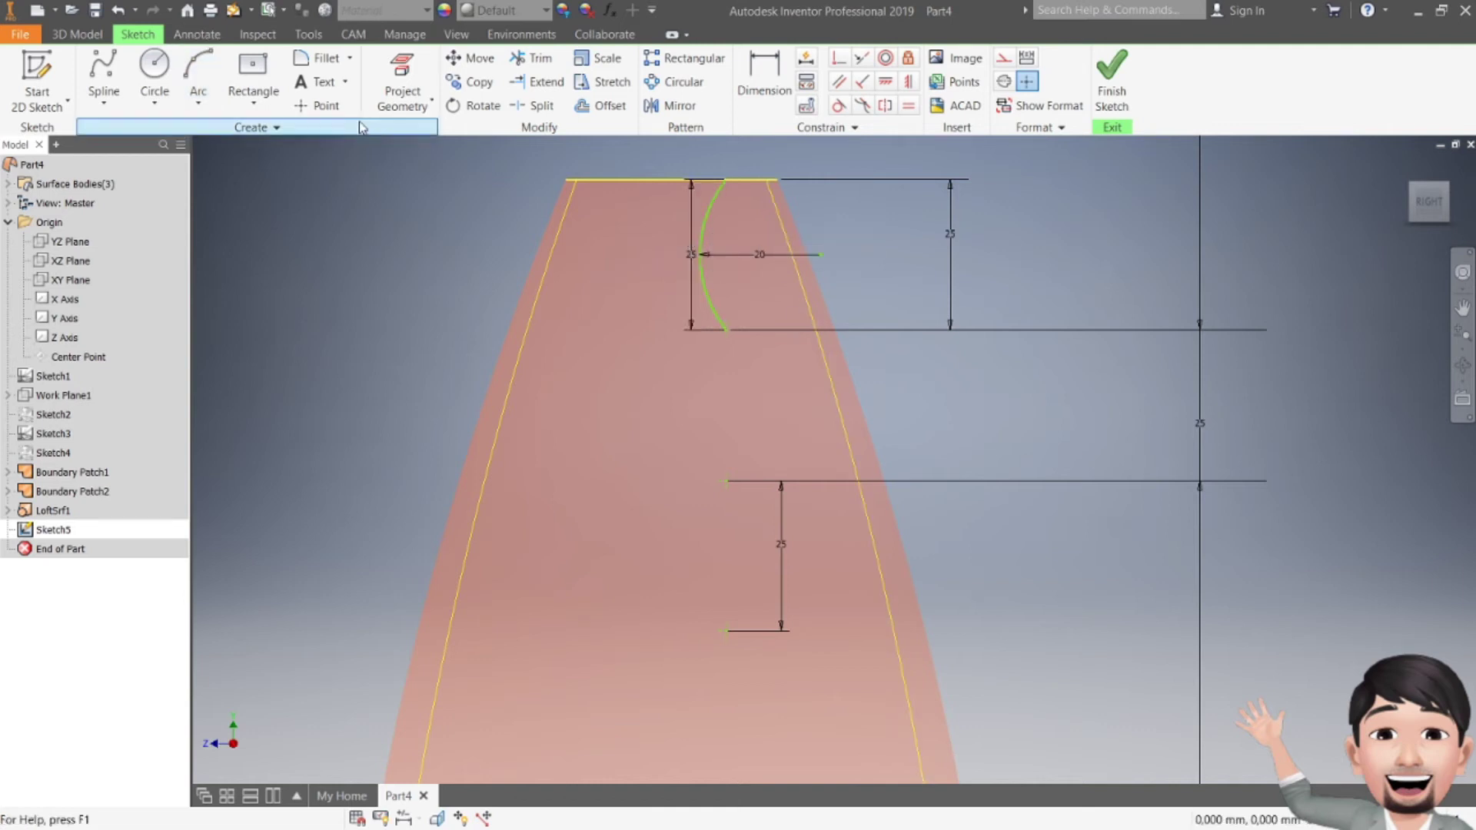
- Draw a three-point arc with a 20 mm radius between the uppermost and second sketch points
click(197, 81)
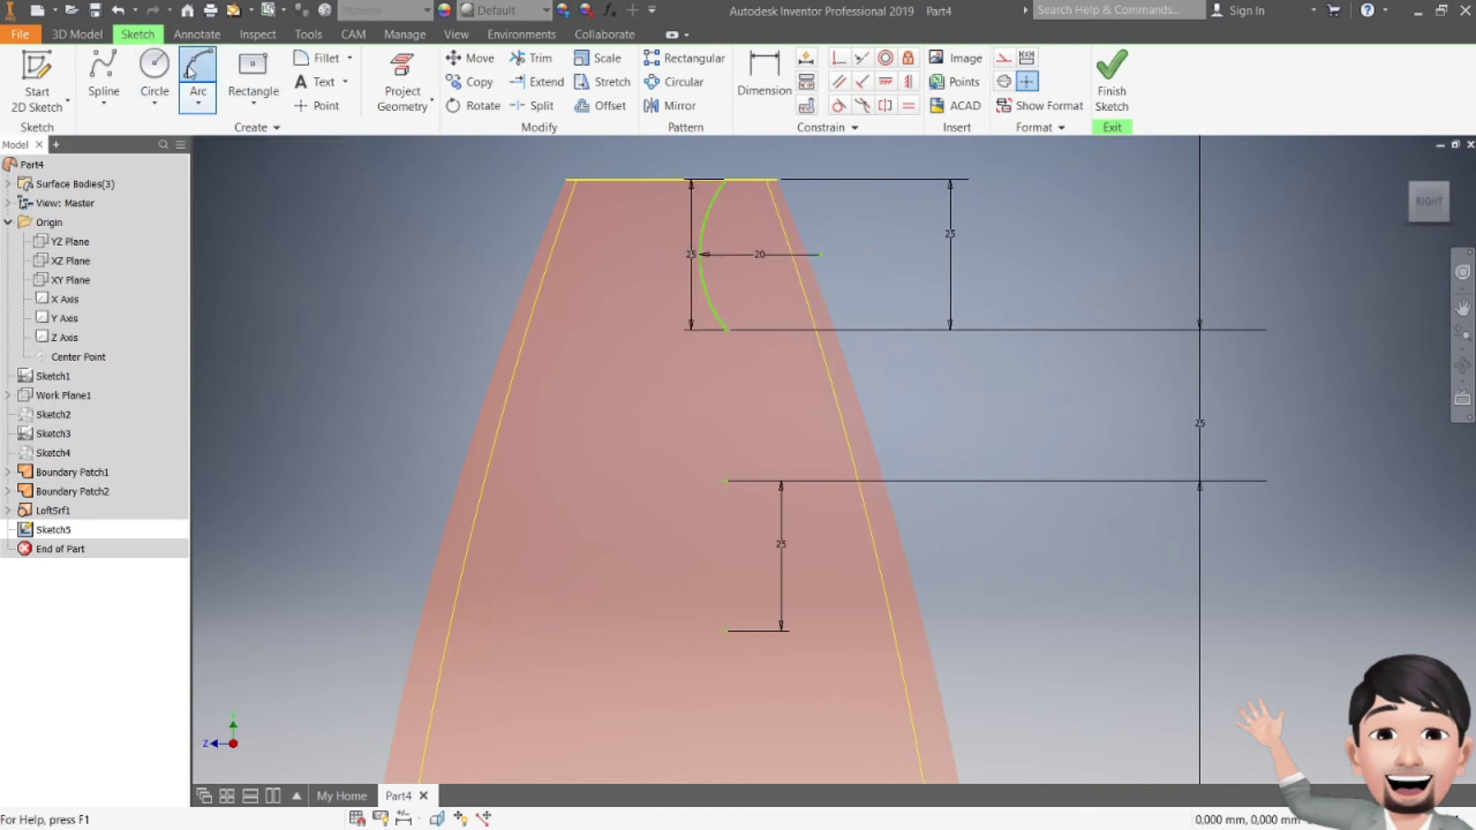
click(723, 329)
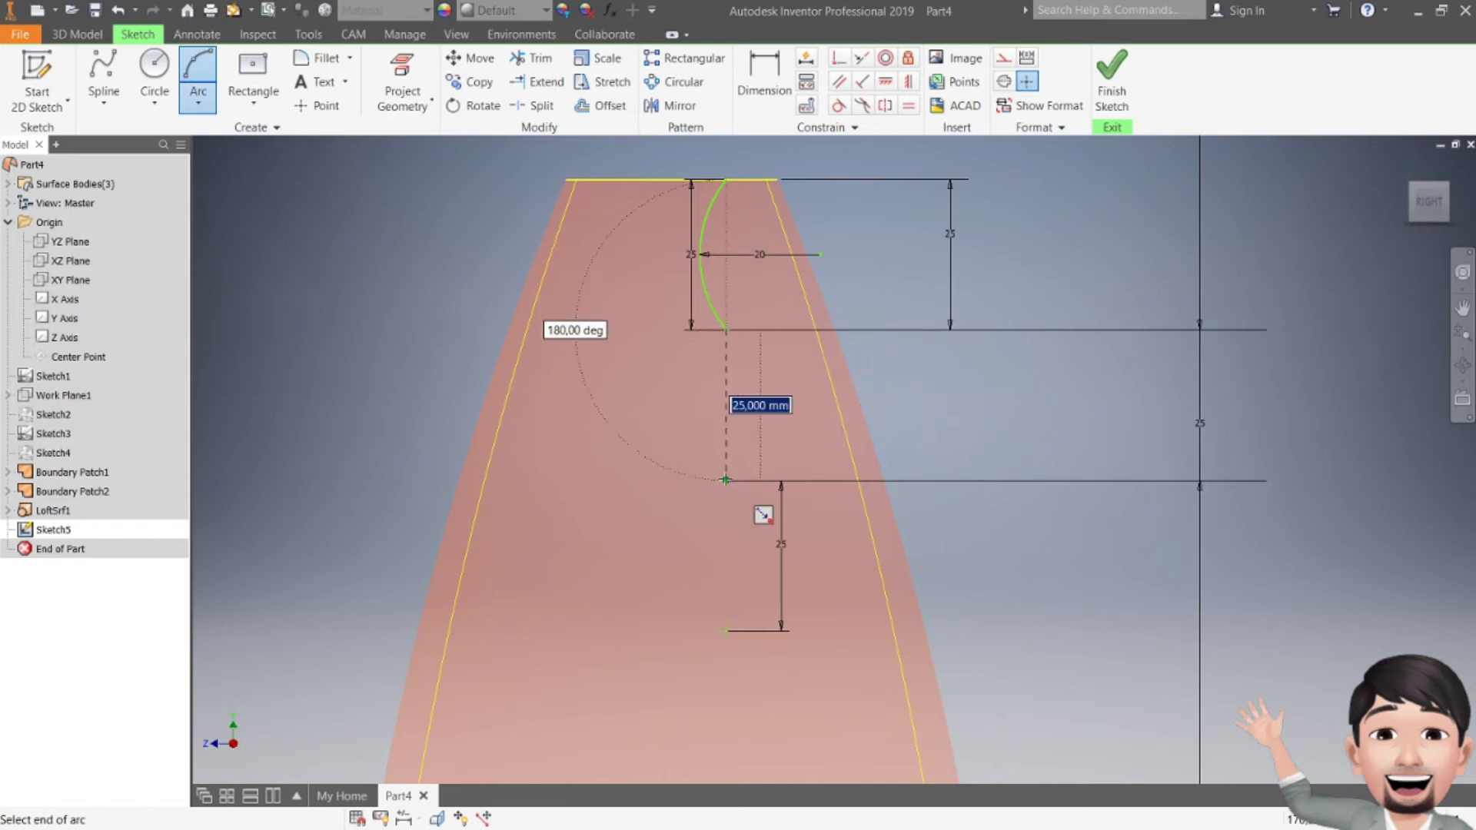
click(725, 480)
text(20)
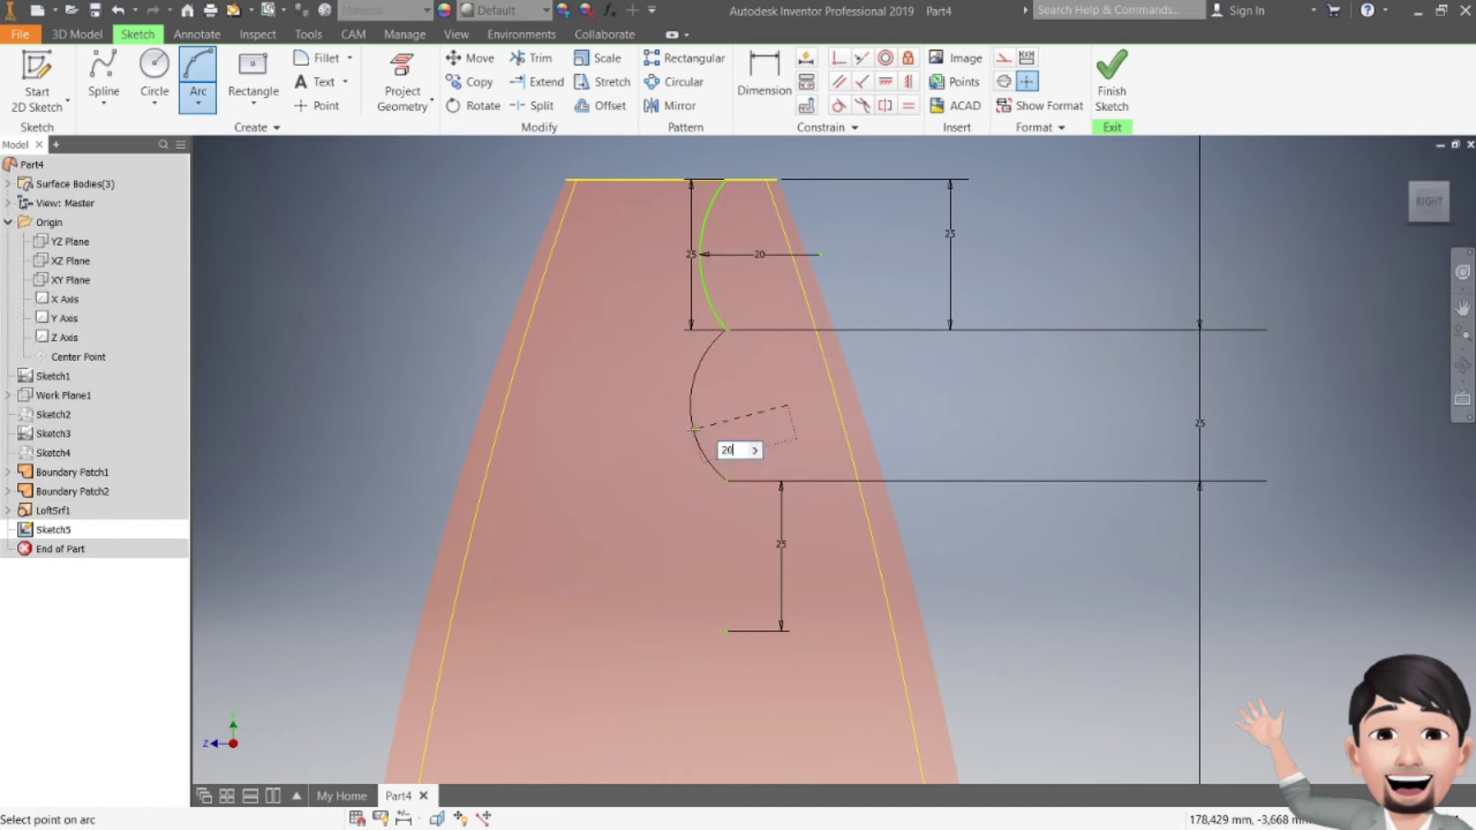
key(Return)
- Draw another three-point arc with a 20 mm radius from the second sketch point down to the lowest one
click(725, 480)
click(725, 631)
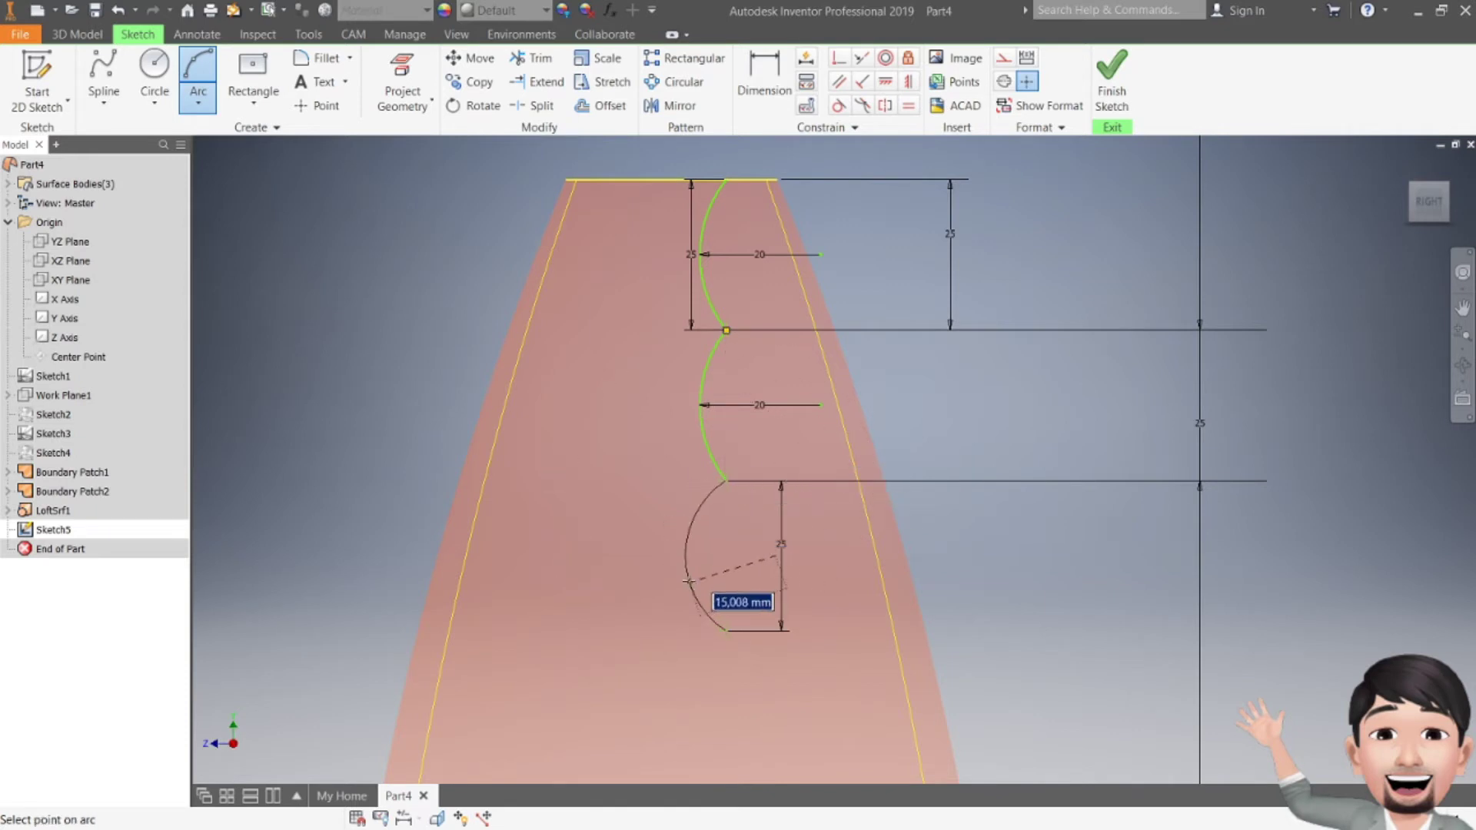
text(20)
key(Return)
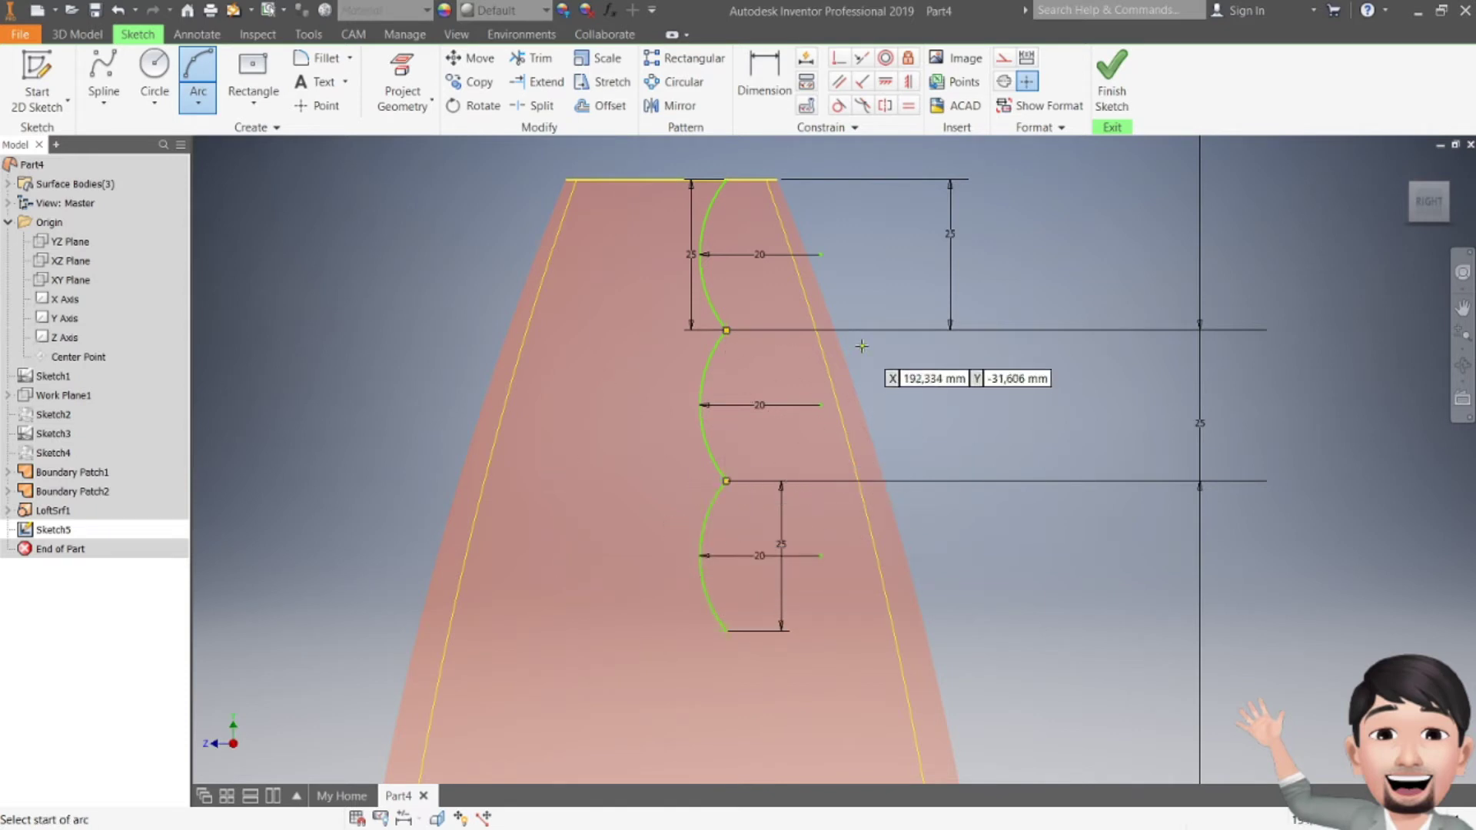
key(Escape)
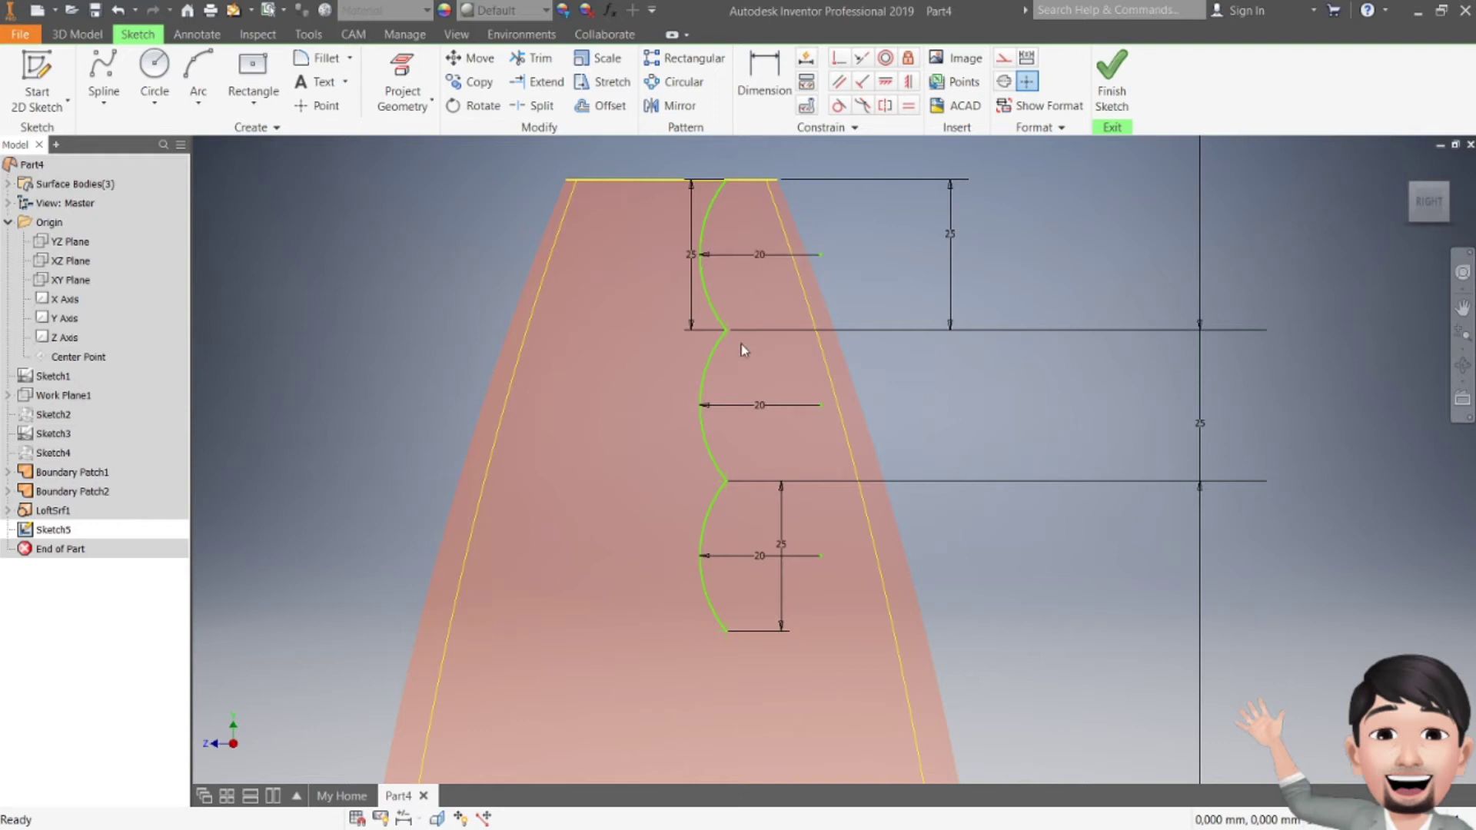
- Fillet the two corners where the three stacked arcs meet with a radius of 8 mm
scroll(739, 342, up, 5)
scroll(704, 310, down, 5)
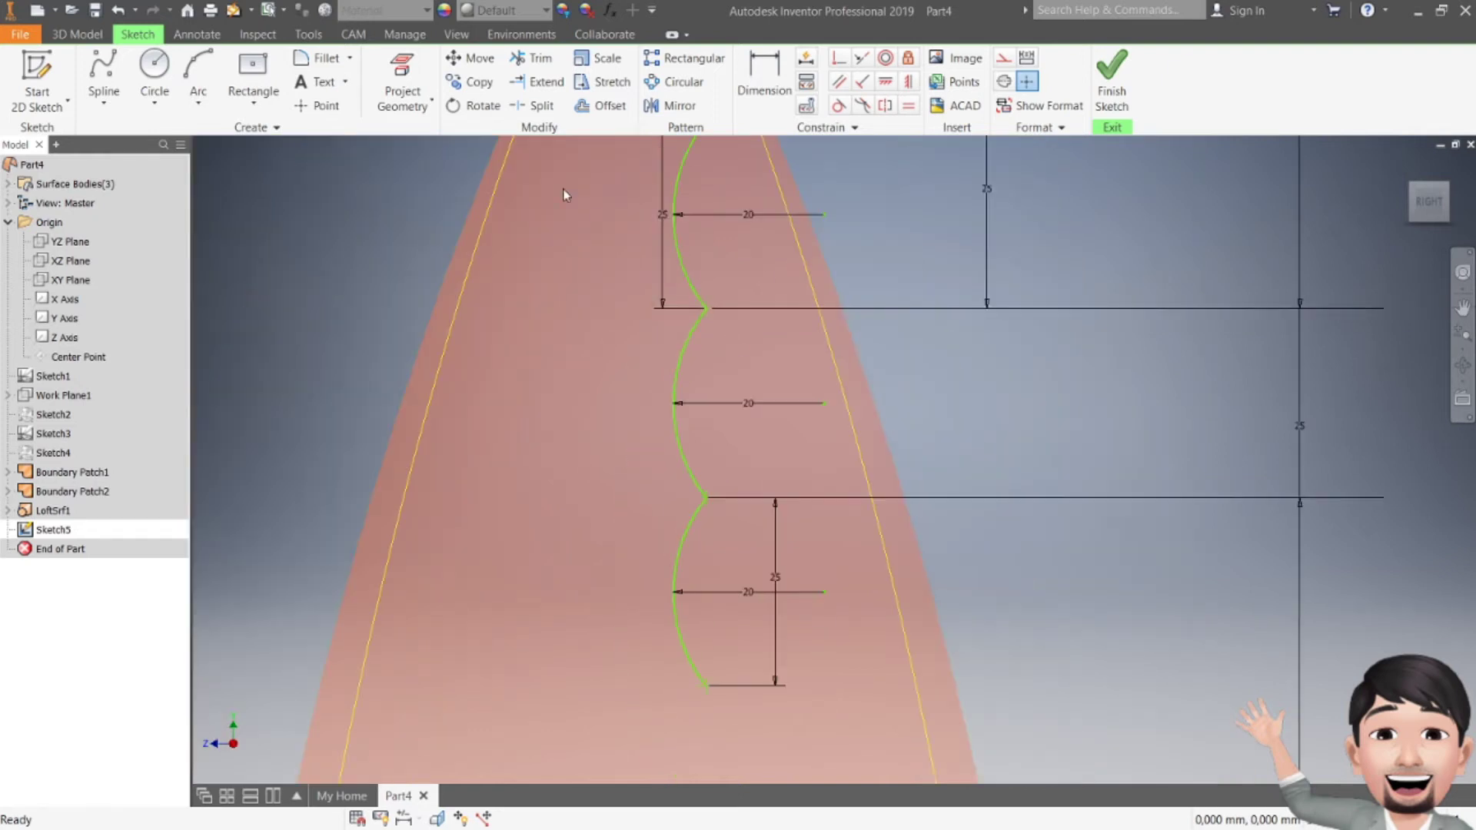
click(323, 59)
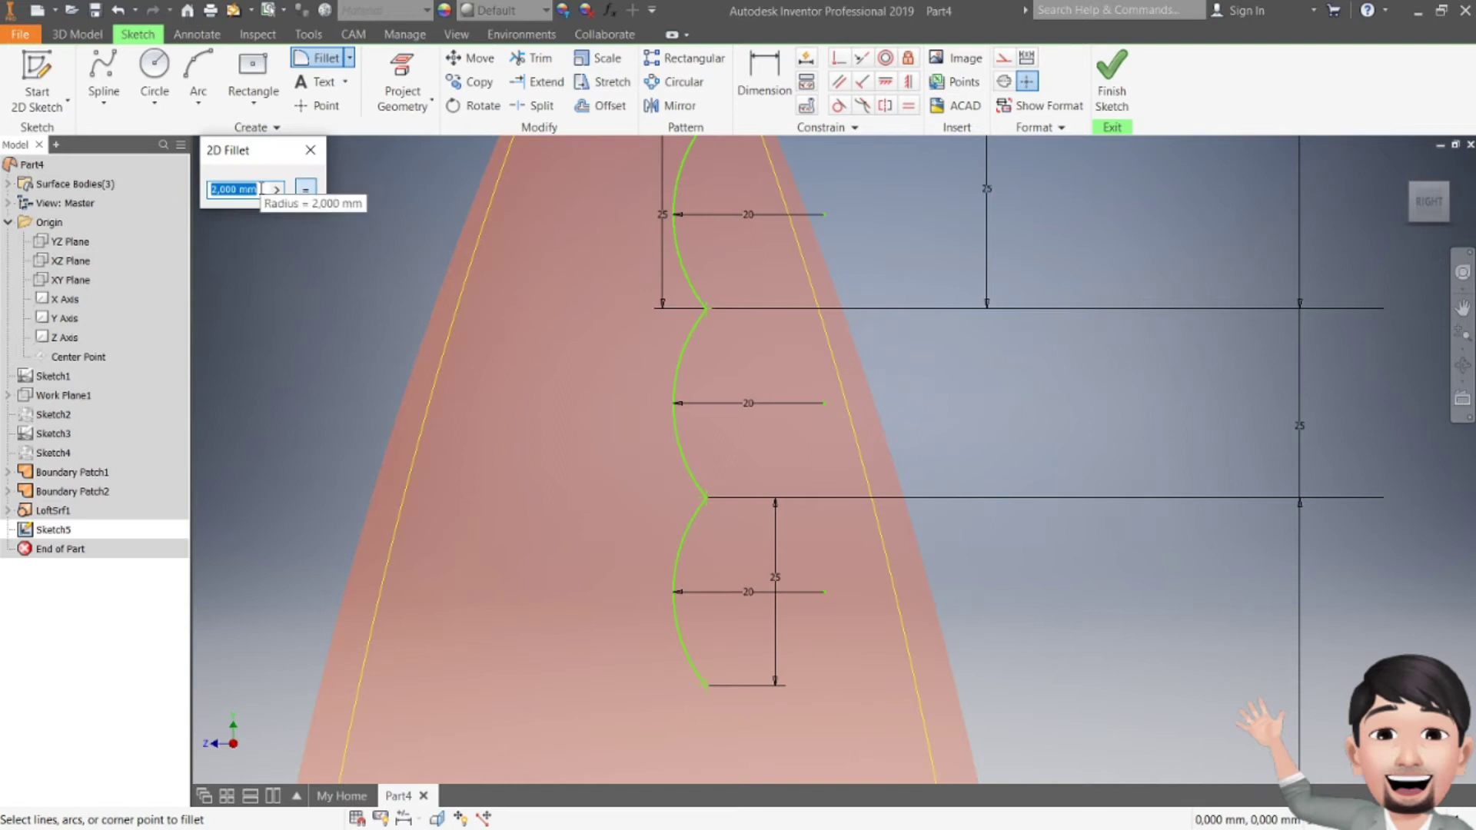
text(8)
click(696, 296)
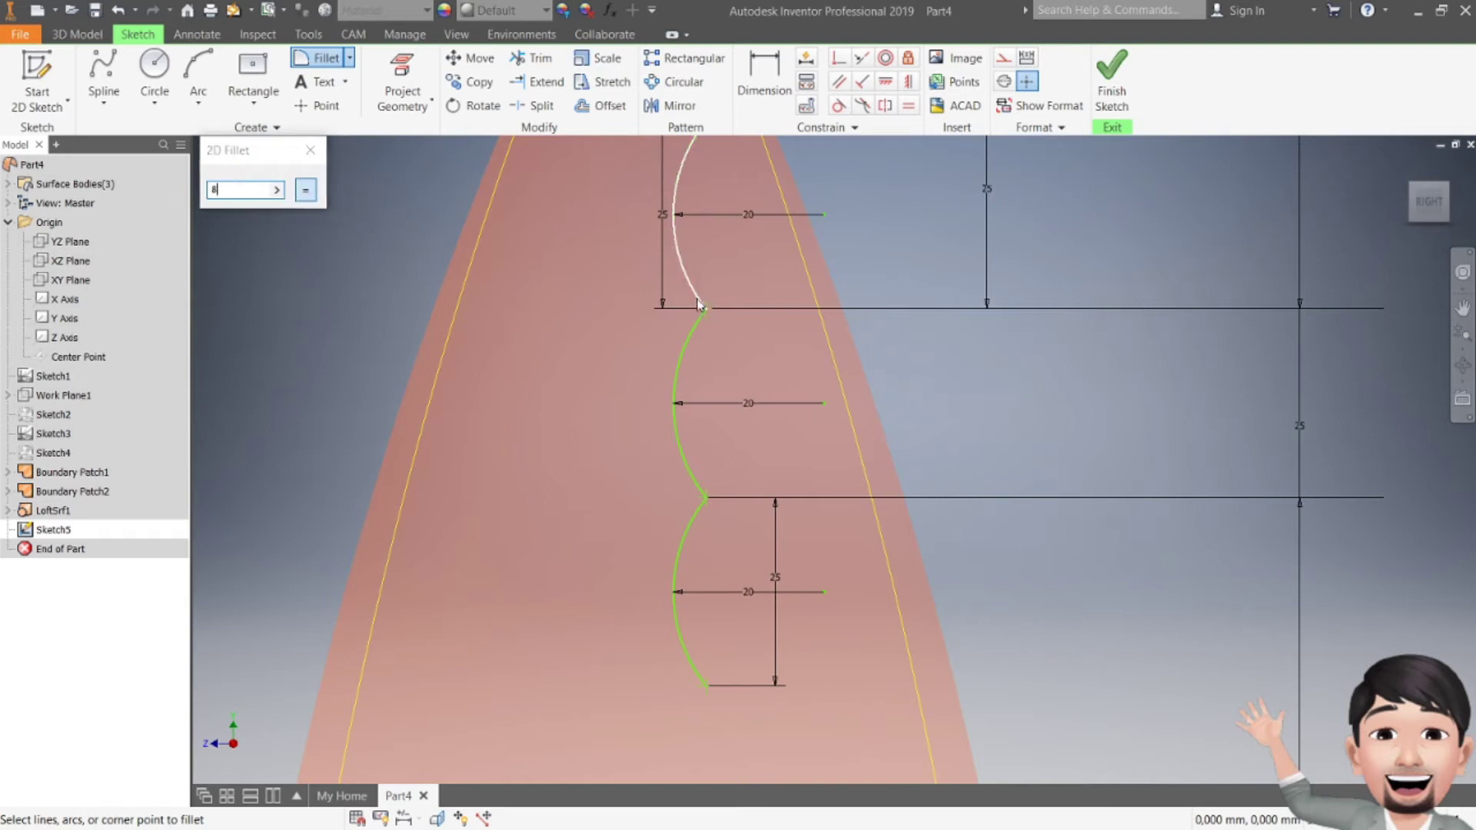
click(699, 320)
click(699, 481)
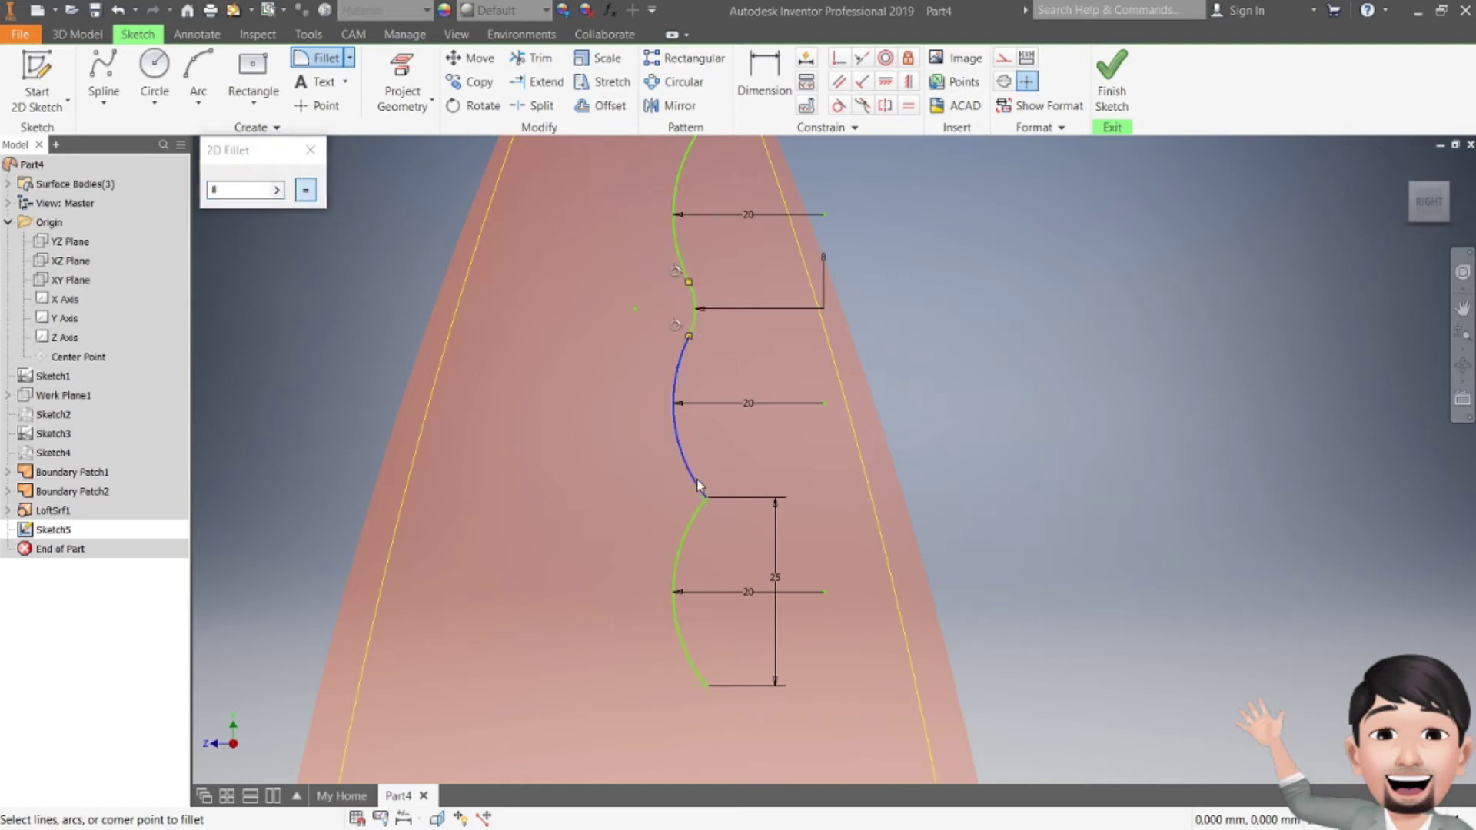
click(700, 523)
scroll(767, 489, down, 3)
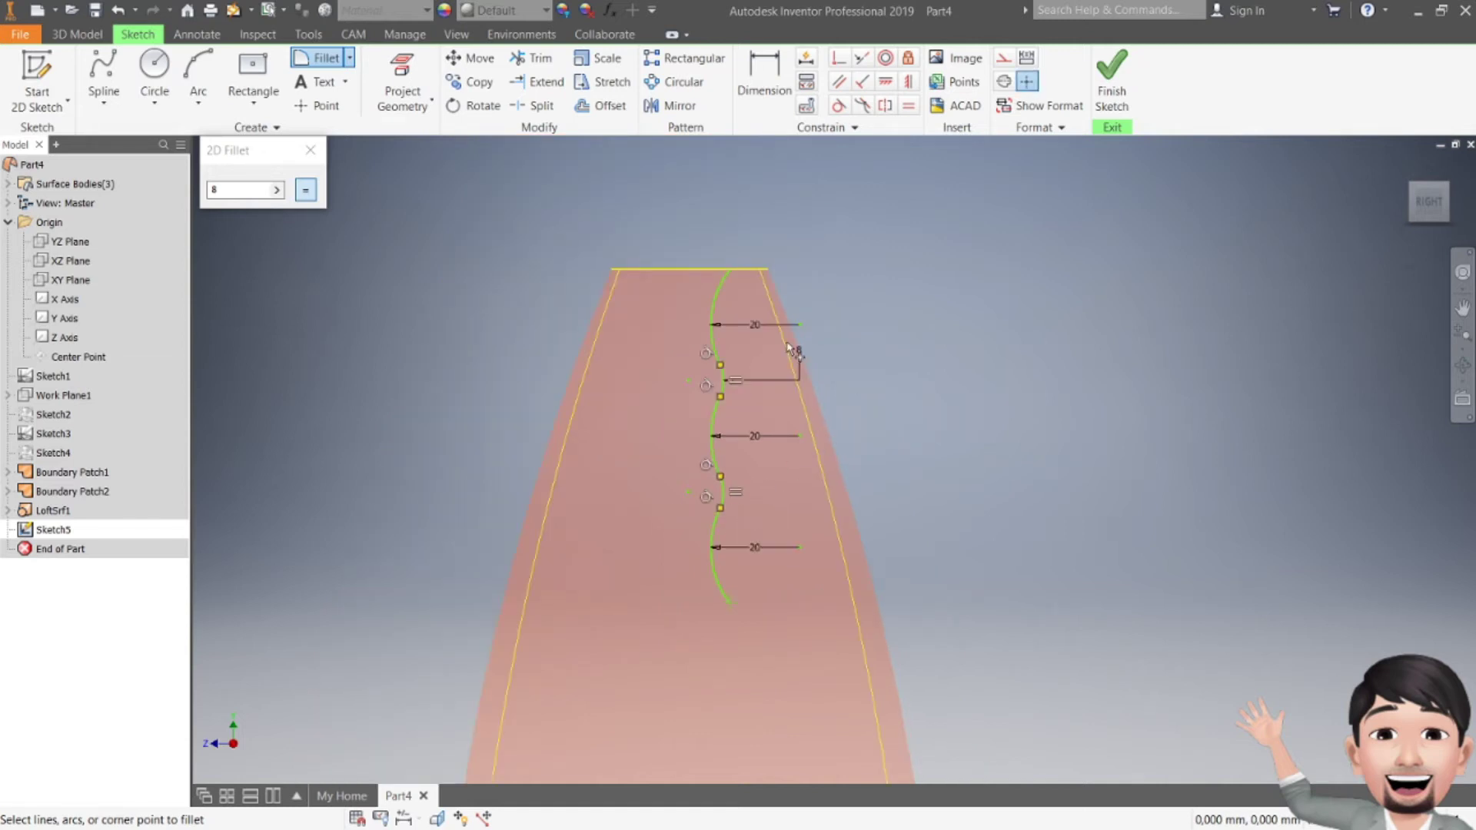
key(Escape)
- Draw a control-vertex spline from the lowest arc's end, sloping down and outward past the loft's side edge
middle_drag(890, 461, 943, 357)
middle_drag(939, 475, 942, 359)
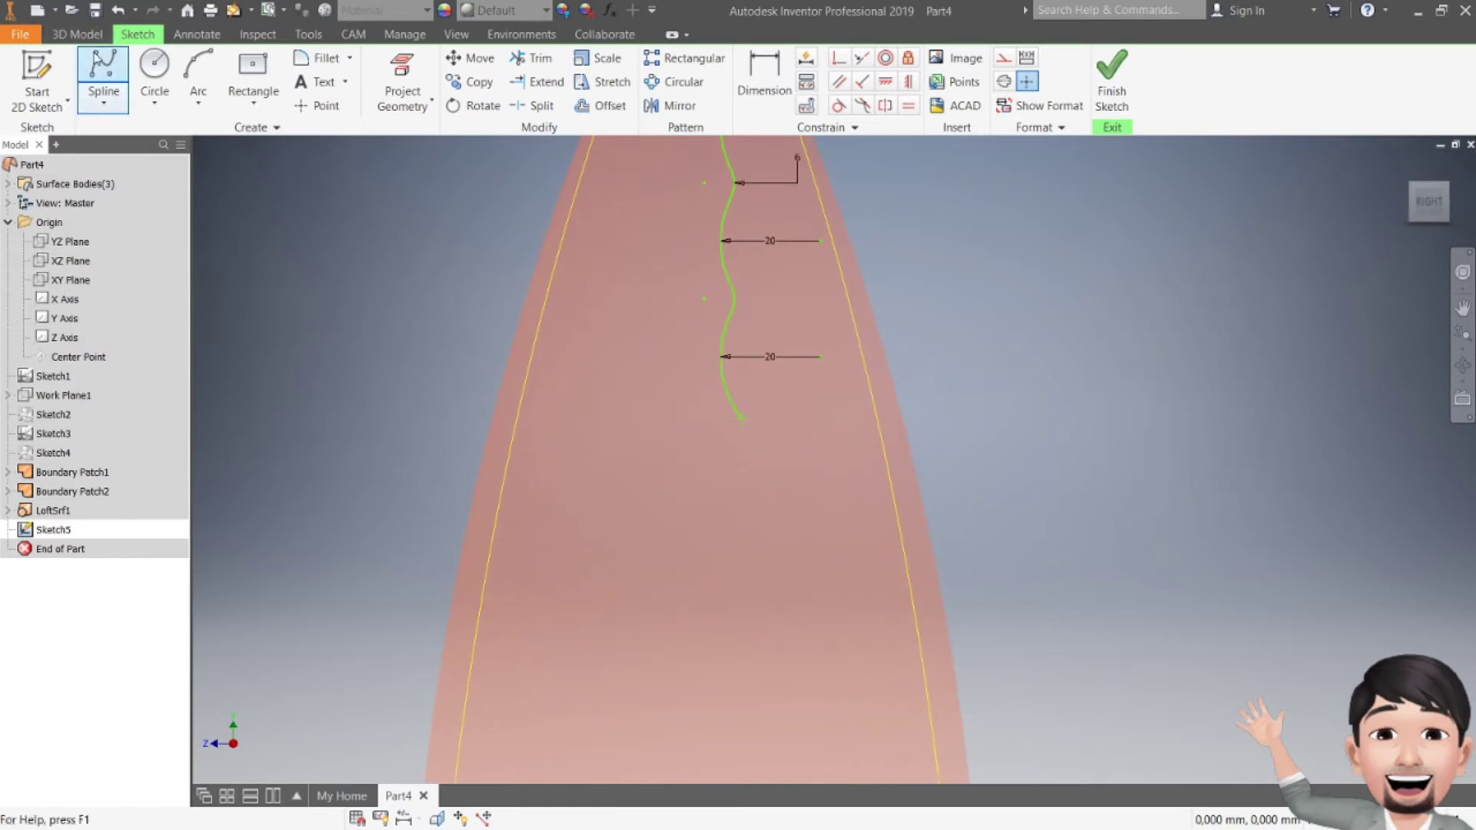
click(103, 77)
scroll(682, 298, down, 3)
scroll(695, 319, up, 3)
scroll(788, 354, down, 5)
scroll(732, 348, up, 5)
click(668, 356)
click(713, 412)
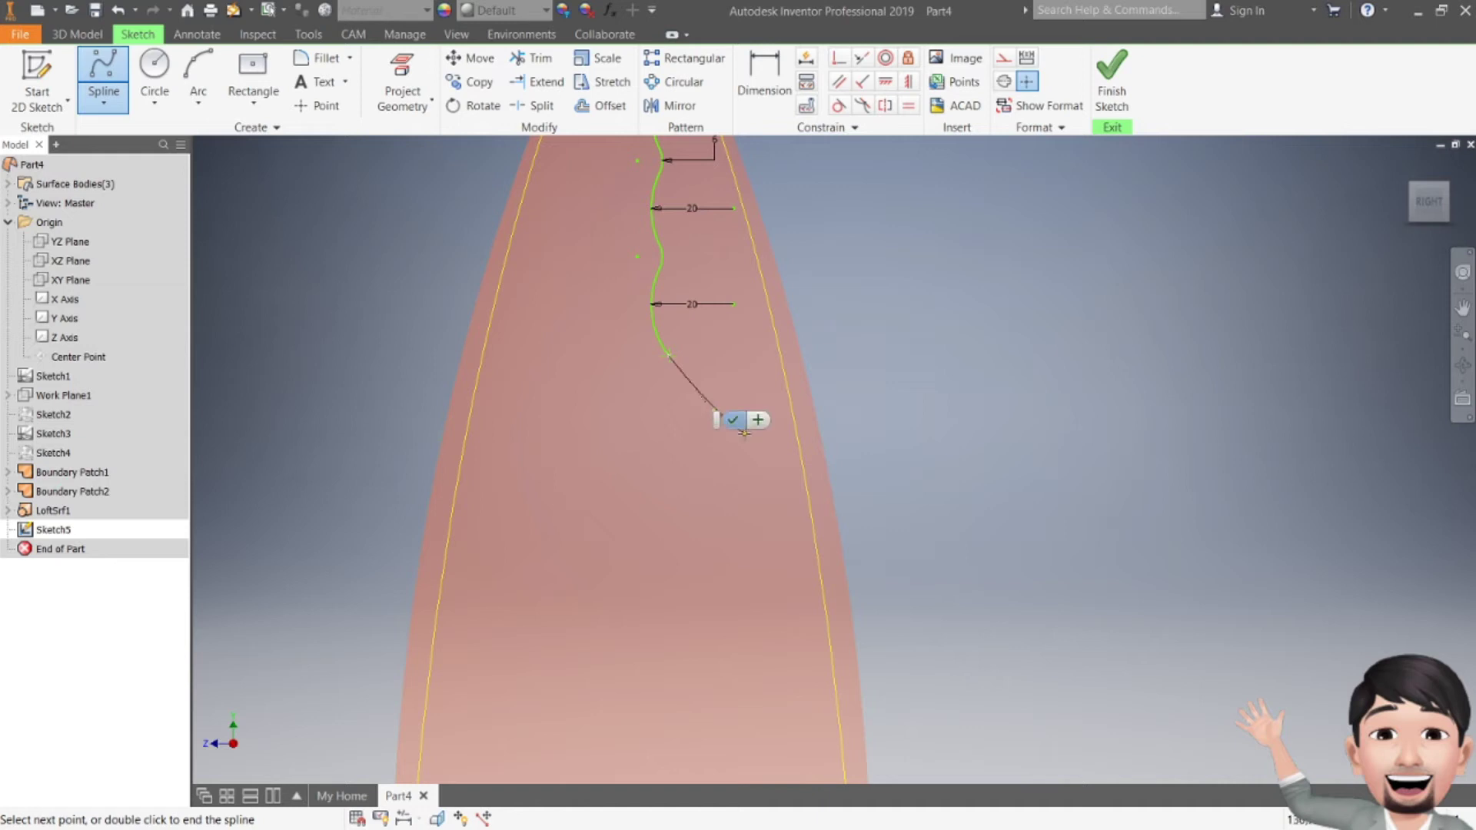
click(773, 439)
click(823, 514)
middle_drag(837, 569, 834, 394)
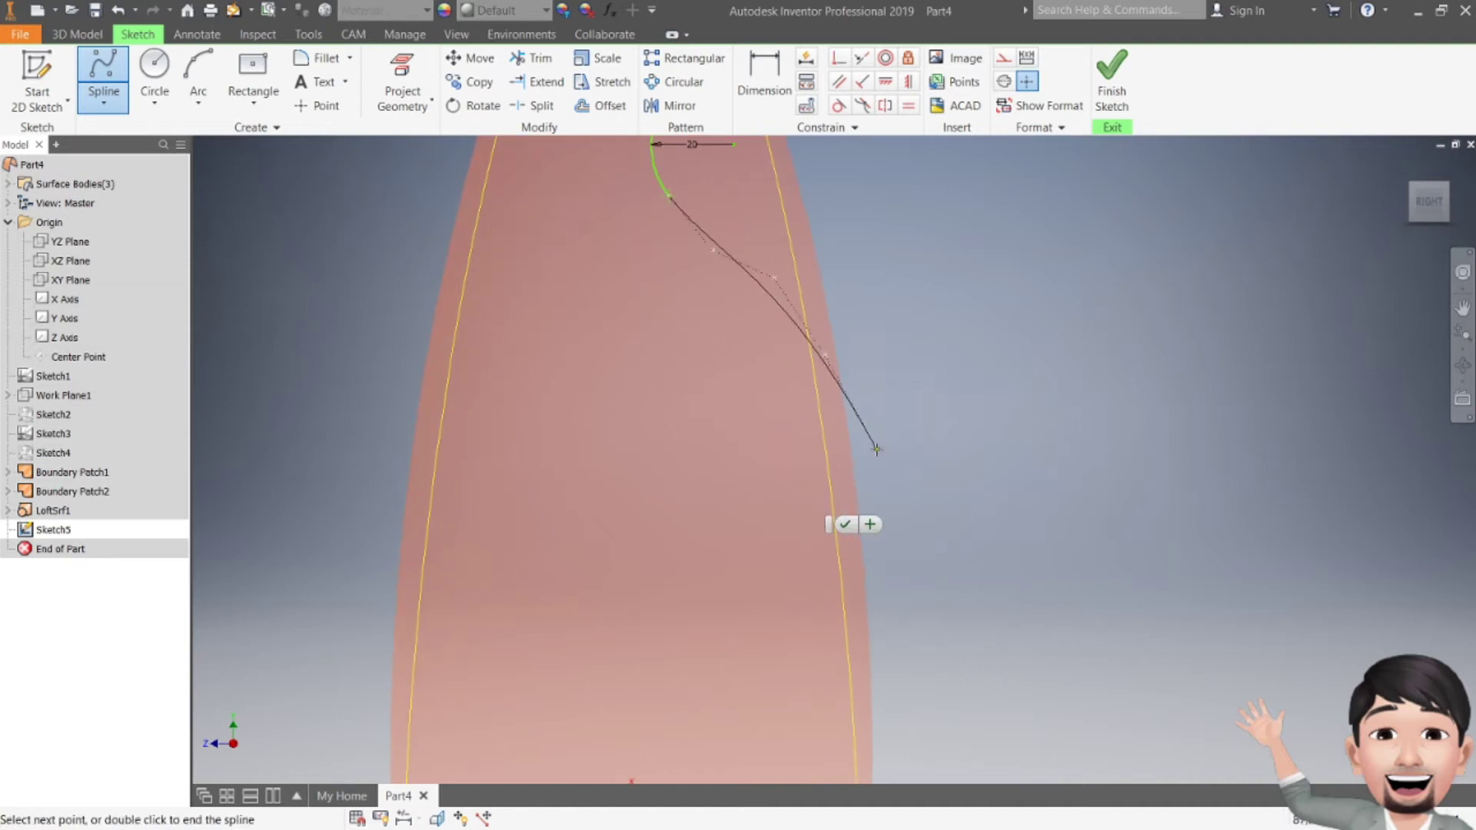
click(880, 468)
click(898, 478)
scroll(921, 389, down, 5)
- Reshape the spline into a smooth S-curve by moving its control vertices and end point, and finish the sketch
middle_drag(924, 391, 904, 469)
mouse_move(885, 358)
middle_down()
mouse_move(851, 442)
mouse_move(814, 215)
middle_up()
scroll(836, 444, up, 3)
scroll(852, 399, down, 2)
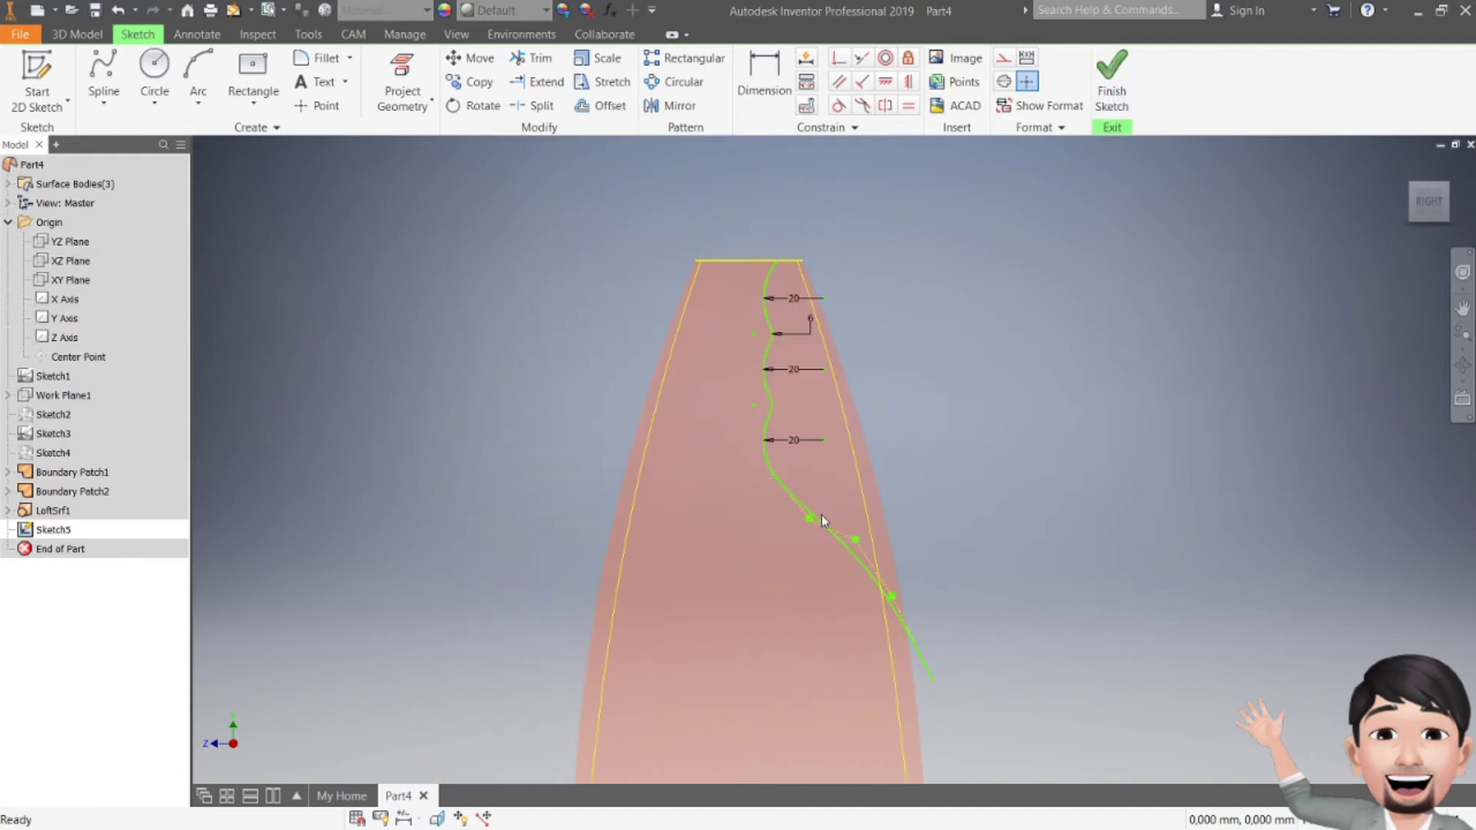
drag(858, 546, 881, 512)
middle_drag(919, 569, 929, 497)
drag(904, 549, 893, 561)
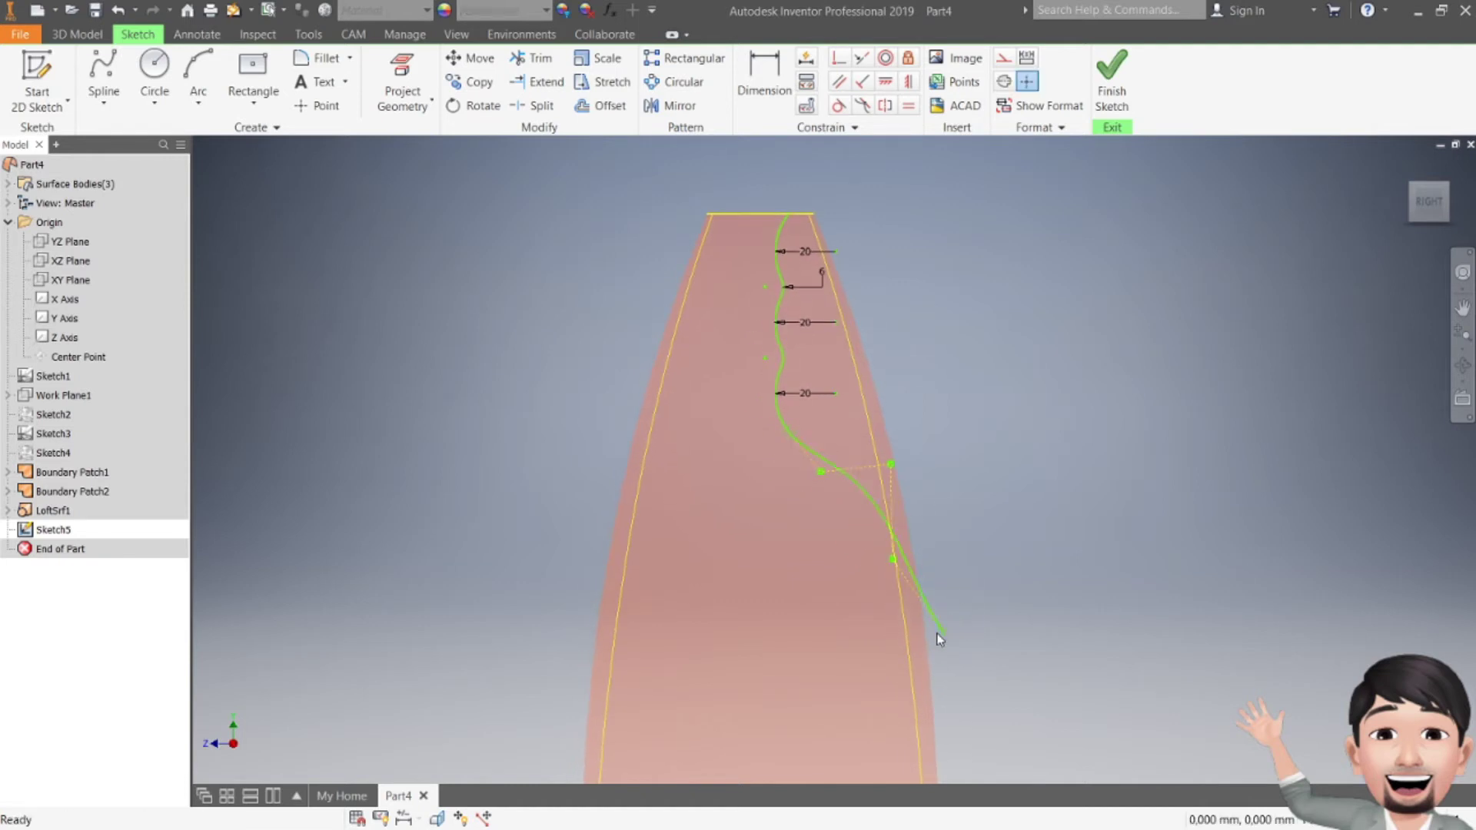
drag(945, 640, 944, 647)
scroll(795, 196, up, 4)
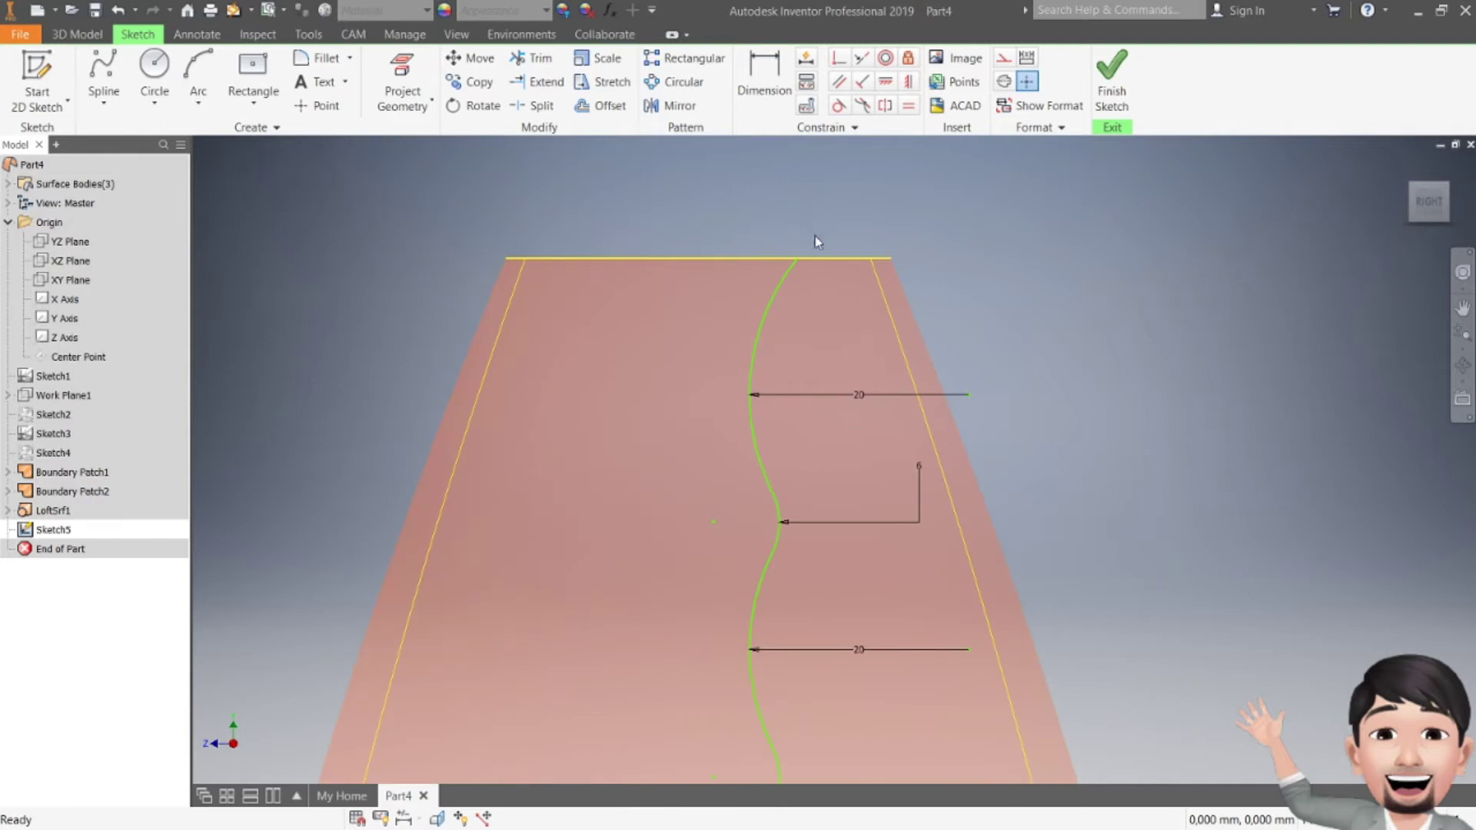
scroll(816, 243, up, 3)
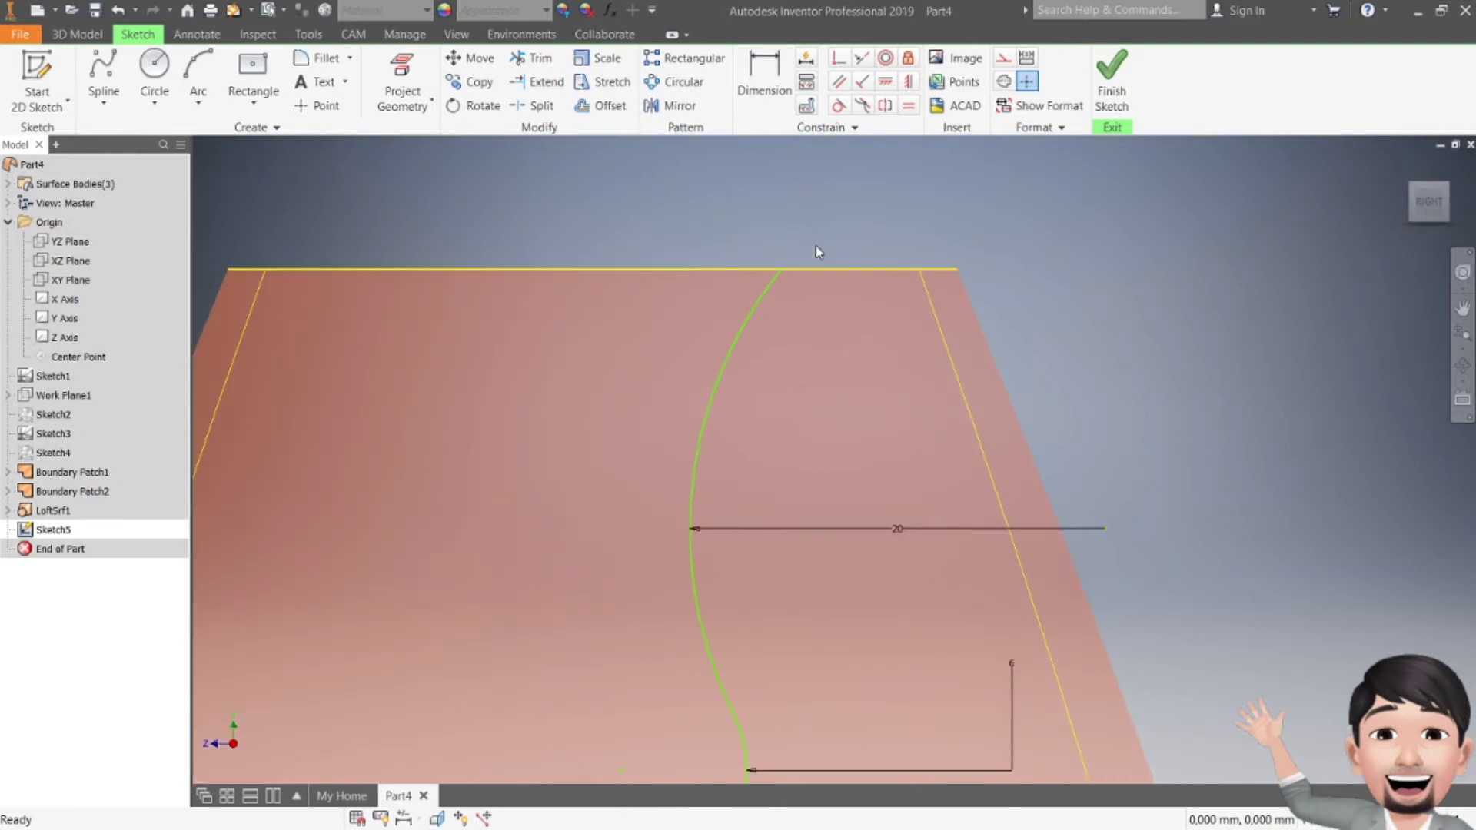
click(1104, 95)
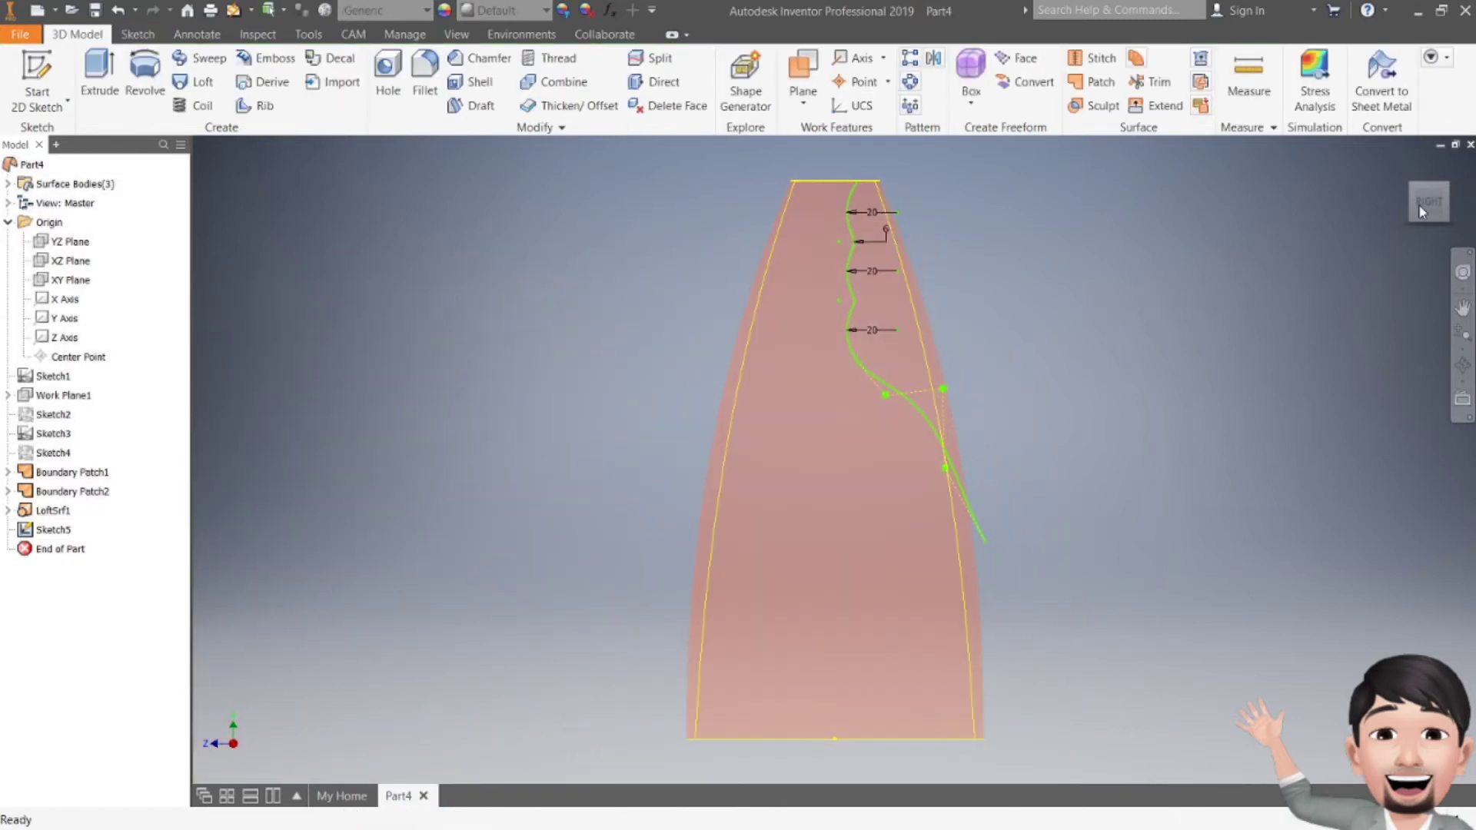
- Extrude the wavy profile as a surface symmetrically over 176.25 mm so that it crosses the whole loft
shift+middle_drag(846, 459, 917, 373)
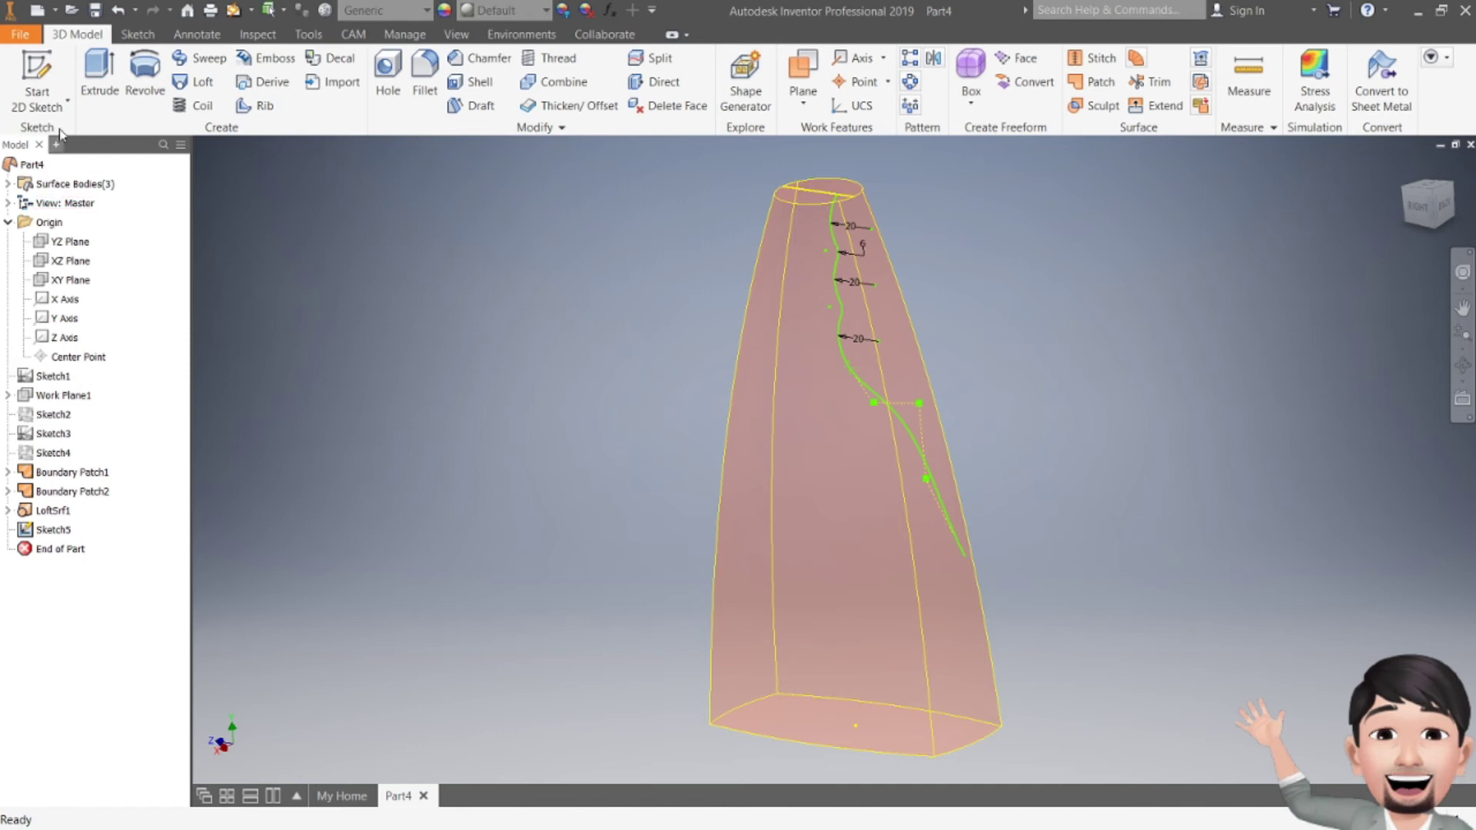
click(99, 75)
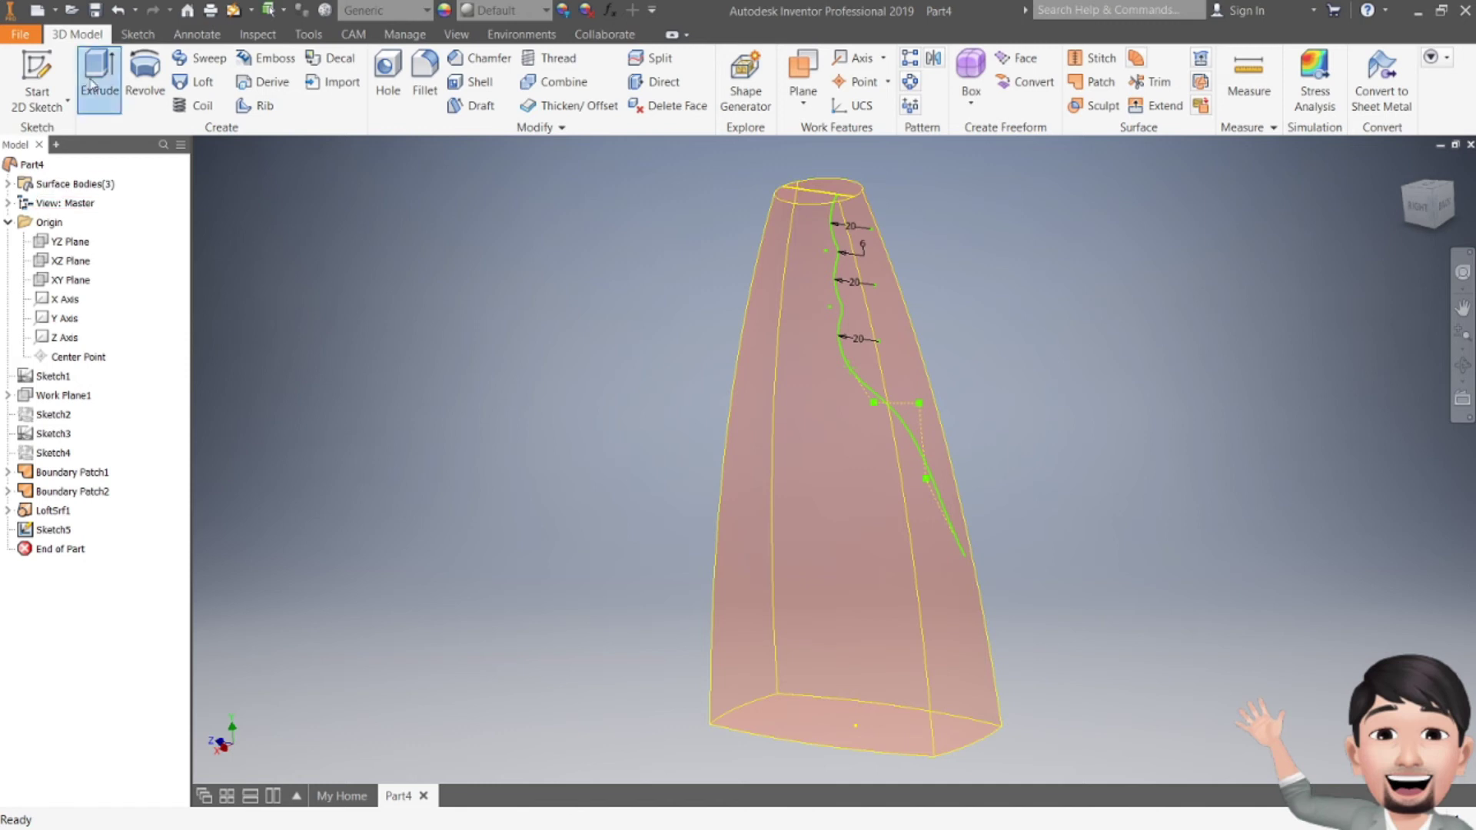
click(840, 278)
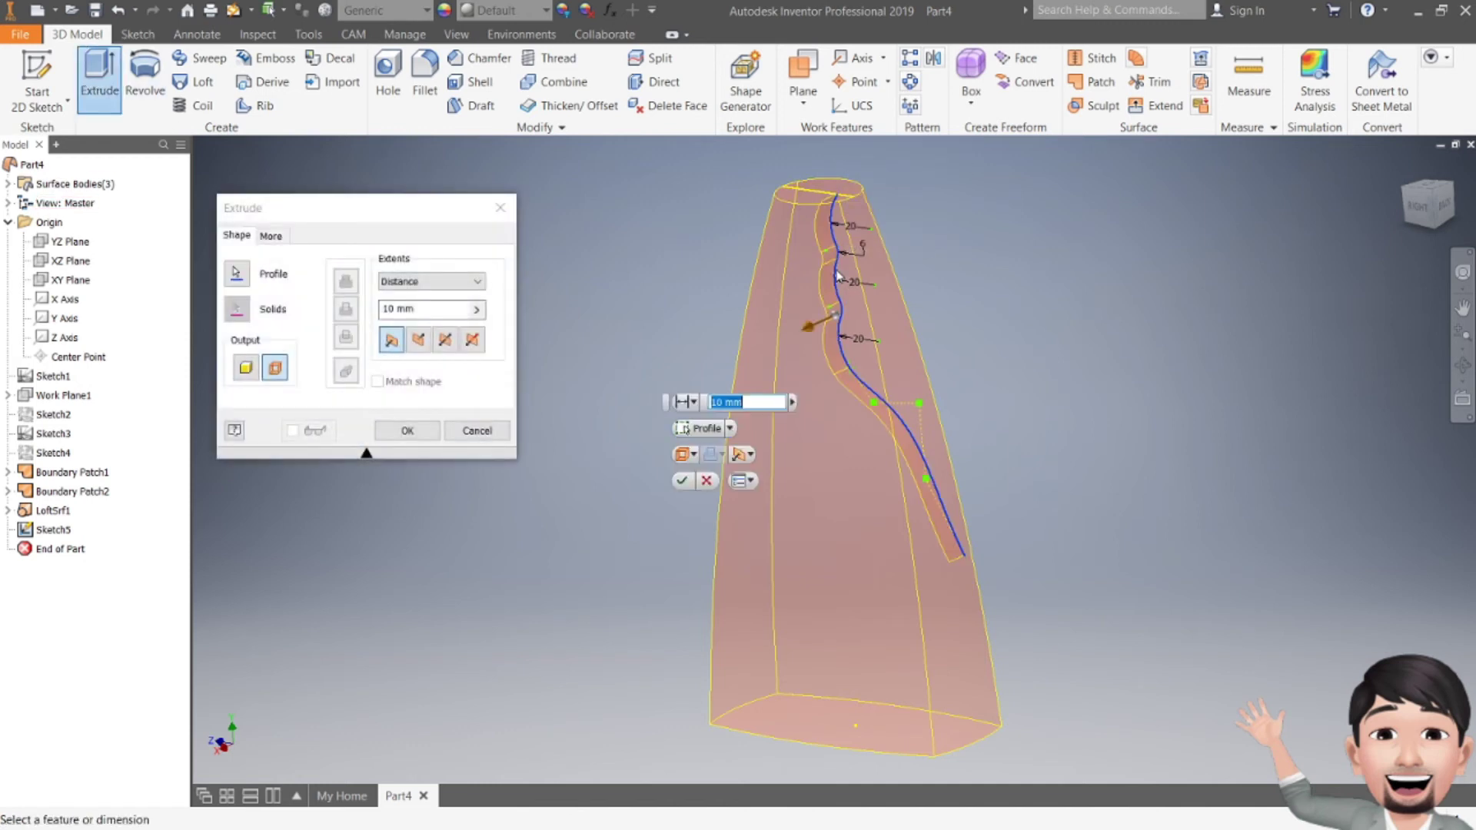
click(444, 341)
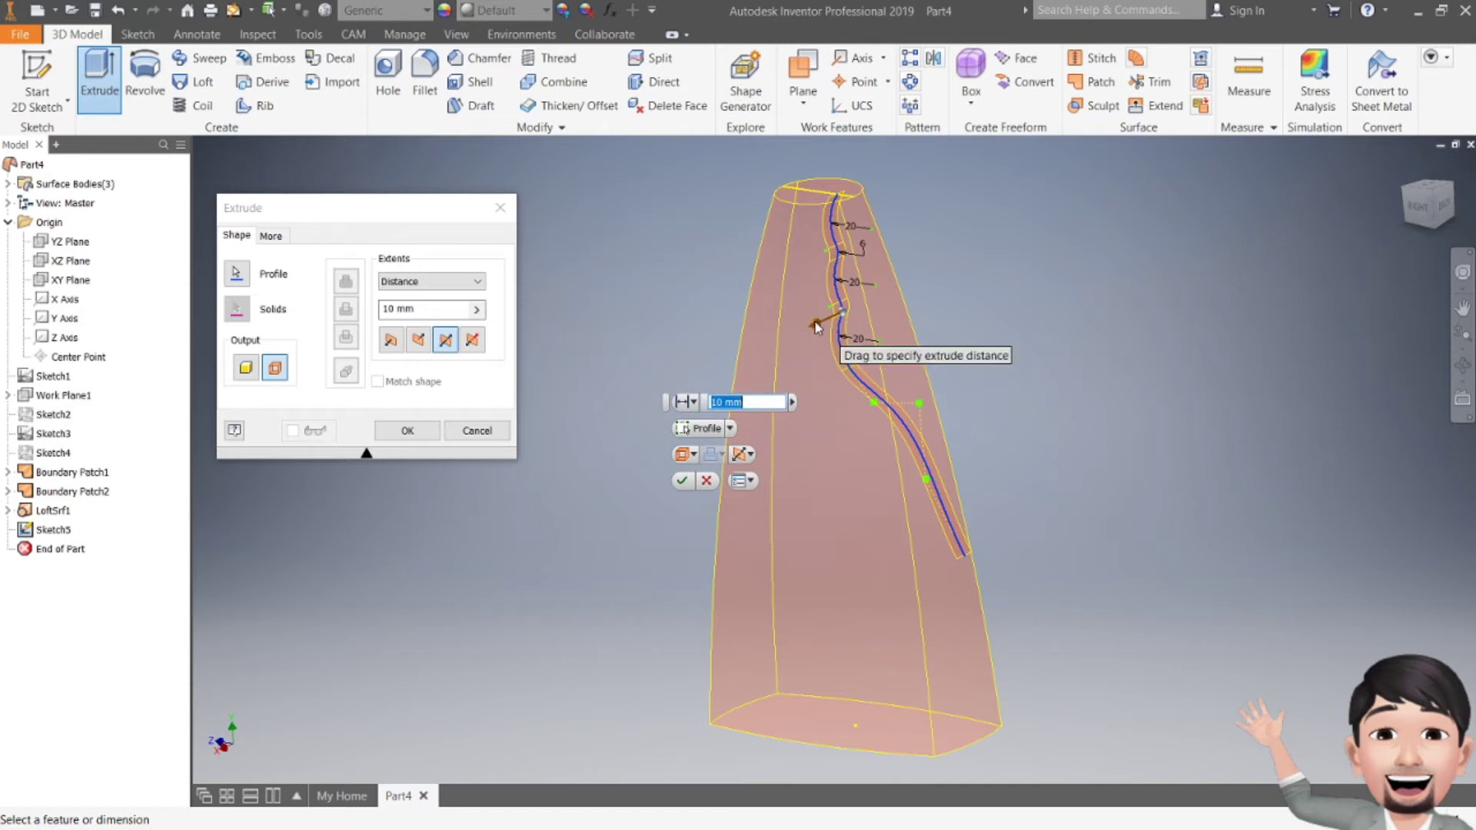
drag(817, 327, 689, 379)
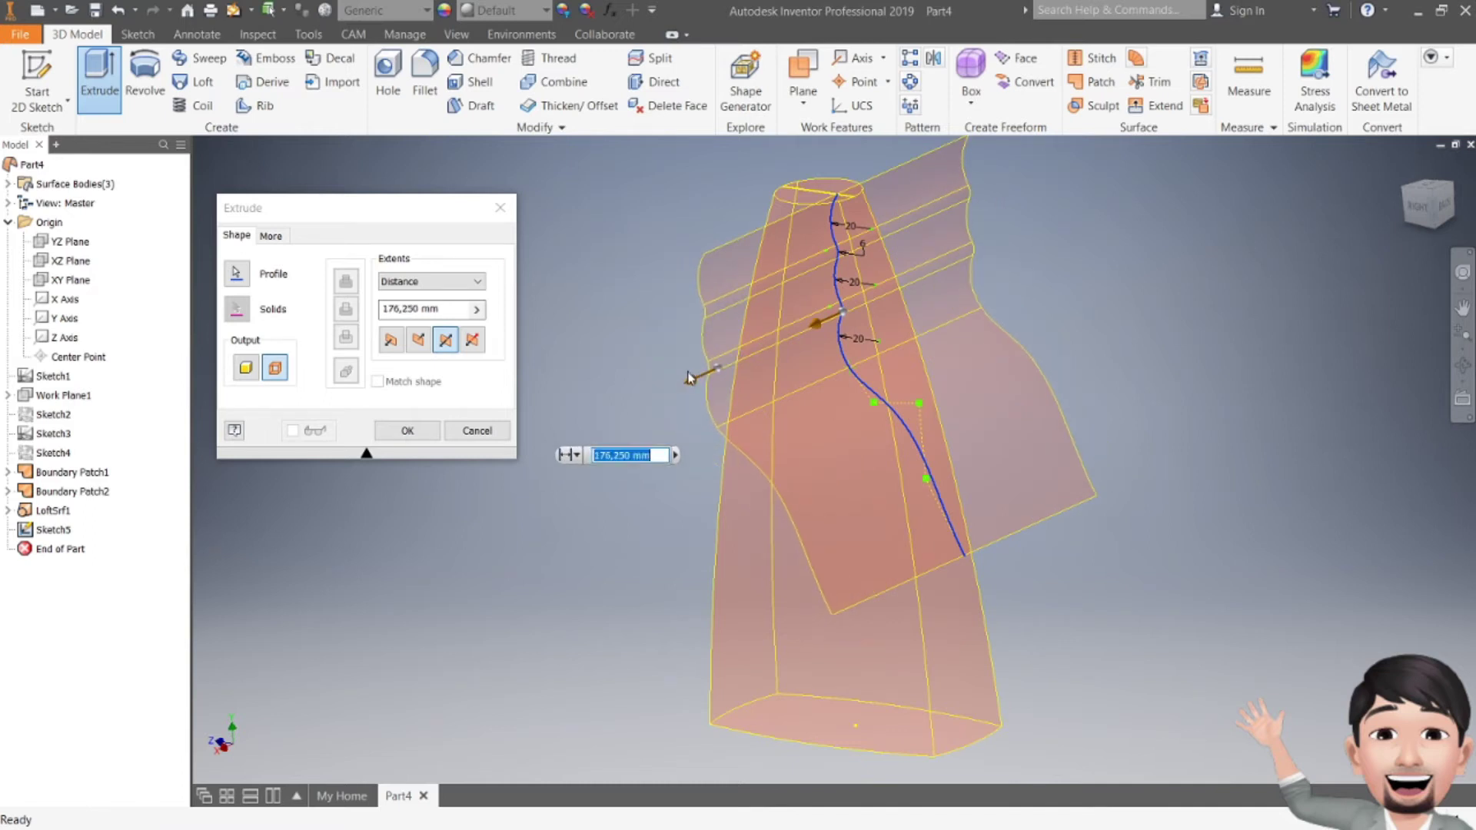
click(1440, 212)
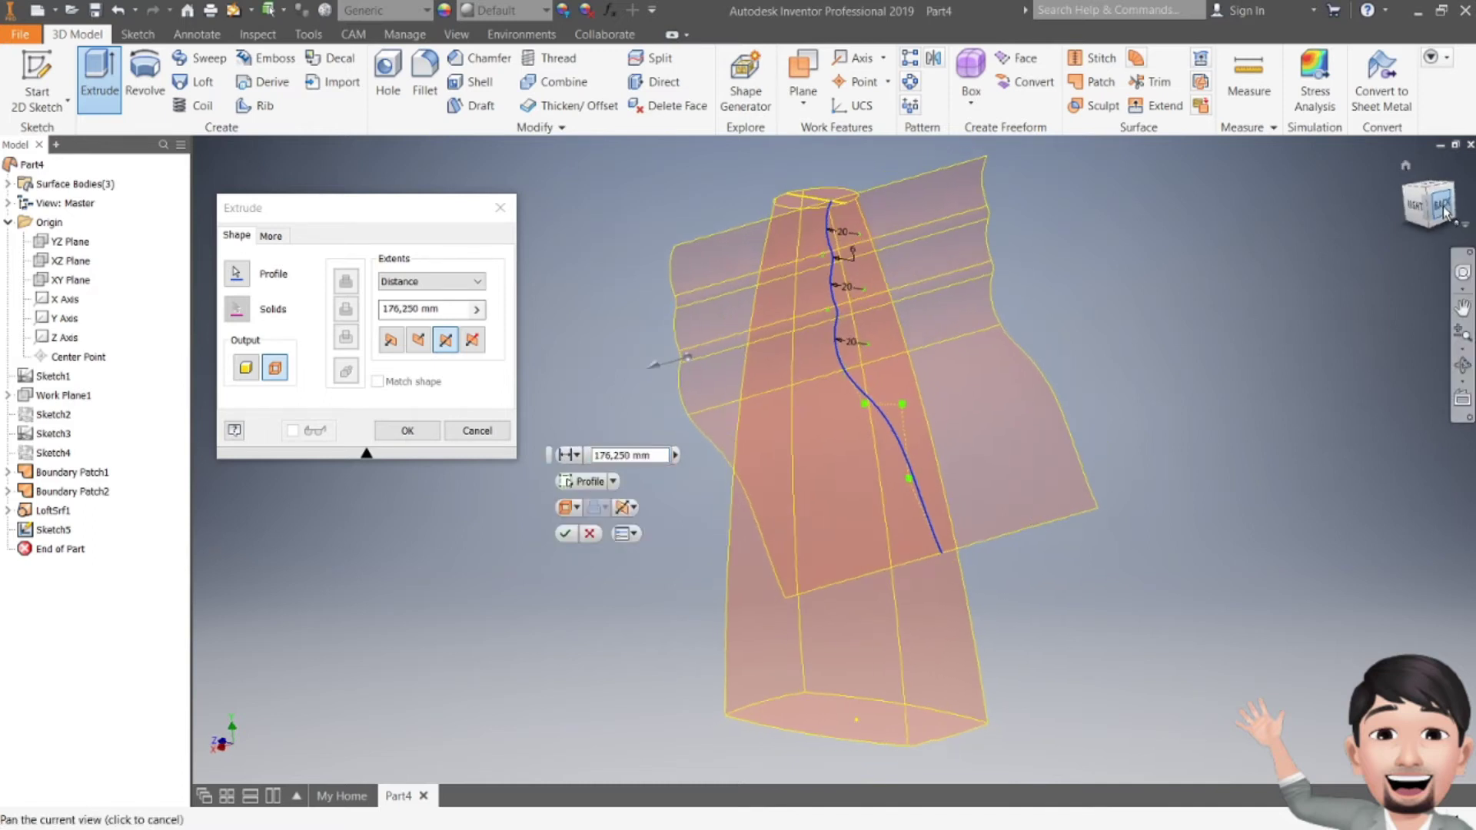
drag(1424, 207, 1472, 215)
shift+middle_drag(834, 460, 835, 460)
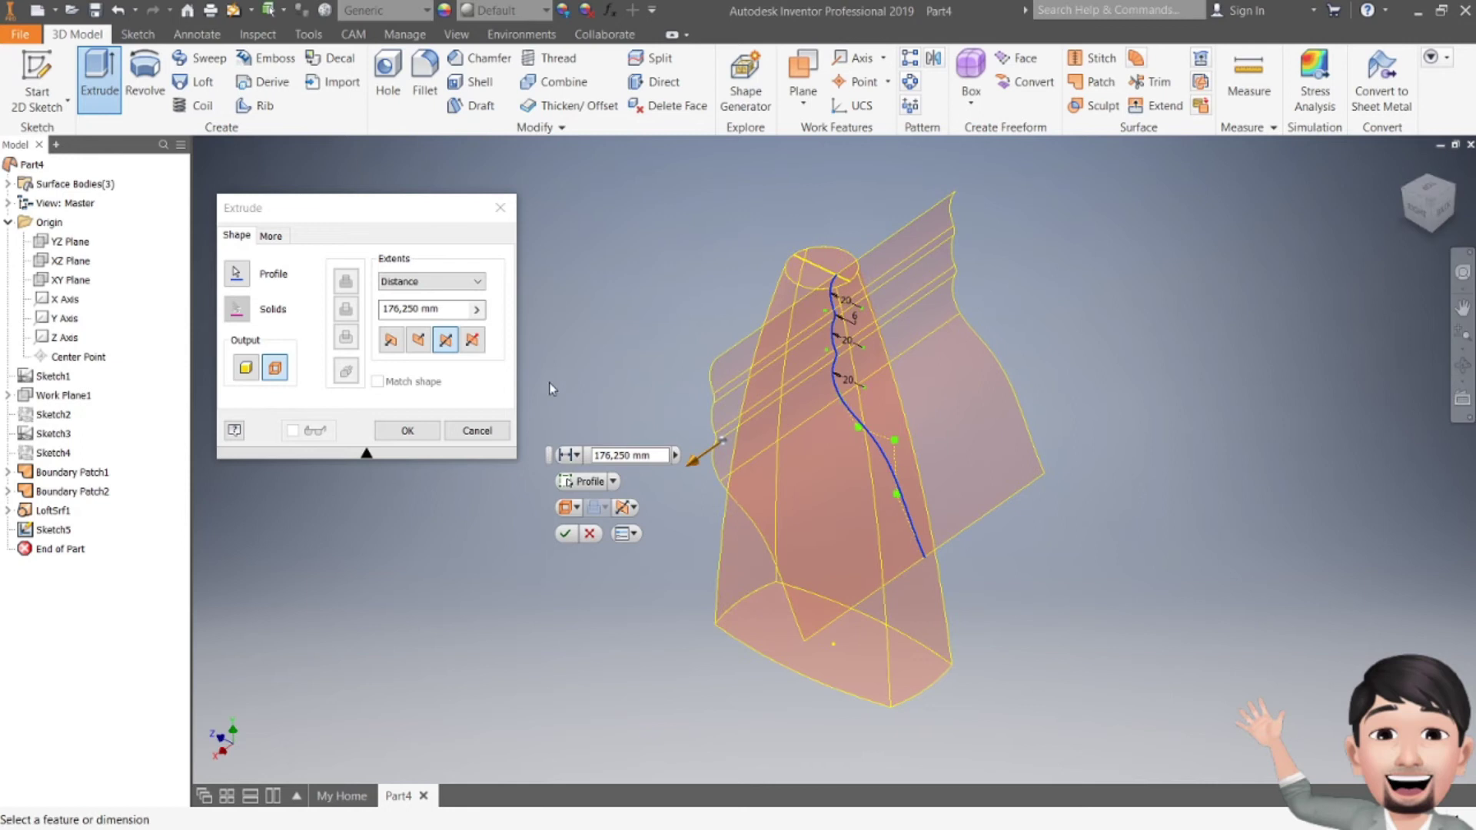
click(565, 534)
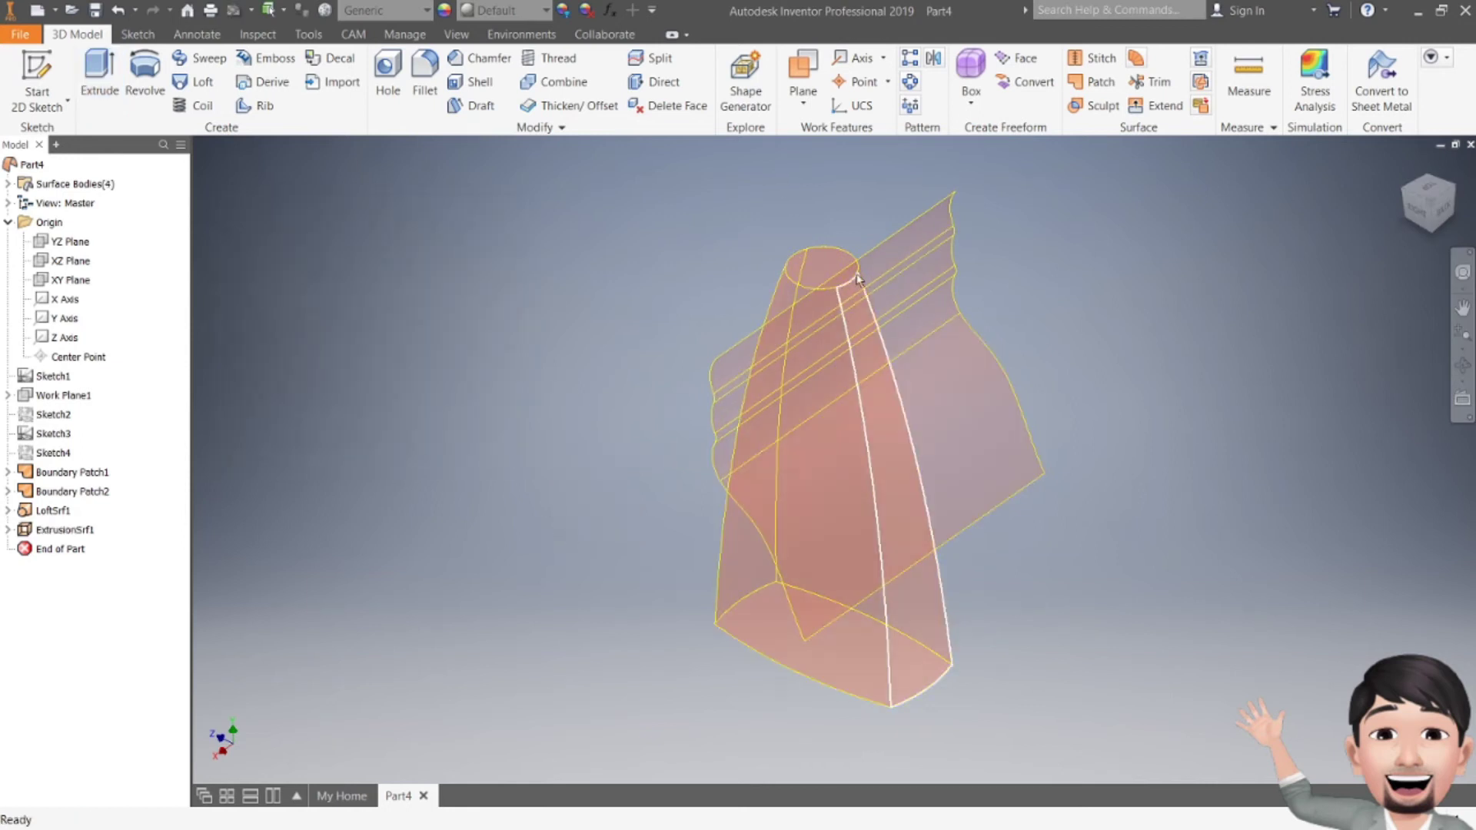
click(1150, 81)
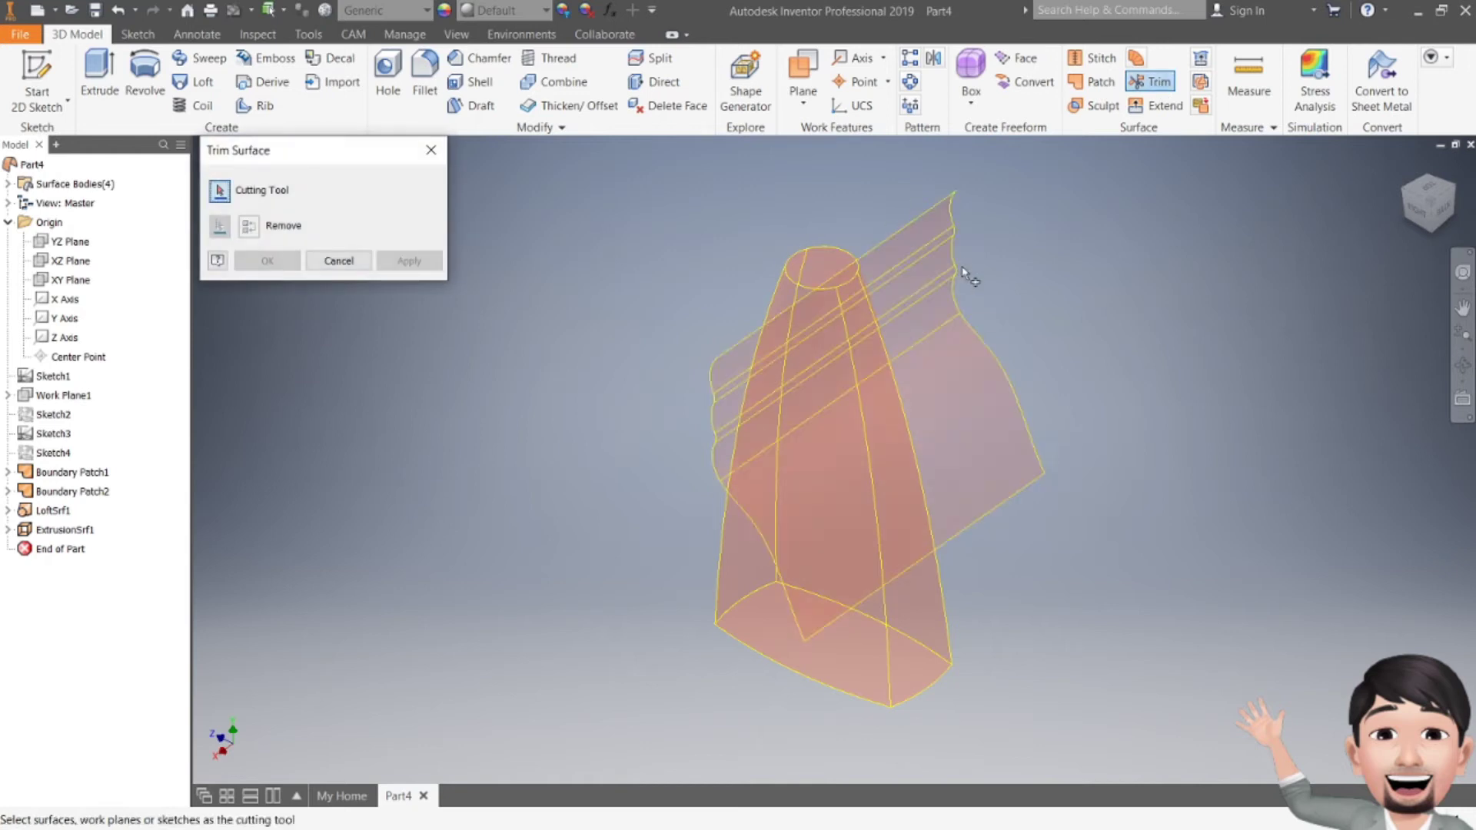
click(910, 229)
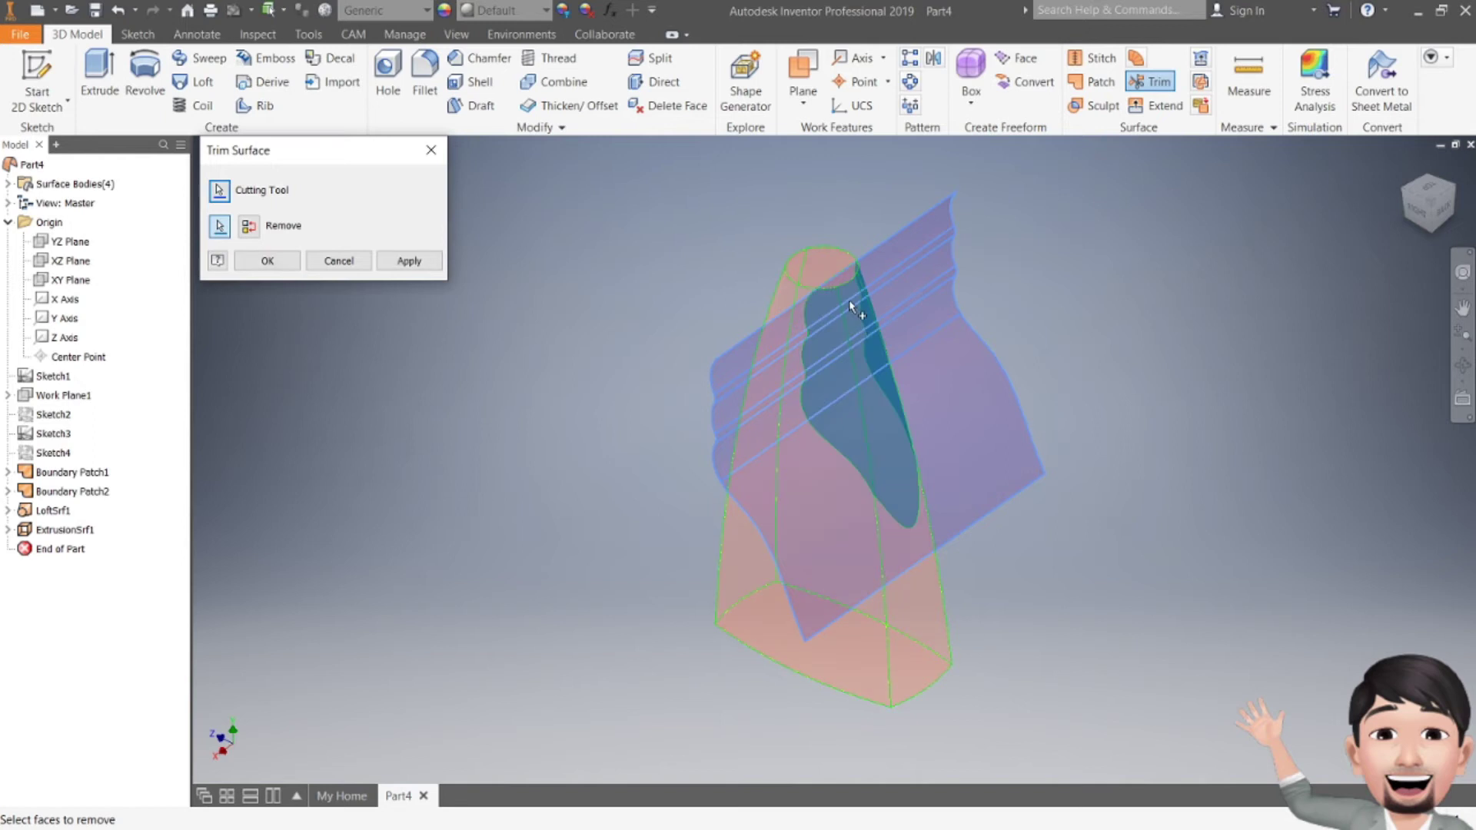
click(846, 278)
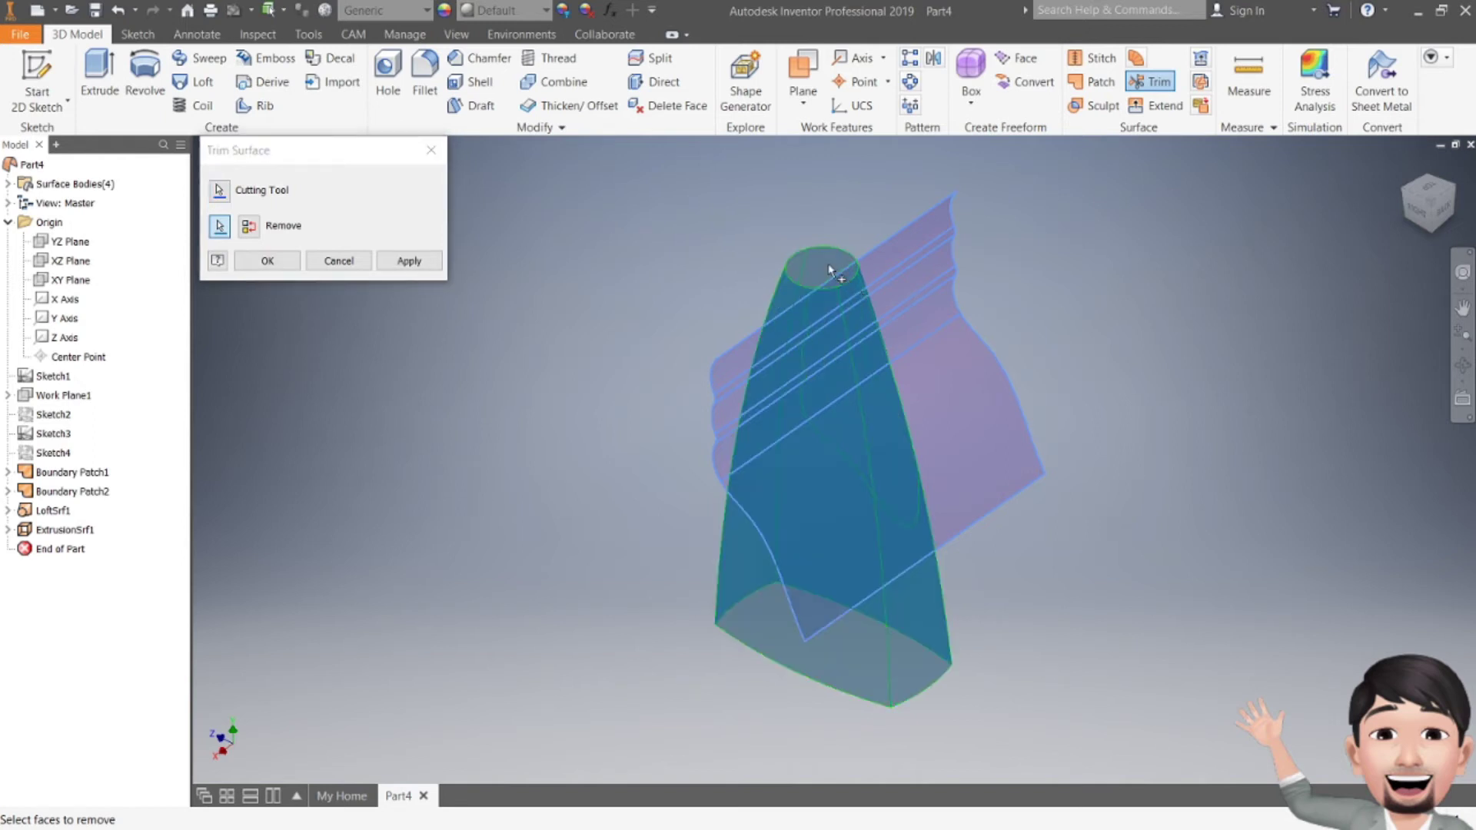
click(339, 261)
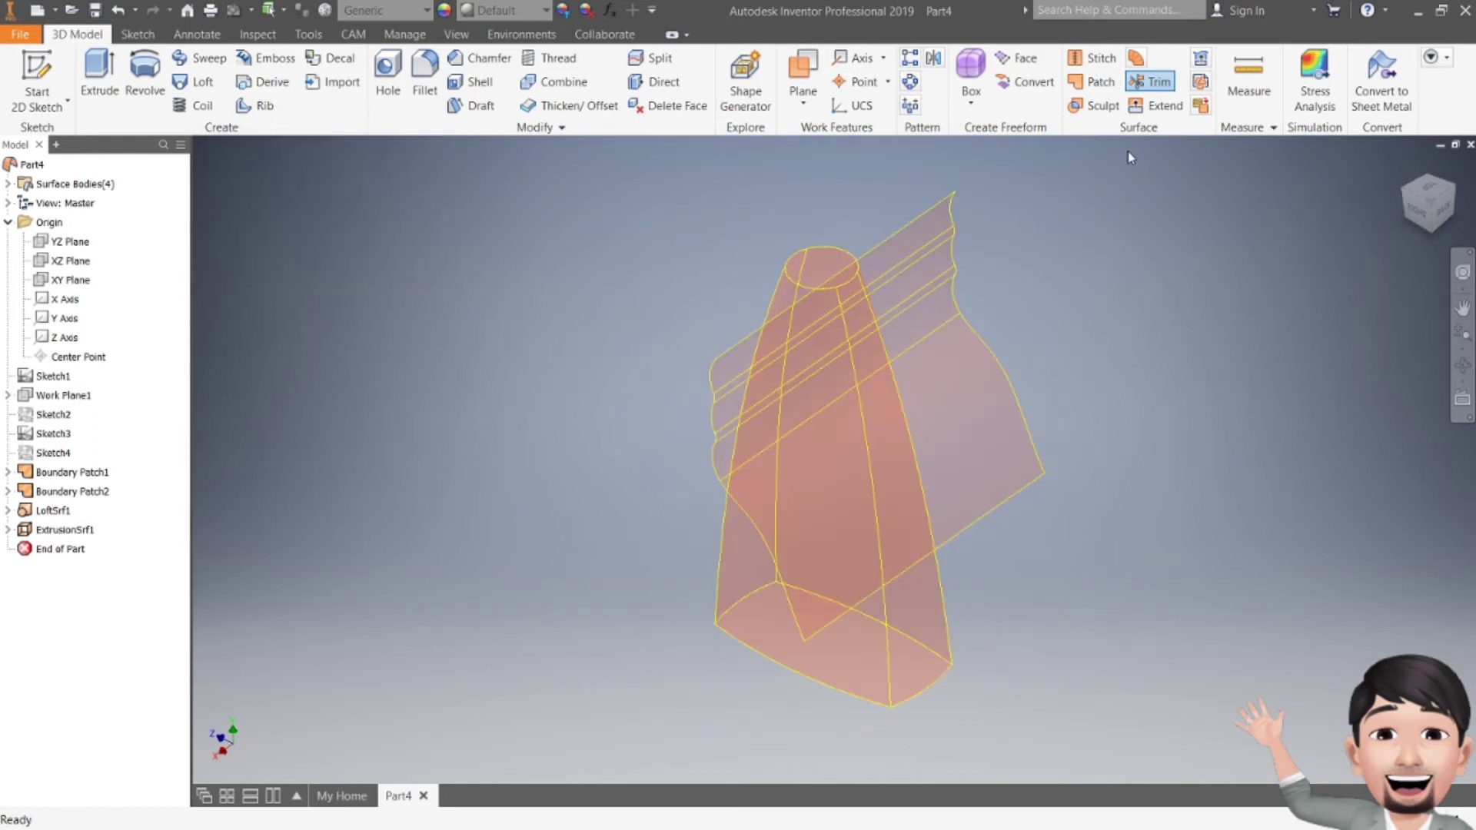
- Trim the loft with the extruded wavy surface as the cutting tool, removing its side portion outside the curve
click(1151, 81)
click(915, 243)
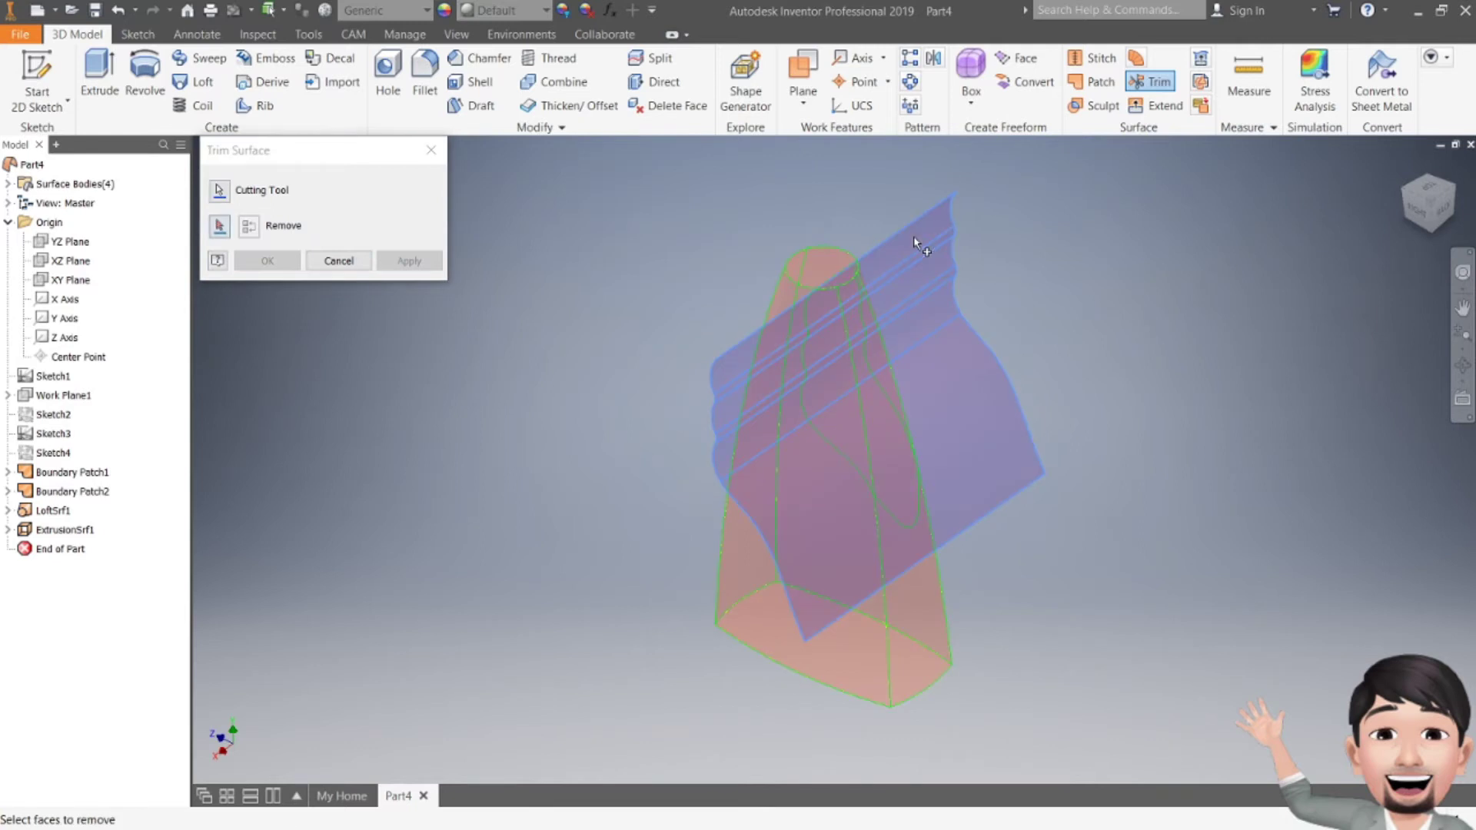
click(885, 358)
click(407, 262)
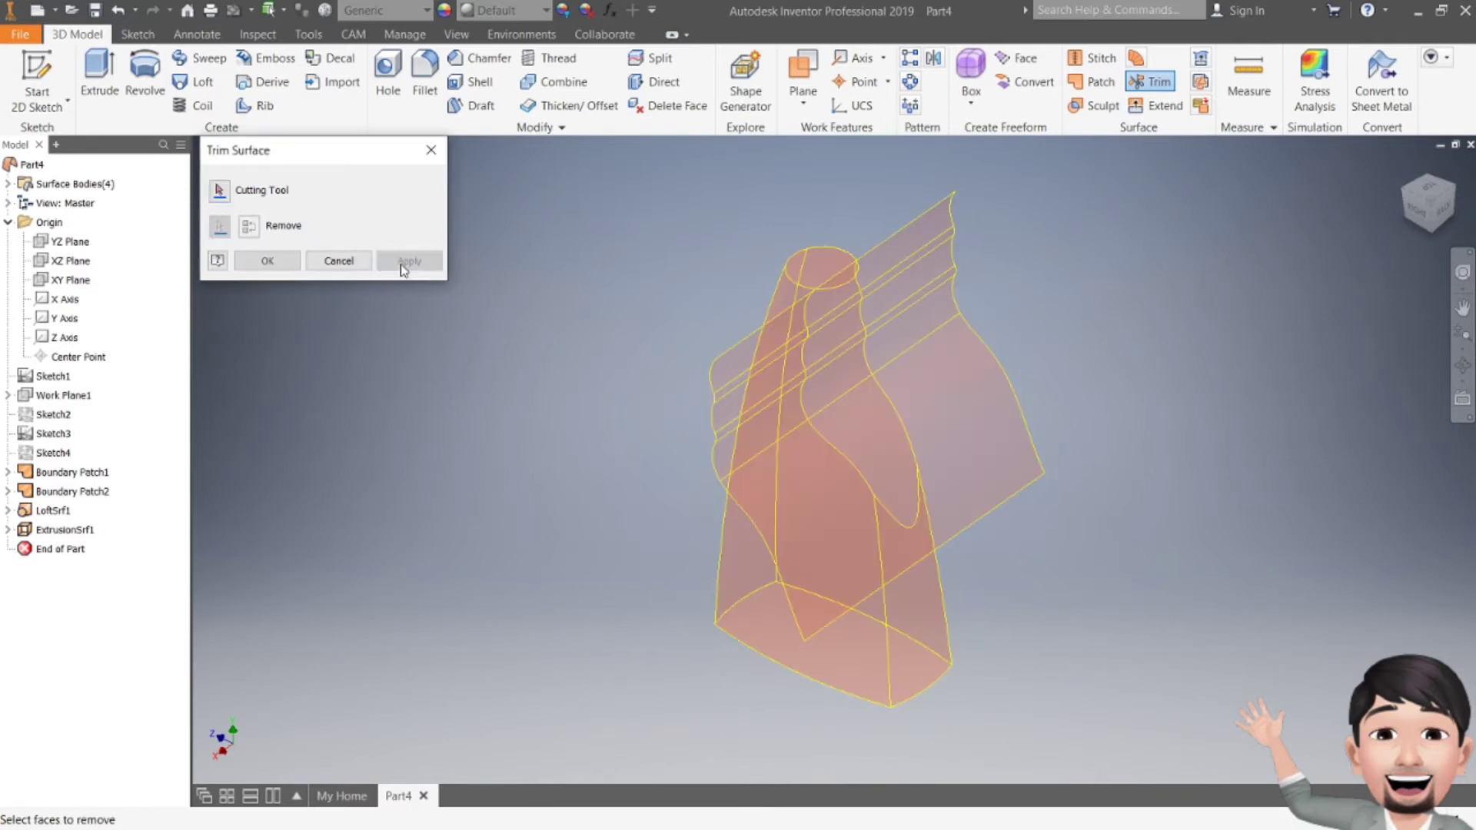
- Trim the circular top patch with the extruded wavy surface, removing the part outside the curve
click(916, 247)
click(843, 285)
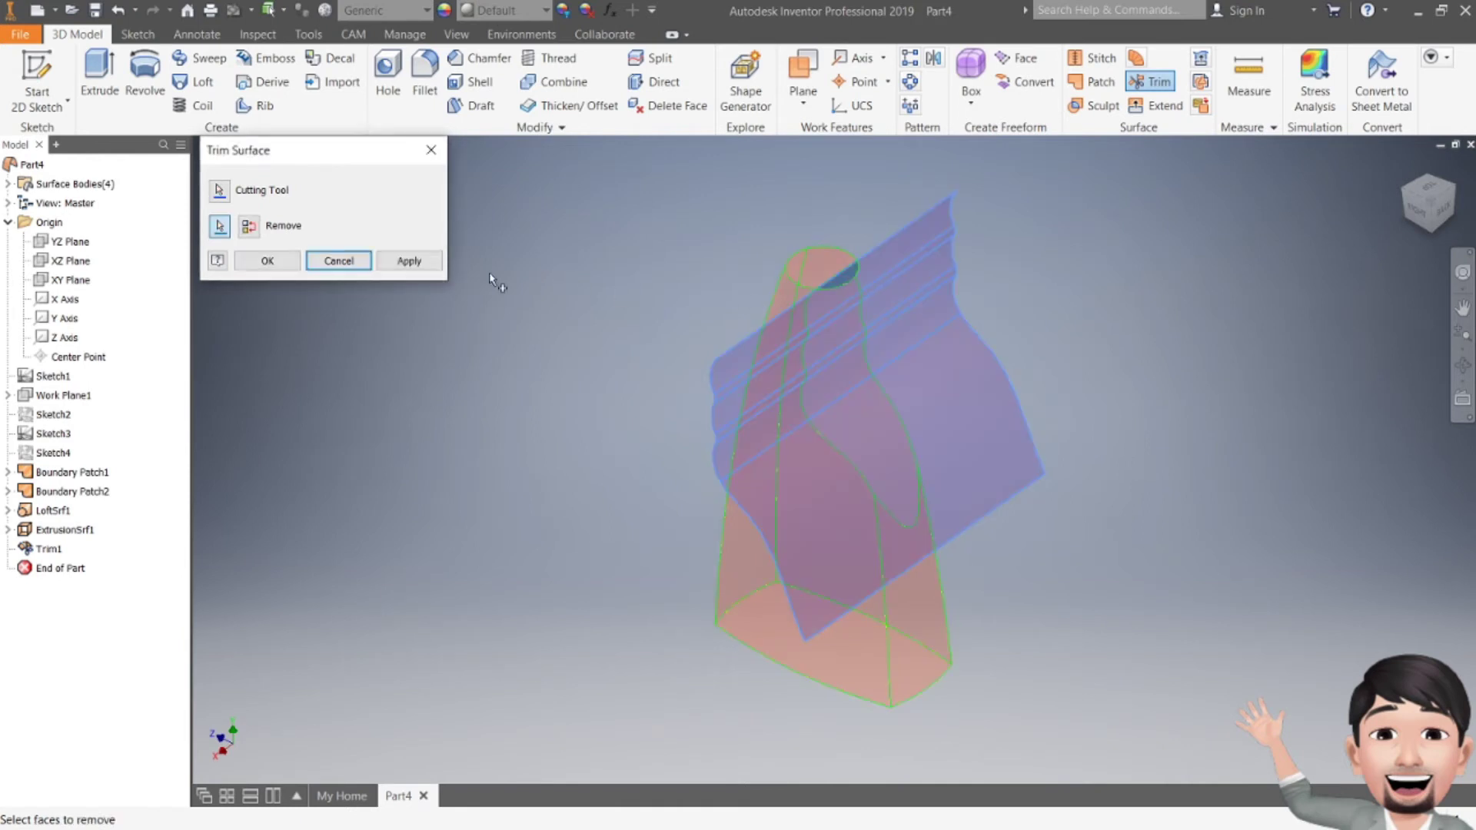
click(409, 261)
click(342, 261)
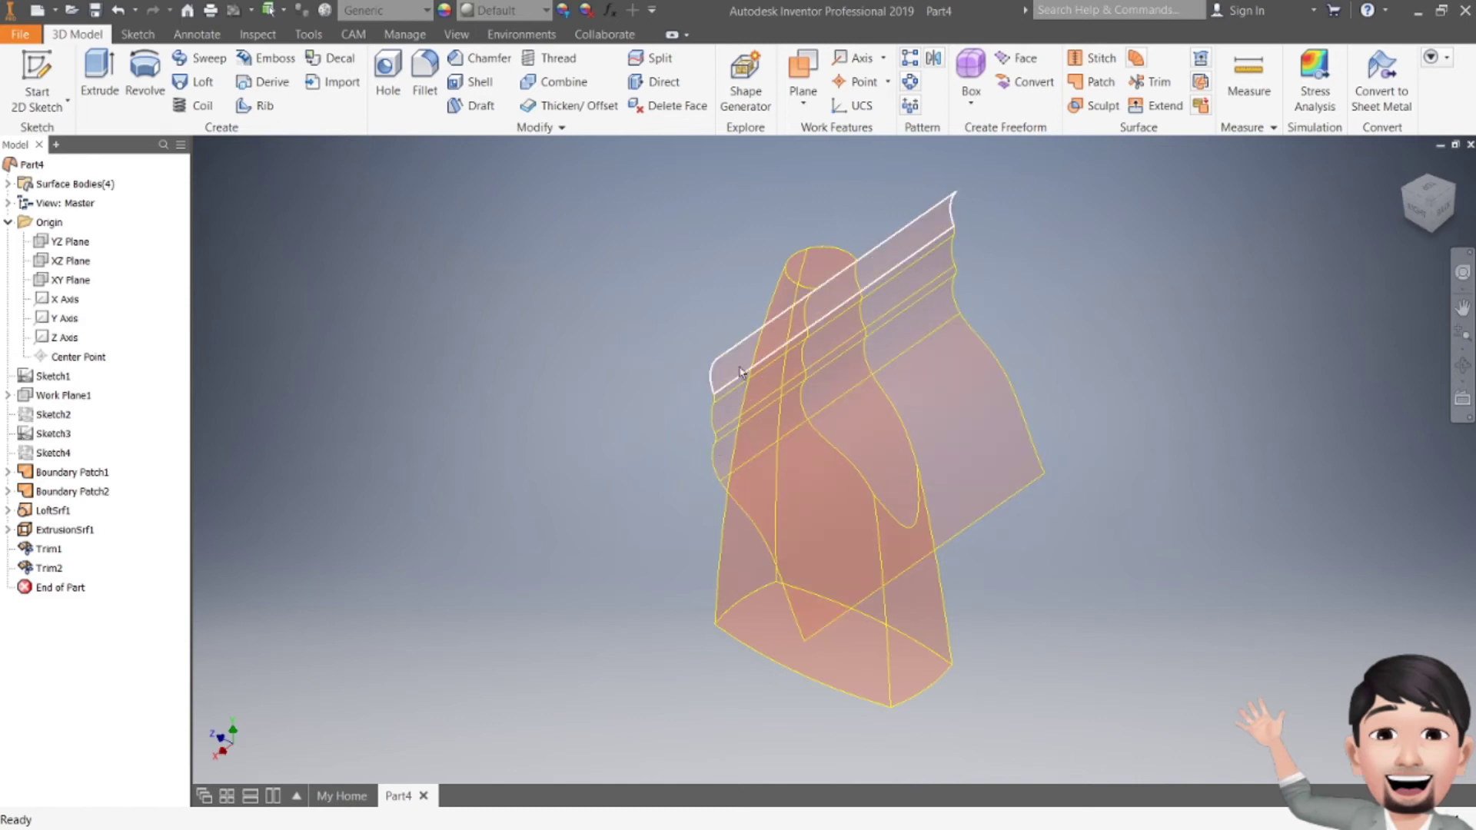
- Hide the extruded wavy surface
click(63, 538)
right_click(63, 538)
click(91, 543)
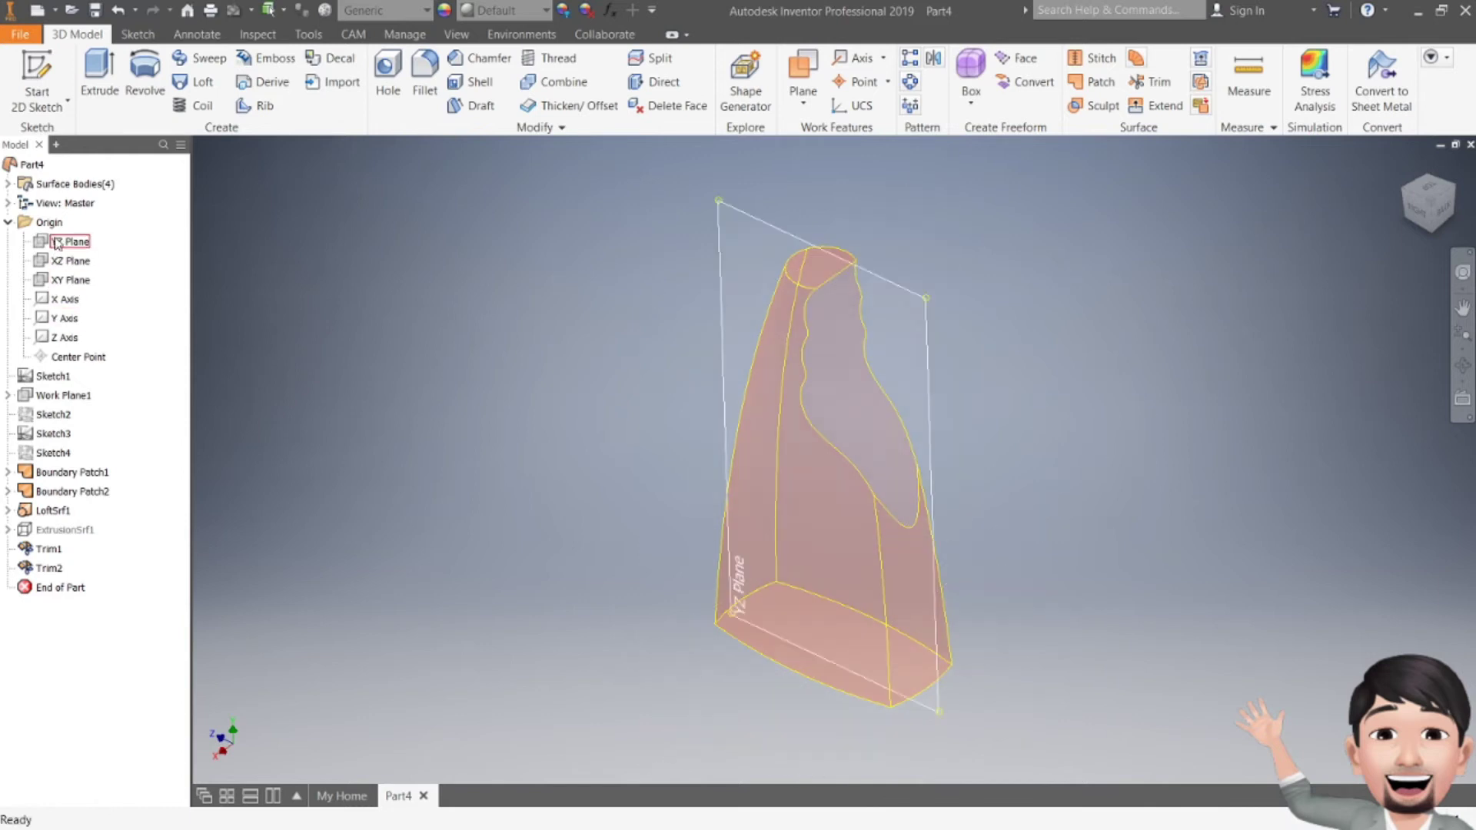
- Hide the trimmed circular top patch among the surface bodies
click(8, 185)
right_click(805, 265)
click(877, 316)
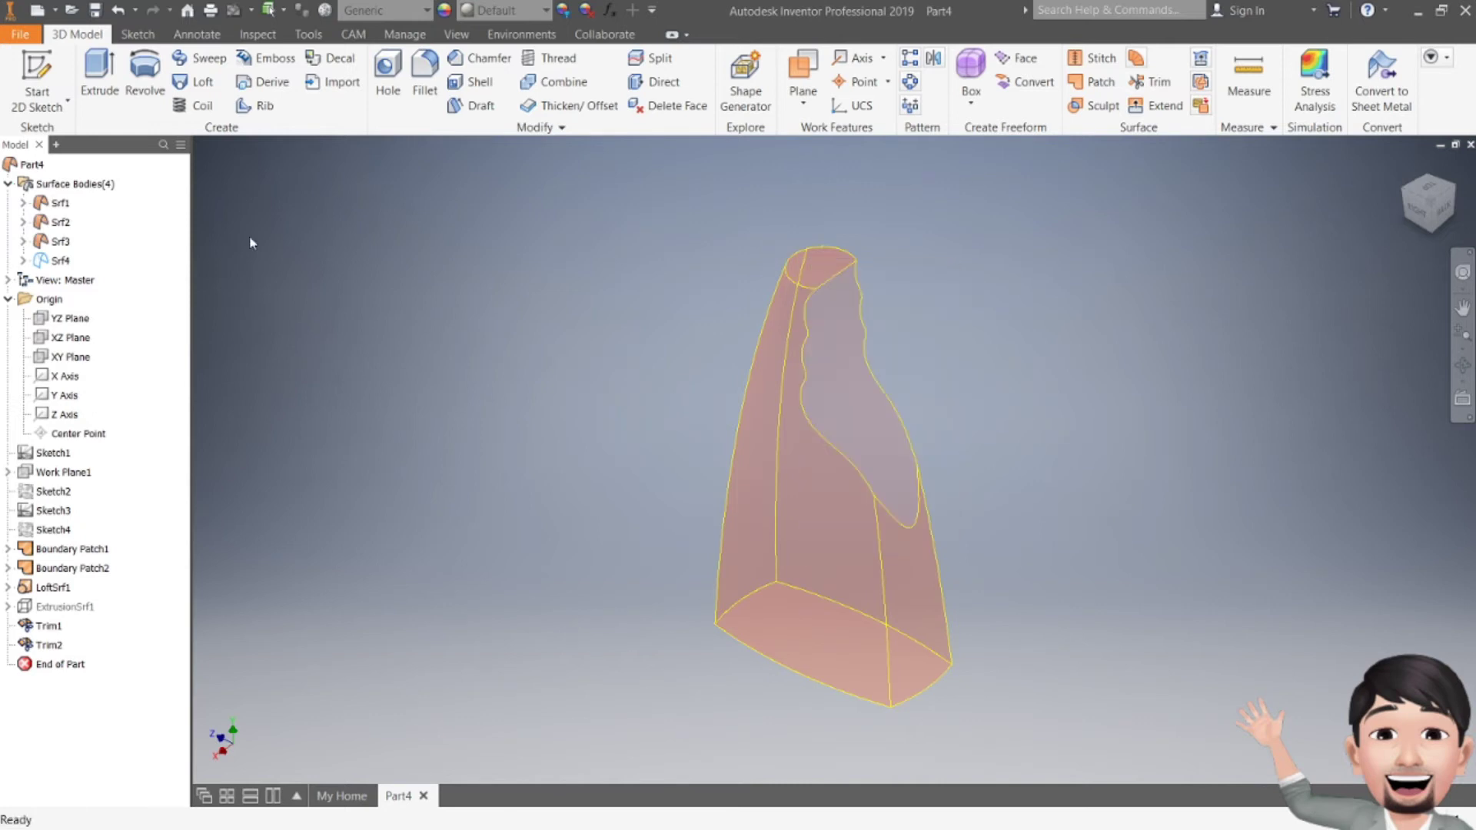
right_click(66, 209)
click(104, 307)
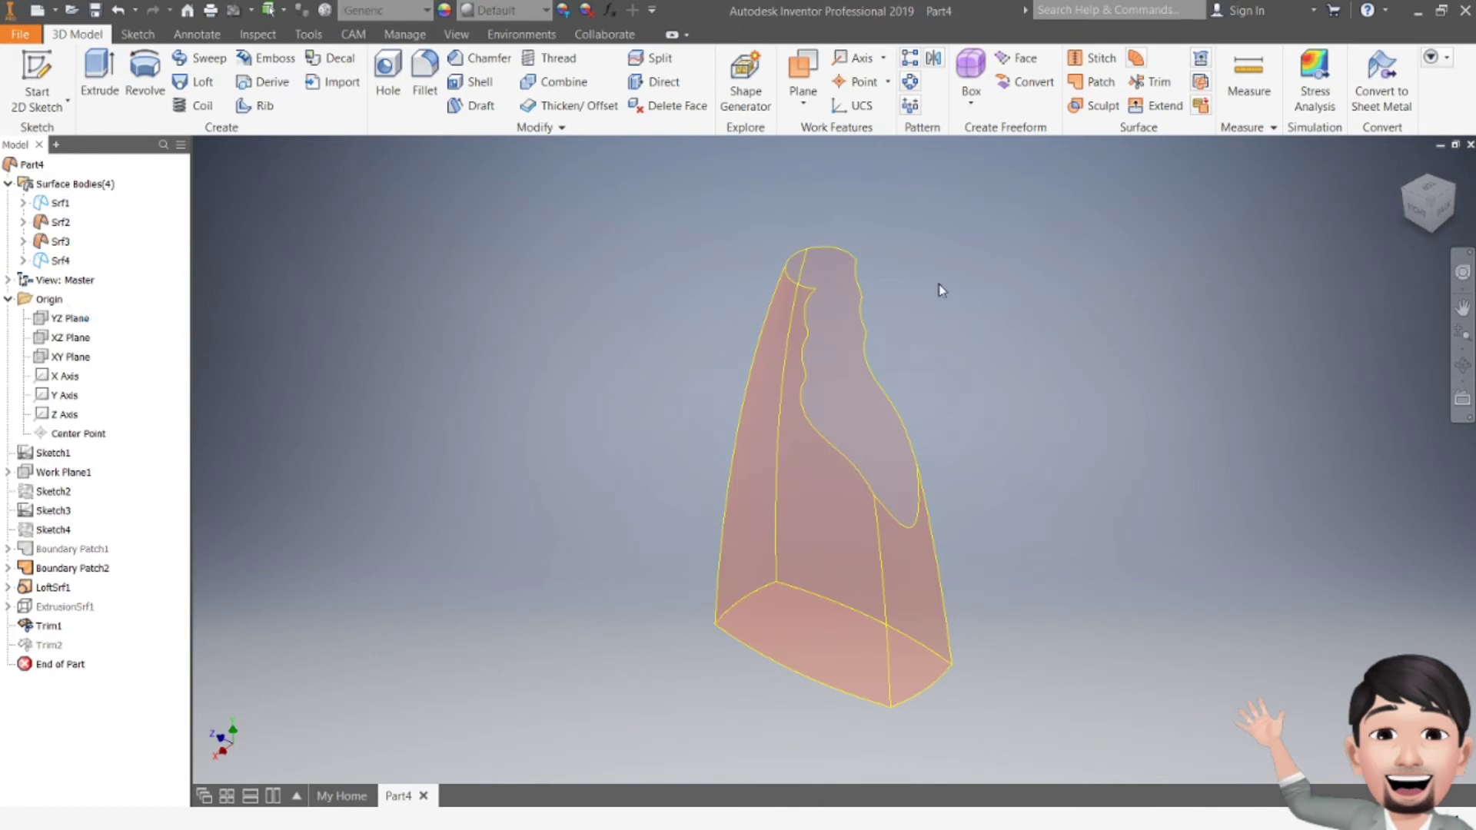
- Start a new sketch on the YZ plane, viewed from the right side
scroll(913, 262, up, 2)
scroll(892, 377, down, 1)
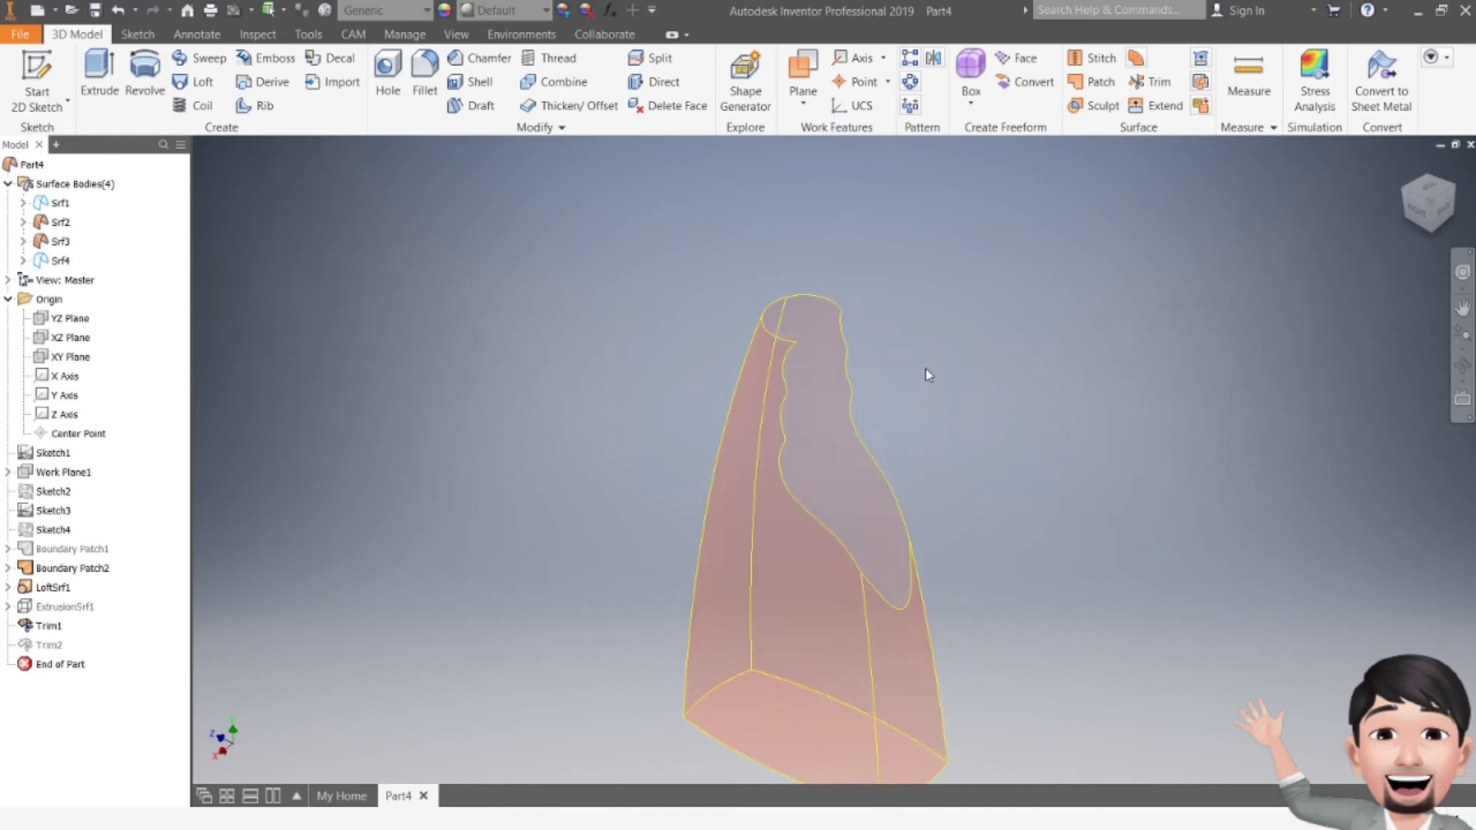
click(1414, 213)
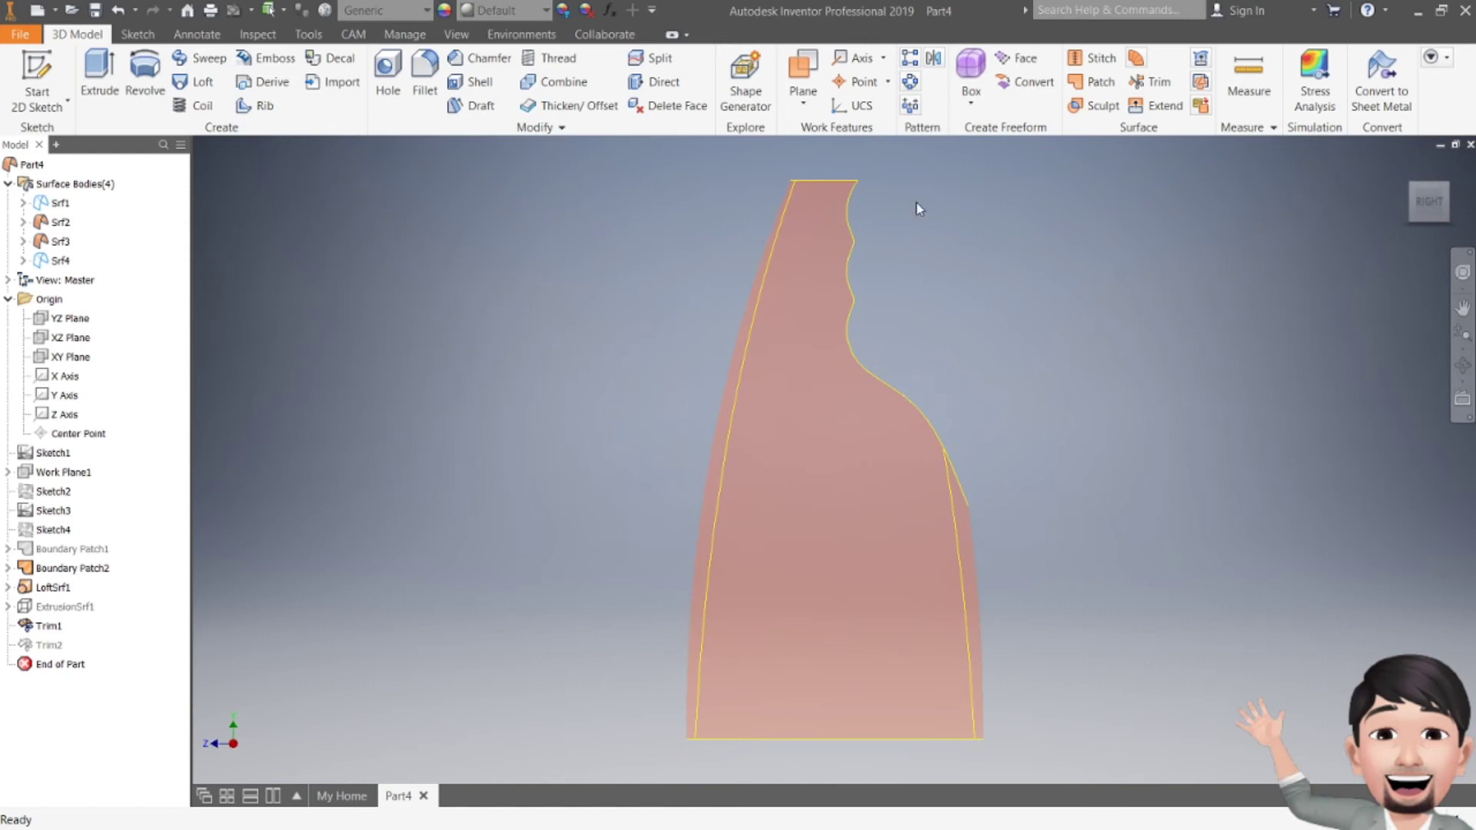
scroll(905, 204, down, 3)
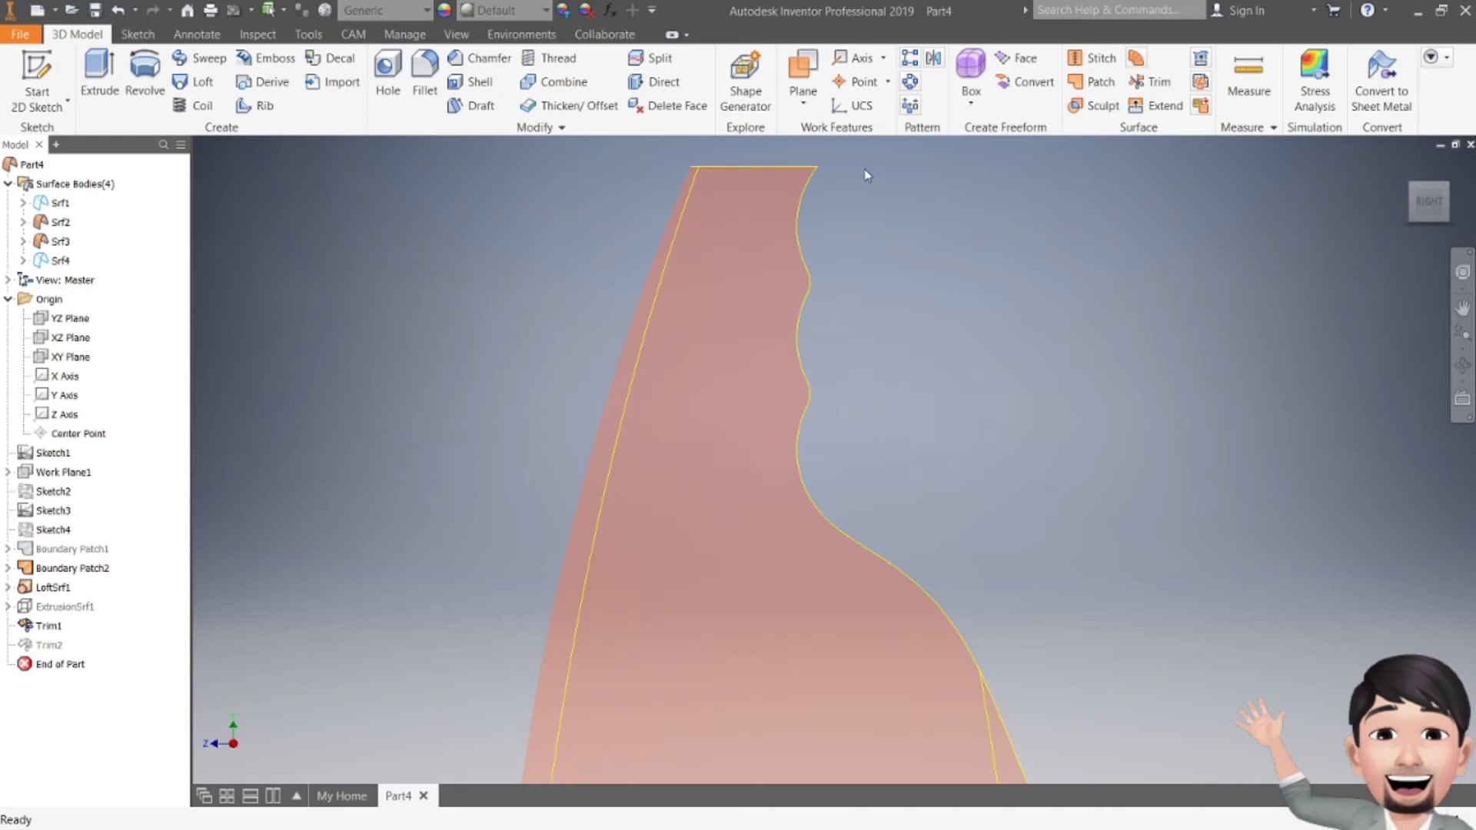
click(36, 83)
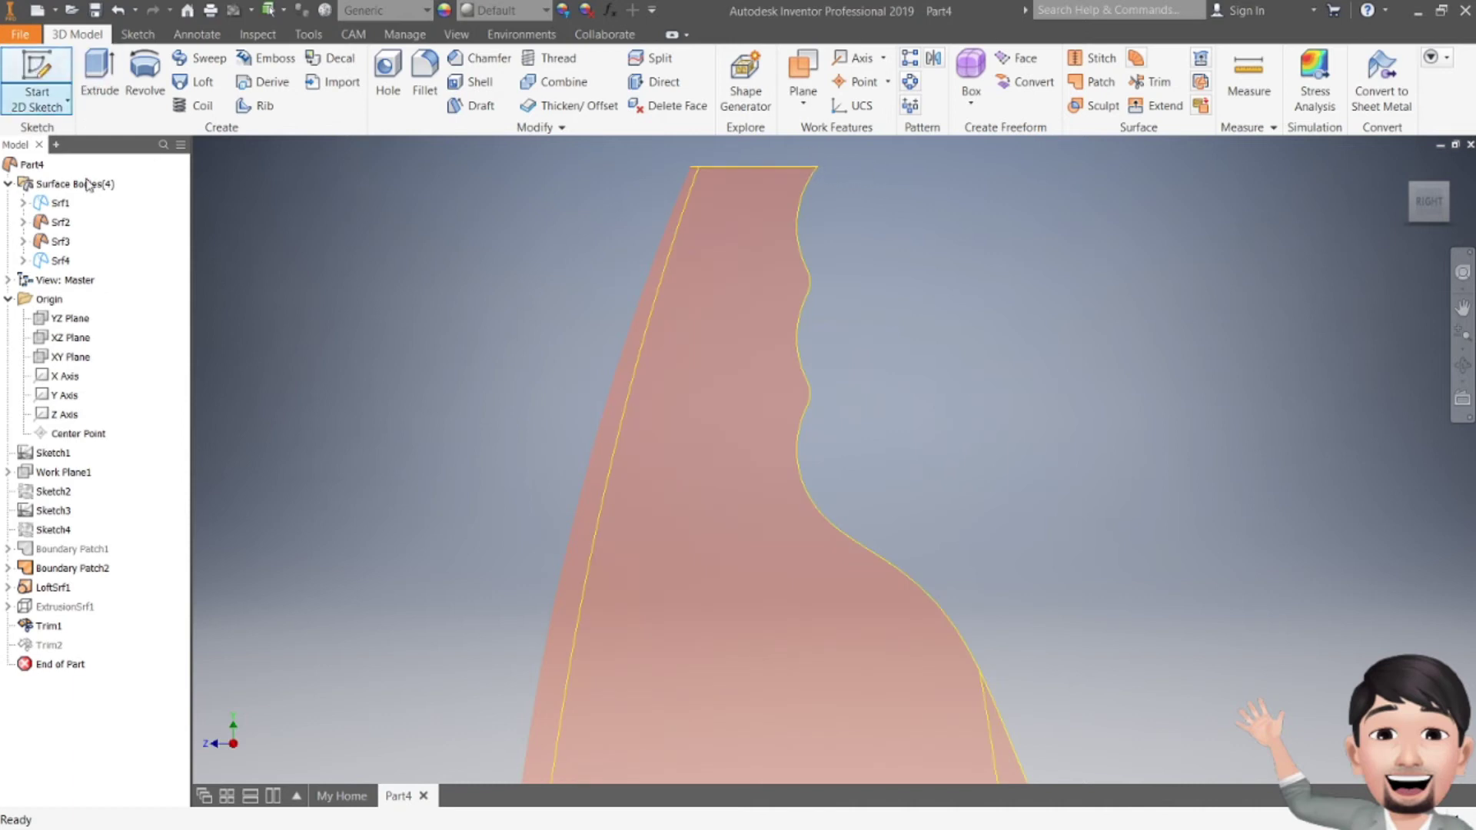
click(69, 319)
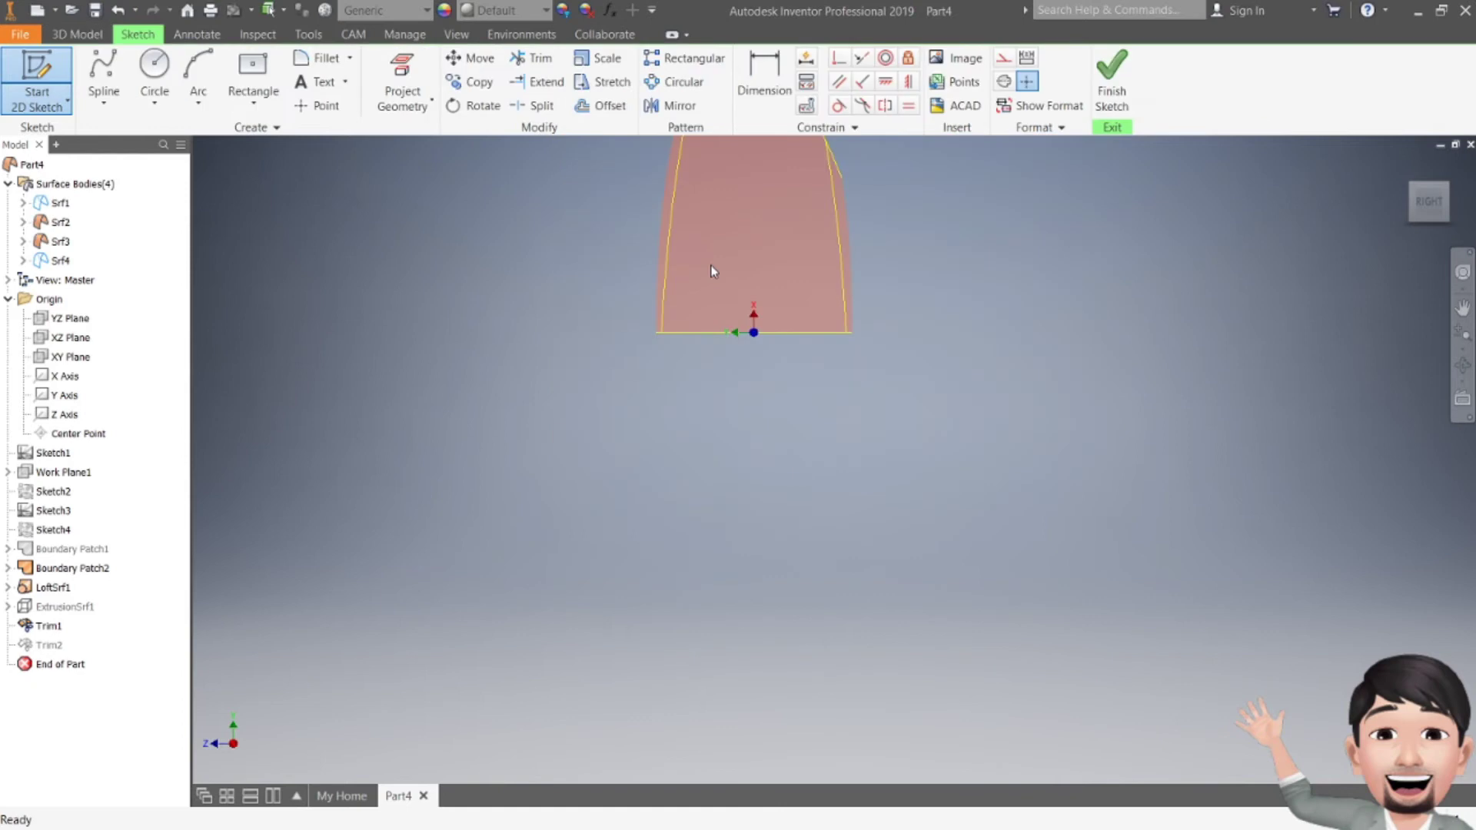
scroll(692, 317, down, 3)
mouse_move(675, 293)
middle_down()
mouse_move(746, 324)
mouse_move(780, 241)
middle_up()
scroll(758, 298, down, 3)
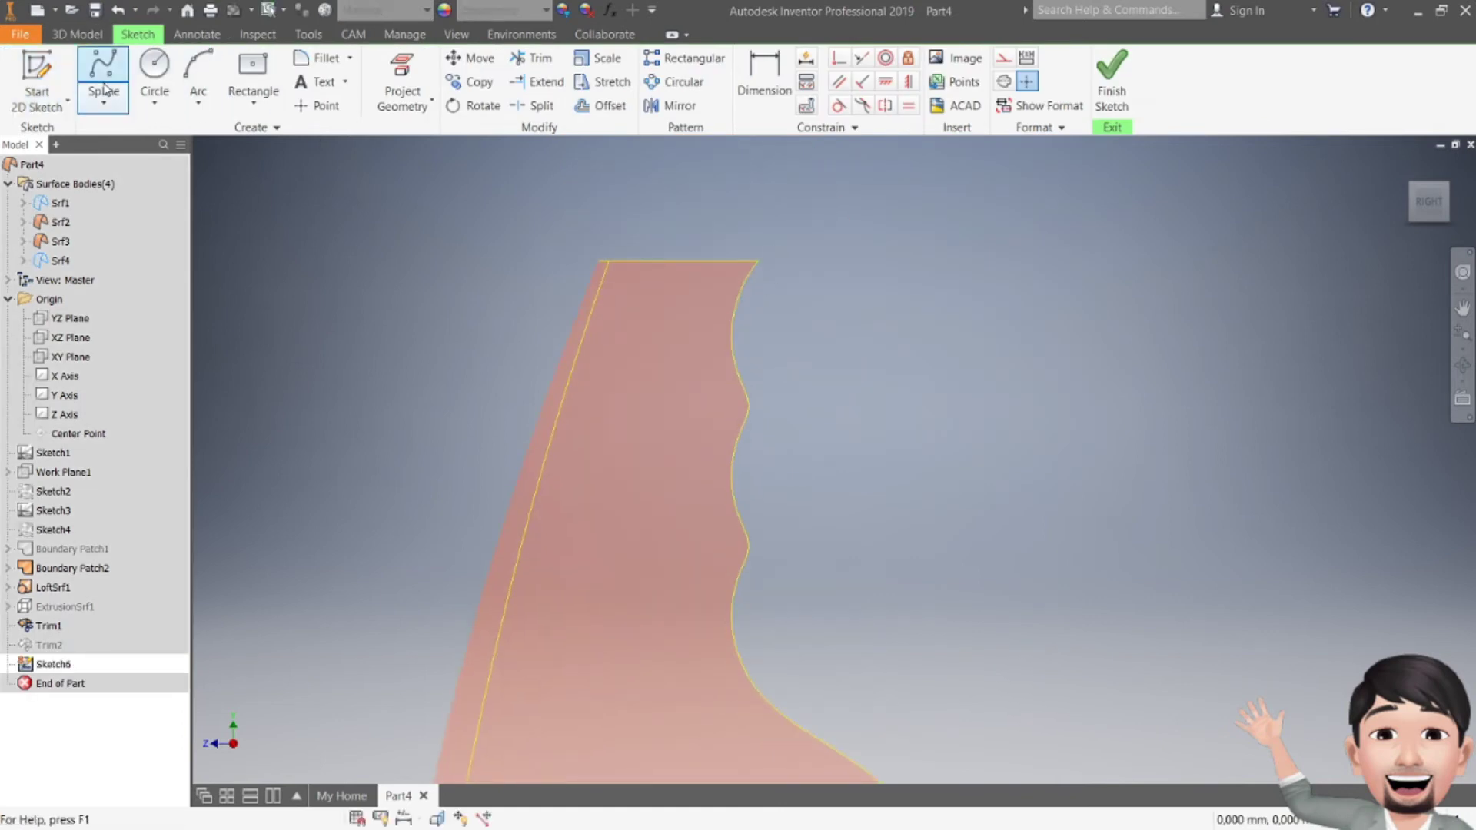
- Place four vertically aligned sketch points along the wavy edge, starting at its top corner
click(316, 105)
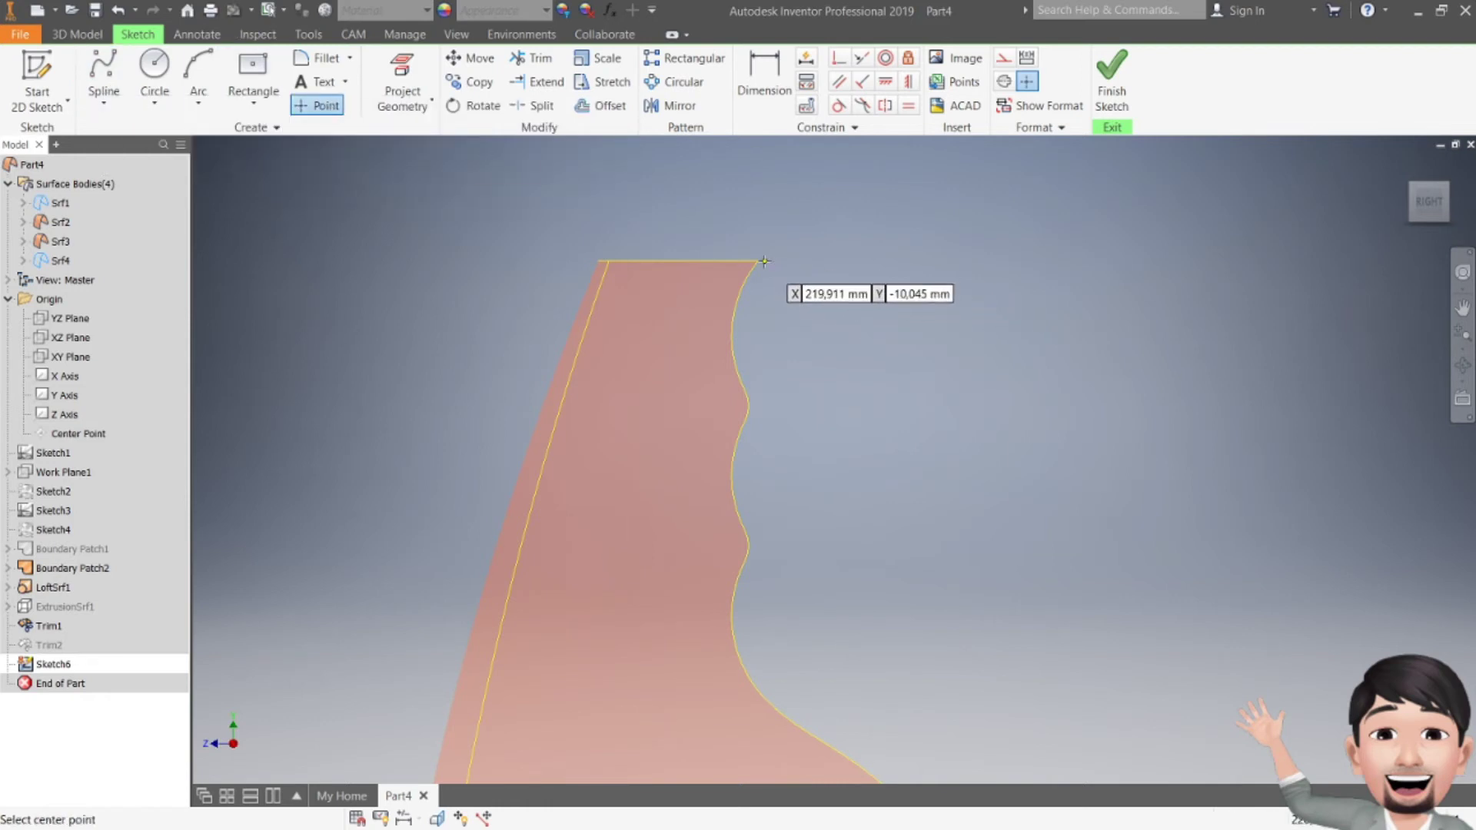
click(760, 262)
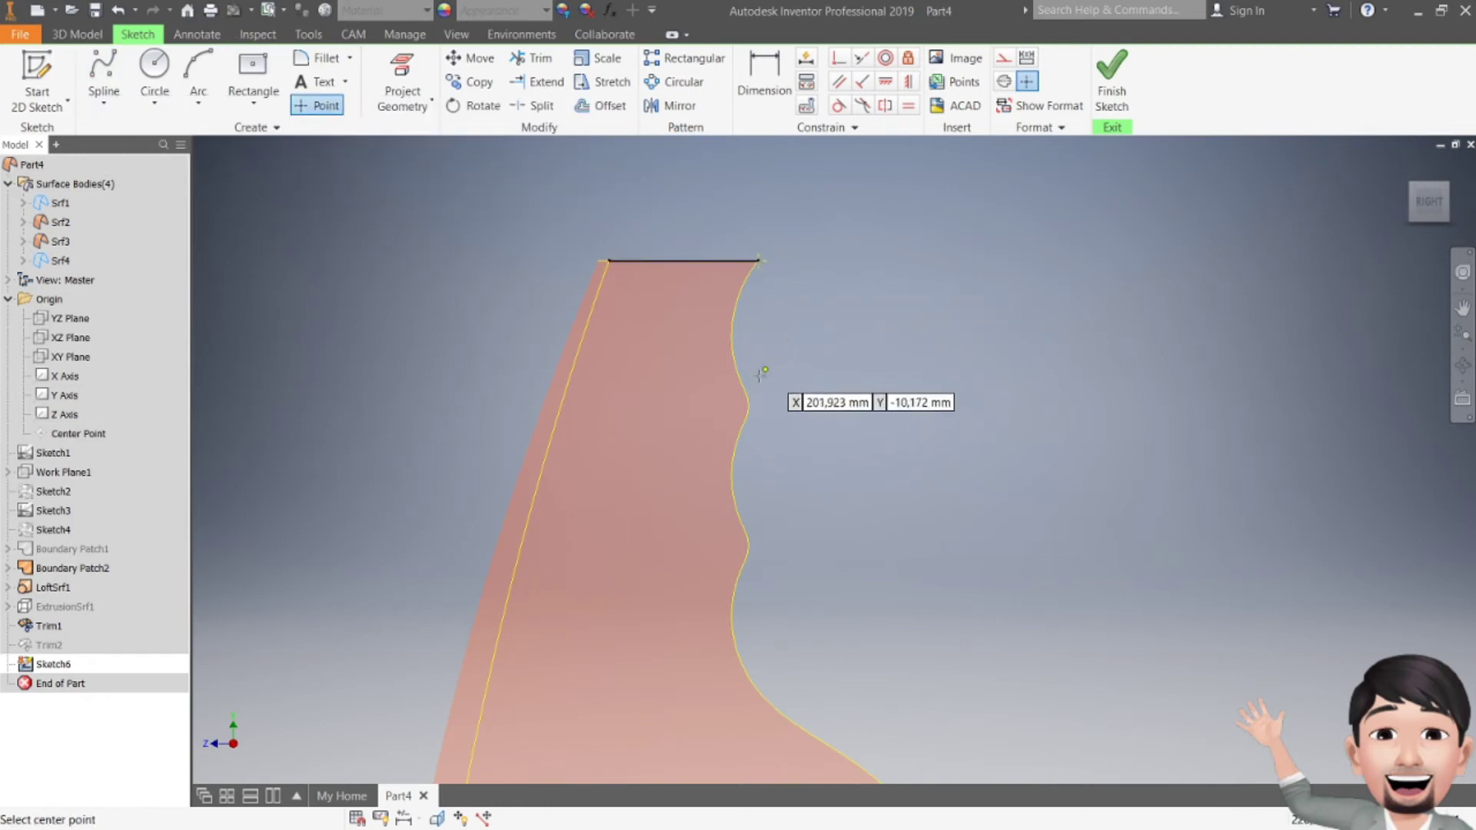
click(758, 409)
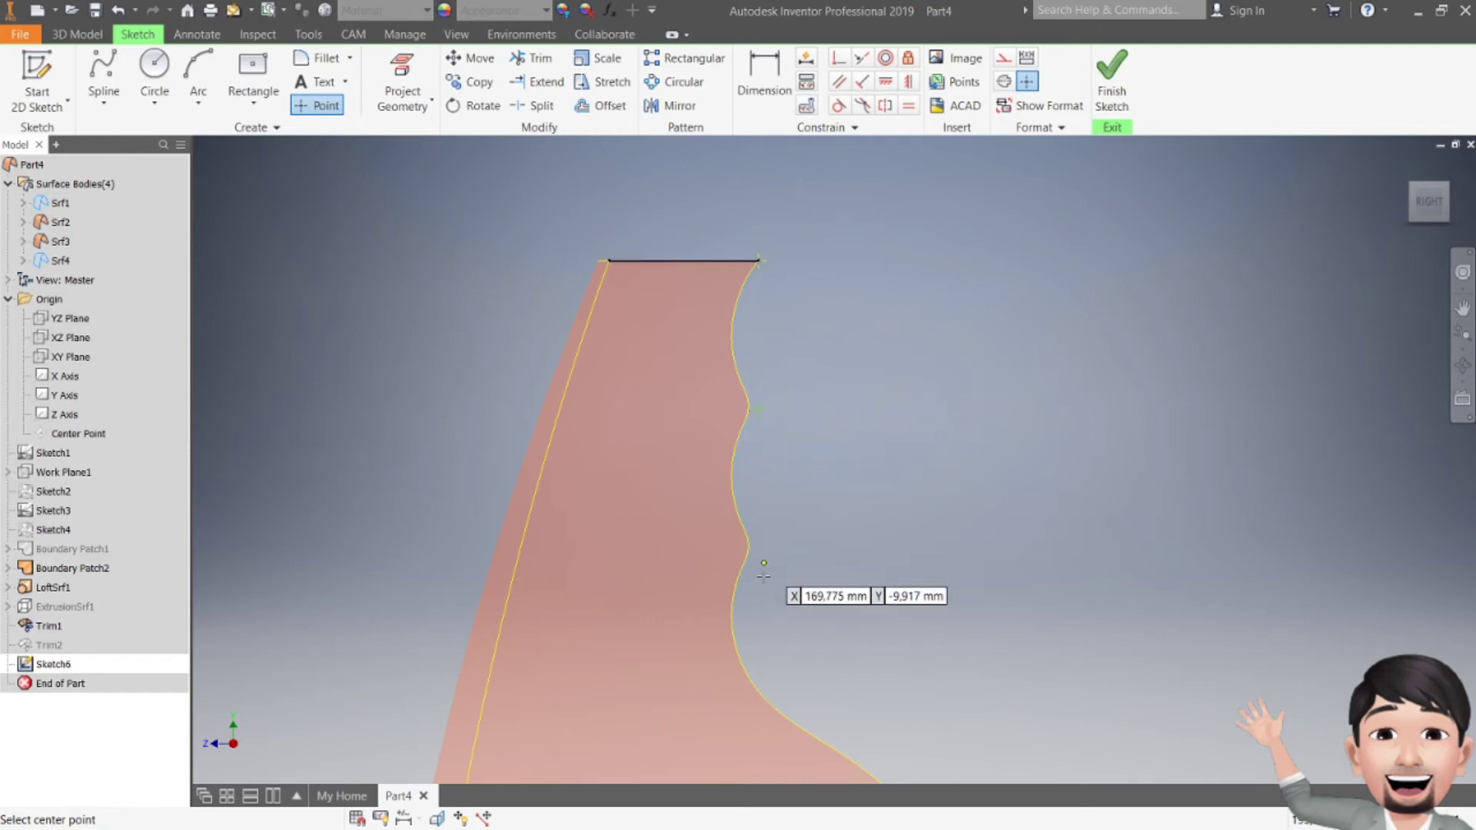
click(759, 551)
mouse_move(859, 561)
middle_down()
mouse_move(864, 427)
mouse_move(864, 441)
middle_up()
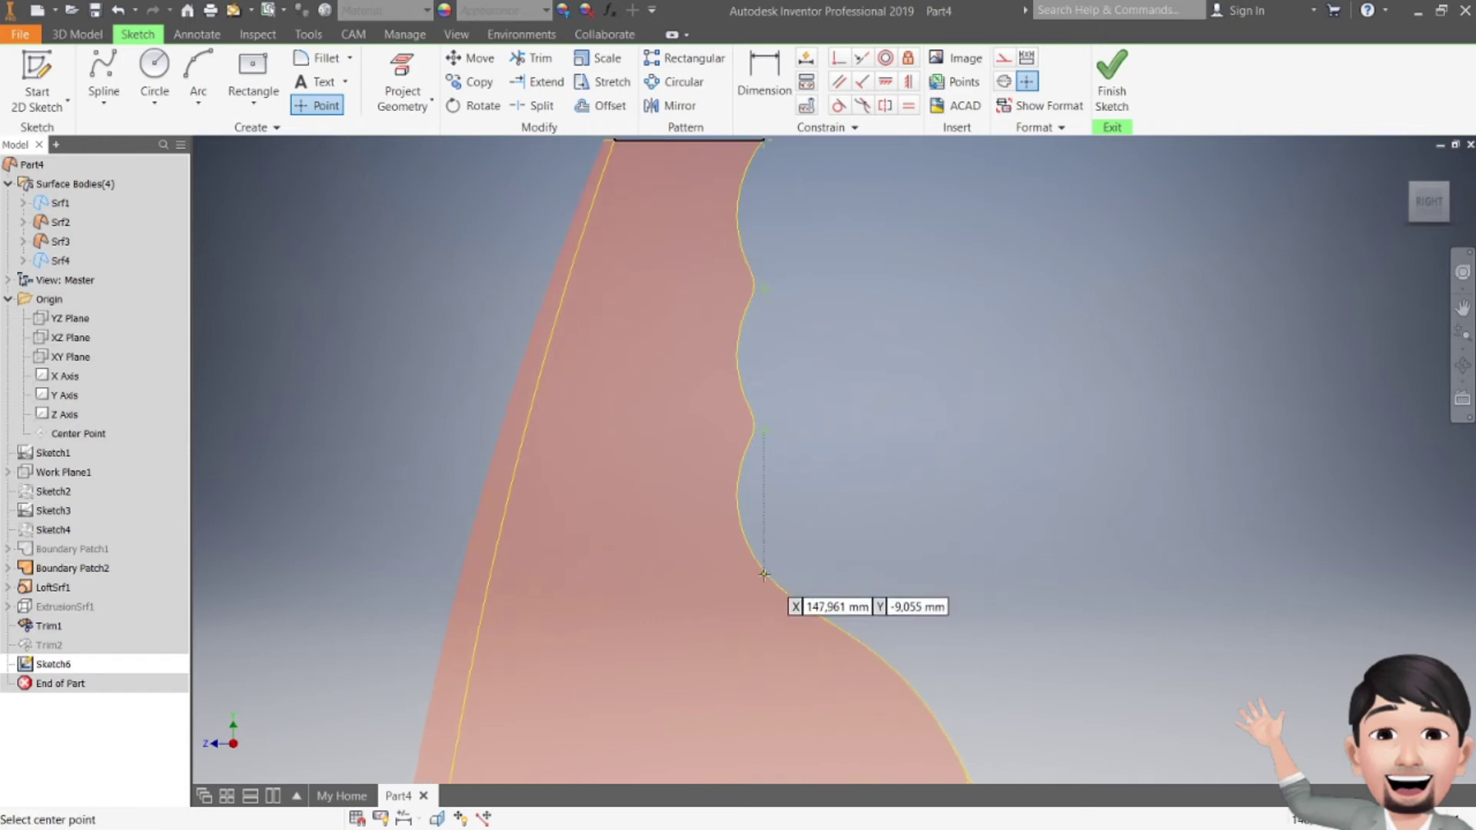
- Dimension the vertical distance between each pair of consecutive points as 25 mm
click(765, 77)
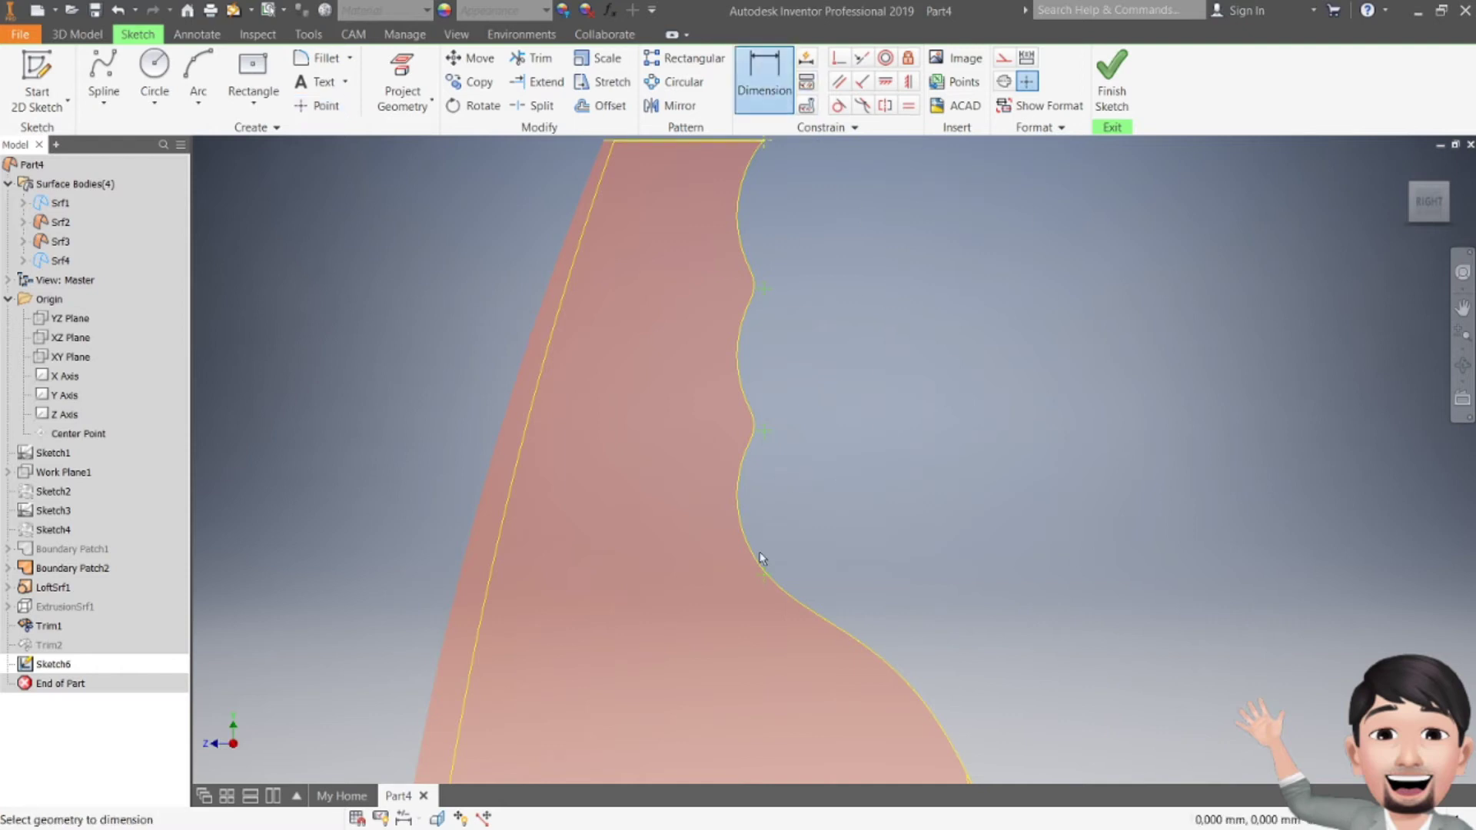
click(764, 142)
click(803, 199)
text(25)
key(Return)
click(764, 292)
click(763, 430)
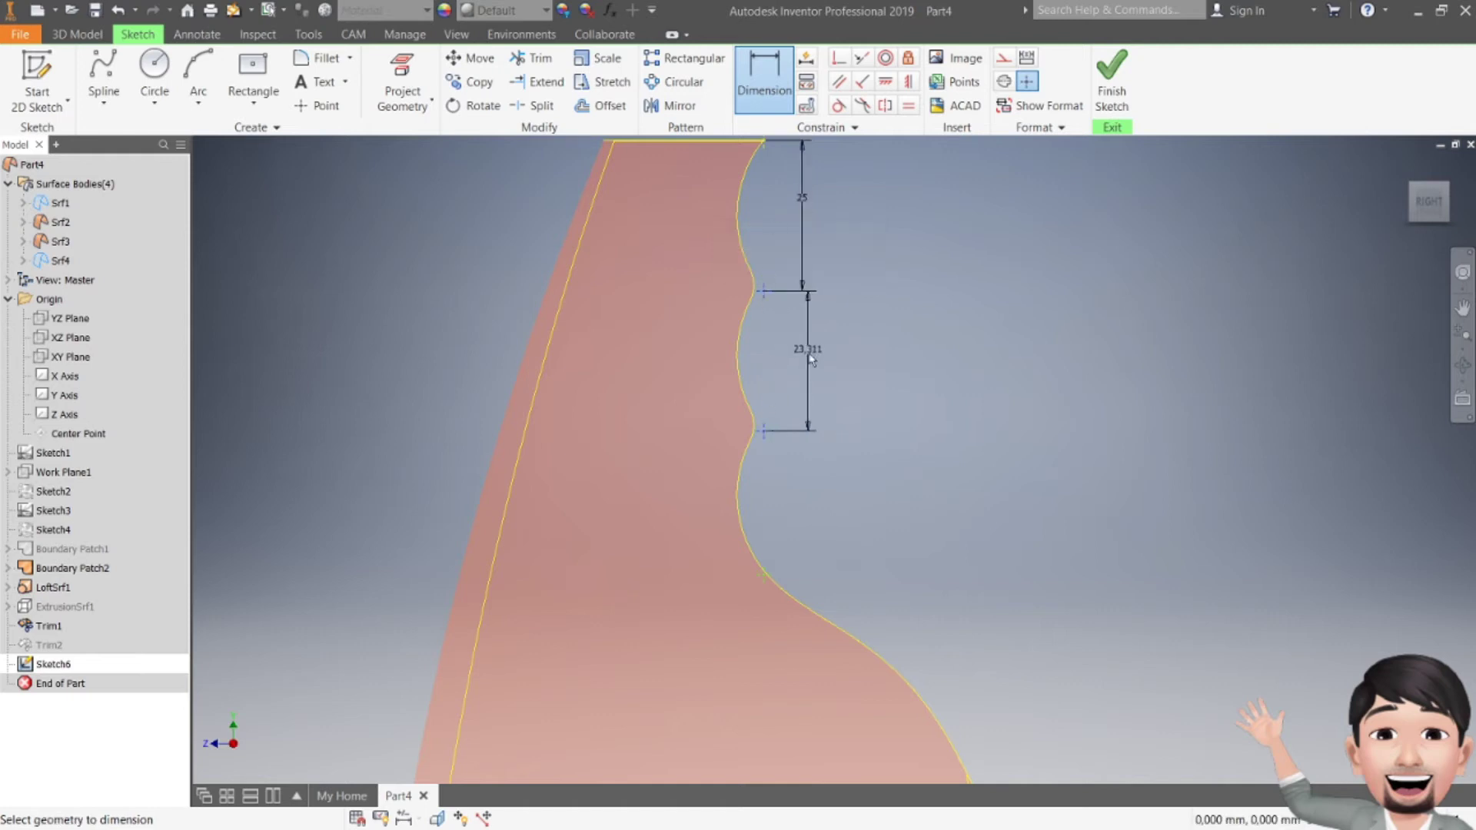
click(809, 362)
text(25)
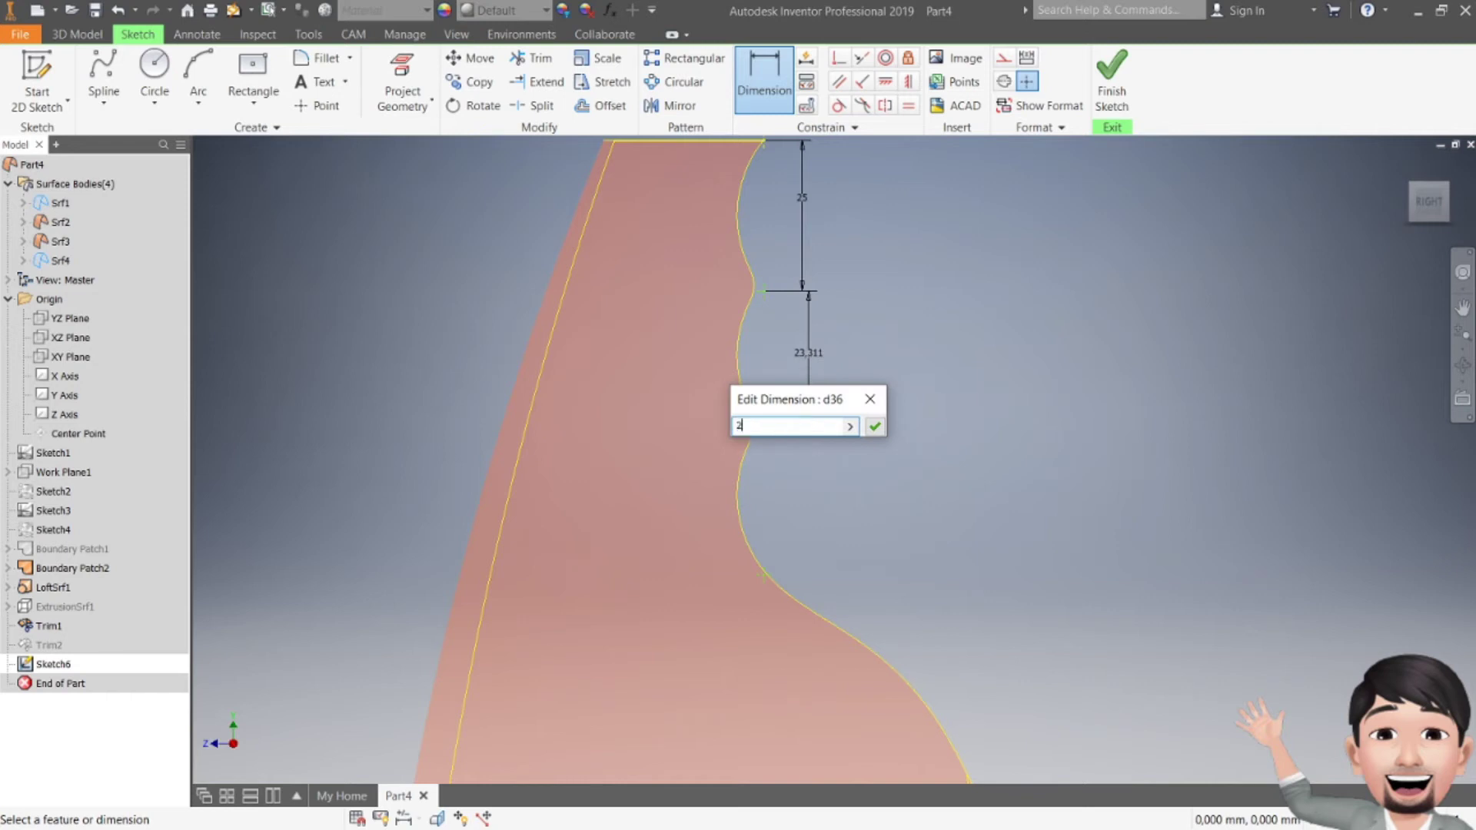
key(Return)
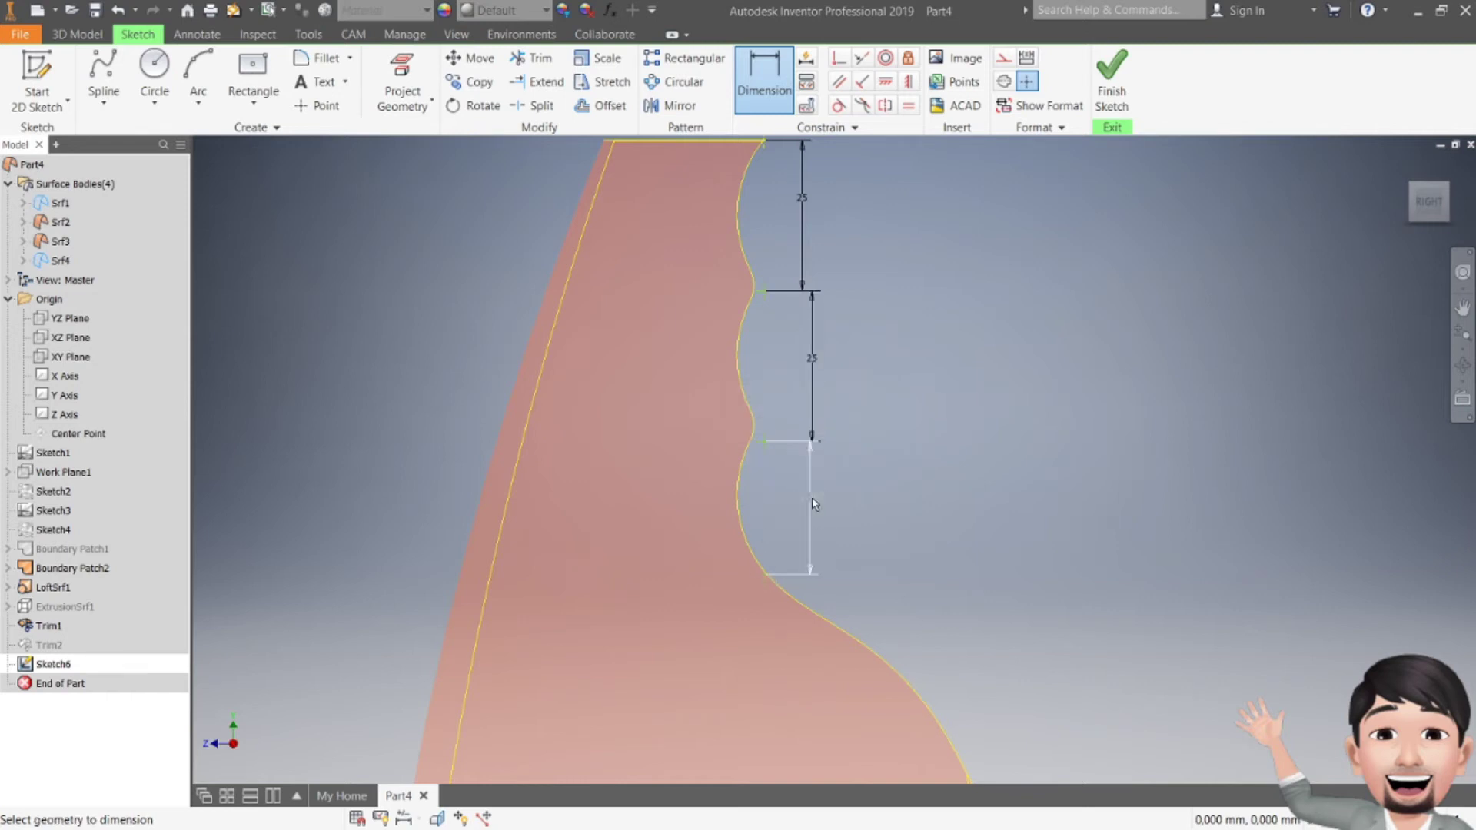
click(811, 495)
text(25)
key(Return)
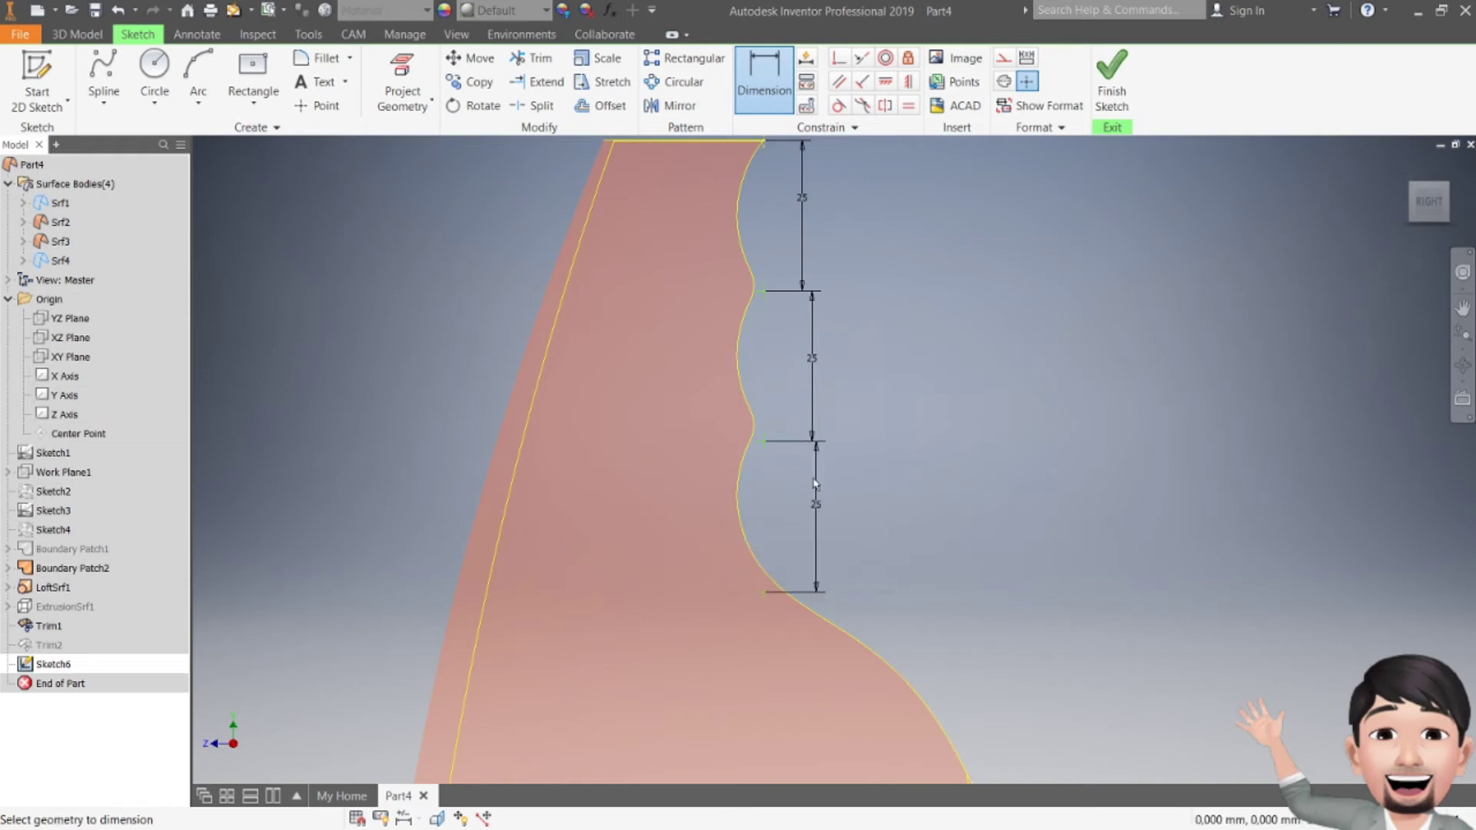
middle_drag(911, 315, 918, 366)
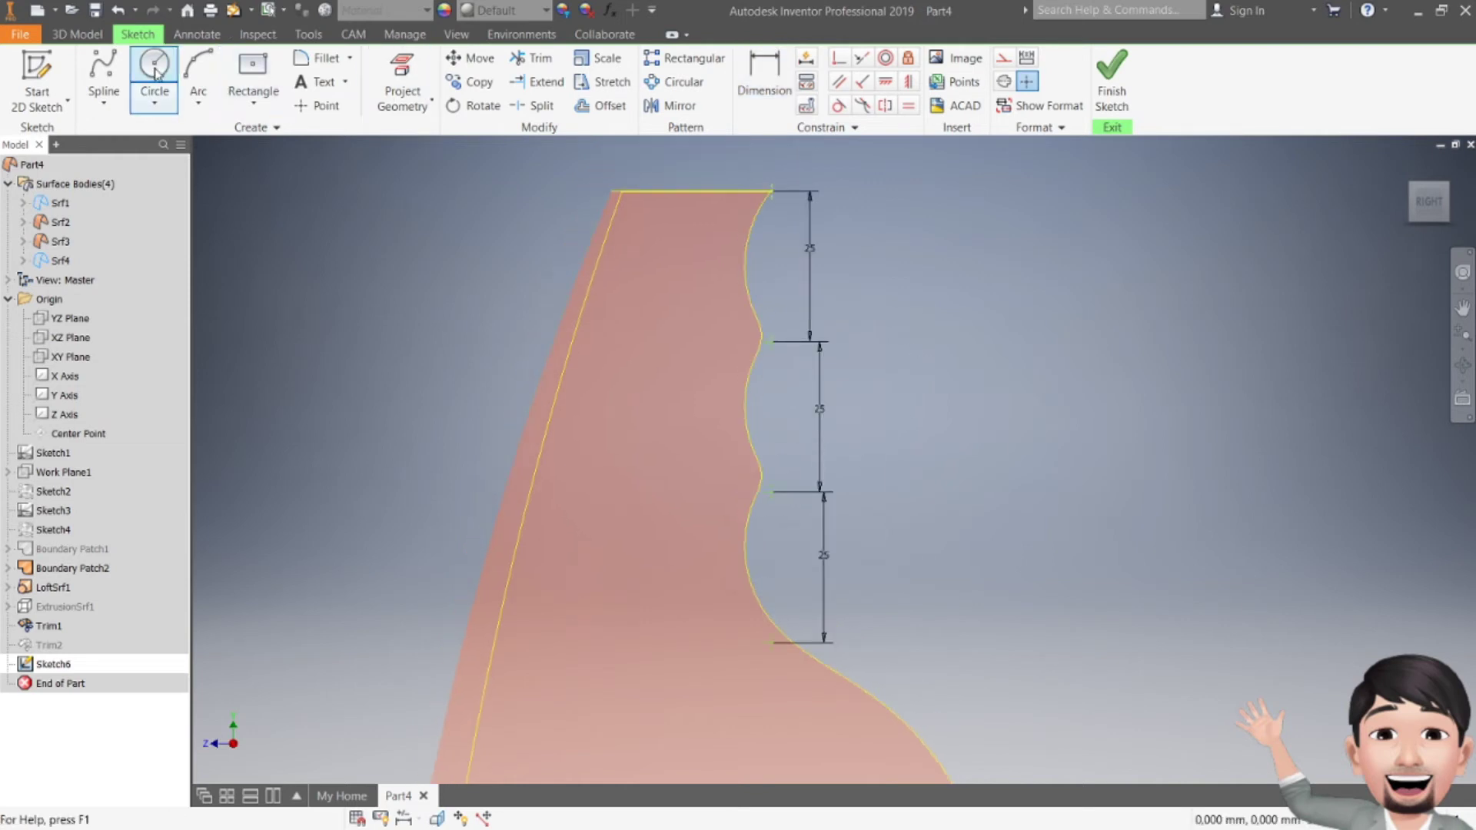
- Draw three arcs of 20 mm radius between the consecutive points, following the wavy edge
click(200, 71)
click(773, 191)
click(775, 341)
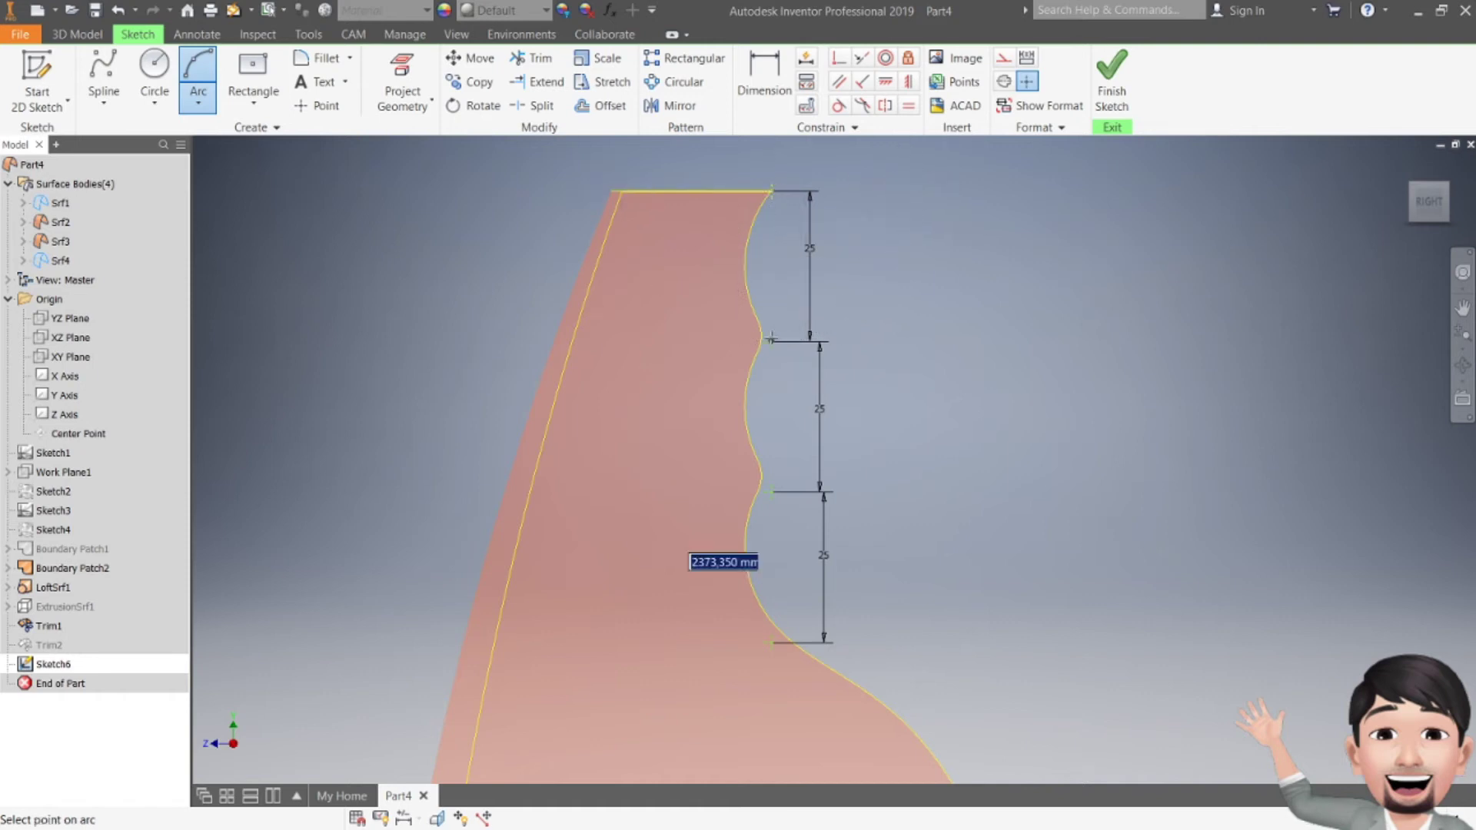
text(20)
key(Return)
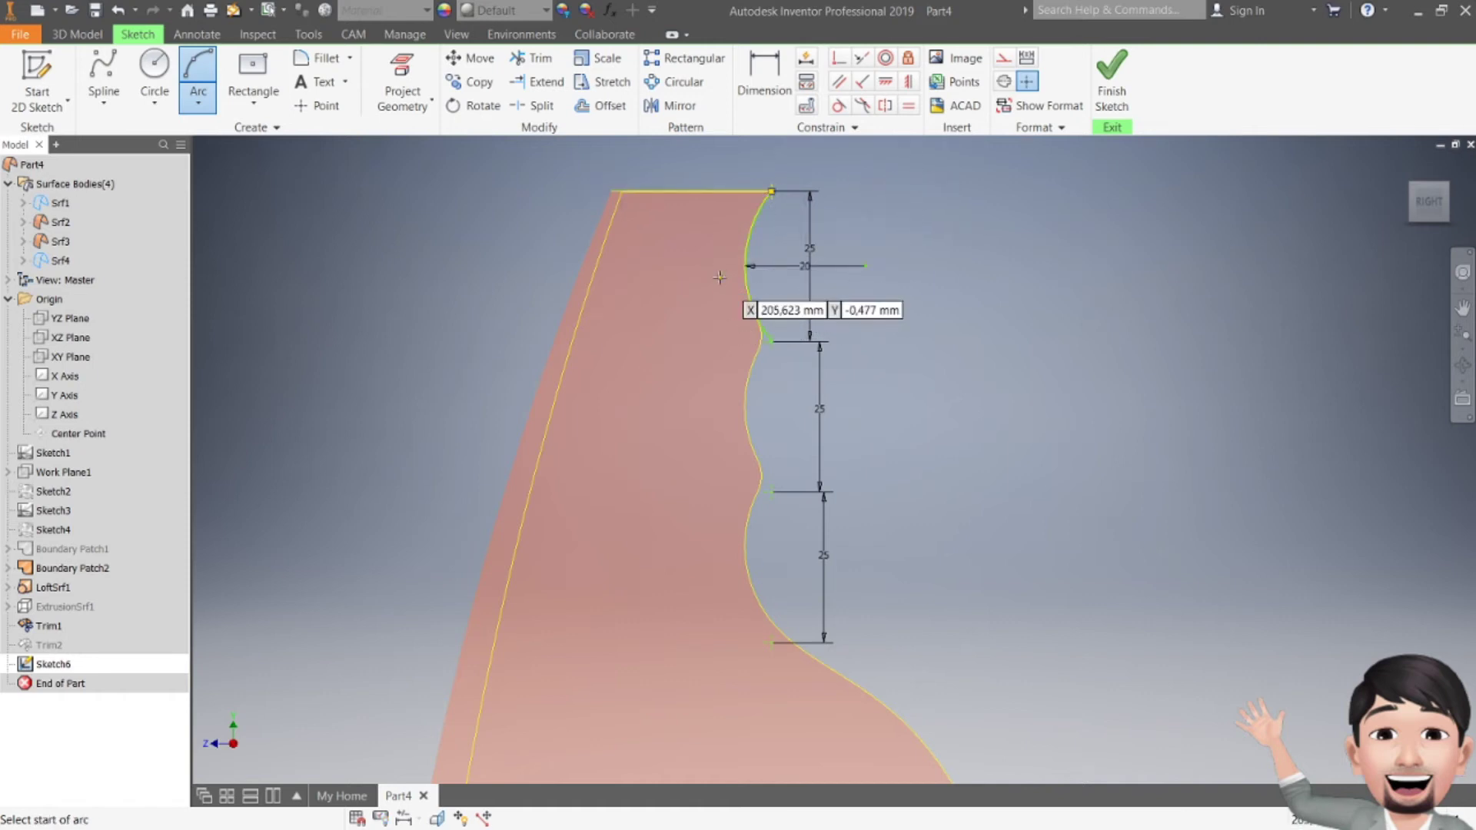
click(771, 342)
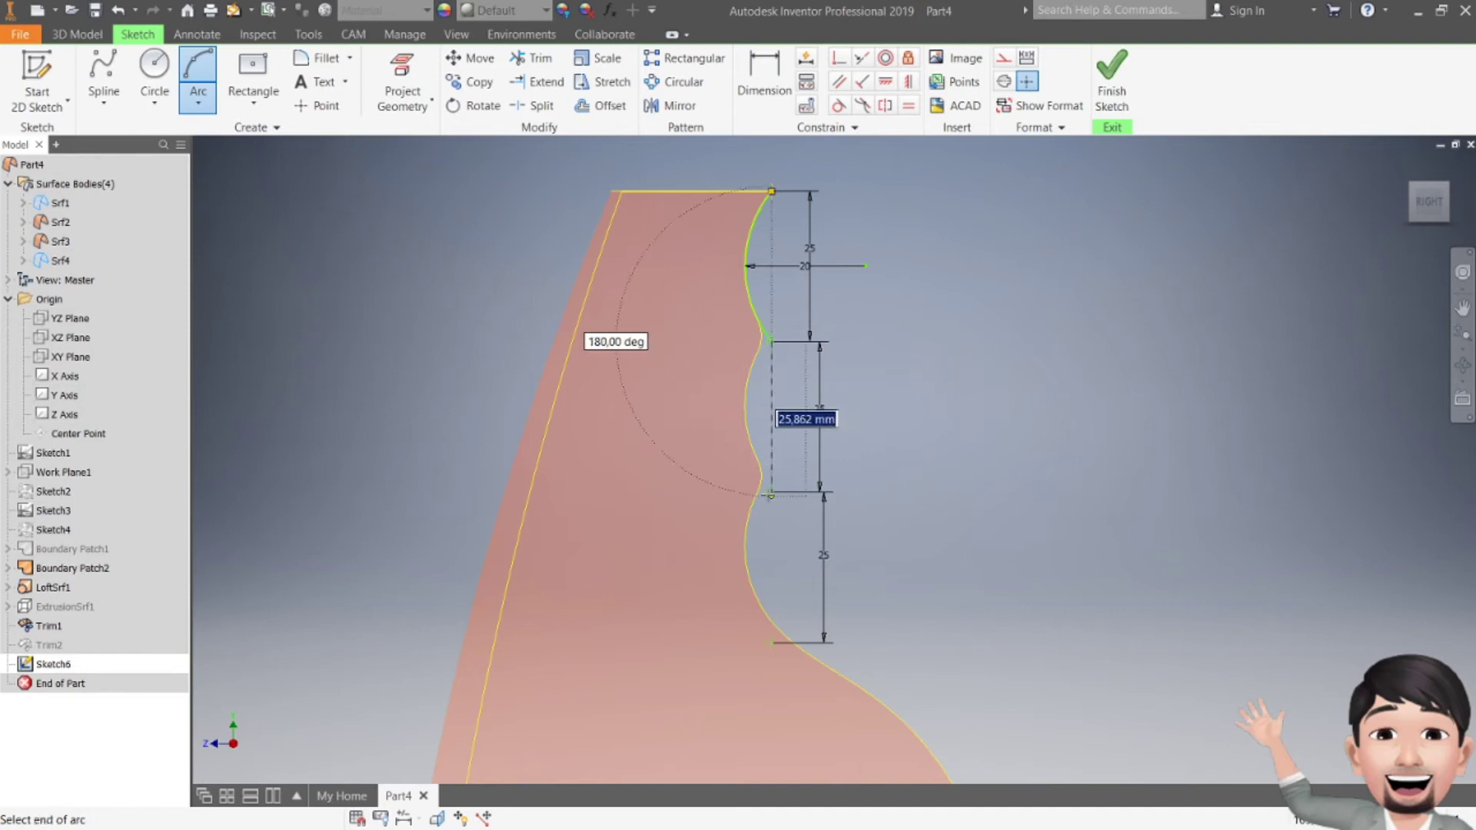
click(772, 492)
text(20)
key(Return)
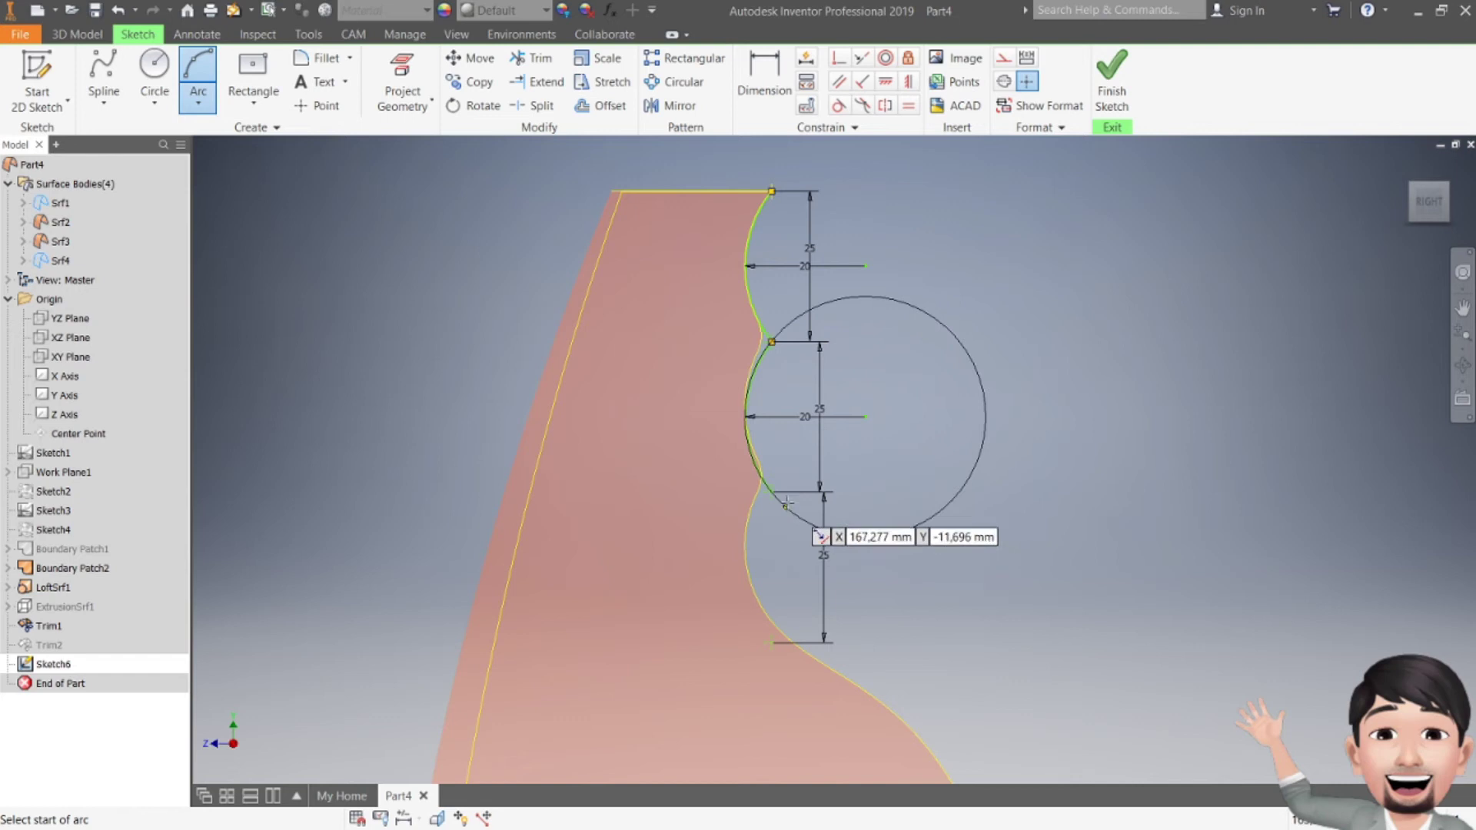
click(772, 492)
click(771, 641)
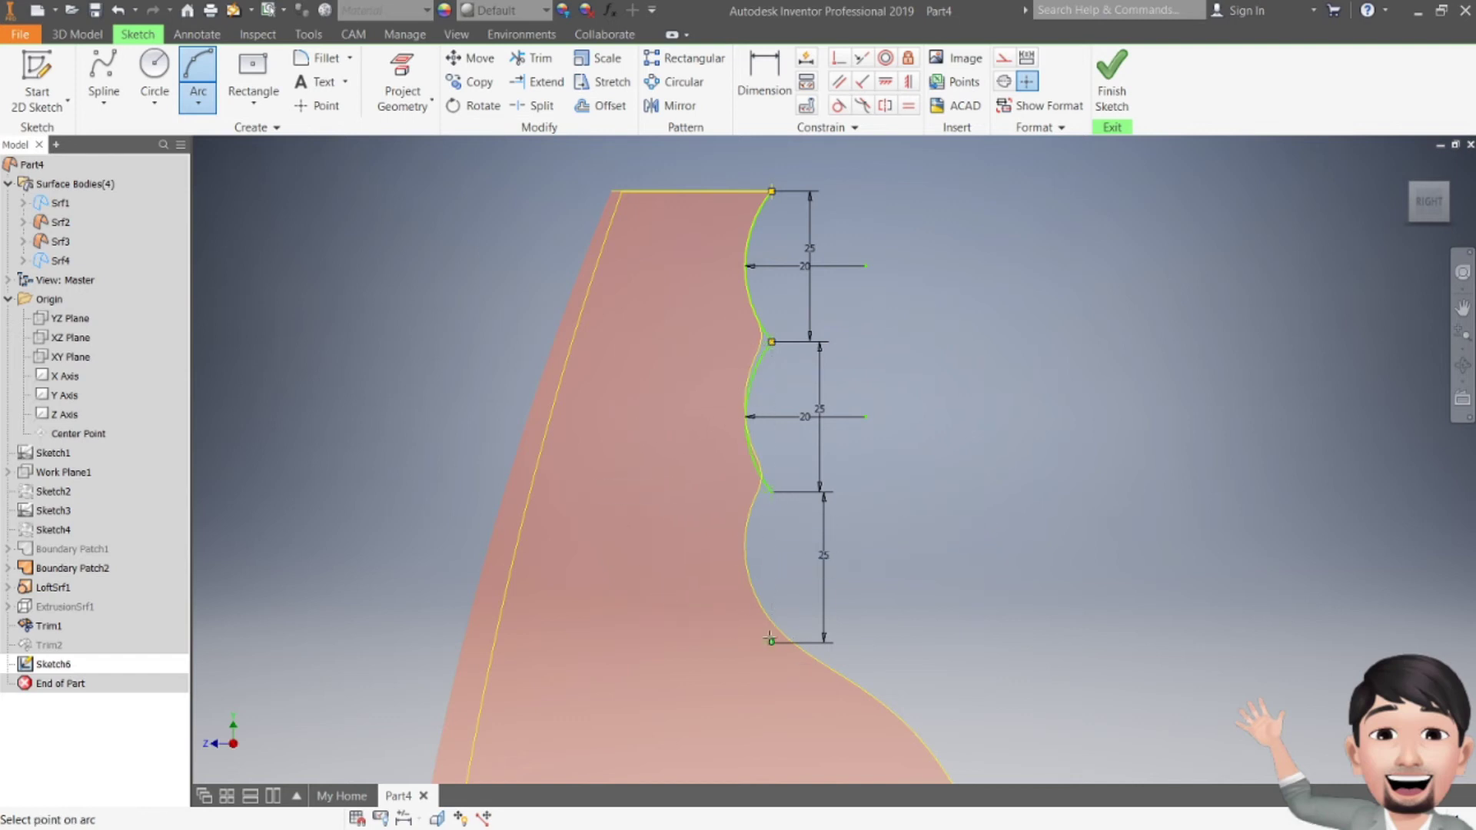
text(20)
key(Return)
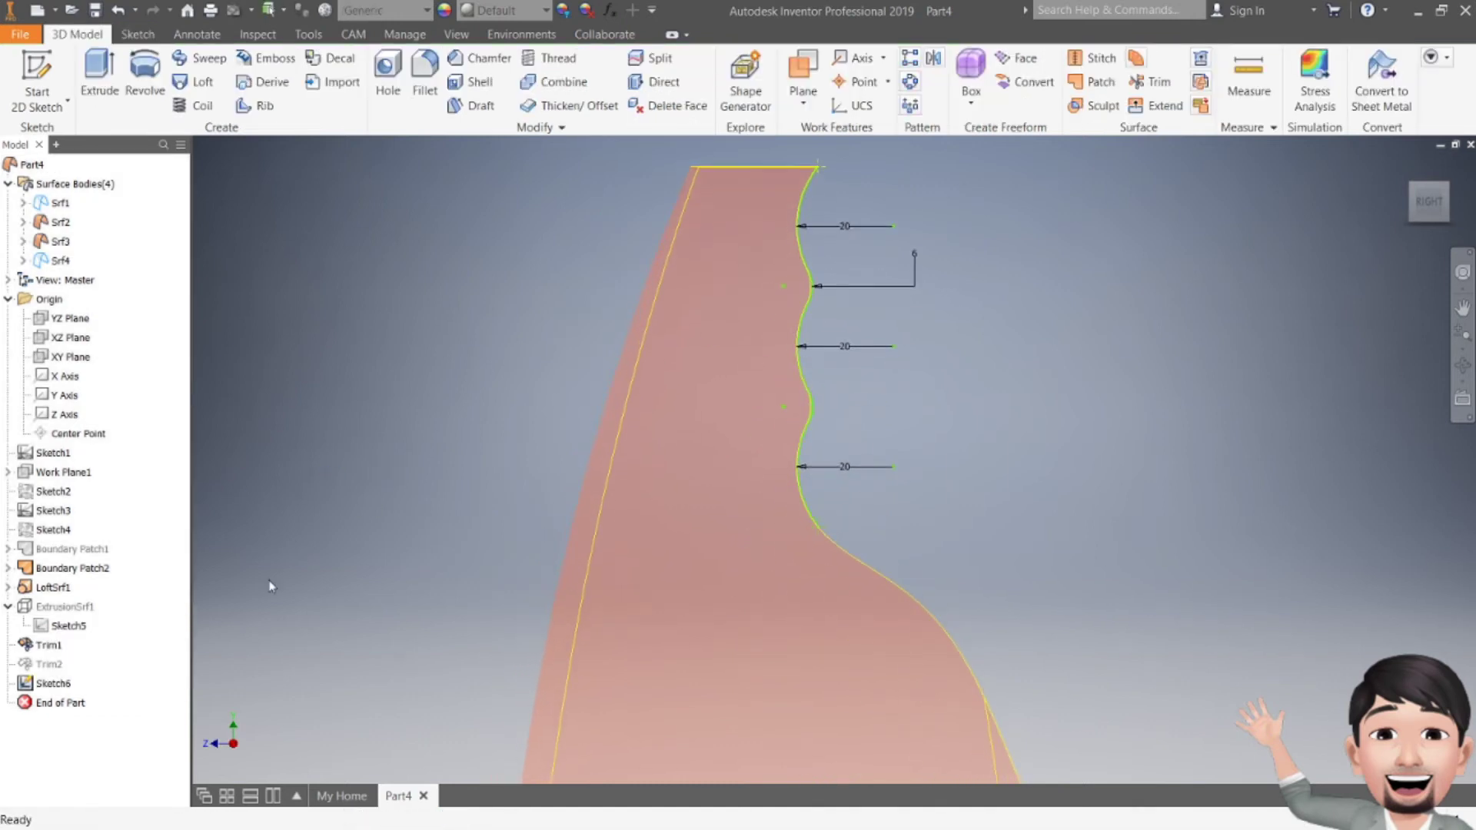
- Reopen the arc sketch for editing and accept 6 mm as the radius of the fillet between the upper arcs
double_click(47, 688)
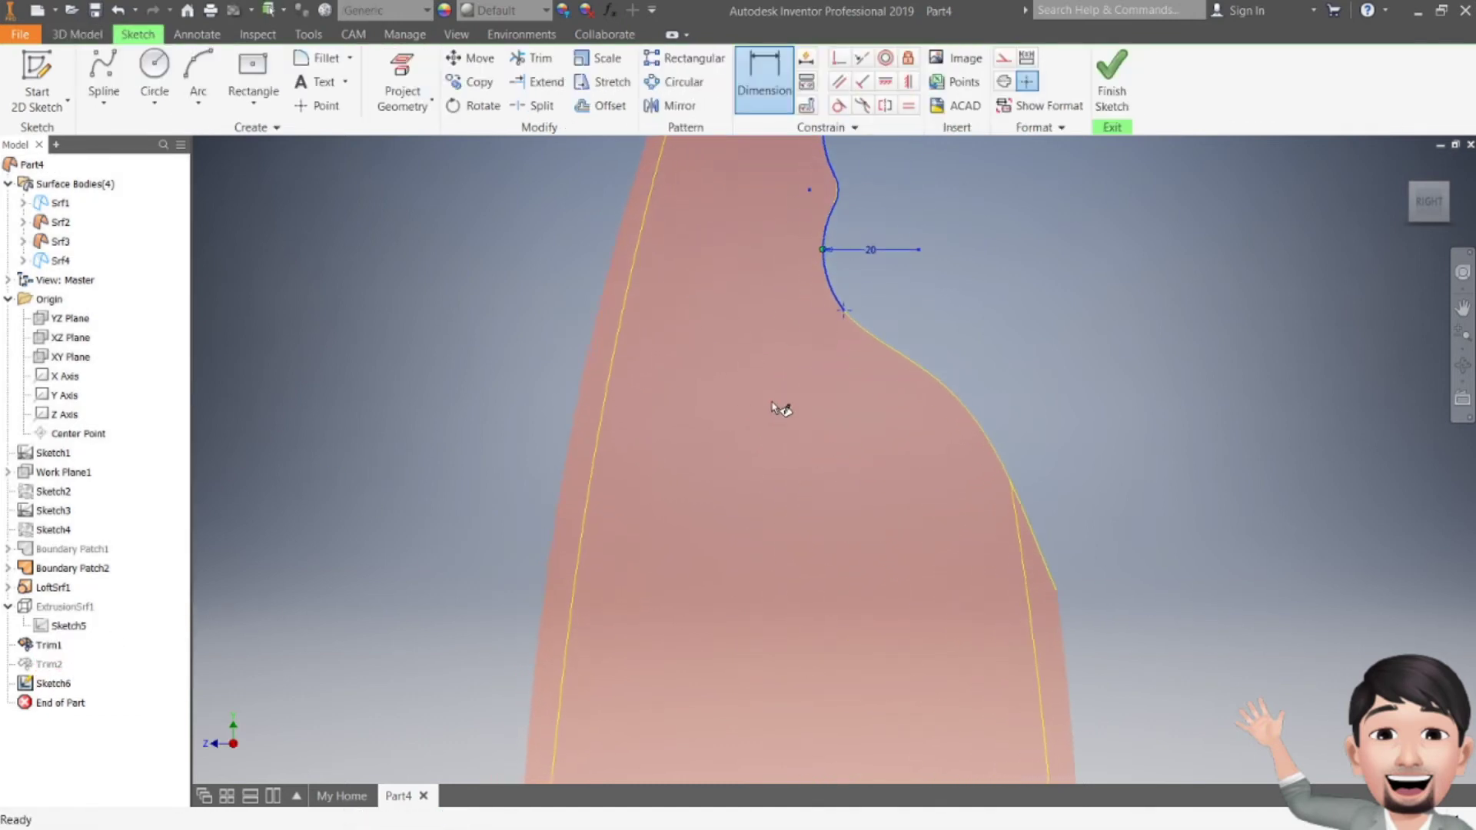
scroll(751, 361, up, 3)
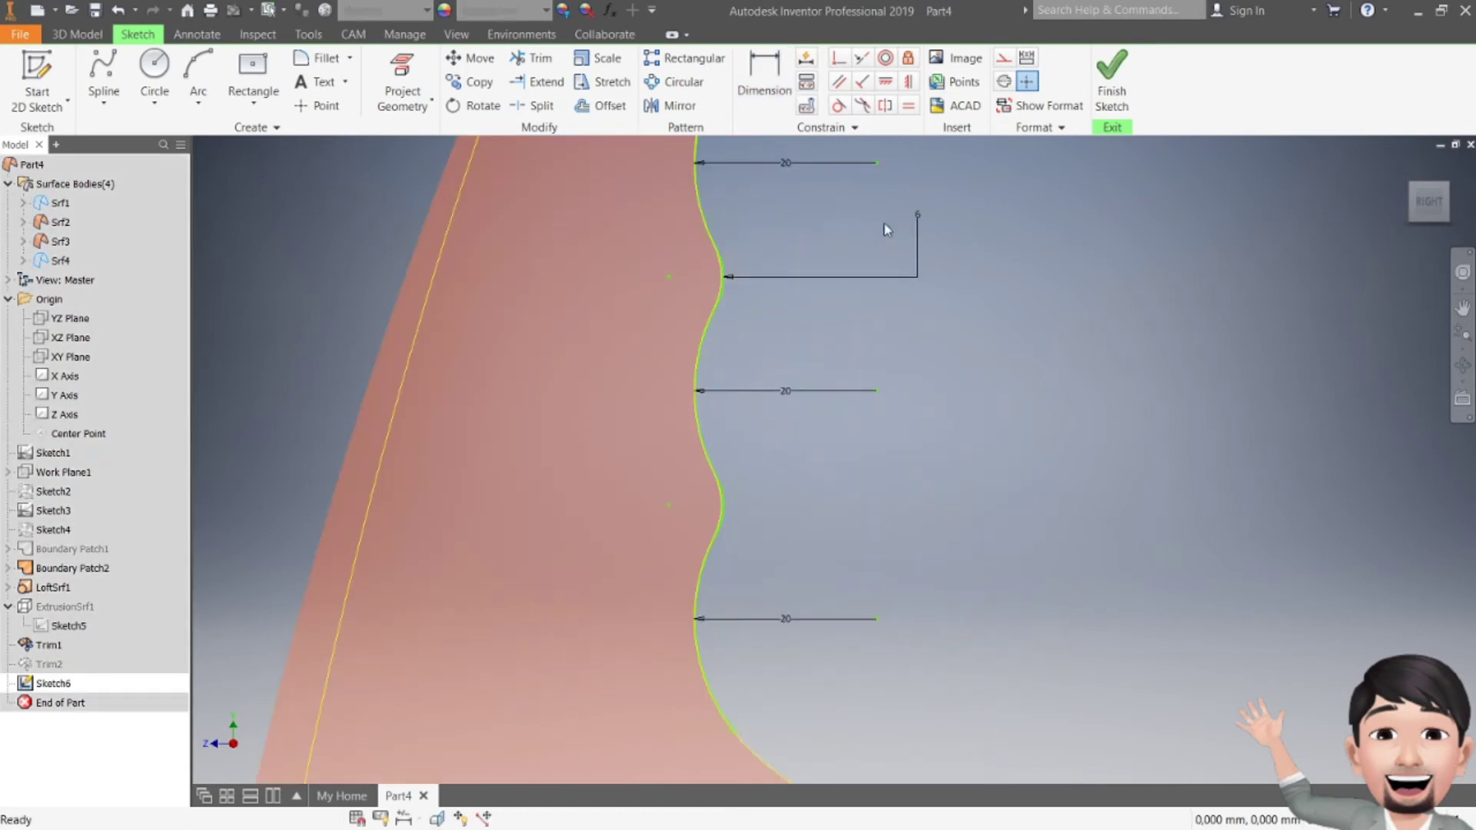
double_click(917, 220)
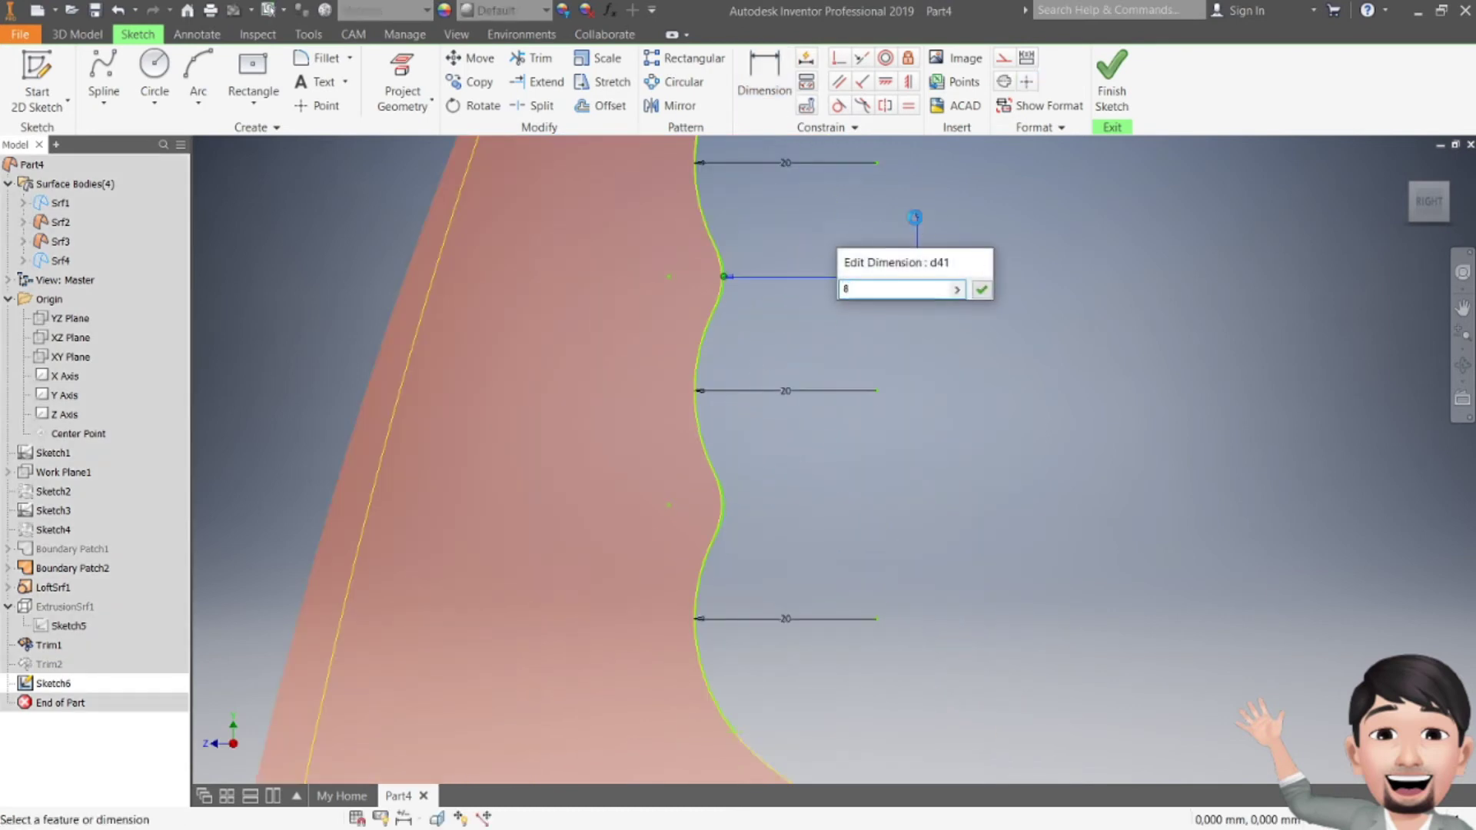
key(Return)
click(986, 209)
key(Return)
- Draw a 10 mm horizontal line outward from the top end of the arc chain
scroll(982, 216, down, 5)
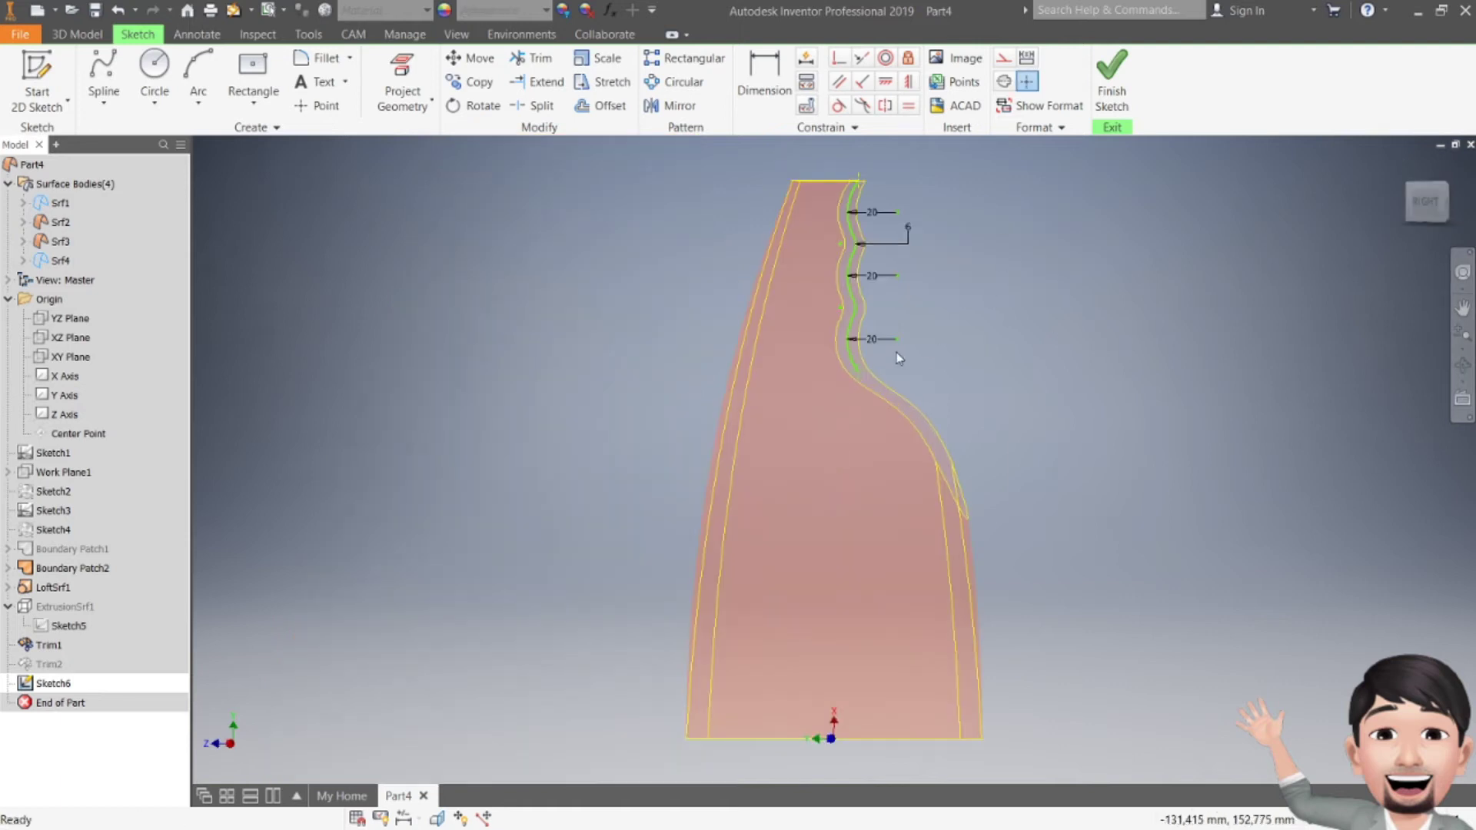
scroll(897, 358, up, 5)
scroll(916, 401, down, 3)
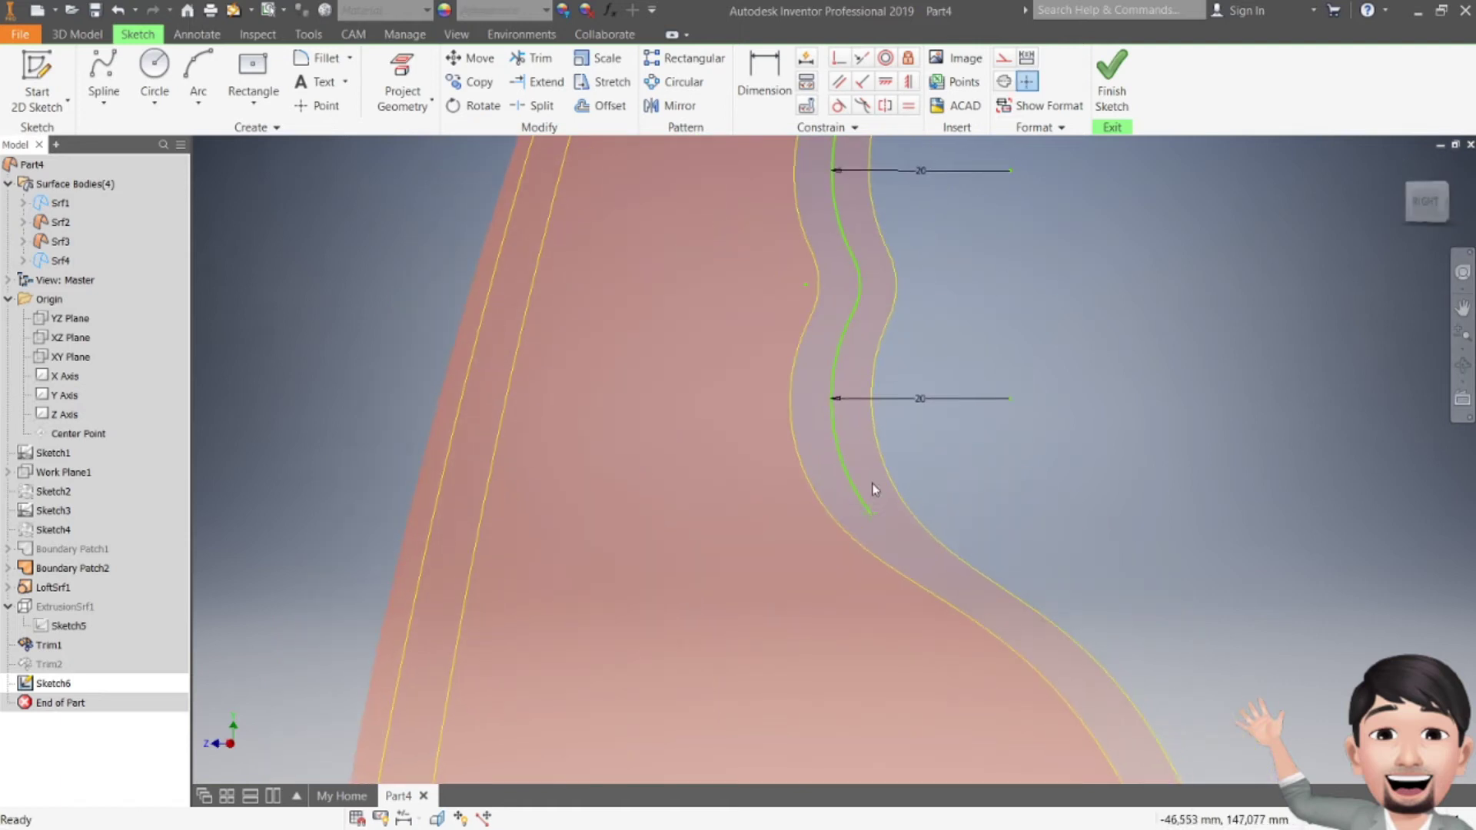
middle_drag(868, 290, 826, 439)
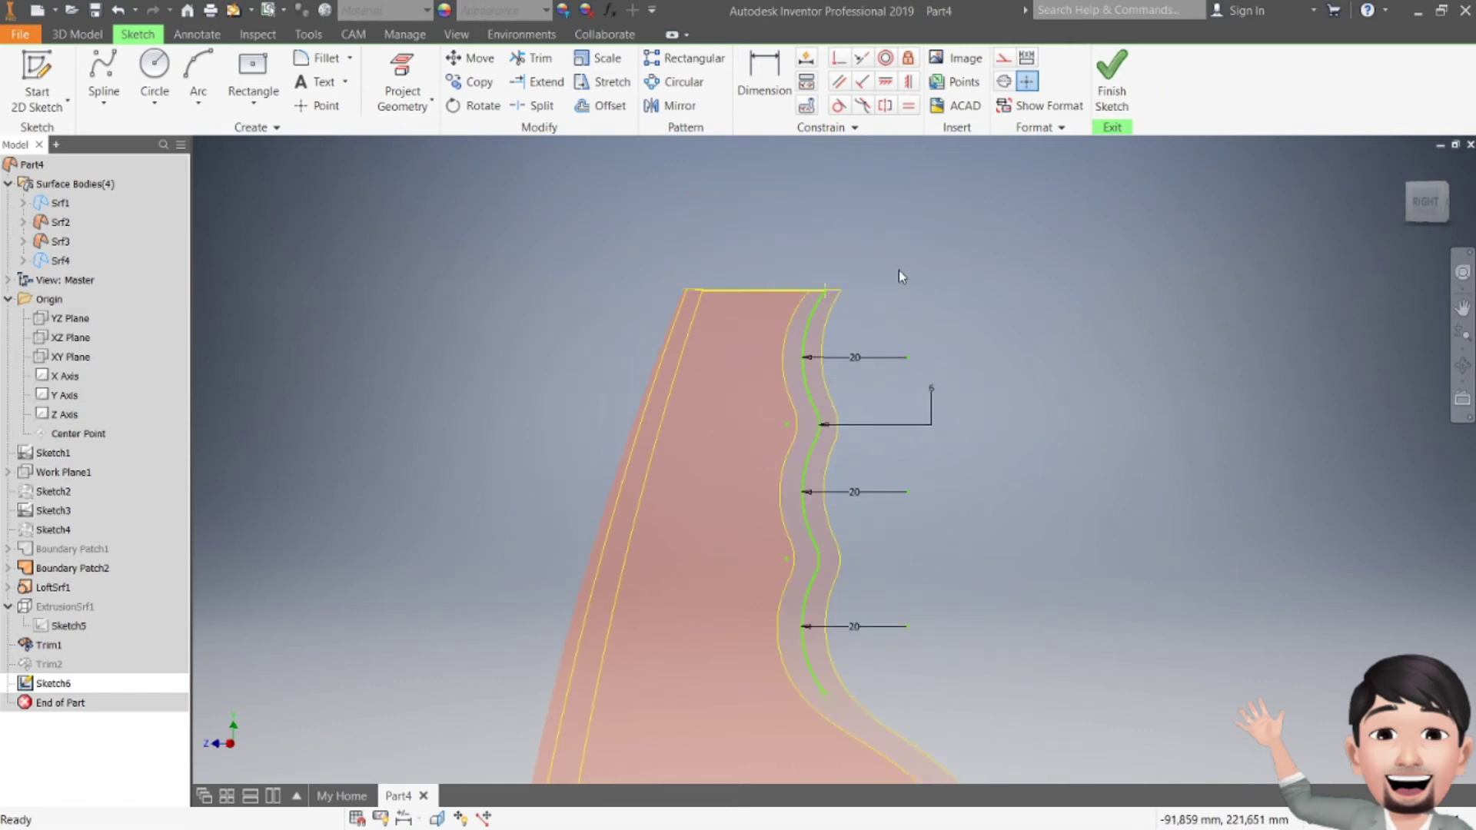
shift+middle_drag(899, 272, 800, 301)
click(799, 307)
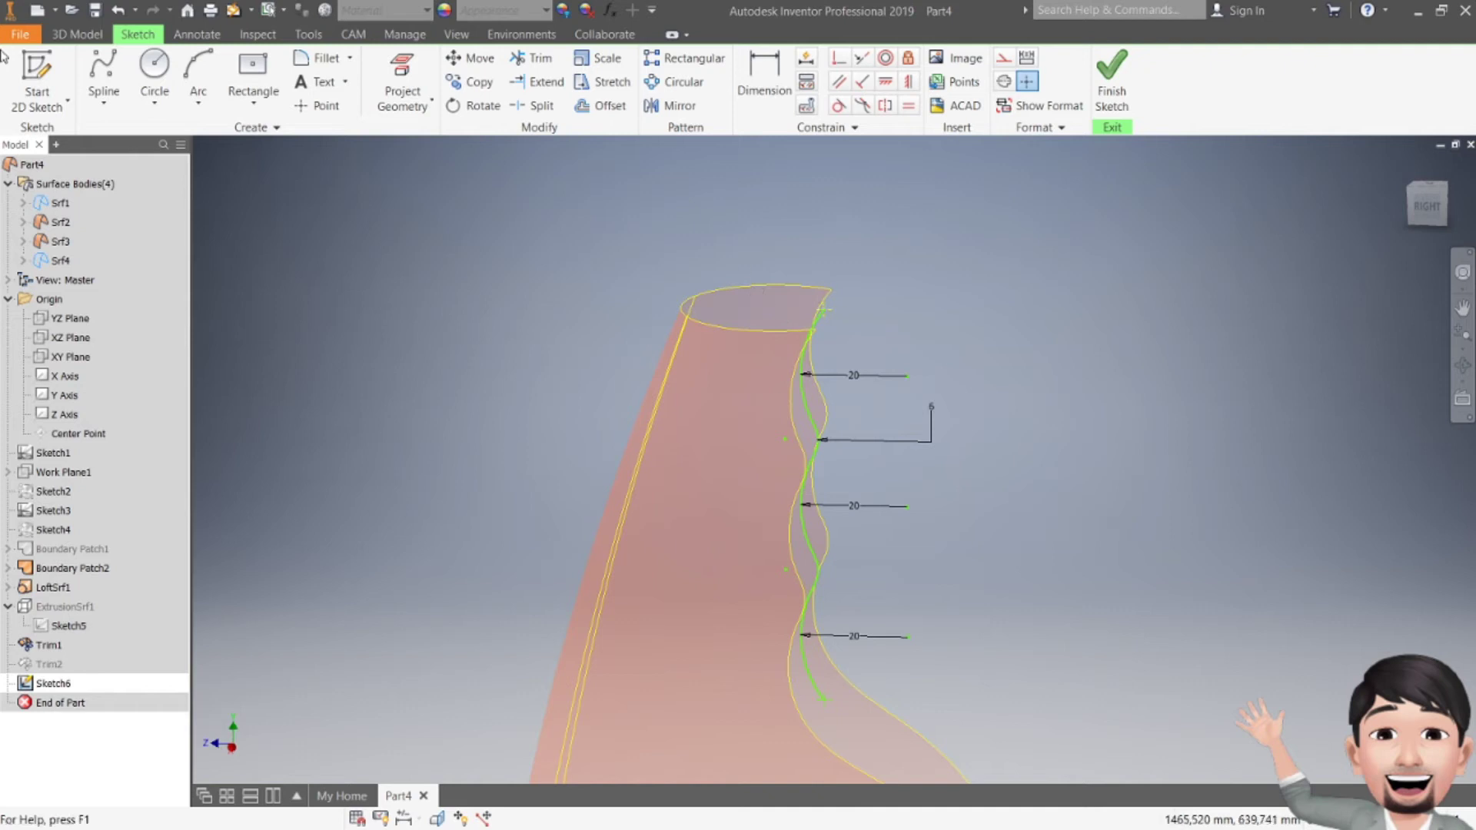
click(103, 102)
click(103, 133)
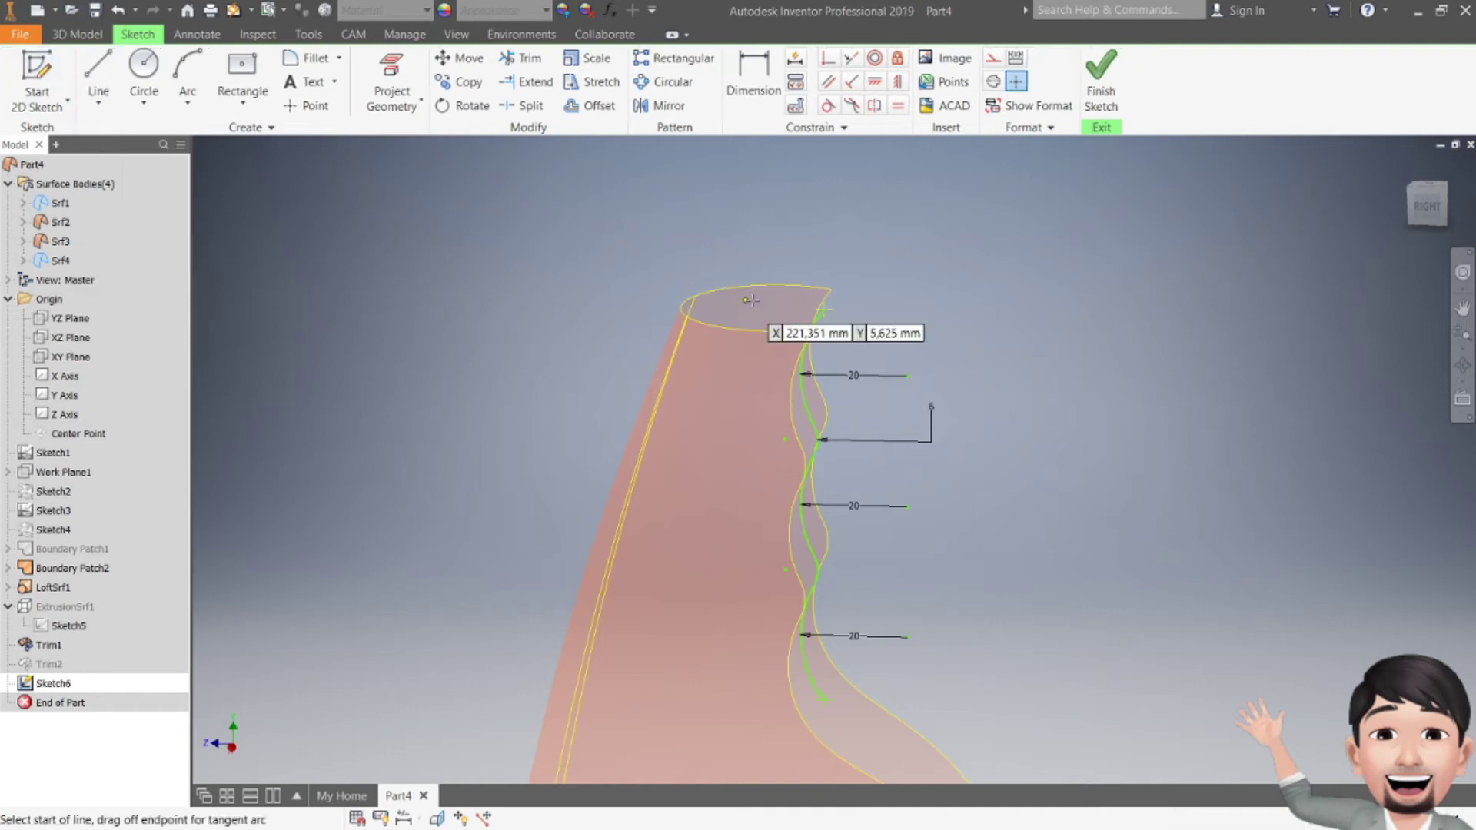
click(821, 309)
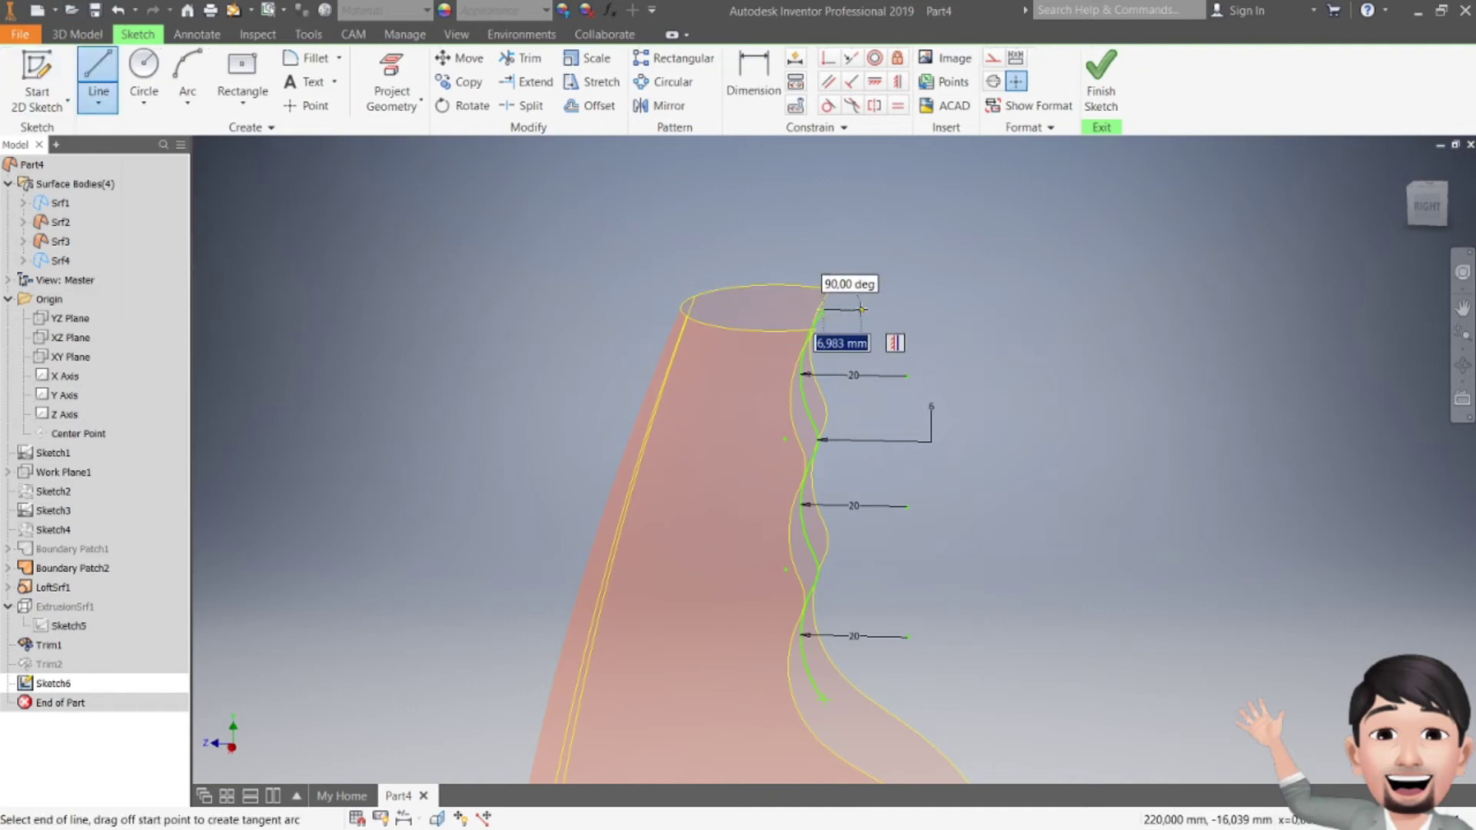
text(10)
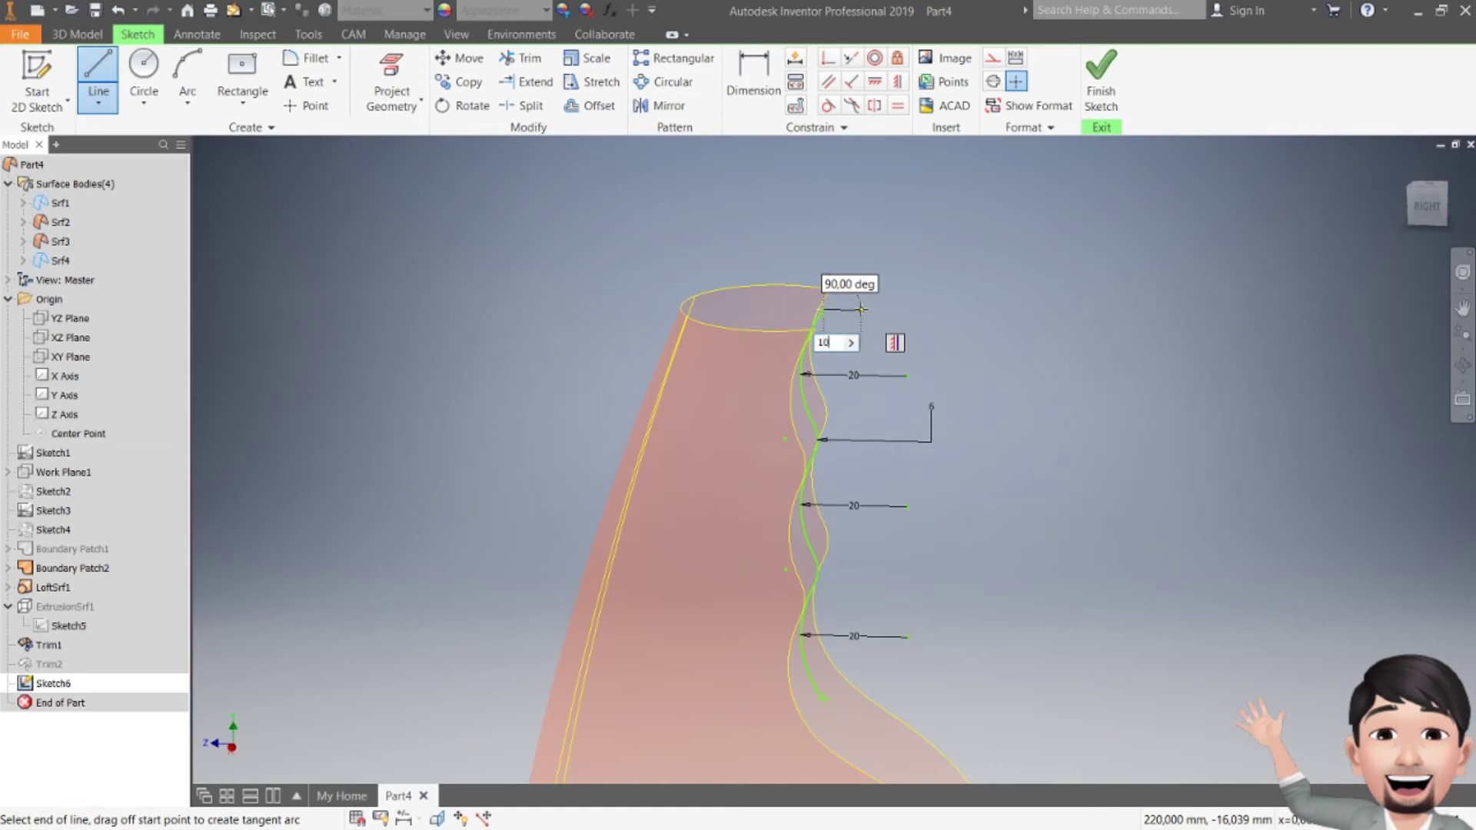
key(Return)
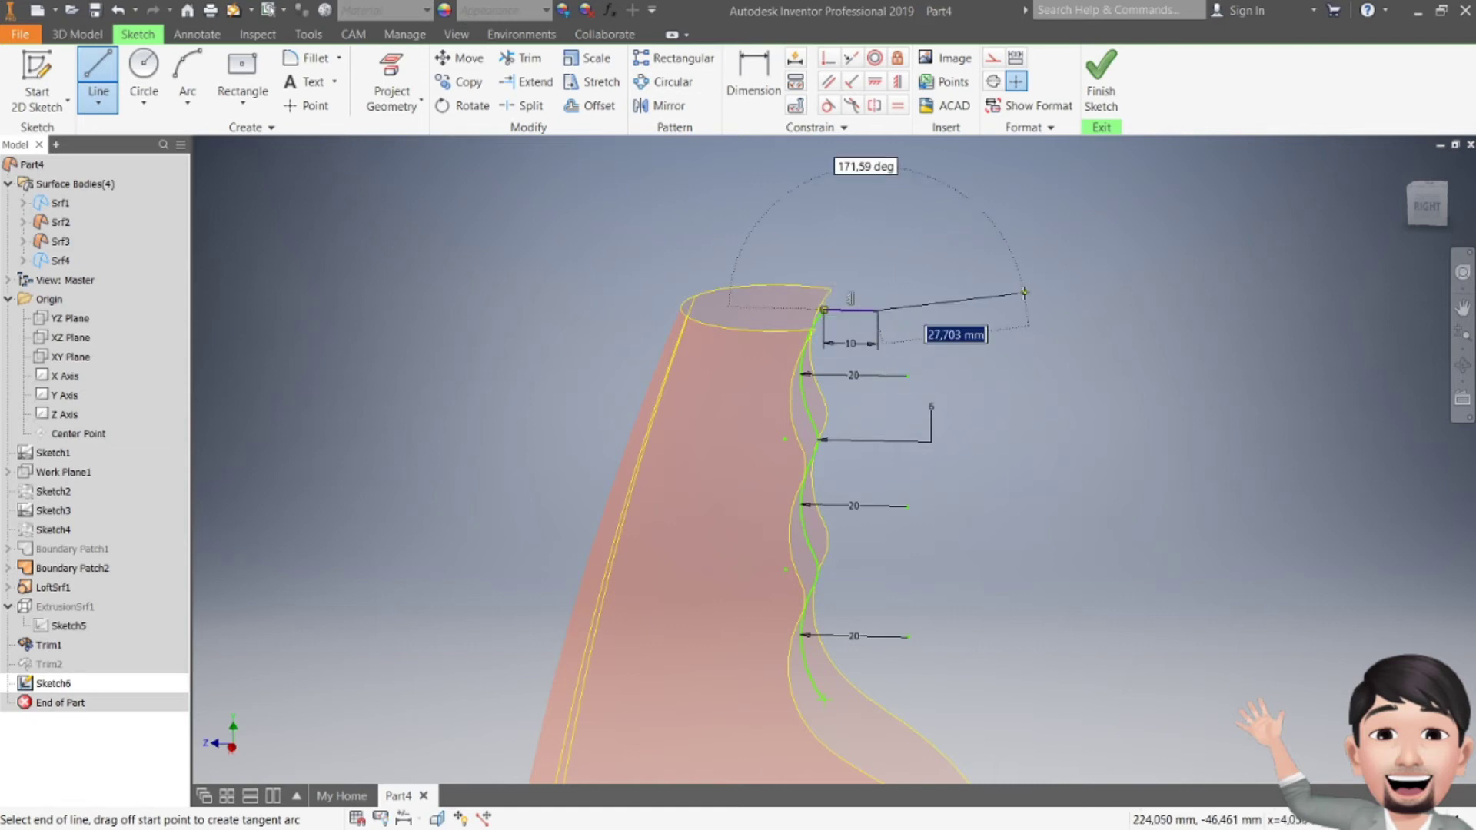
key(Escape)
- Move the arc chain by its top end to the outer end of the 10 mm line, then remove that line and finish the sketch
click(459, 58)
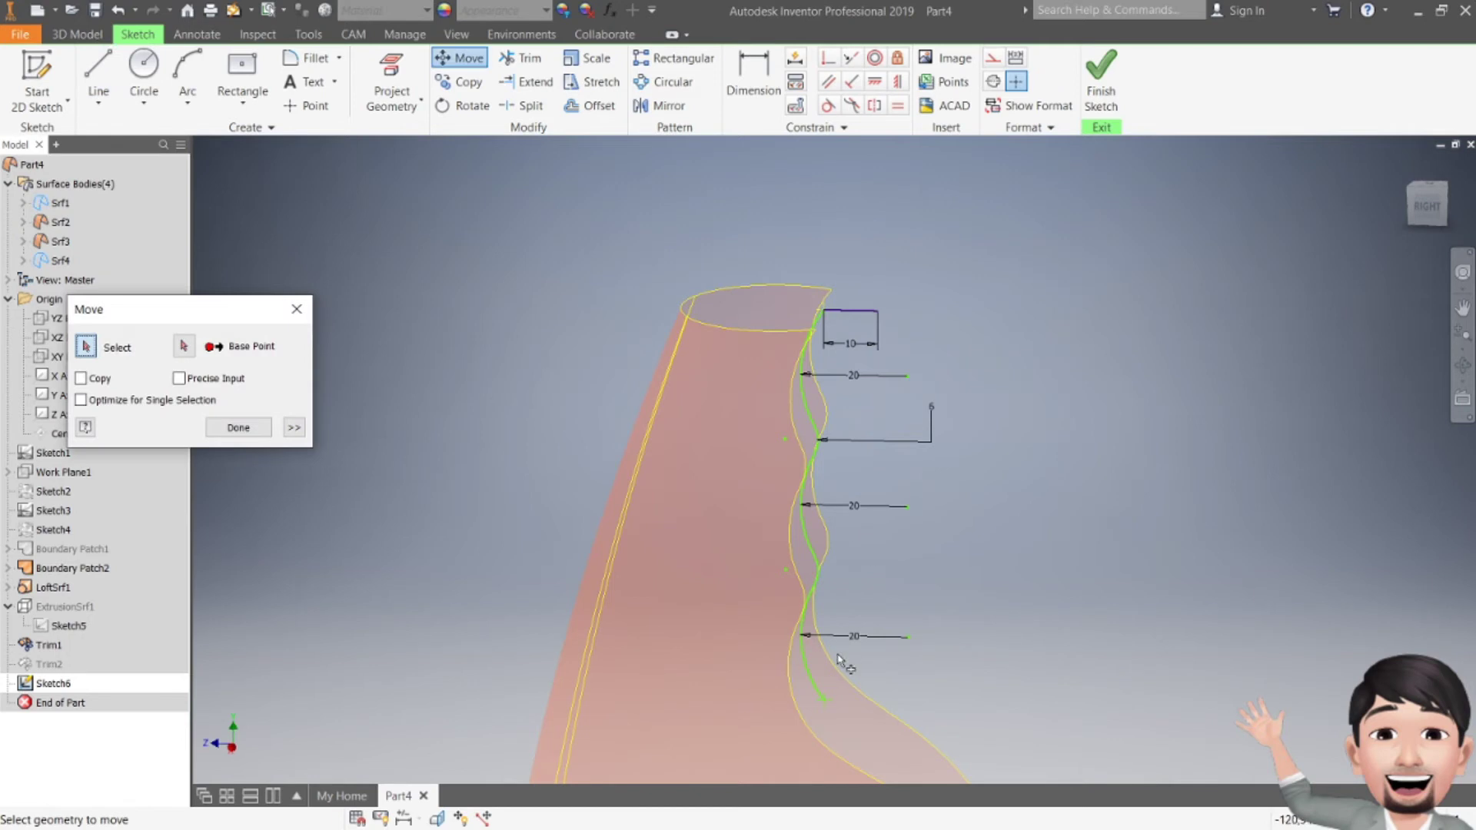
drag(789, 375, 786, 368)
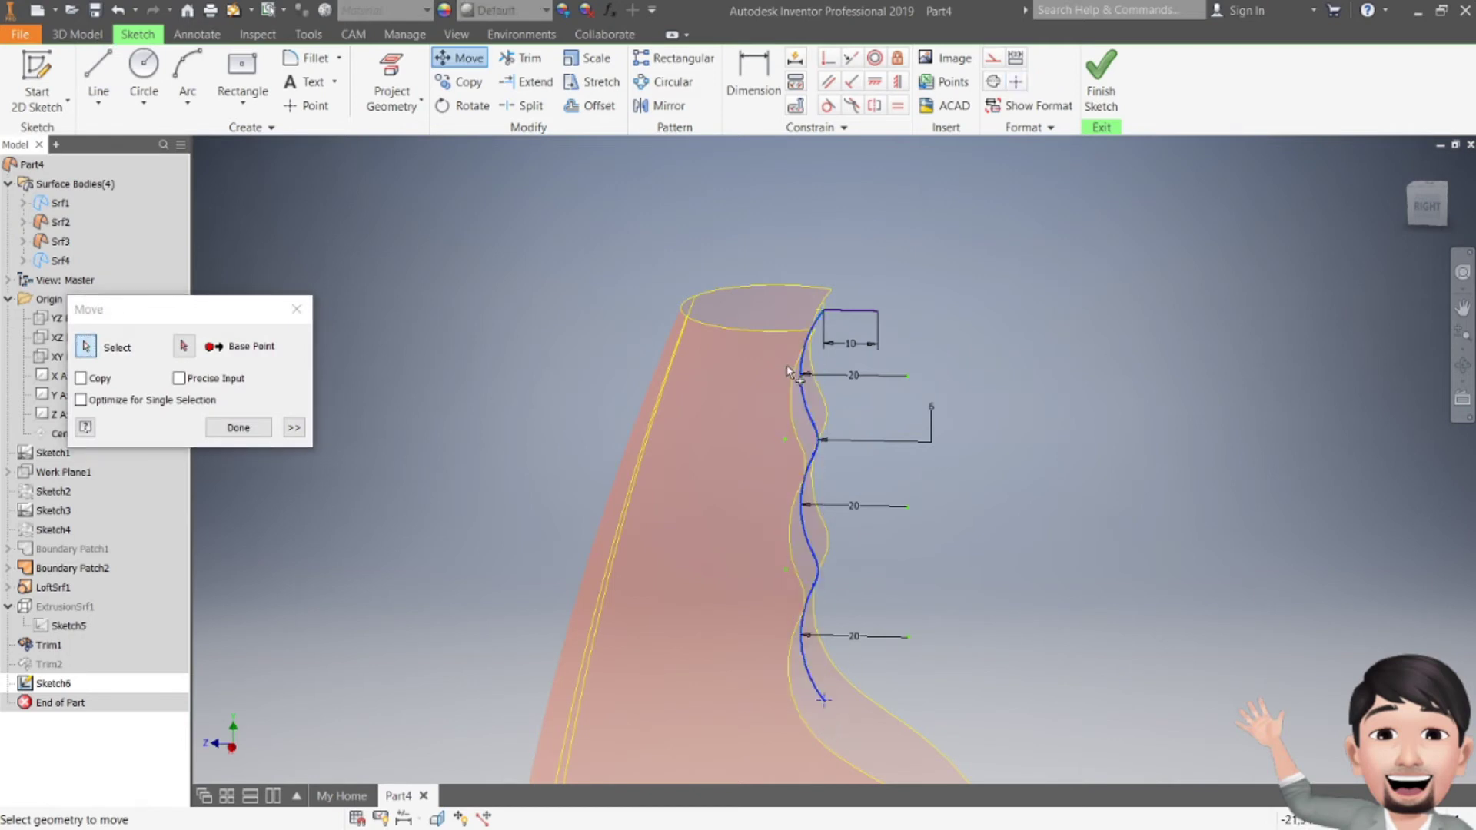
click(184, 348)
click(824, 310)
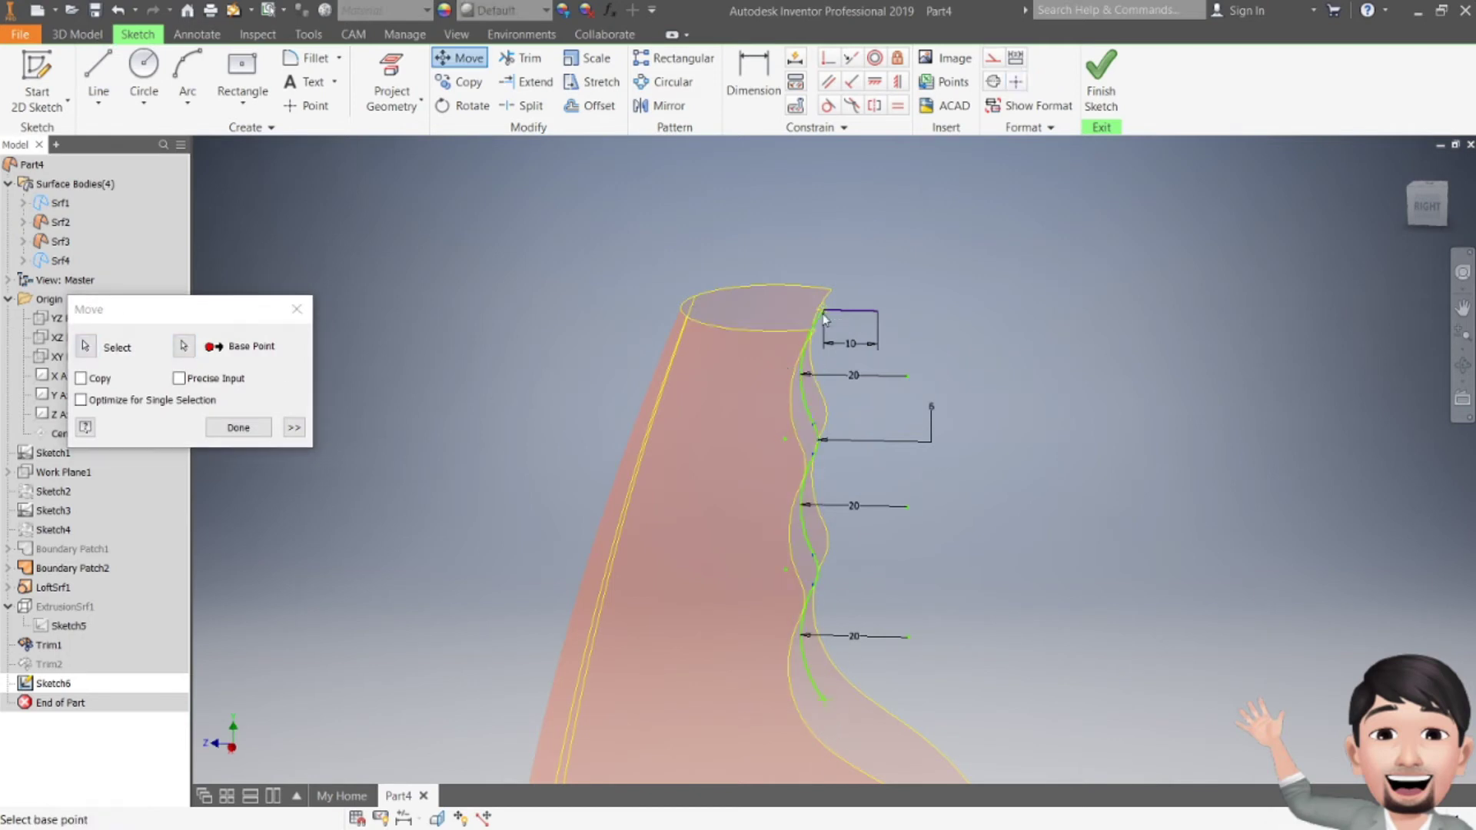
click(626, 458)
click(875, 317)
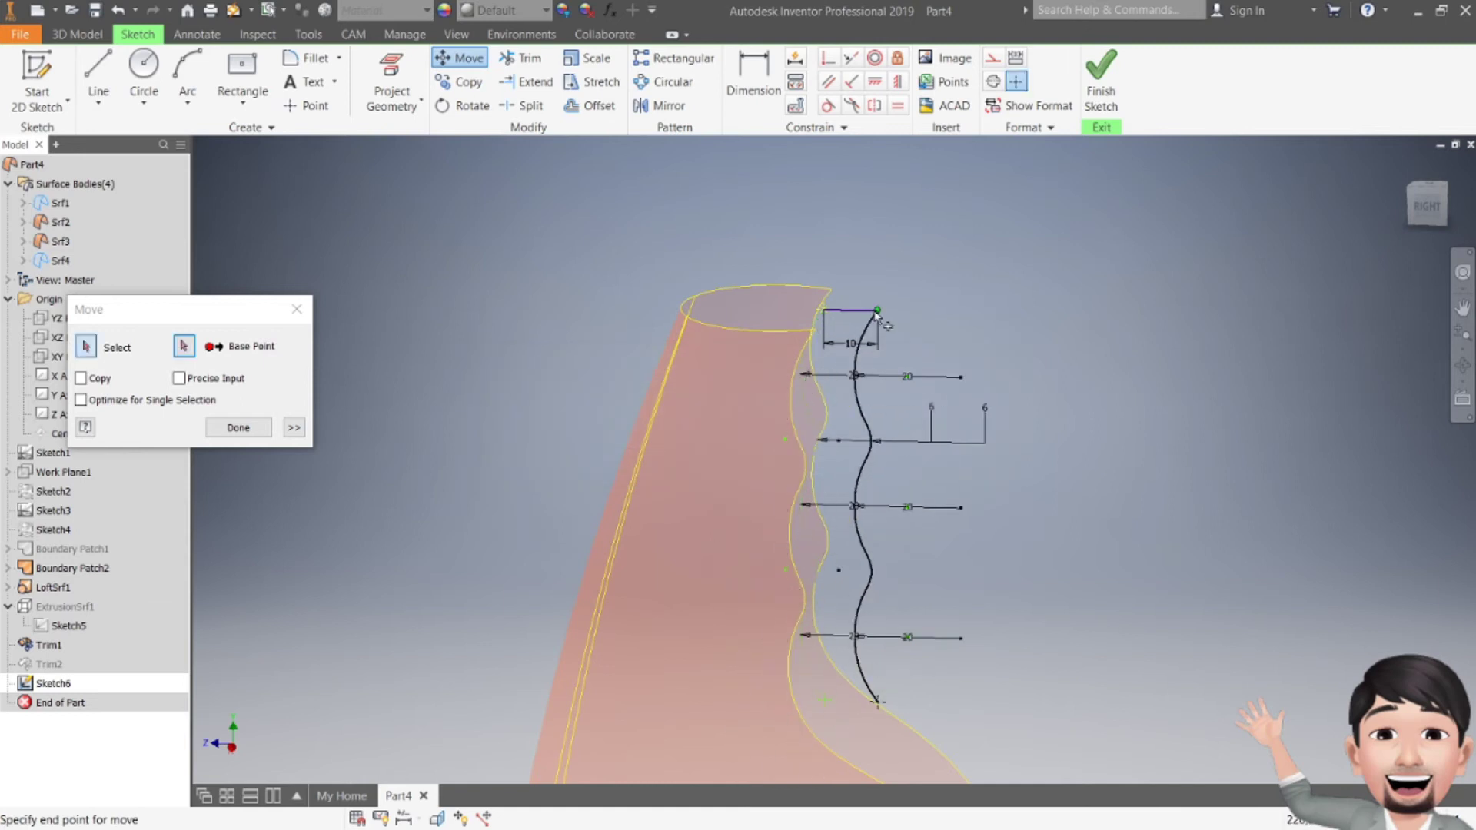
key(Escape)
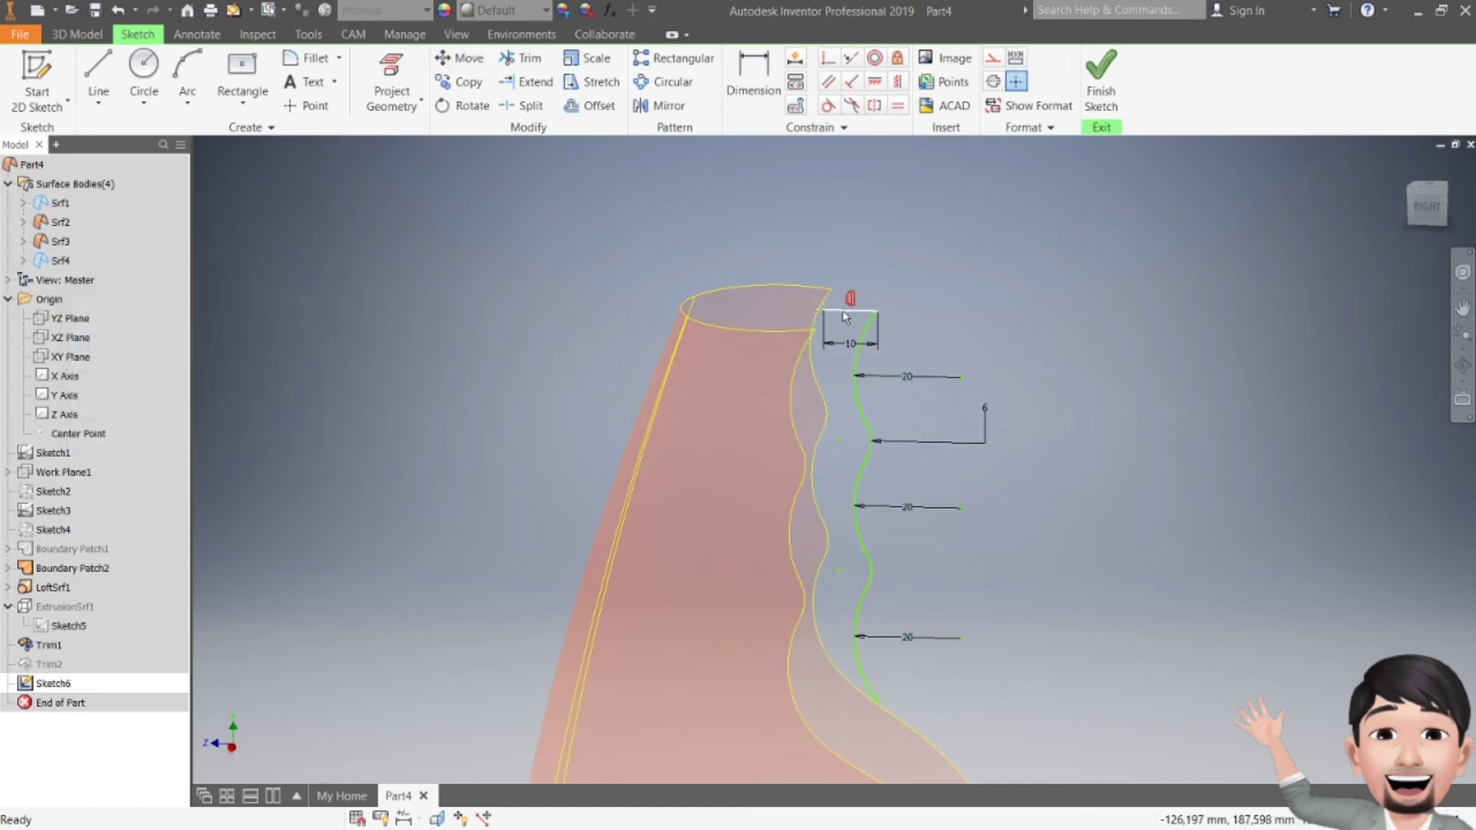
click(1101, 77)
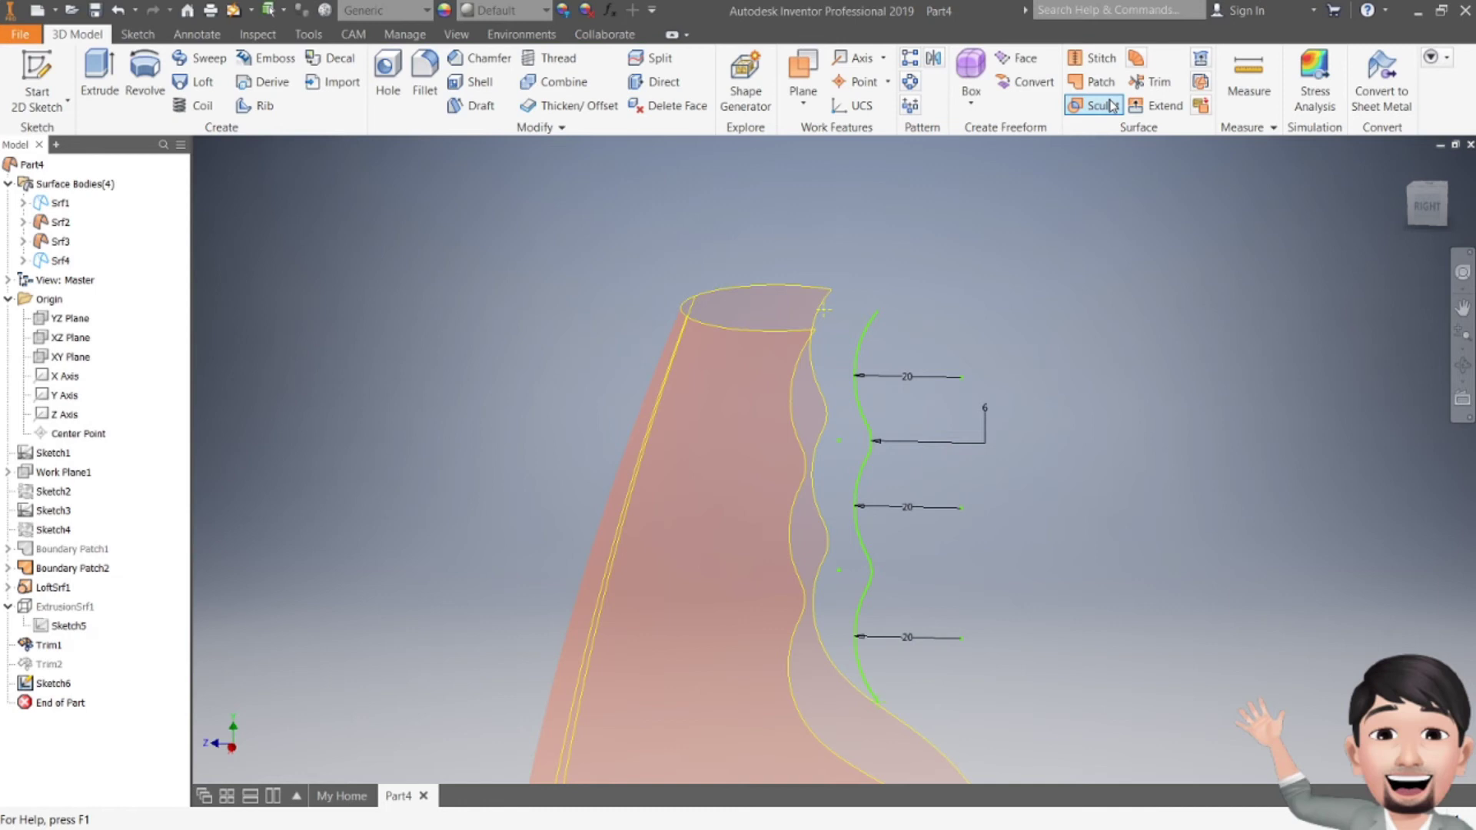
- Begin a surface loft with the wavy edge on one side of the grip cut and the arc sketch as its sections
drag(1426, 208, 1417, 269)
shift+middle_drag(800, 538, 638, 469)
shift+middle_drag(1215, 584, 944, 348)
scroll(894, 395, down, 3)
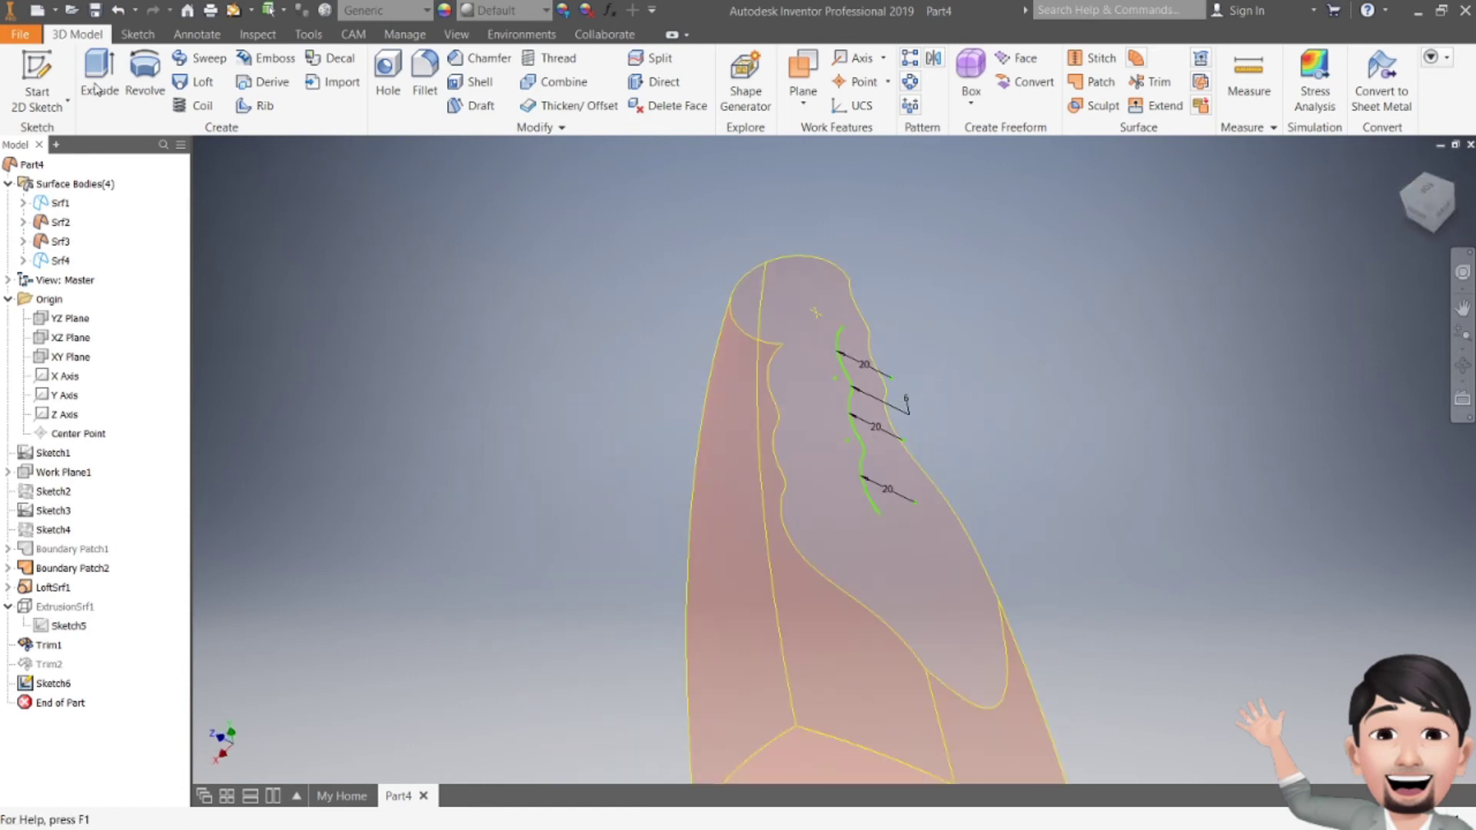
click(193, 82)
scroll(769, 346, down, 3)
click(759, 334)
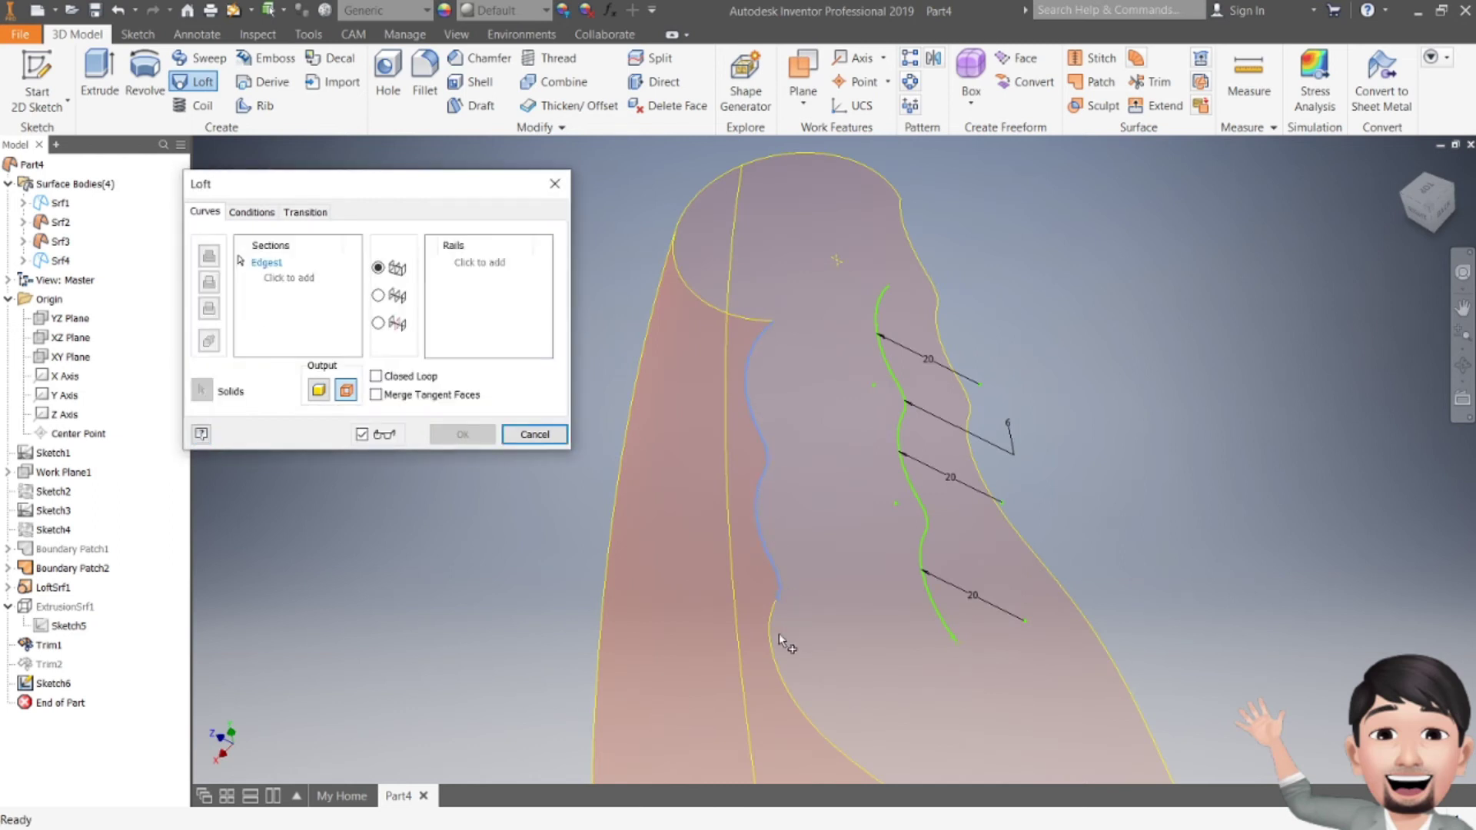
click(304, 297)
click(881, 306)
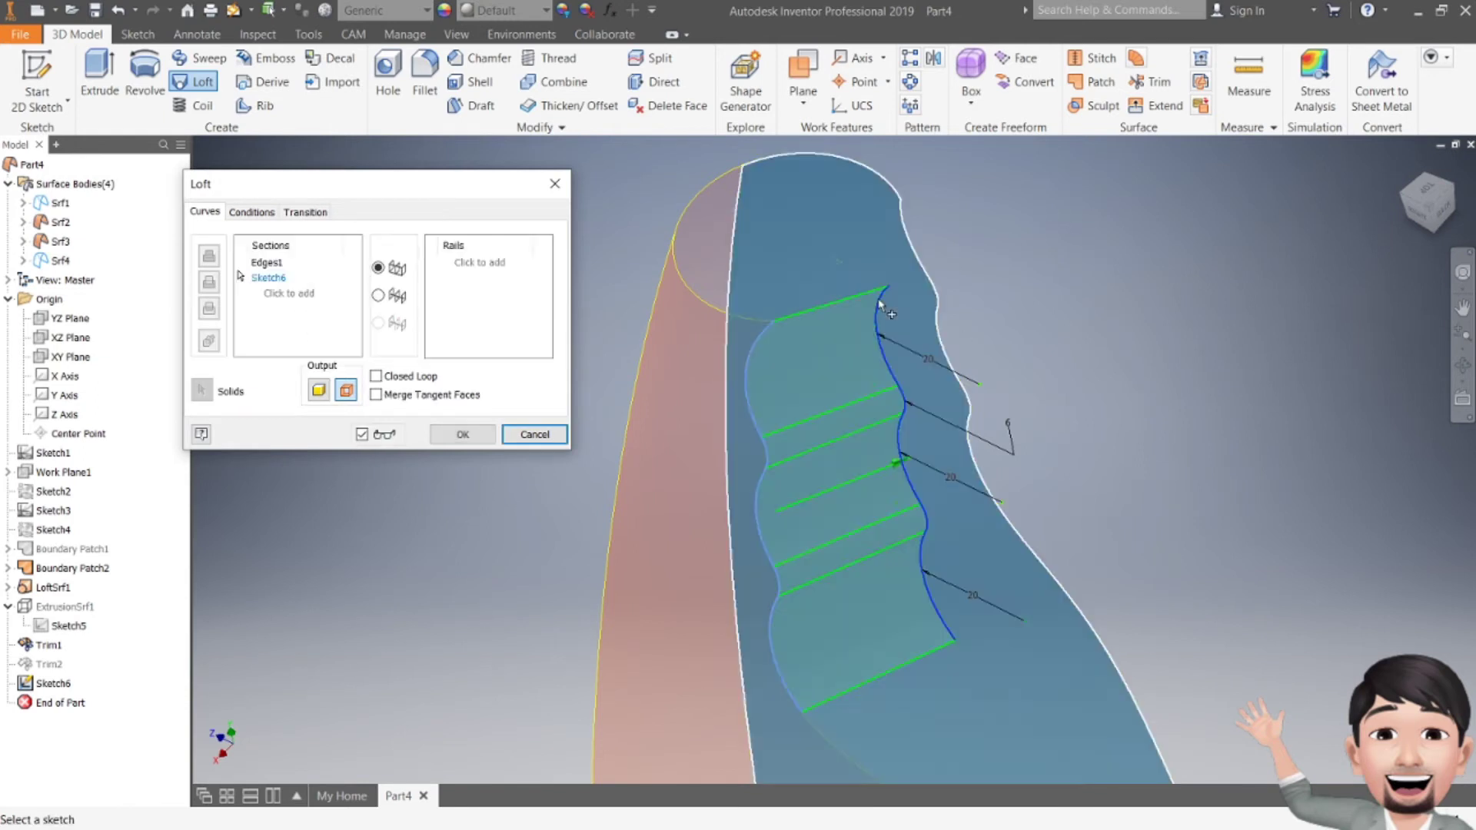
- Add the wavy edge on the opposite side of the cut as the third loft section and create the surface
drag(1434, 215, 1307, 242)
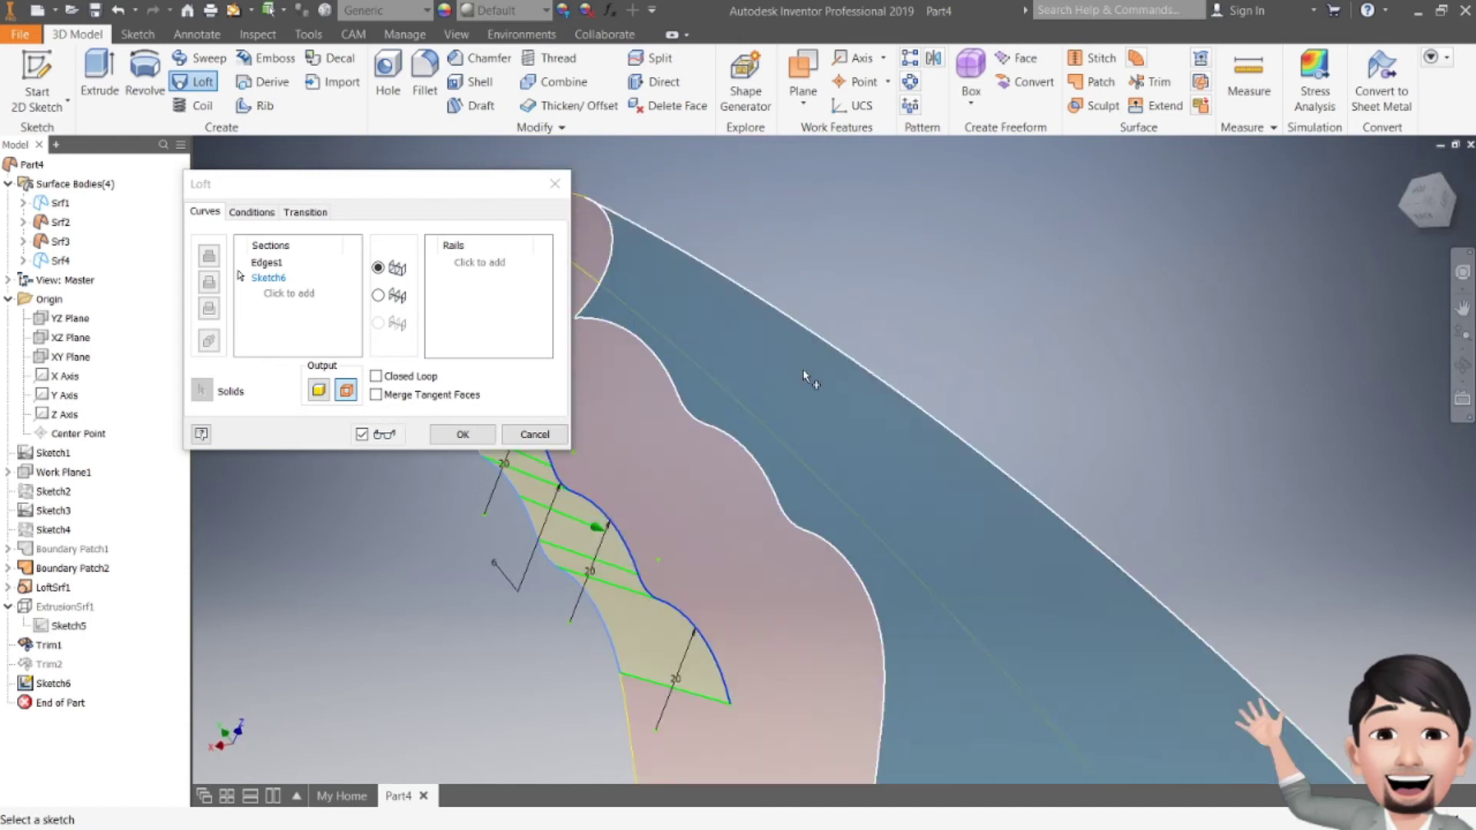
click(269, 296)
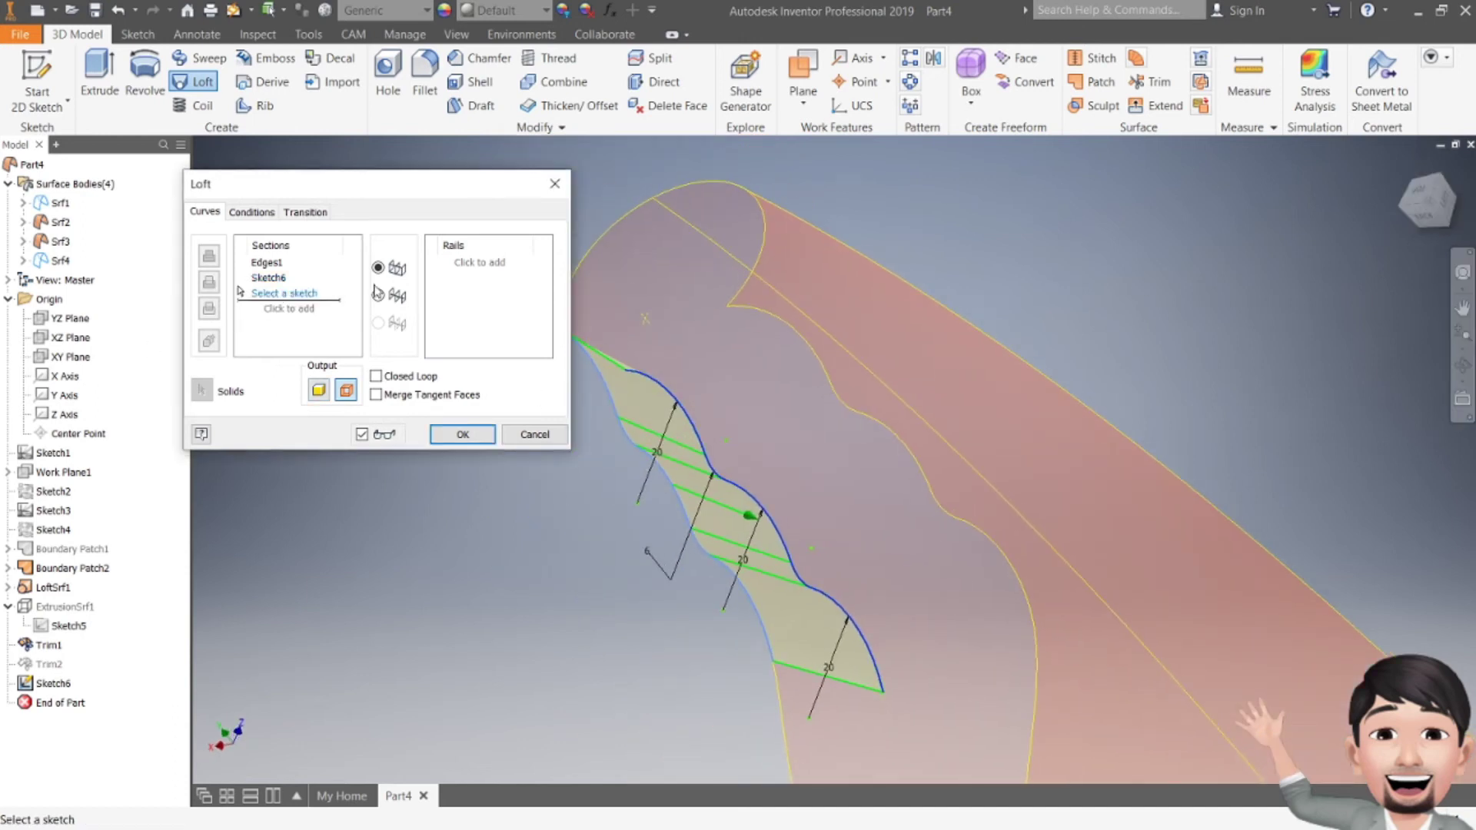
click(781, 329)
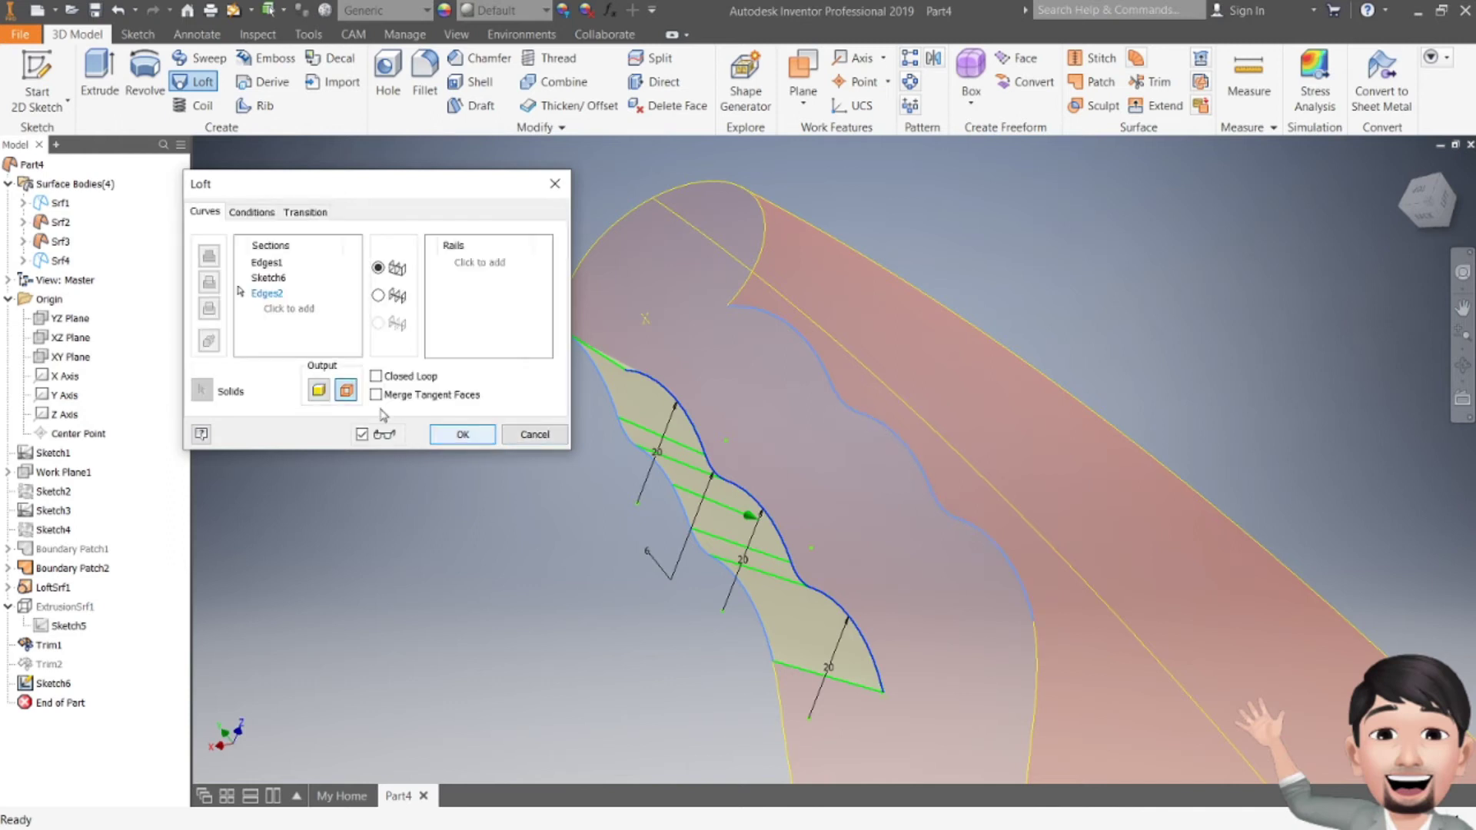
click(476, 440)
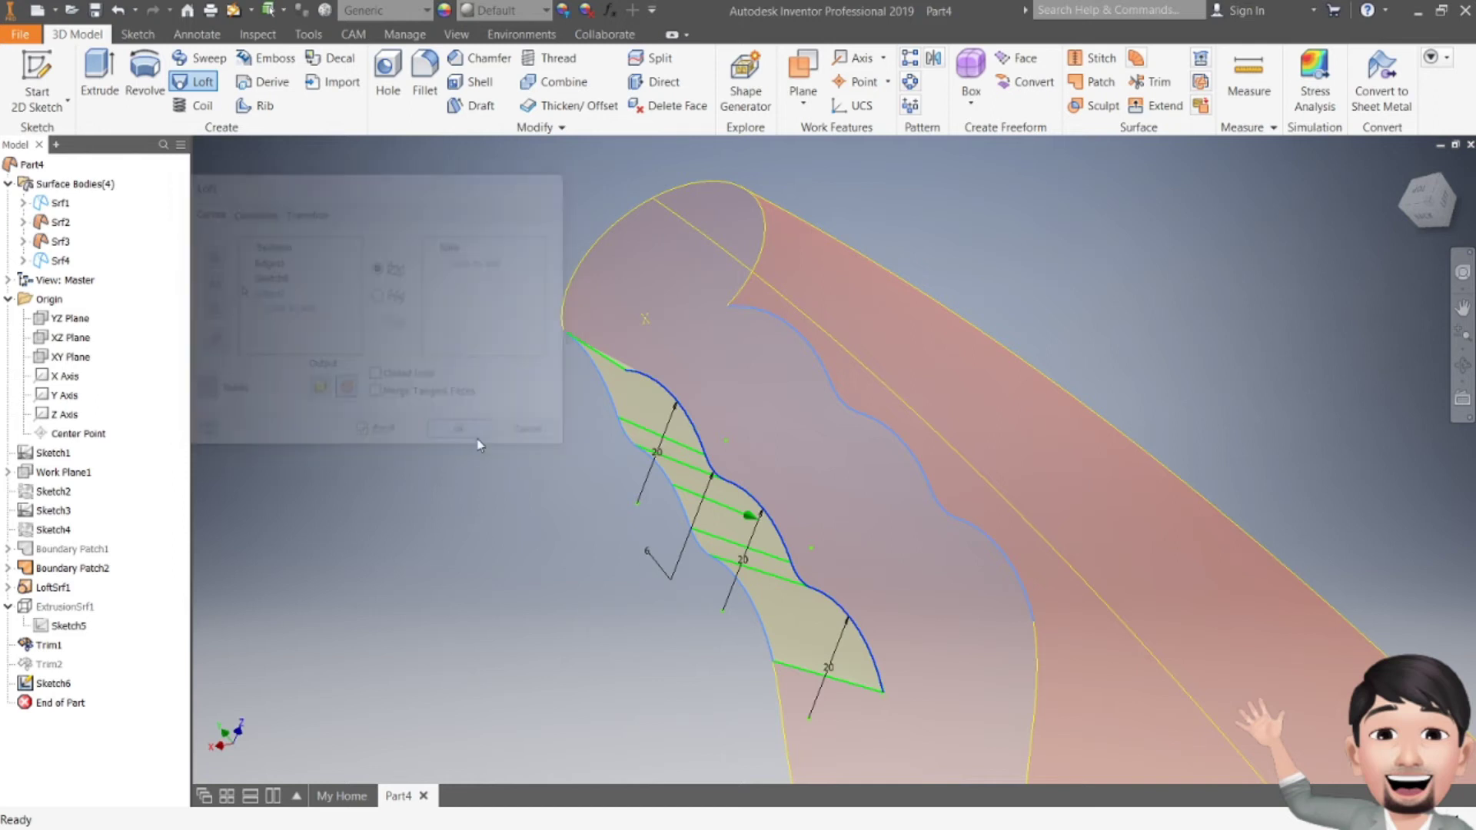
- Create a 3D sketch that includes the edges enclosing the open area below the lofted grip surface
mouse_move(1433, 205)
mouse_down()
mouse_move(1449, 220)
mouse_move(1462, 189)
mouse_move(1452, 215)
mouse_move(1431, 189)
mouse_move(1416, 218)
mouse_move(1418, 196)
mouse_up()
shift+middle_drag(769, 284, 757, 336)
scroll(757, 336, down, 3)
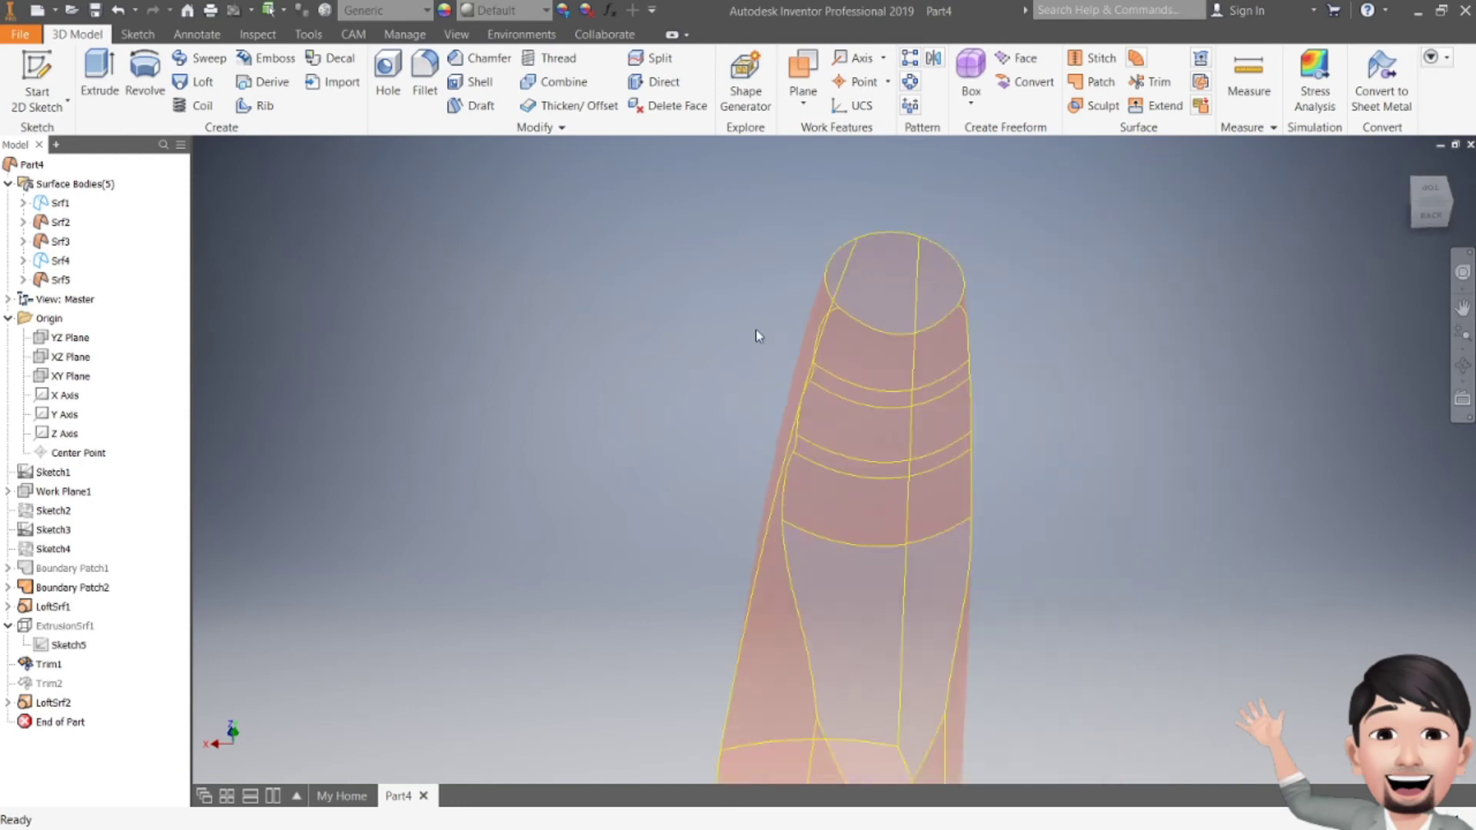
click(1464, 308)
shift+middle_drag(818, 482, 861, 527)
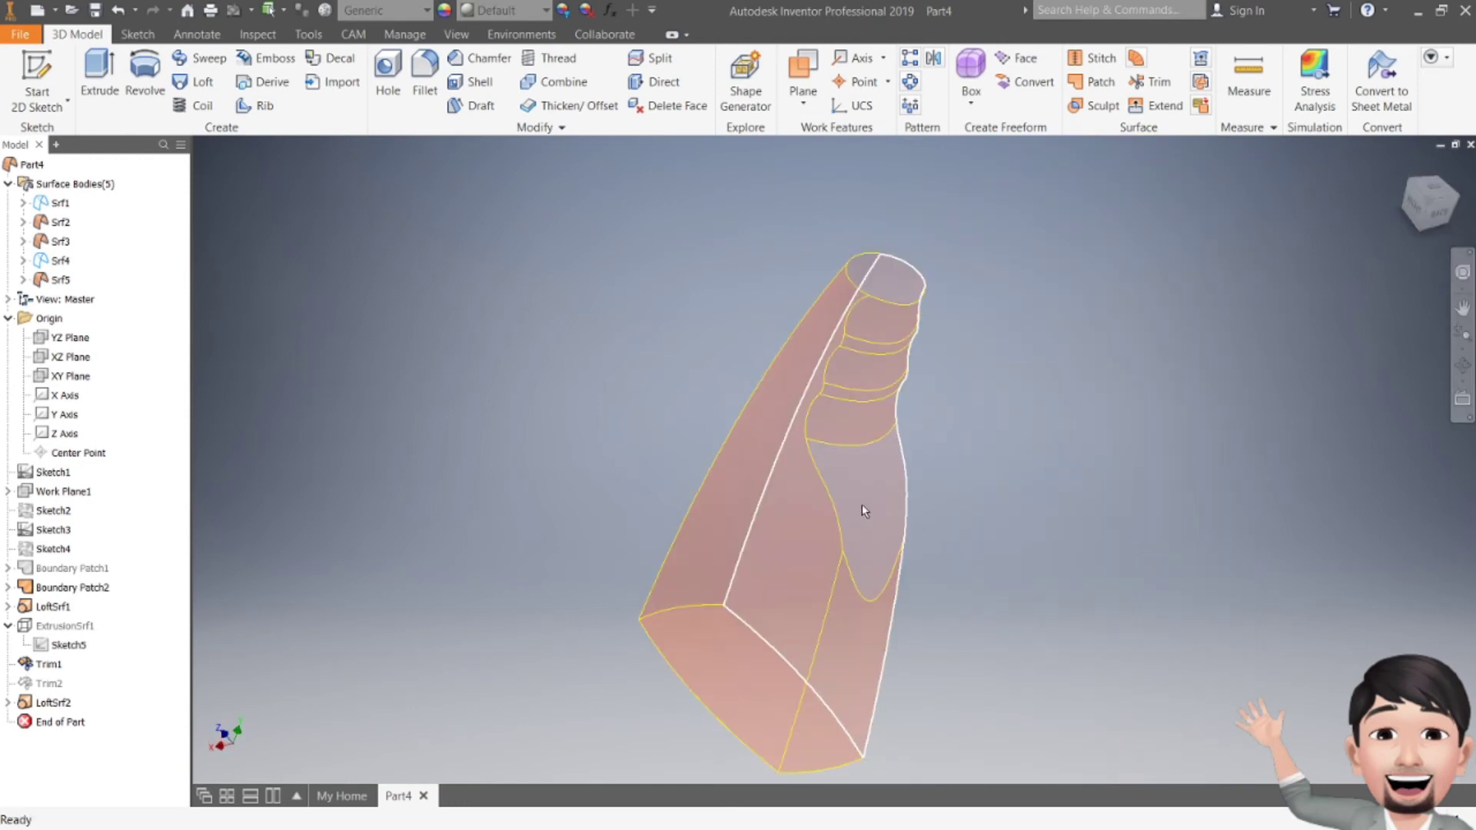
scroll(861, 505, up, 2)
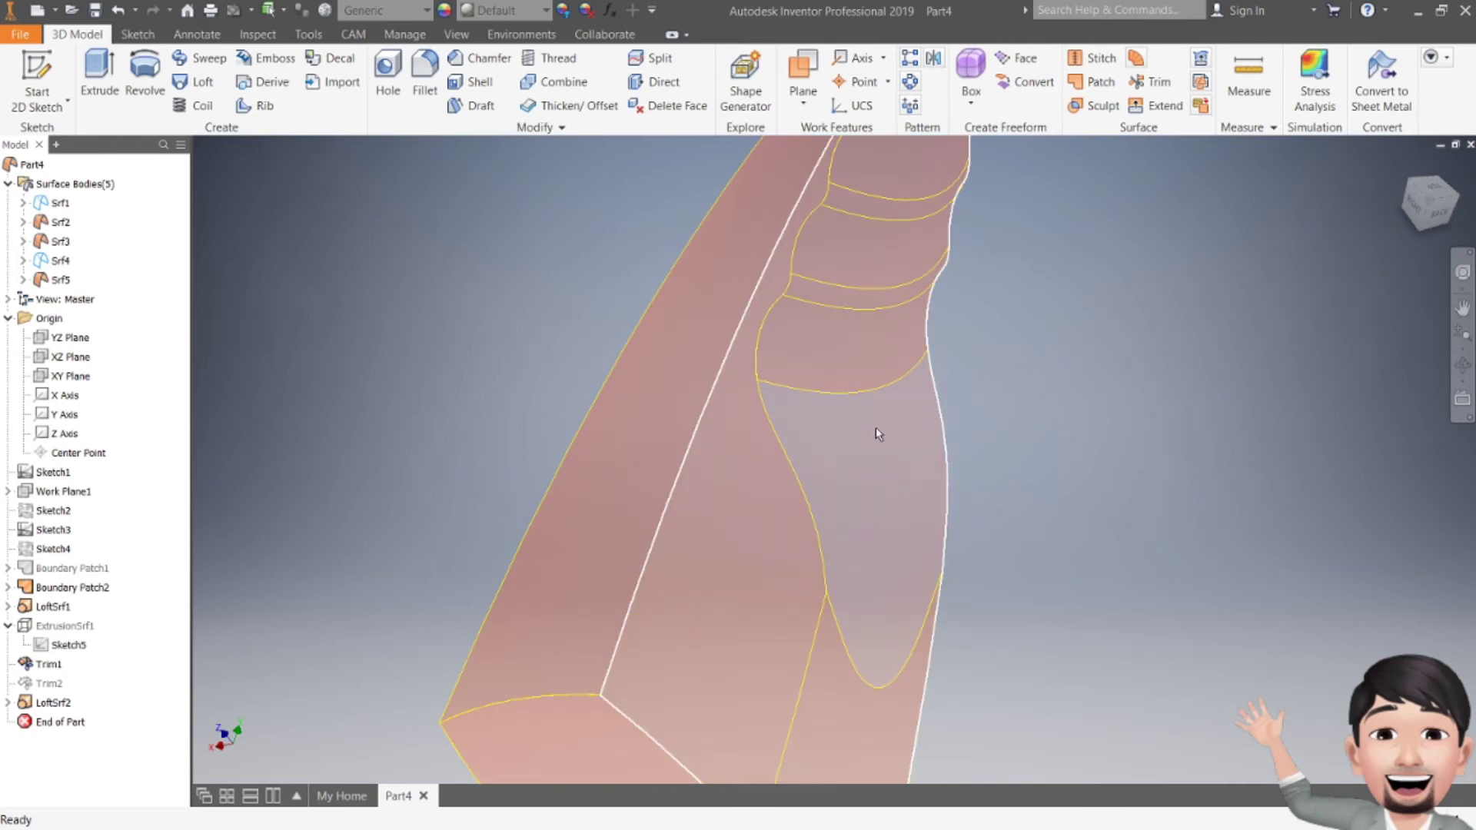
scroll(879, 434, down, 3)
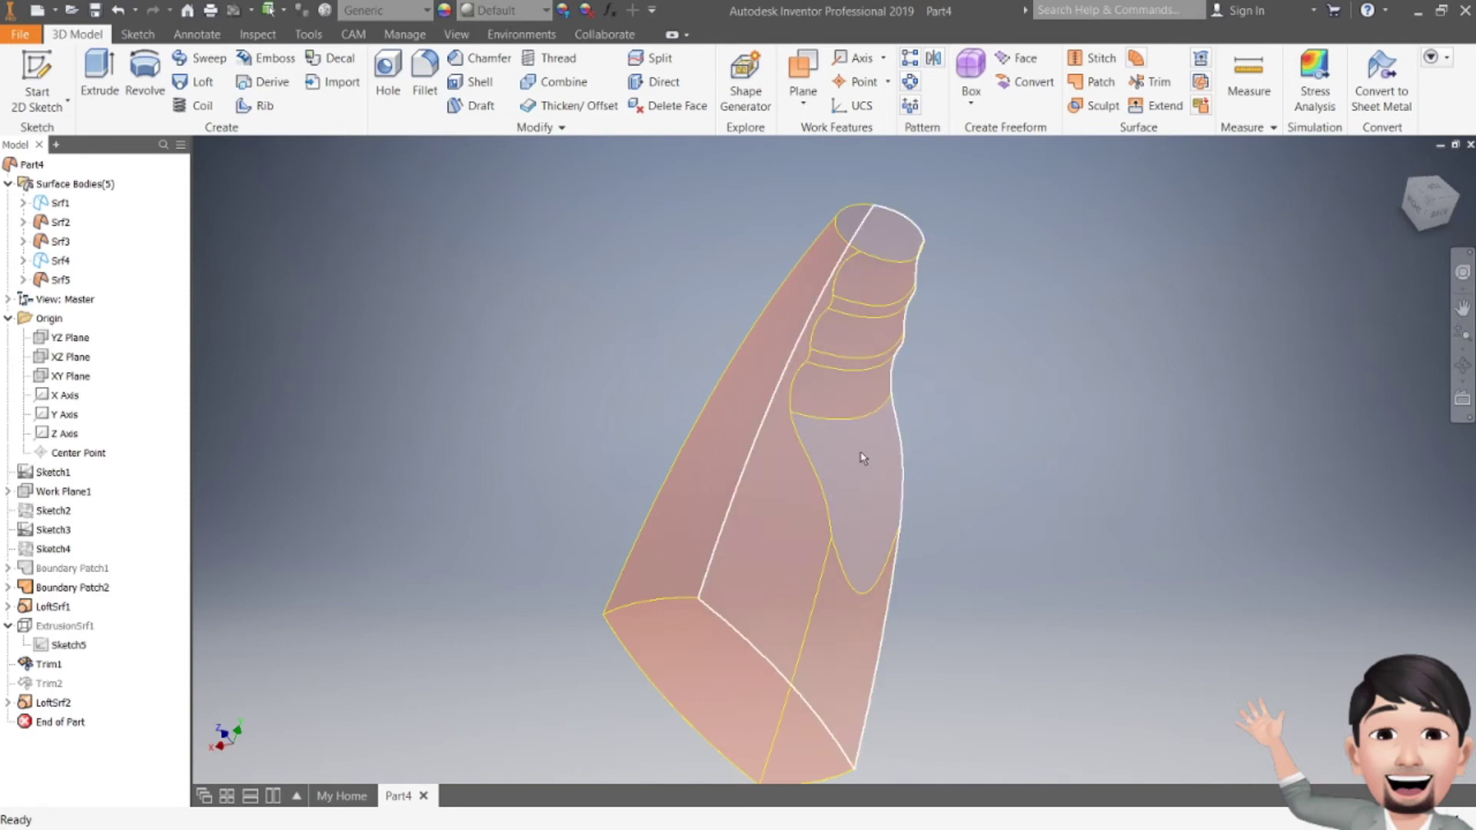
click(51, 111)
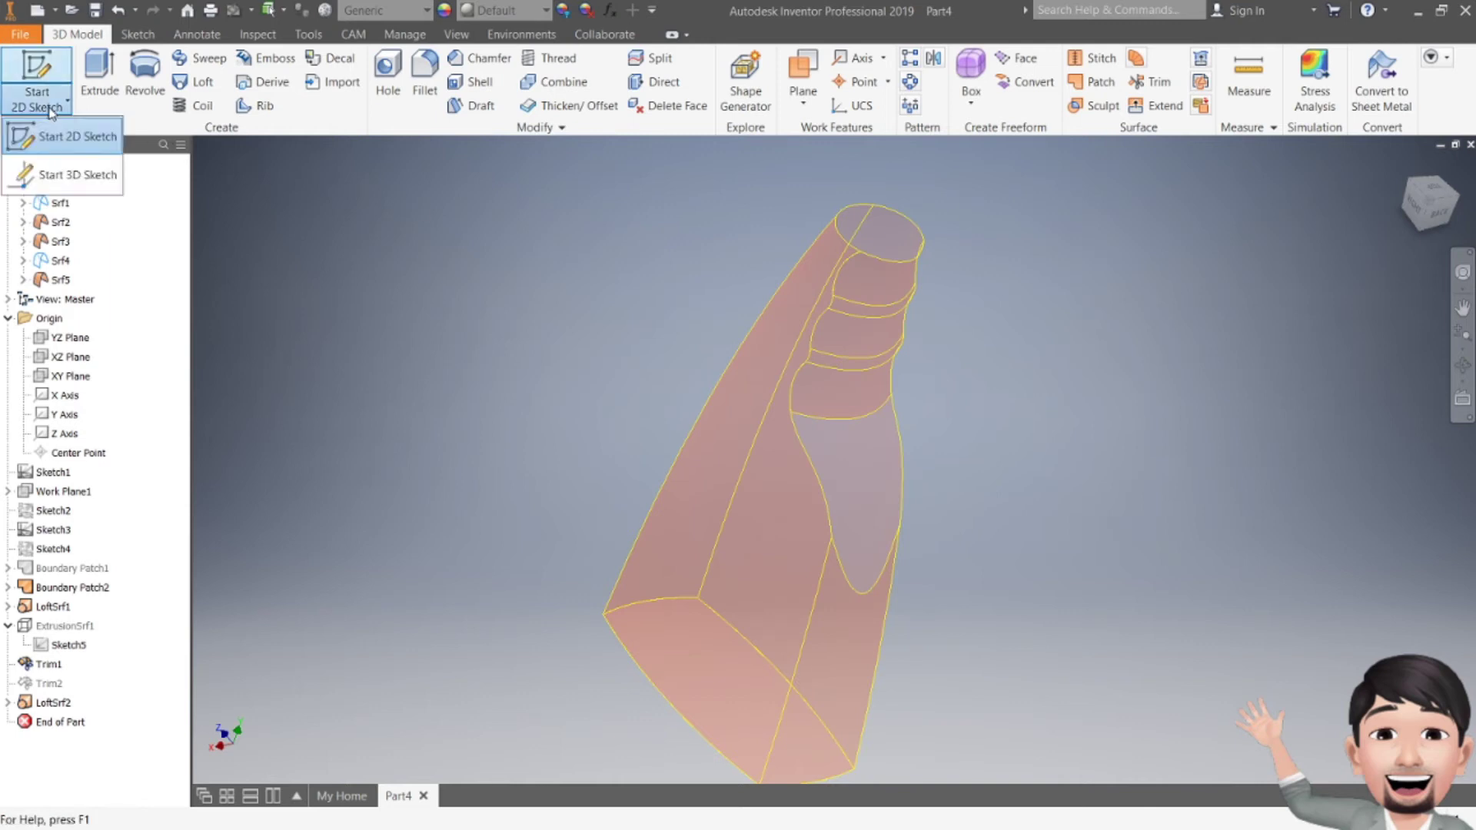
click(73, 175)
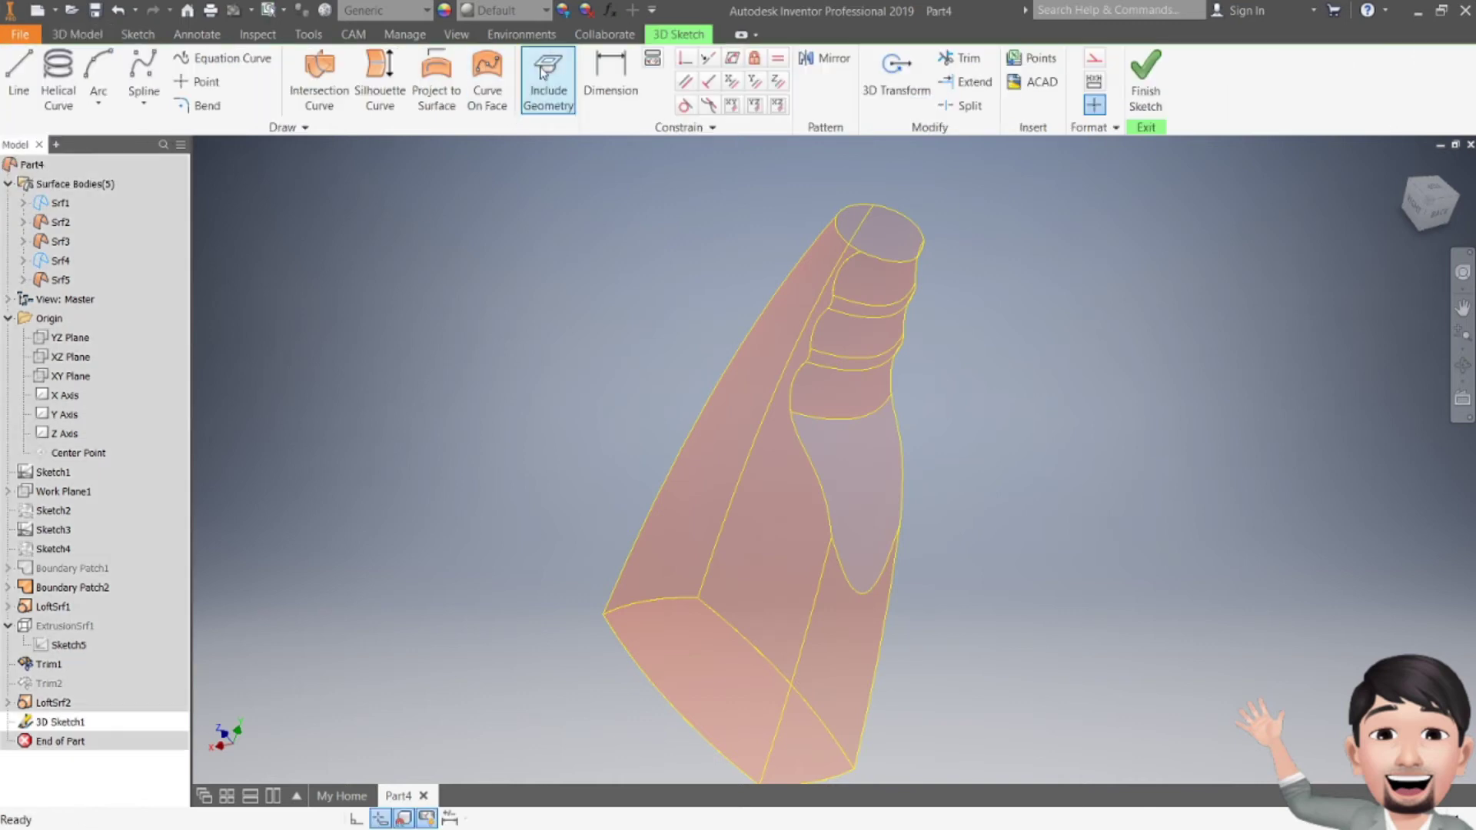
click(542, 74)
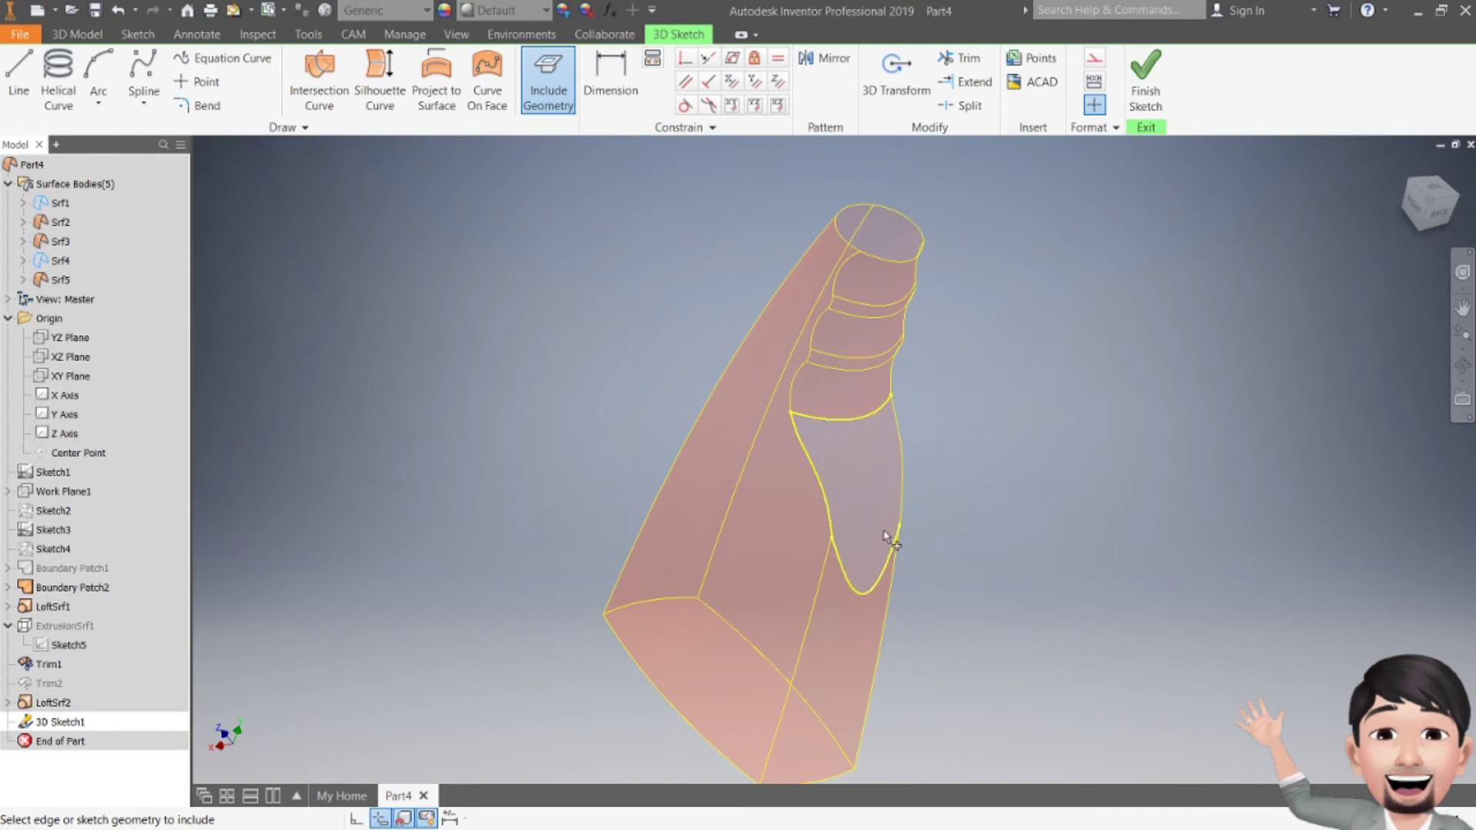
click(1145, 77)
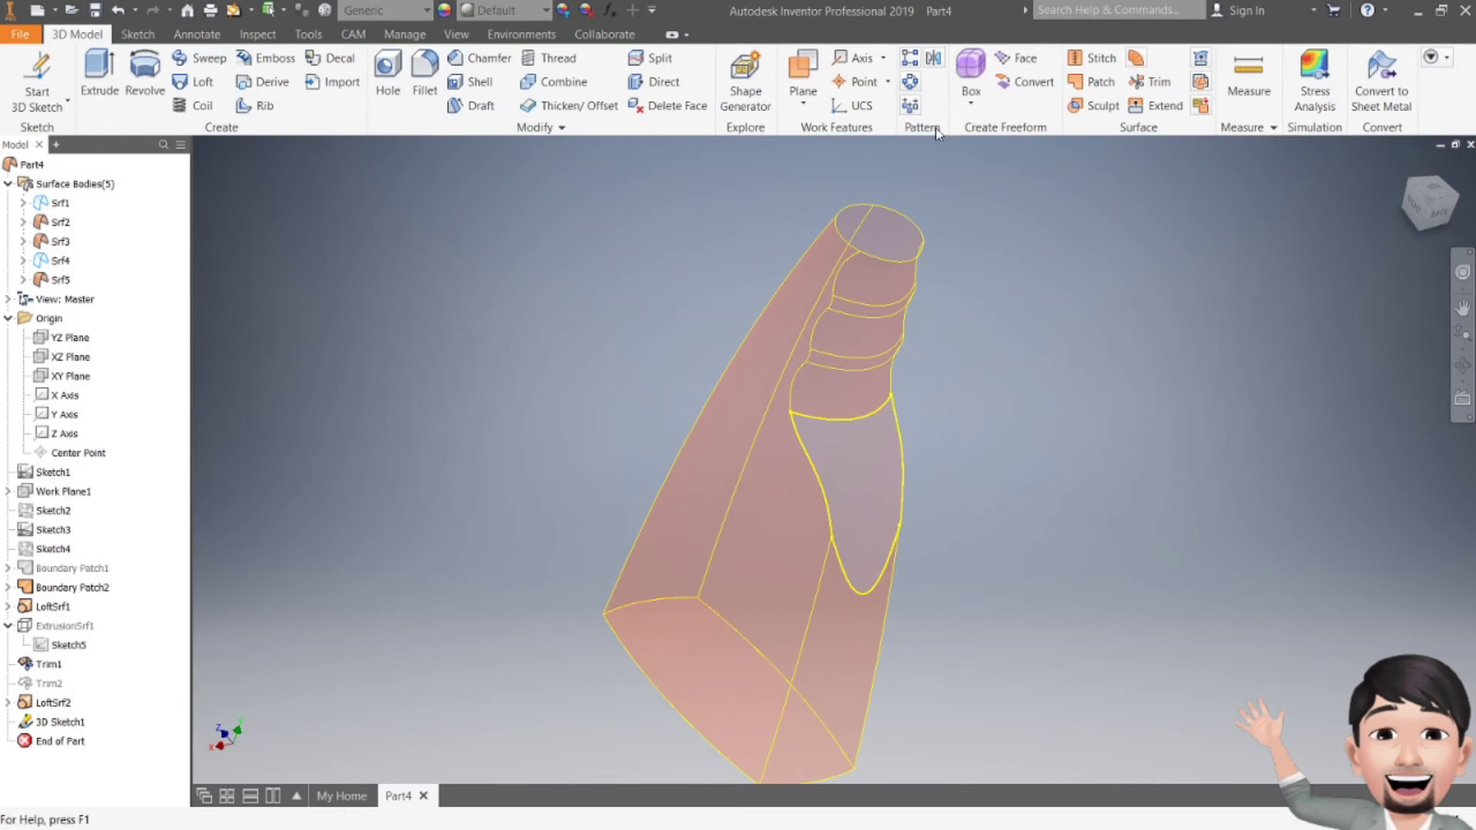
- Close the opening below the grip with a boundary patch, using the loop of included 3D sketch edges as its boundary
click(1093, 81)
click(900, 477)
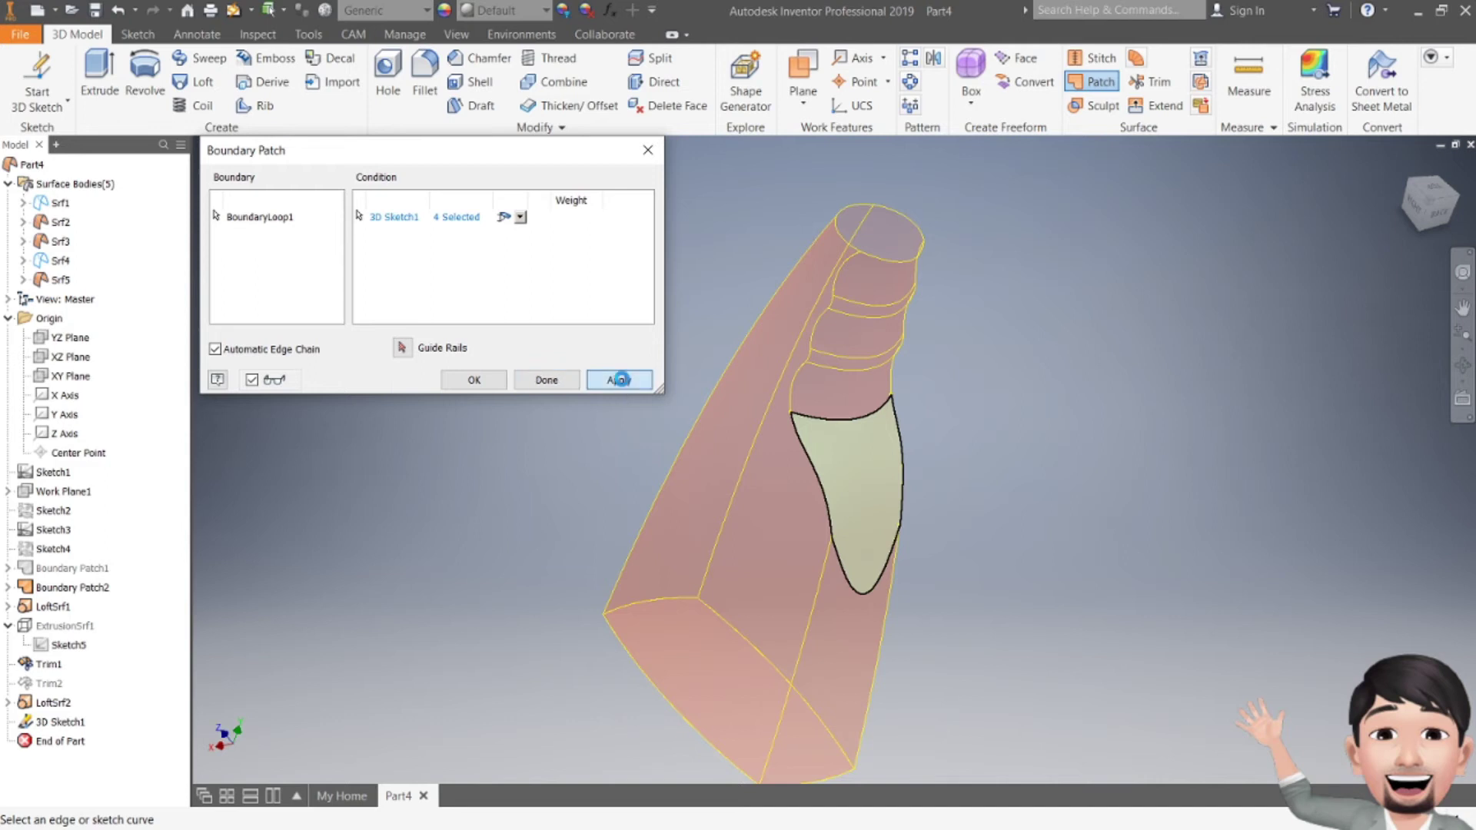
click(618, 380)
key(Escape)
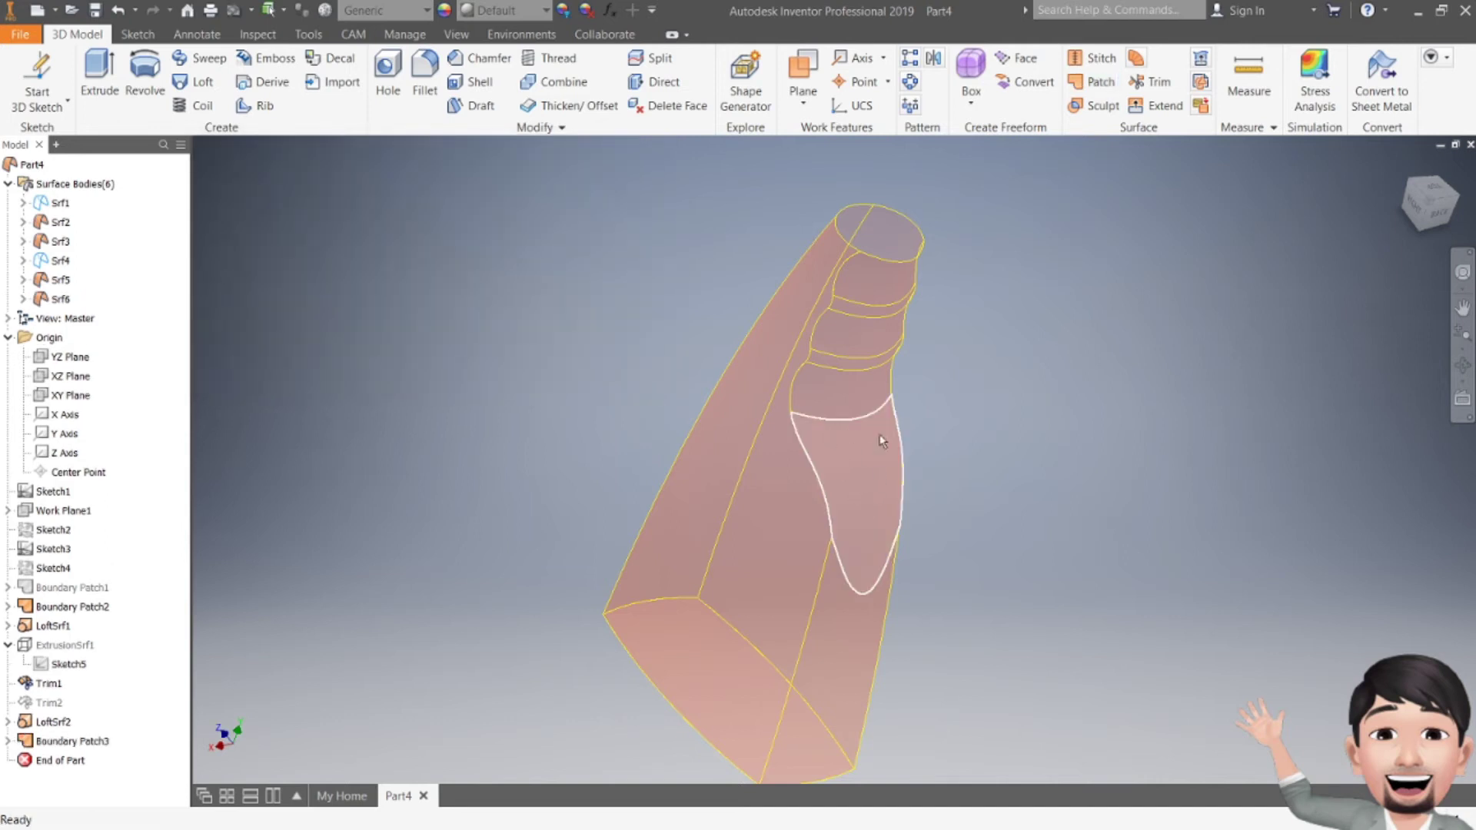
drag(1436, 218, 1342, 197)
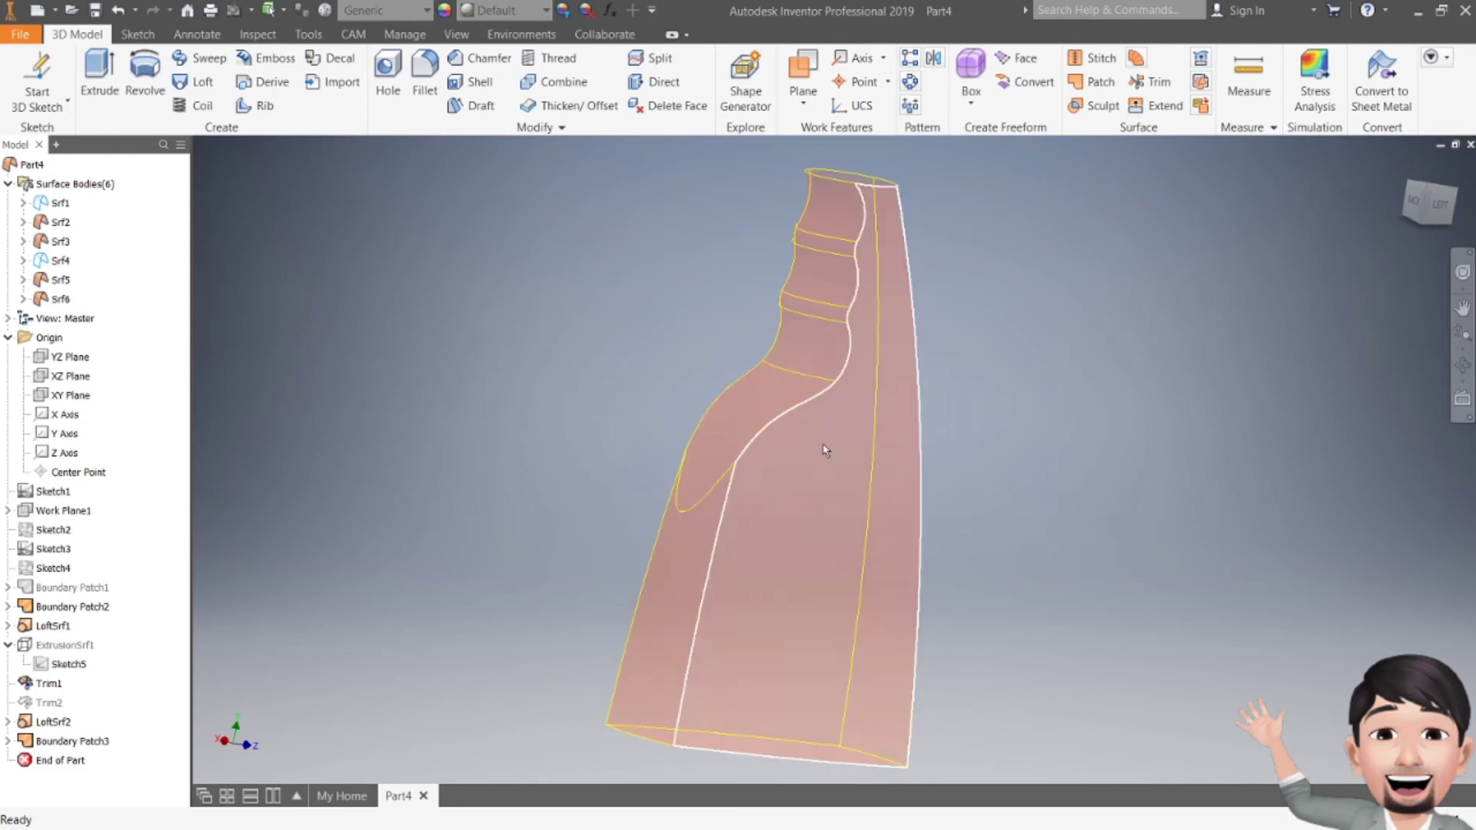
drag(1420, 203, 1475, 204)
shift+middle_drag(831, 200, 1048, 306)
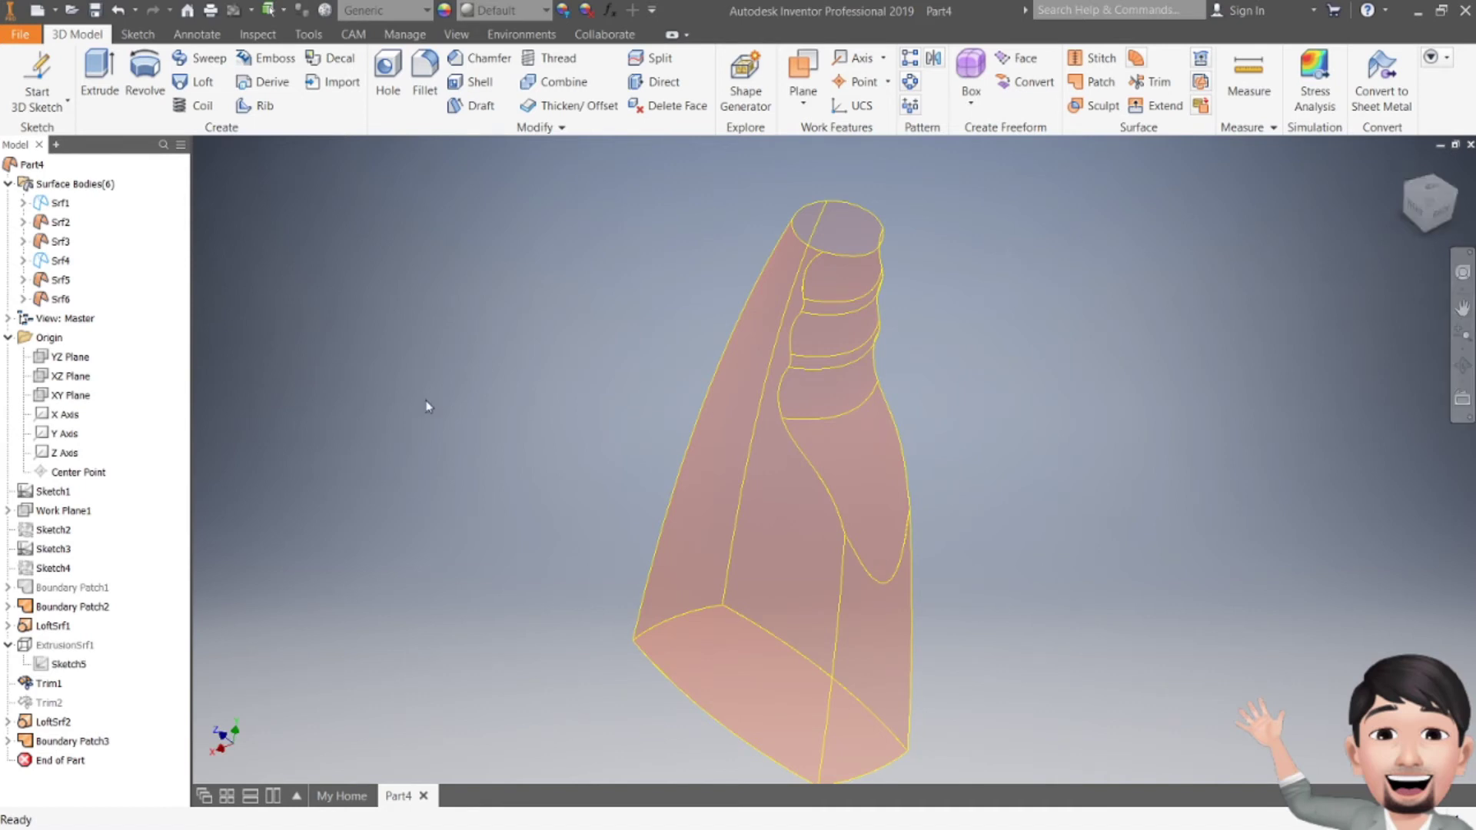
- Collapse the surface bodies list and start a new 2D sketch on the YZ Plane
click(9, 185)
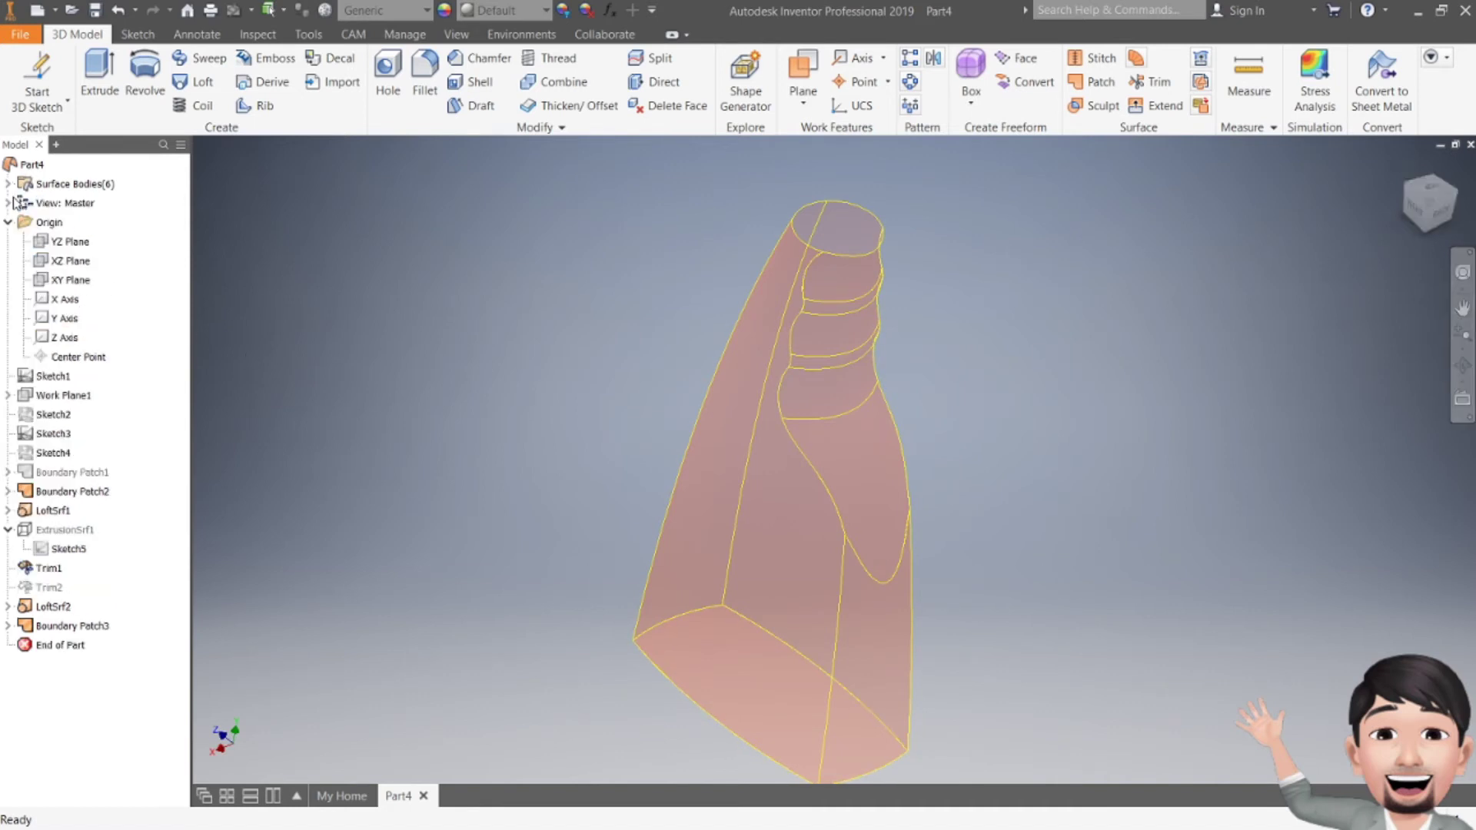
click(43, 104)
click(46, 137)
click(42, 106)
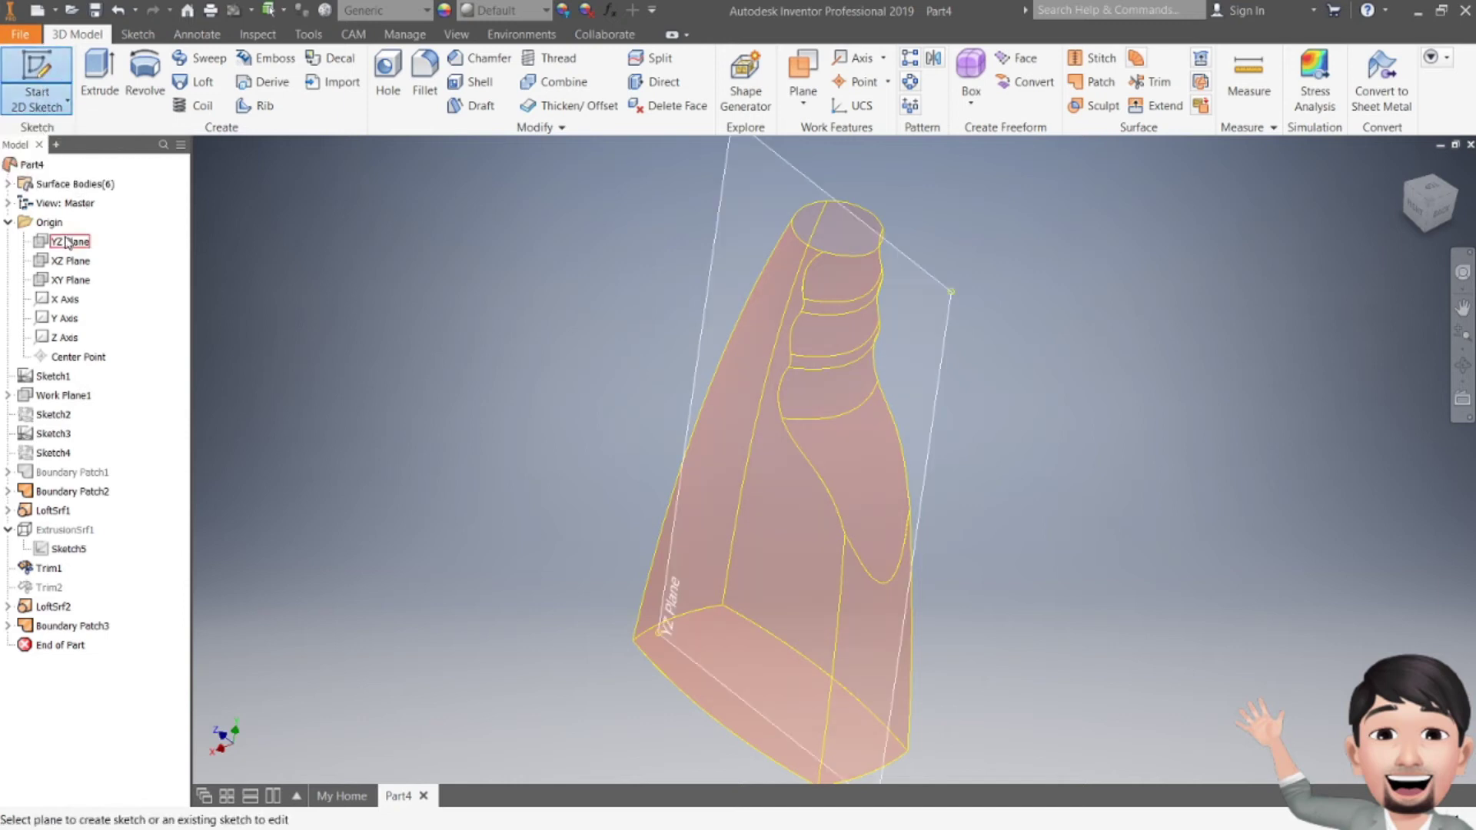
click(69, 243)
middle_drag(807, 408, 759, 465)
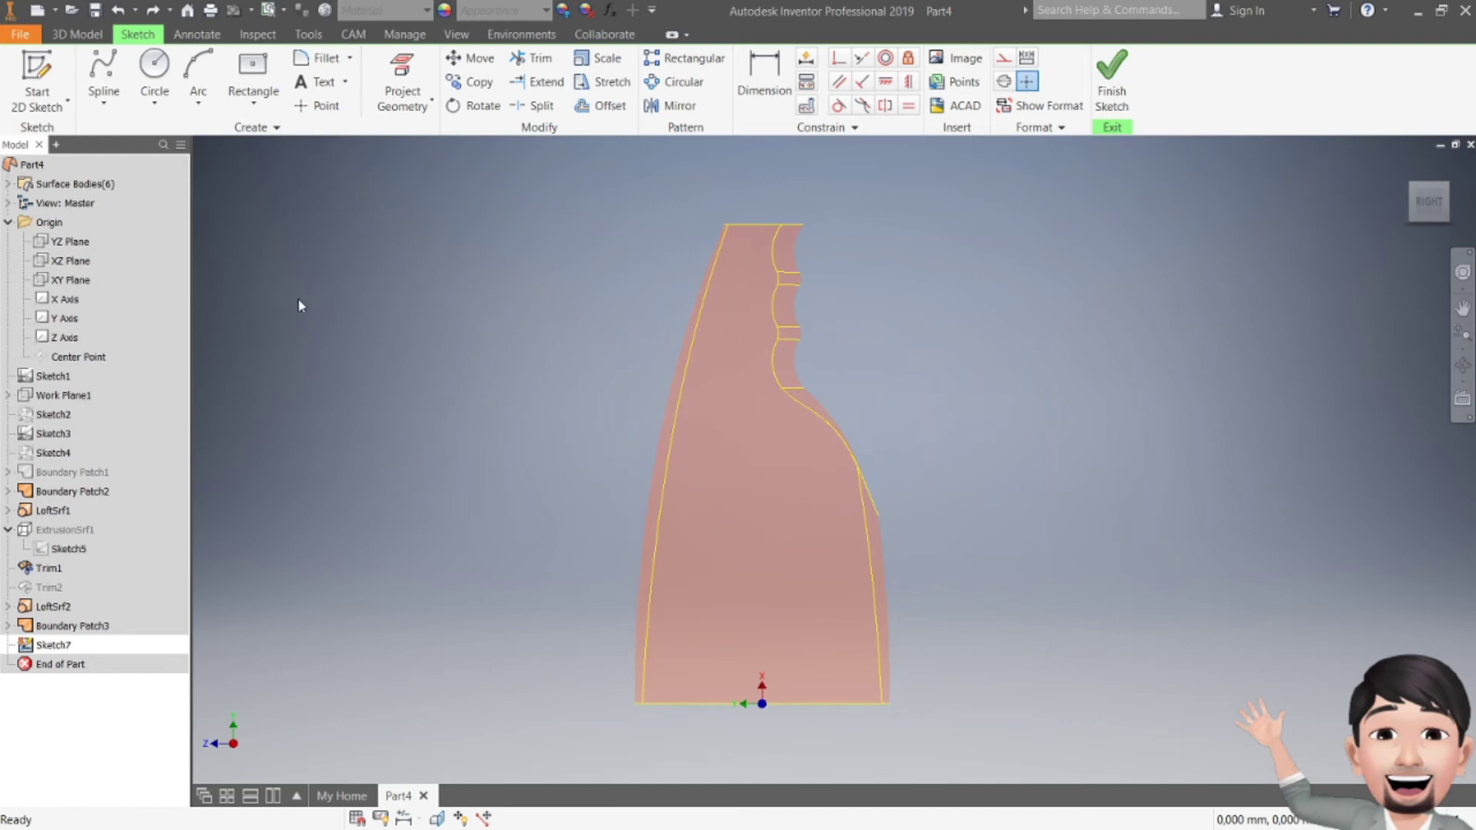
- Sketch an arch-shaped control vertex spline inside the lower body outline, rising from just above the base to below the grip and back down
click(104, 73)
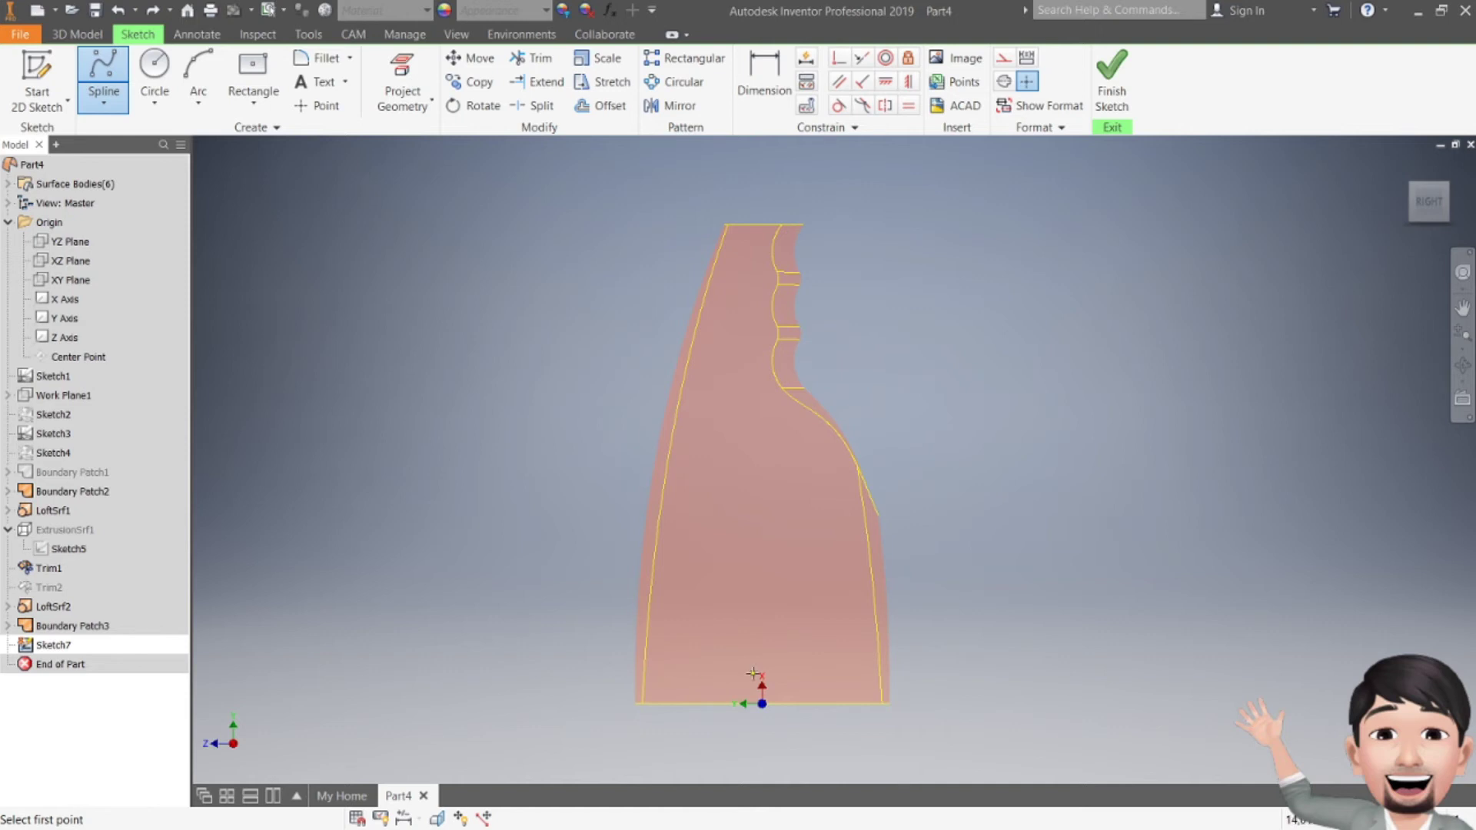
click(659, 674)
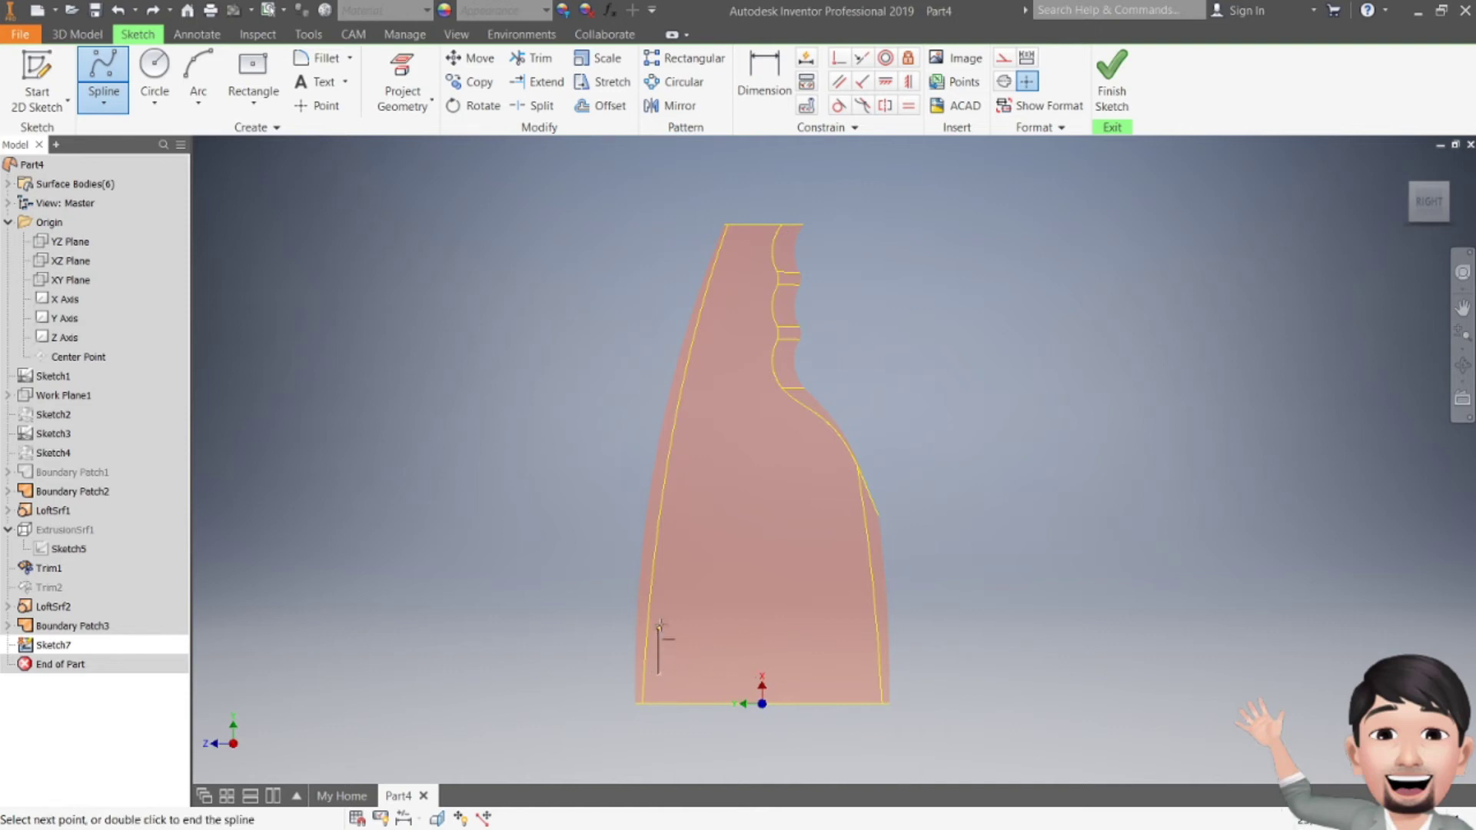
click(674, 504)
click(687, 447)
click(709, 408)
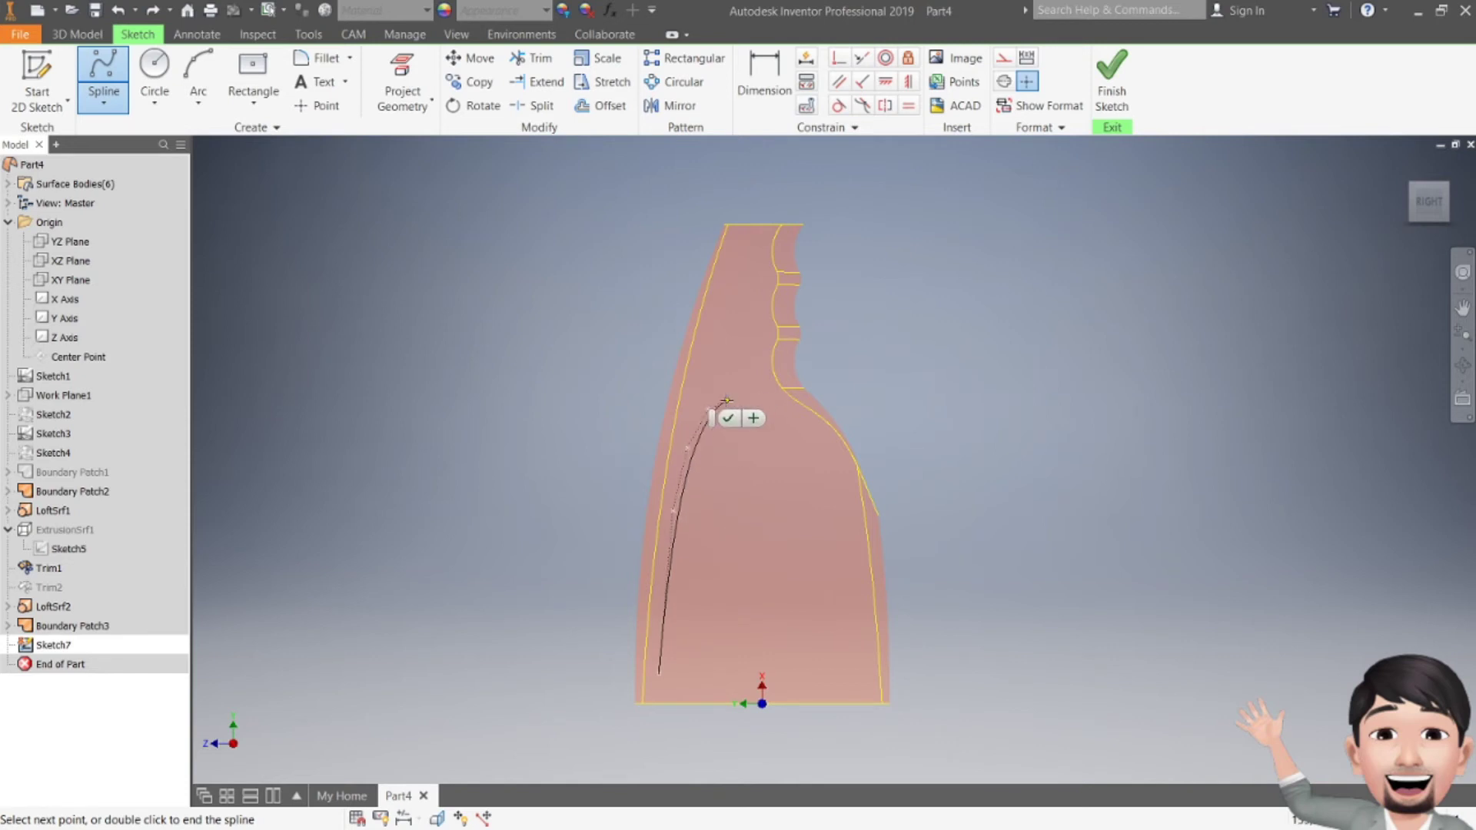
click(729, 400)
click(801, 425)
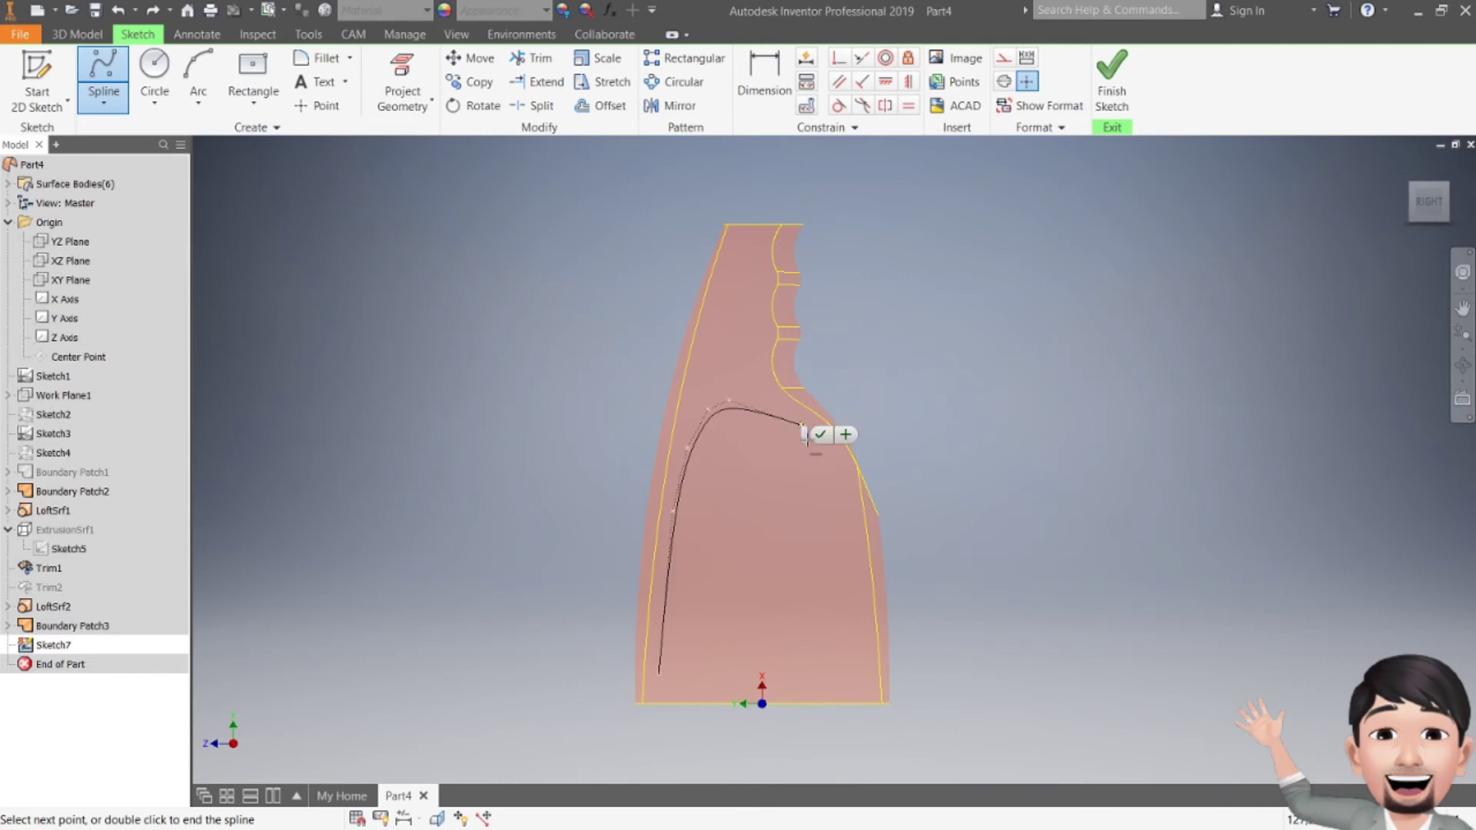
click(822, 471)
click(846, 526)
click(853, 615)
click(851, 658)
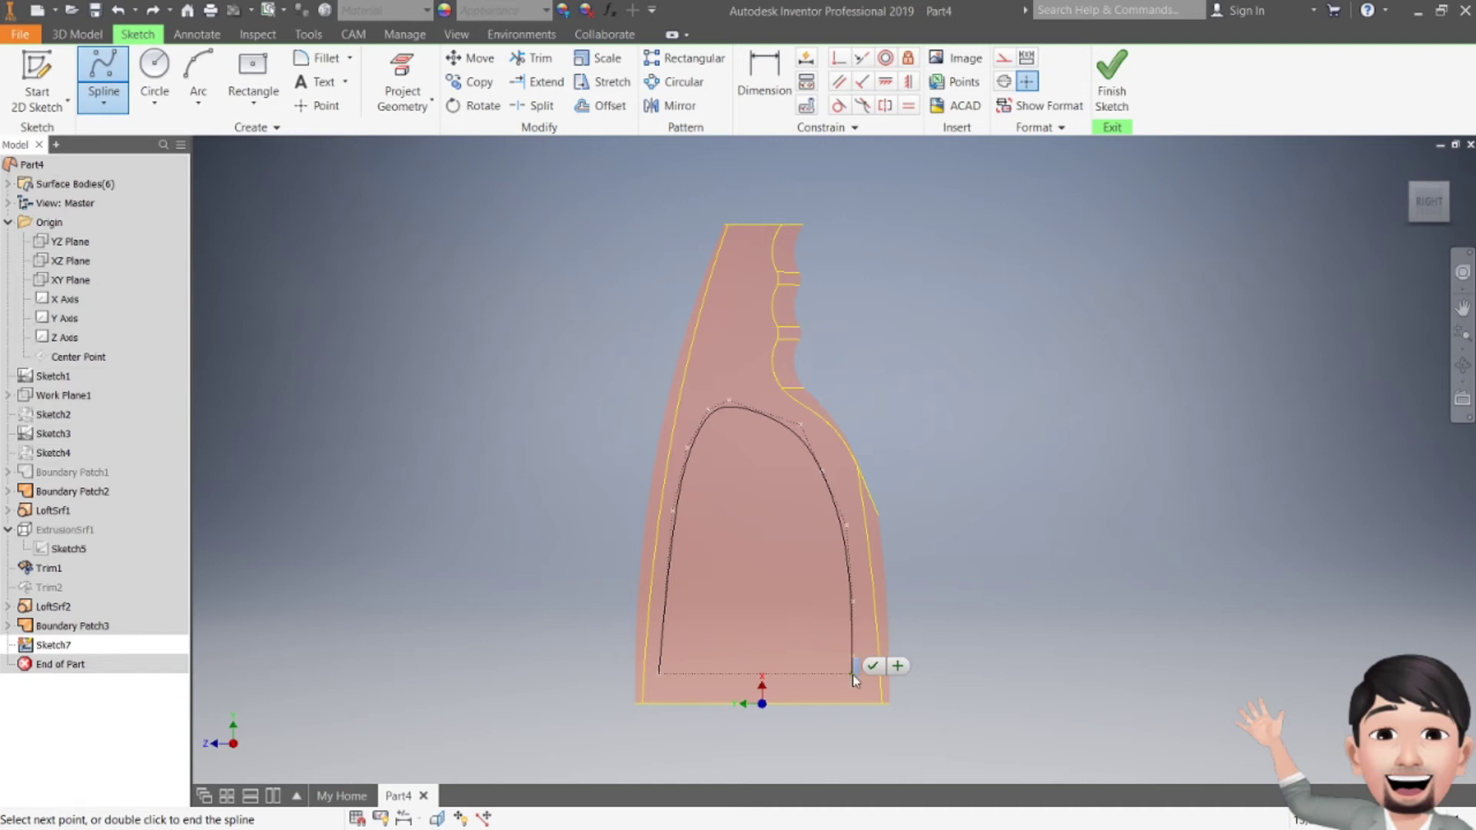
click(850, 673)
click(873, 683)
- Draw a horizontal line joining the two lower ends of the arched spline
click(103, 101)
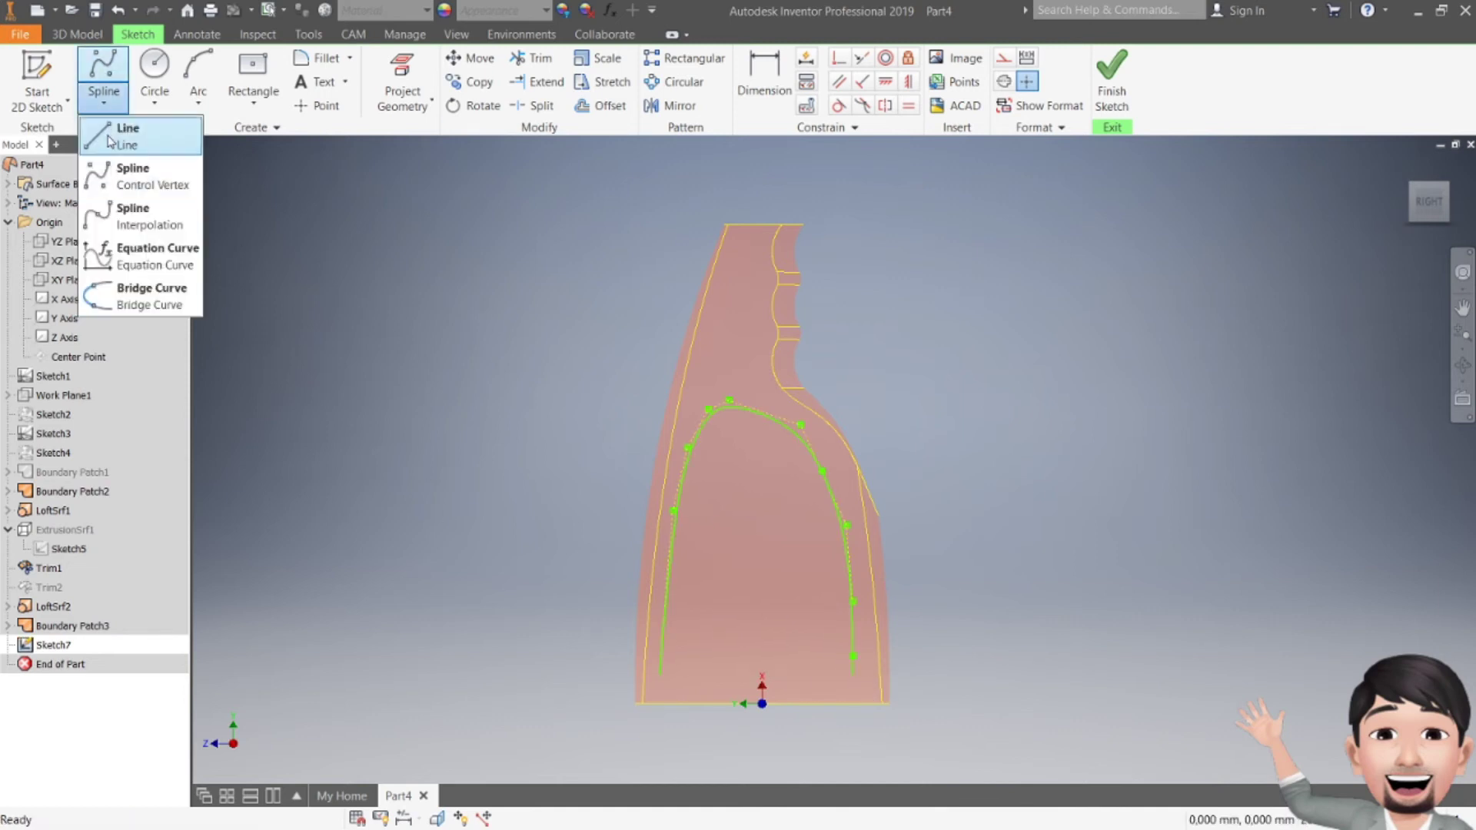
click(116, 125)
click(659, 674)
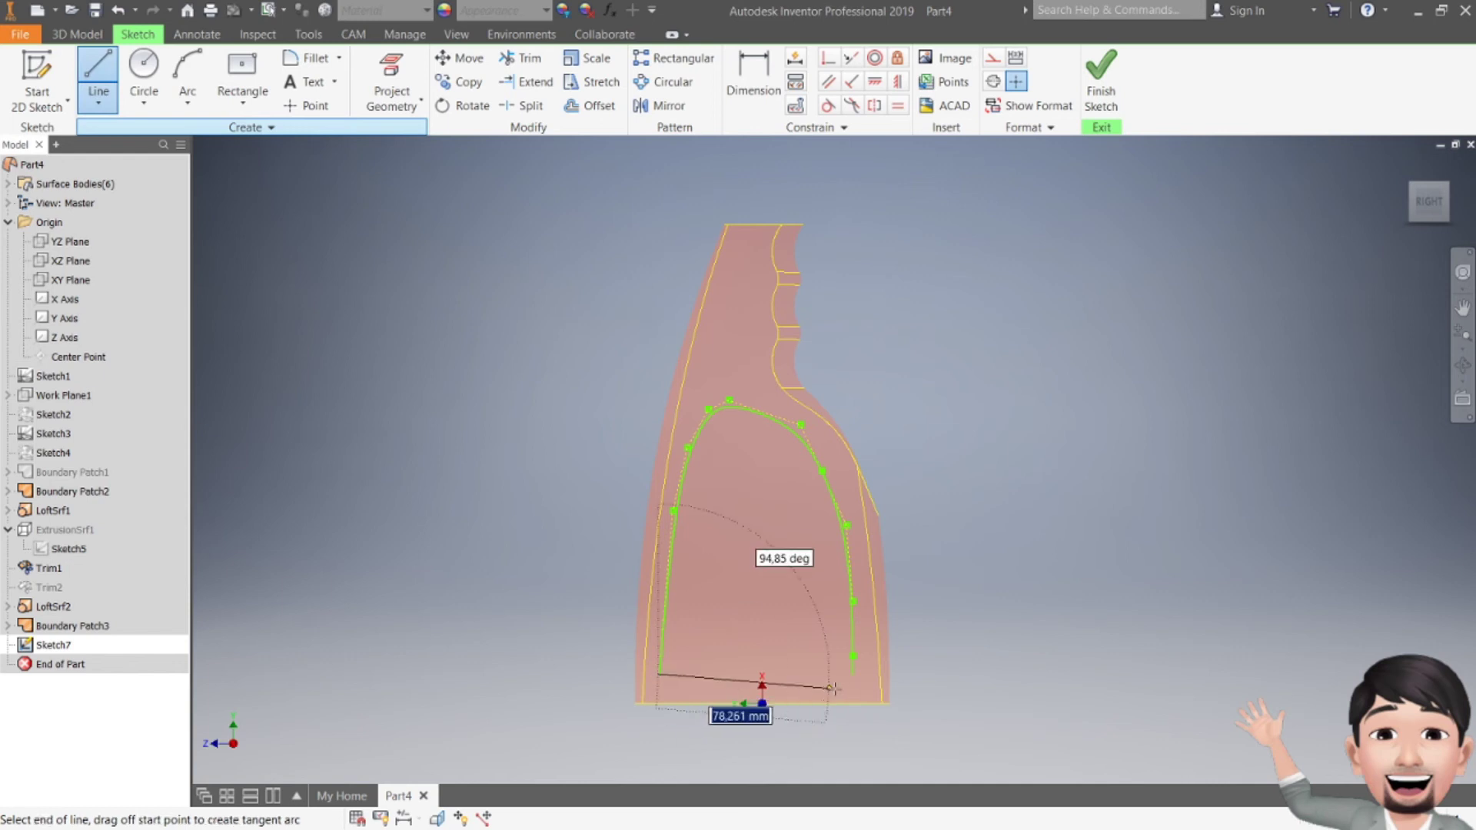
click(852, 674)
key(Escape)
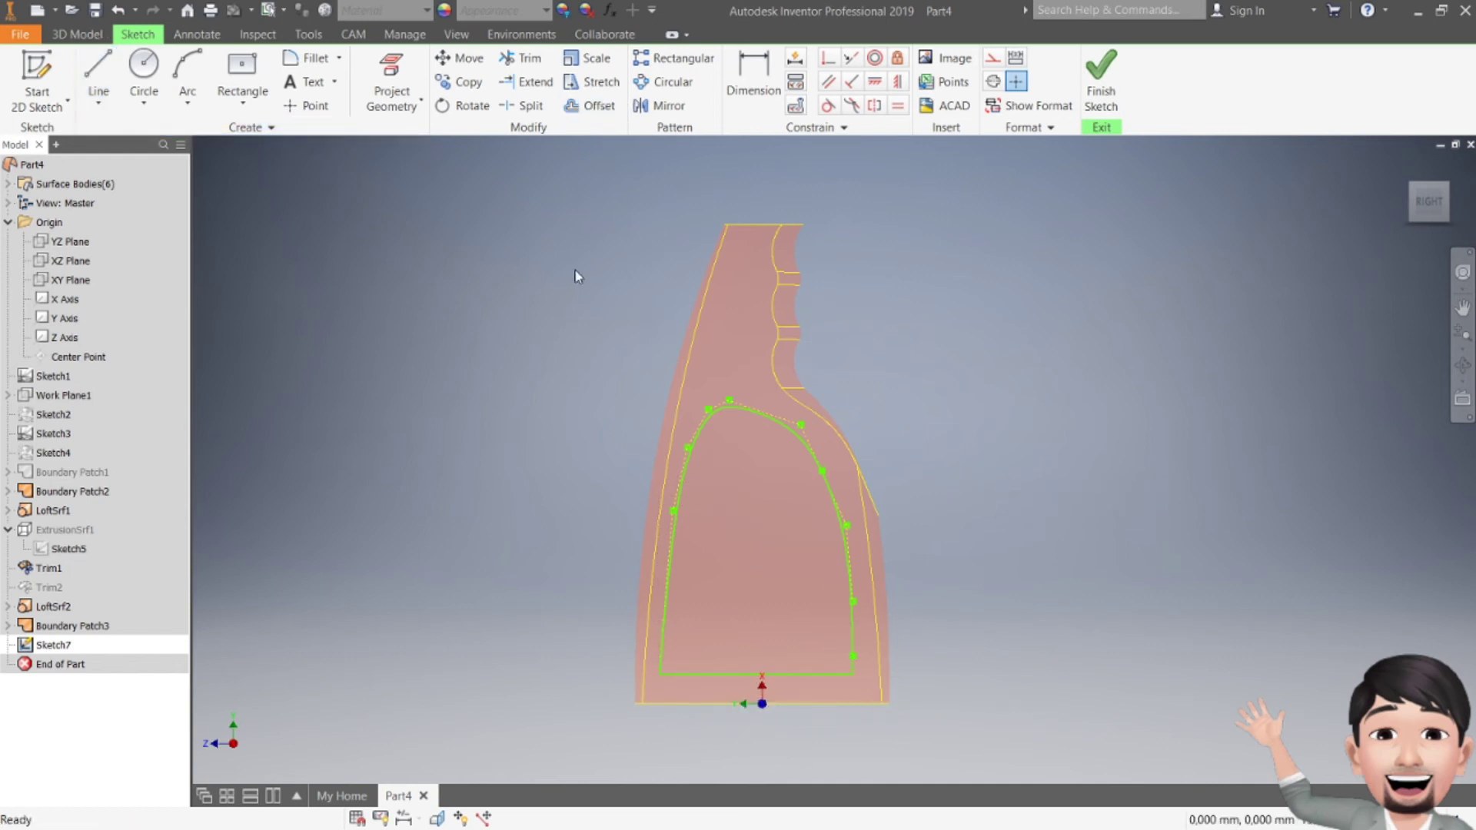
- Close the loop formed by the arched spline and its bottom line
click(745, 419)
right_click(745, 419)
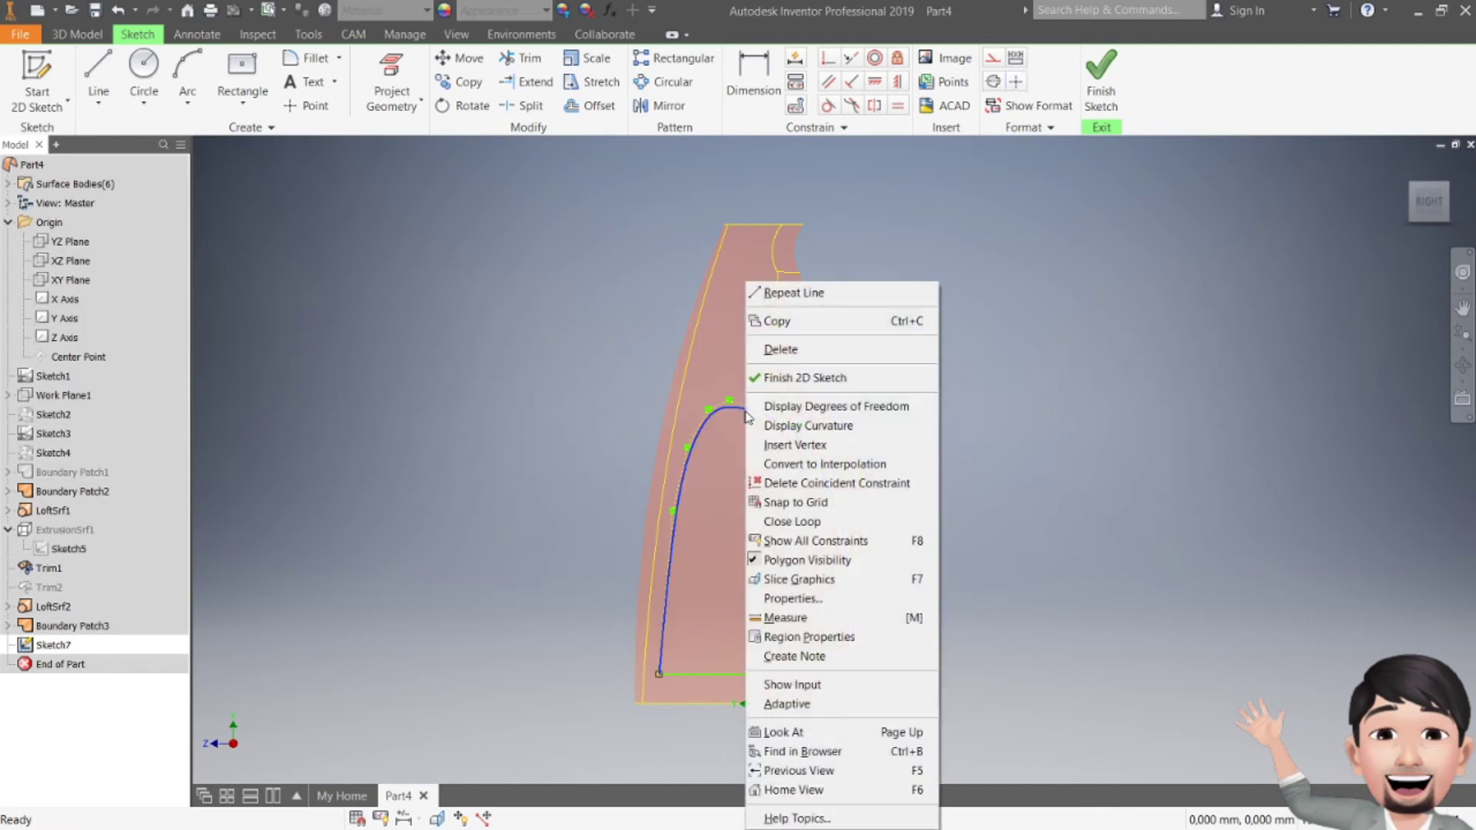
click(811, 518)
click(645, 468)
click(812, 676)
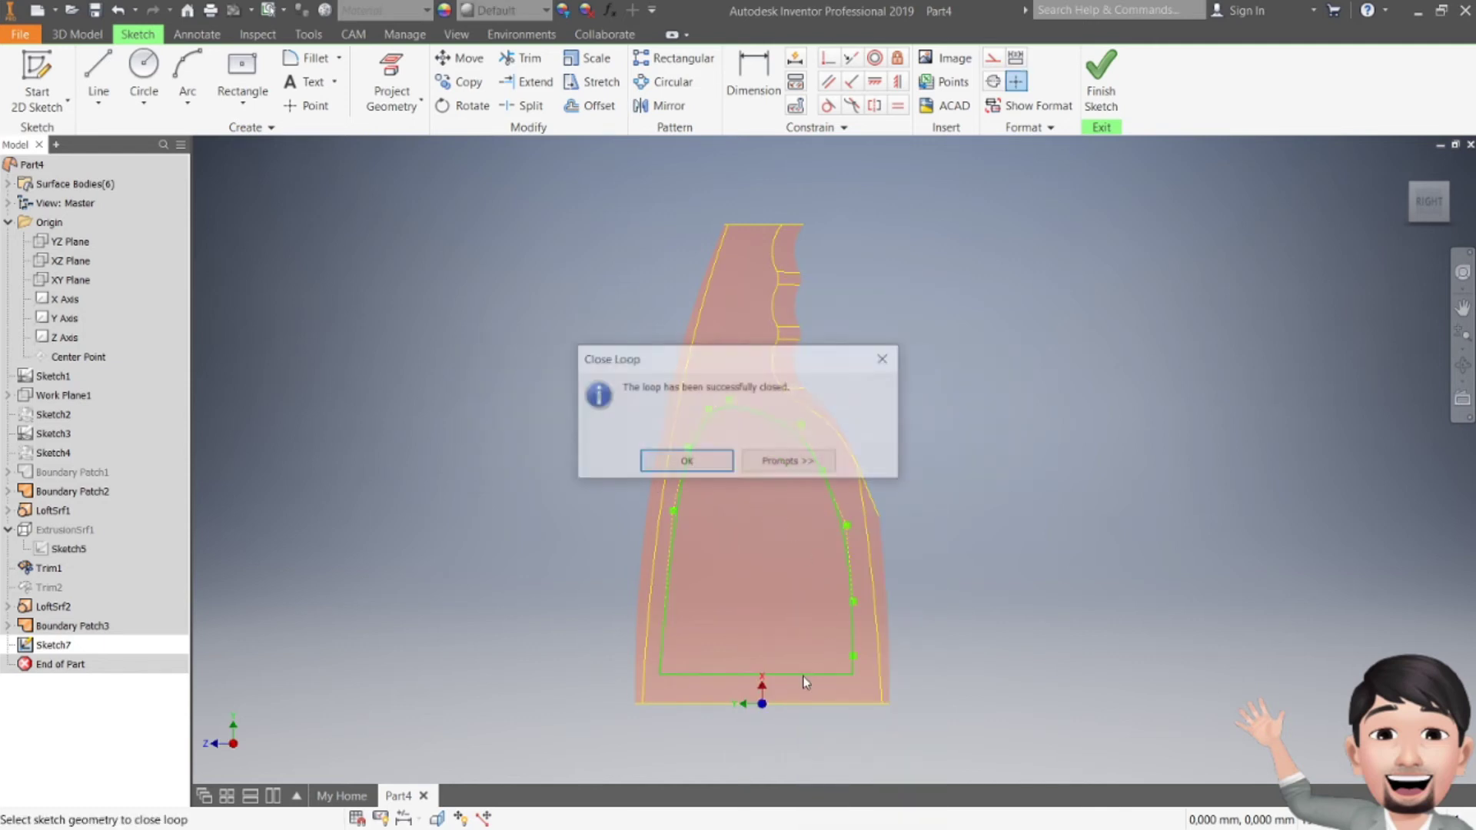
click(687, 462)
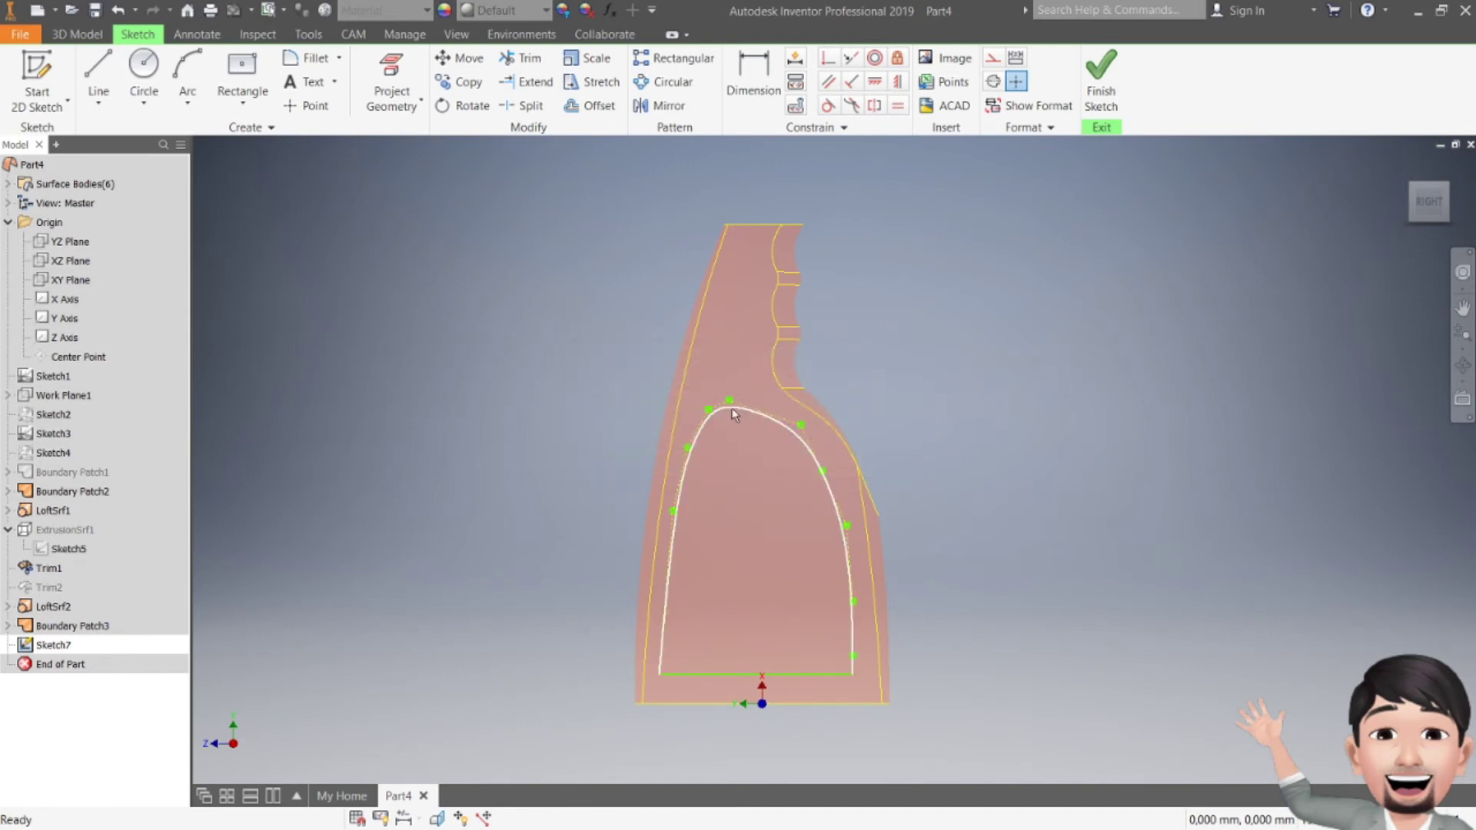
- Offset the closed arch loop inward by 7 mm and finish the sketch
click(607, 108)
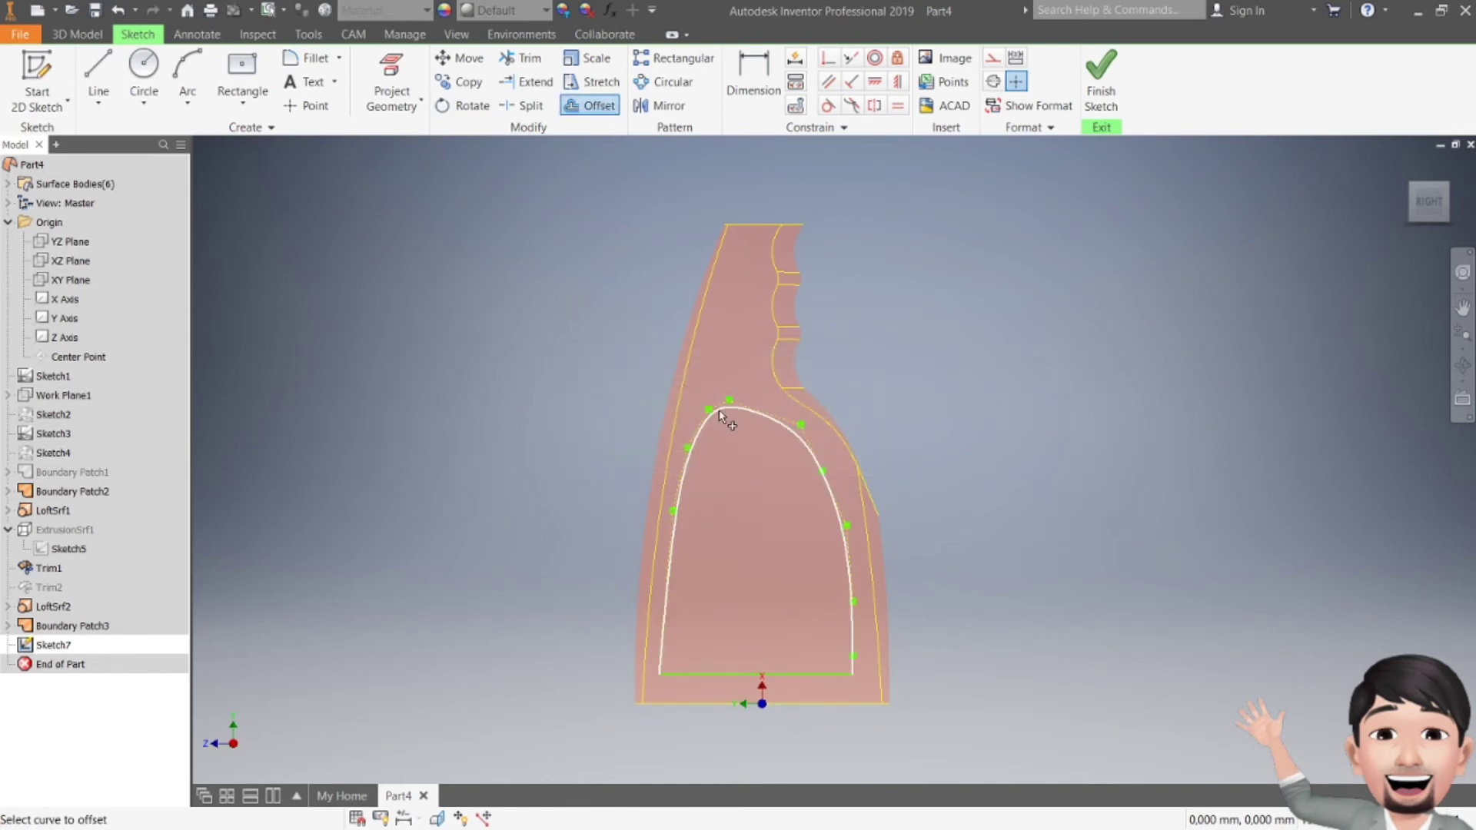
click(729, 412)
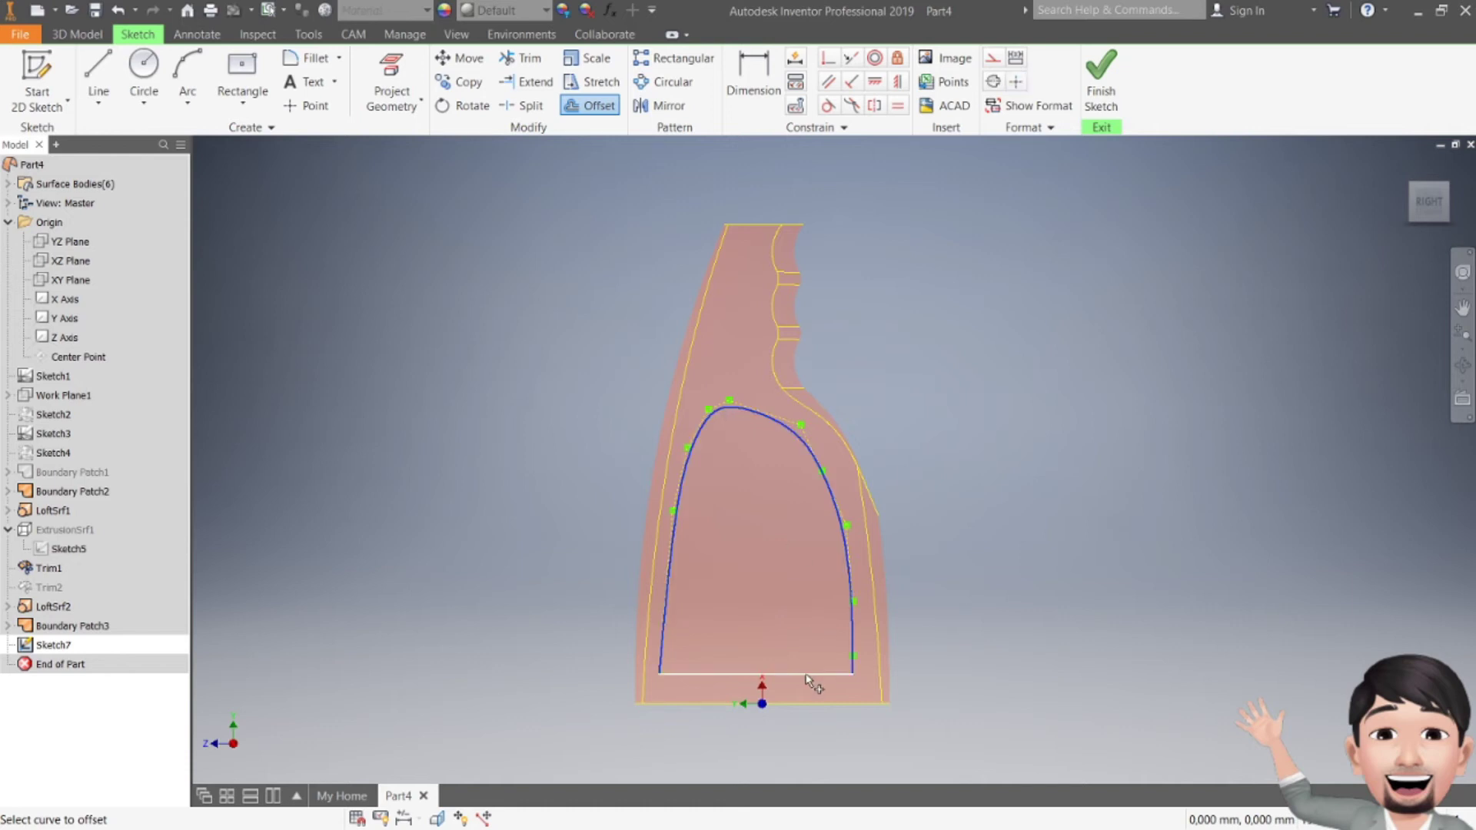
right_click(740, 516)
click(750, 527)
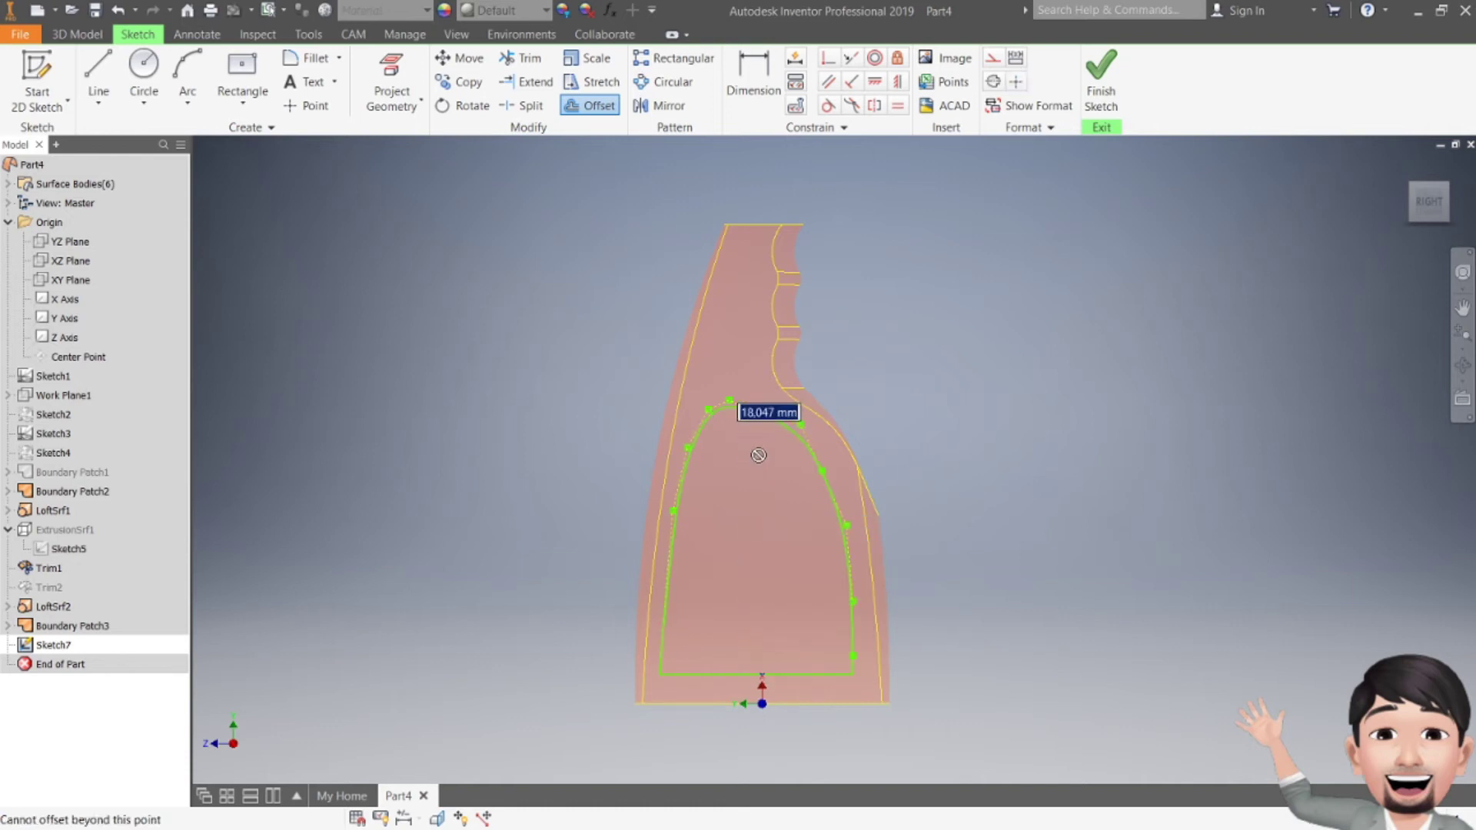
scroll(740, 391, down, 5)
scroll(744, 399, down, 5)
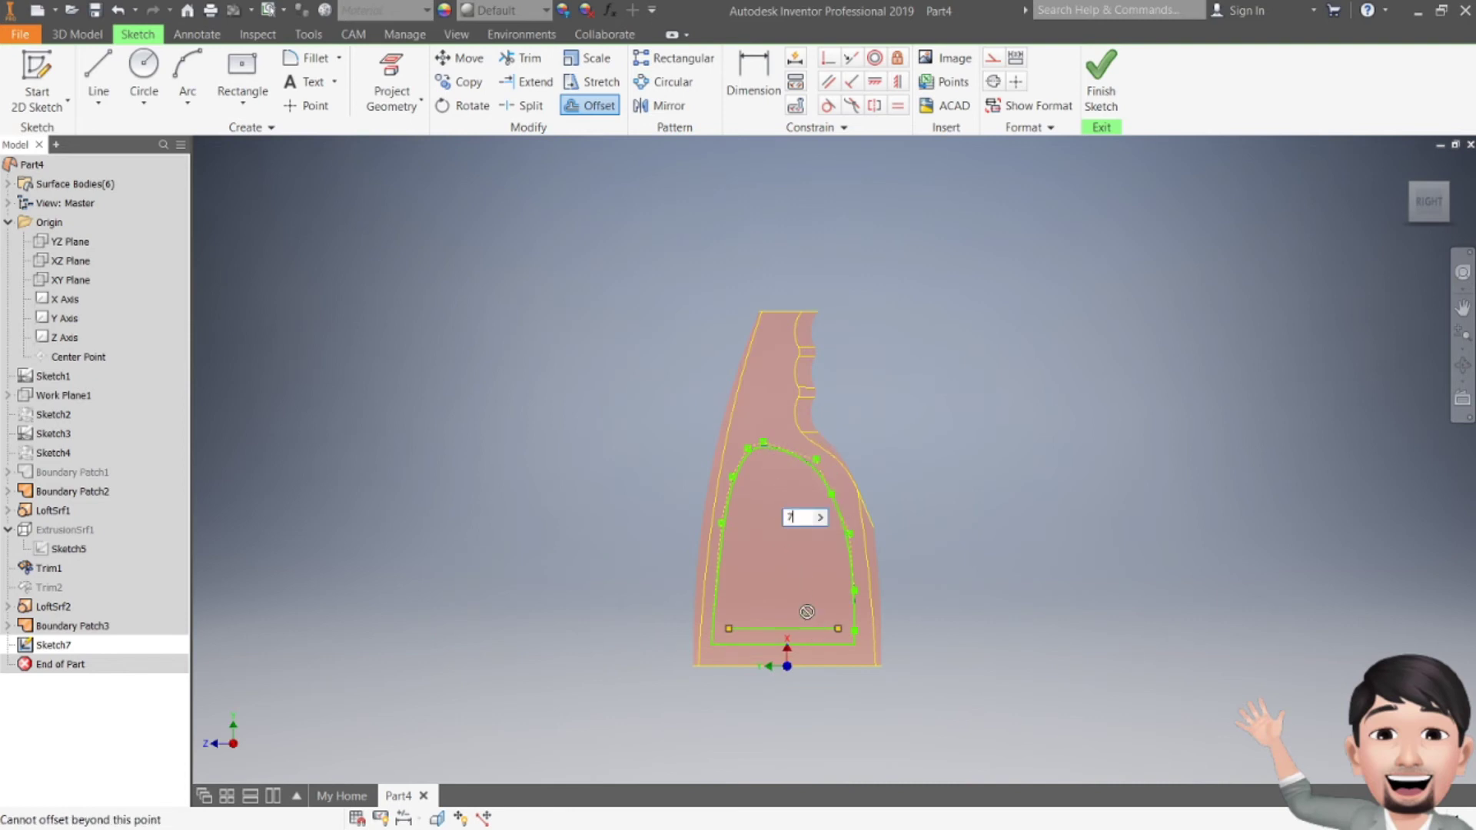
click(805, 613)
key(Escape)
click(1101, 77)
- Extrude the outer arch loop symmetrically as a surface with a distance of 176.25 mm
click(100, 77)
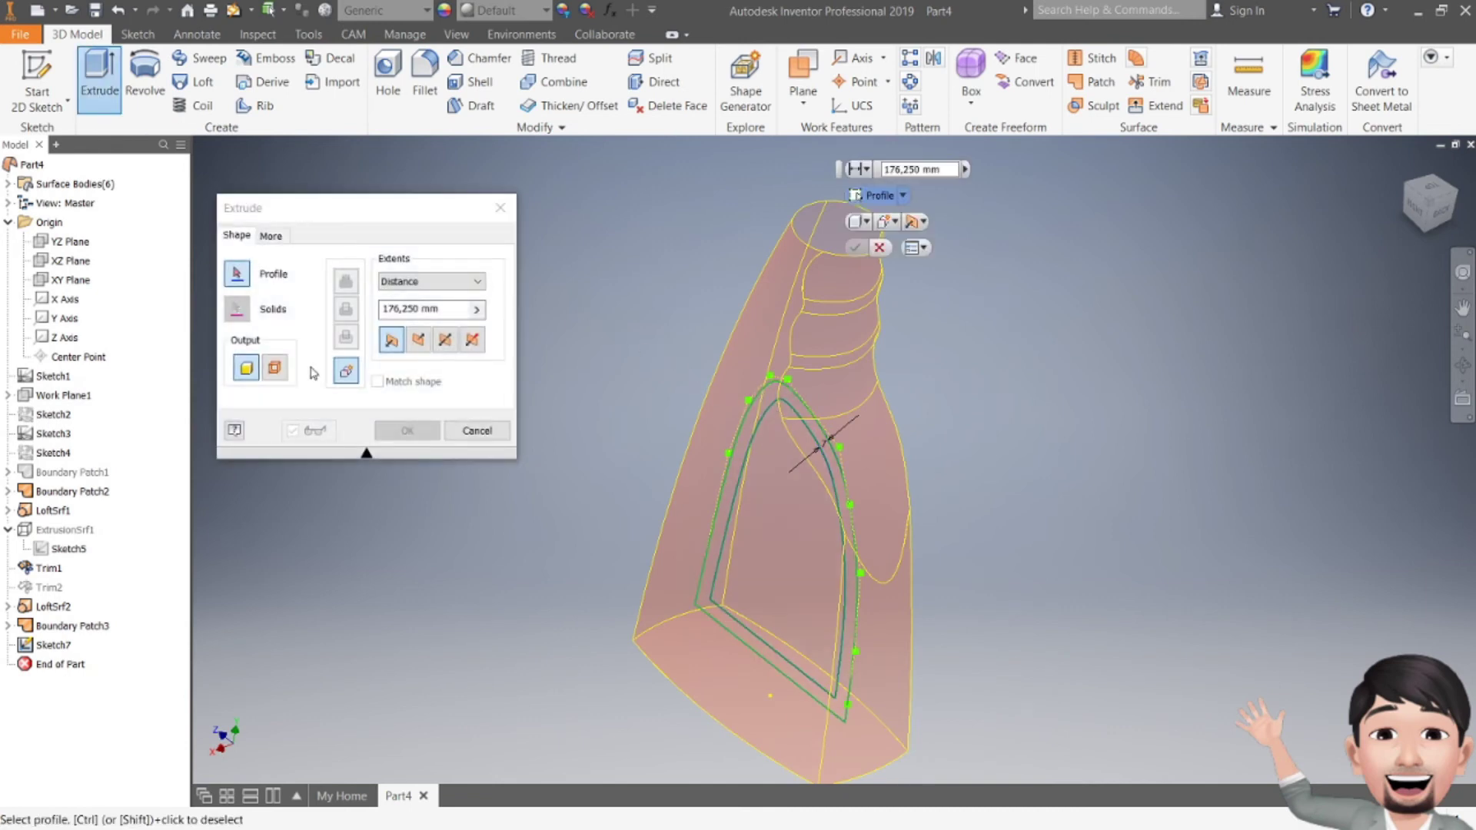
click(285, 369)
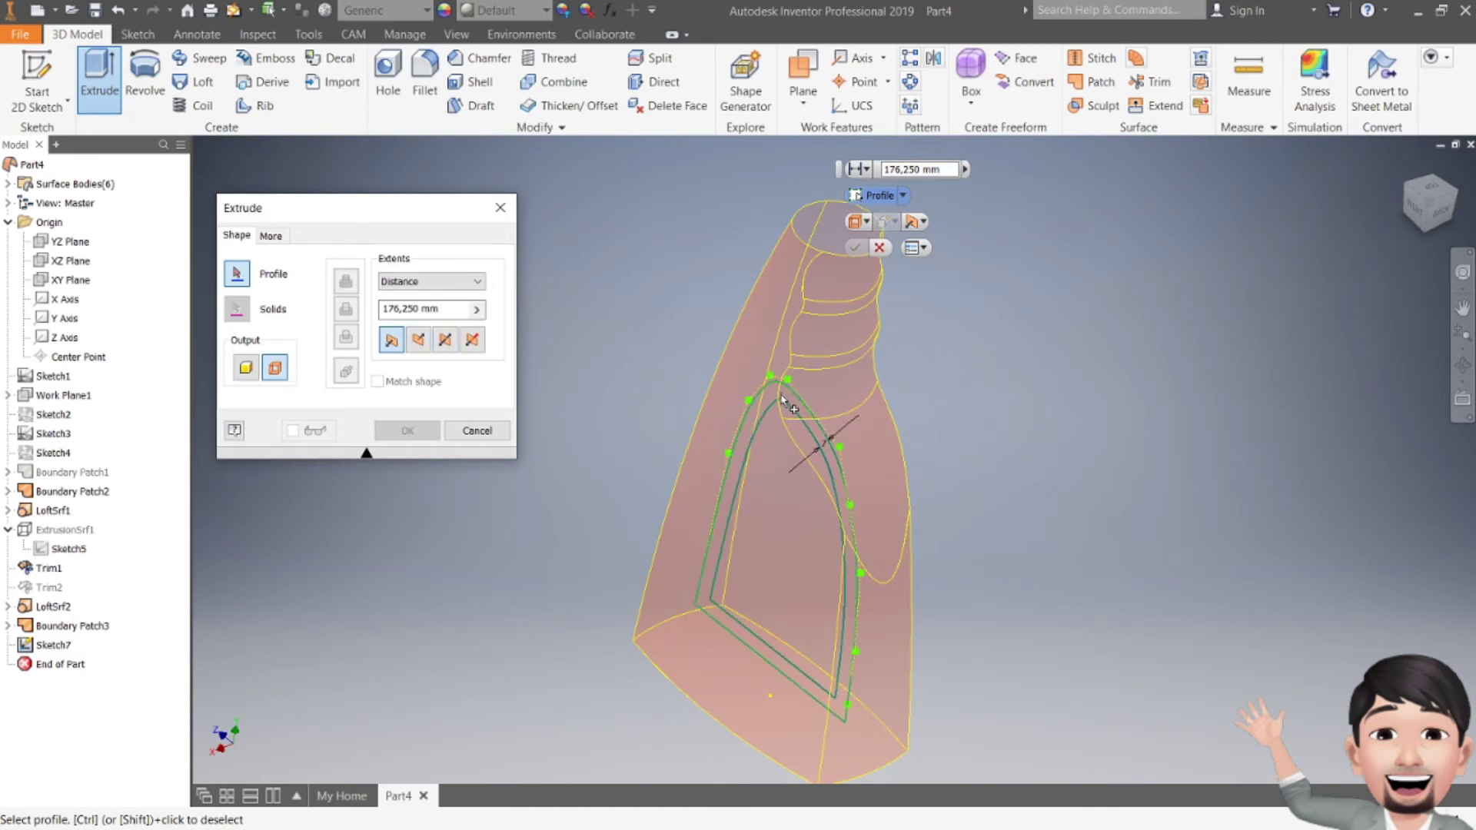
click(784, 406)
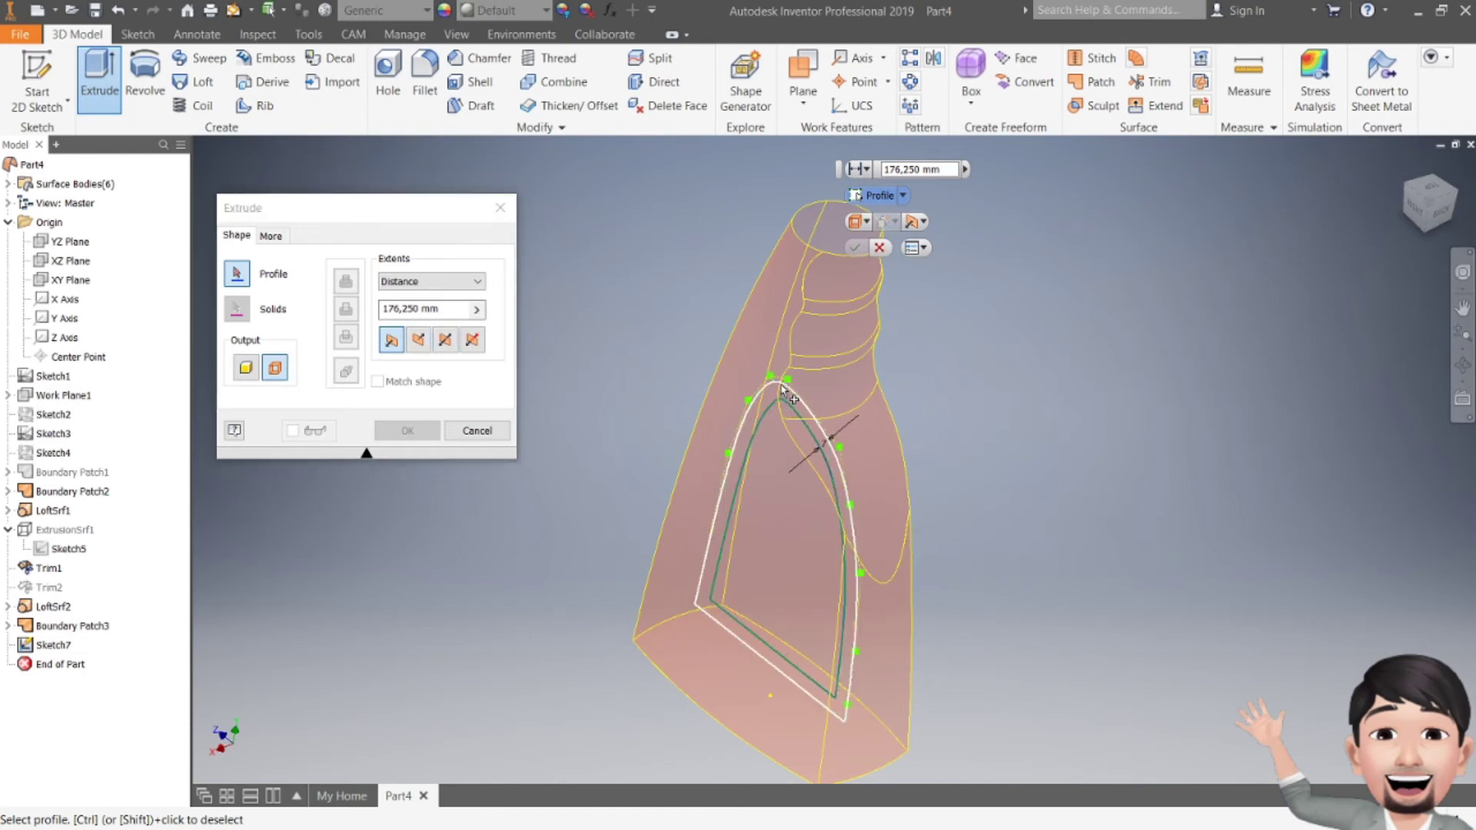
click(445, 339)
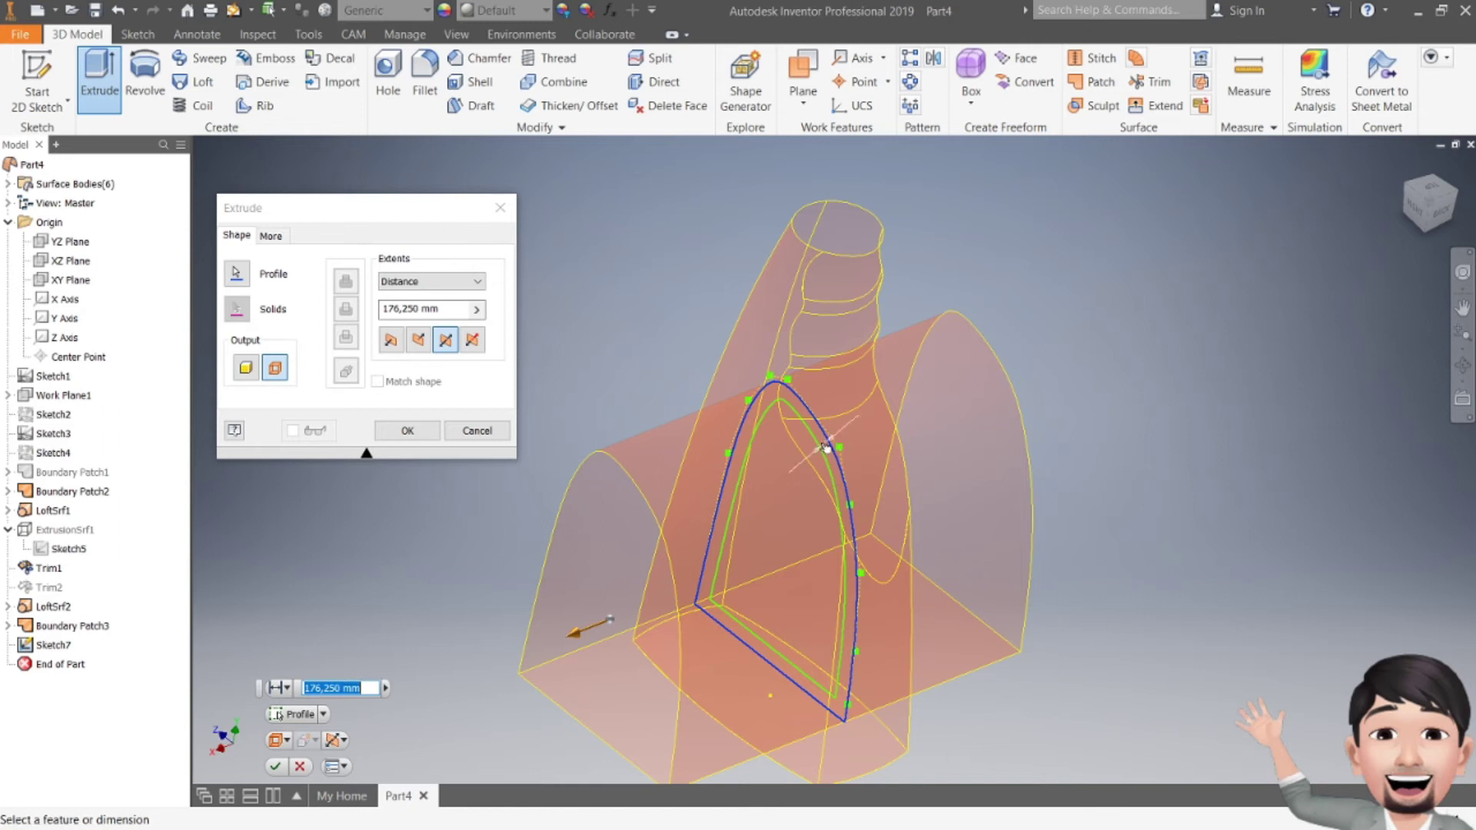
click(403, 433)
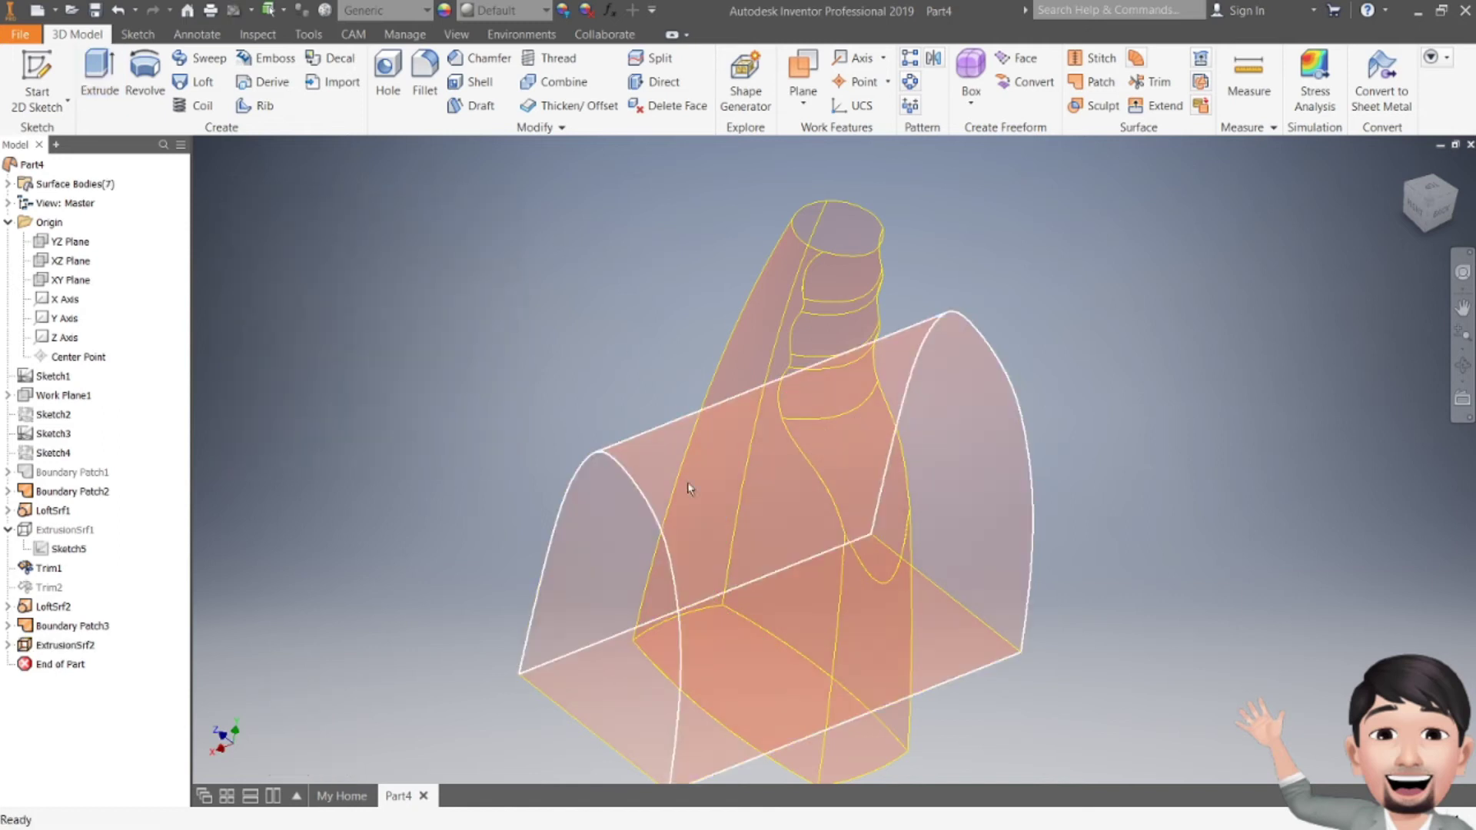
- Share the arch sketch used by the new surface extrusion so it can drive another feature
click(9, 646)
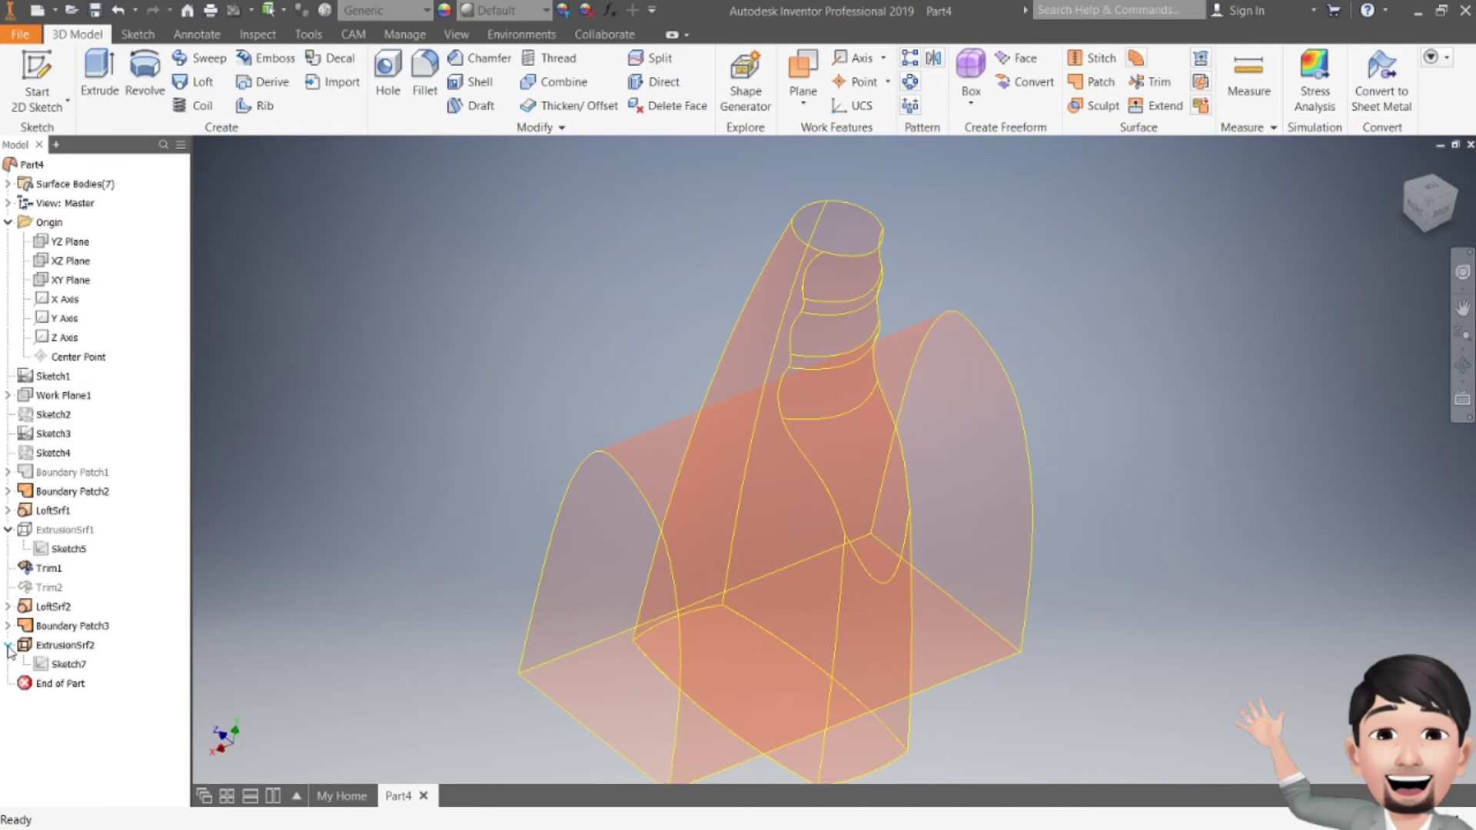
right_click(69, 665)
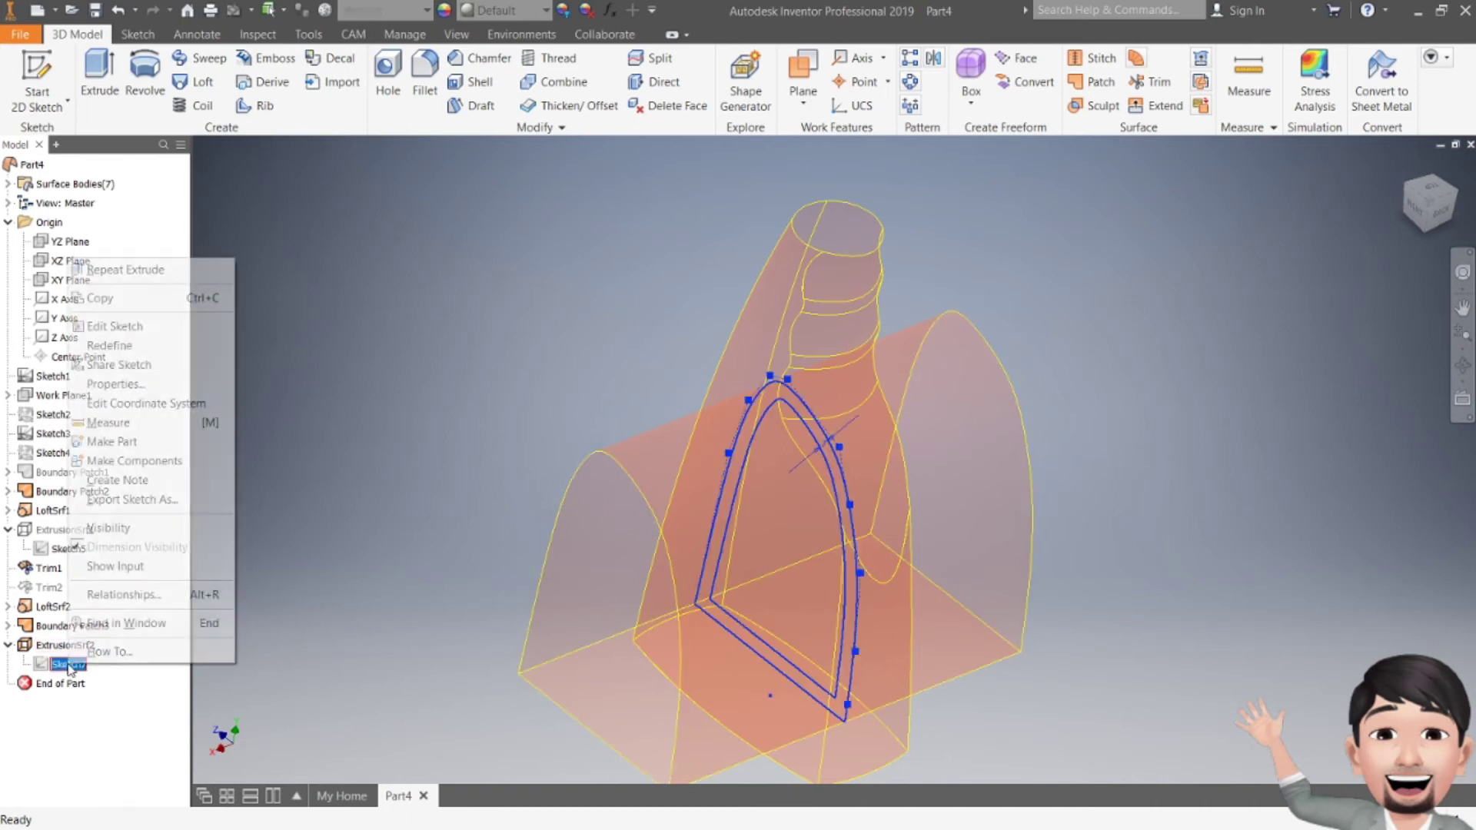
click(133, 377)
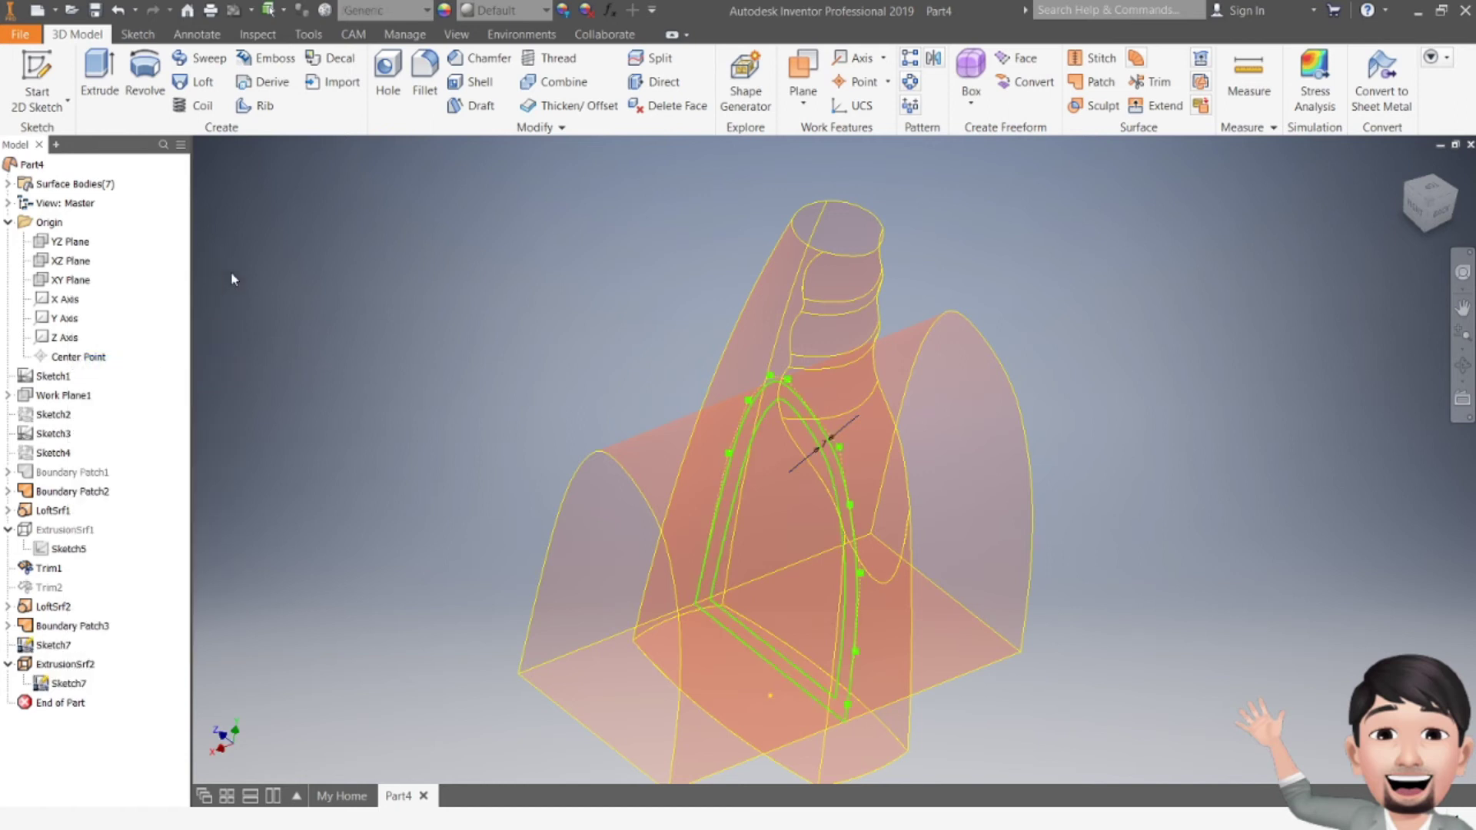
- Extrude the inner offset loop symmetrically as a surface with a distance of 239.25 mm, and hide the shared sketch
click(100, 73)
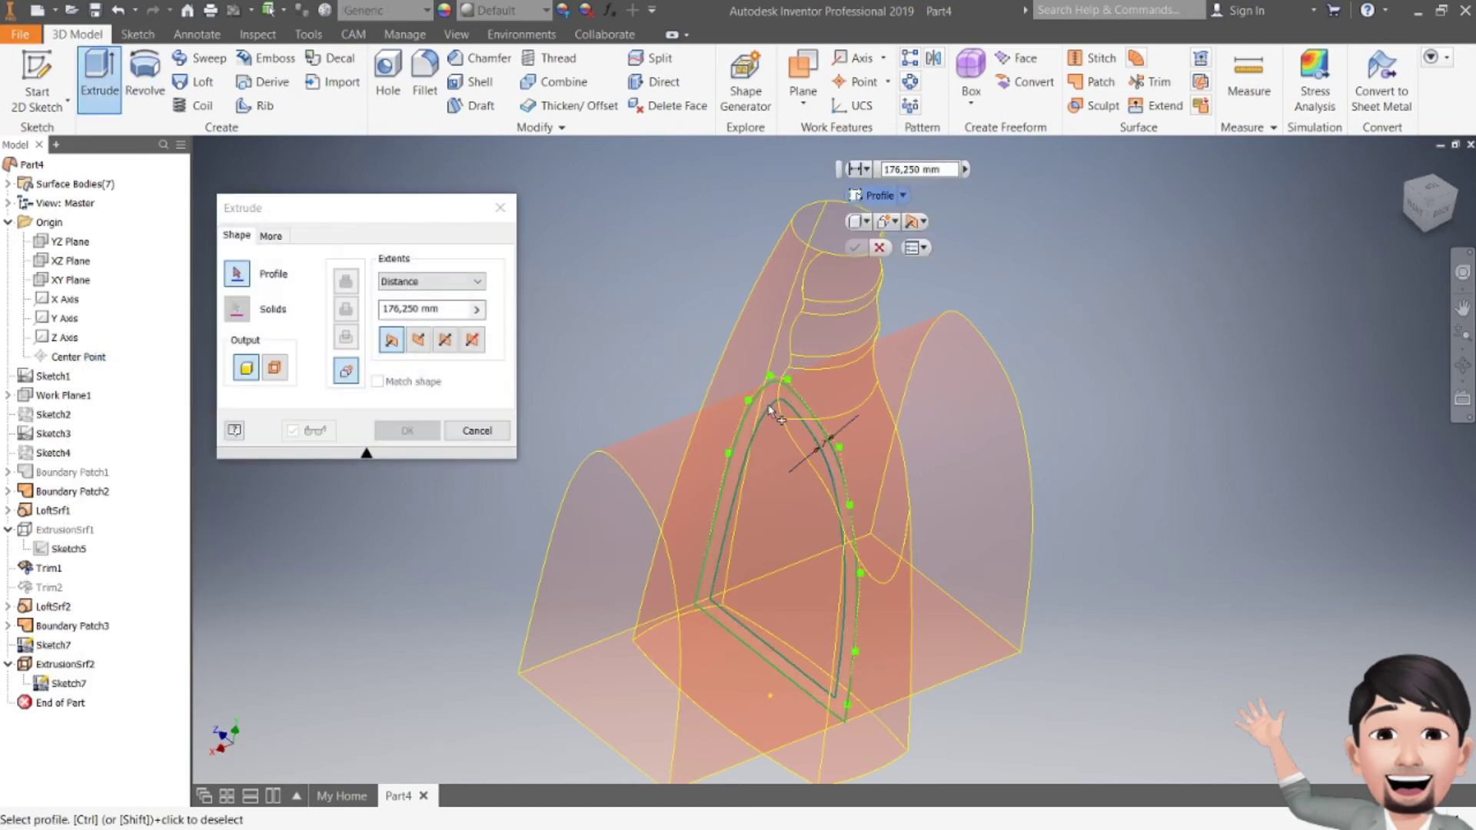
click(269, 372)
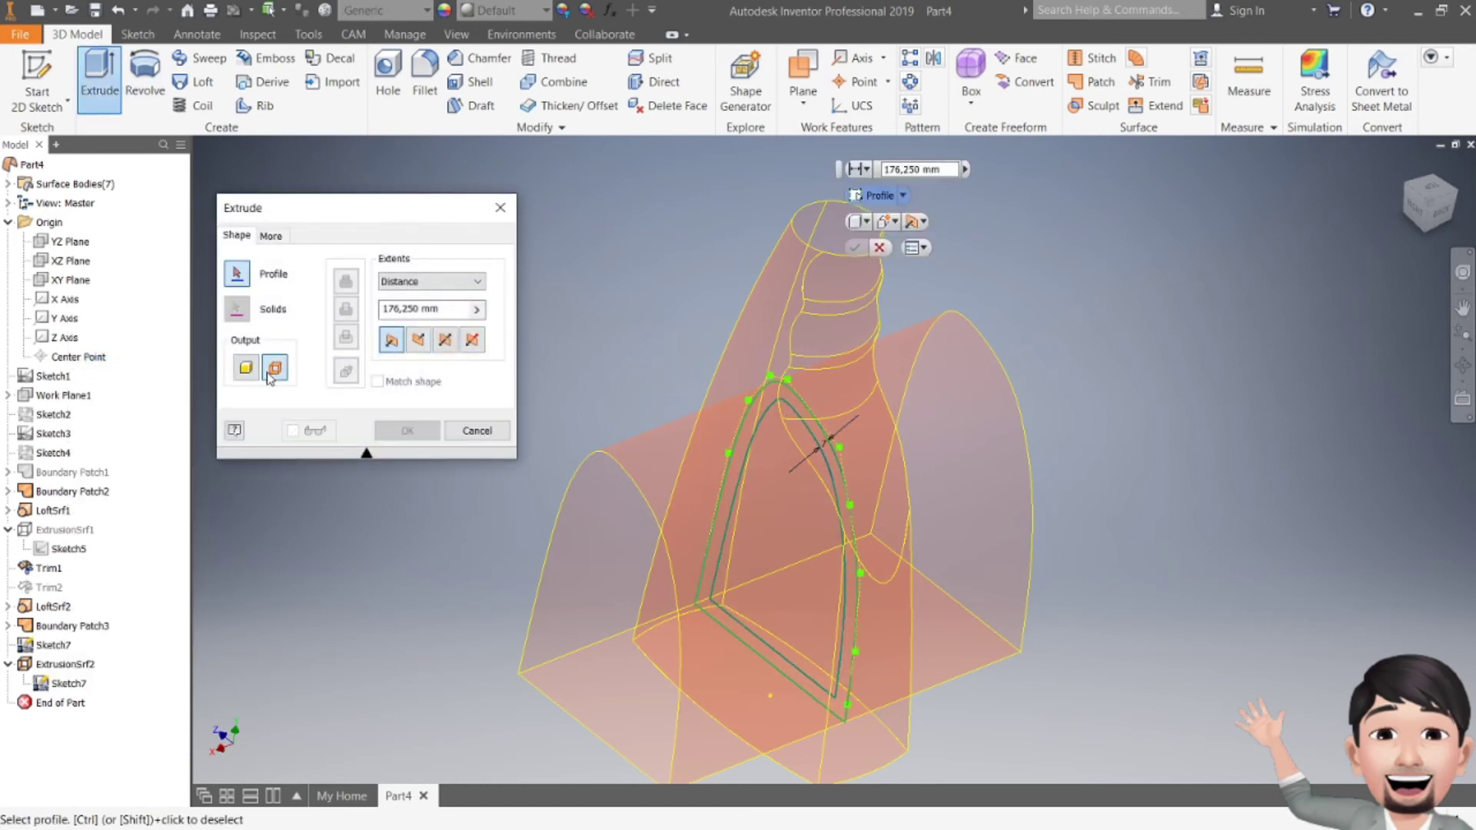
click(794, 416)
click(445, 340)
drag(575, 630, 509, 655)
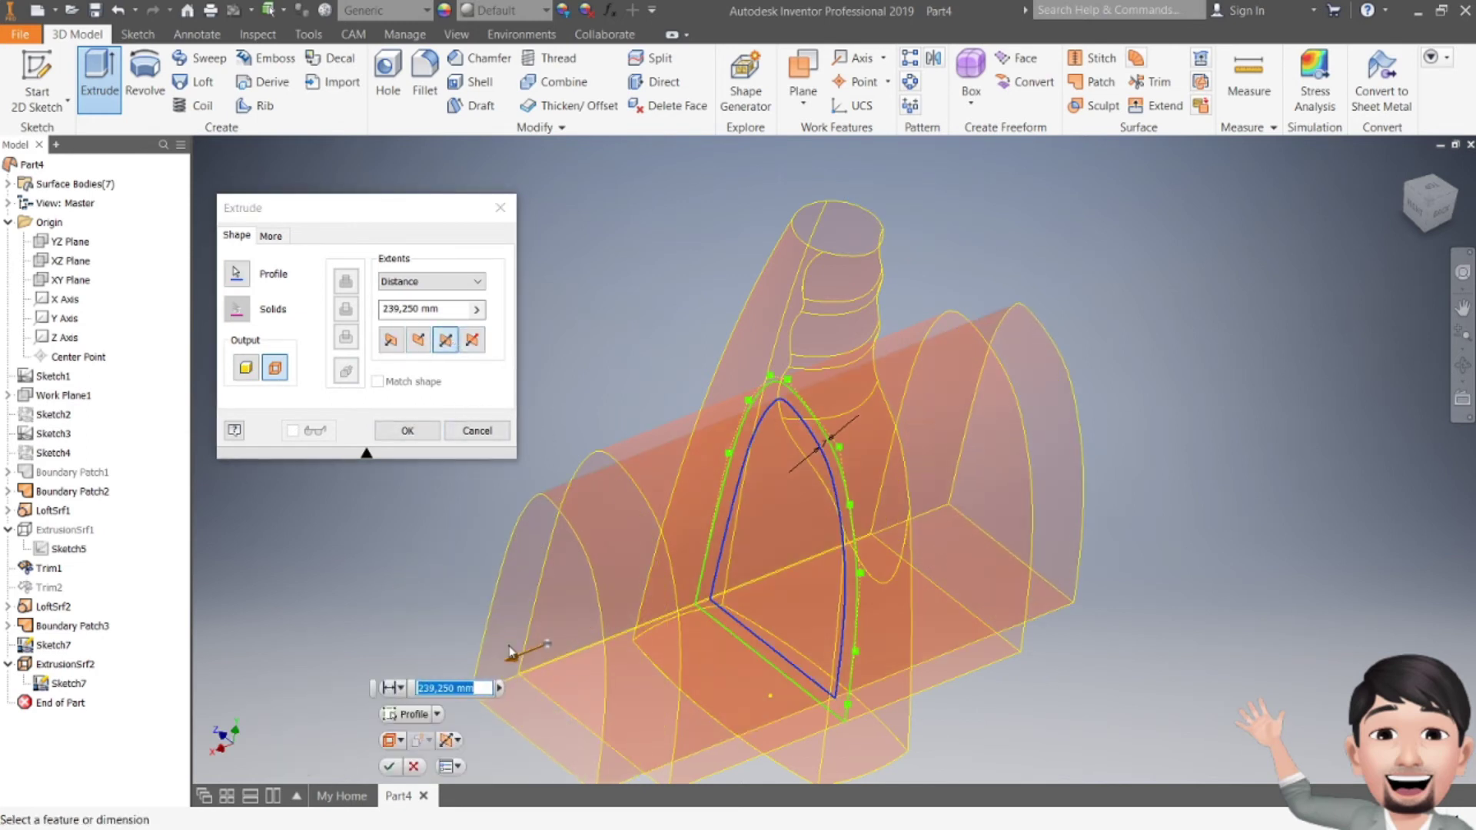
click(407, 431)
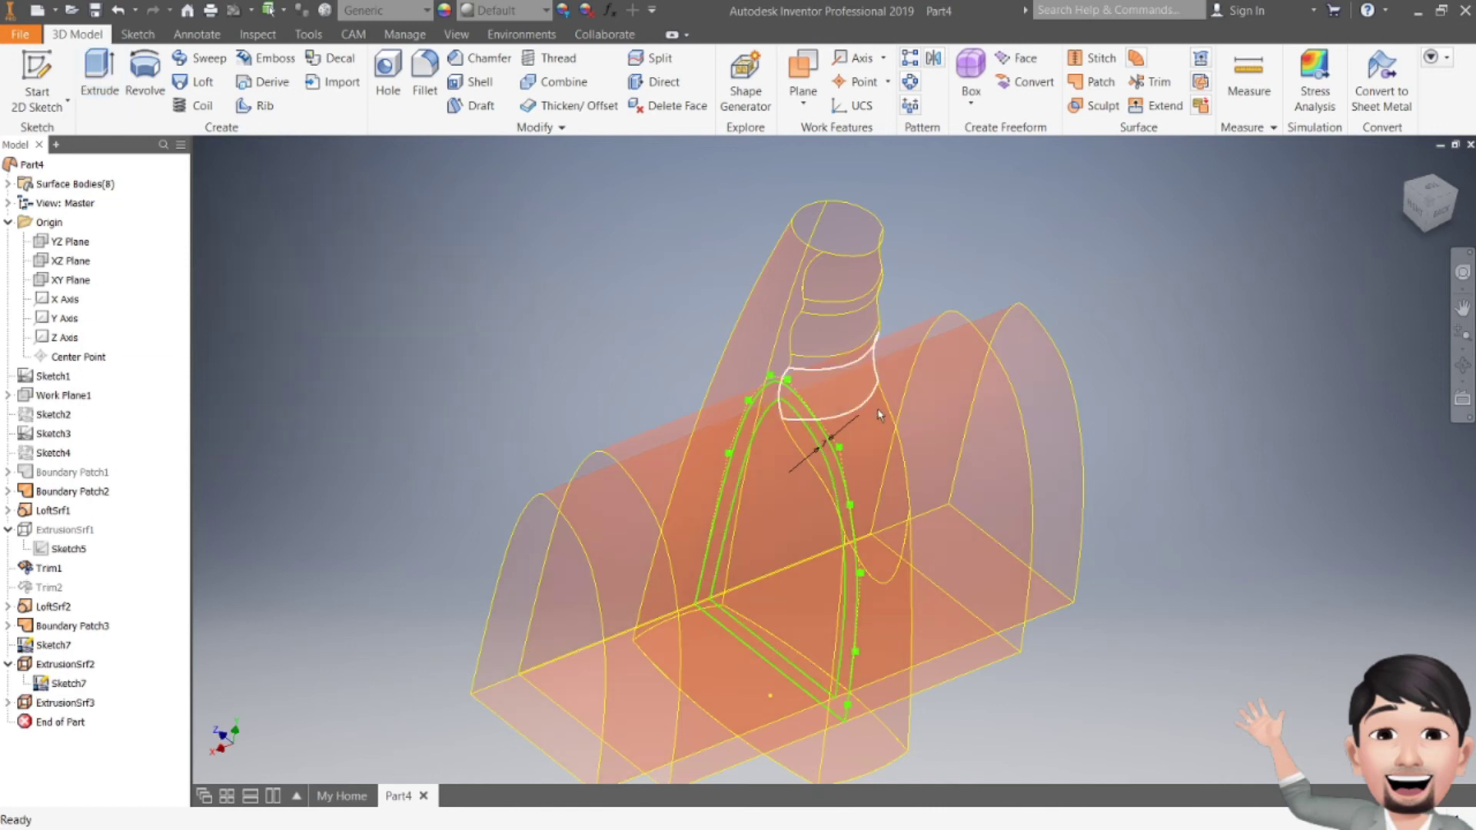
right_click(73, 690)
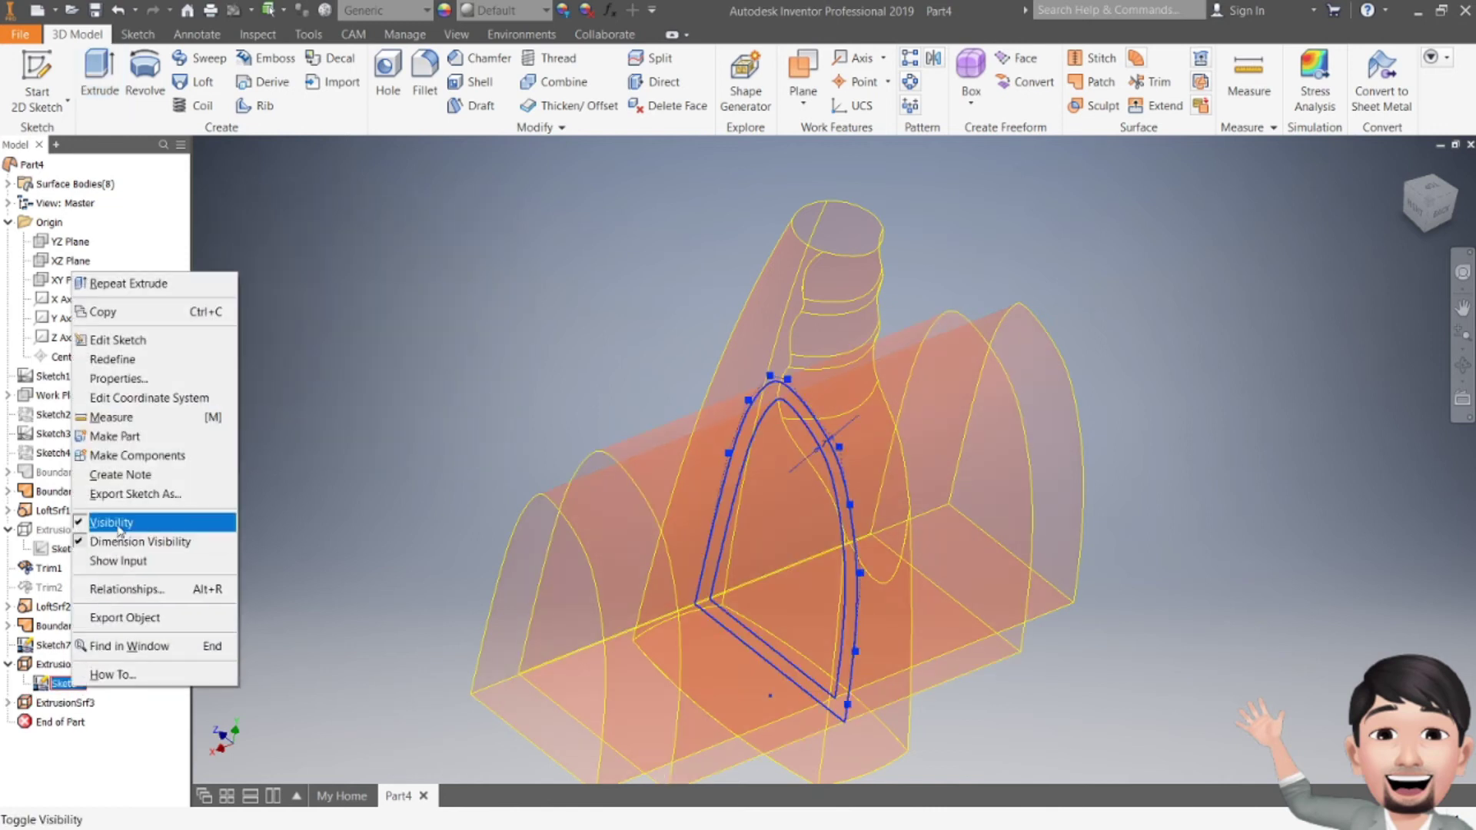
click(115, 524)
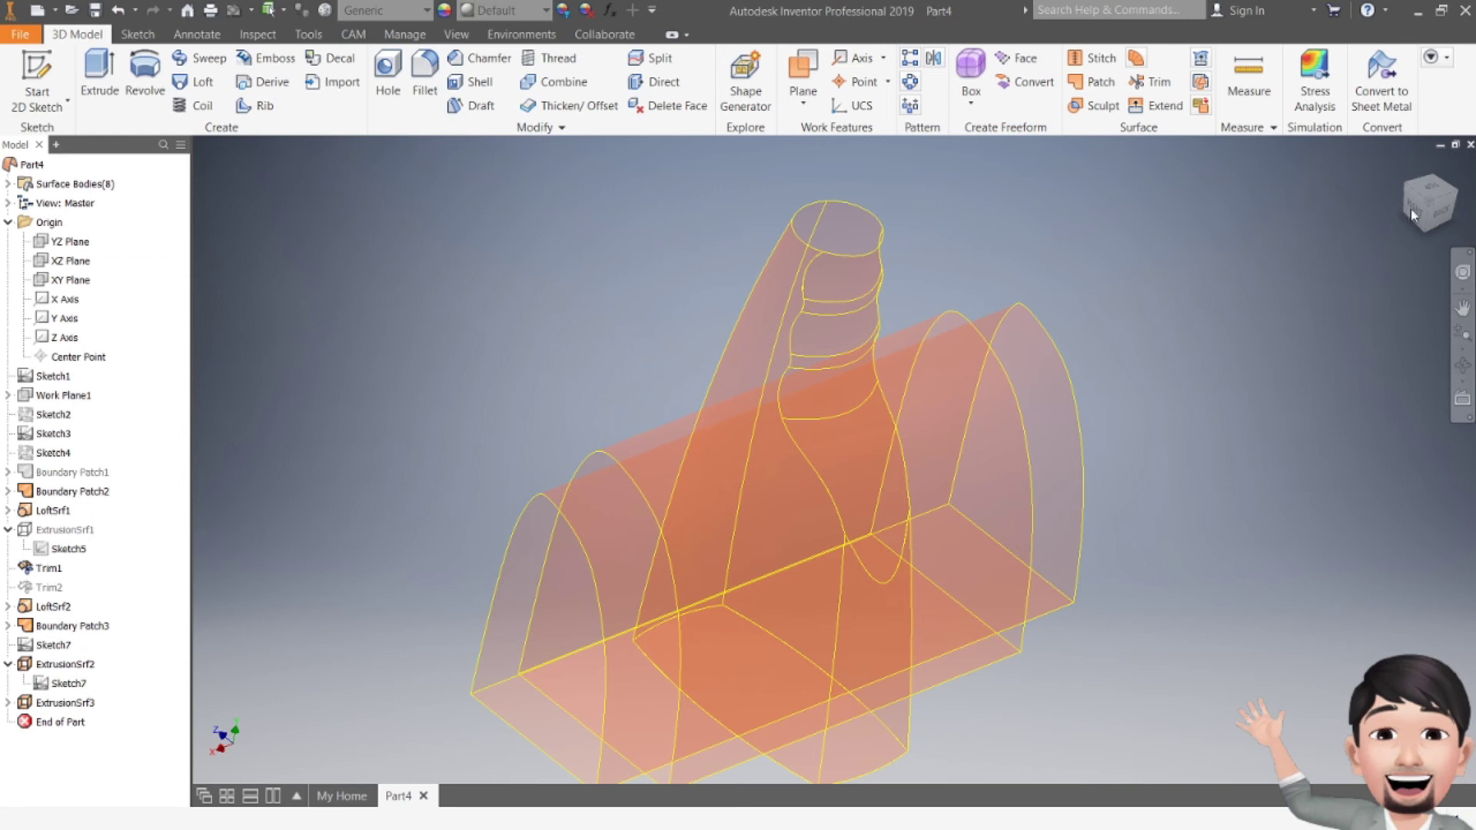
- Copy the bottle's side face on the positive X side as a new surface with Copy Object
drag(1424, 212, 1316, 218)
shift+middle_drag(615, 430, 784, 408)
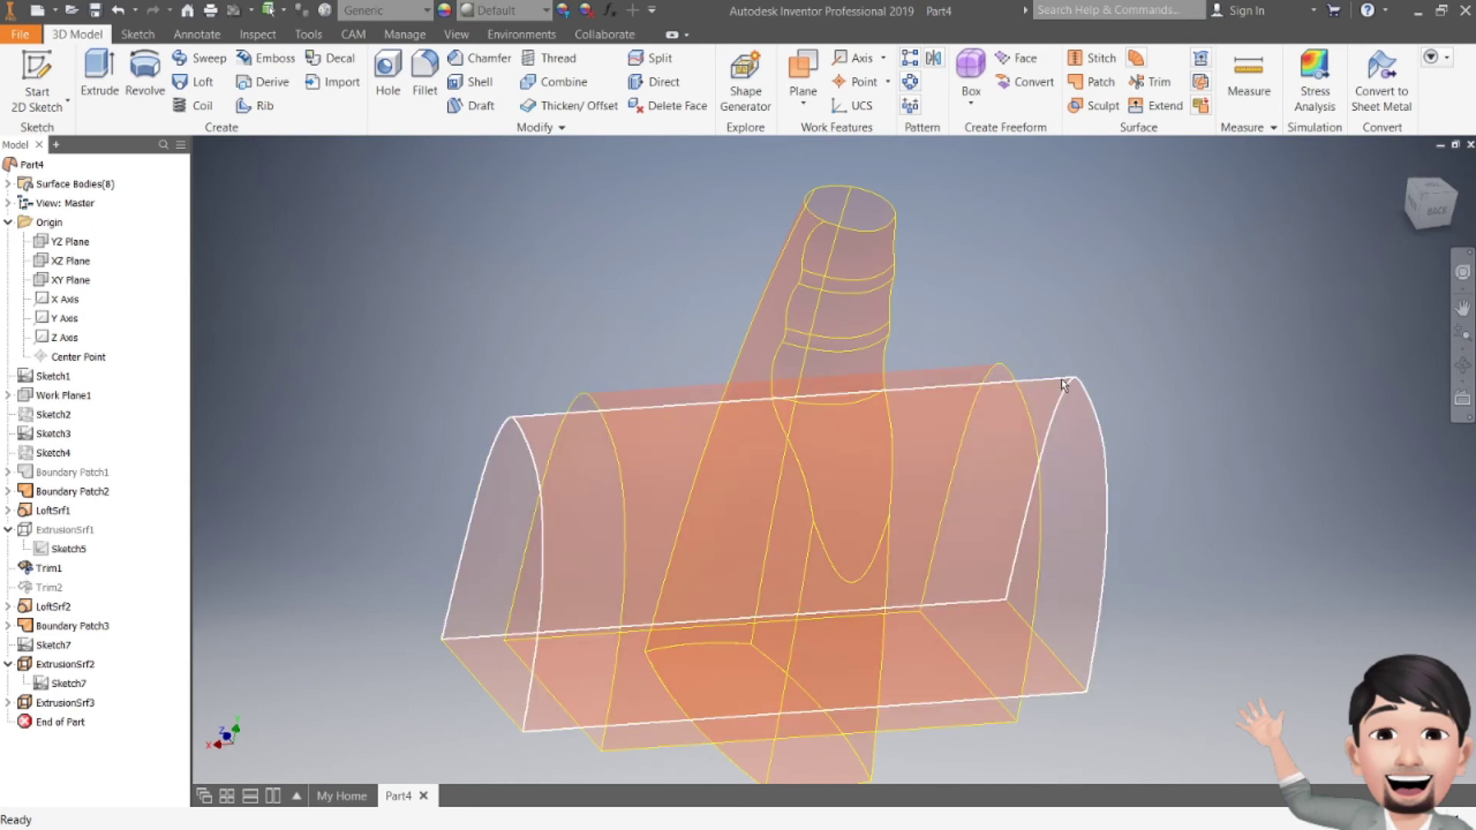
click(536, 127)
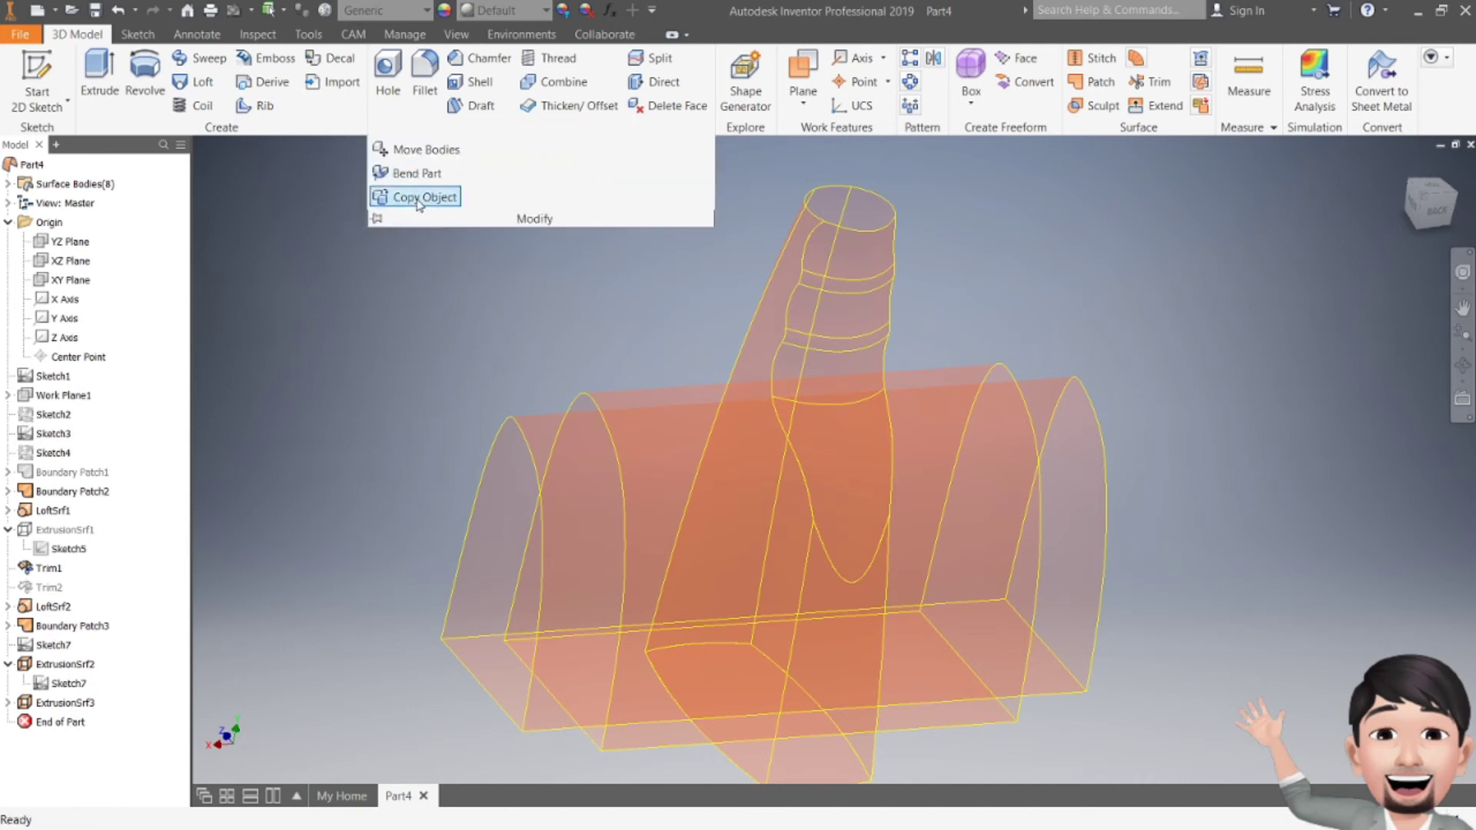
click(417, 197)
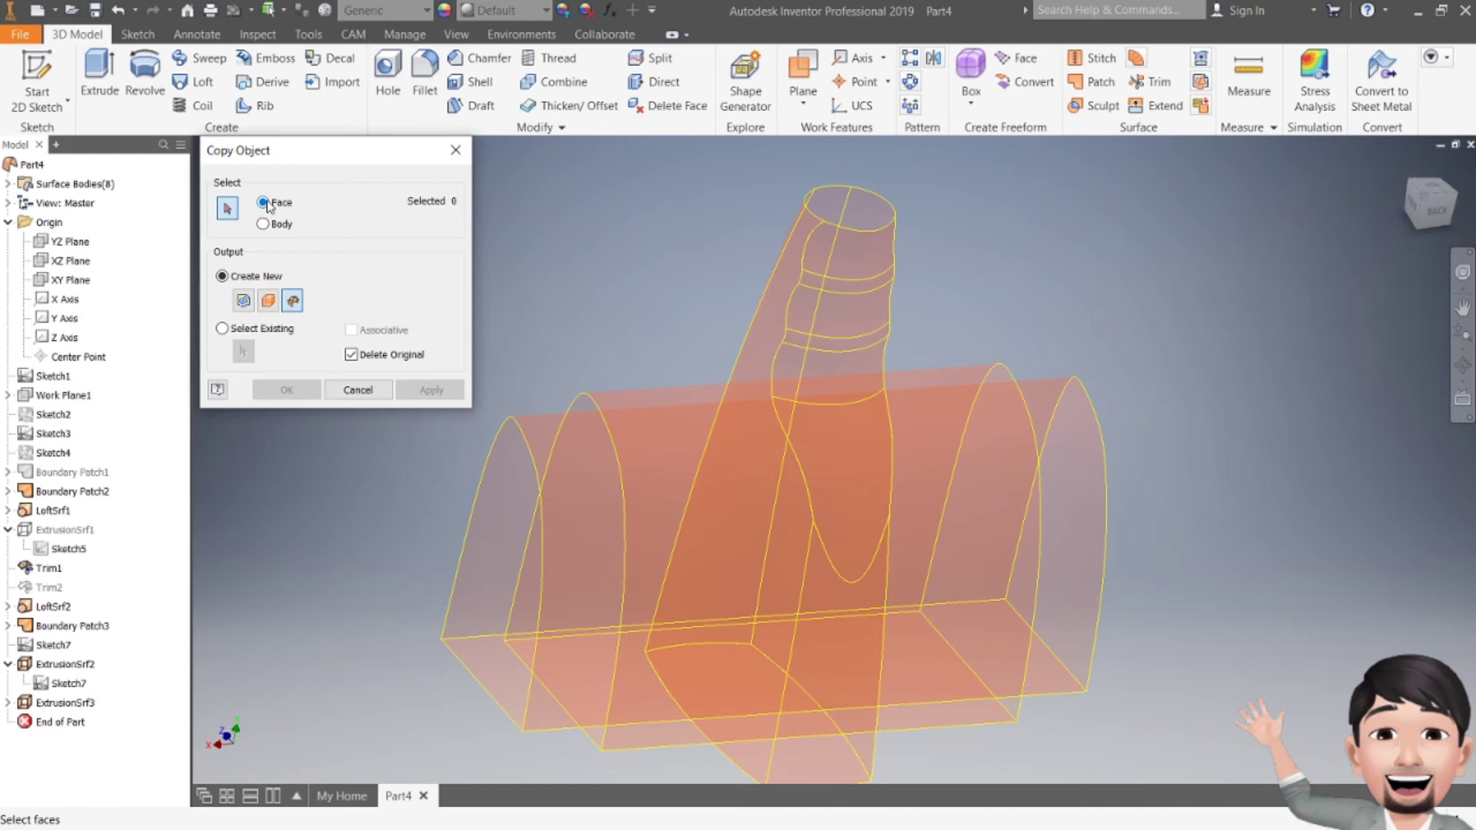
click(274, 302)
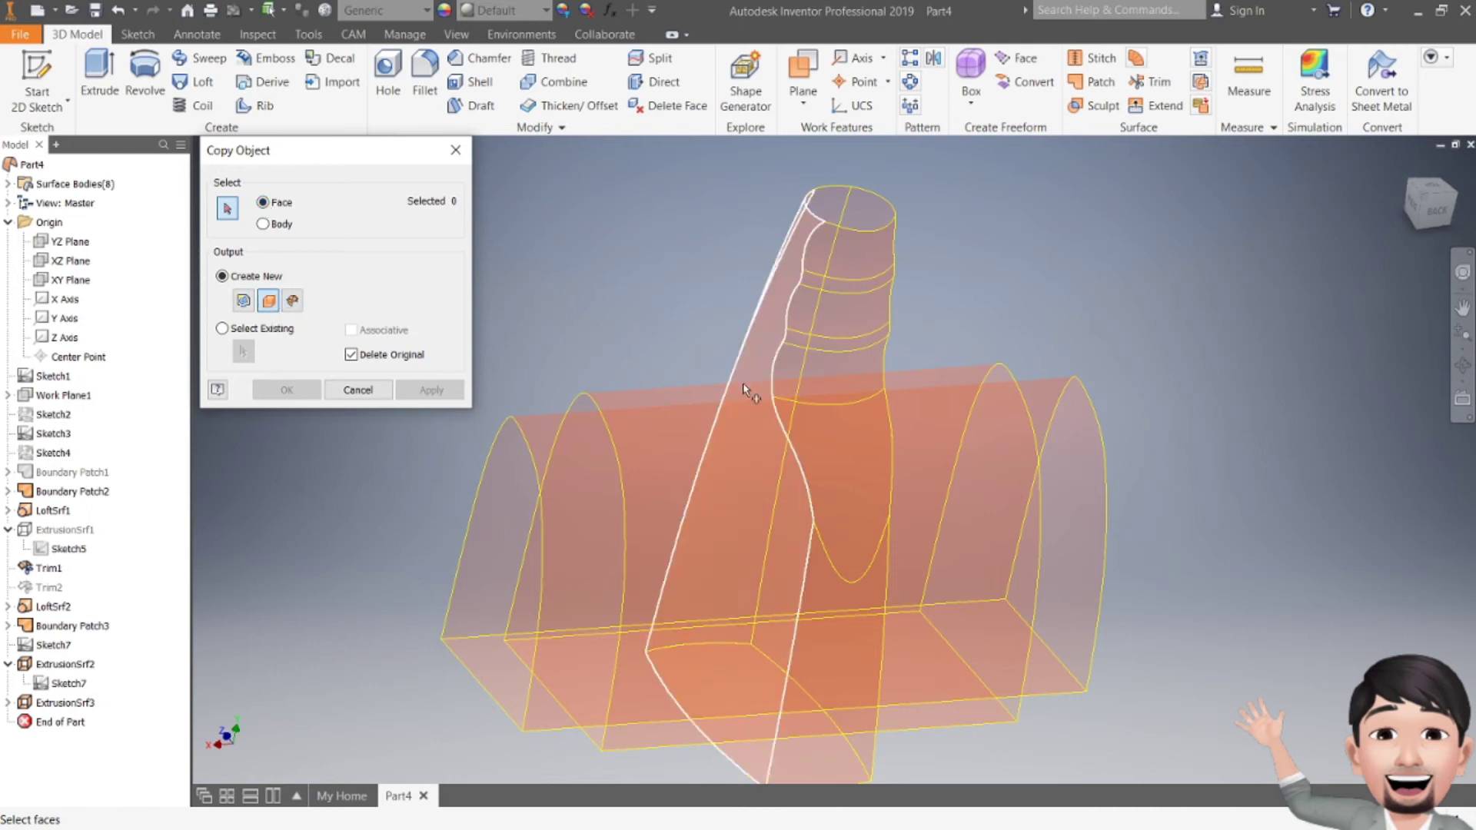
click(775, 298)
click(416, 388)
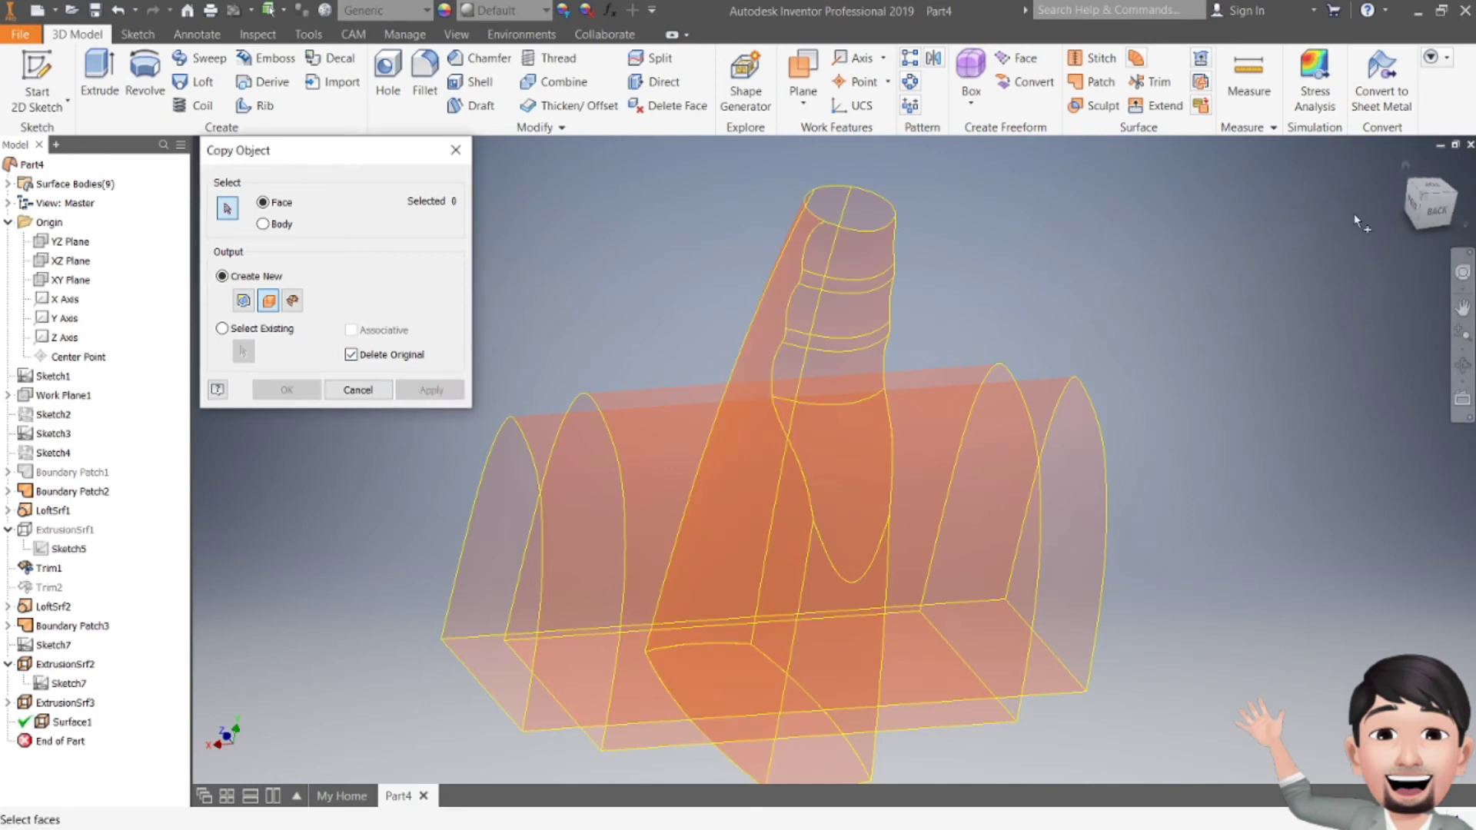
- Copy the opposite side face of the bottle as another new surface and close Copy Object
drag(1452, 220, 1431, 228)
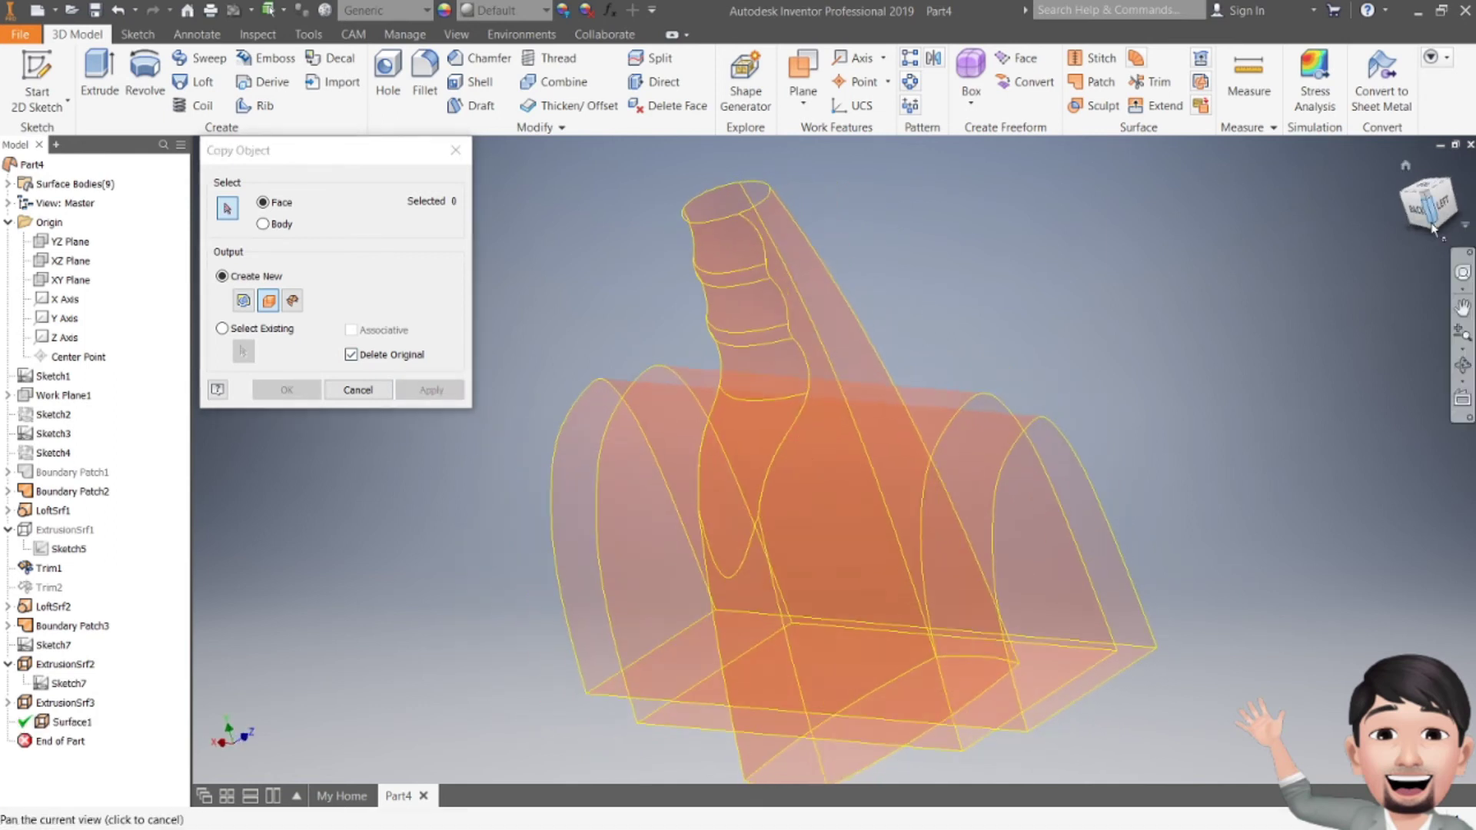
click(822, 305)
click(433, 391)
click(455, 150)
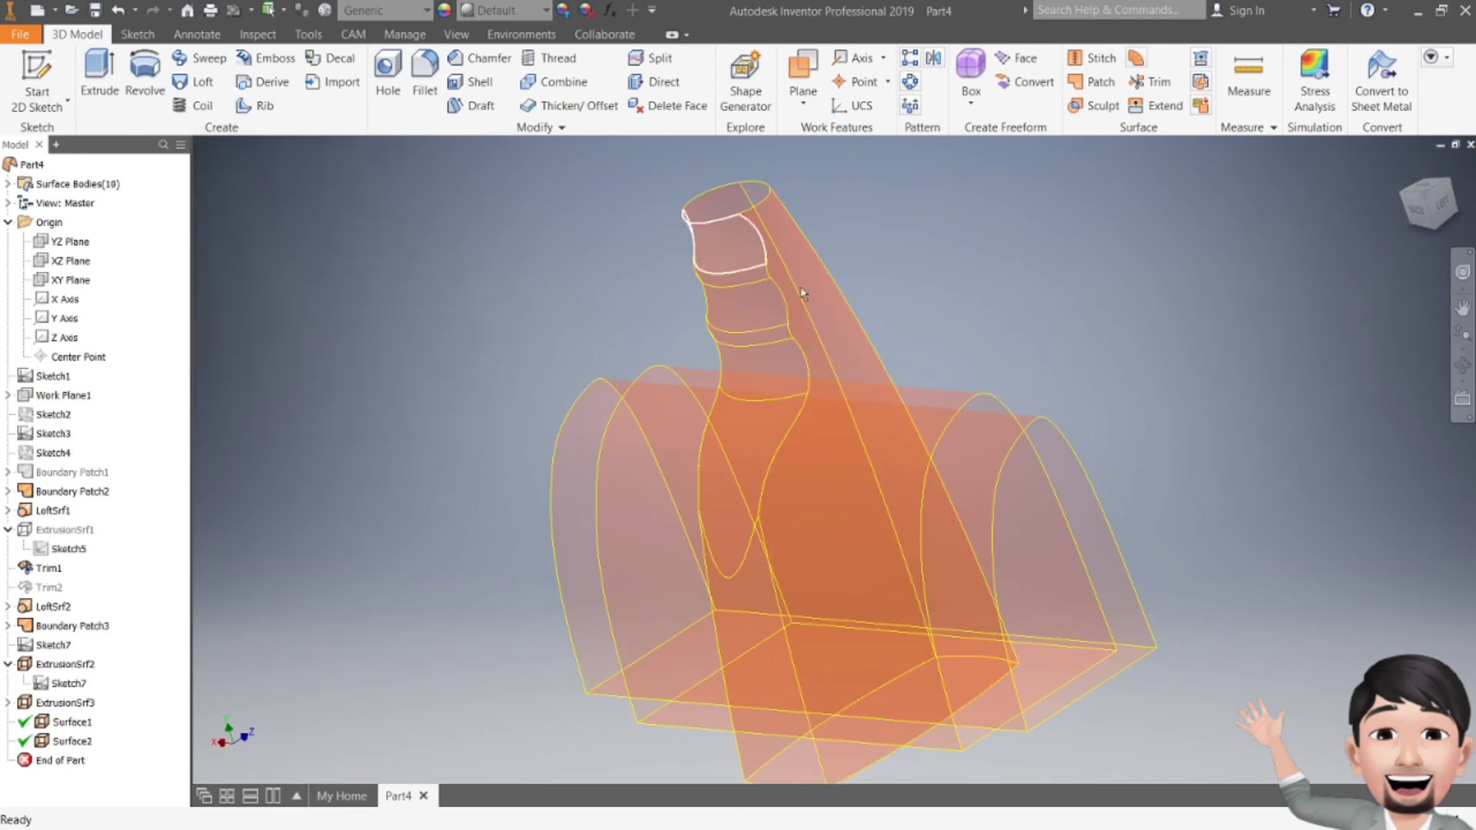
- Move the first copied side surface, Srf9, inward with an X offset of -3 mm
mouse_move(804, 461)
shift+middle_down()
mouse_move(777, 469)
mouse_move(803, 462)
shift+middle_up()
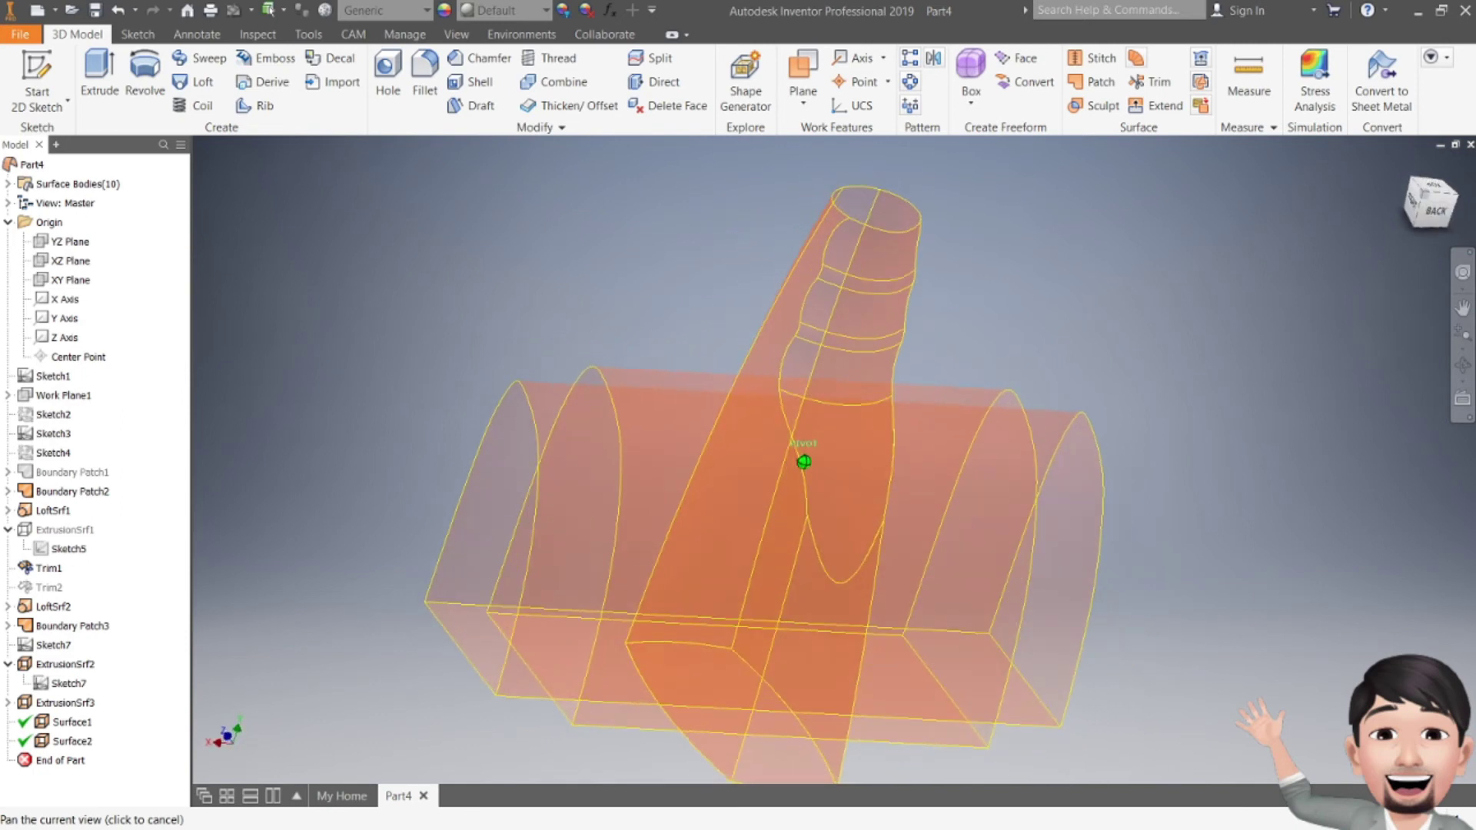
click(551, 130)
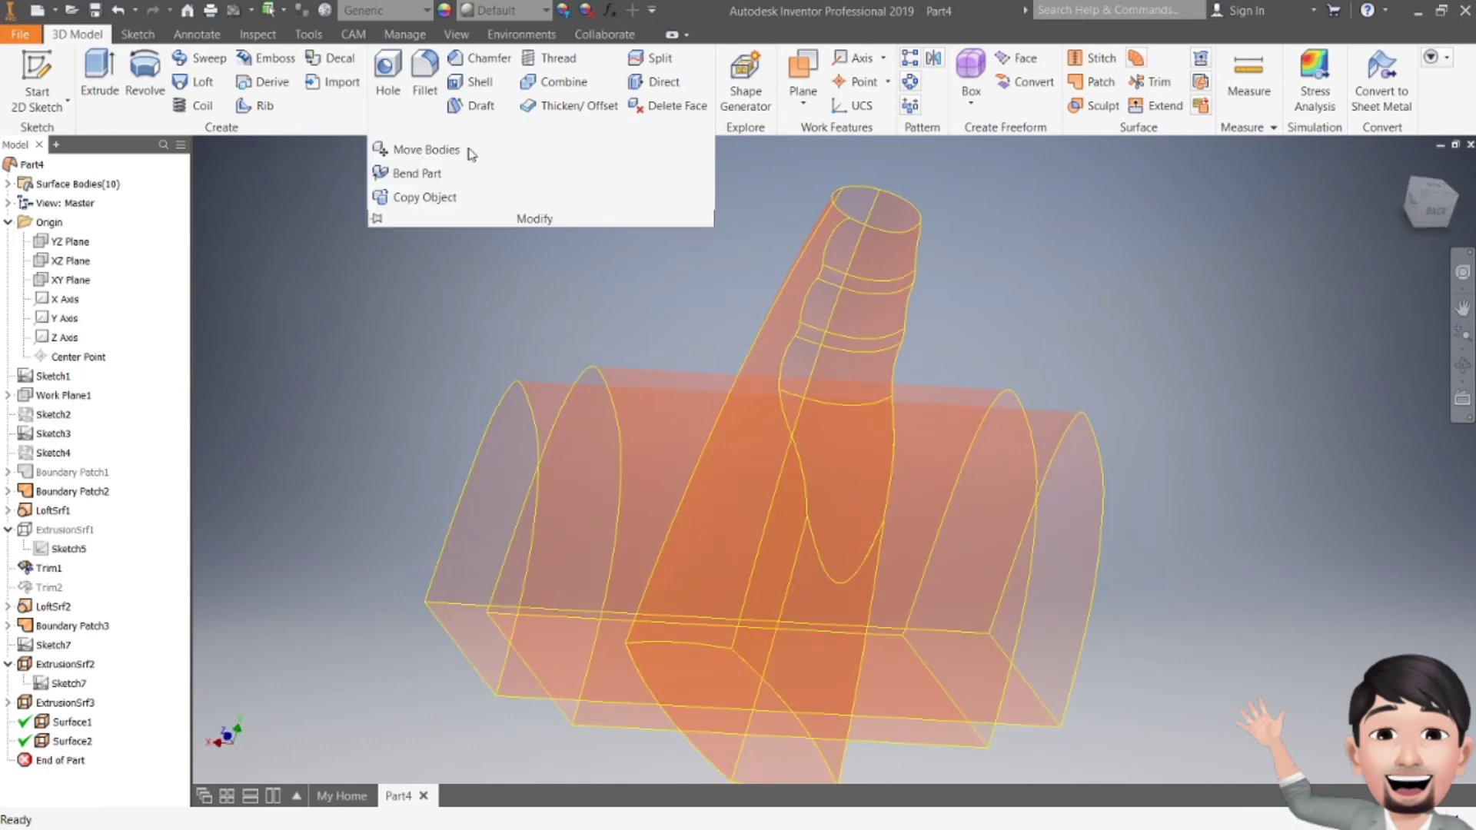
click(415, 146)
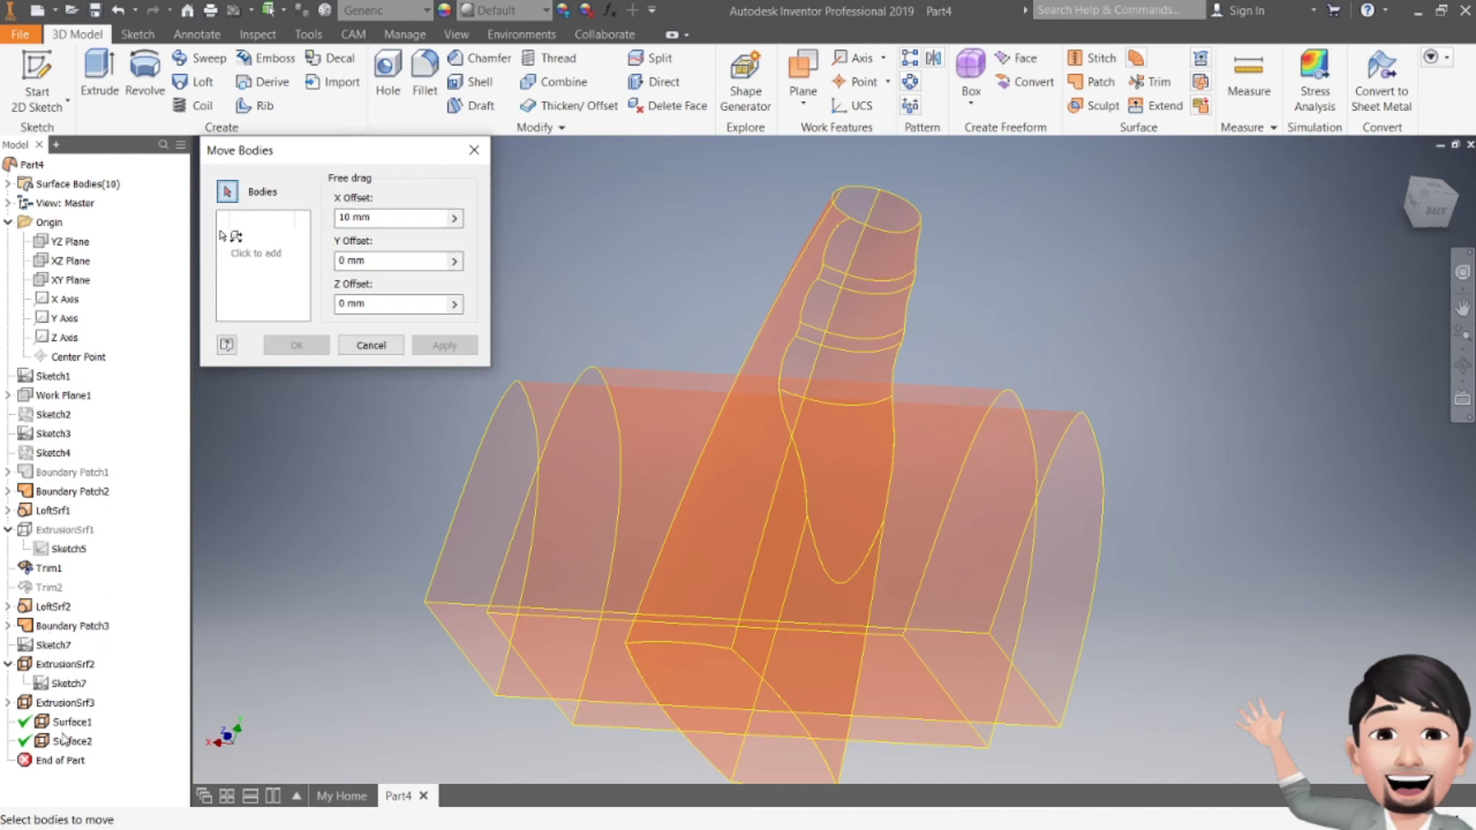
click(10, 184)
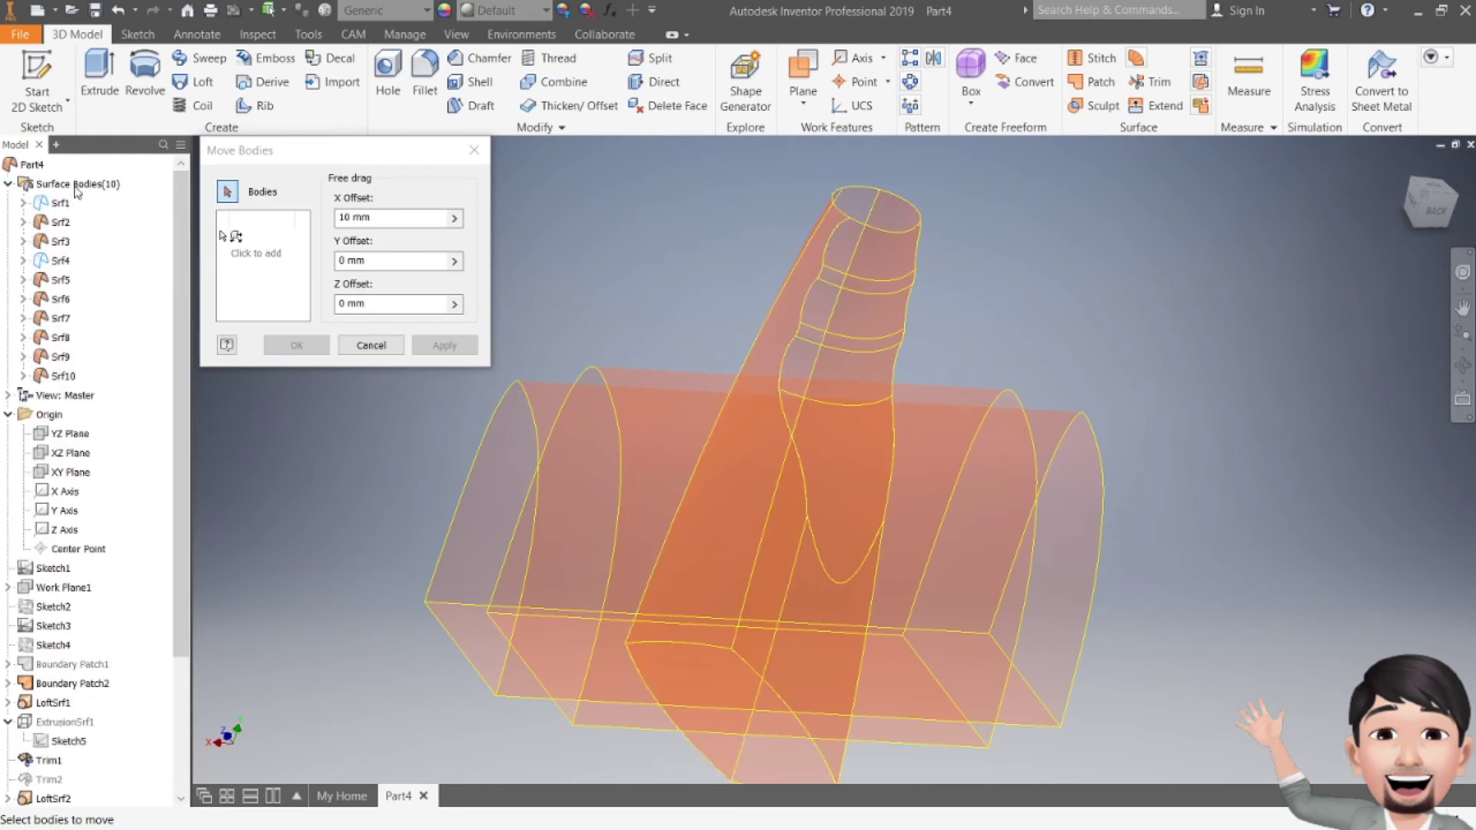
click(62, 357)
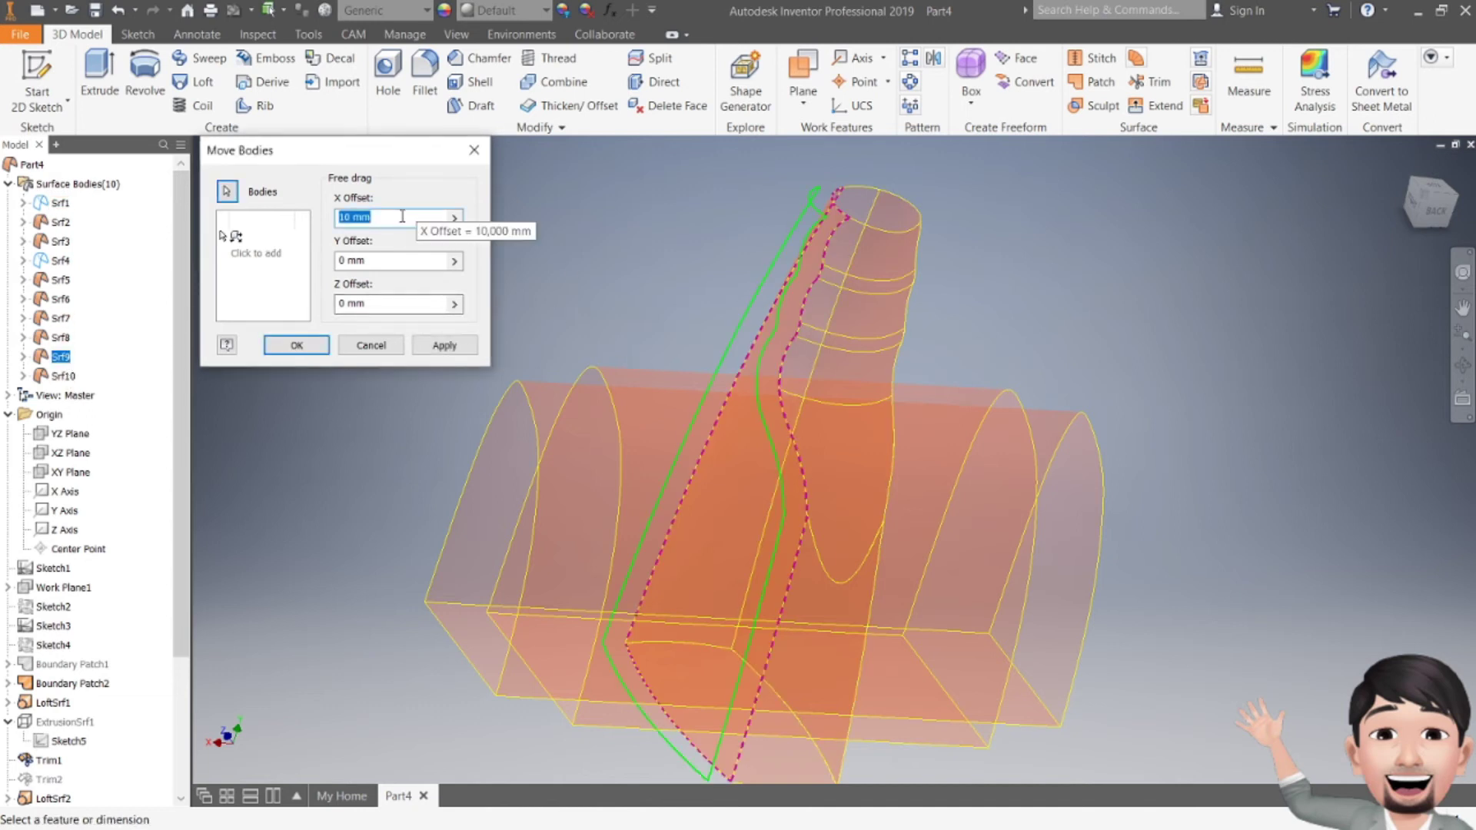
click(1435, 216)
click(395, 220)
text(-3)
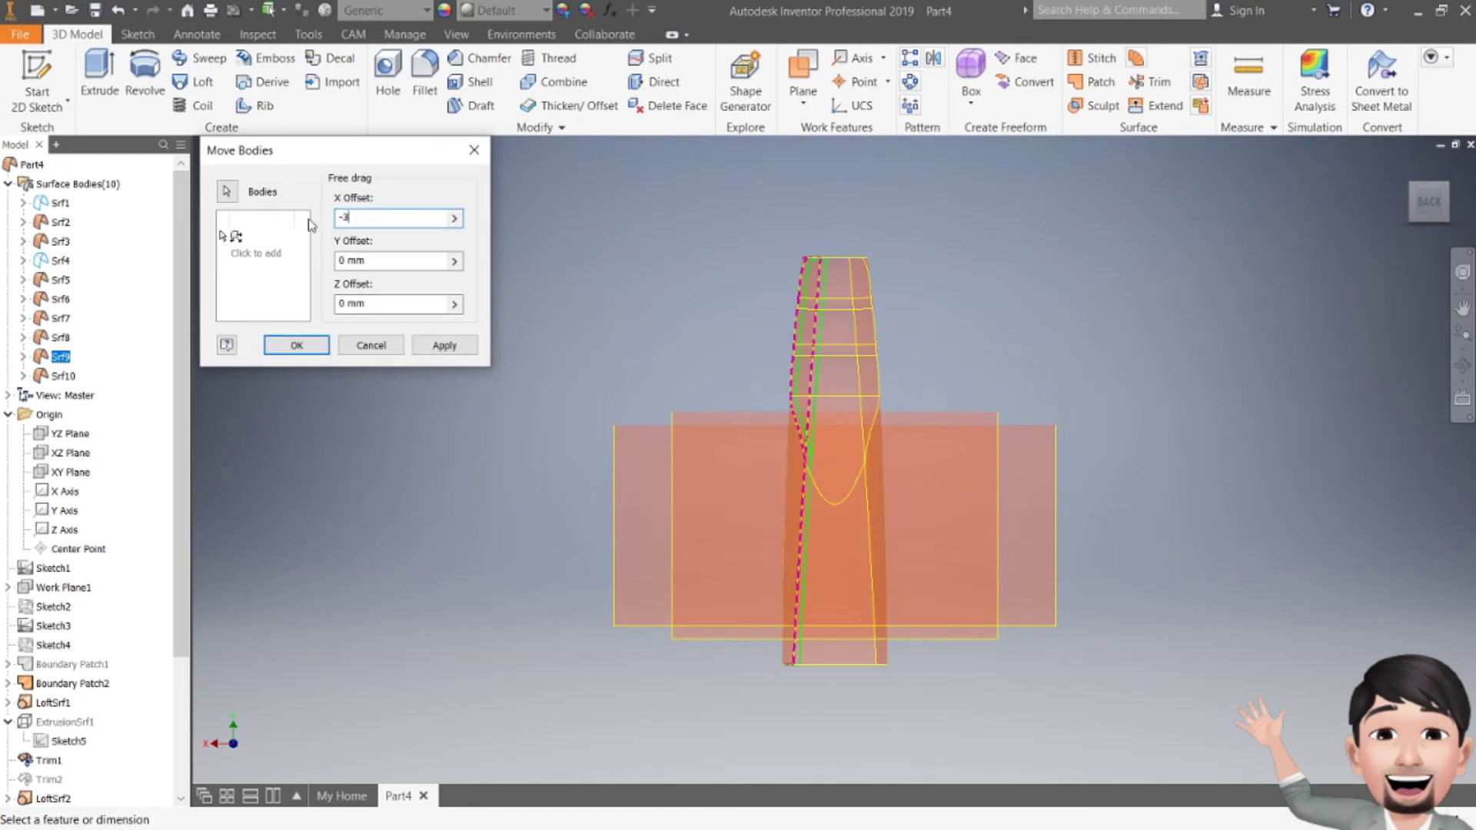
click(444, 345)
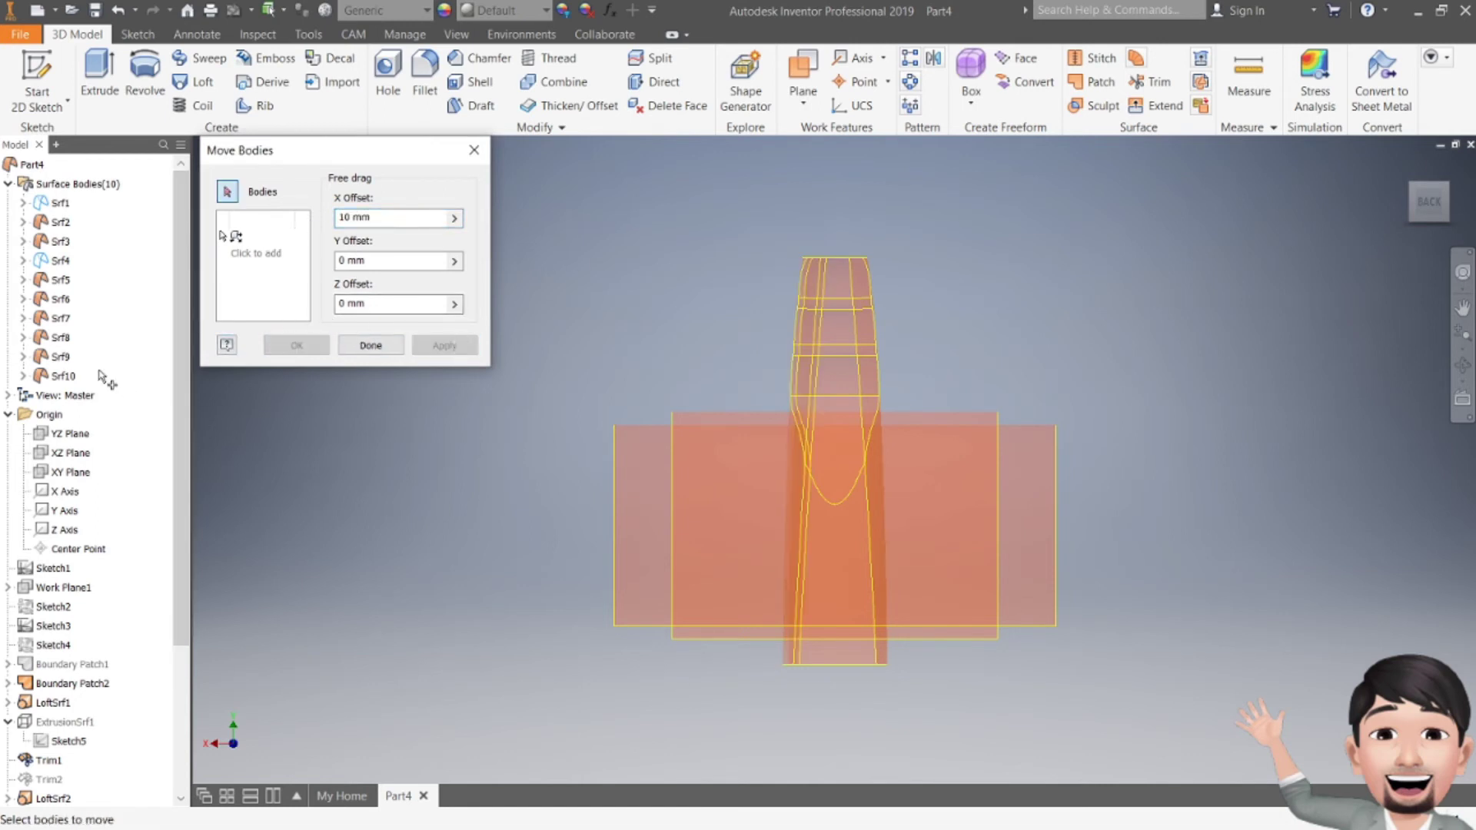
- Move the second copied side surface, Srf10, inward with an X offset of 3 mm and finish moving bodies
click(63, 376)
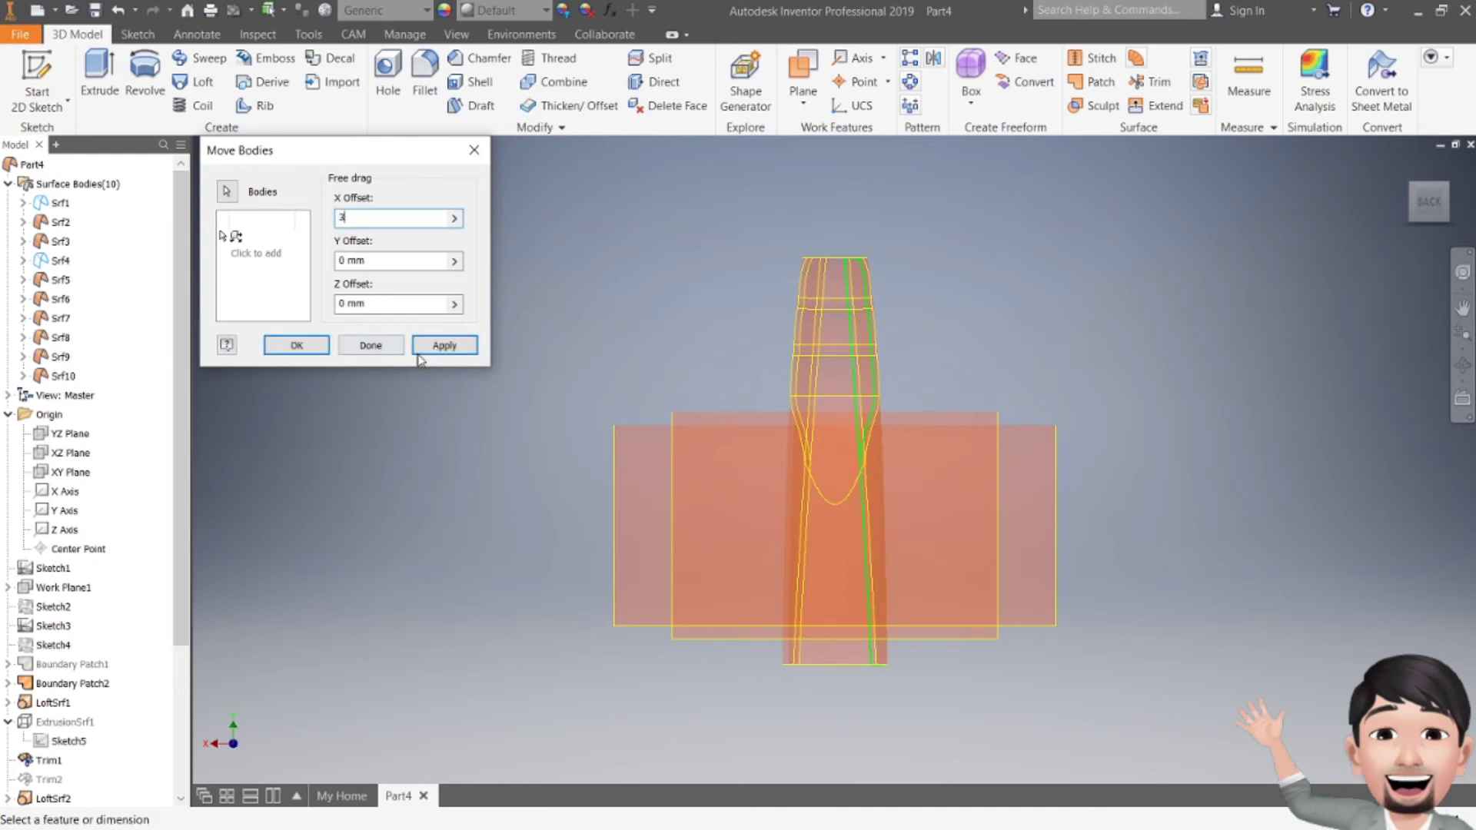
click(444, 345)
click(372, 345)
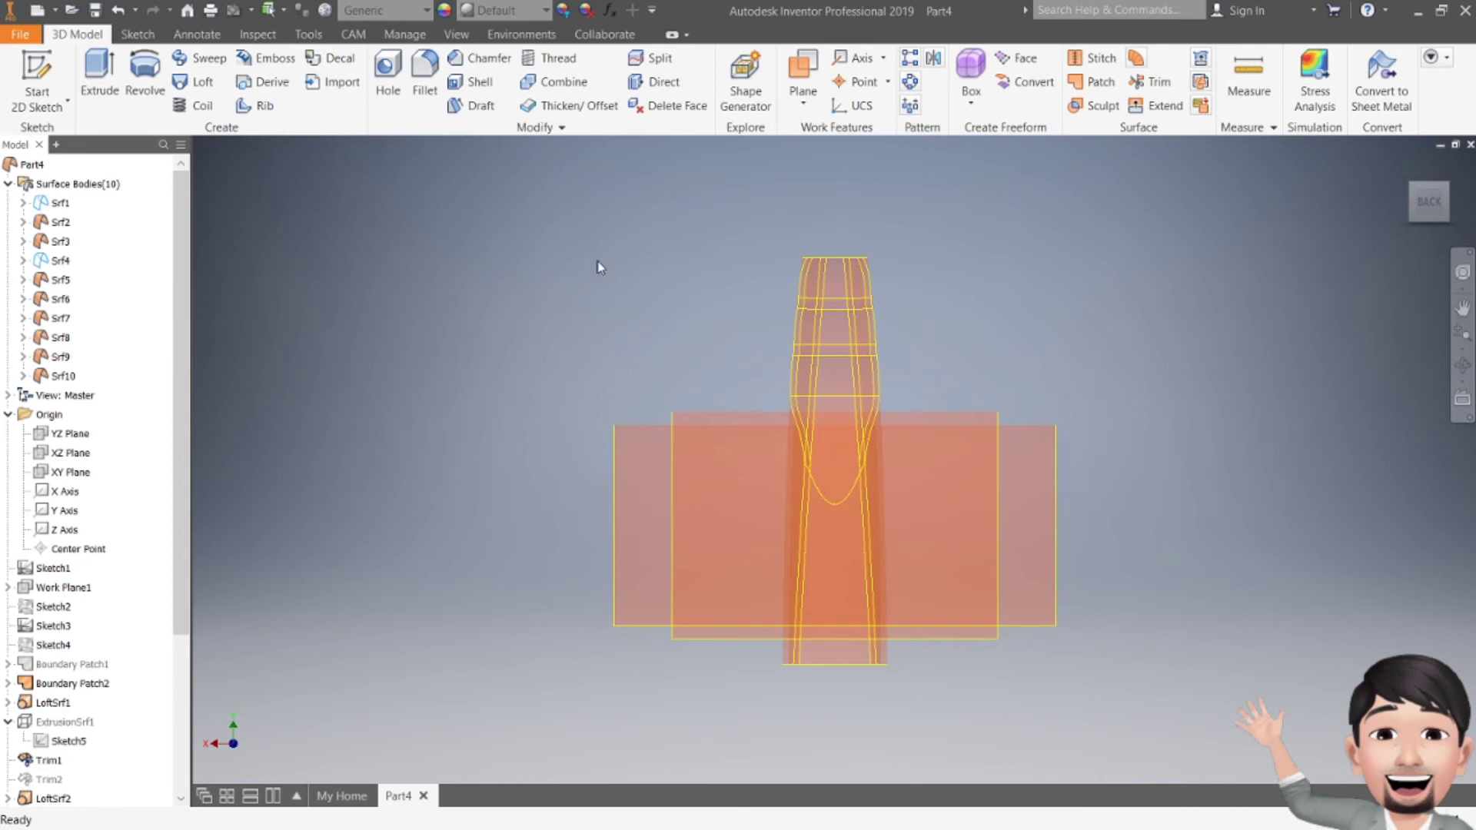
- Trim the bottle's positive X side face with the outer arch extrusion, removing the region inside the arch
mouse_move(1421, 208)
drag(1419, 205, 1395, 202)
scroll(972, 312, up, 3)
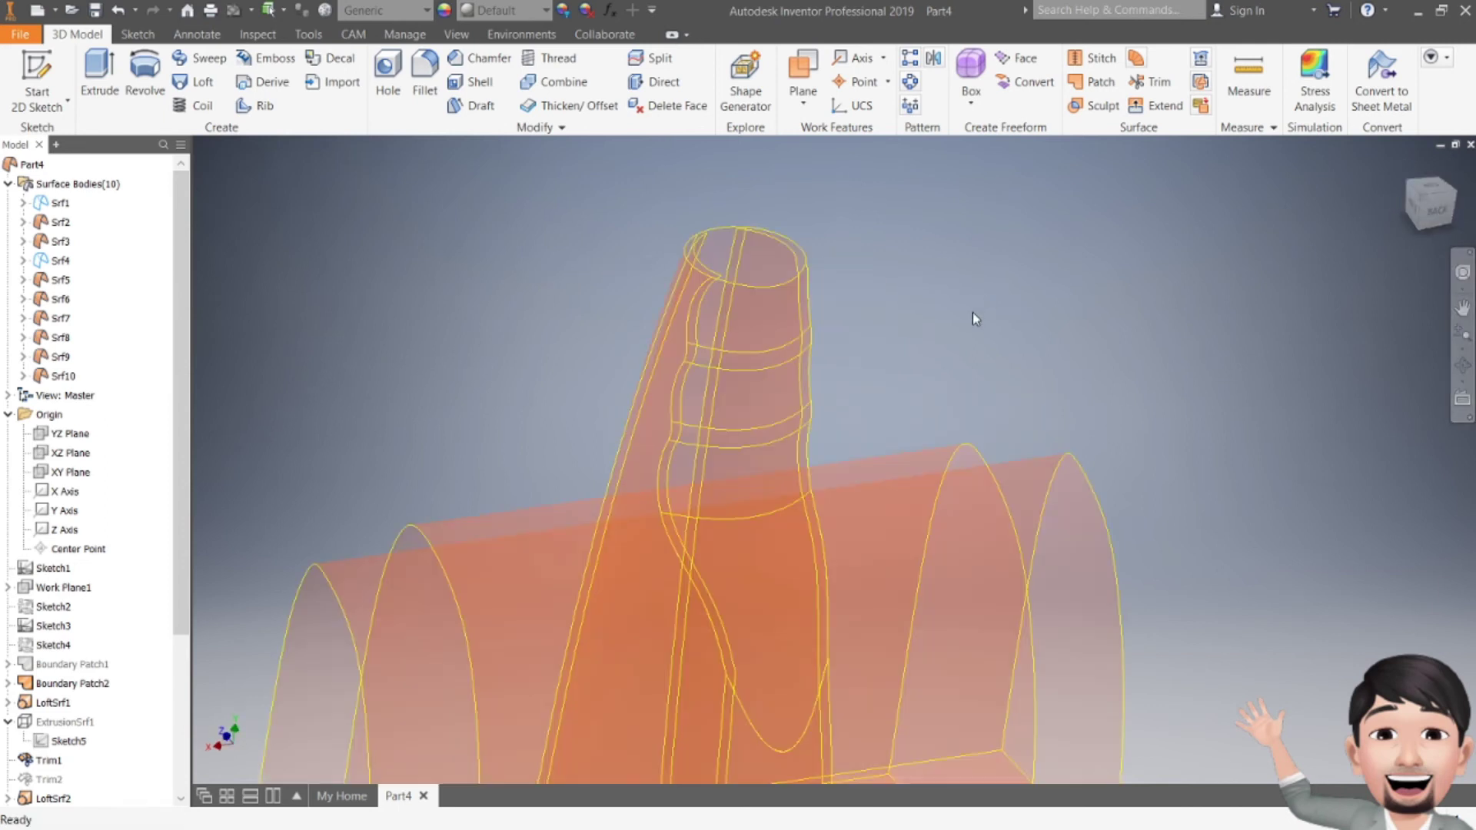
scroll(972, 312, down, 3)
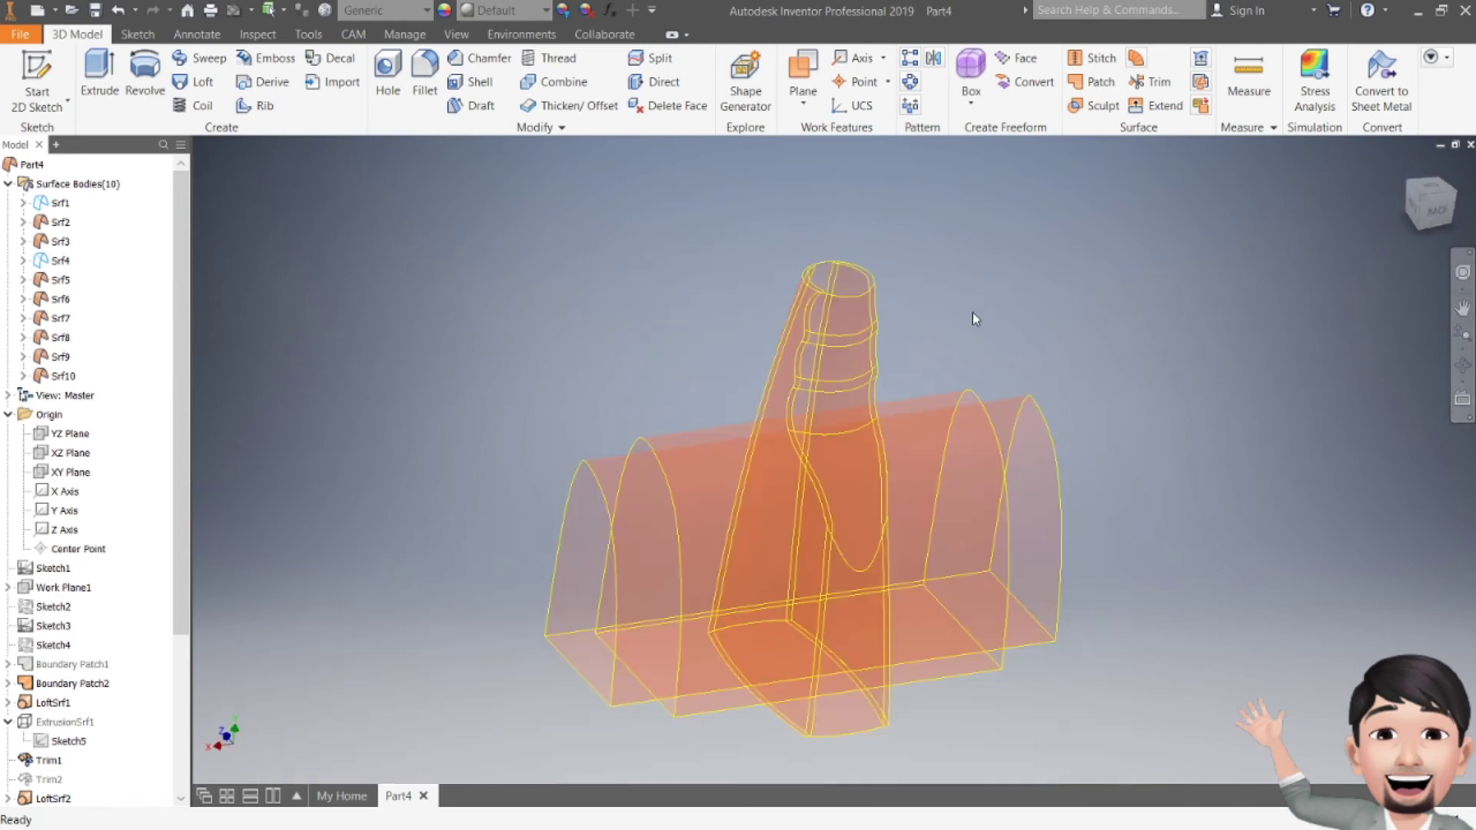
click(1144, 83)
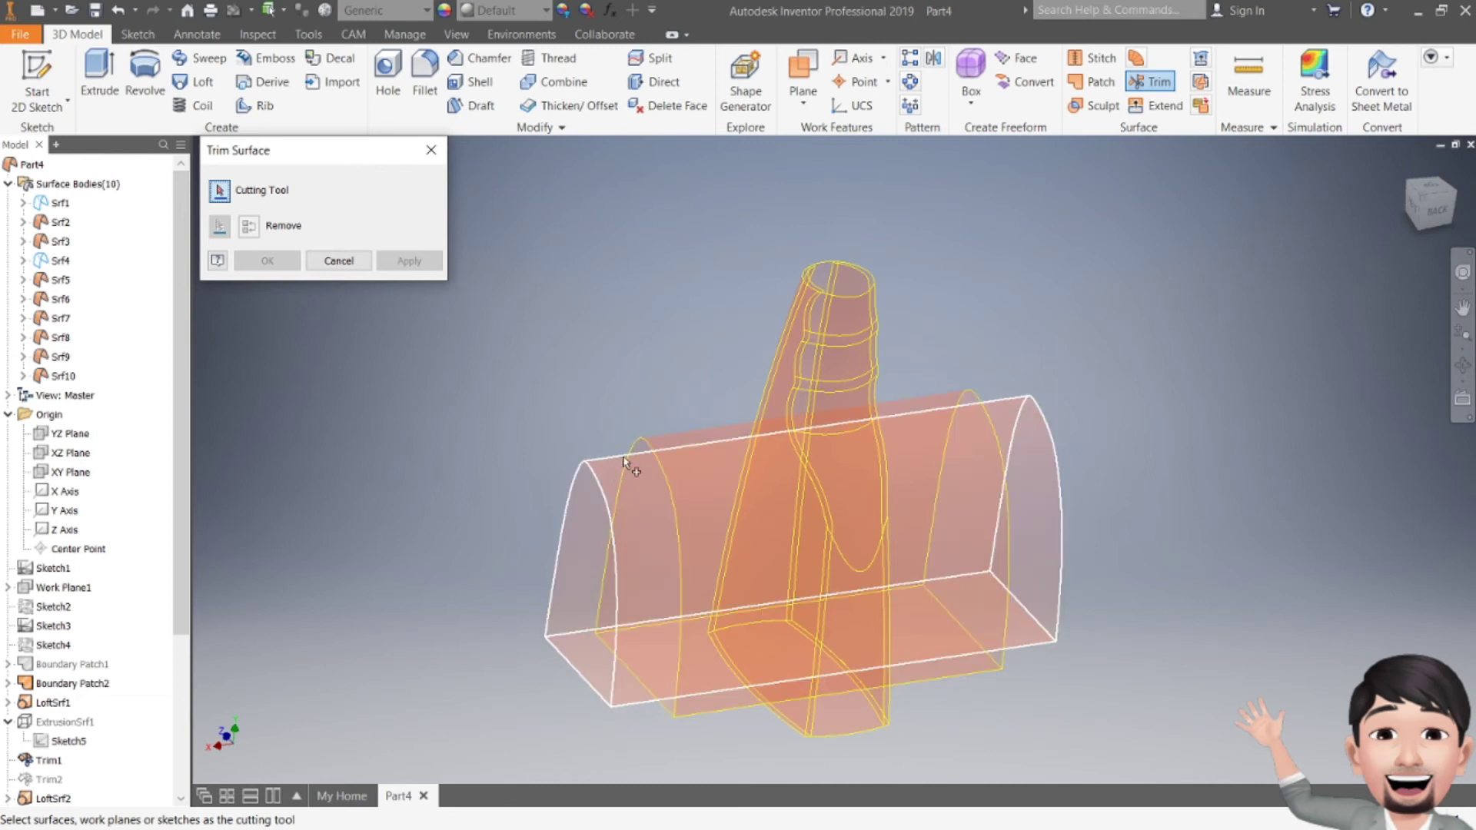
click(642, 440)
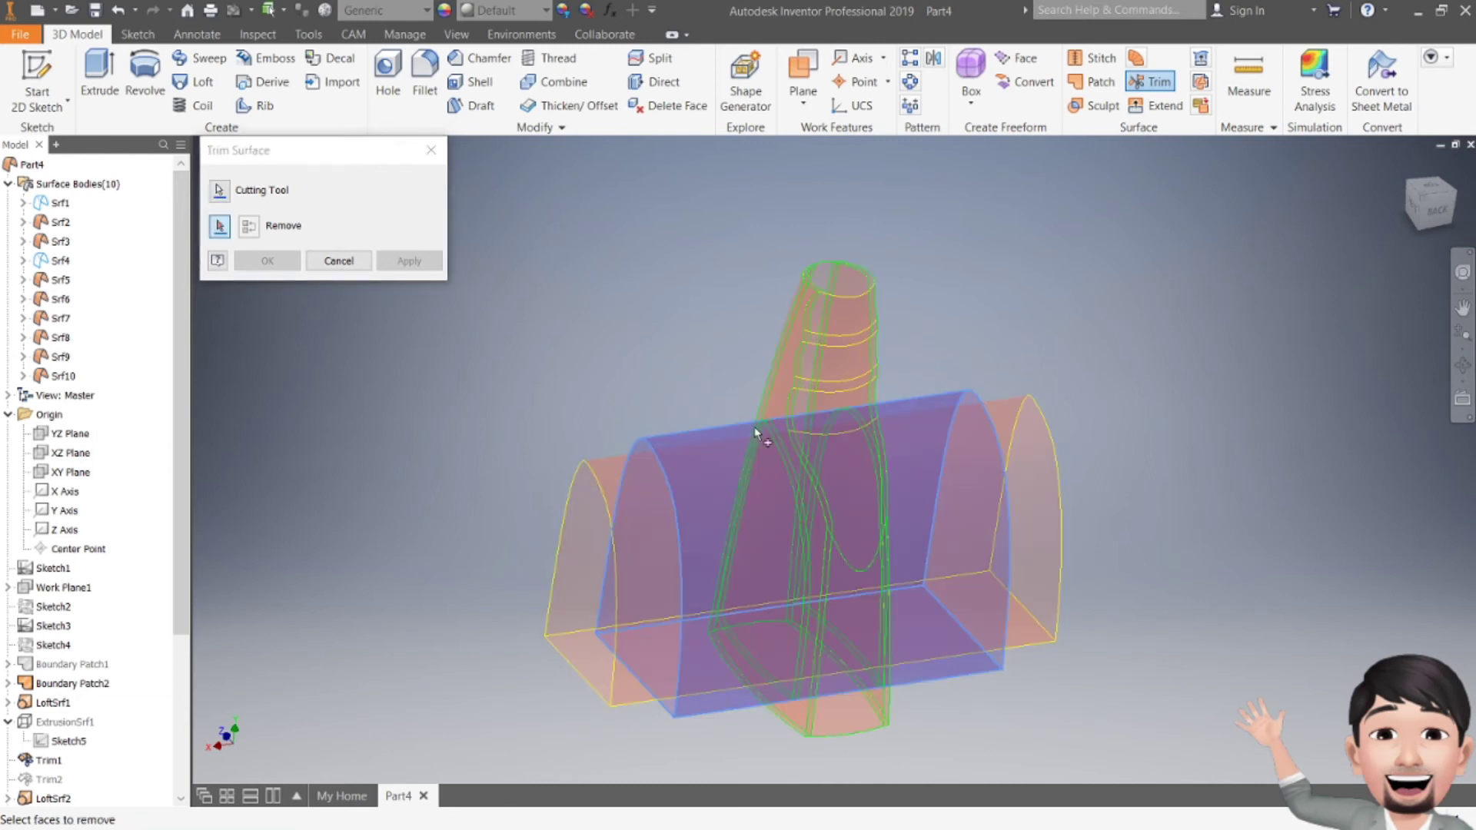
scroll(753, 430, up, 3)
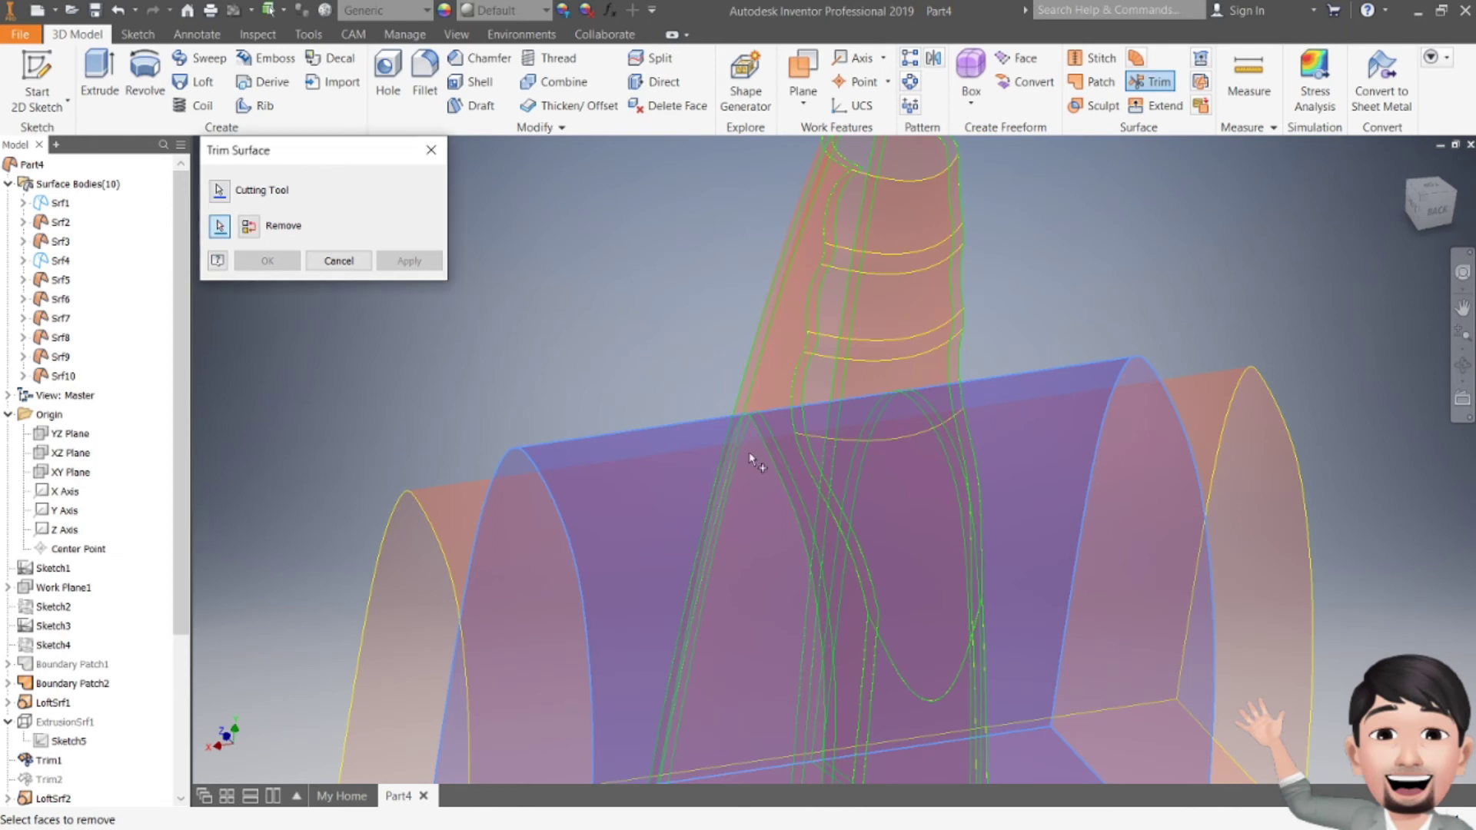
click(741, 467)
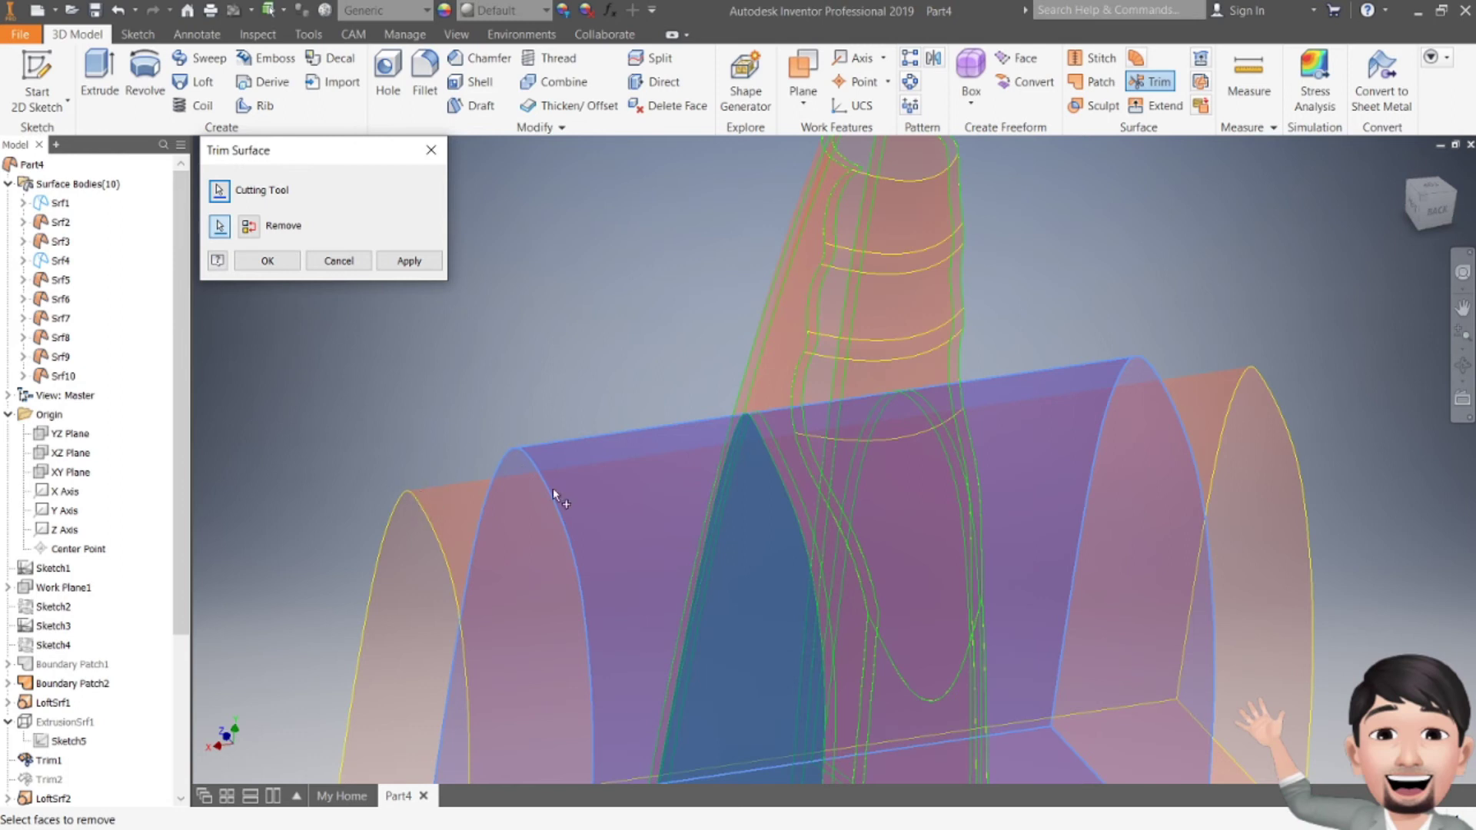
click(405, 262)
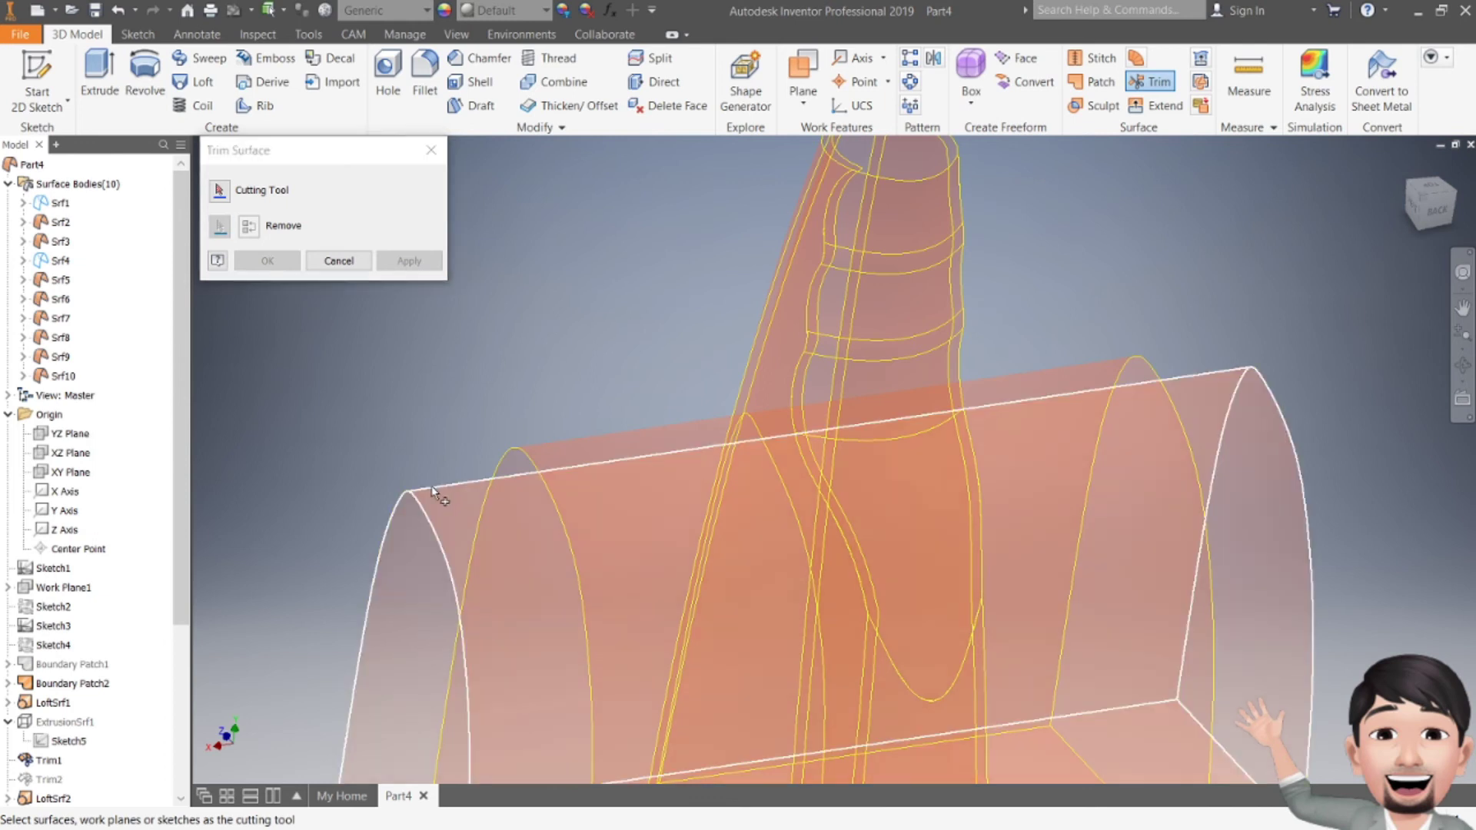
- Trim the inward-moved copy on the positive X side with the inner arch extrusion, removing everything outside the arch
click(433, 492)
drag(1438, 210, 1332, 273)
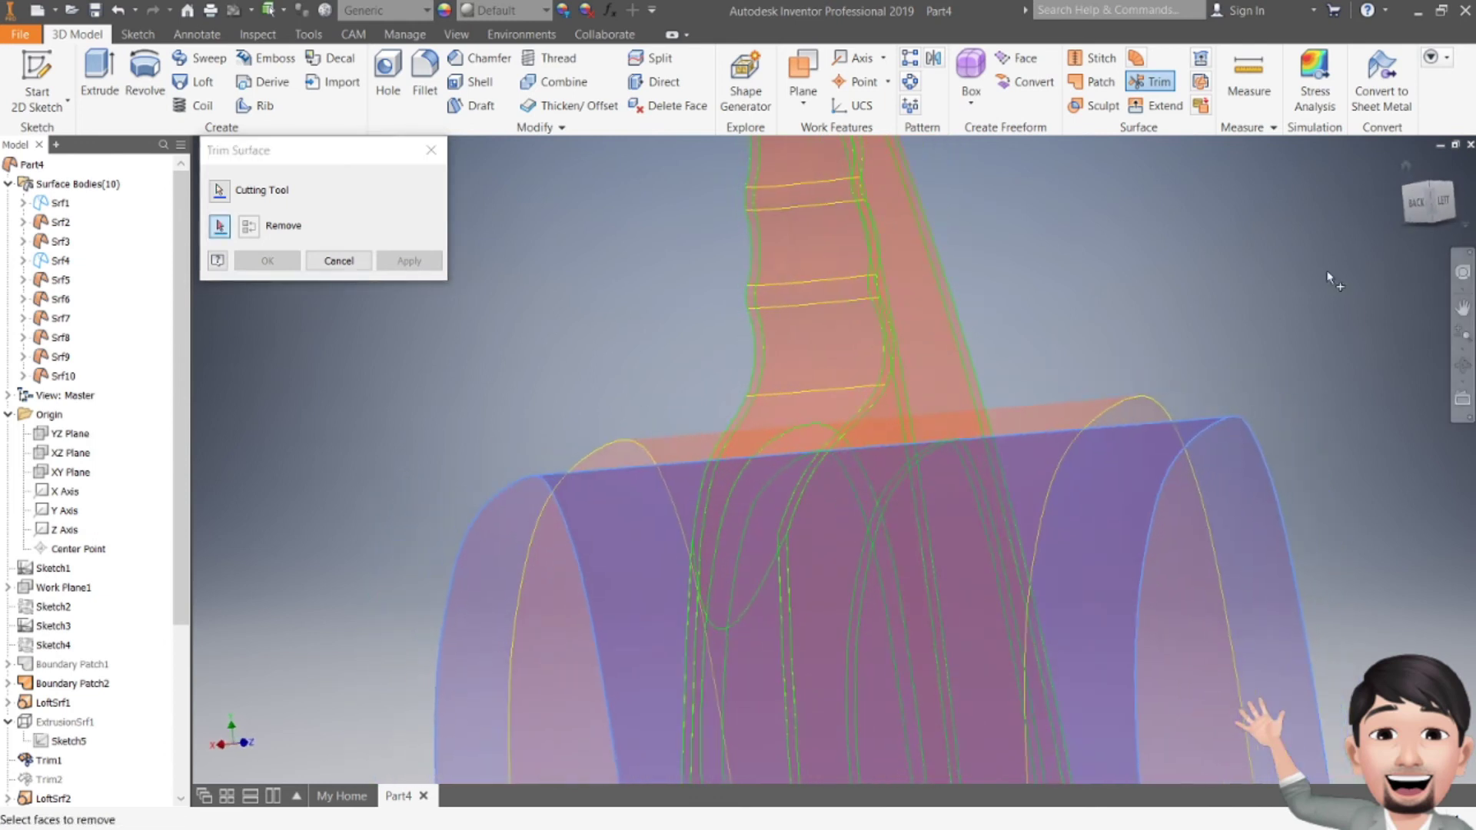
click(808, 438)
click(1416, 203)
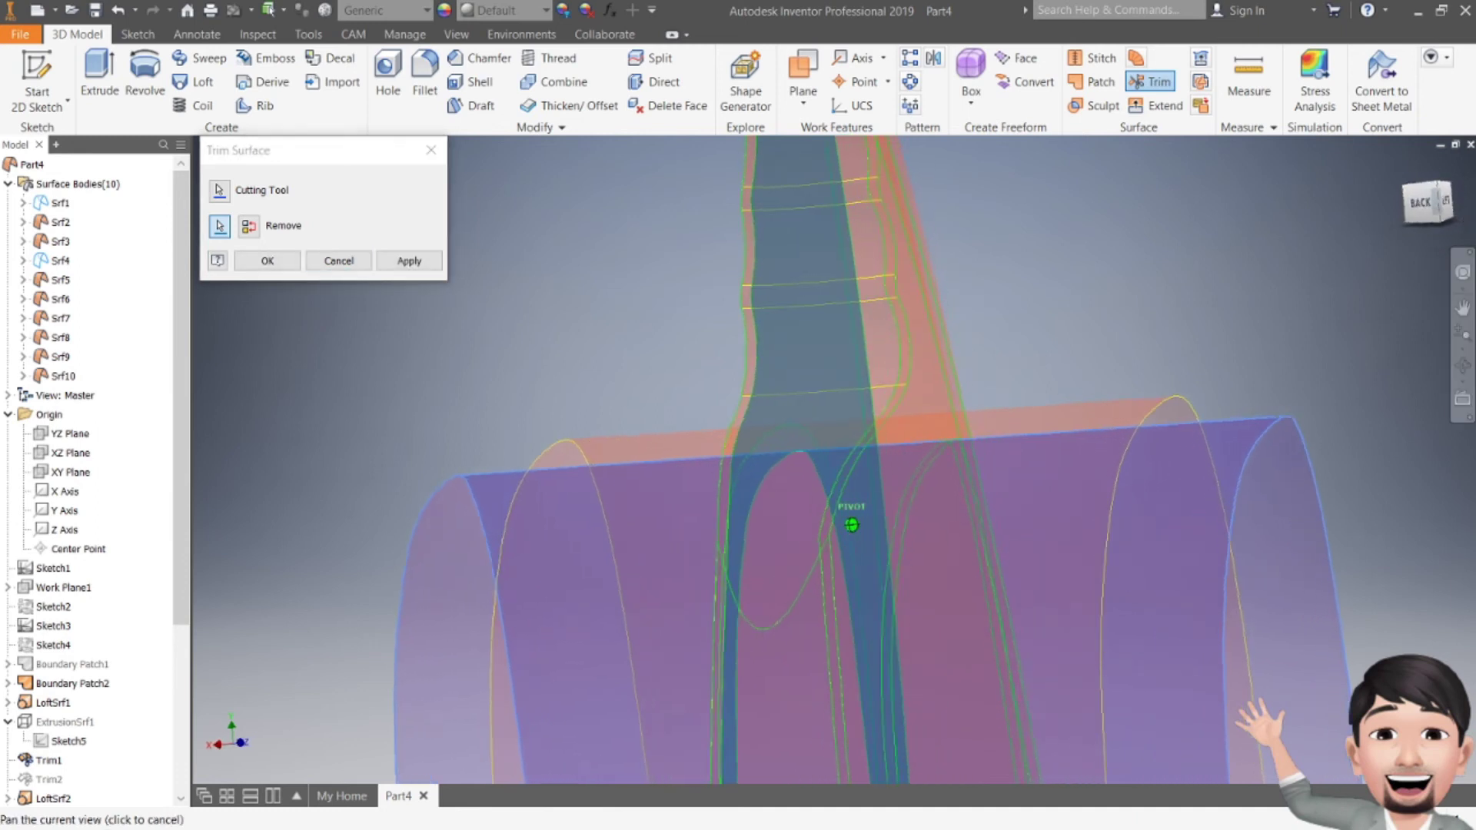
mouse_move(967, 173)
shift+middle_down()
mouse_move(985, 257)
mouse_move(985, 235)
shift+middle_up()
click(409, 261)
- Trim the bottle's negative X side face with the outer arch extrusion, removing the region inside the arch
drag(1416, 223, 1347, 248)
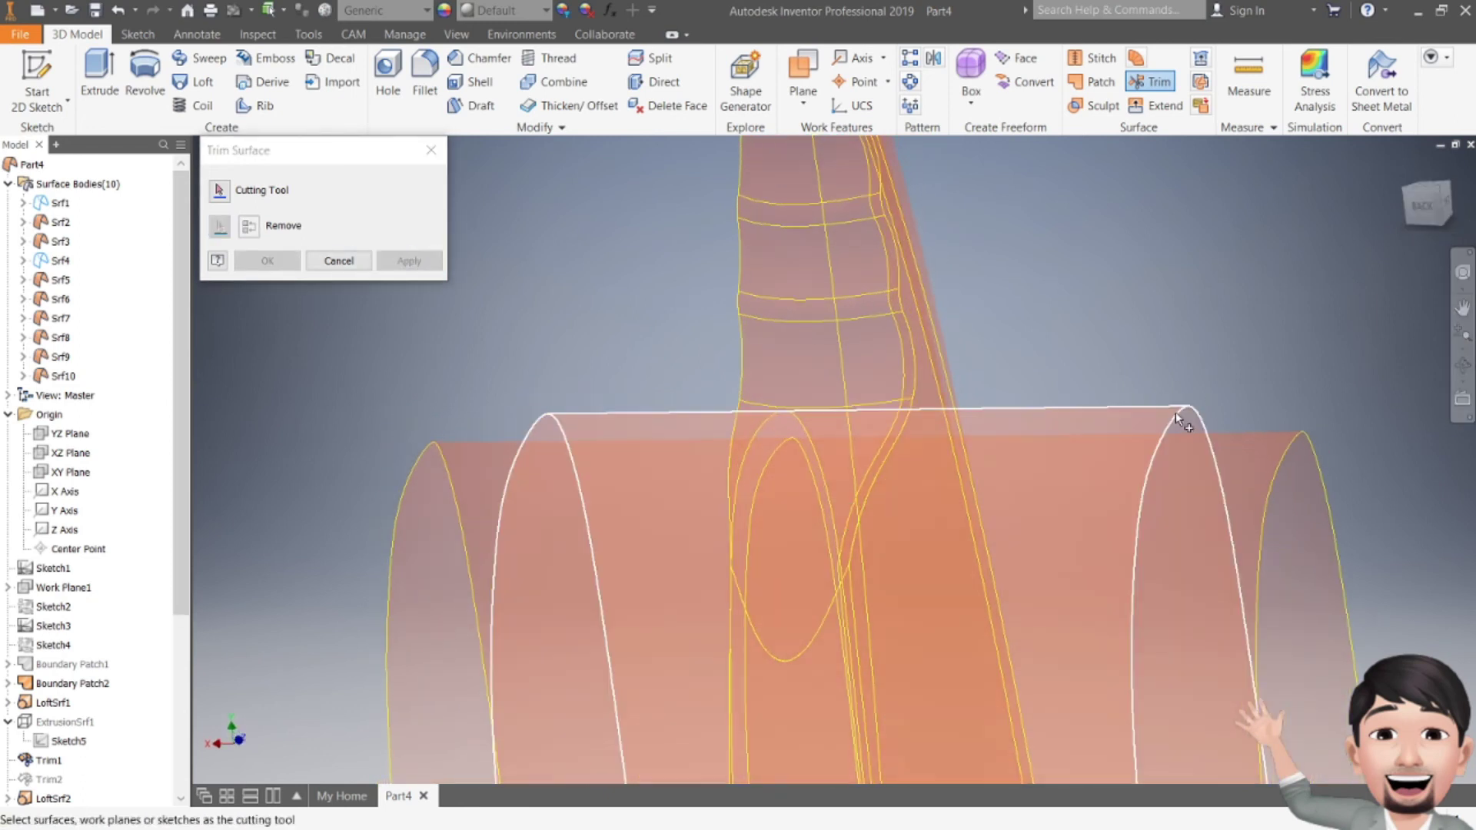
click(1174, 412)
click(943, 458)
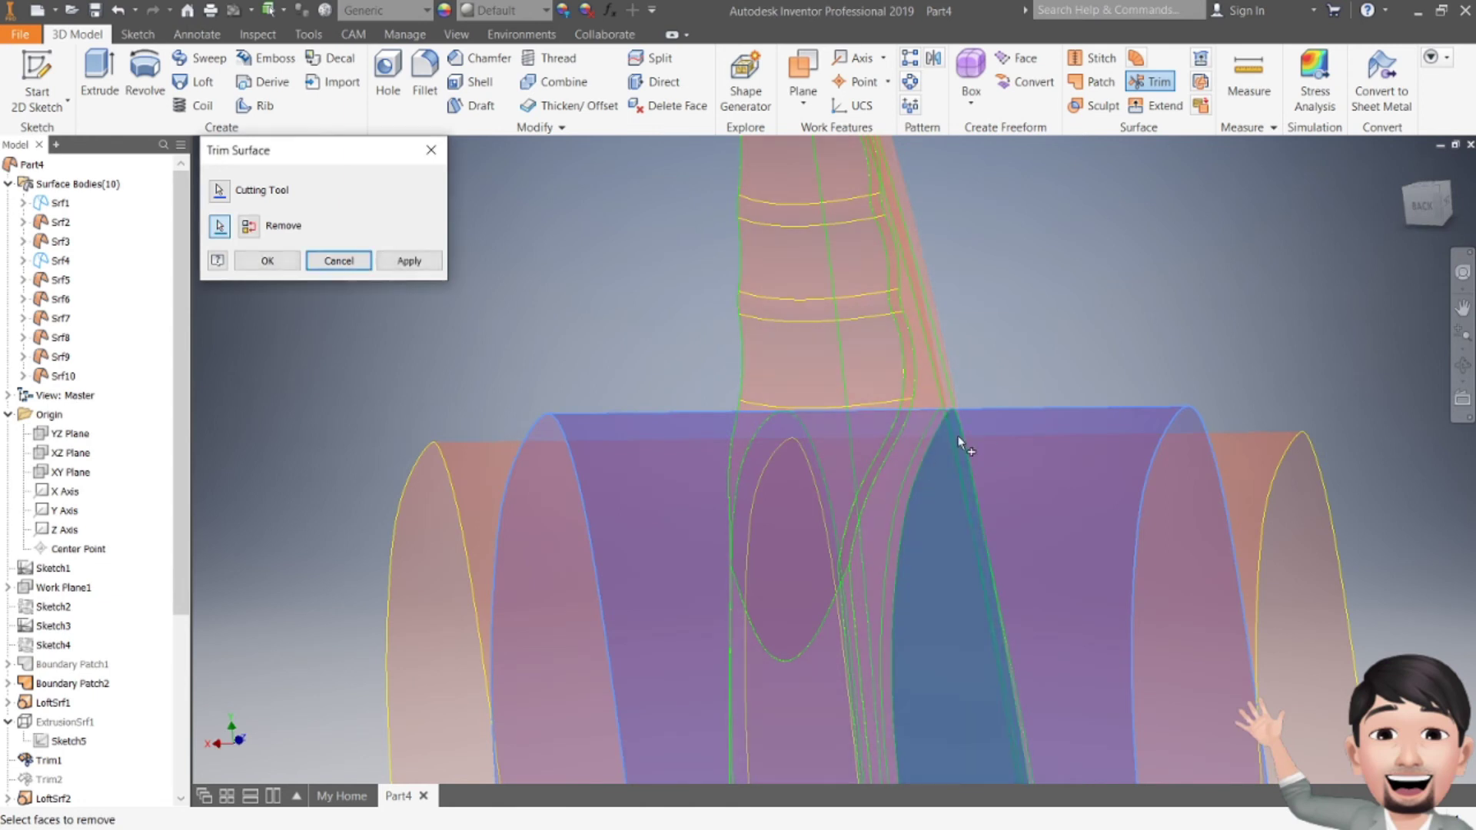
click(409, 263)
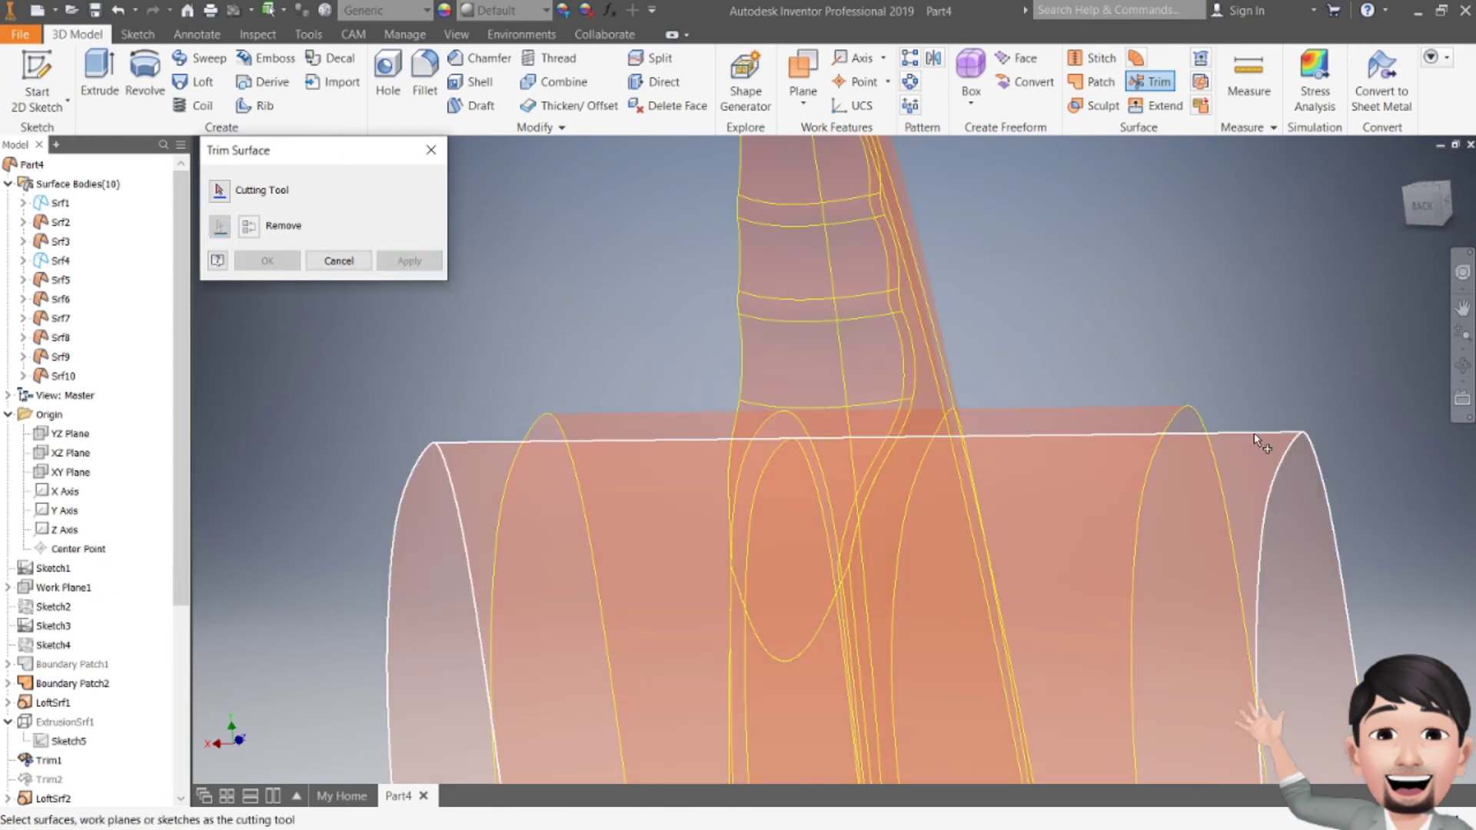
- Trim the inward-moved copy on the negative X side with the inner arch extrusion, removing everything outside the arch, and close Trim Surface
click(1422, 206)
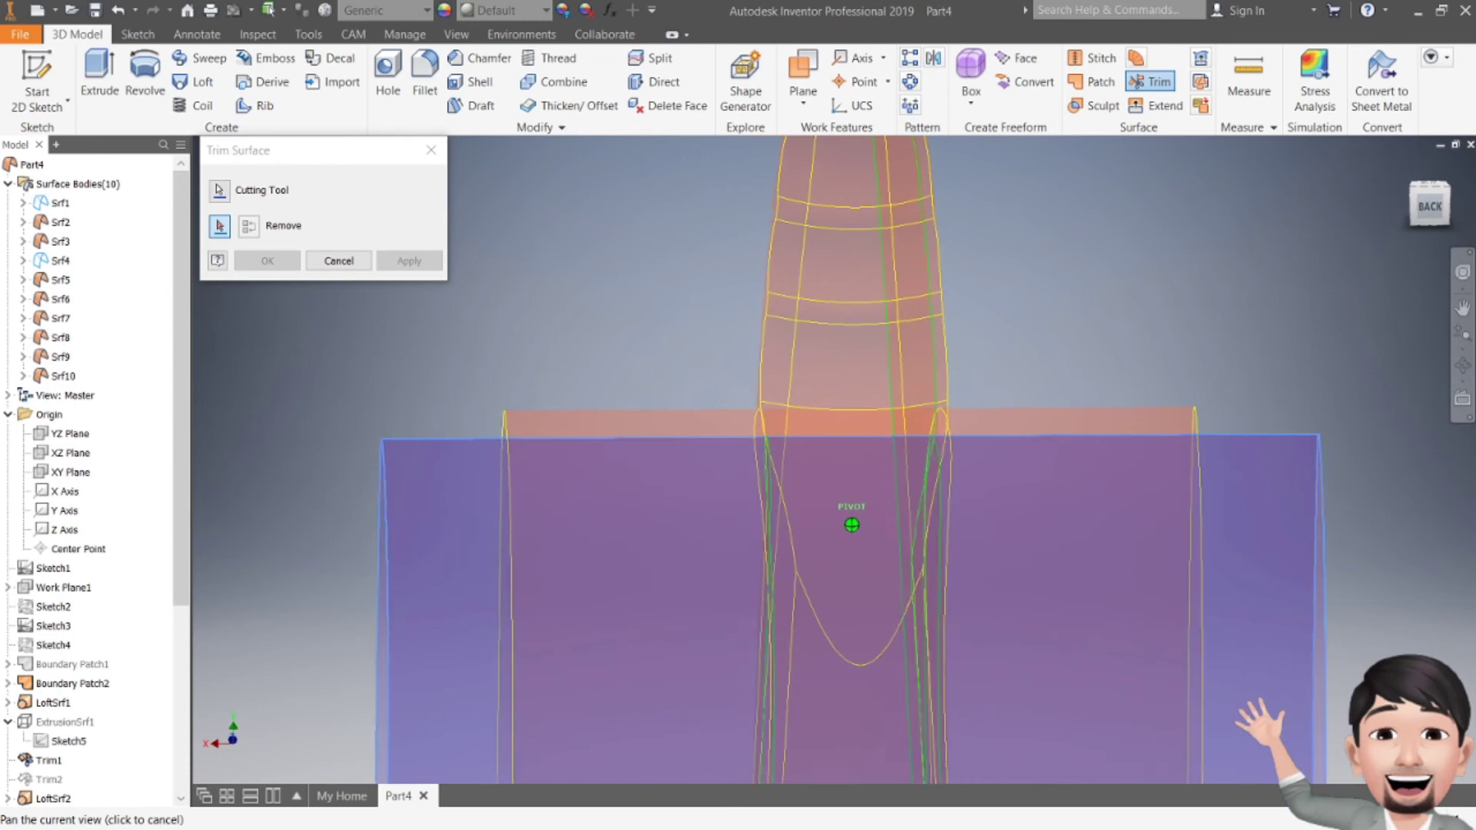
click(915, 403)
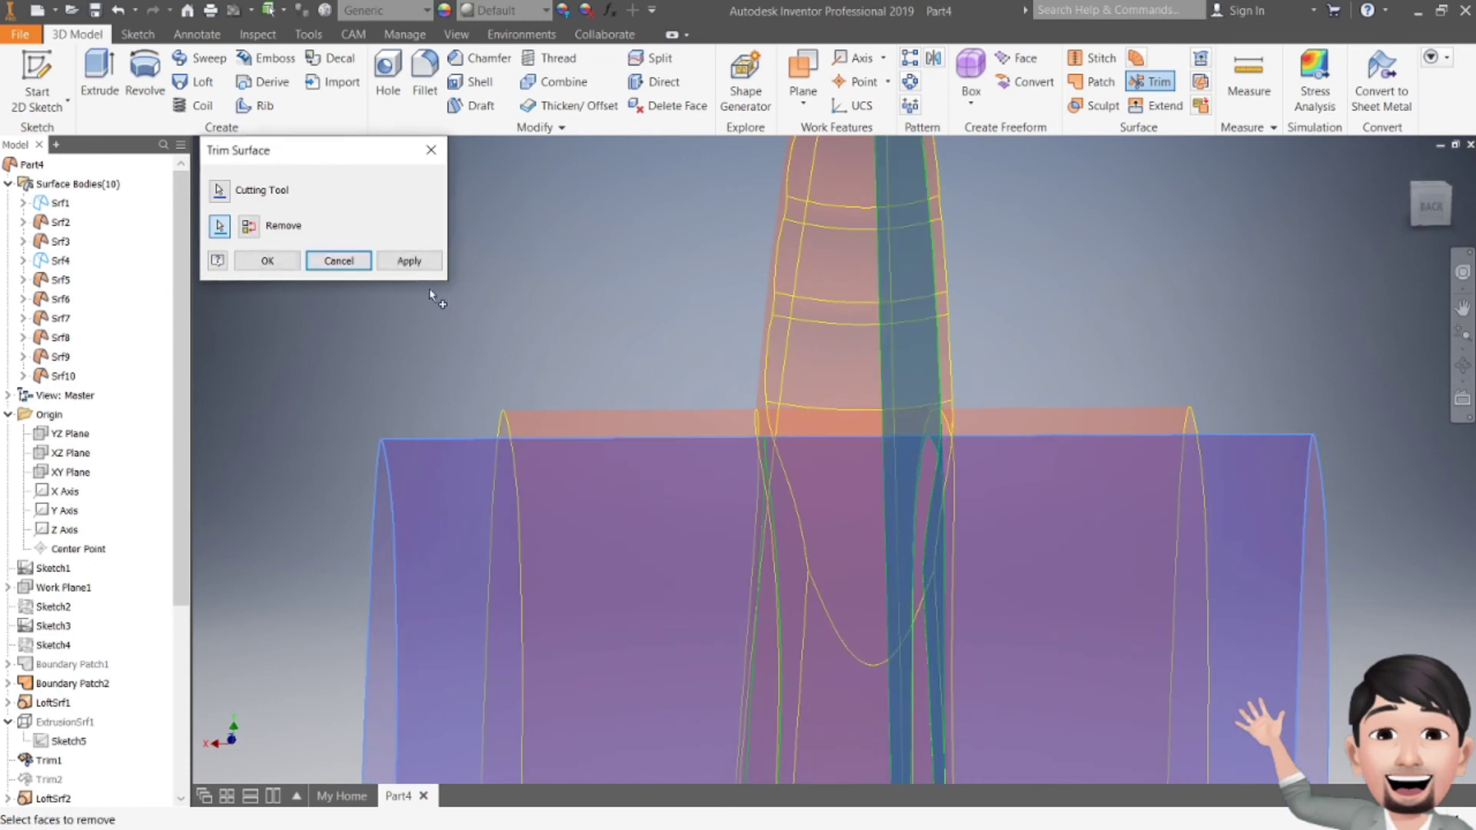
click(411, 262)
click(438, 153)
- Hide both arch extrusion surfaces, ExtrusionSrf2 and ExtrusionSrf3
scroll(633, 412, down, 3)
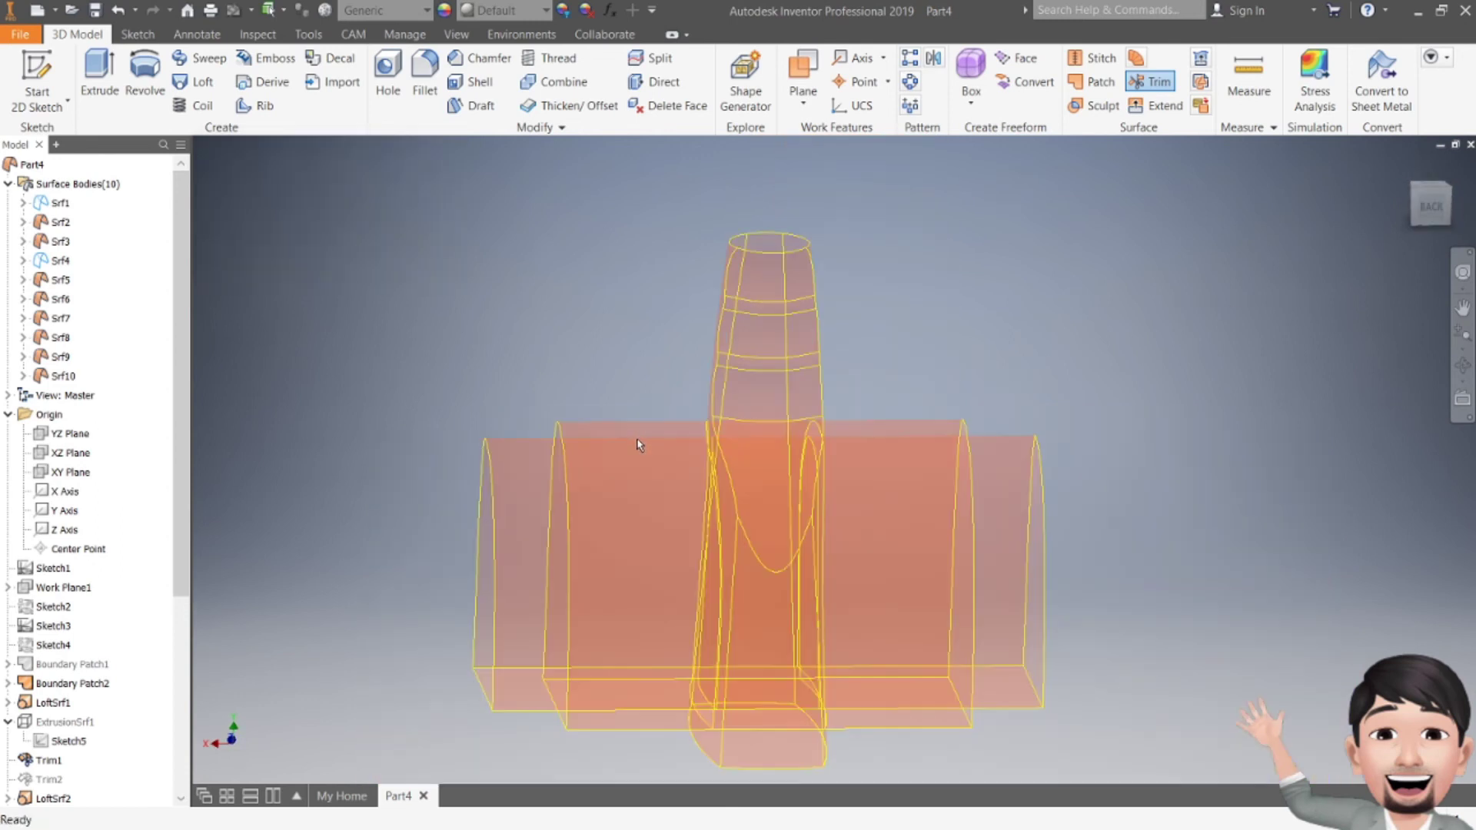
scroll(87, 666, down, 4)
scroll(87, 665, down, 1)
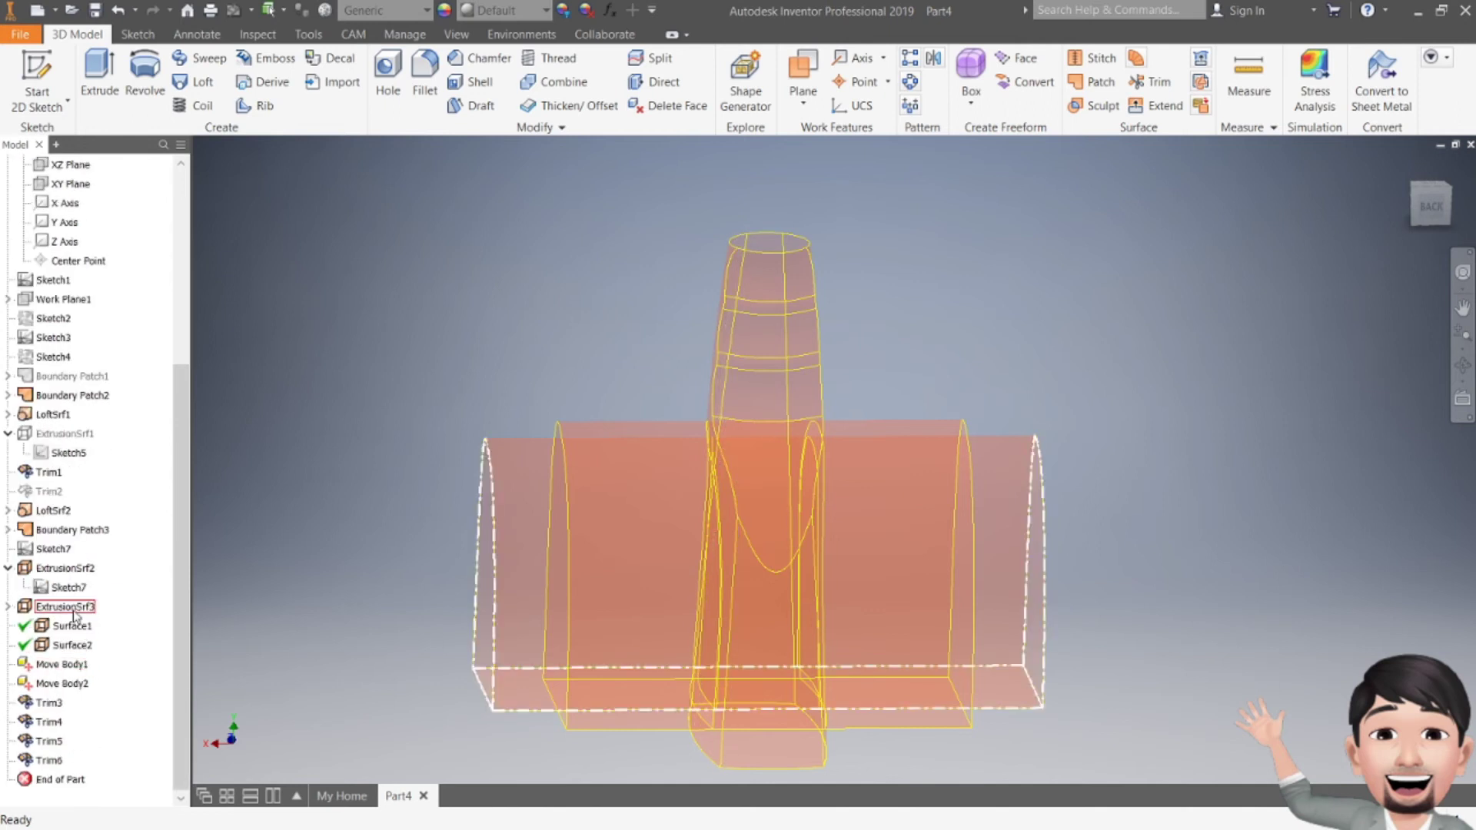
click(84, 569)
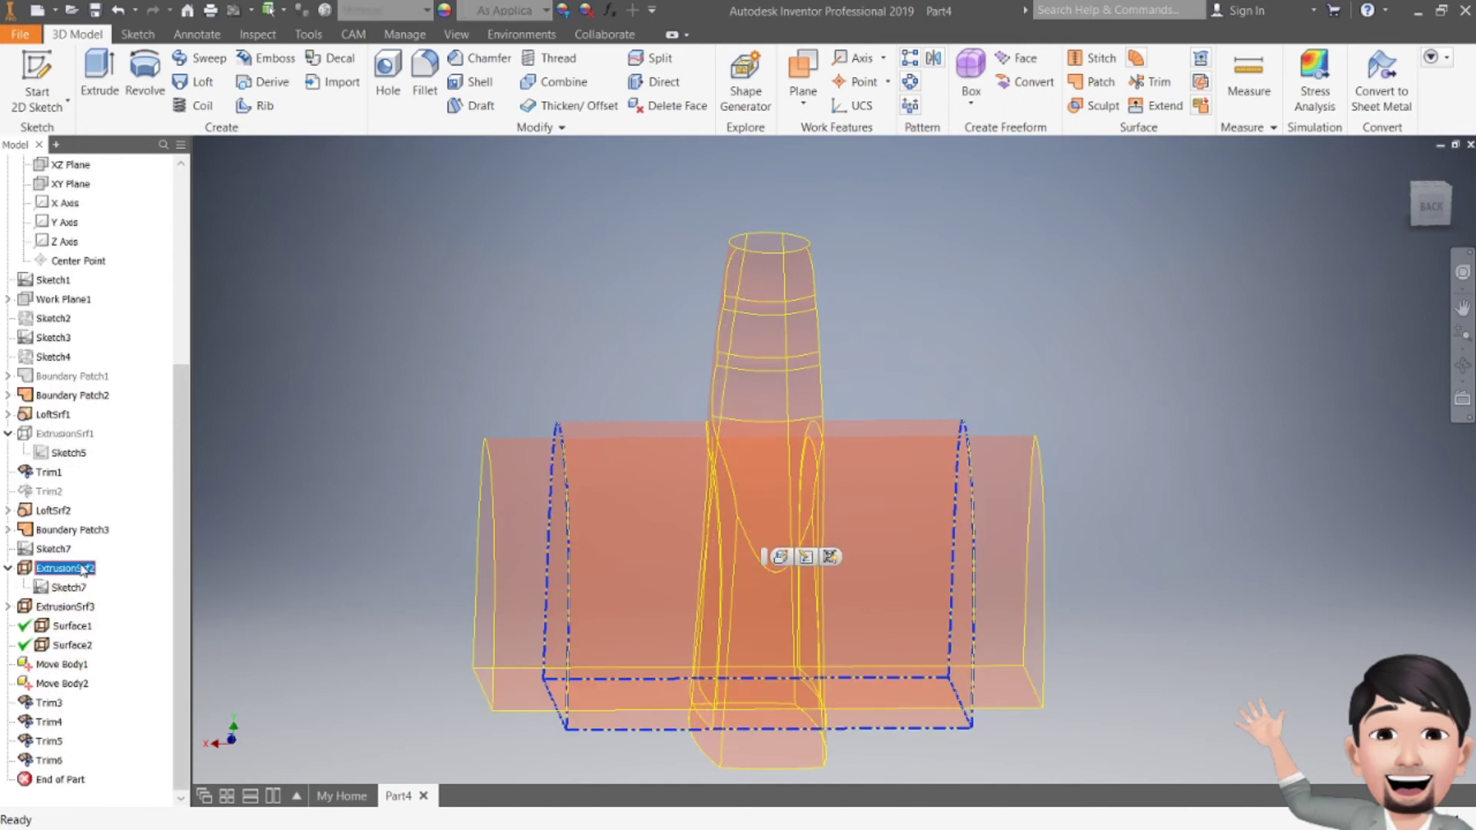
ctrl+click(71, 608)
right_click(69, 611)
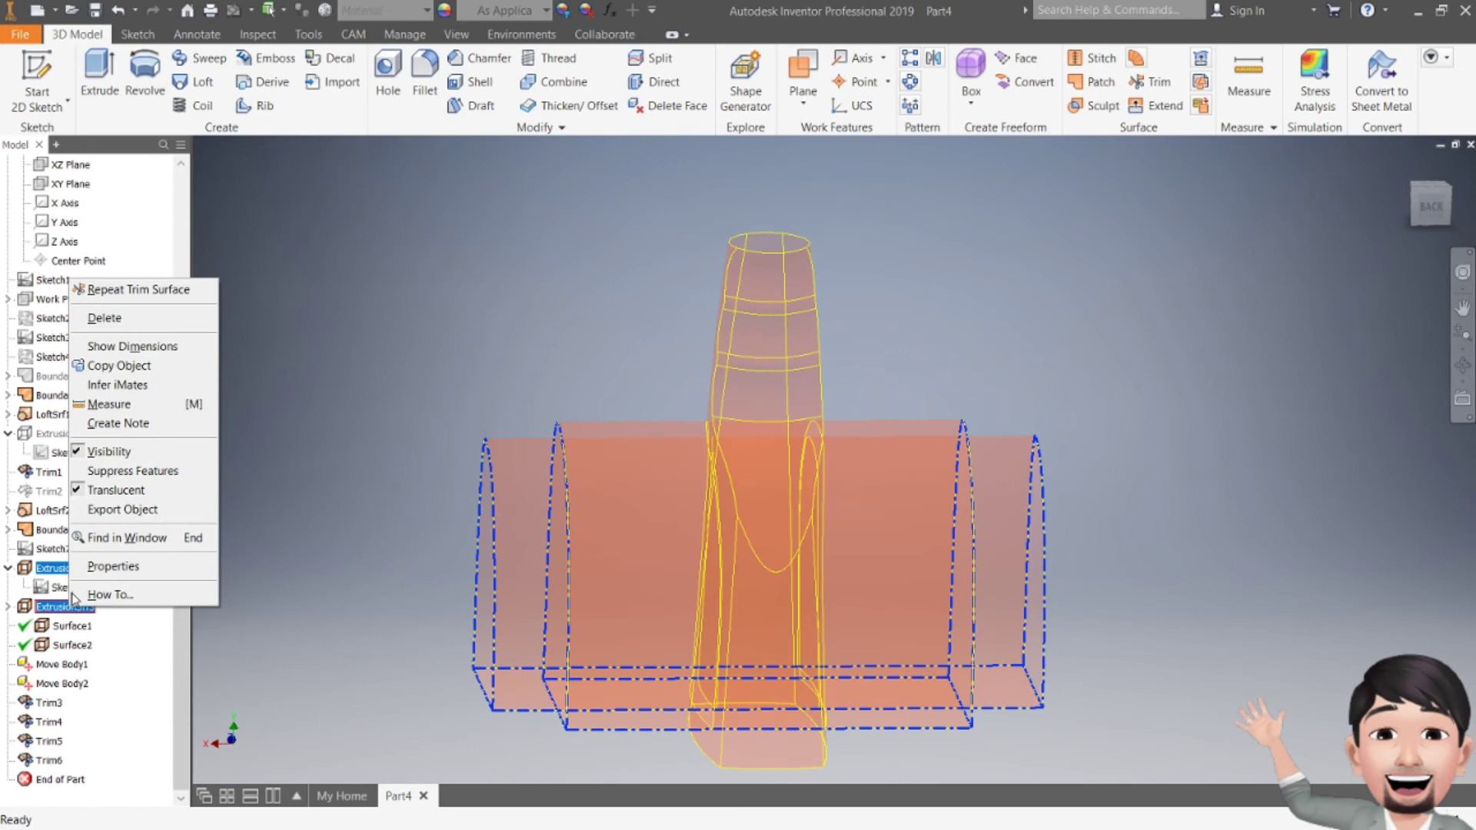
click(92, 472)
drag(1433, 209, 1353, 203)
shift+middle_drag(762, 489, 926, 415)
shift+middle_drag(762, 489, 1112, 375)
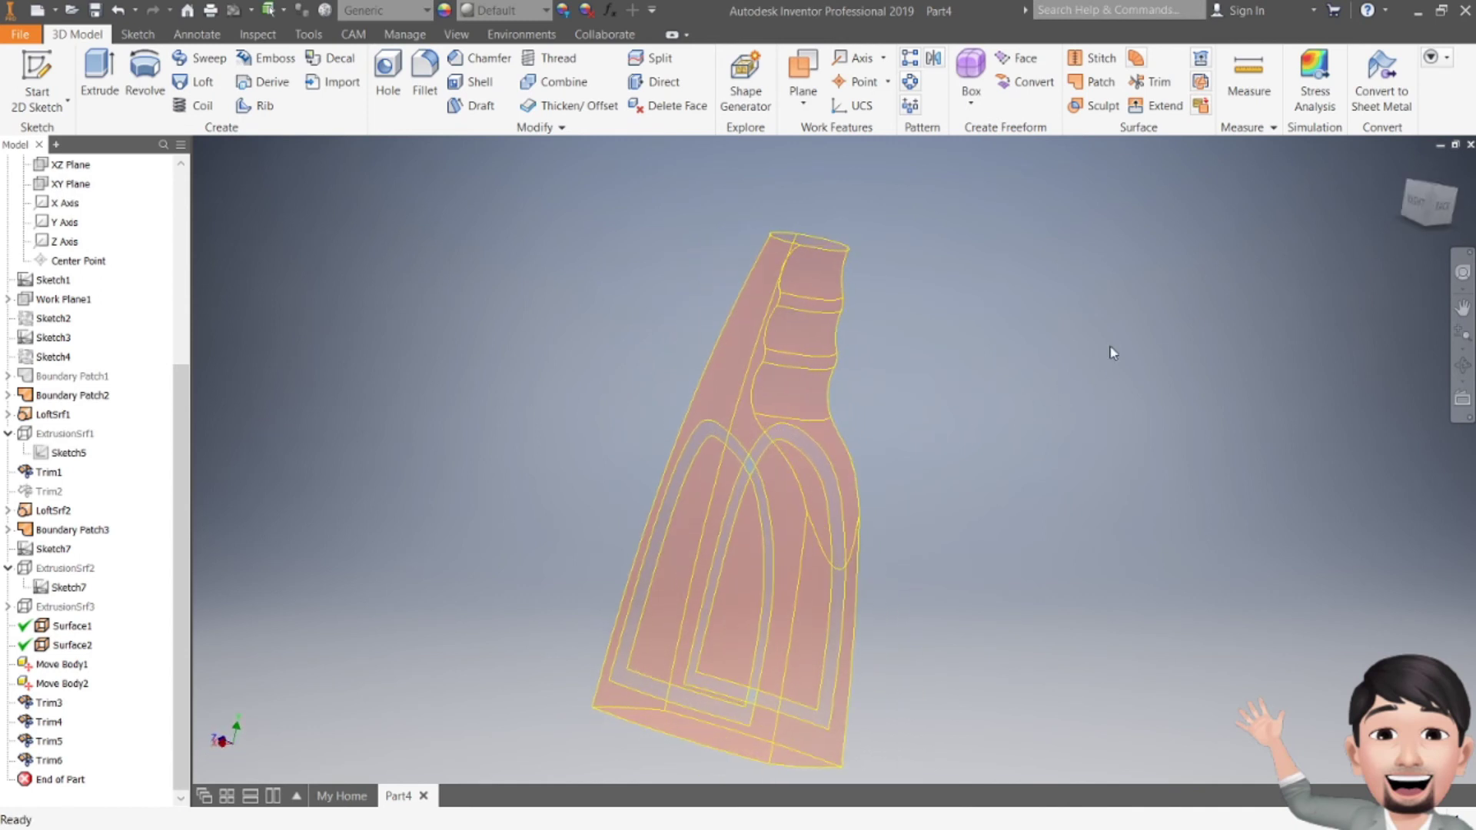
- Create a boundary patch between the outer arch opening and the inset arch panel on the first side of the bottle
click(1093, 85)
scroll(719, 435, up, 4)
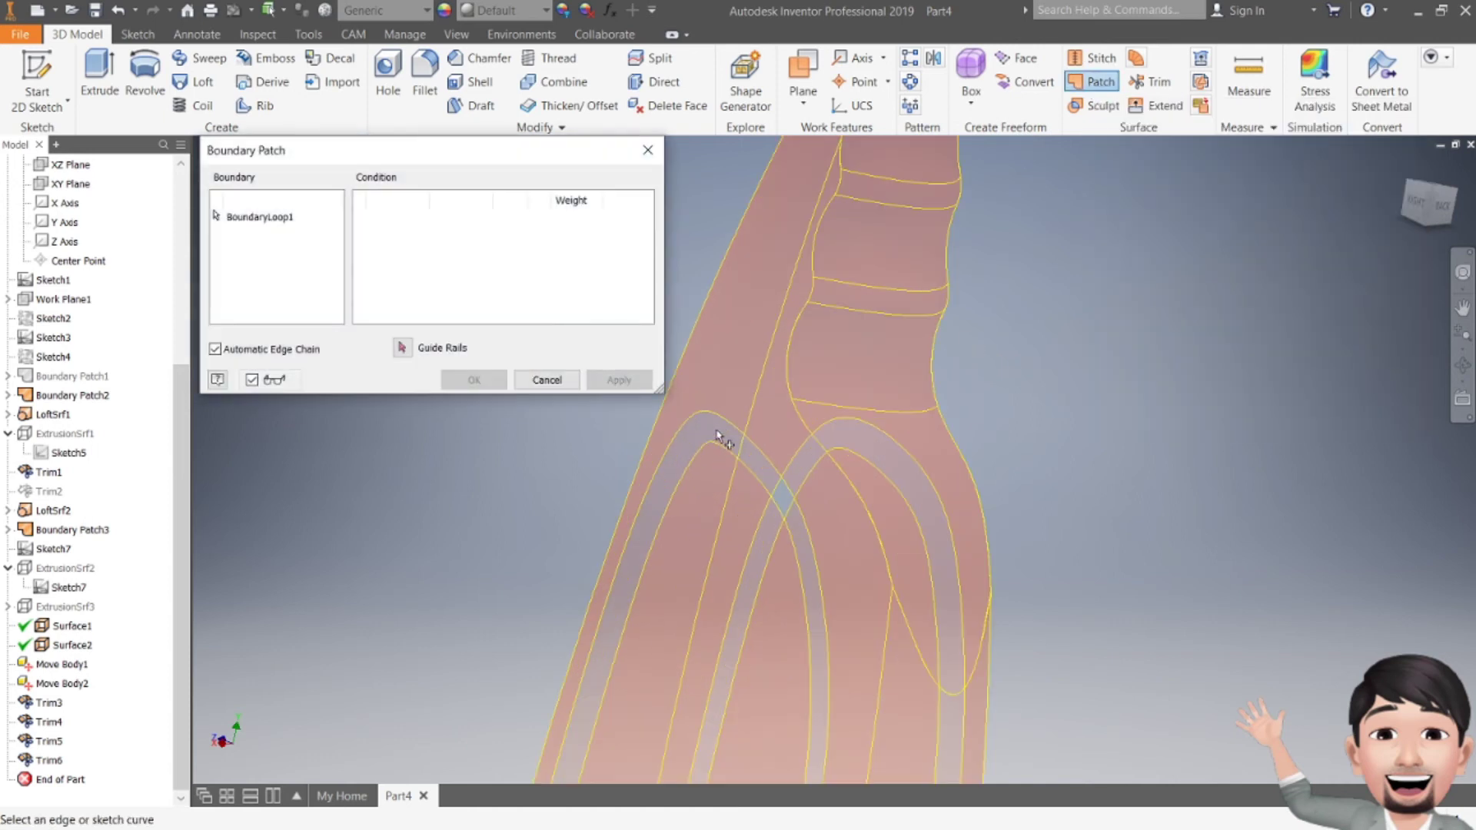
click(734, 434)
click(732, 452)
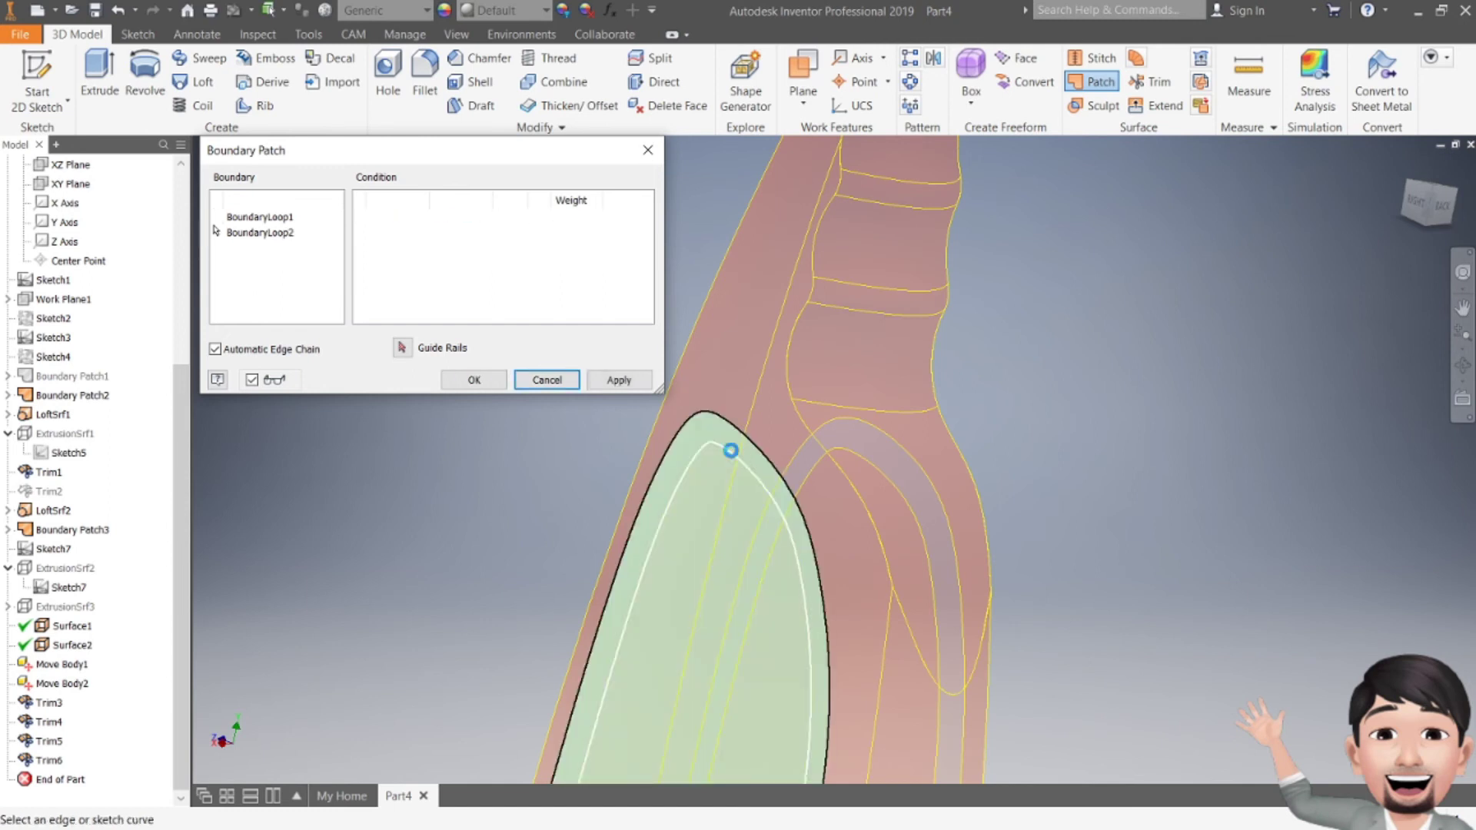
click(599, 380)
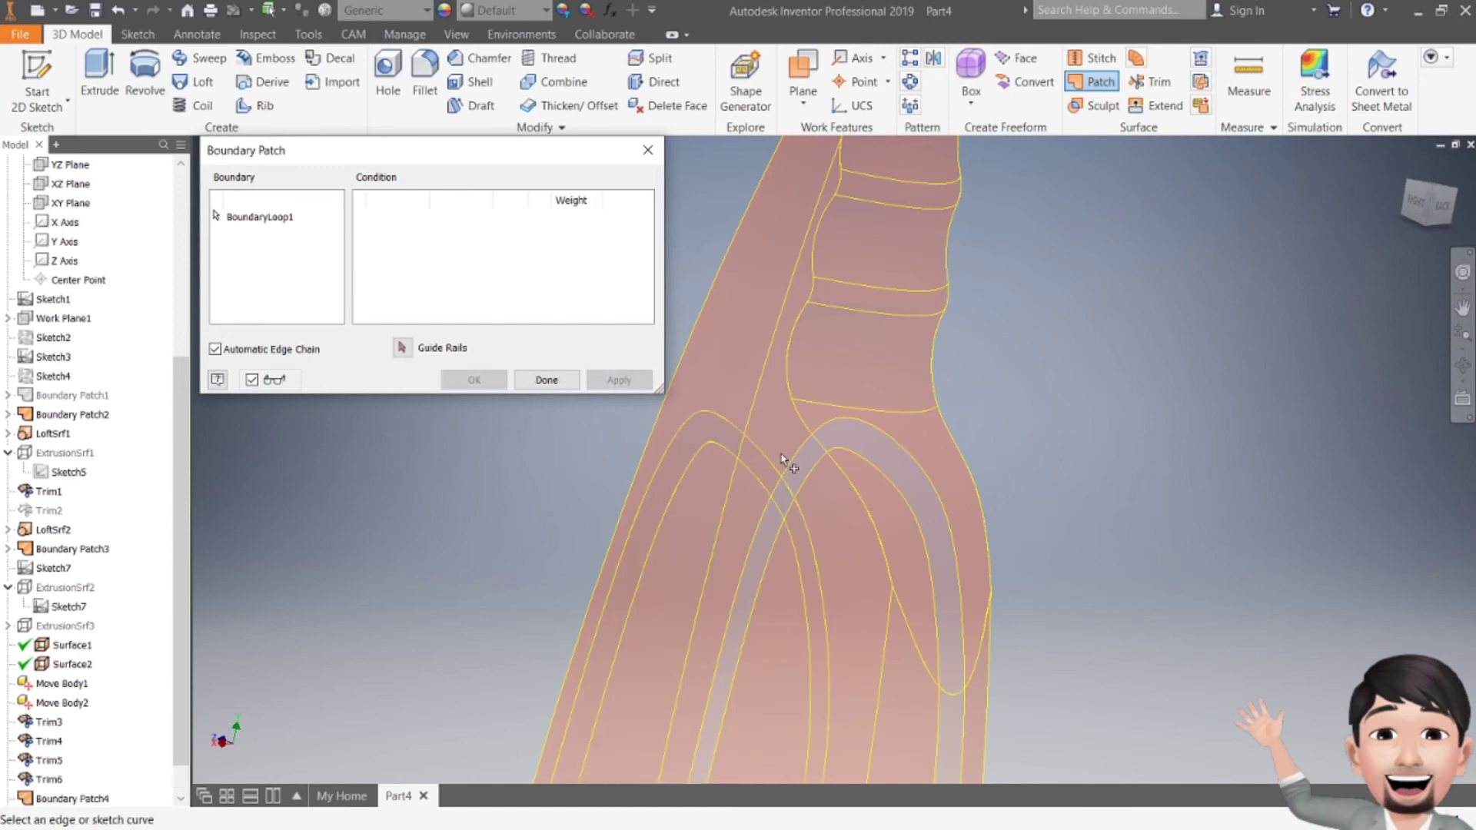
- Patch the gap between the outer and inner arch edges on the bottle's opposite side and close Boundary Patch
shift+middle_drag(1416, 212, 1361, 246)
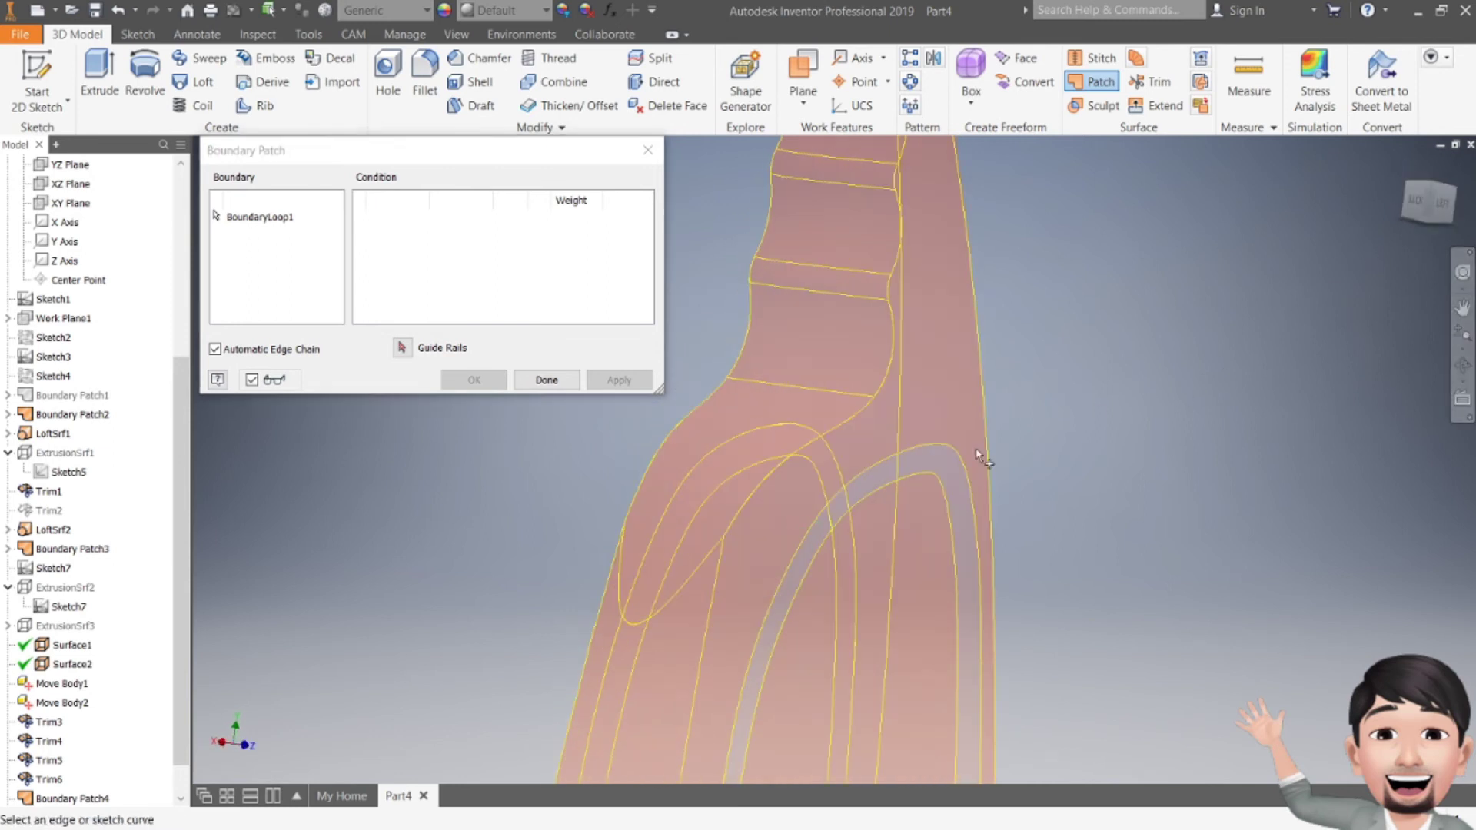
click(951, 453)
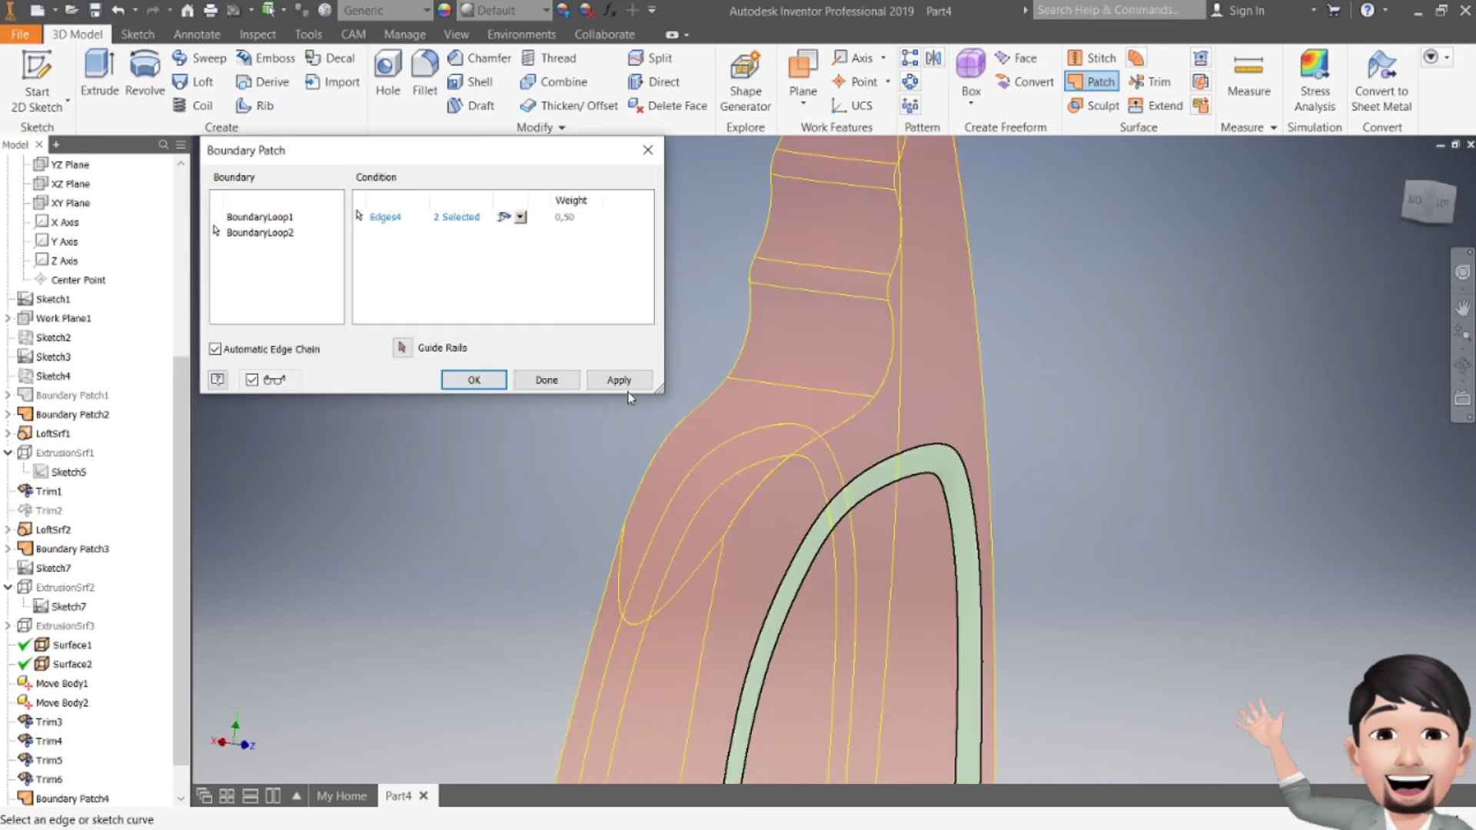
click(533, 380)
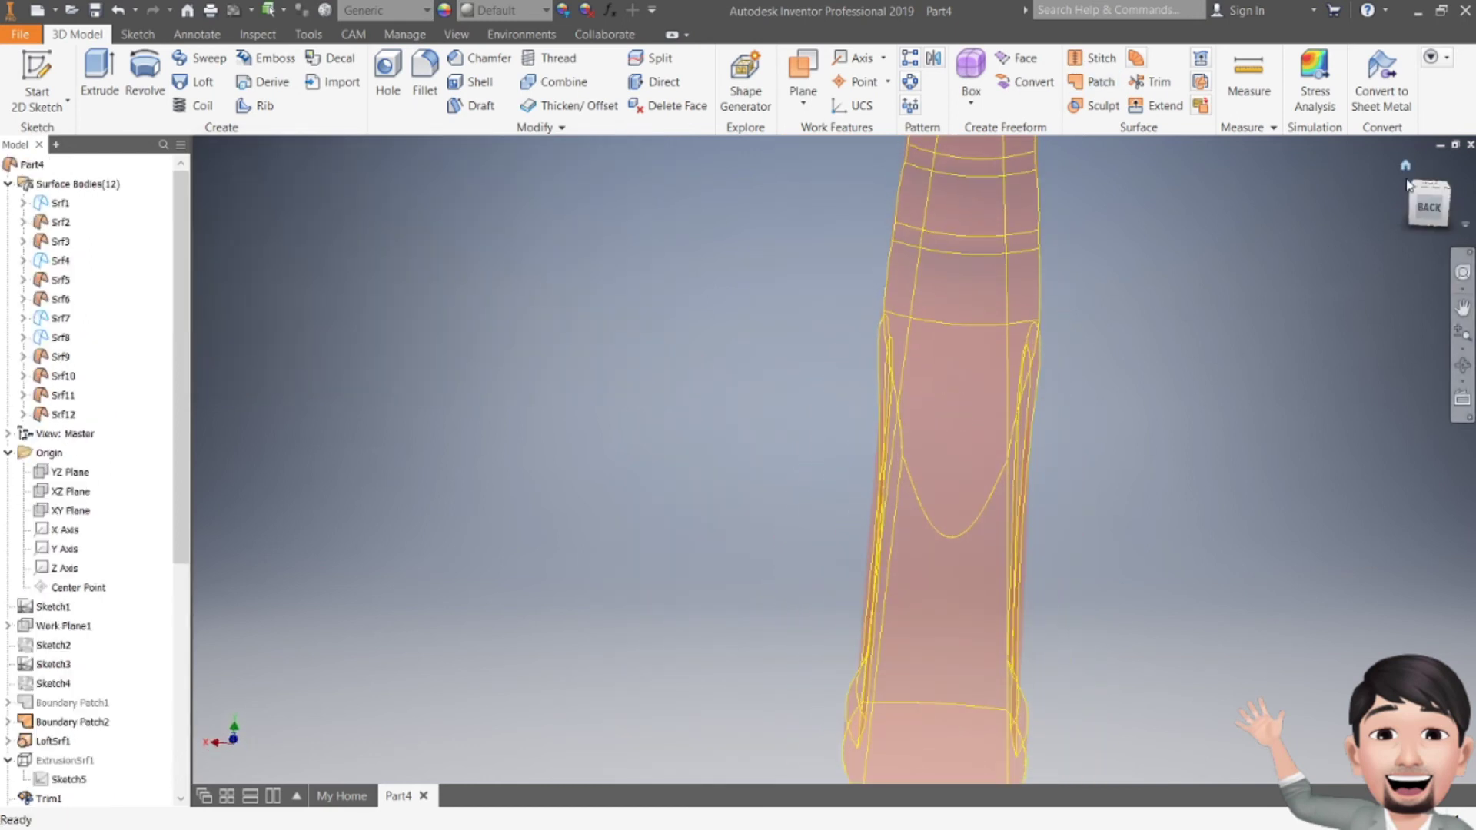
- Create a work plane offset from the XZ Plane, positioned above the bottle's neck opening
drag(1428, 210, 1461, 208)
middle_drag(829, 377, 761, 569)
click(1418, 204)
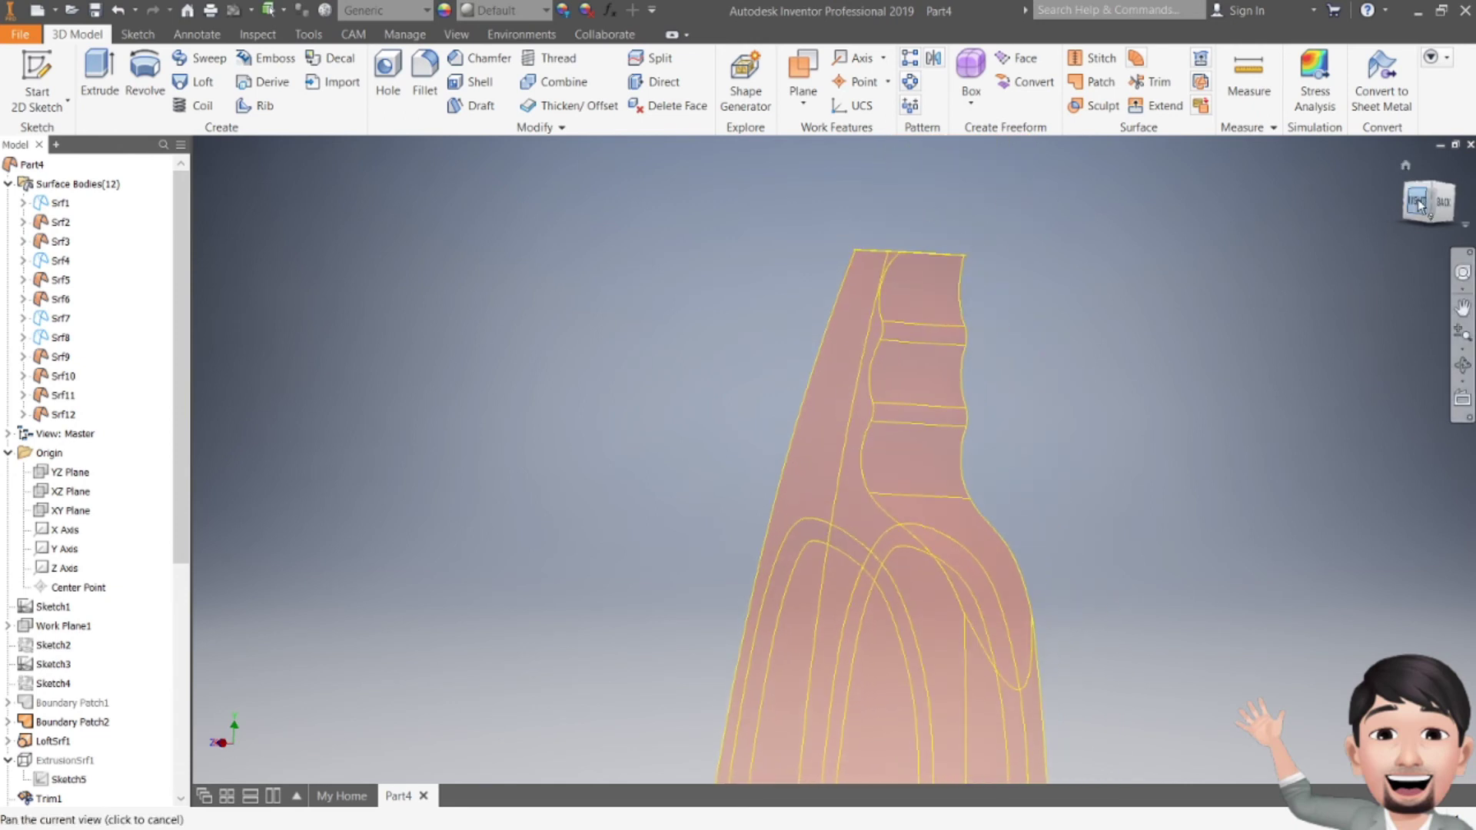
drag(1428, 210, 1429, 227)
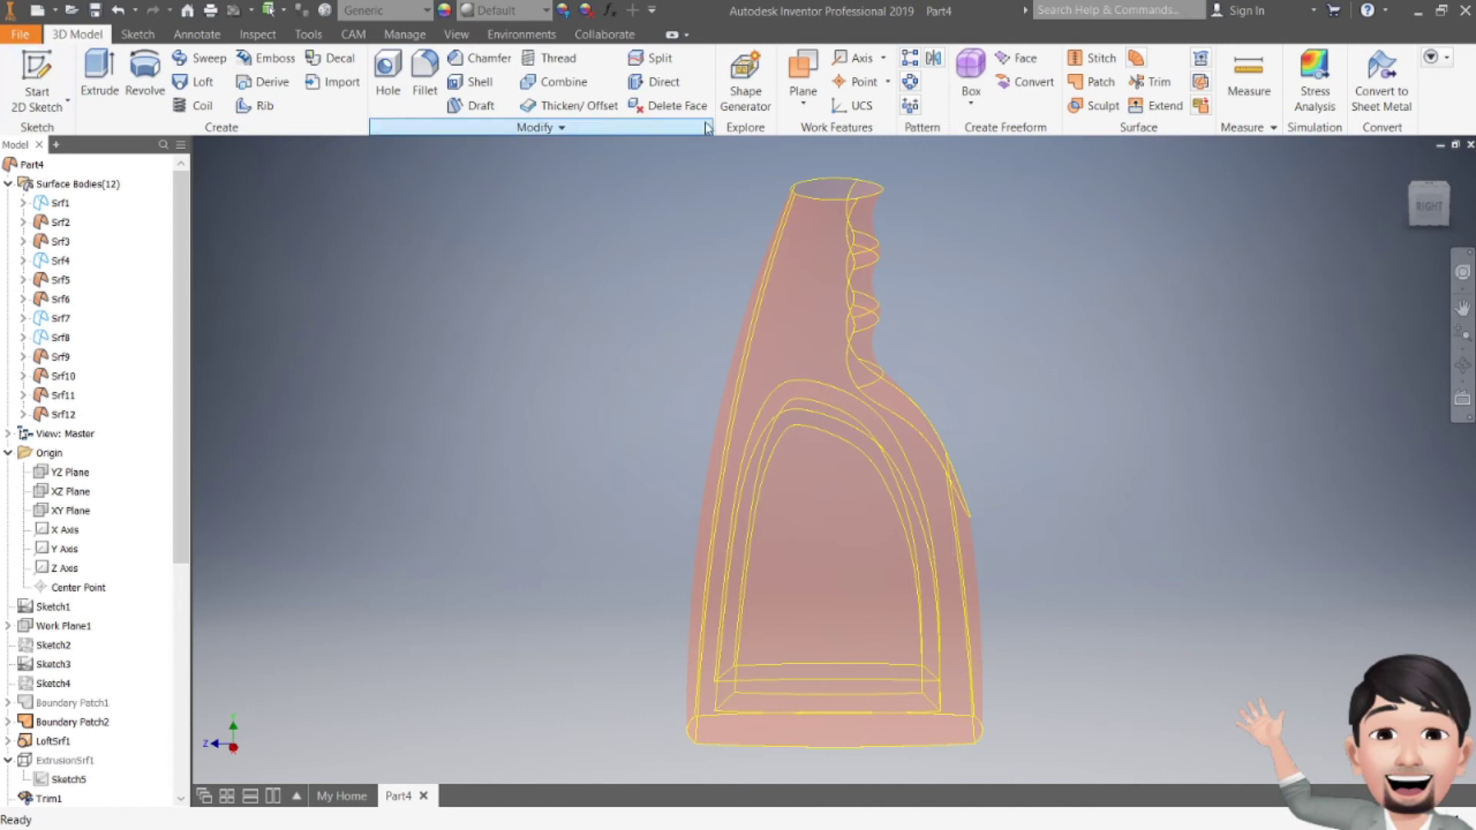
click(812, 104)
click(826, 178)
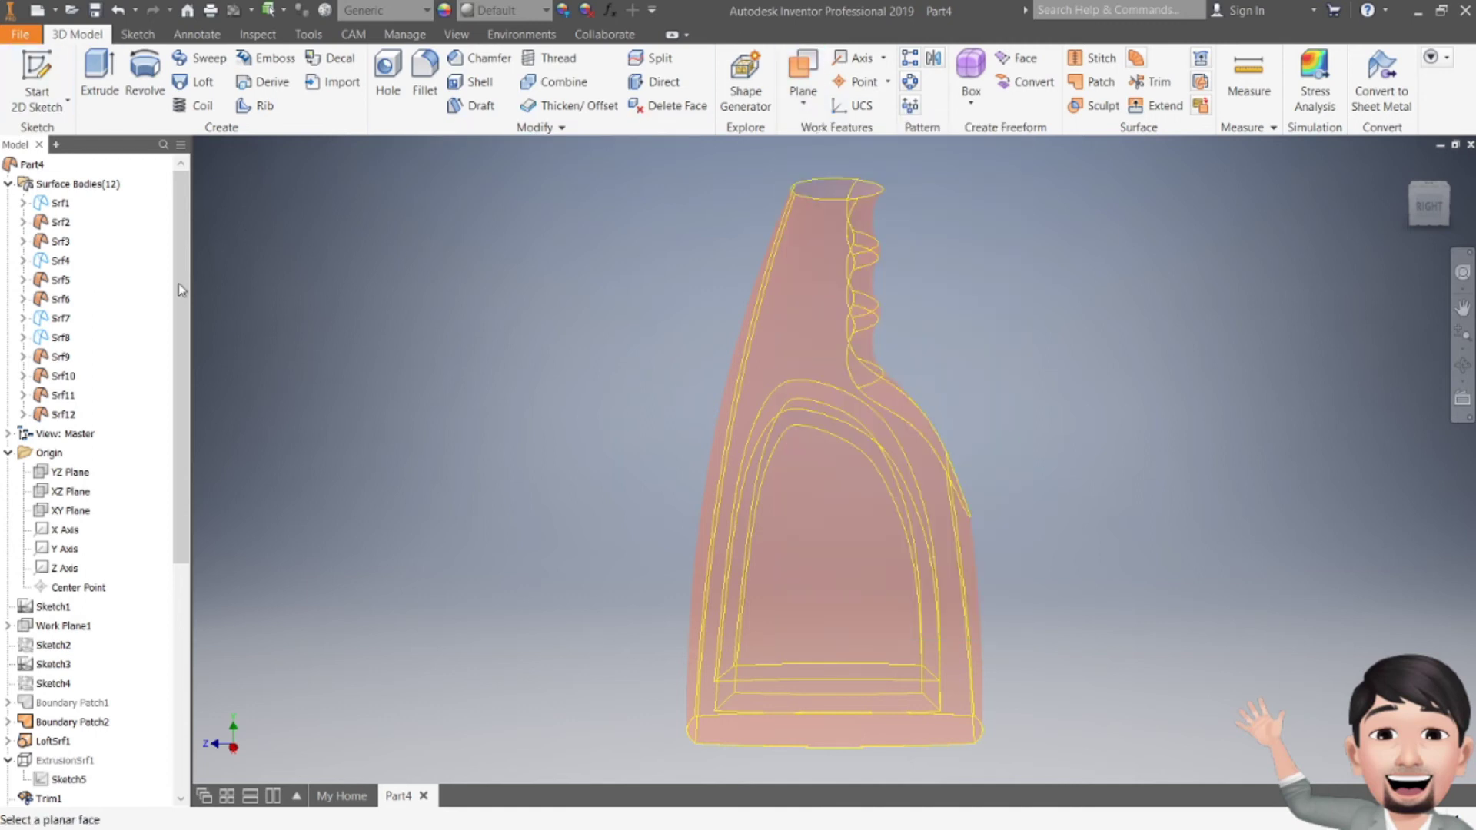
click(66, 492)
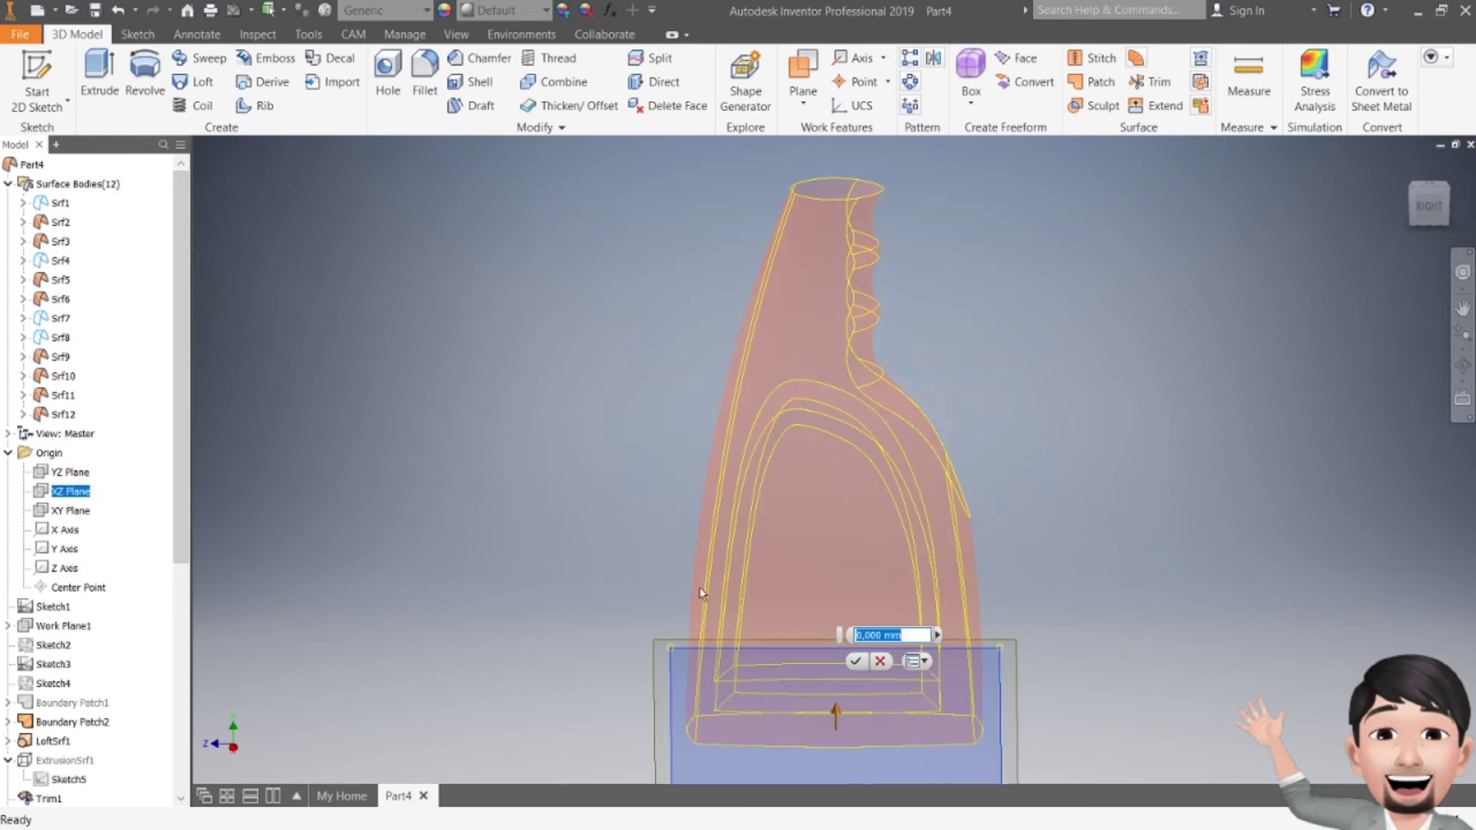
key(Return)
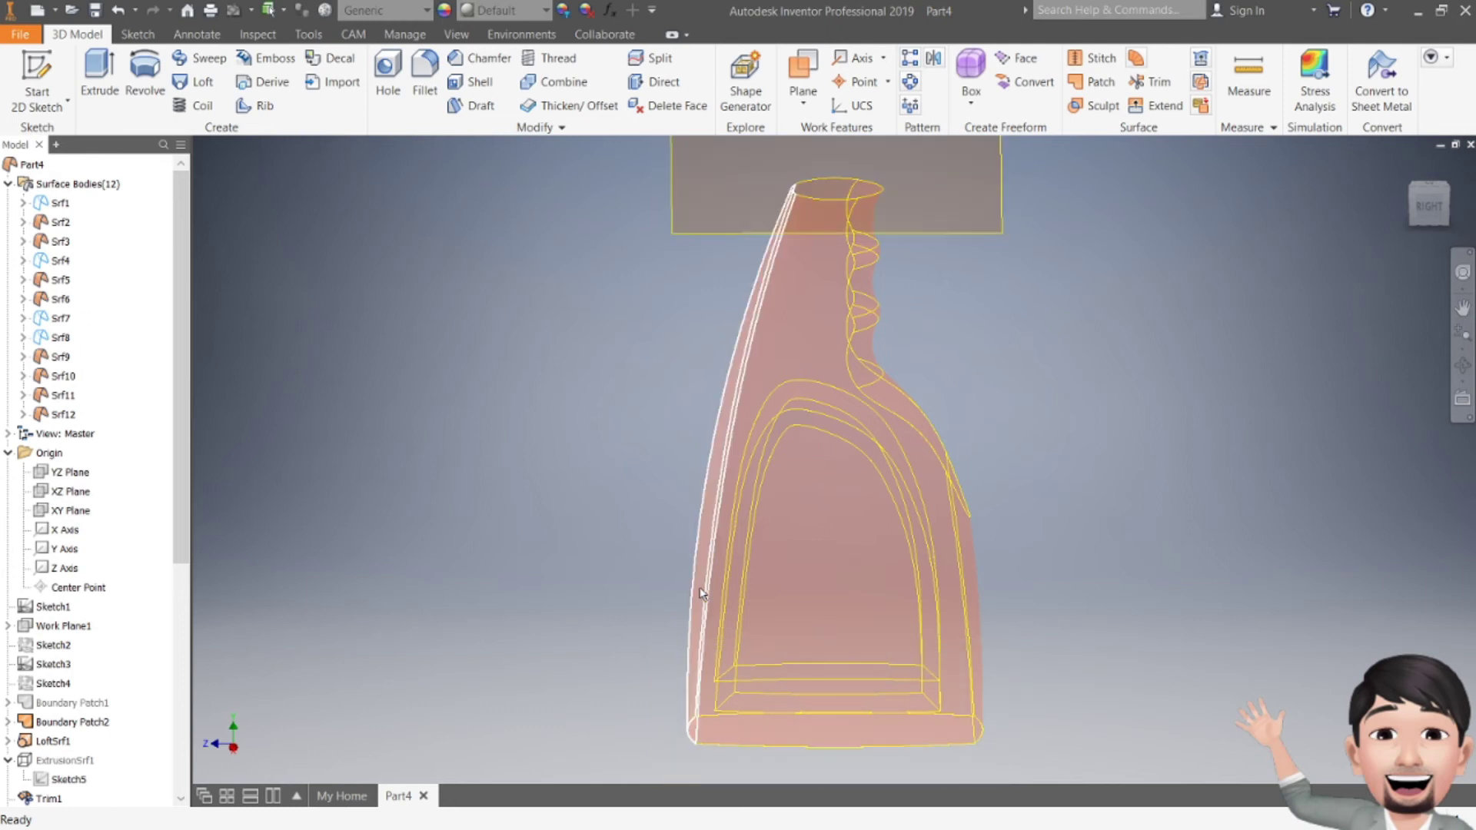
- Sketch a 32 mm diameter circle centred on the origin on the offset plane above the neck, and finish the sketch
click(37, 77)
click(687, 238)
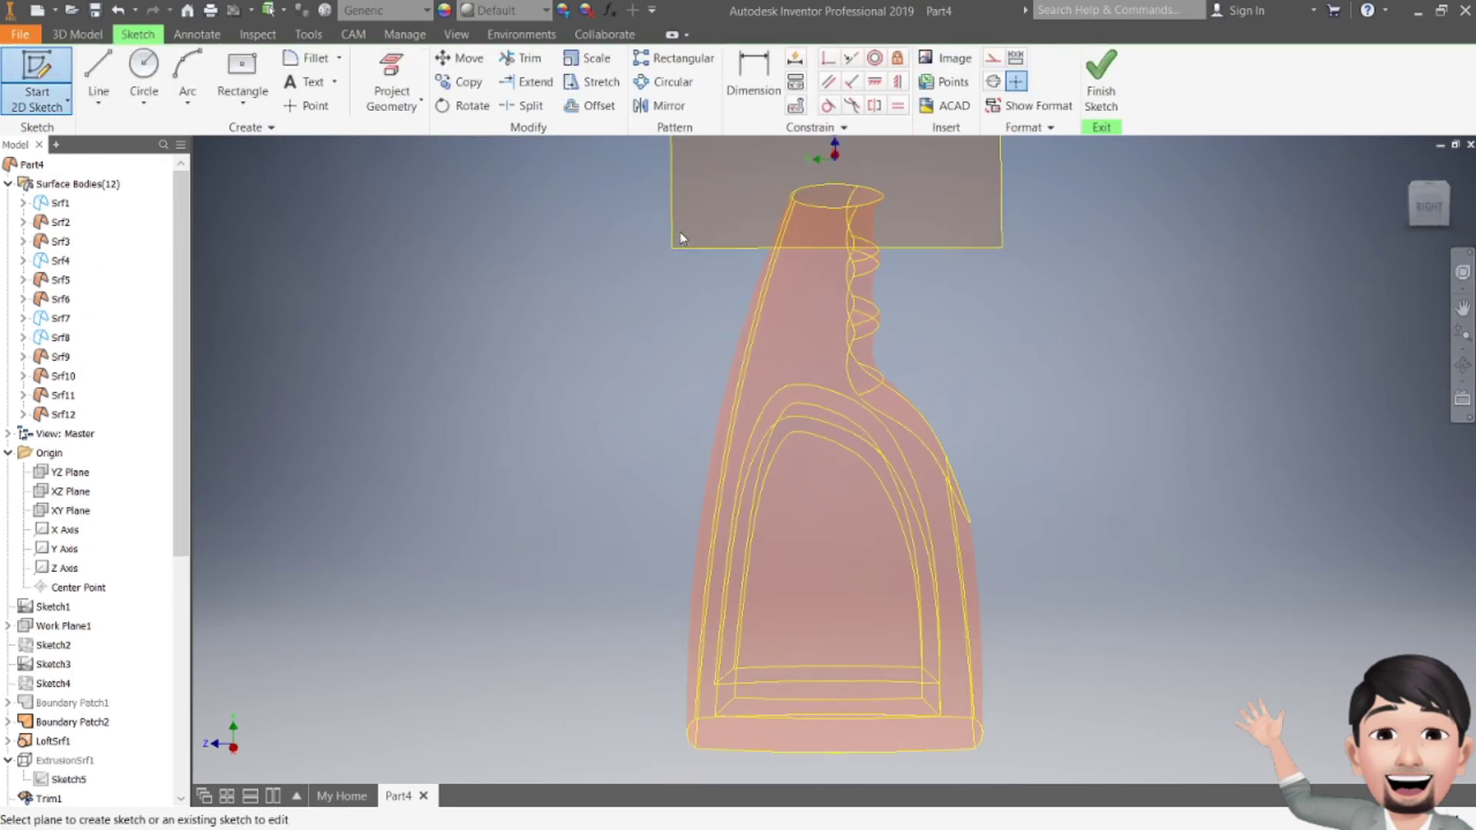
key(c)
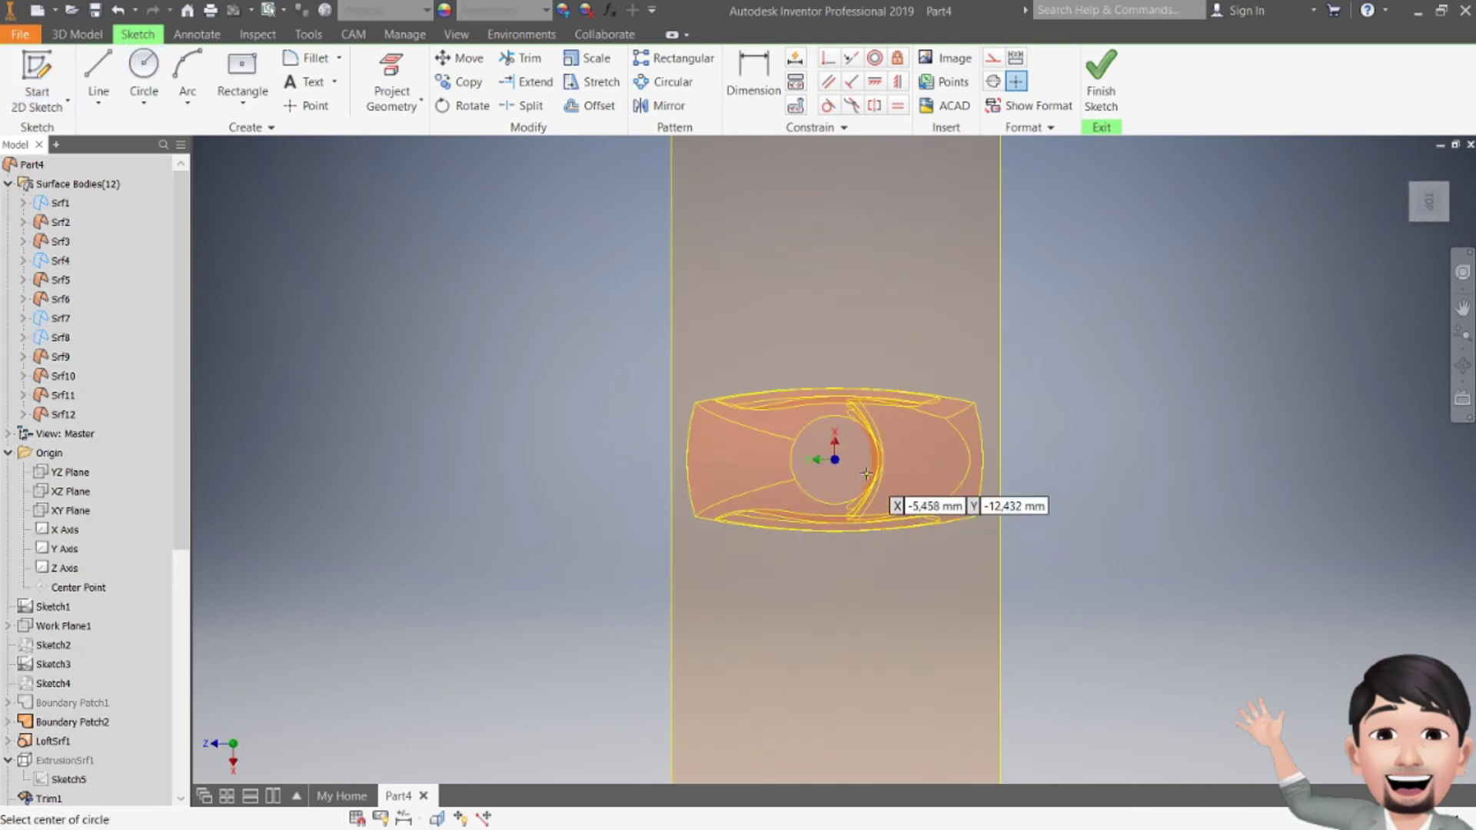
scroll(867, 474, down, 3)
click(807, 447)
text(32)
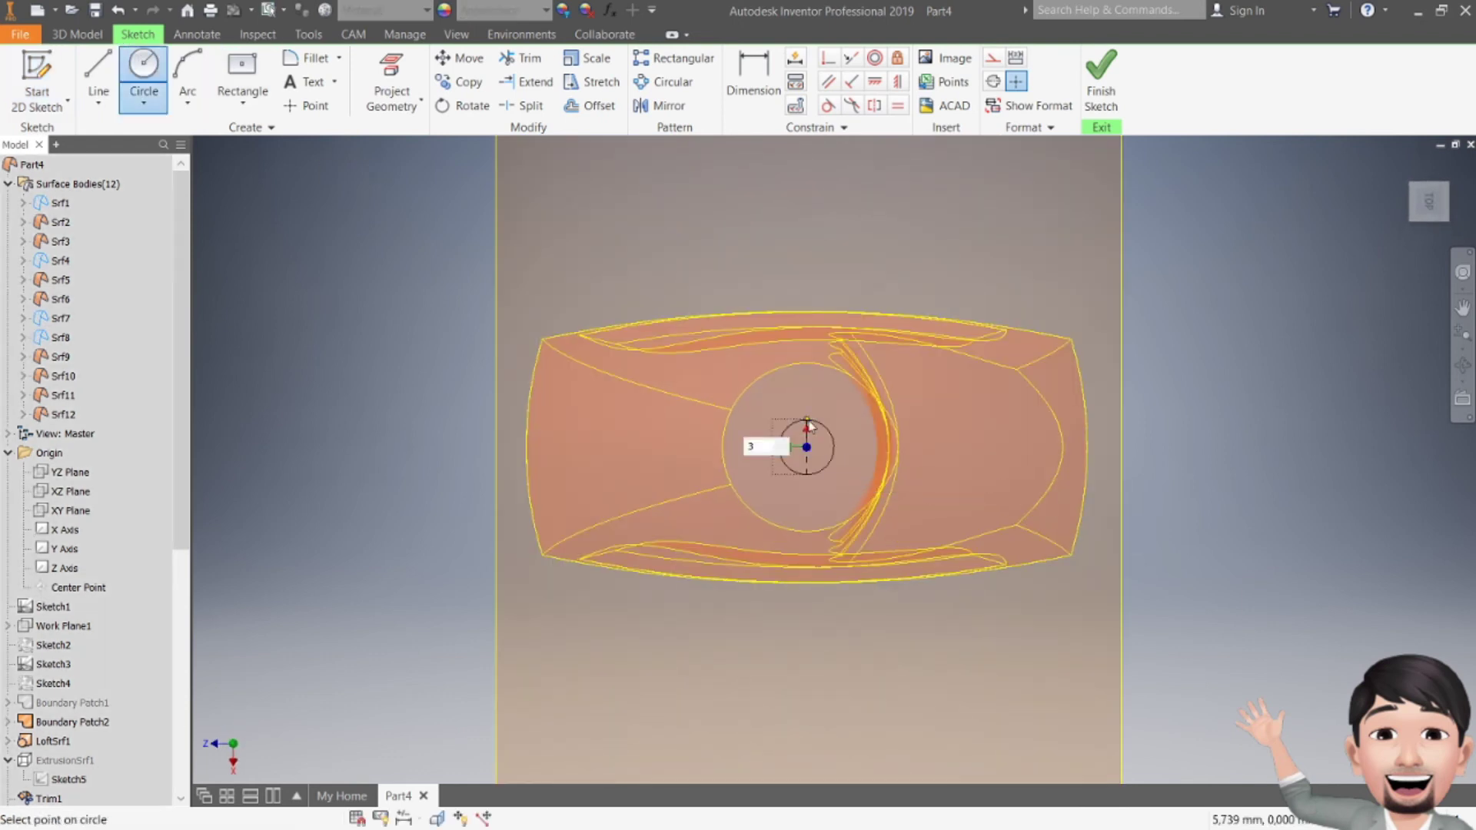
key(Return)
click(1108, 91)
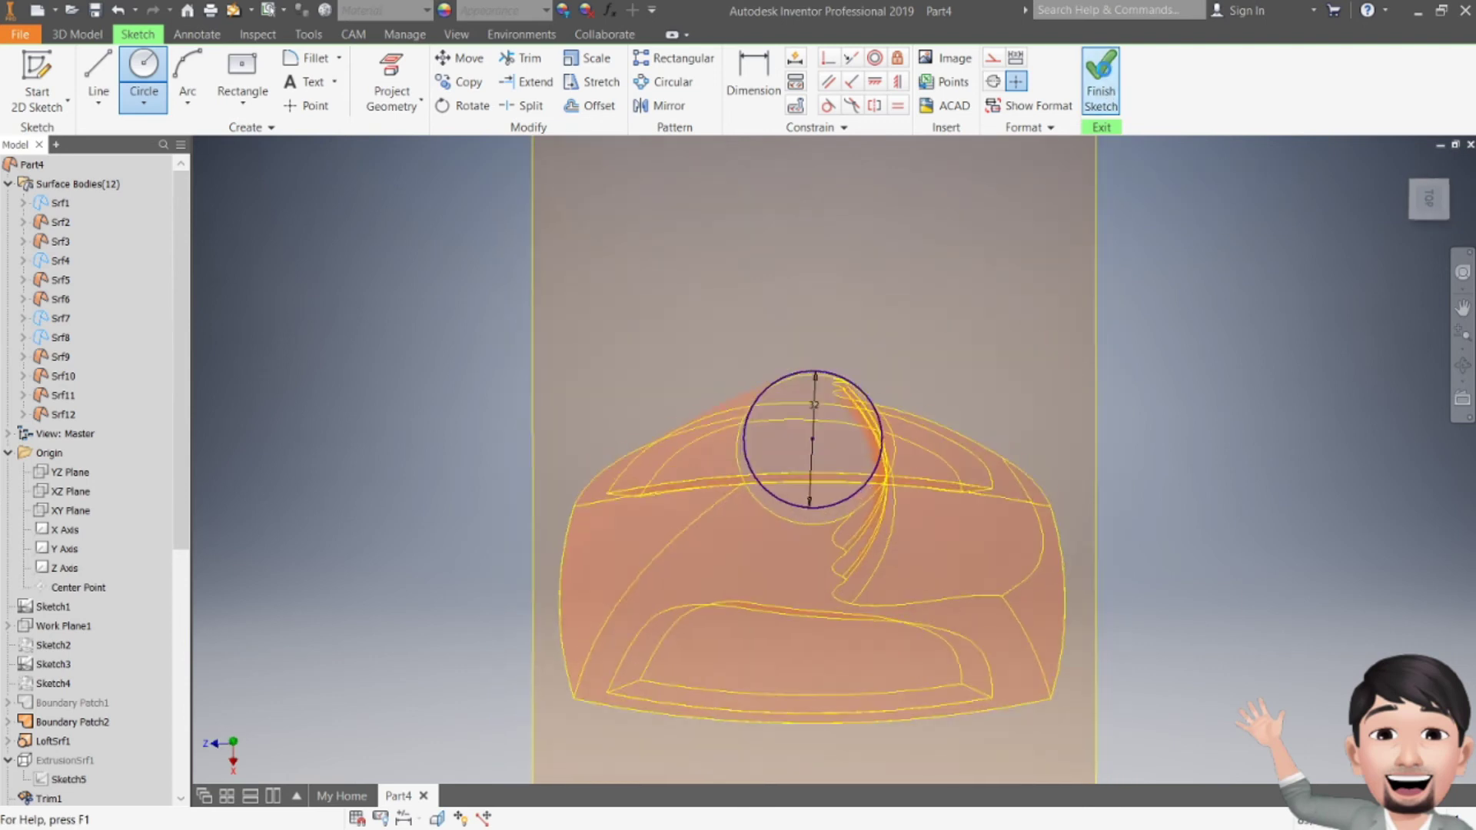
- Hide the offset work plane that carries the 32 mm circle
scroll(92, 538, down, 3)
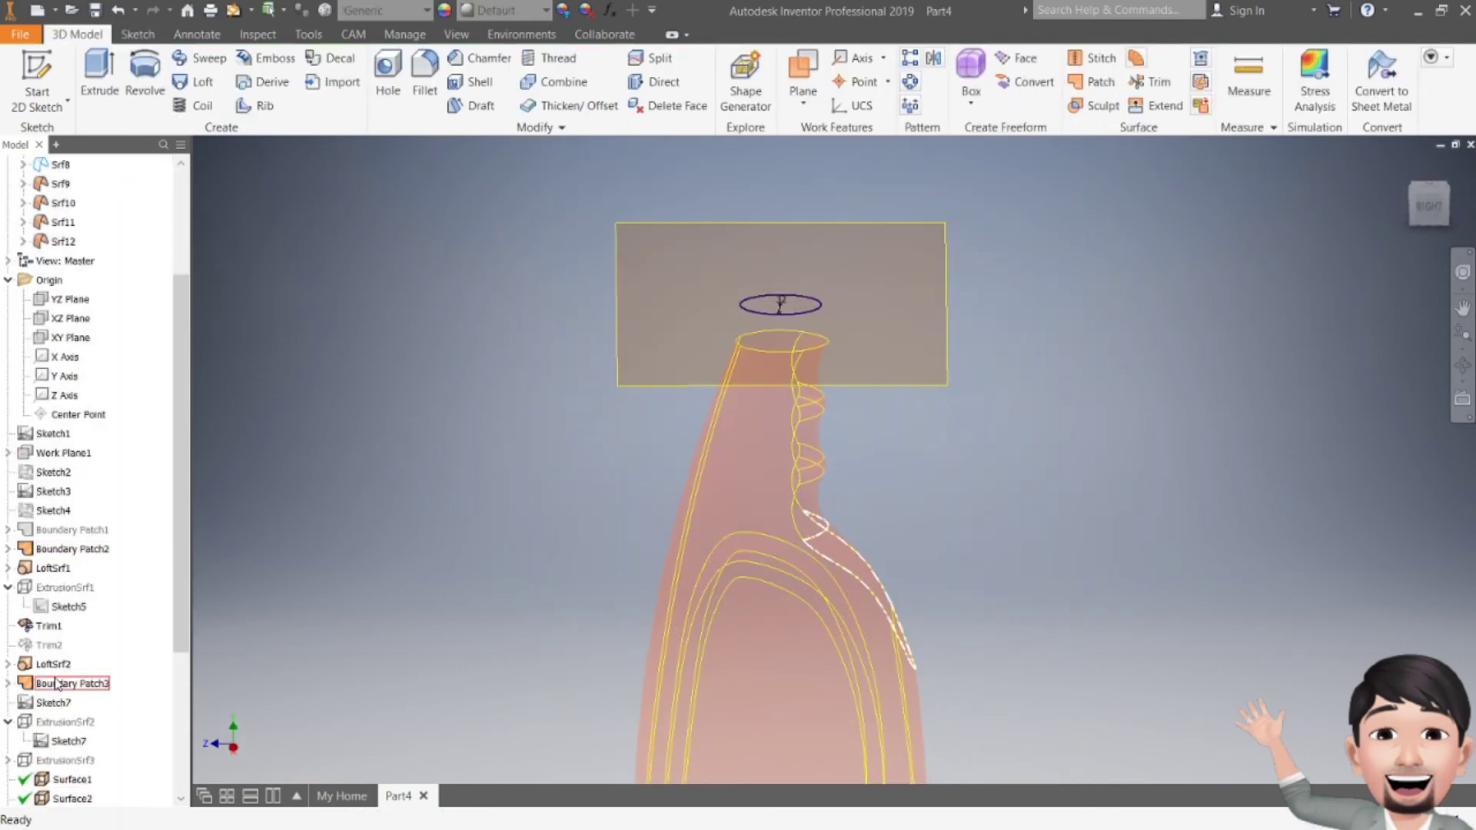
right_click(620, 262)
click(666, 461)
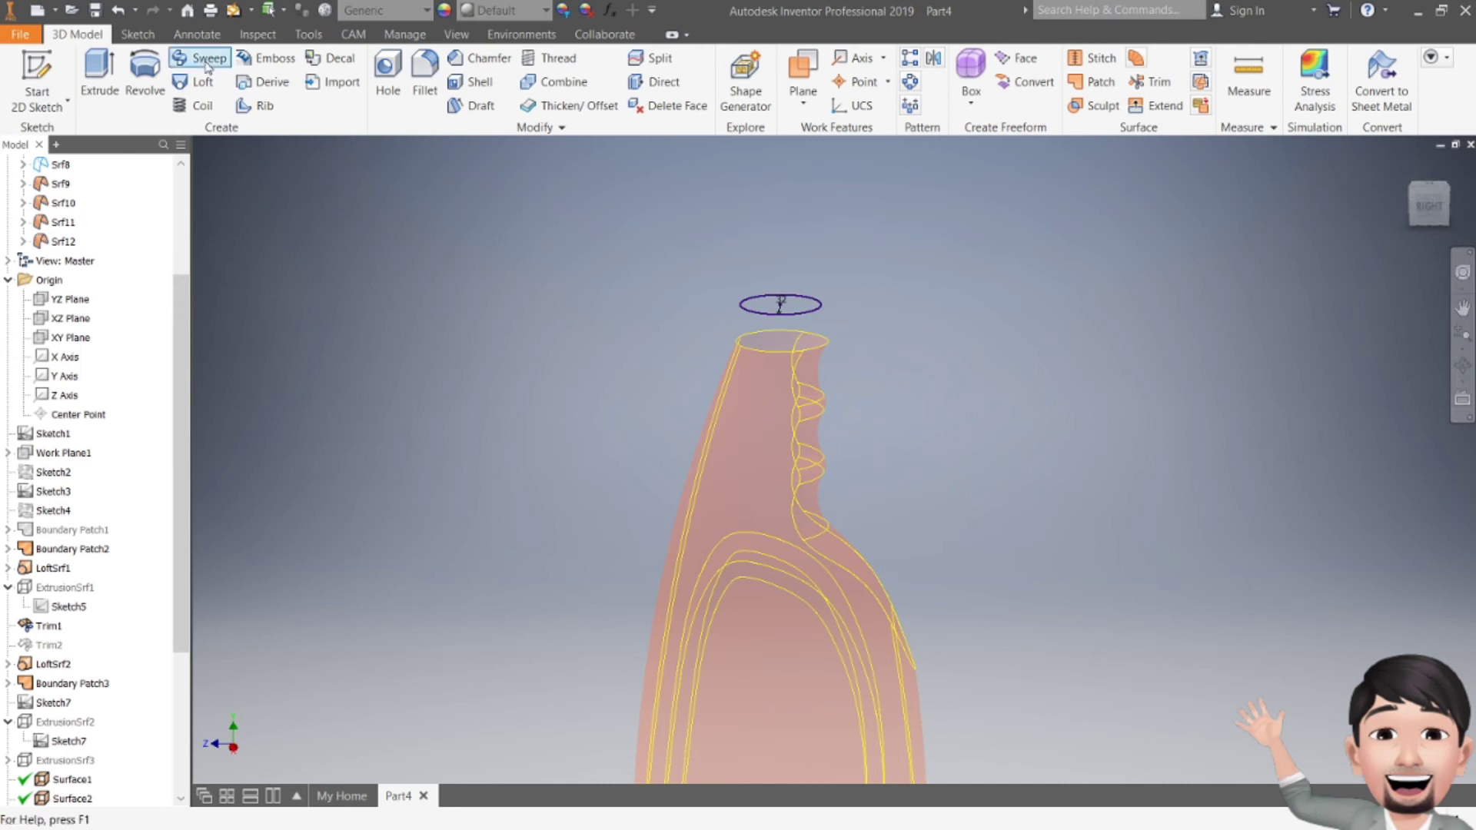
click(31, 77)
click(780, 305)
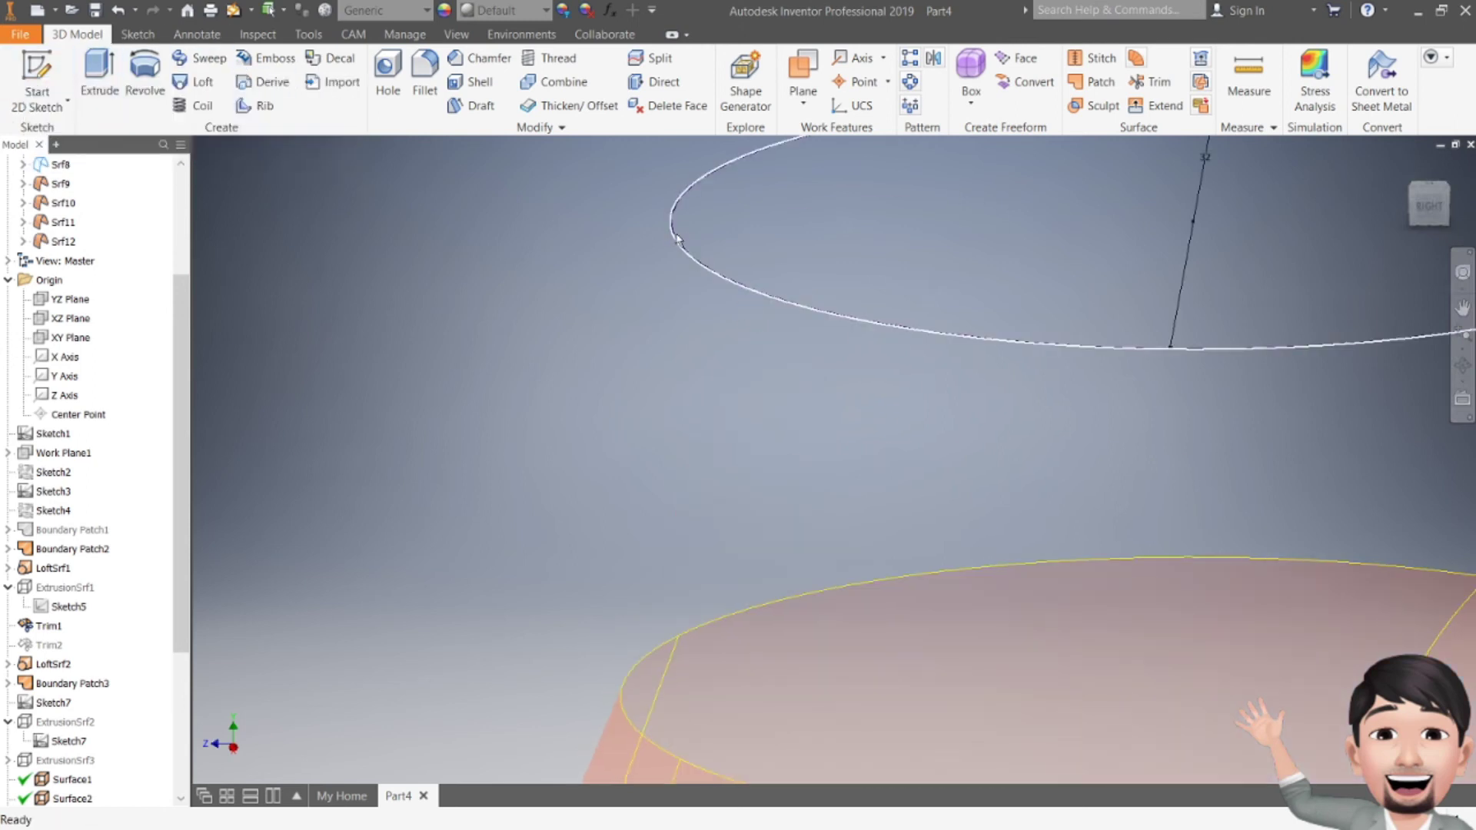
scroll(617, 486, down, 4)
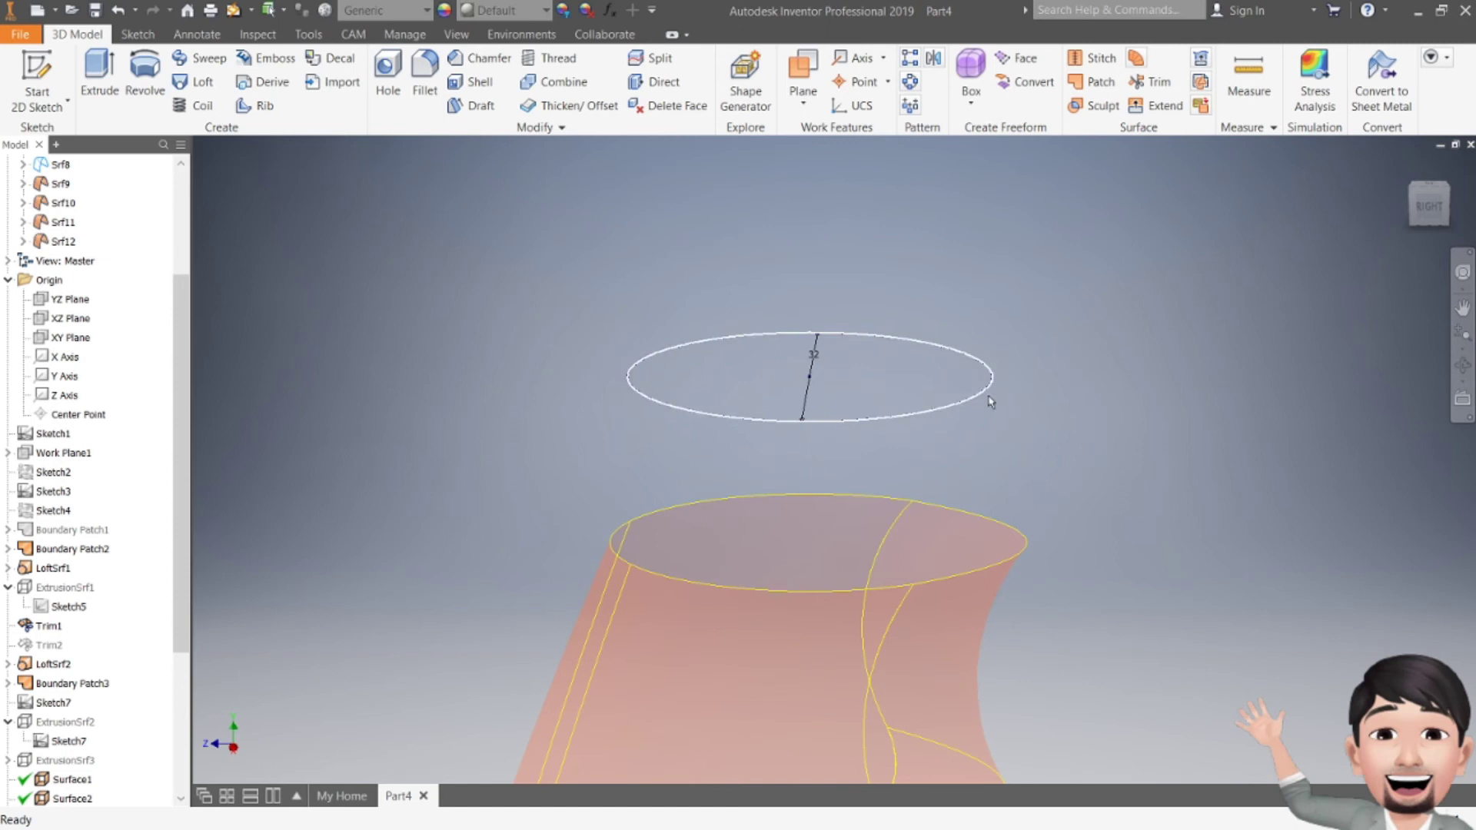
scroll(601, 386, down, 2)
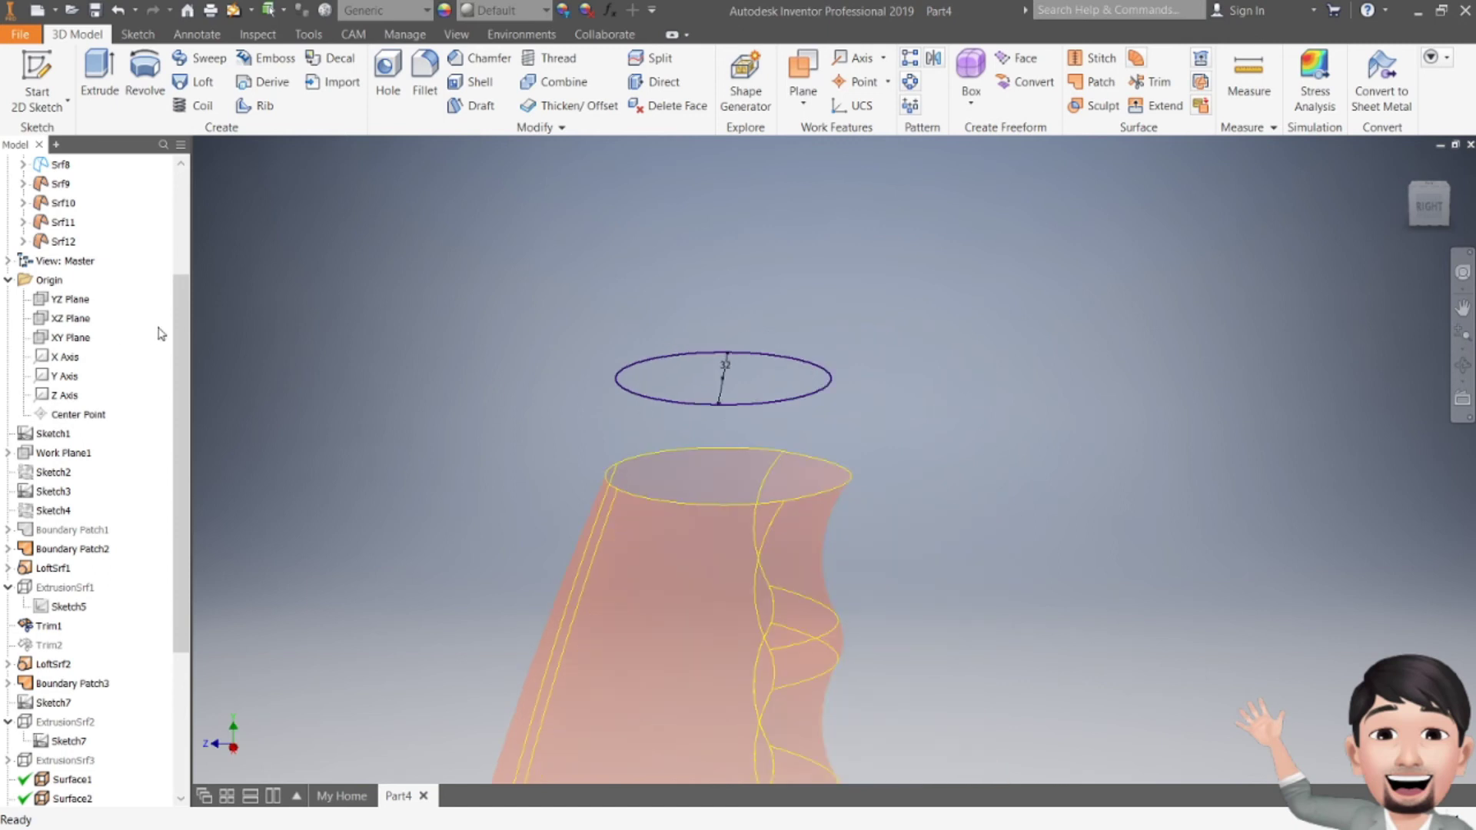
scroll(160, 332, up, 3)
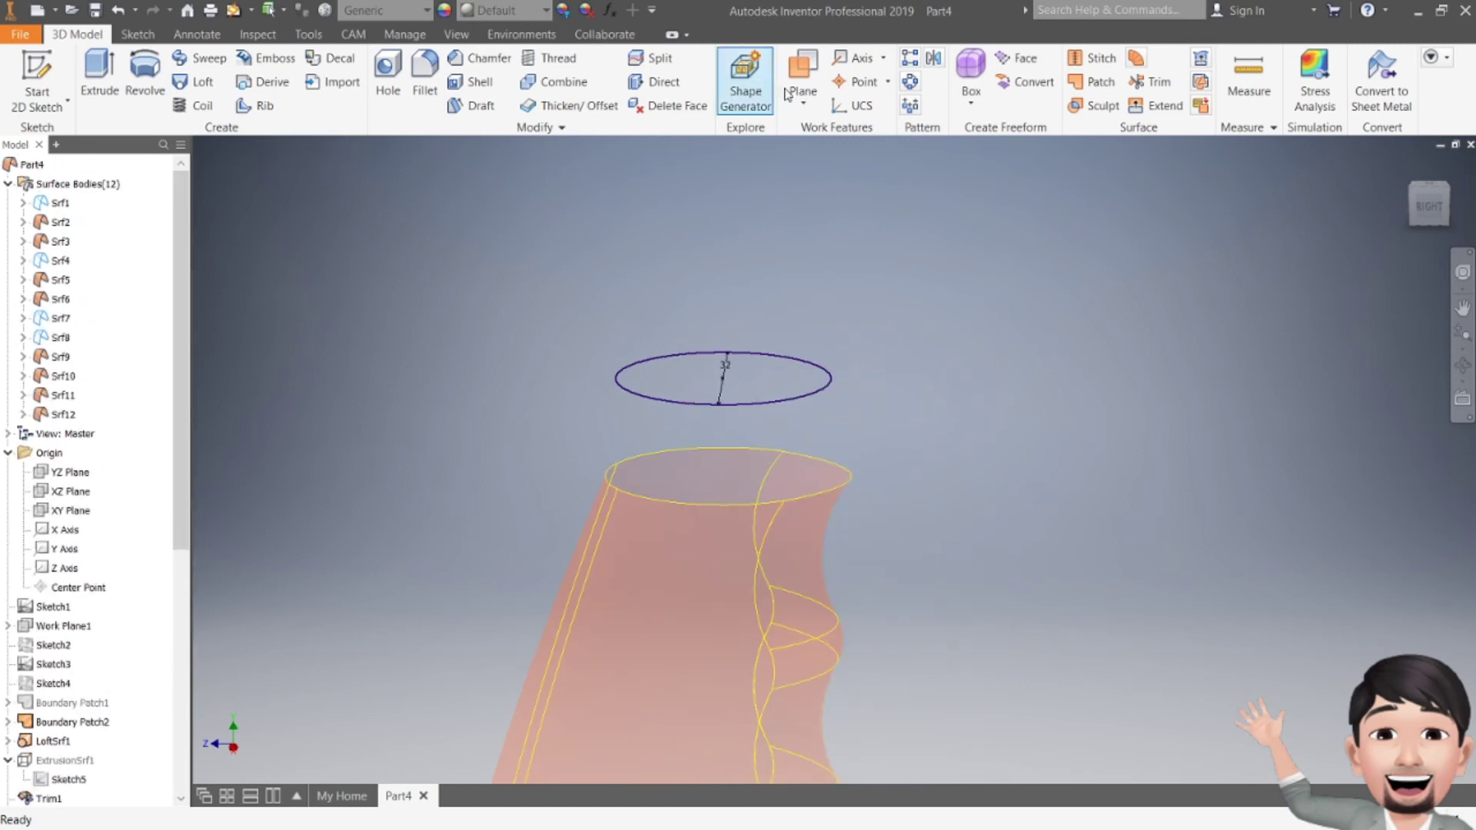
- Start a sketch on the YZ Plane and project the 32 mm circle and the neck opening's edges into it
click(37, 77)
scroll(75, 377, down, 3)
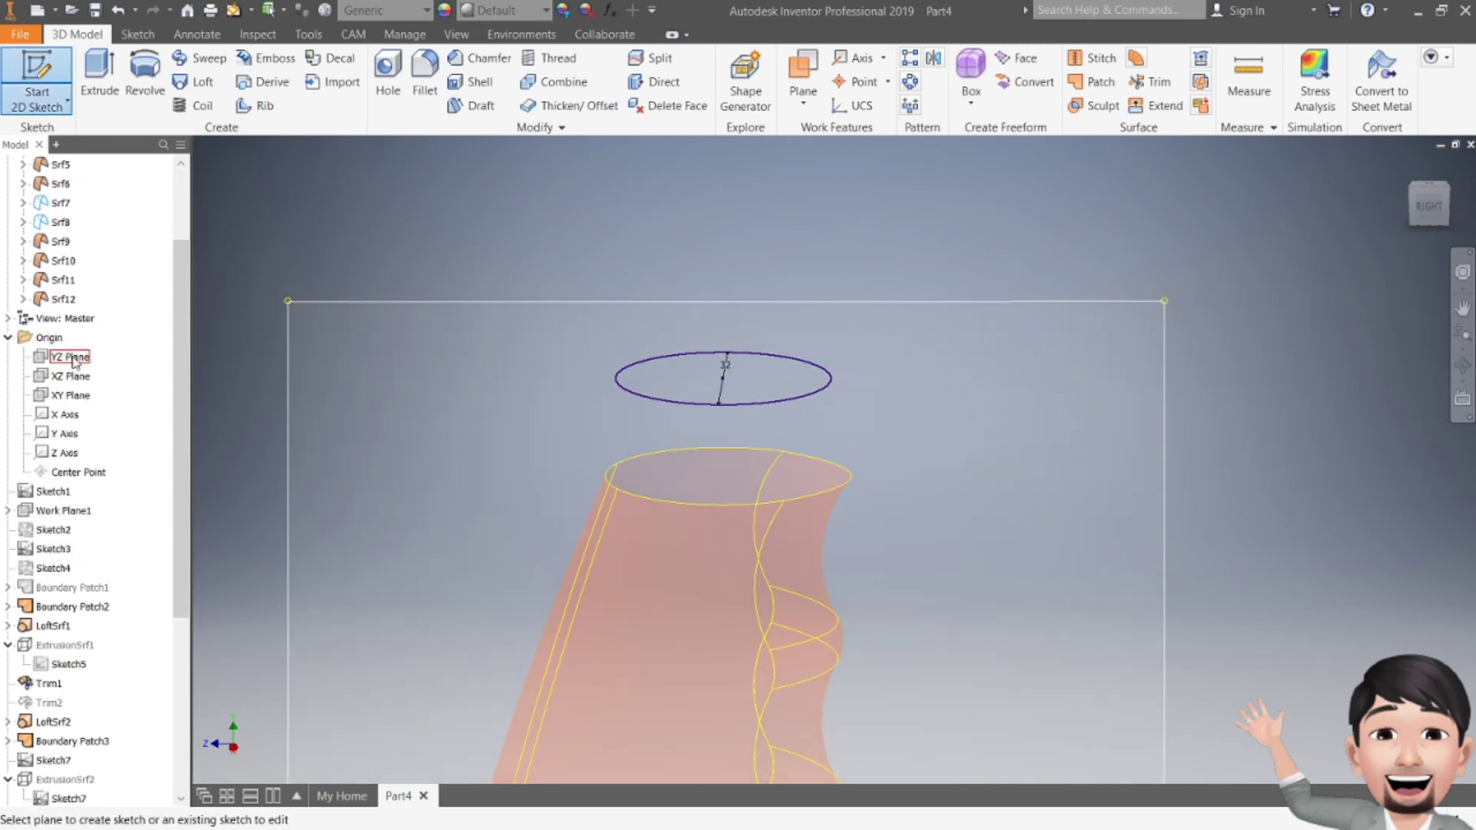
click(70, 356)
scroll(861, 426, up, 8)
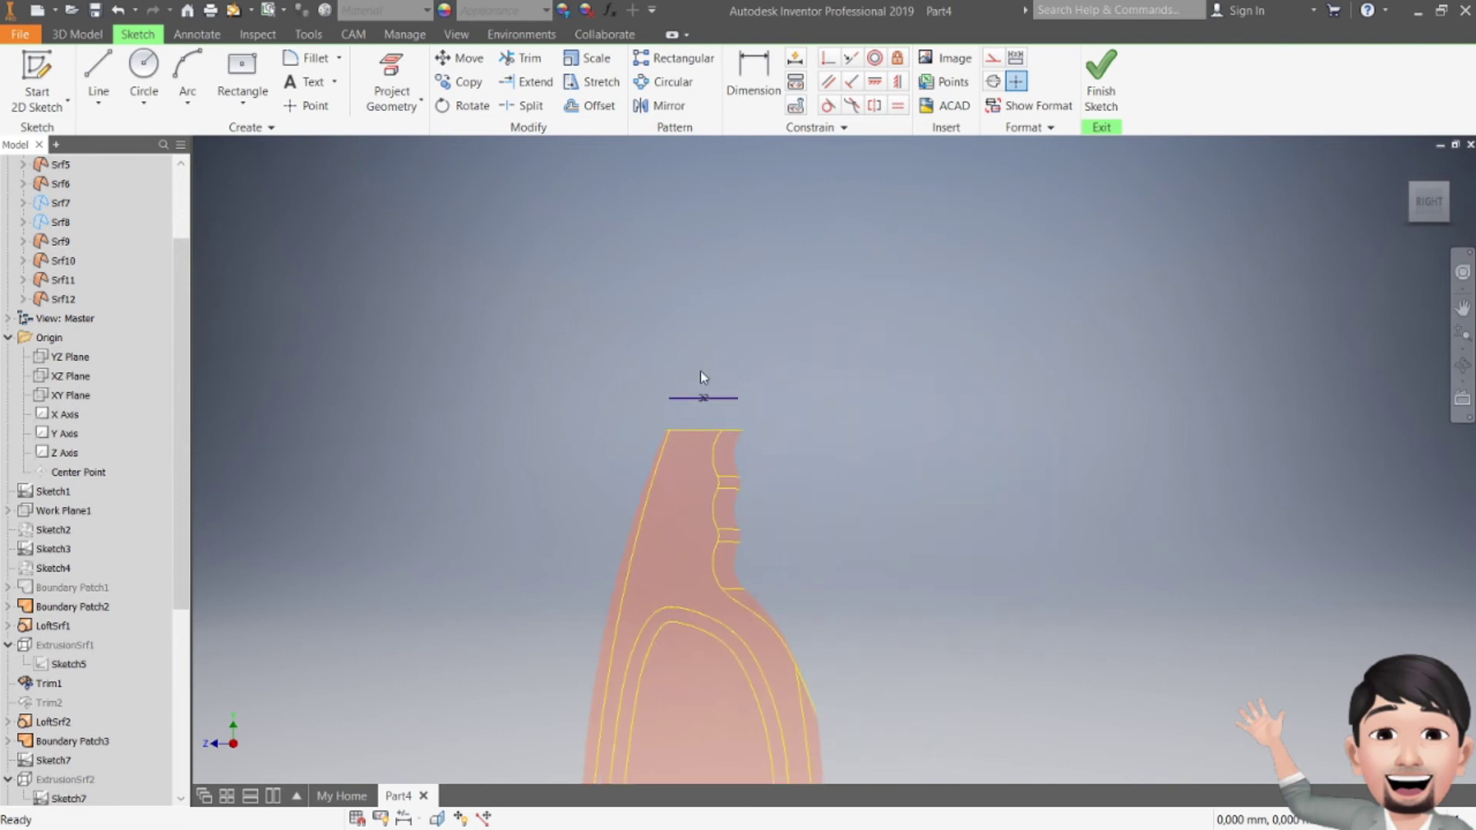
drag(1426, 204, 1393, 257)
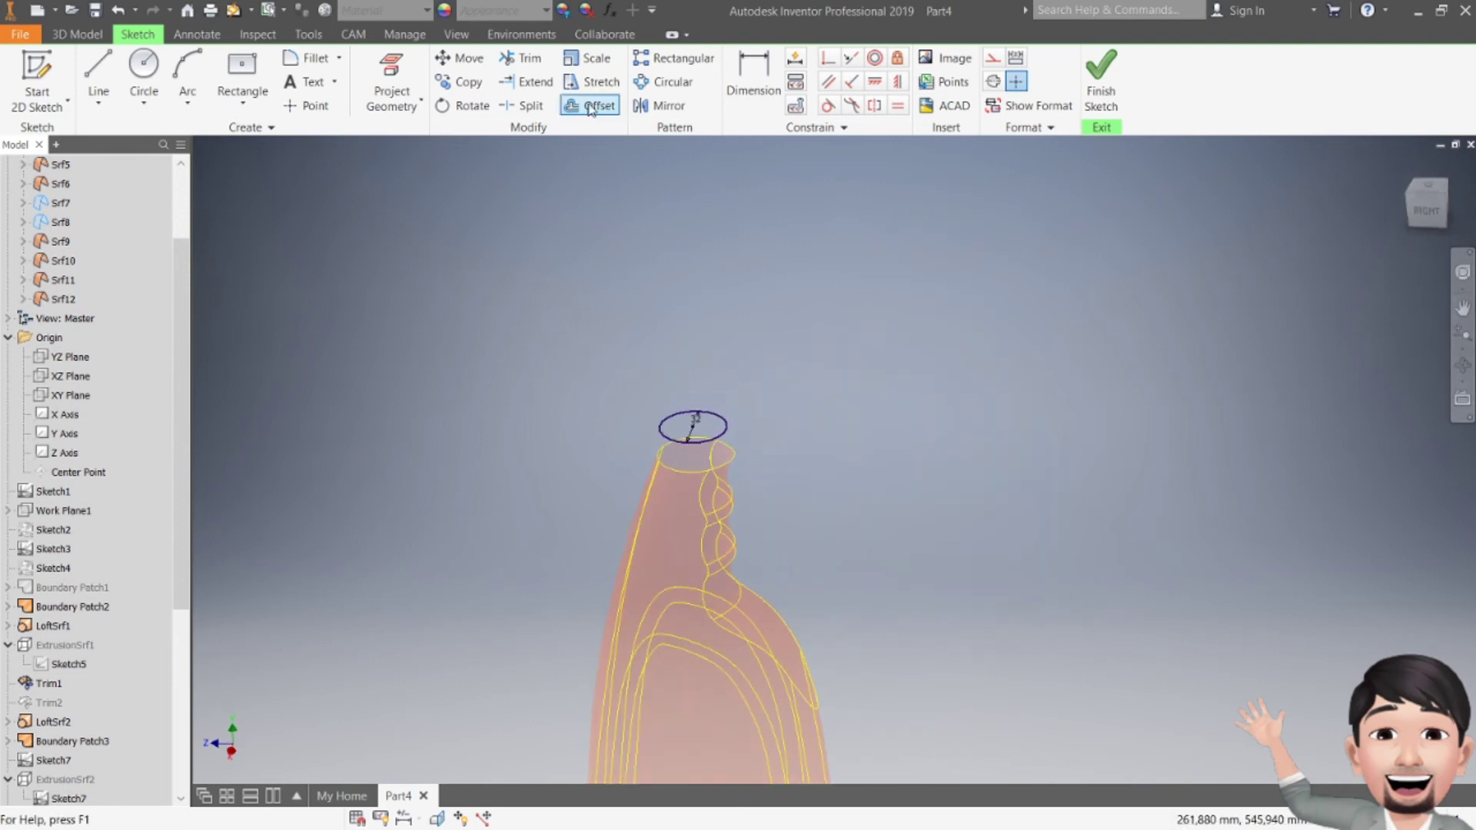
click(391, 81)
scroll(696, 438, up, 3)
click(672, 444)
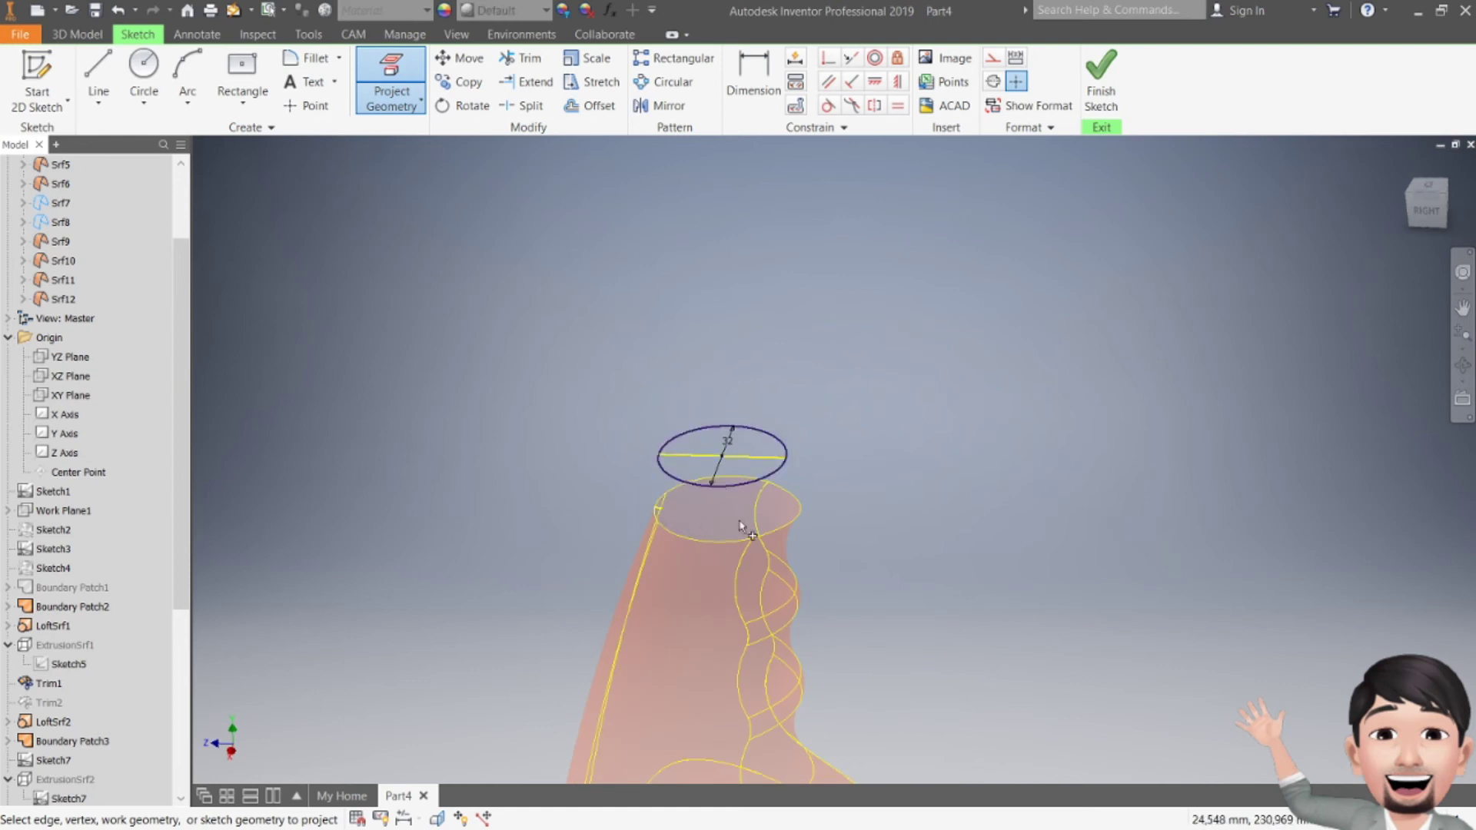
click(801, 514)
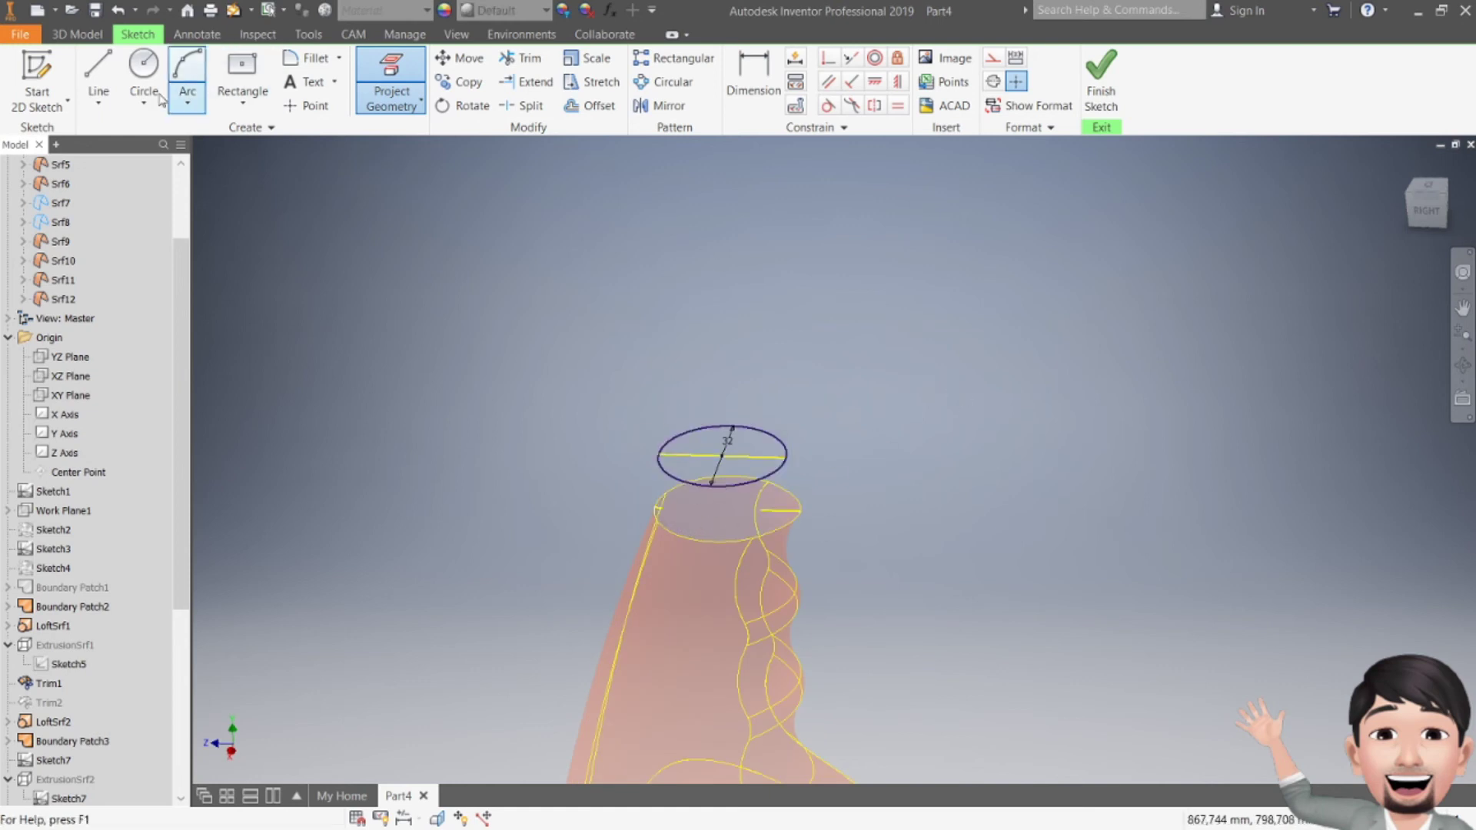
- Draw a three-point control vertex spline from the projected circle's end down to the neck edge on the side opposite the grip
click(98, 102)
click(123, 176)
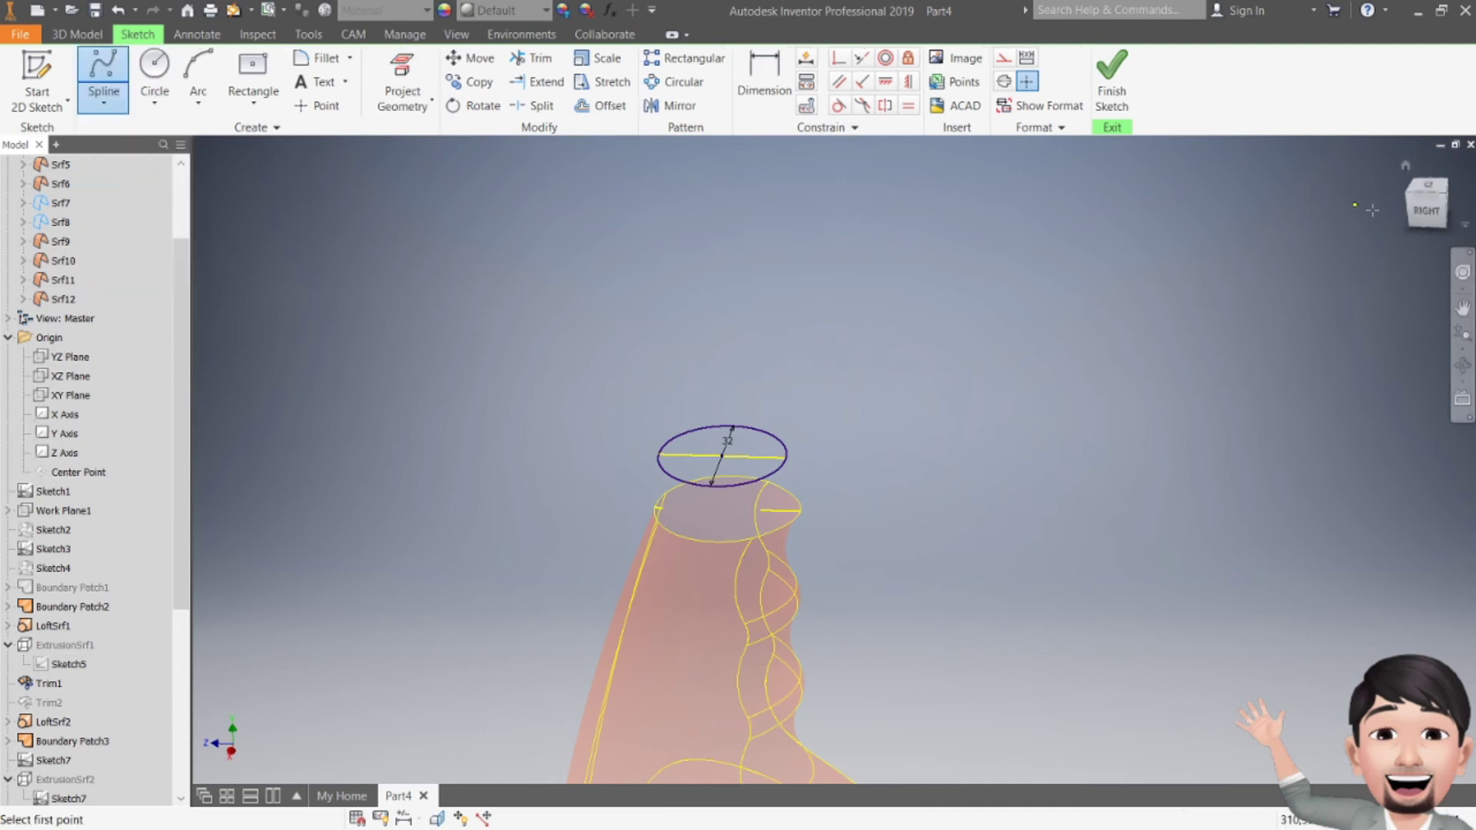
click(1426, 209)
middle_drag(818, 195, 778, 435)
click(704, 366)
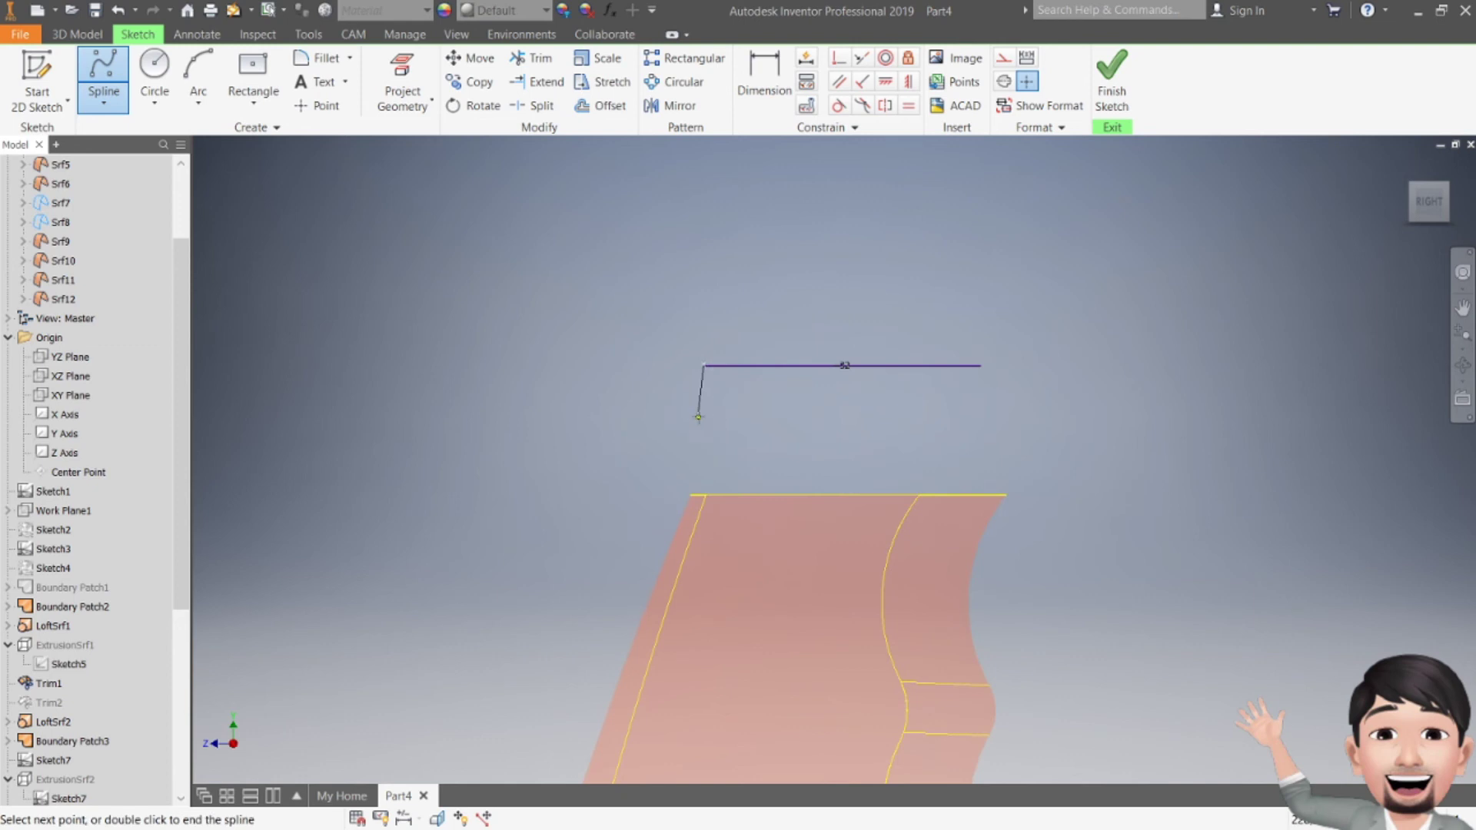
scroll(702, 431, up, 3)
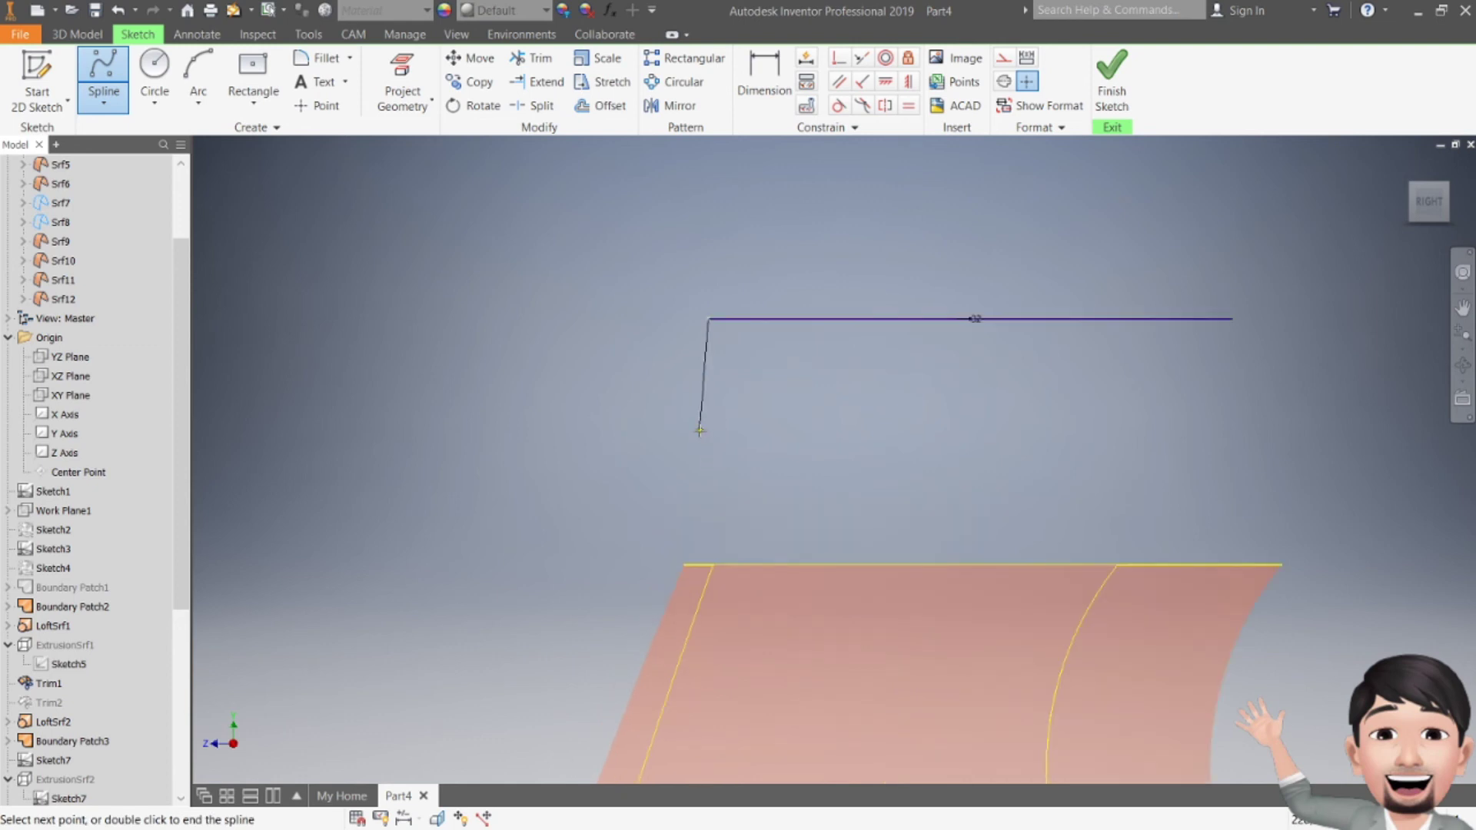
click(701, 437)
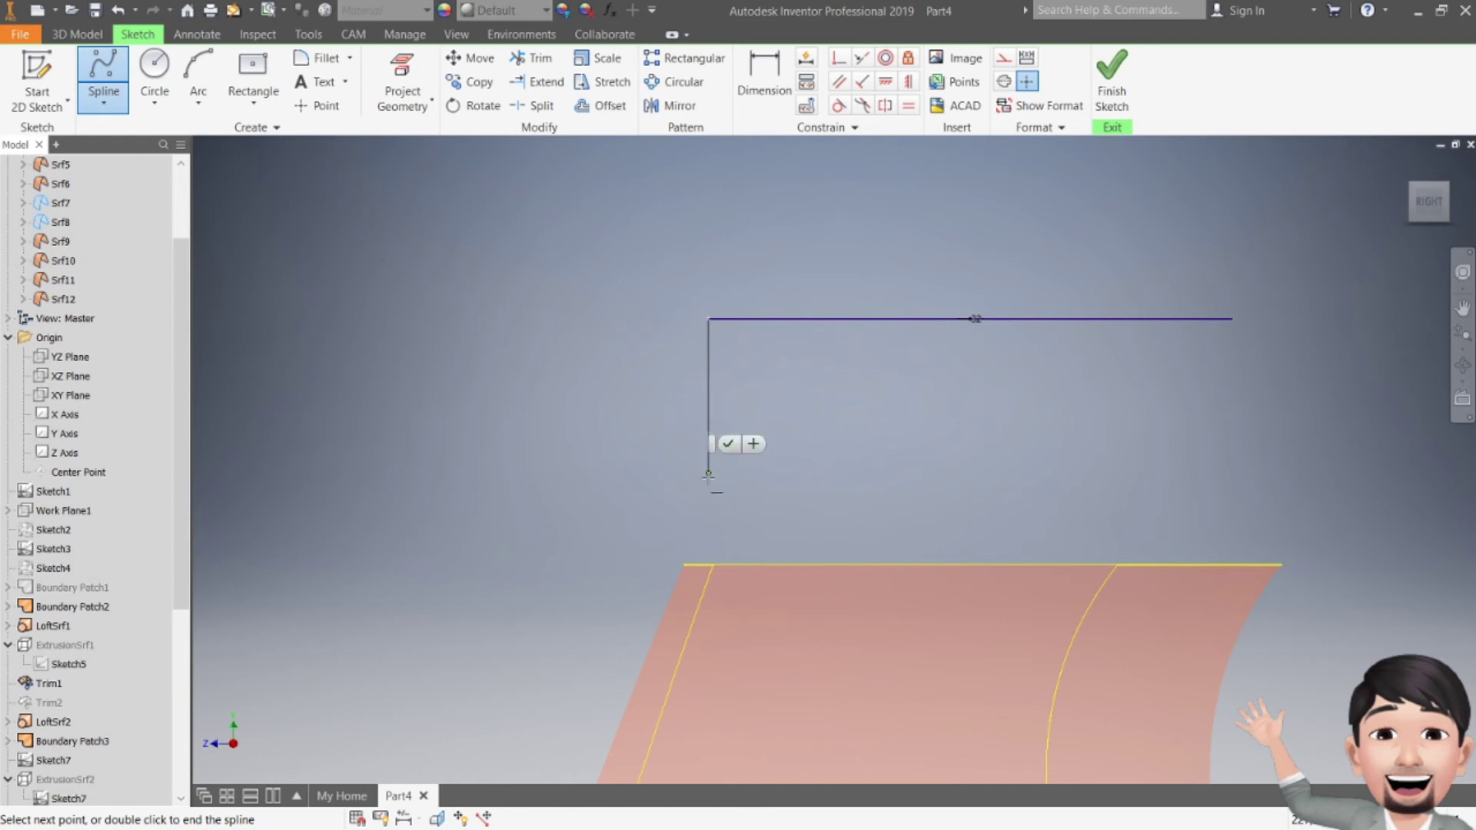
click(686, 563)
key(Escape)
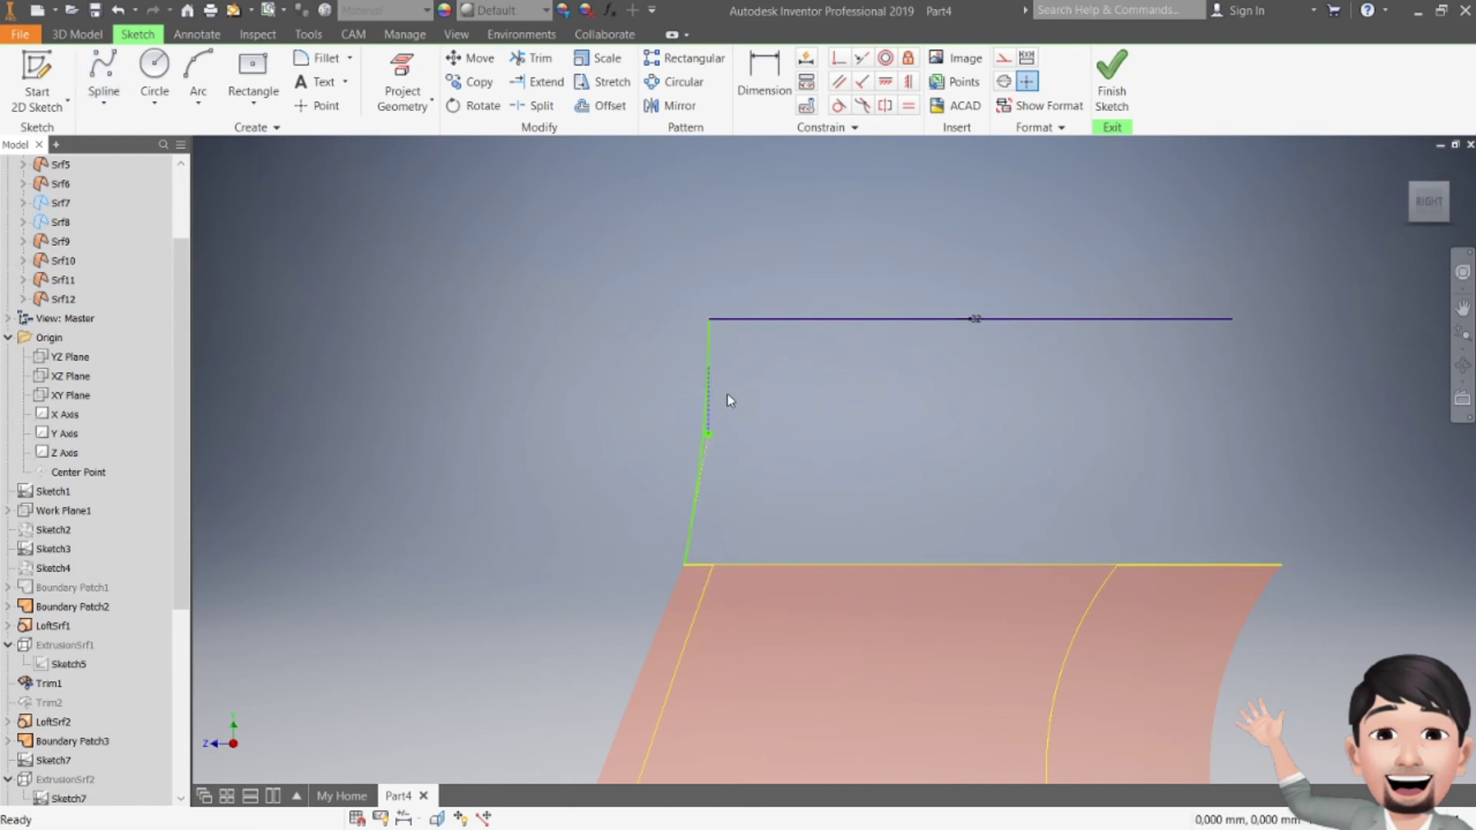
- Draw a control vertex spline bulging outward from the circle's other end down to the neck edge on the grip side
middle_drag(1041, 369, 765, 389)
click(104, 65)
click(956, 338)
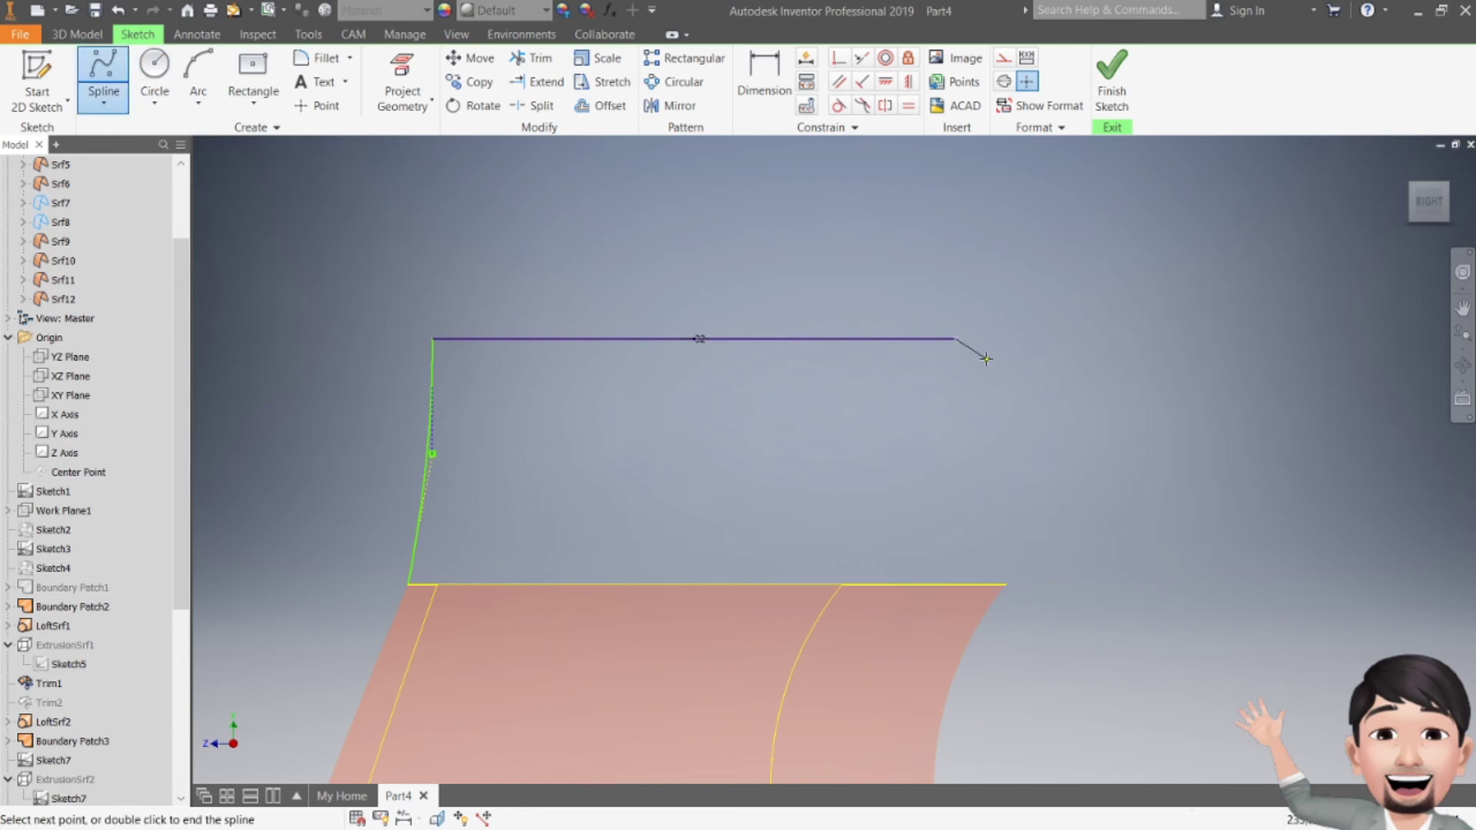
click(956, 379)
click(993, 437)
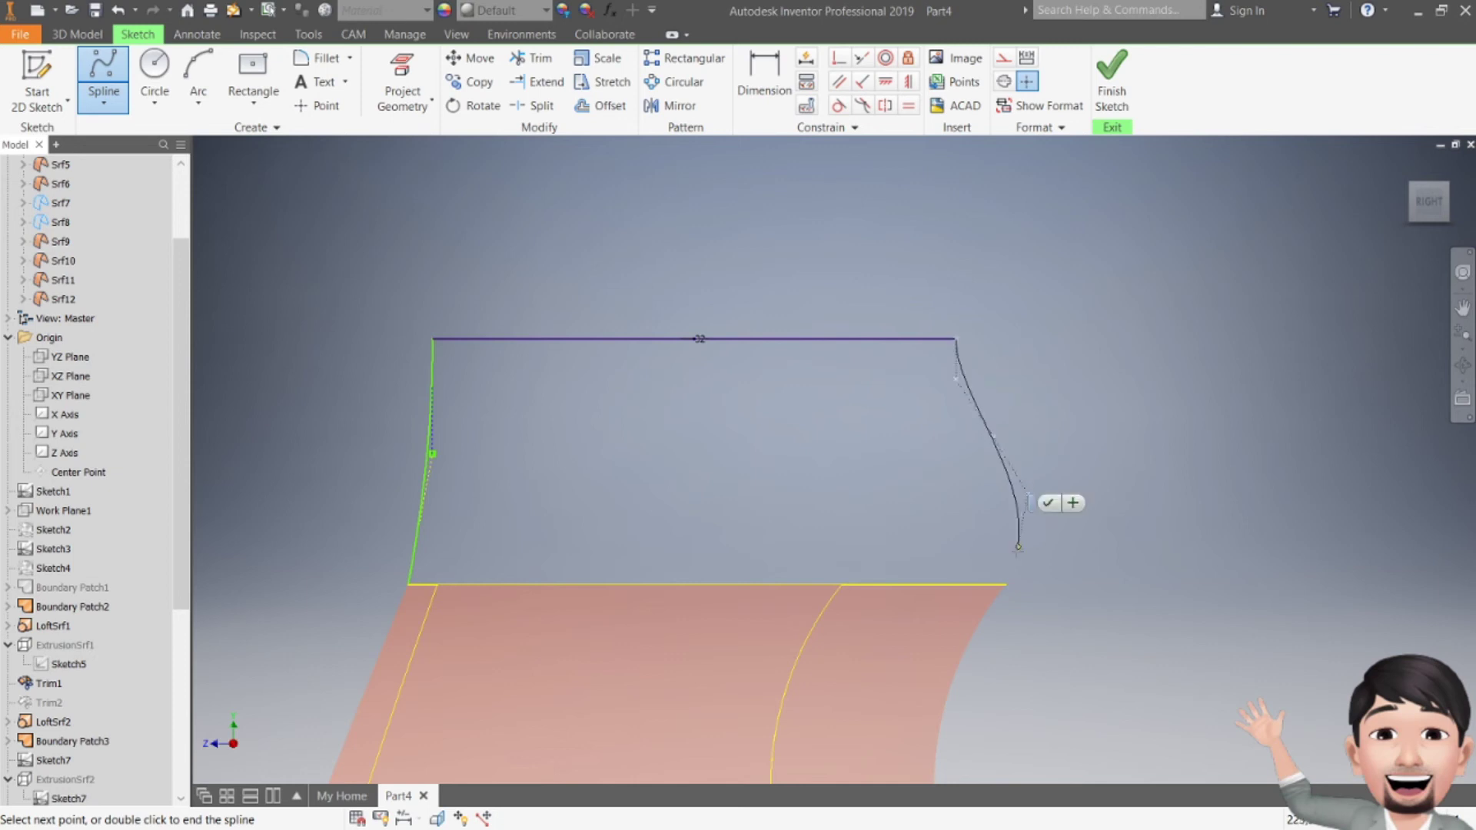
click(1007, 584)
click(1021, 593)
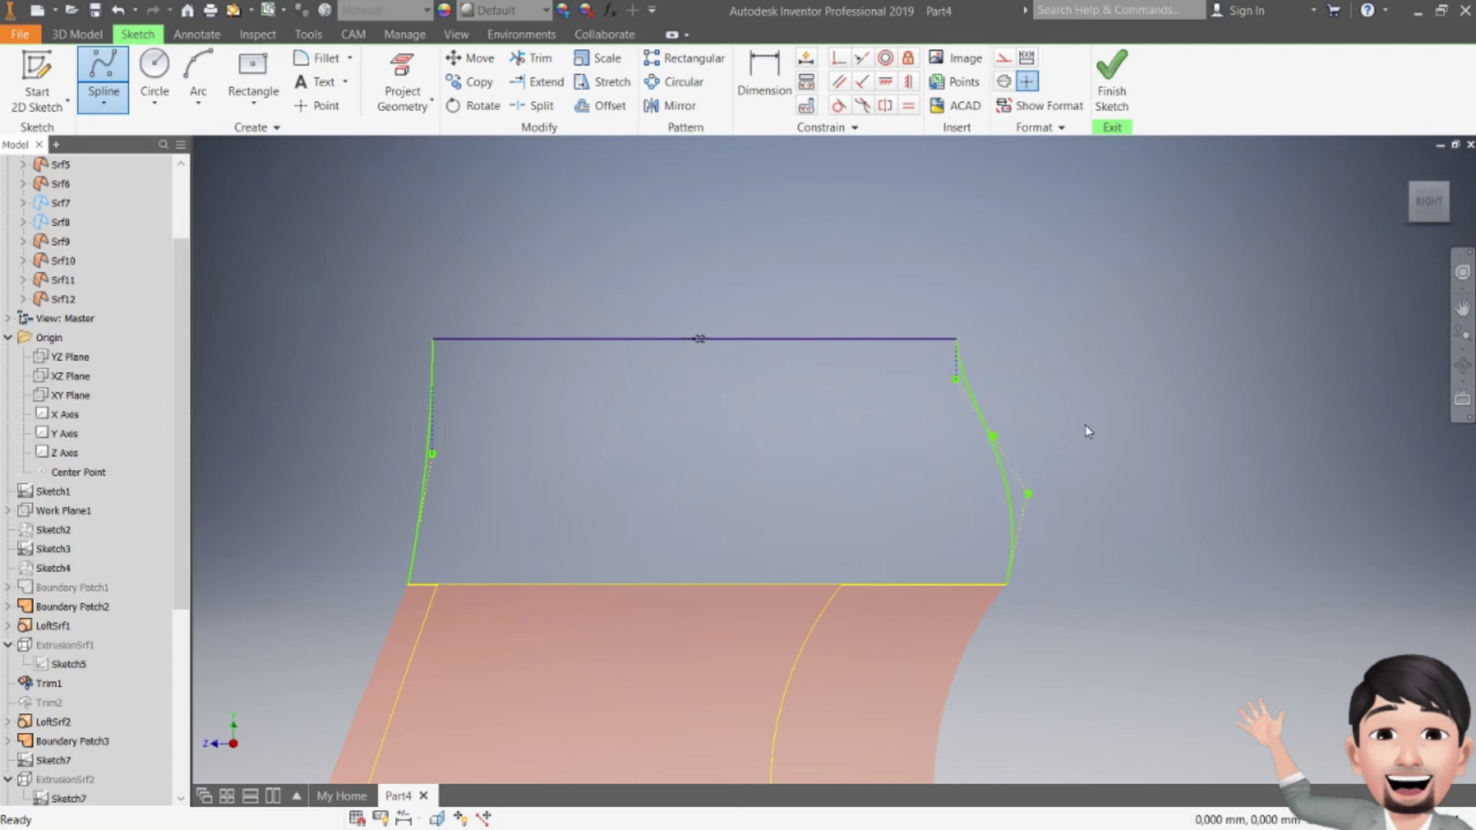
key(Escape)
scroll(1005, 389, down, 3)
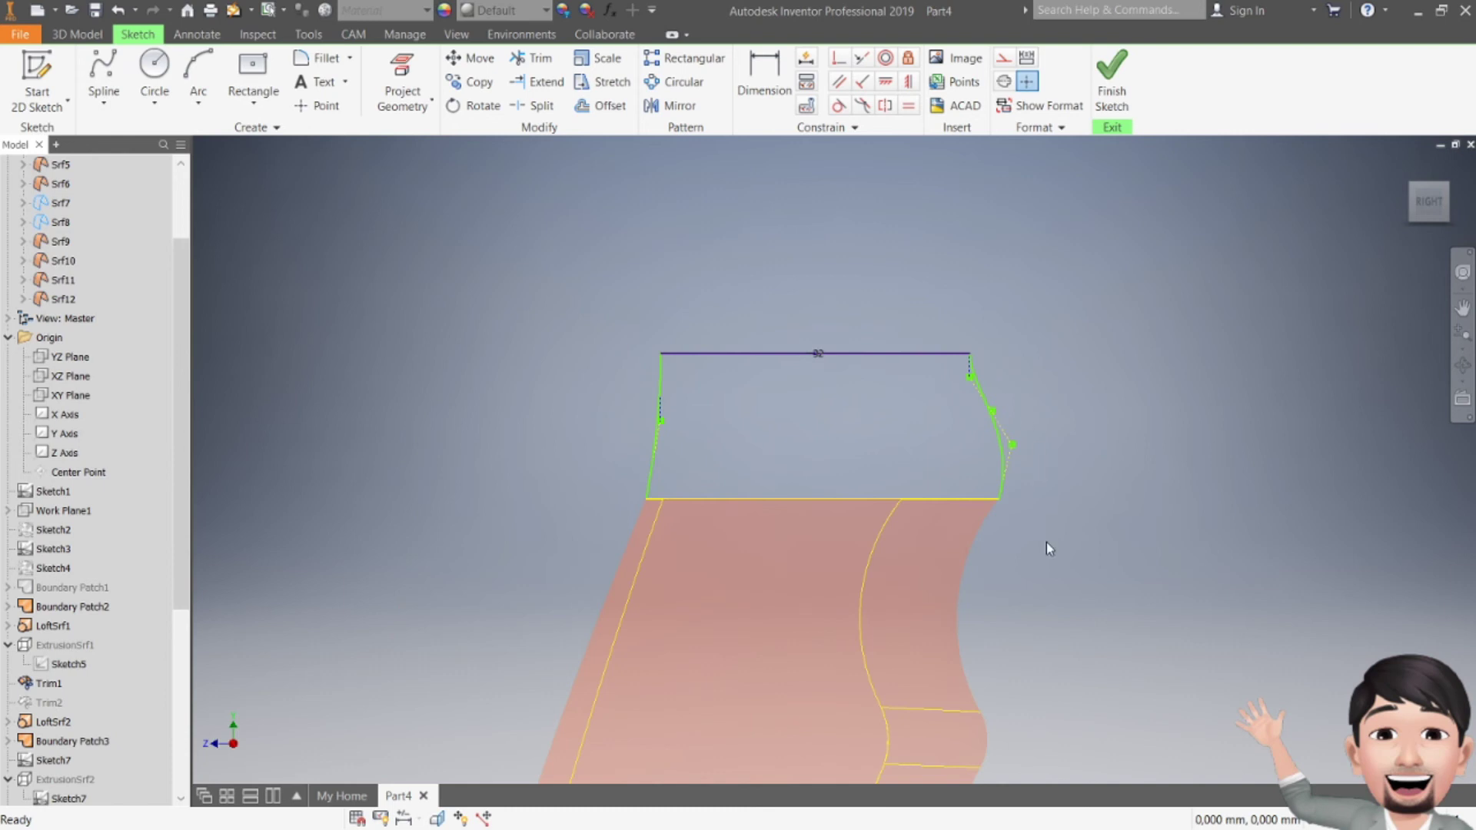
- Finish the spline sketch and close the 32 mm circle with a boundary patch
scroll(1045, 542, down, 2)
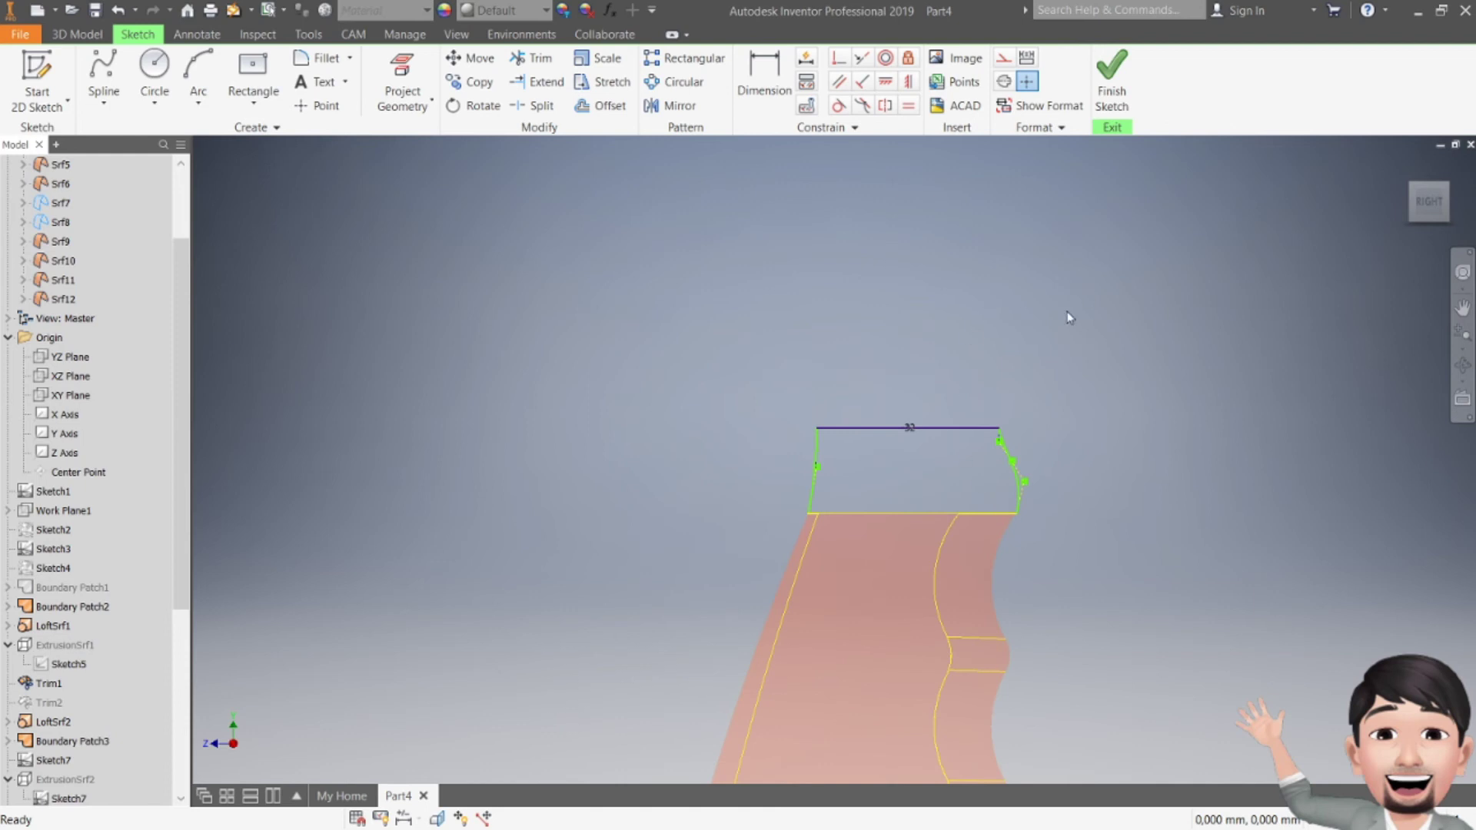
click(1105, 112)
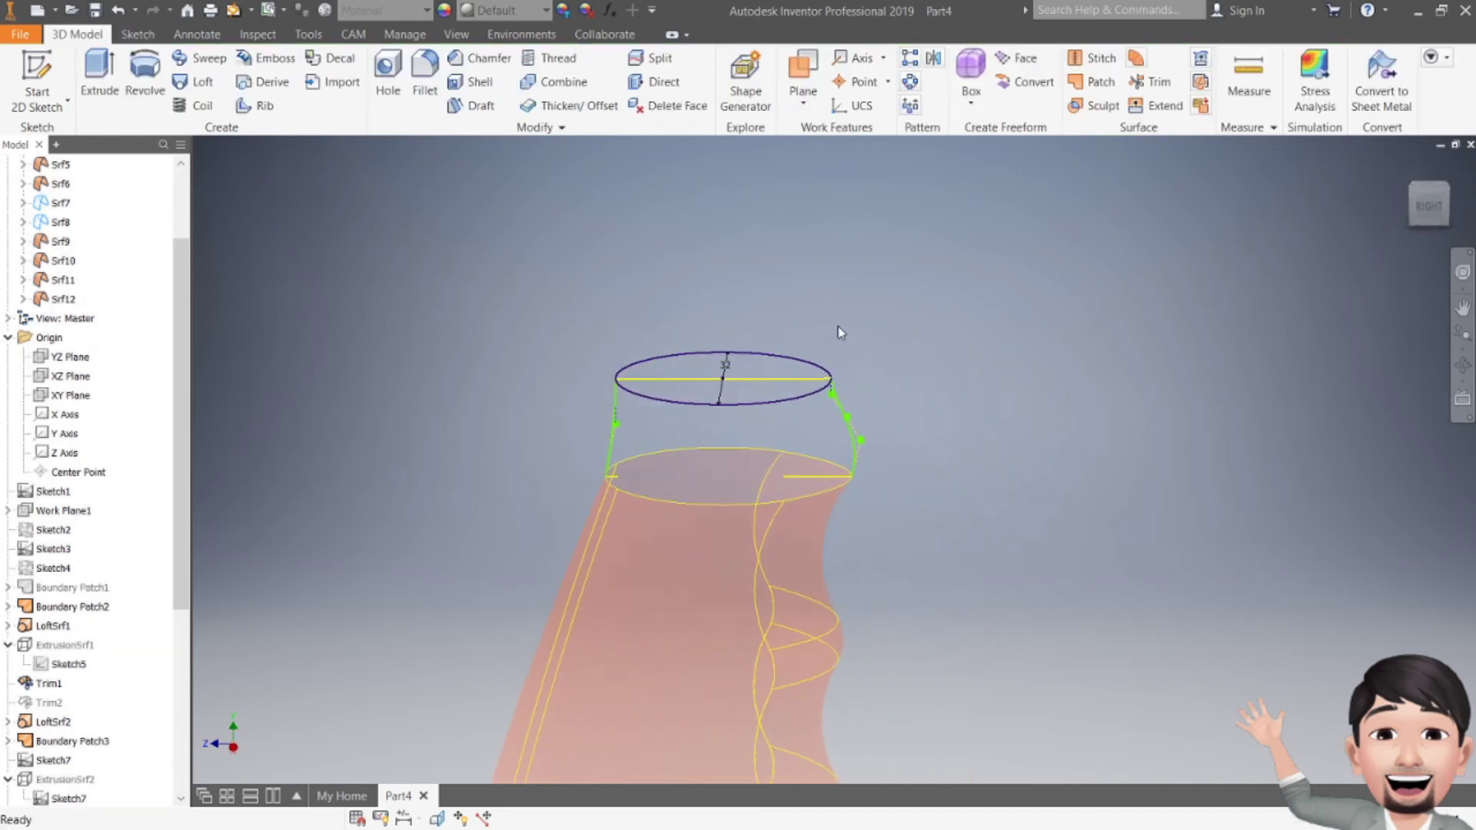
click(1096, 82)
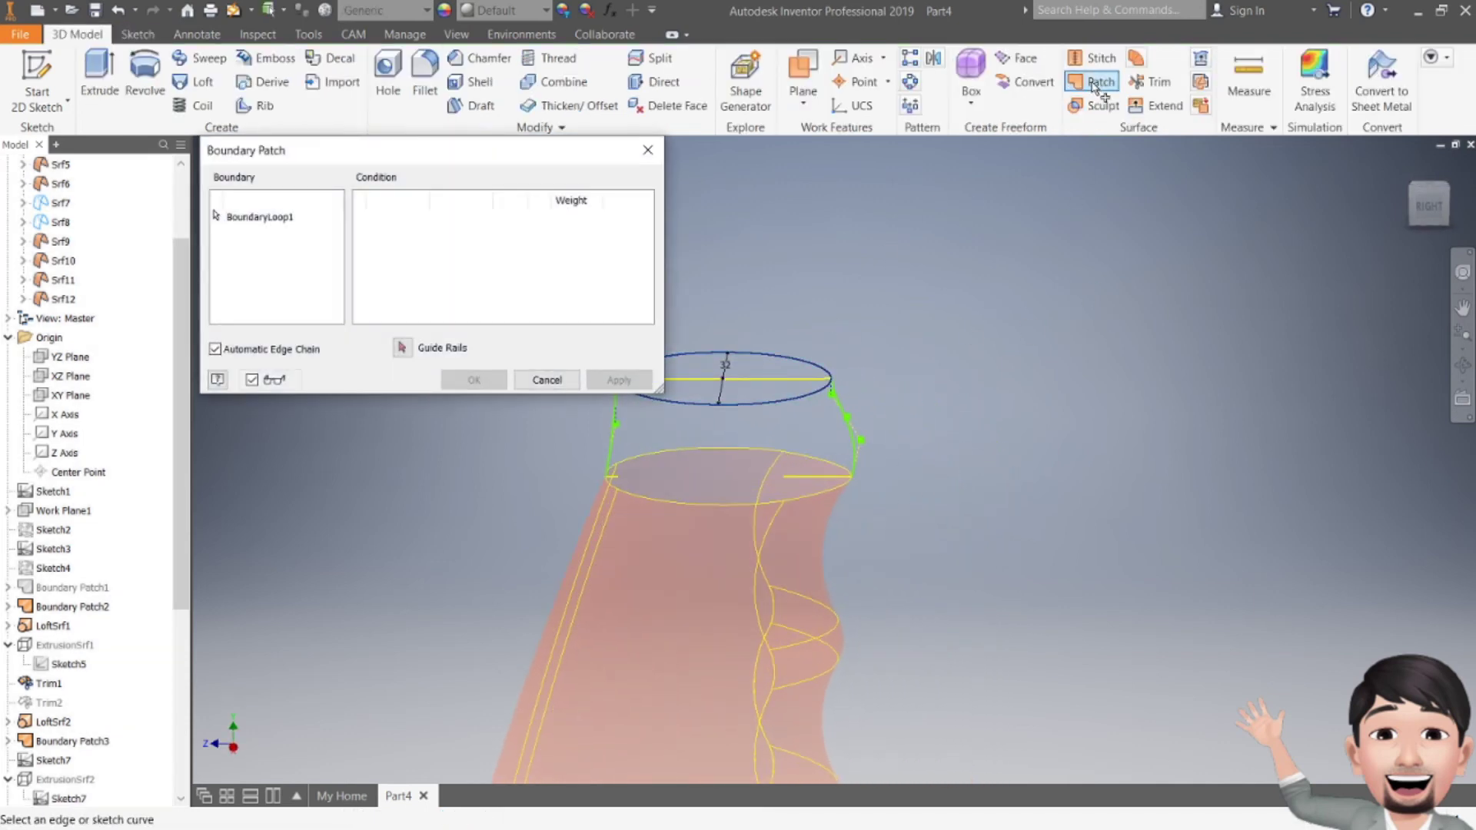
click(755, 400)
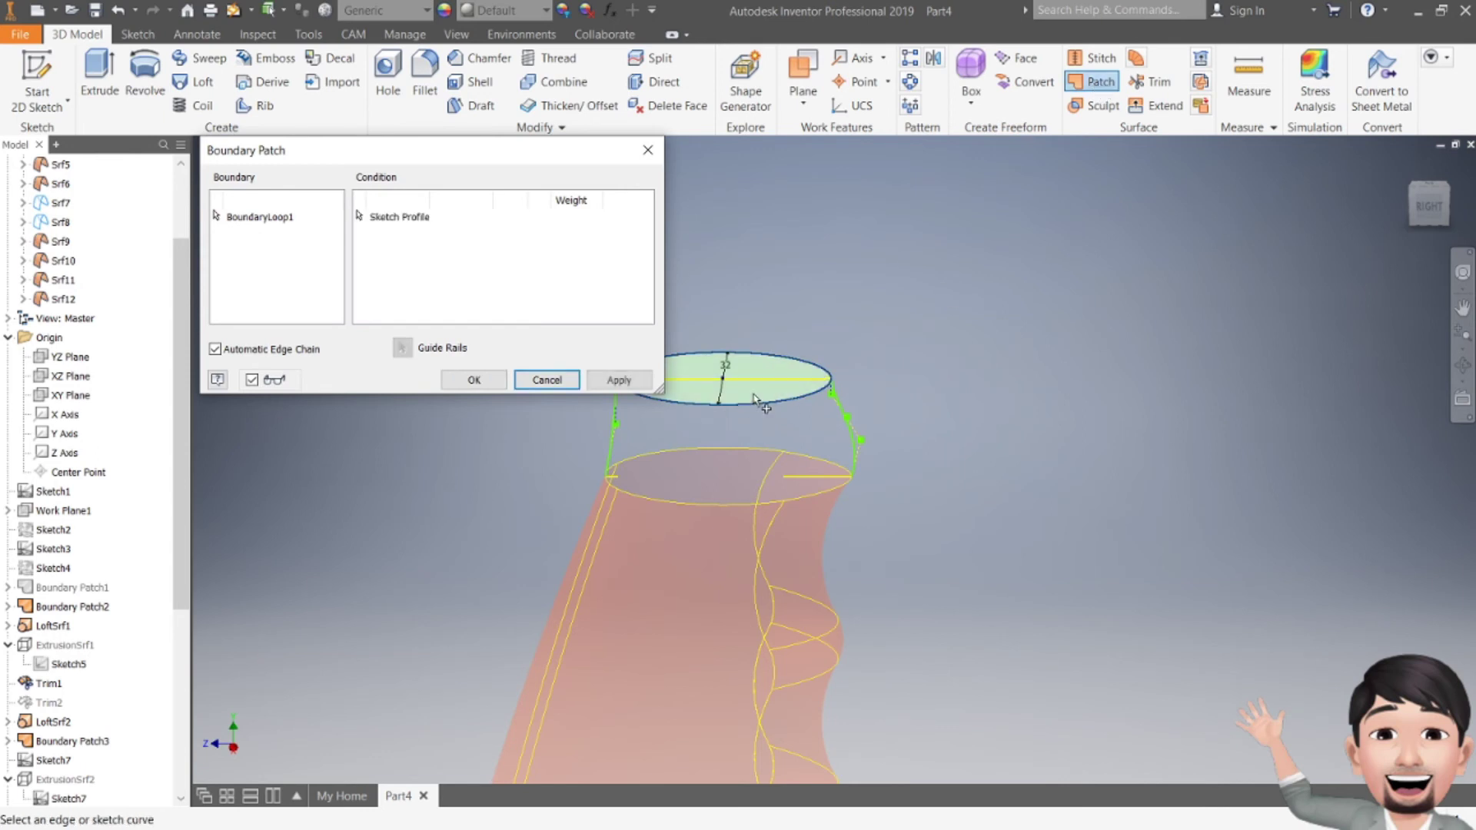
click(619, 380)
key(Escape)
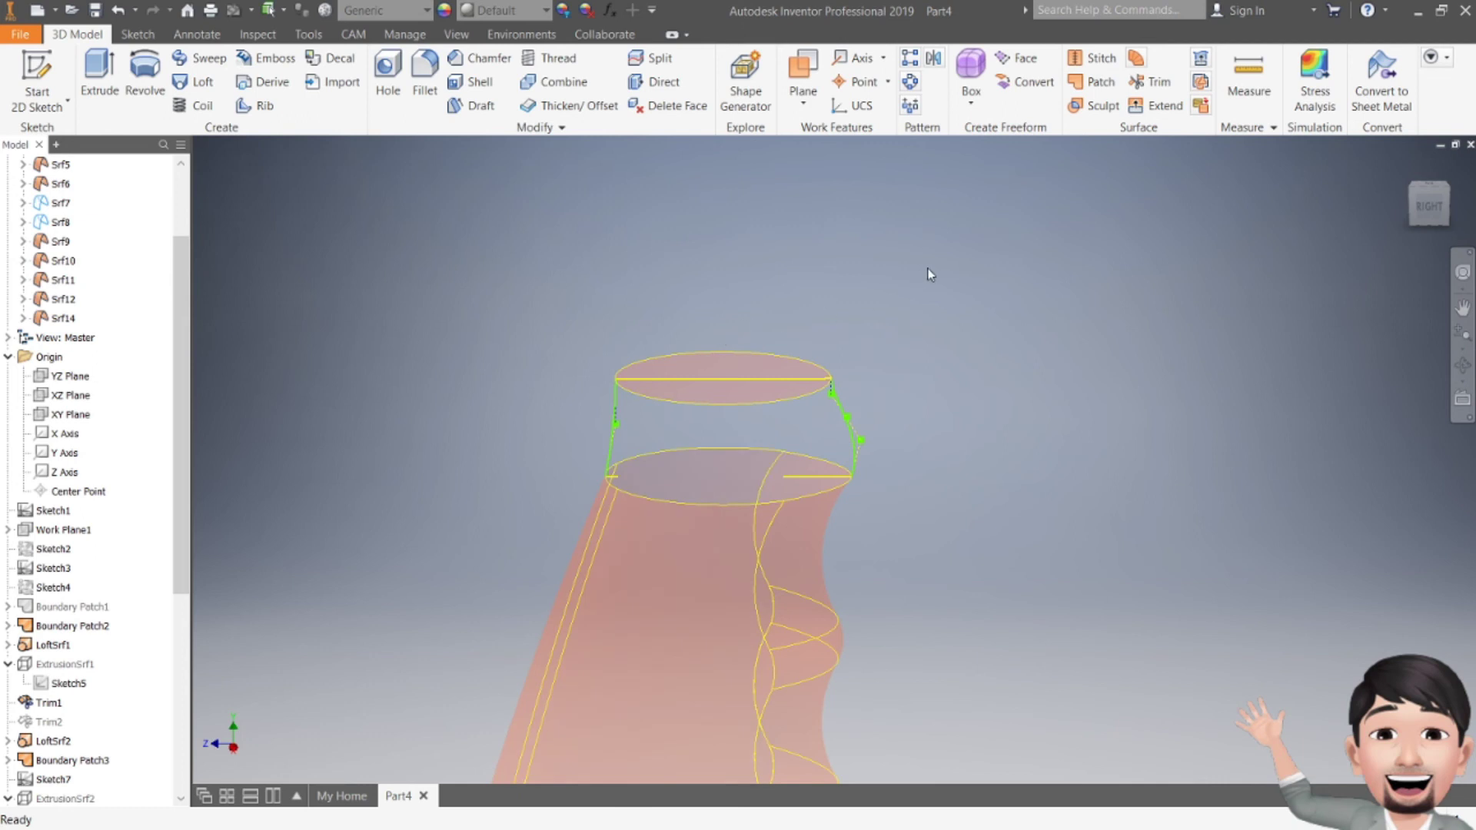
click(198, 82)
click(673, 360)
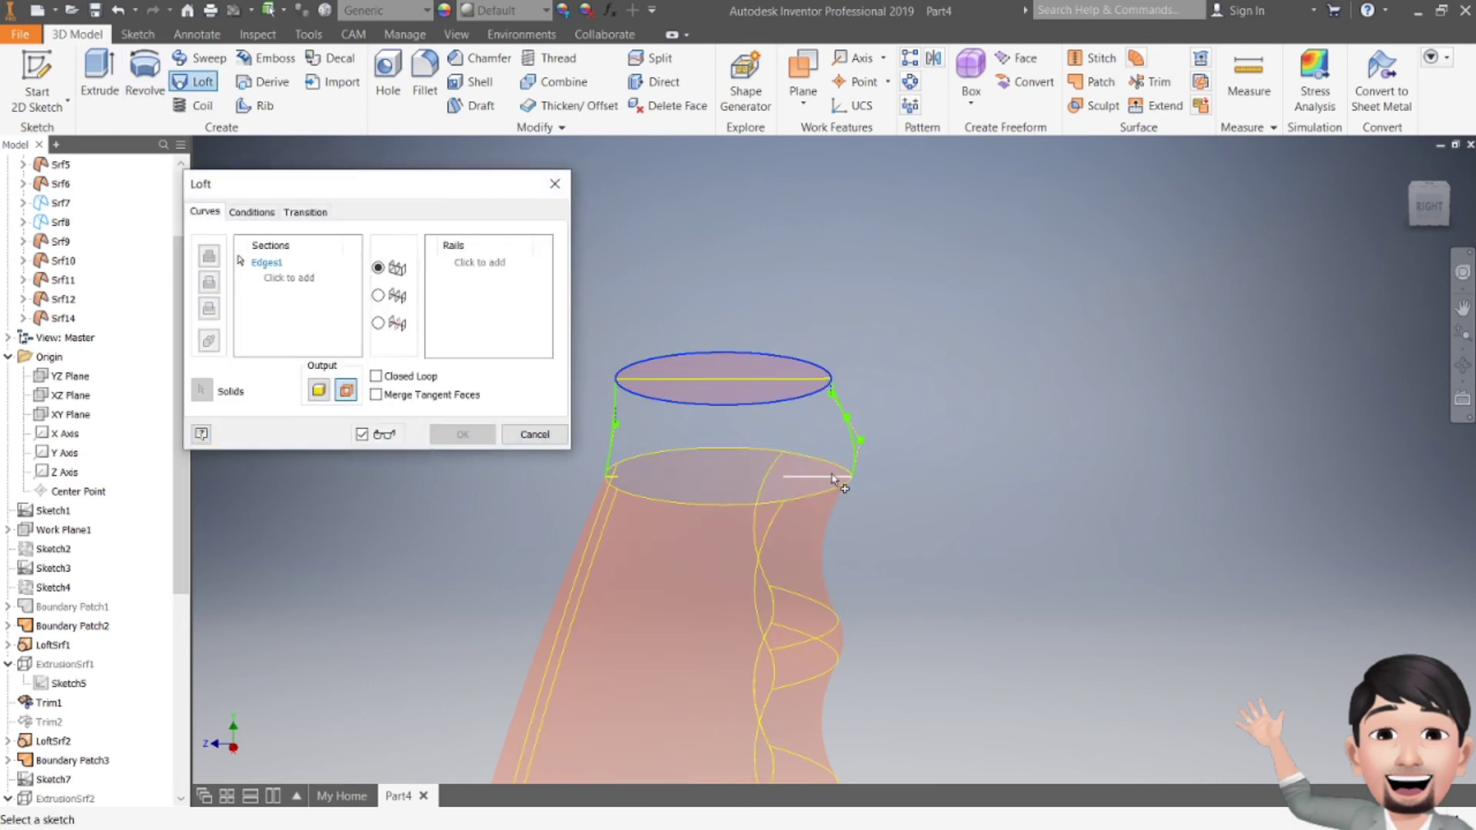
click(795, 458)
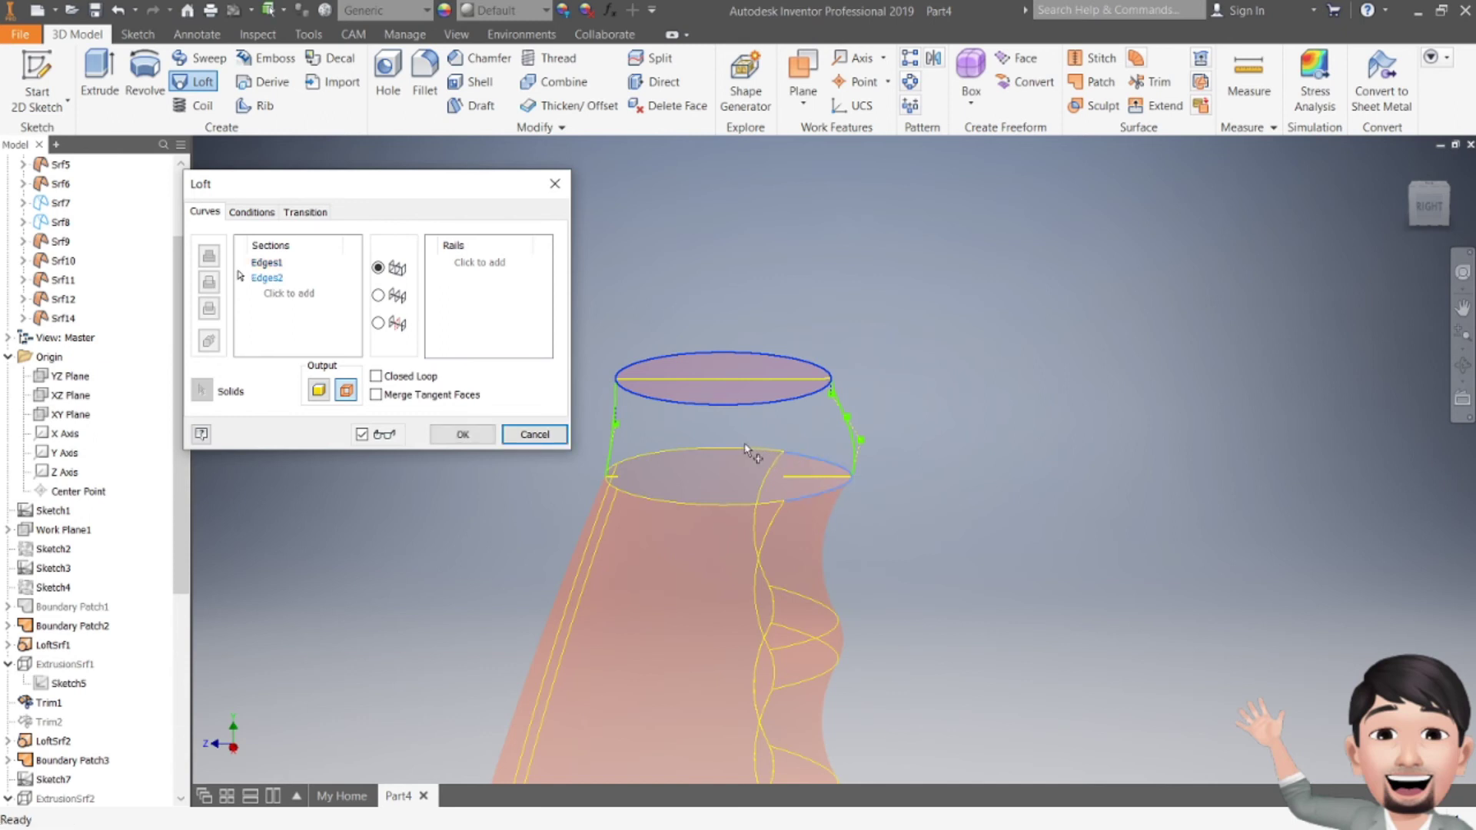
click(534, 434)
click(1092, 81)
mouse_move(835, 460)
shift+middle_down()
mouse_move(835, 504)
mouse_move(835, 446)
mouse_move(829, 492)
shift+middle_up()
- Create a 3D sketch that includes the edges around the bottle body's neck opening, and finish it
click(39, 104)
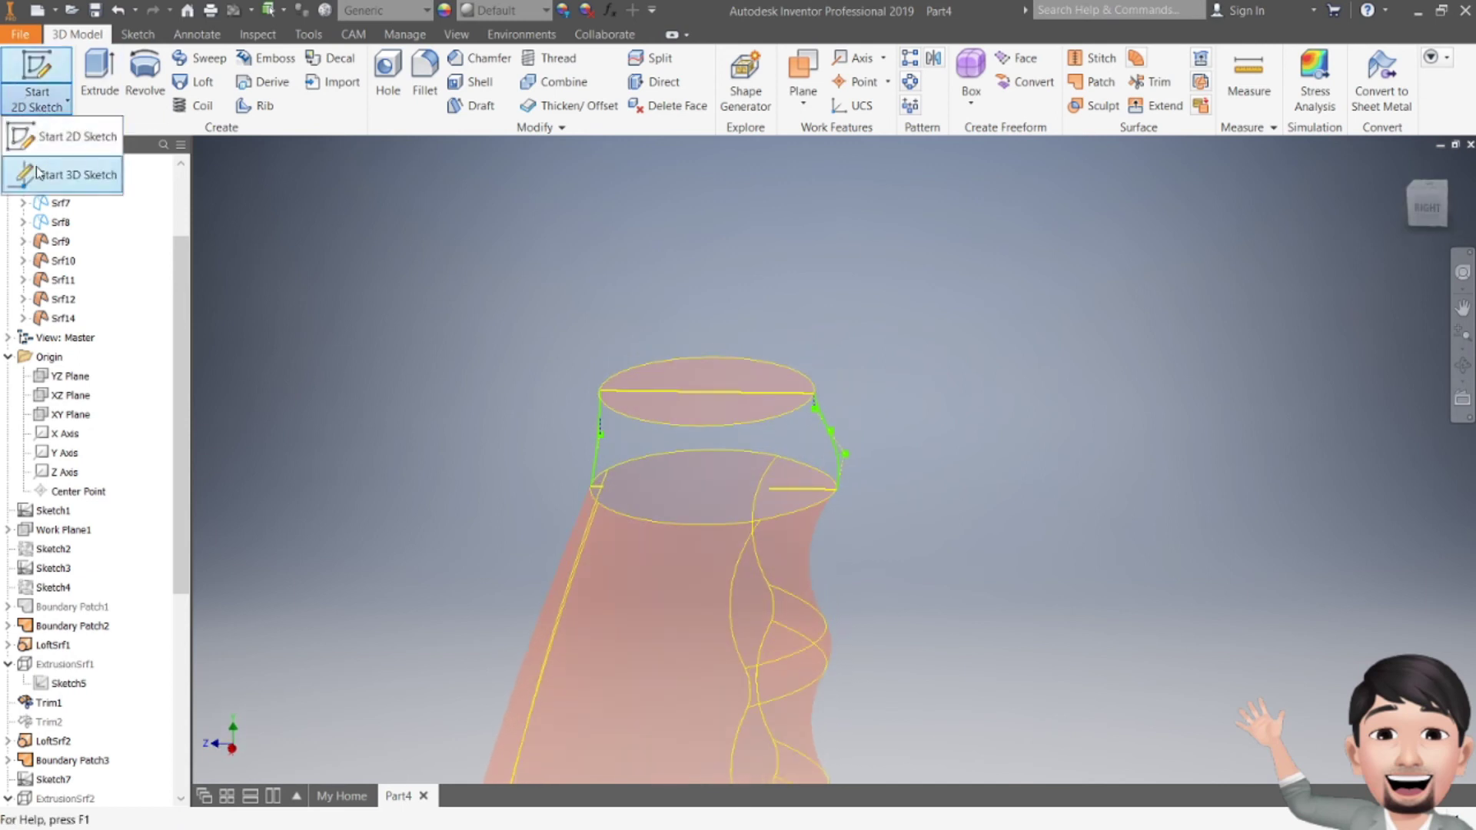
click(37, 169)
click(548, 80)
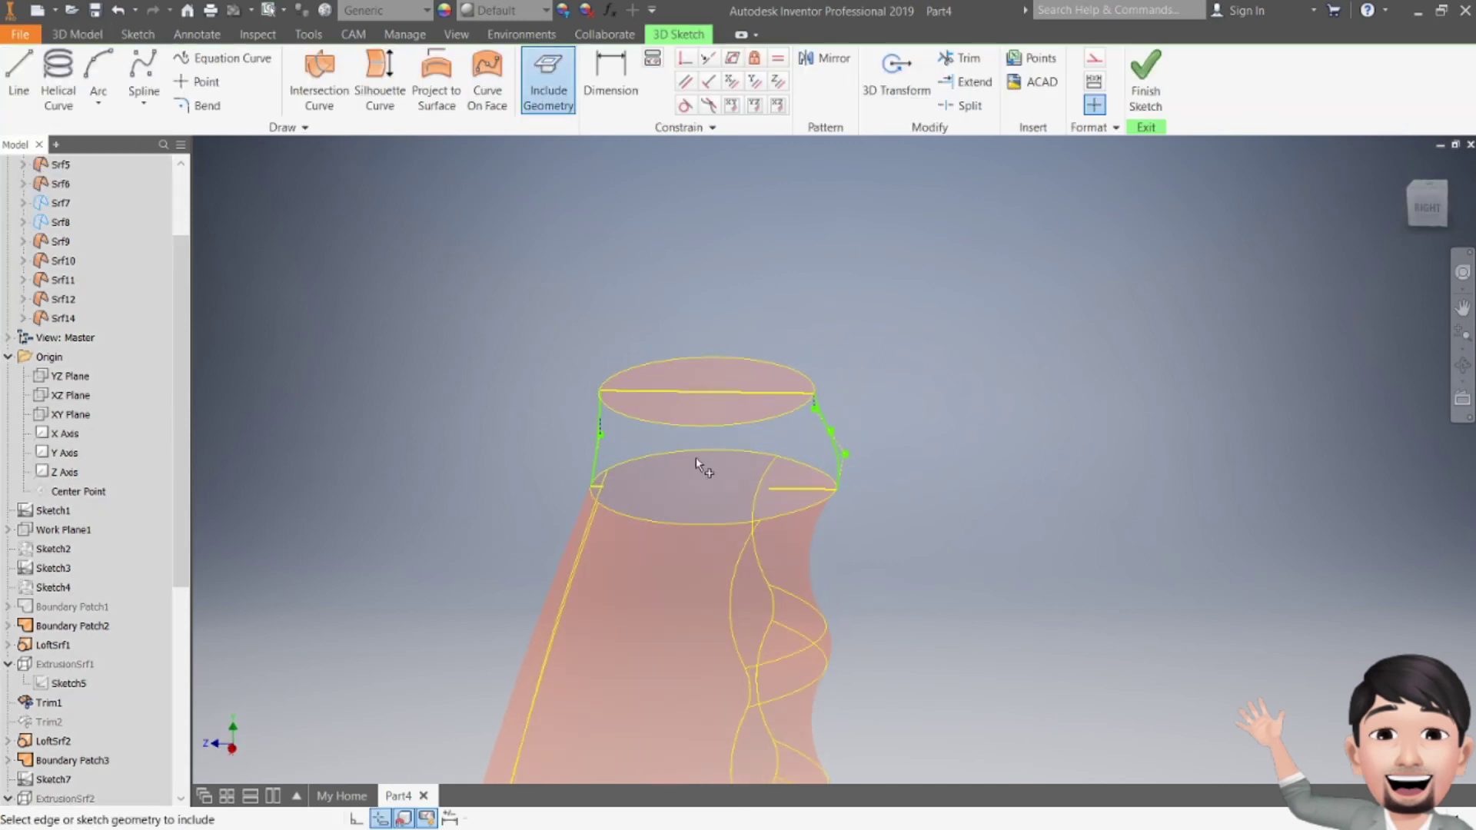
click(703, 451)
click(802, 465)
click(678, 524)
scroll(596, 482, up, 5)
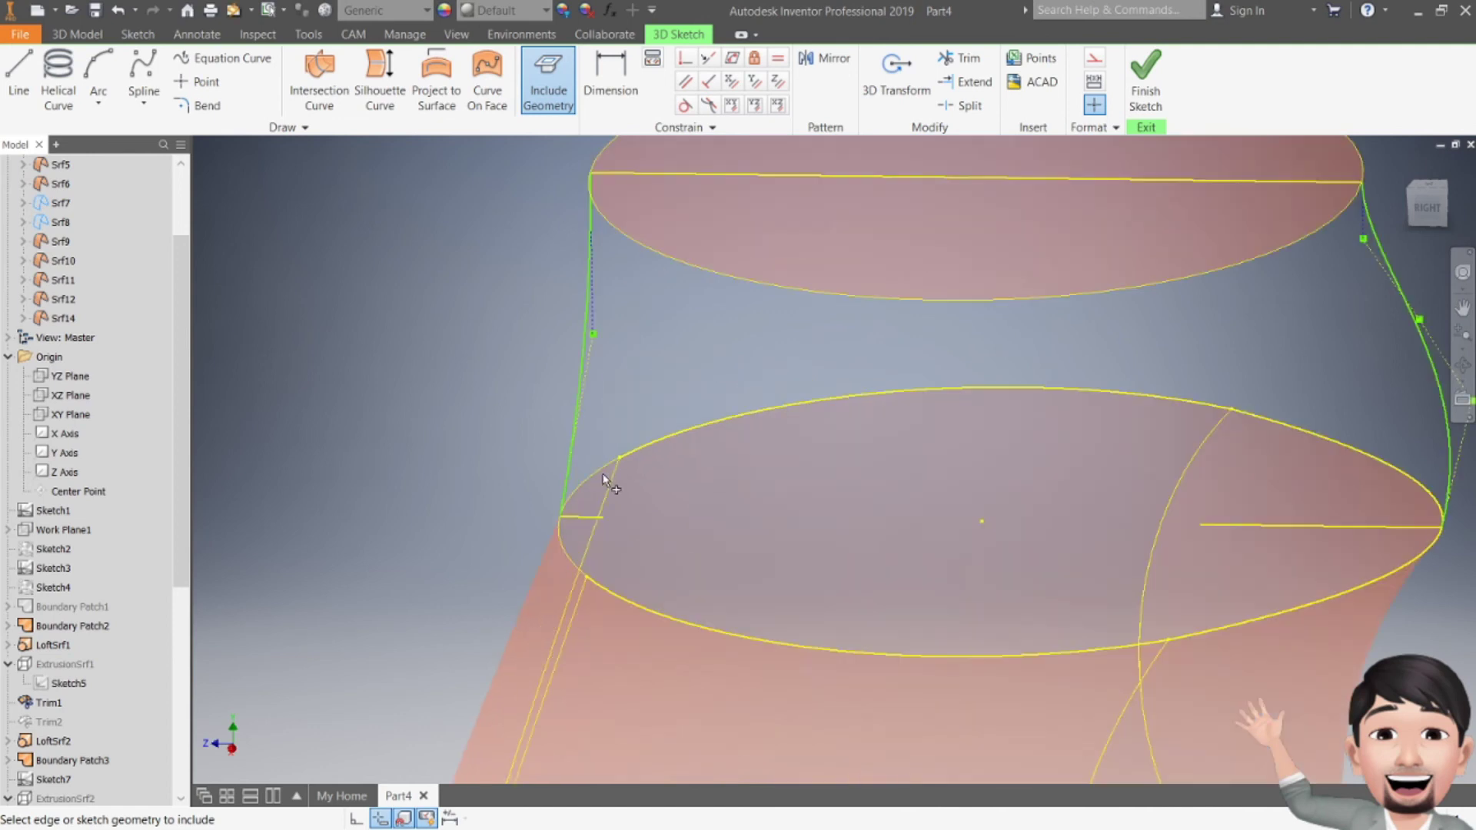
scroll(597, 470, down, 5)
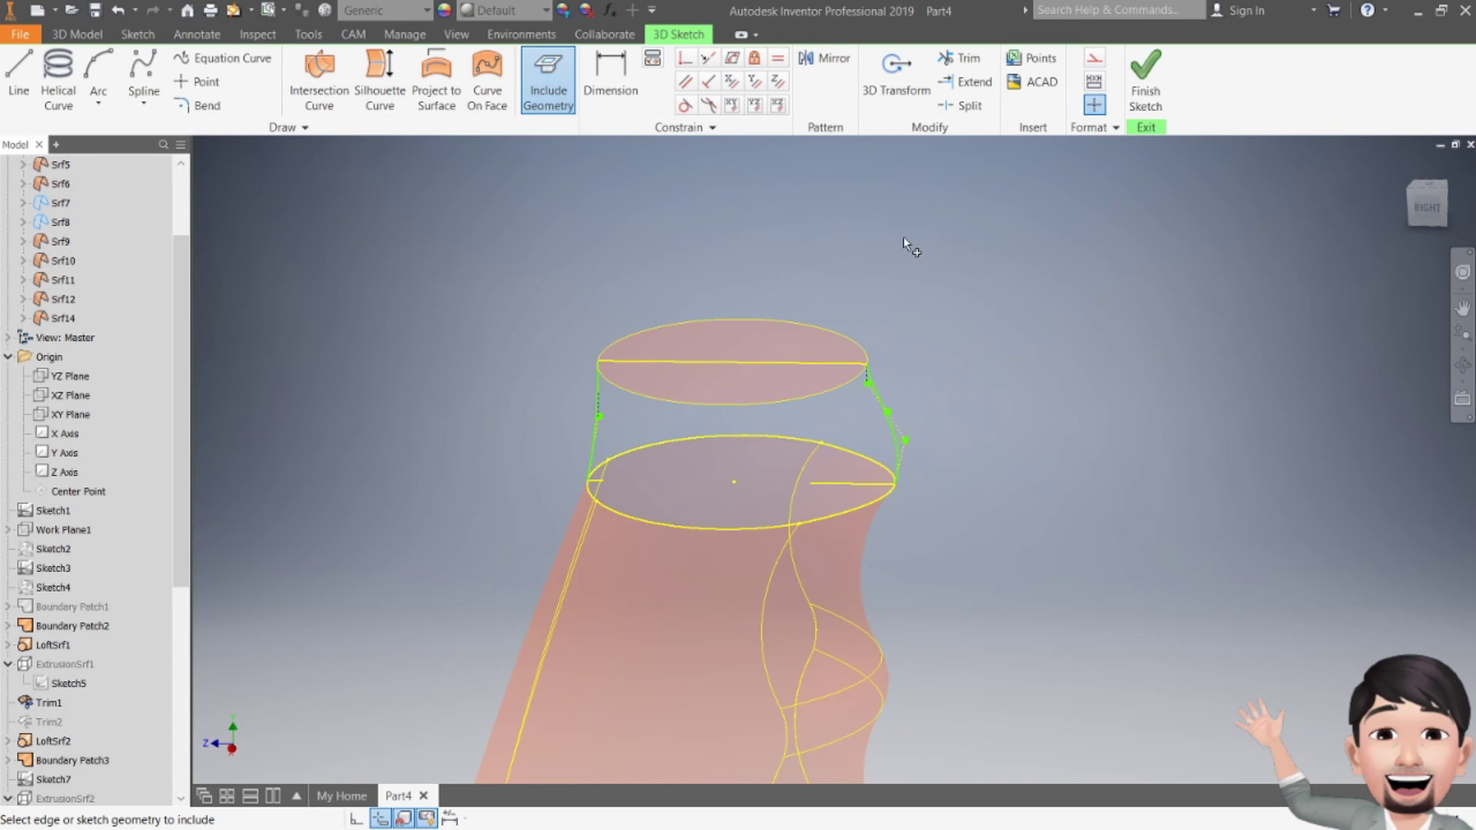
click(1146, 77)
click(1092, 82)
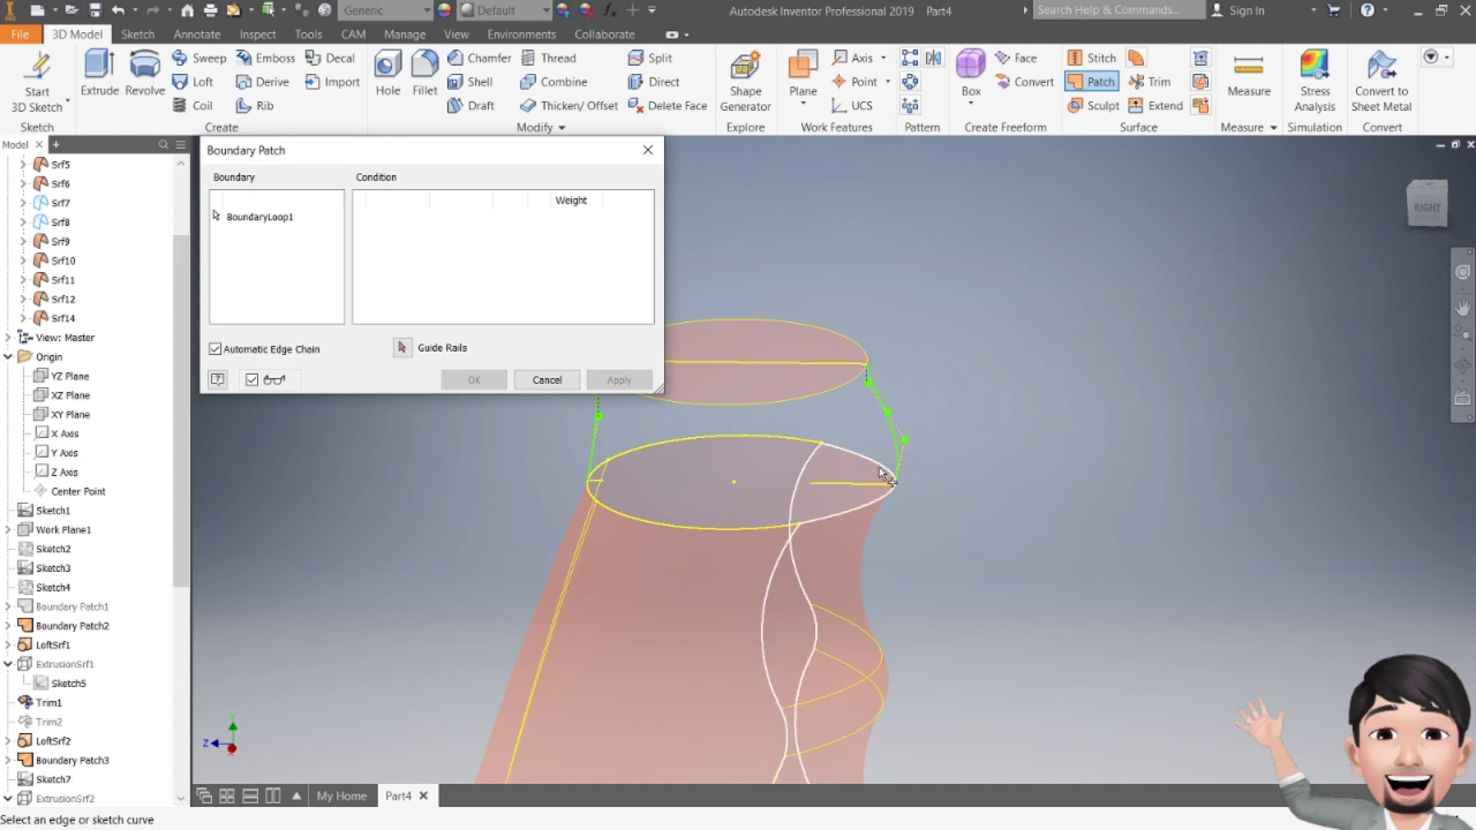
click(796, 527)
click(548, 380)
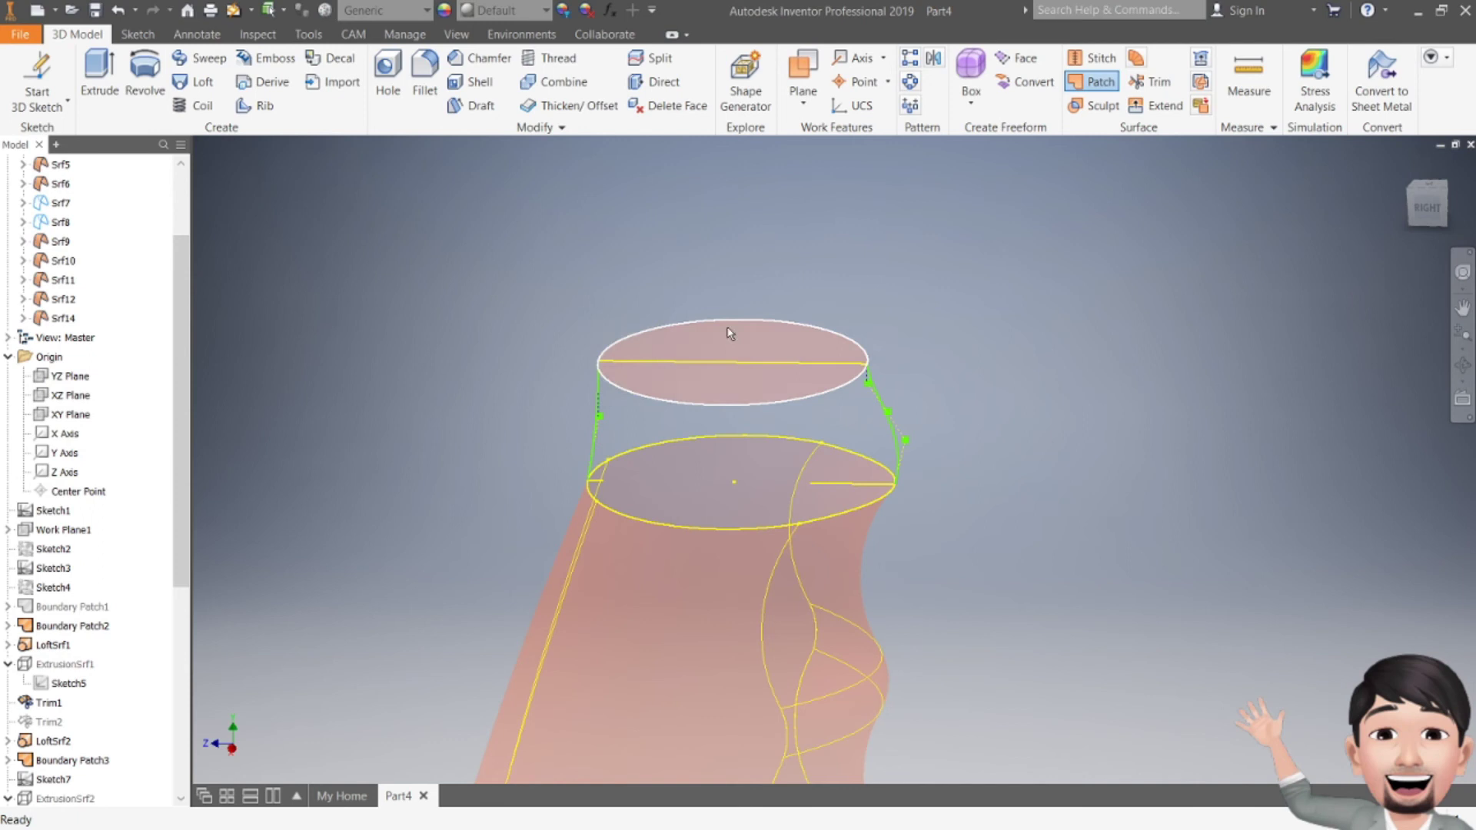
- Create a boundary patch over the body's neck opening from the included 3D sketch loop
click(1104, 84)
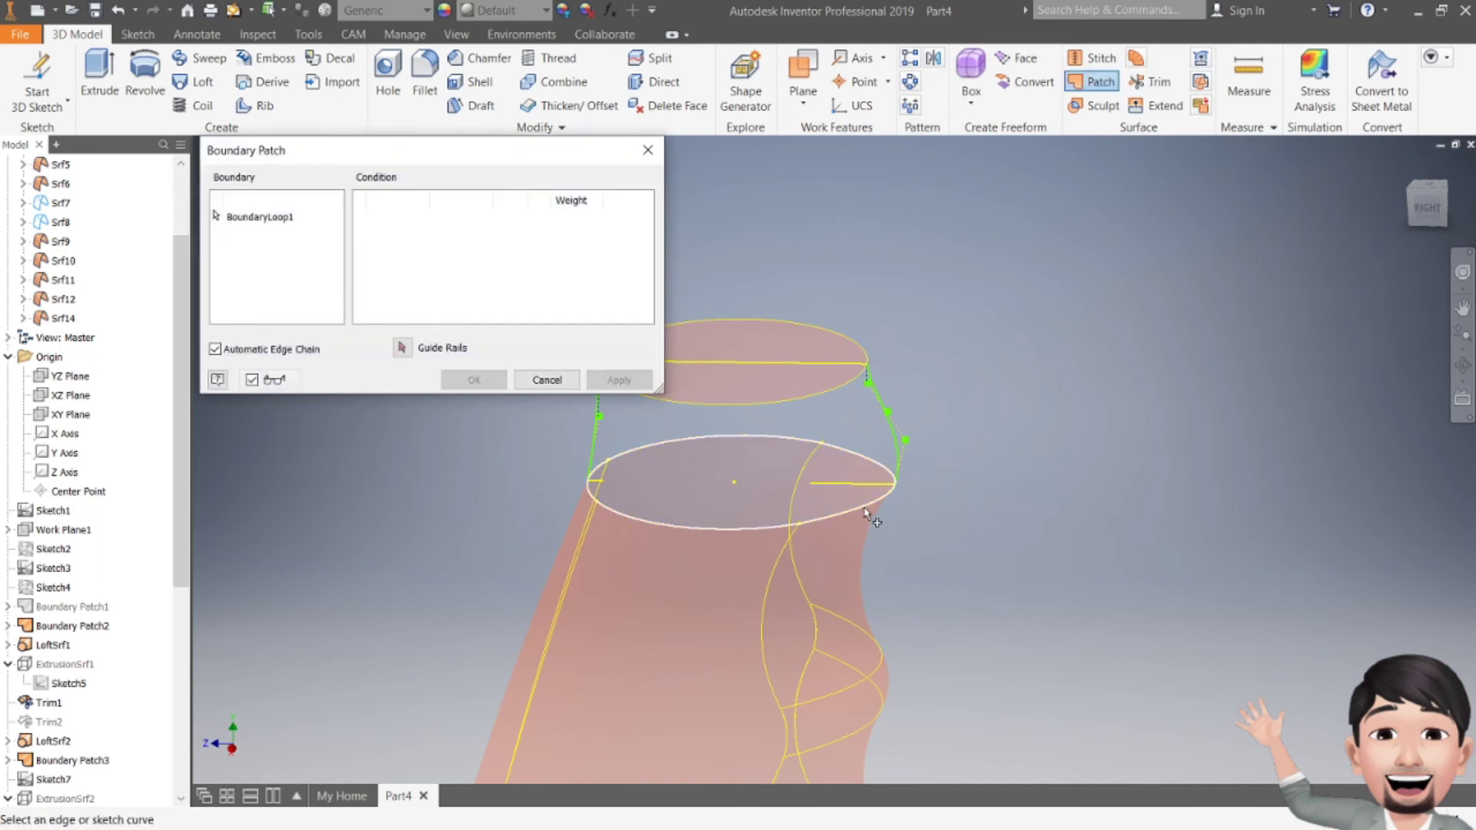
click(865, 507)
click(619, 380)
click(202, 81)
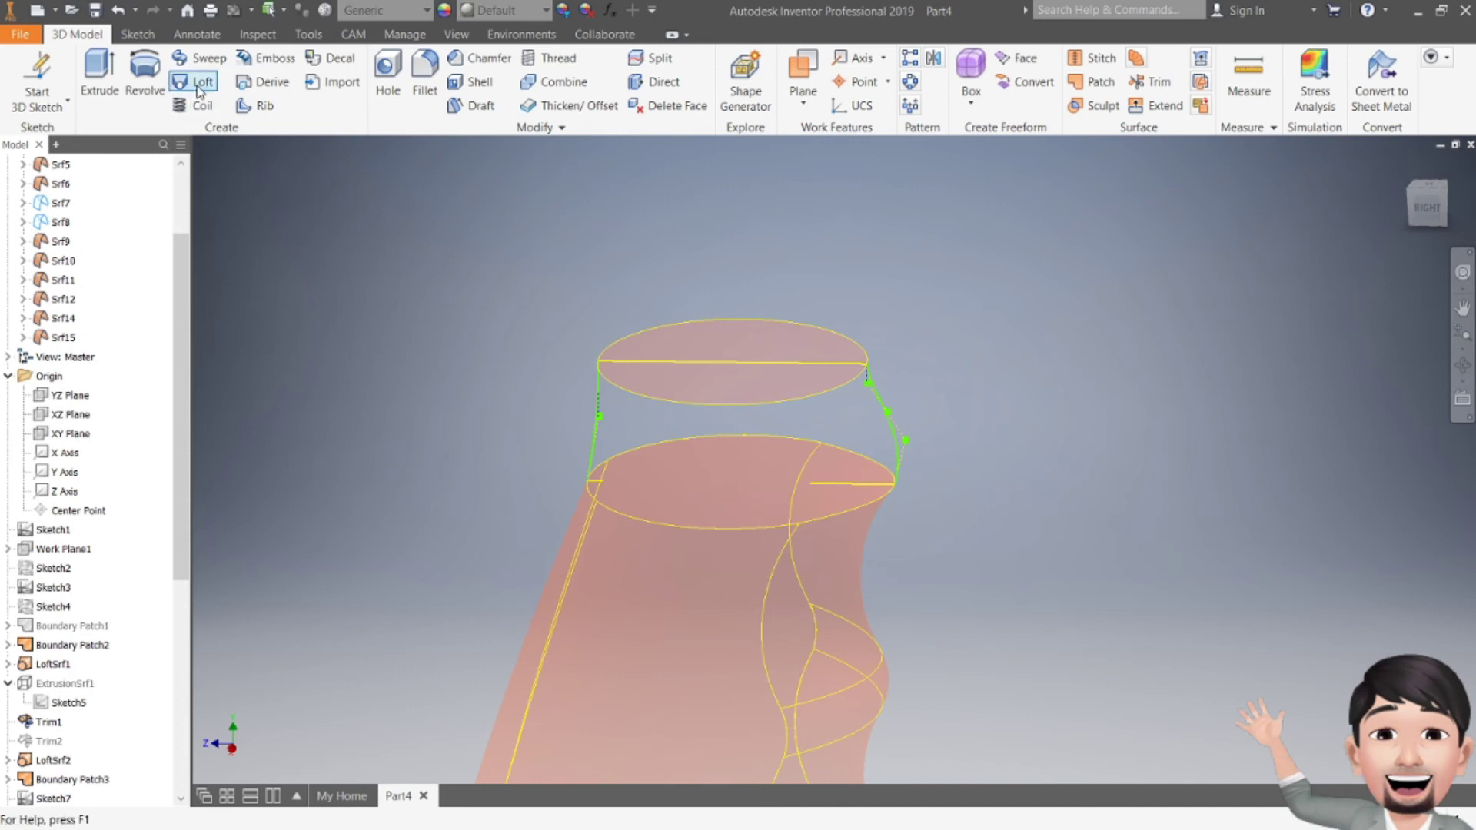
click(769, 405)
click(708, 499)
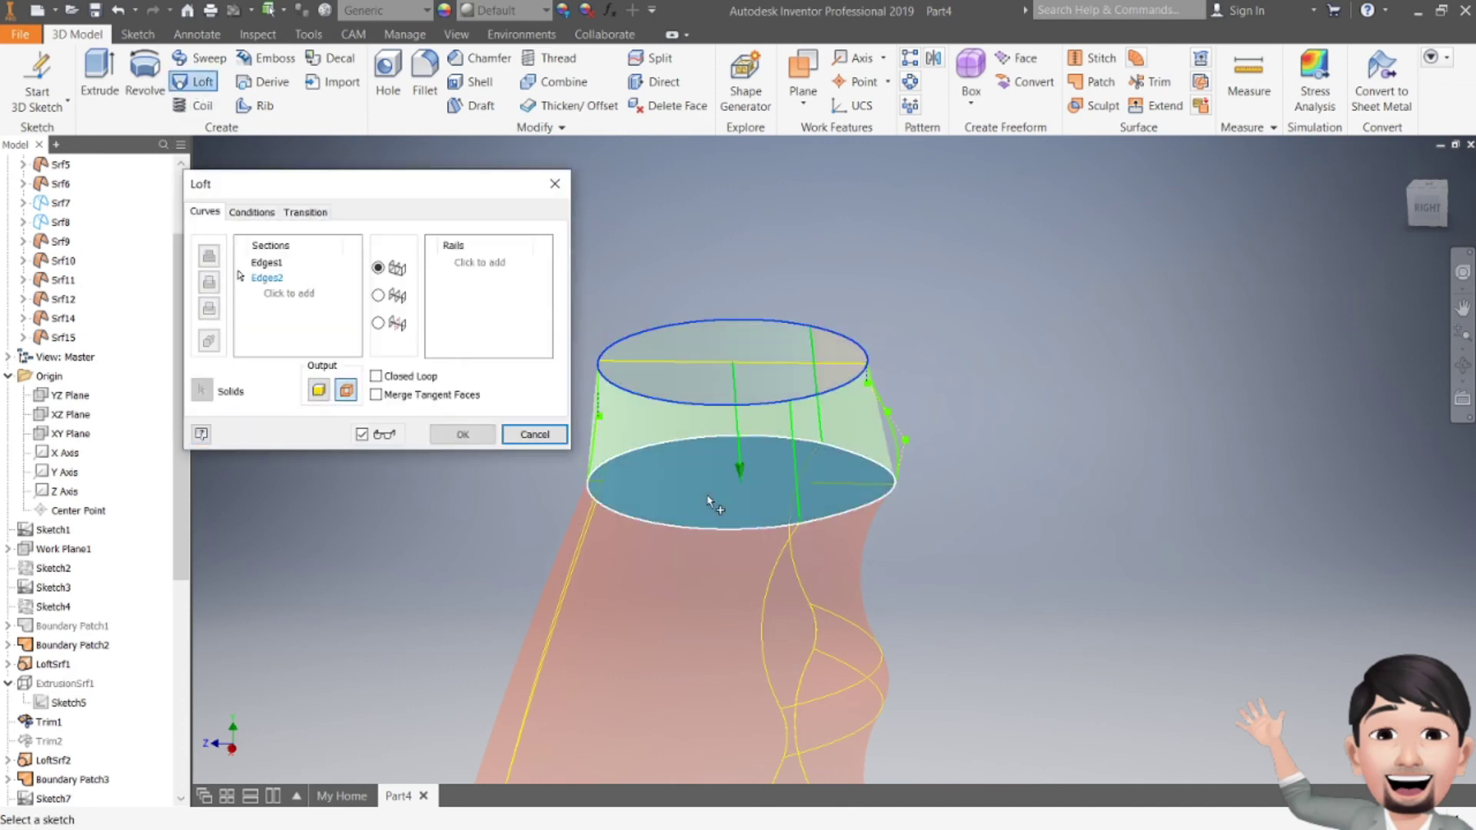
click(482, 264)
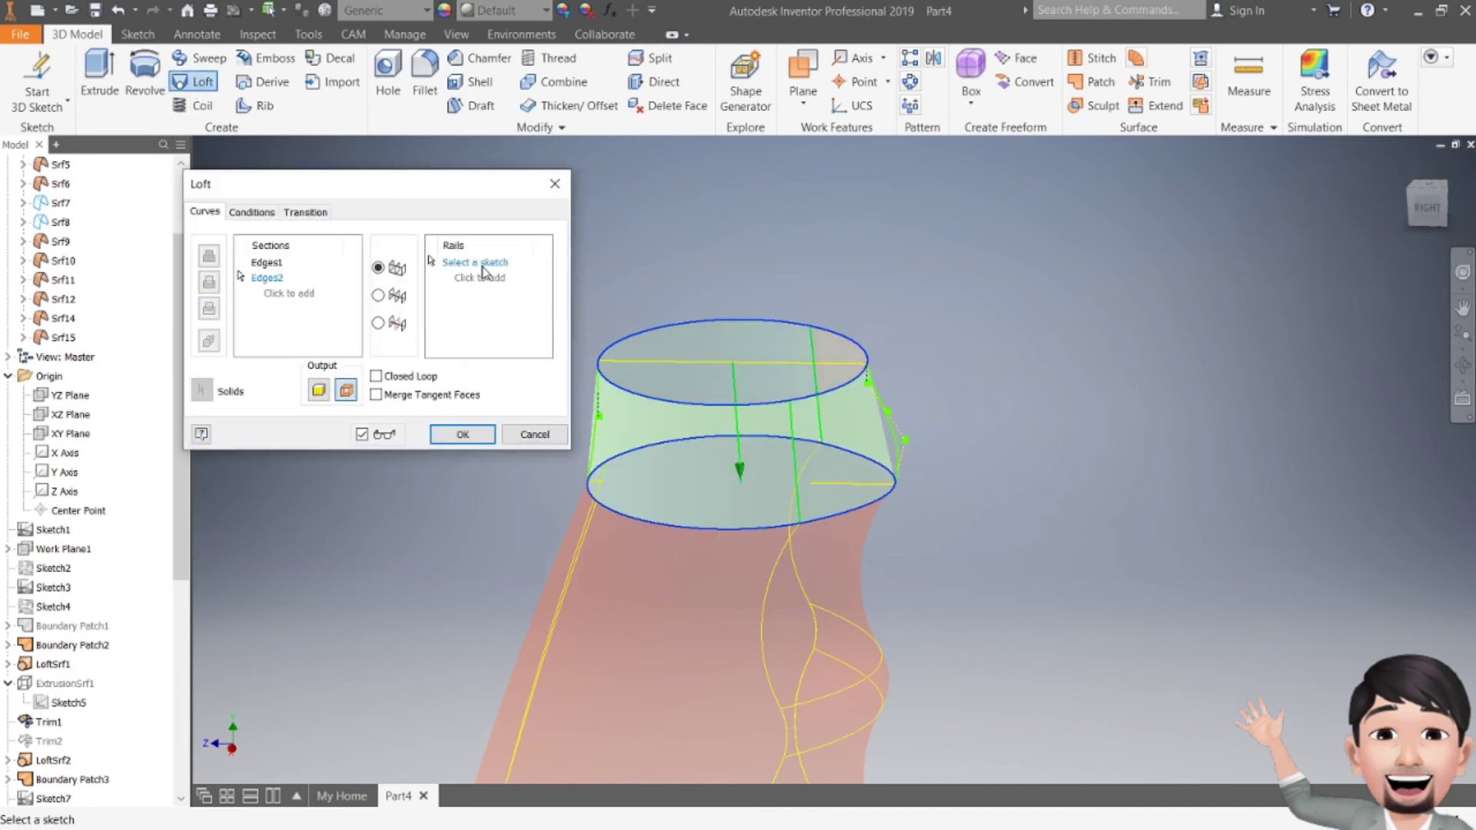
click(594, 437)
click(892, 433)
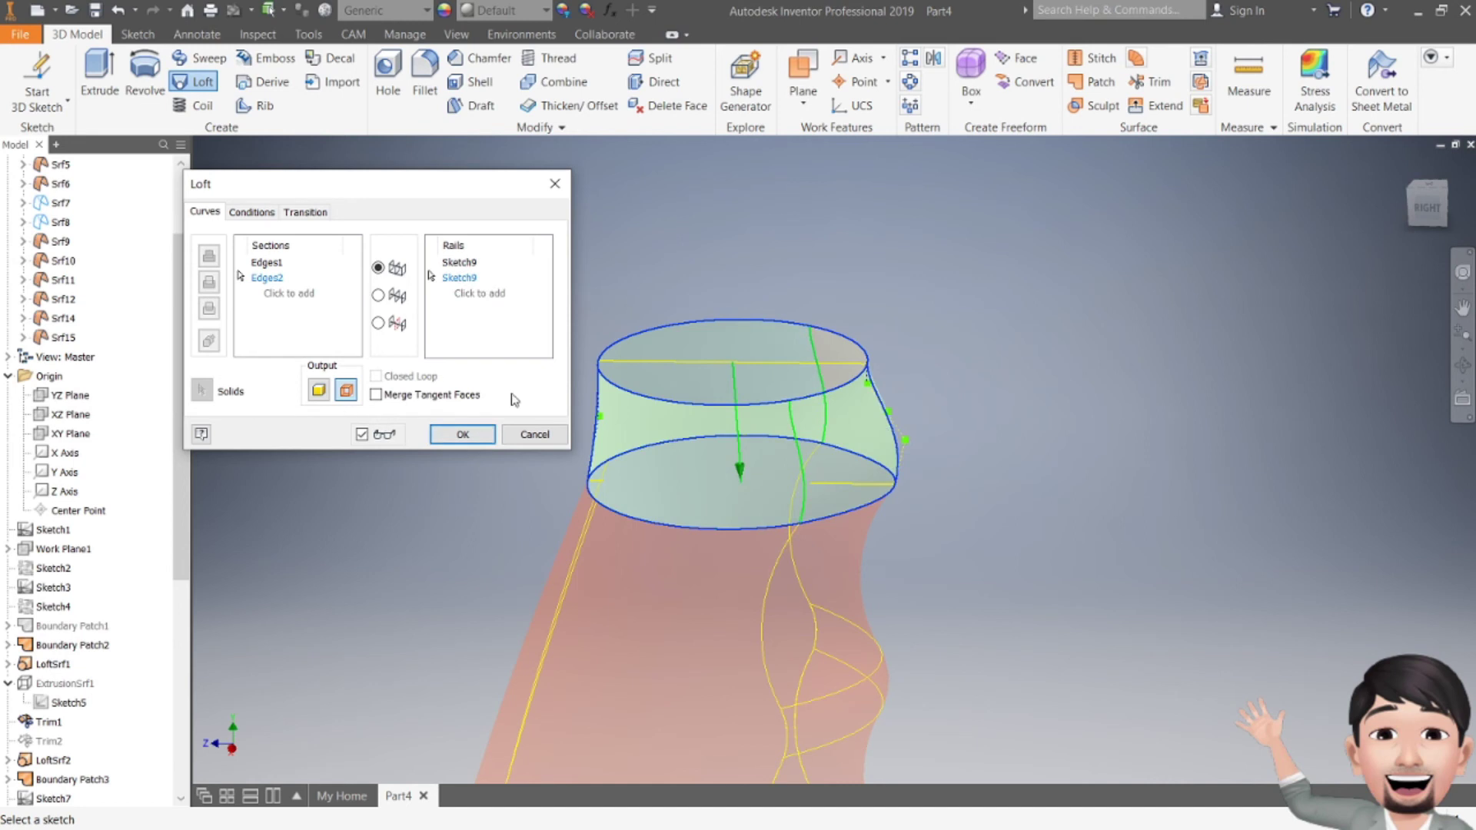
click(320, 391)
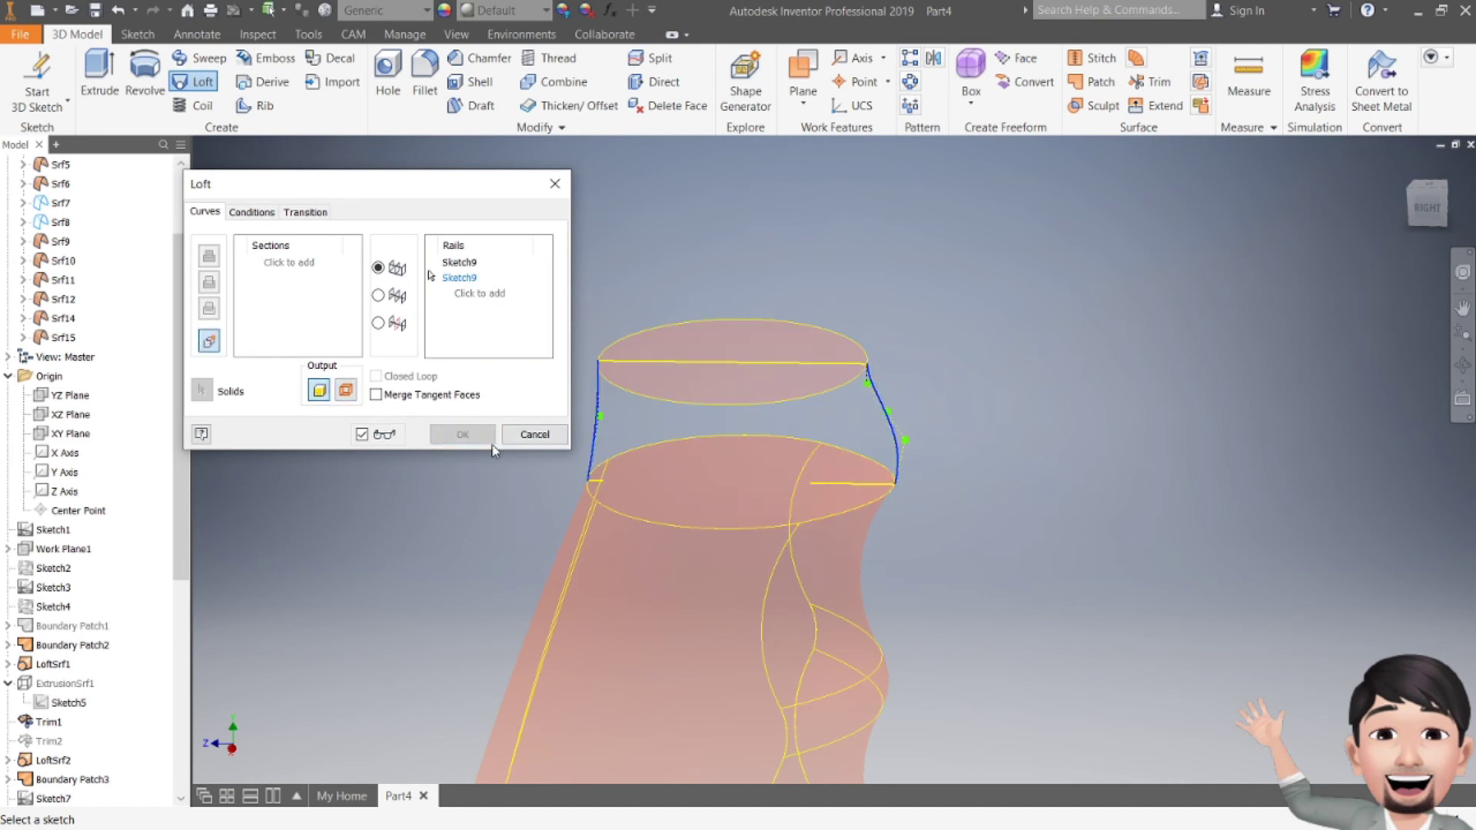
click(306, 265)
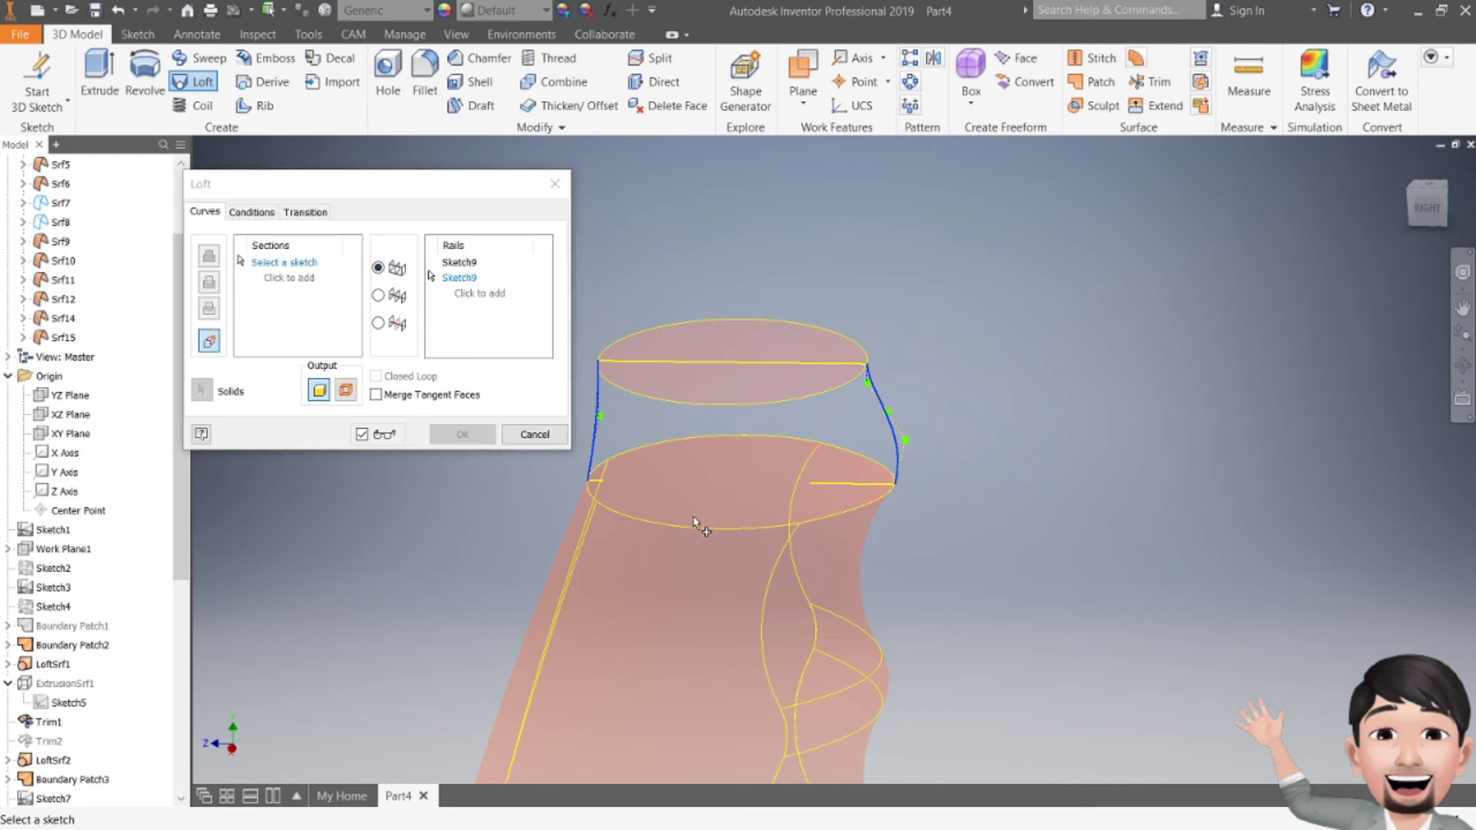
click(514, 433)
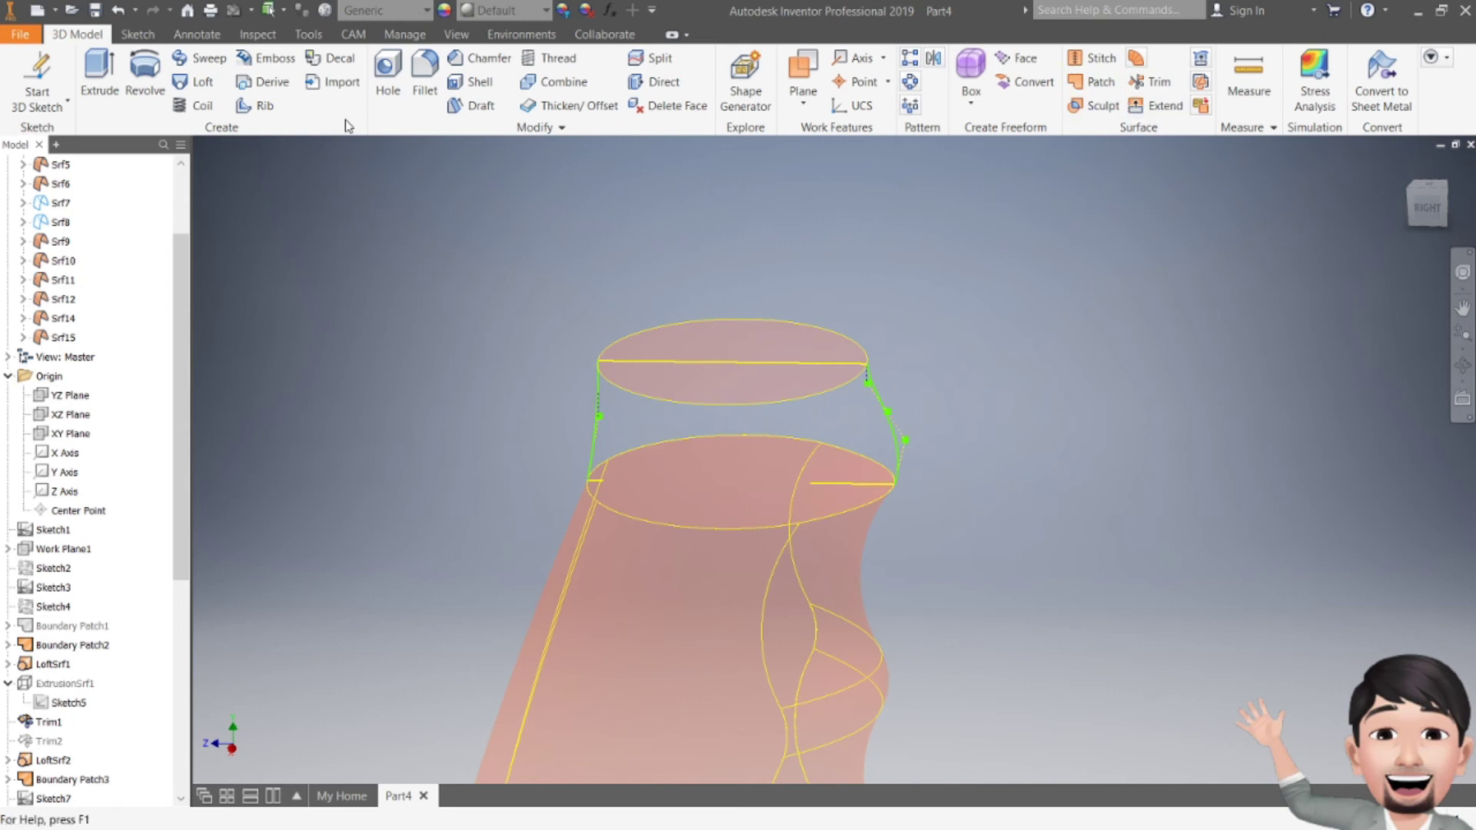
- Loft a surface from the 32 mm circle patch's edge to the neck opening patch's edge, using both side splines as rails
click(197, 81)
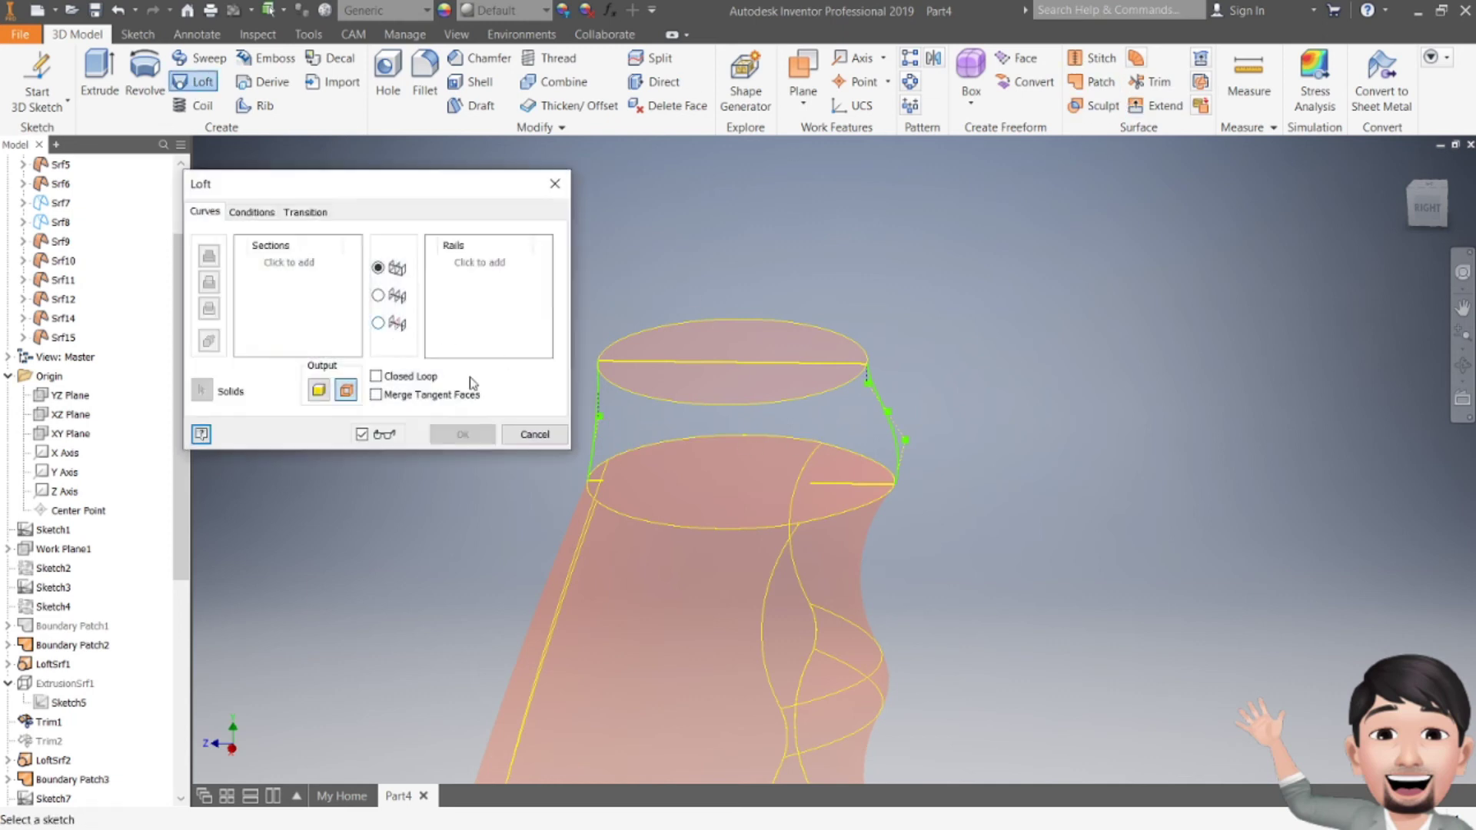
click(669, 402)
click(681, 467)
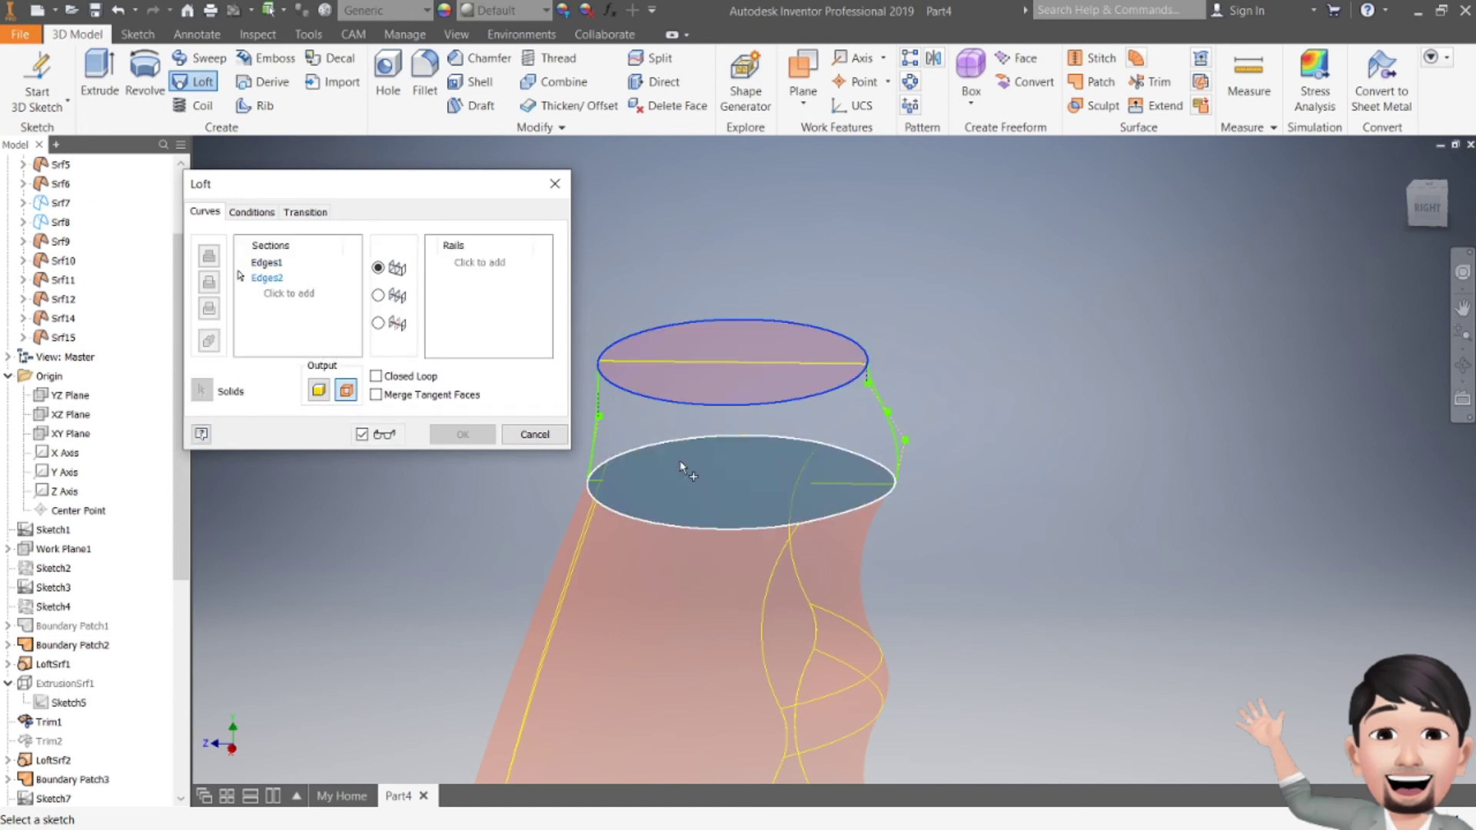
click(493, 263)
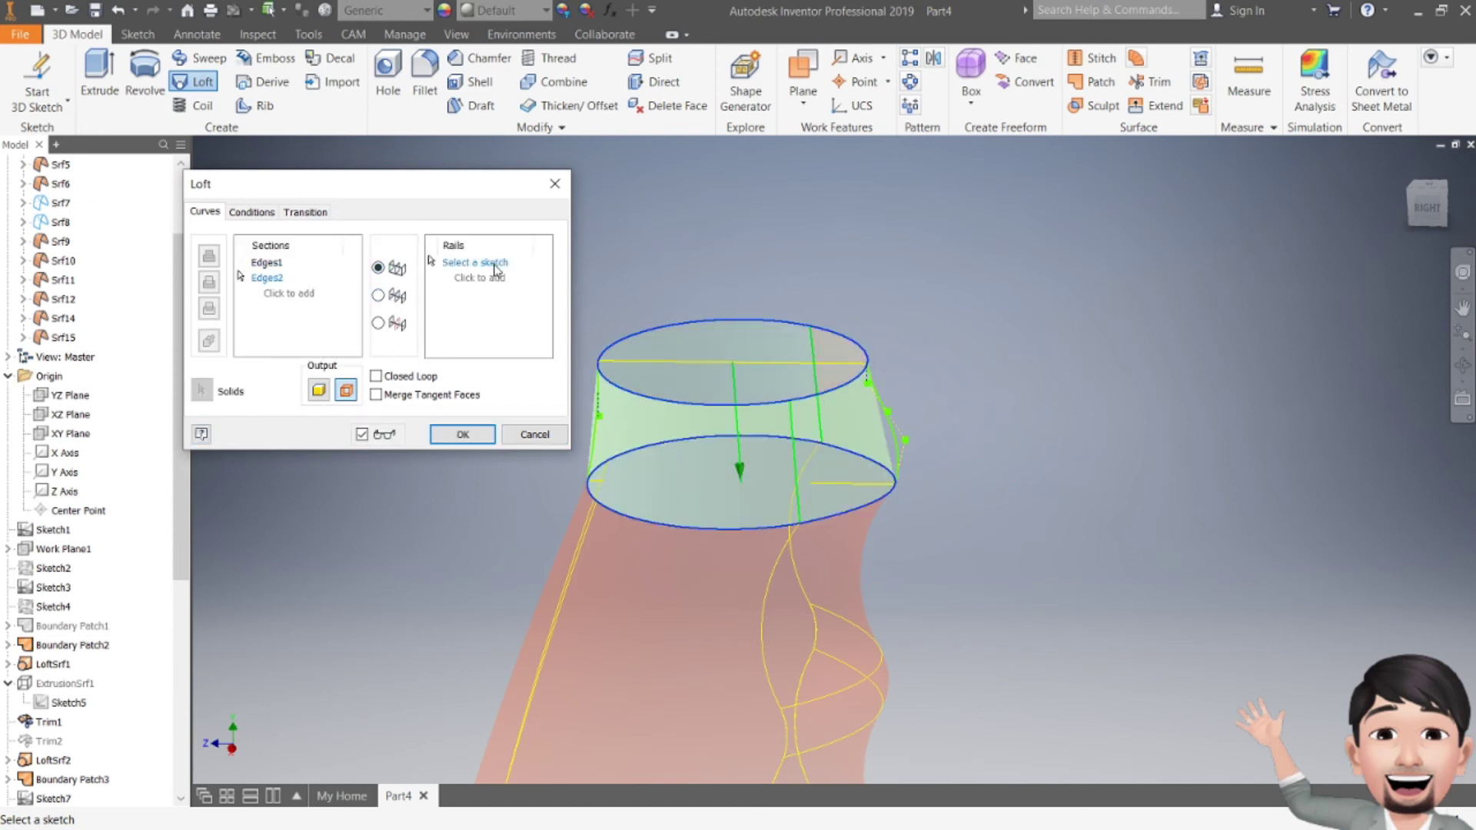
click(599, 429)
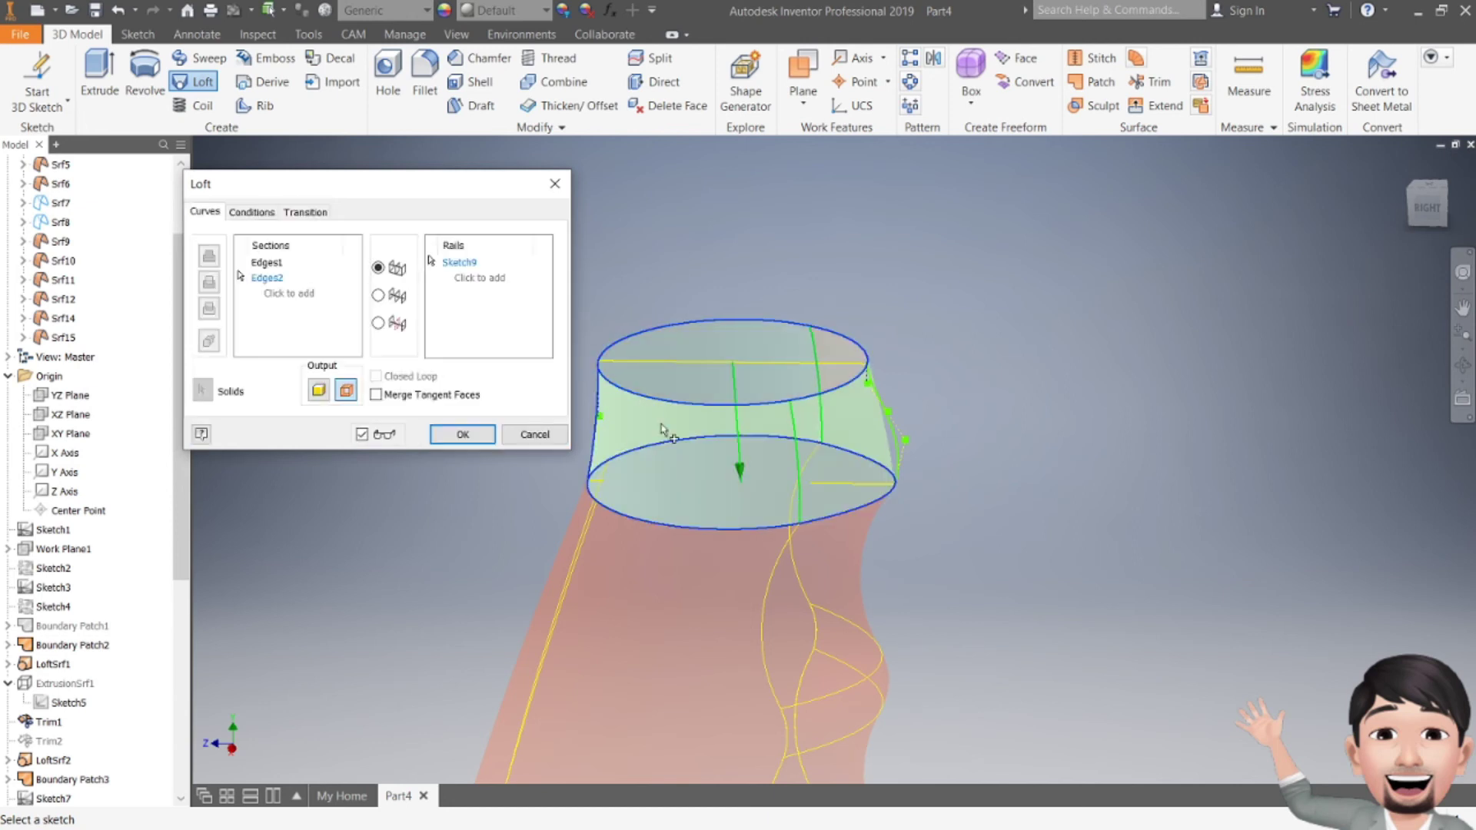
click(894, 442)
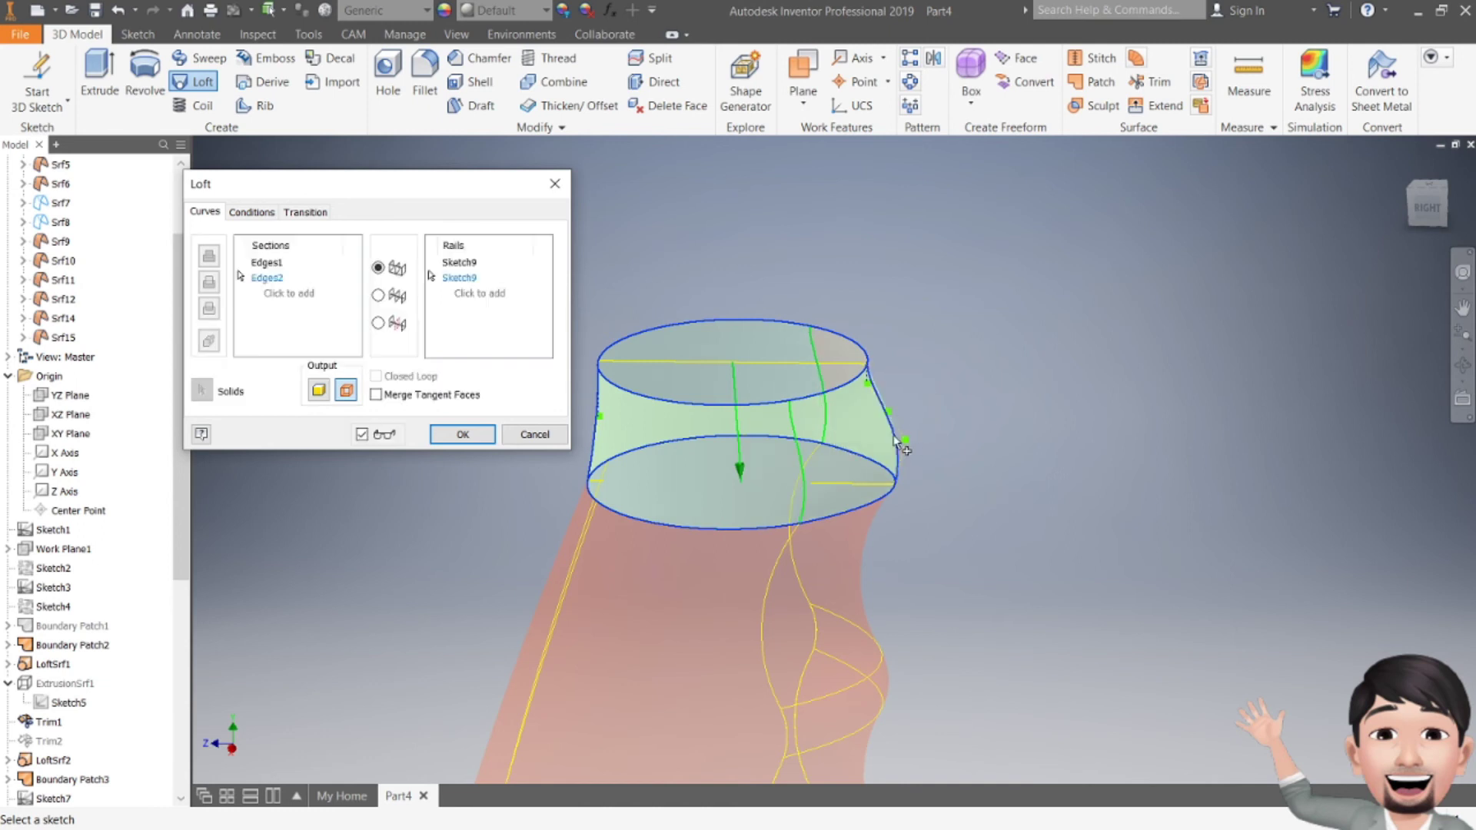
click(463, 434)
scroll(1024, 543, down, 2)
scroll(966, 501, down, 2)
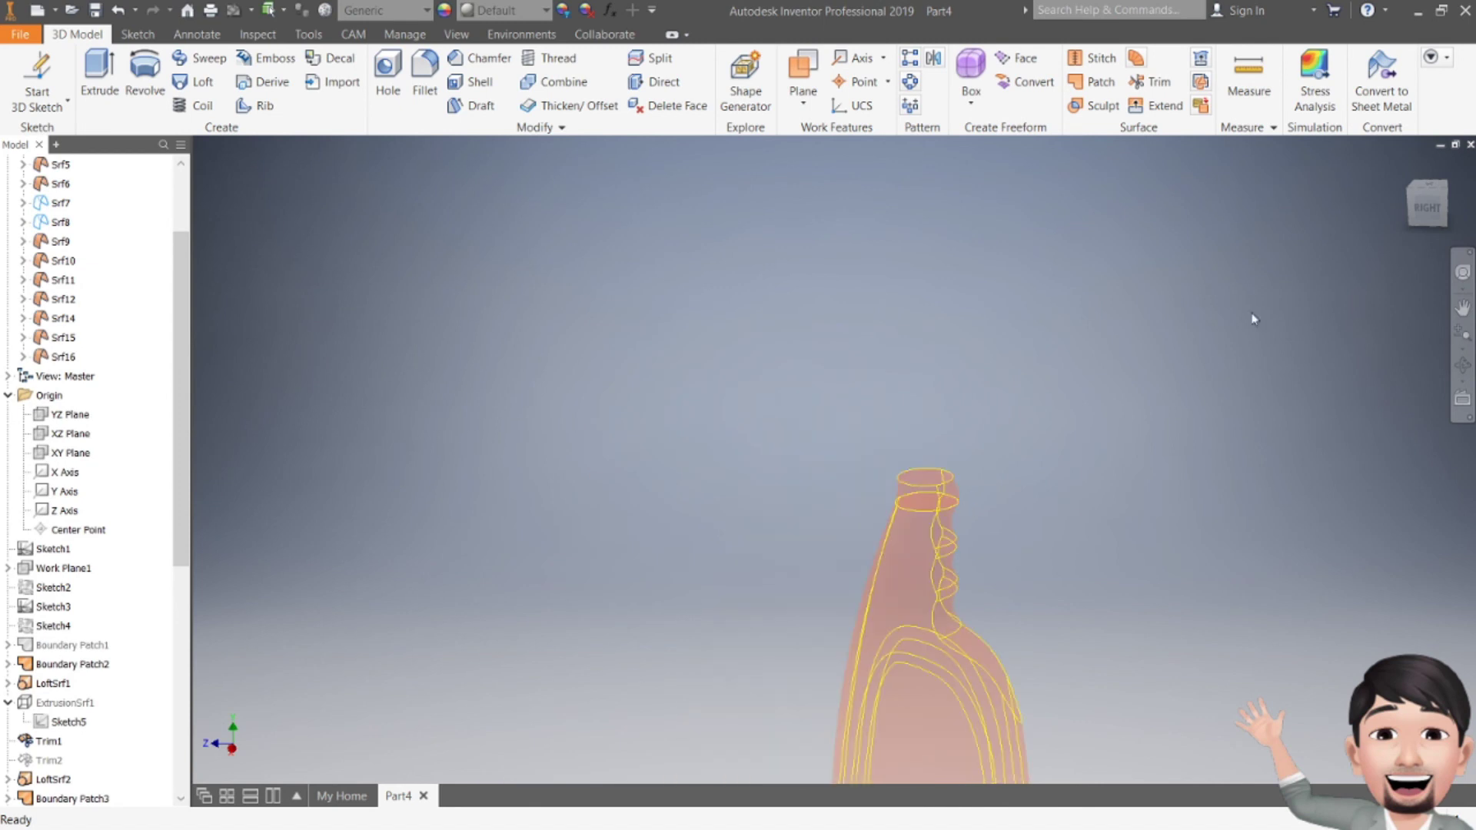
- Thicken all outer faces of the stitched bottle by 0.5 mm in the first direction as a solid, accepting the approximated result
click(1427, 206)
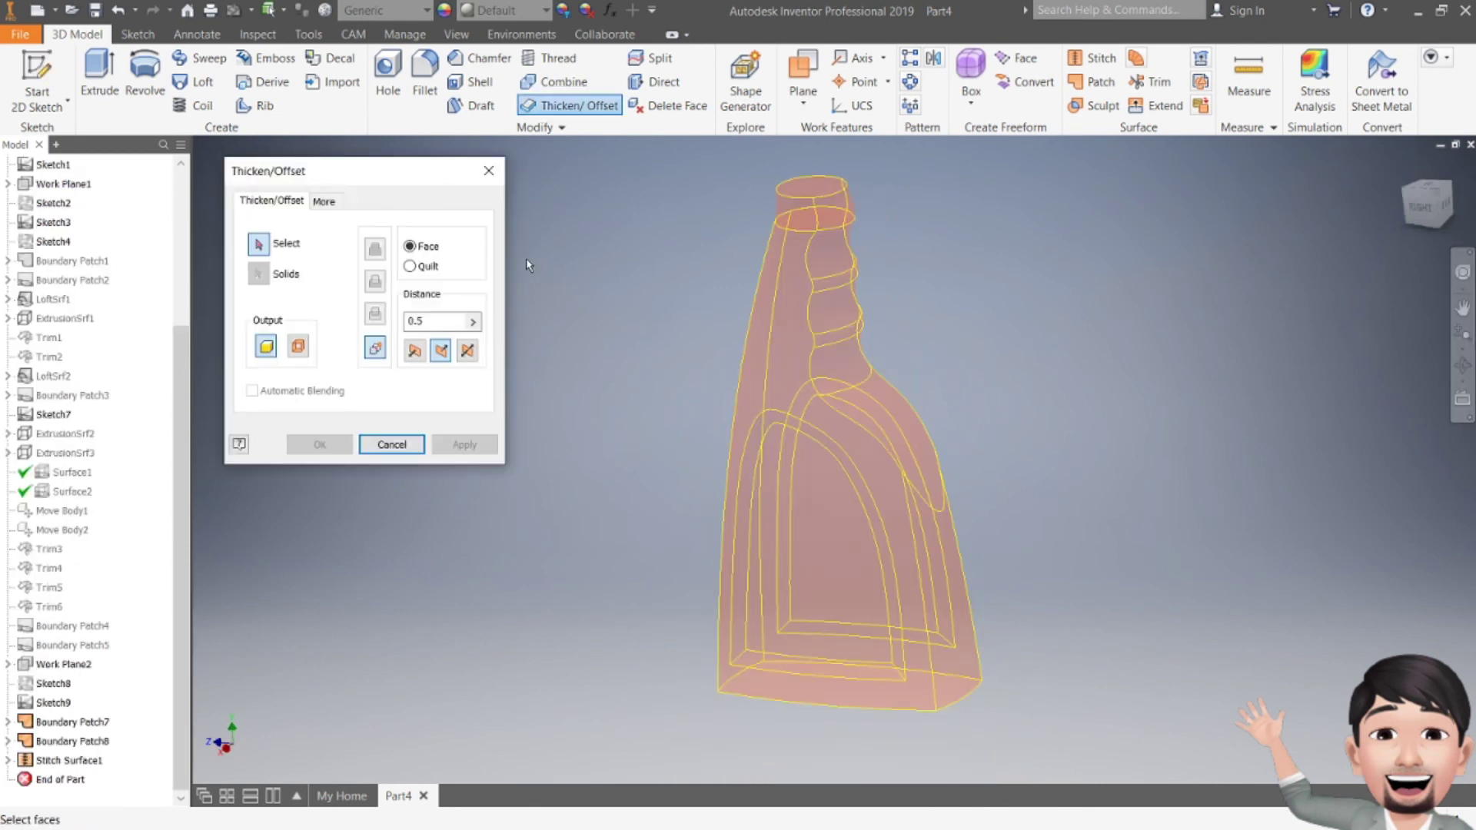
click(413, 358)
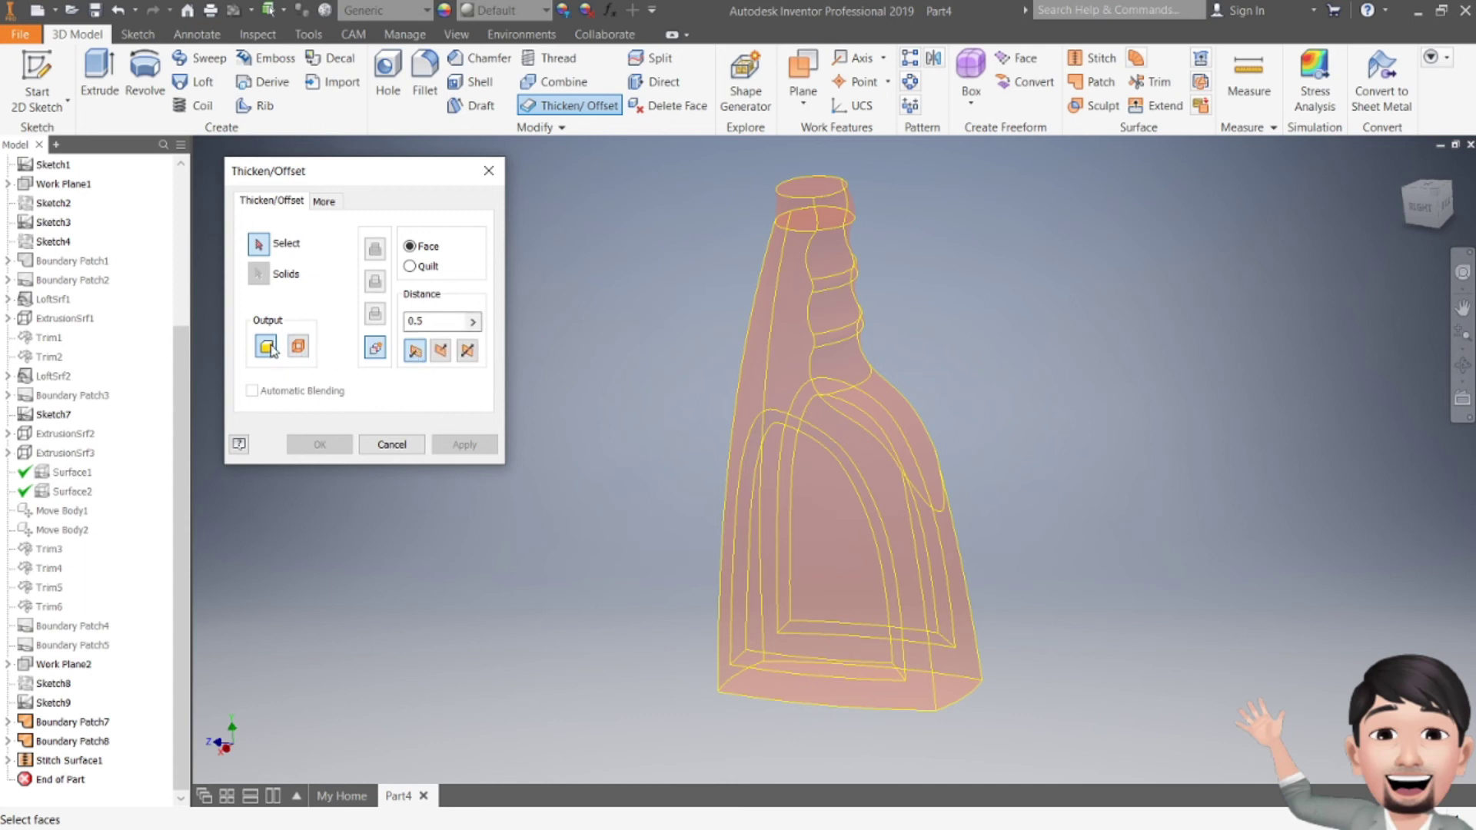
drag(709, 165, 1048, 742)
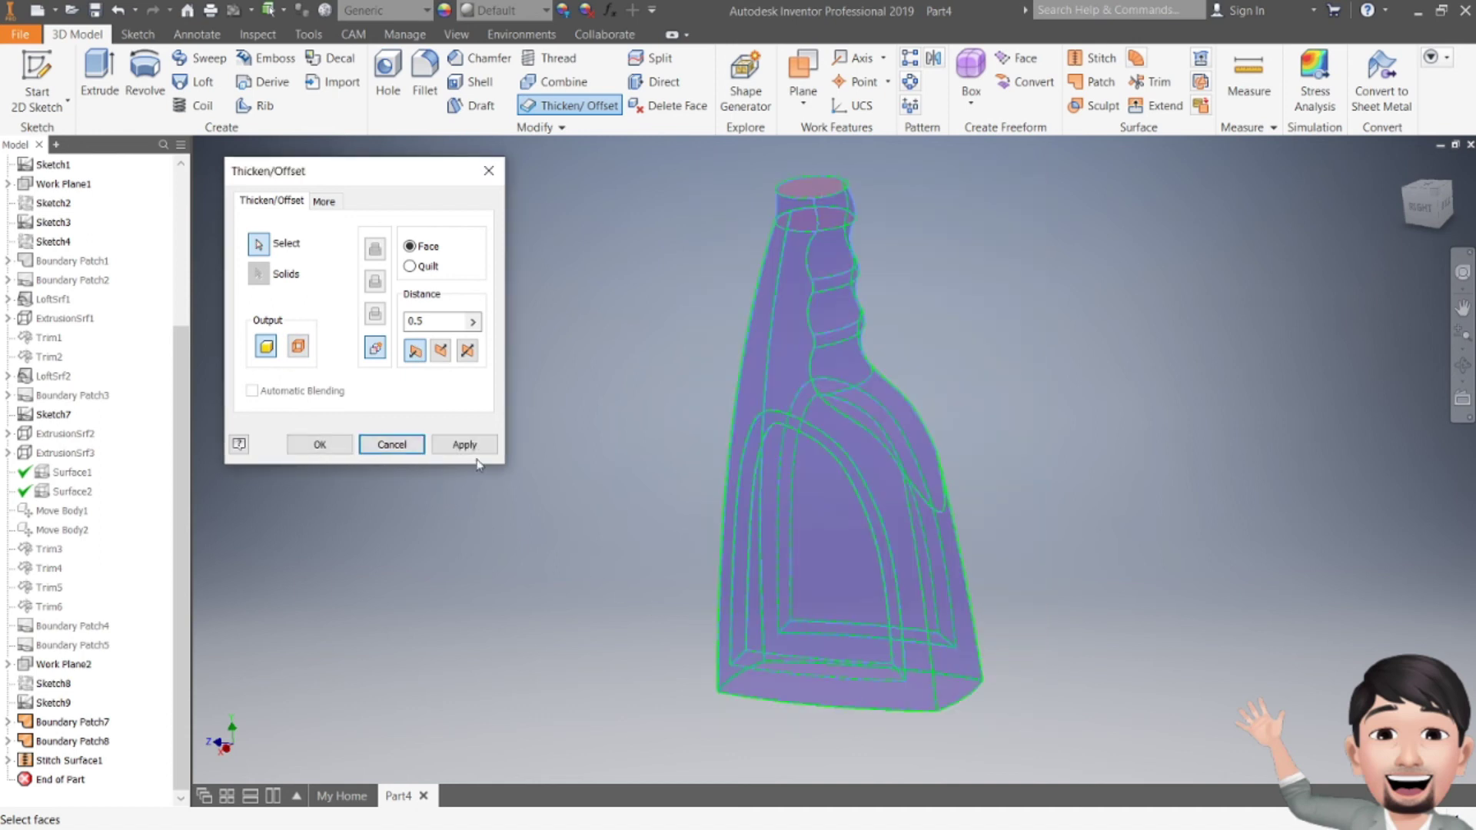
click(468, 450)
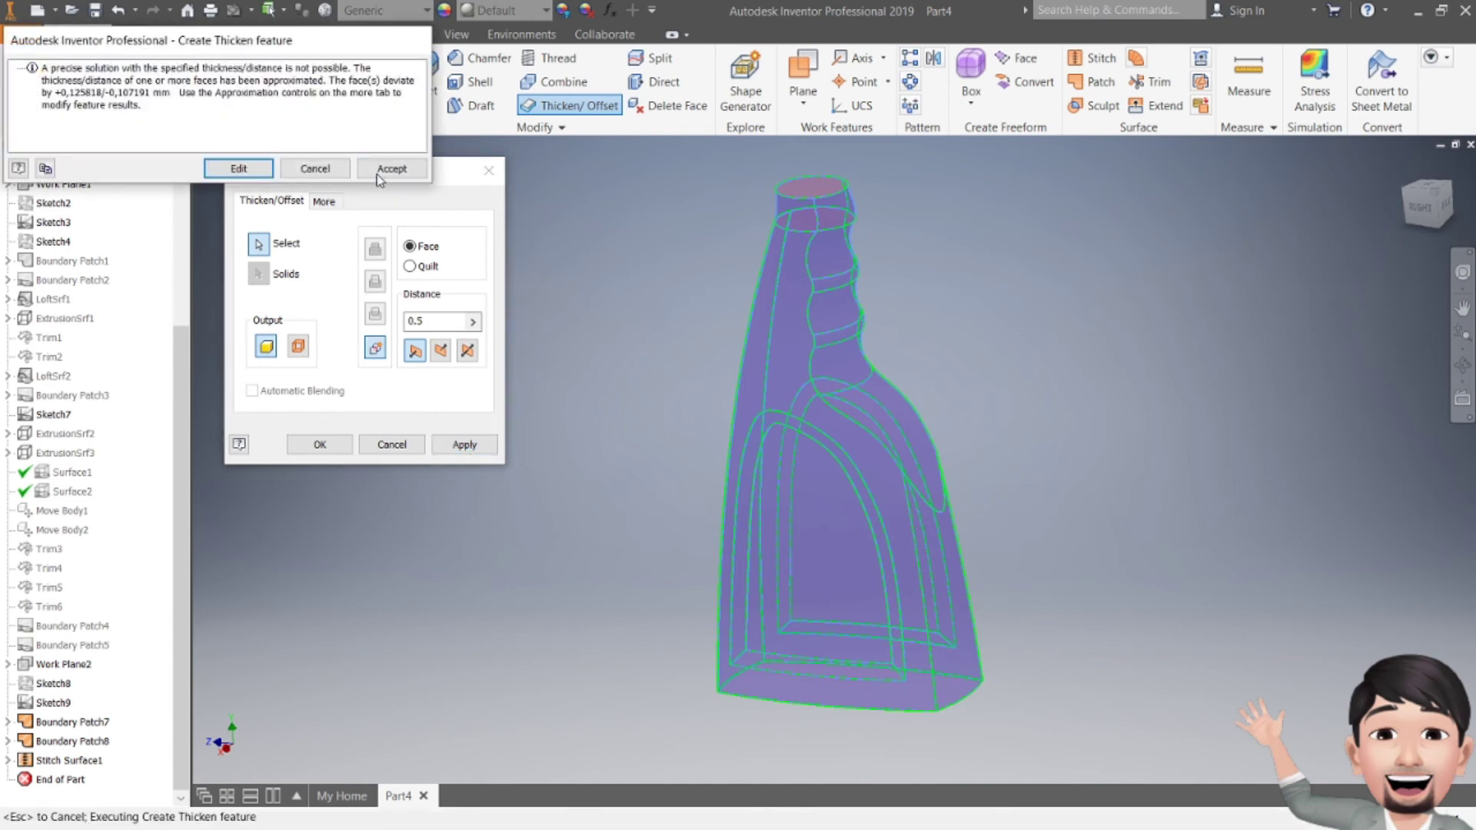
click(378, 175)
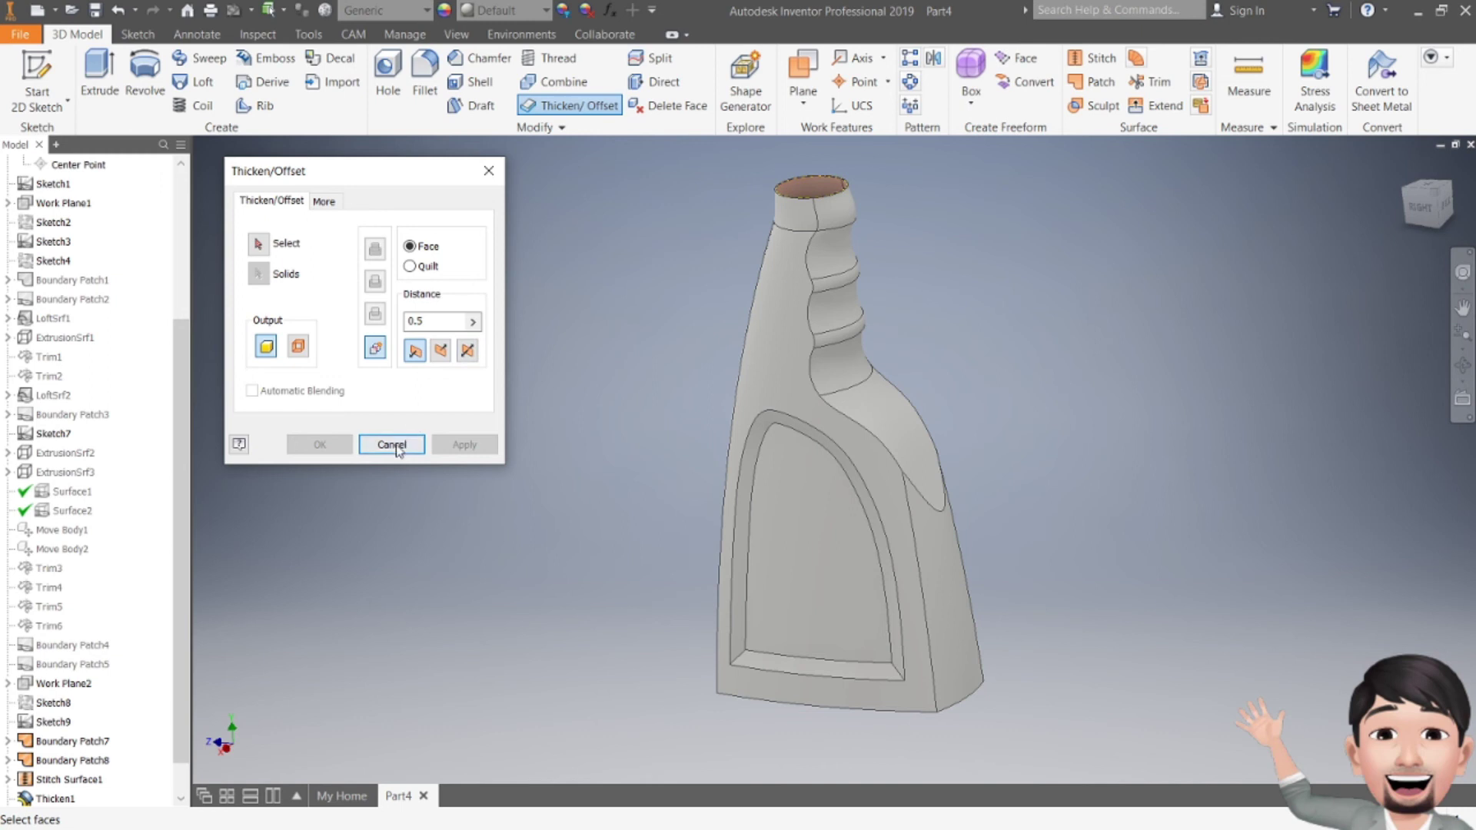
click(395, 446)
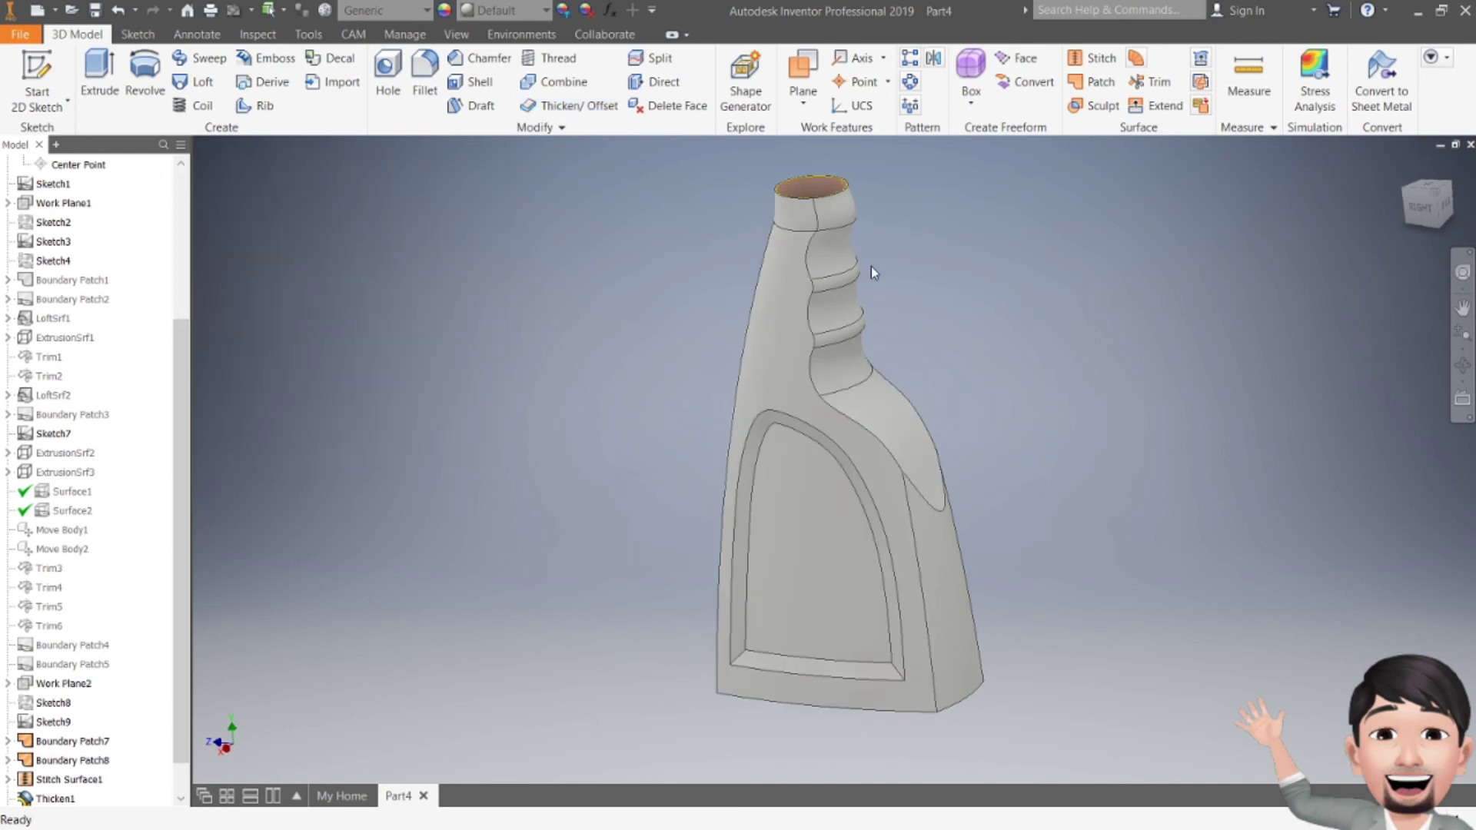
middle_drag(806, 208, 762, 396)
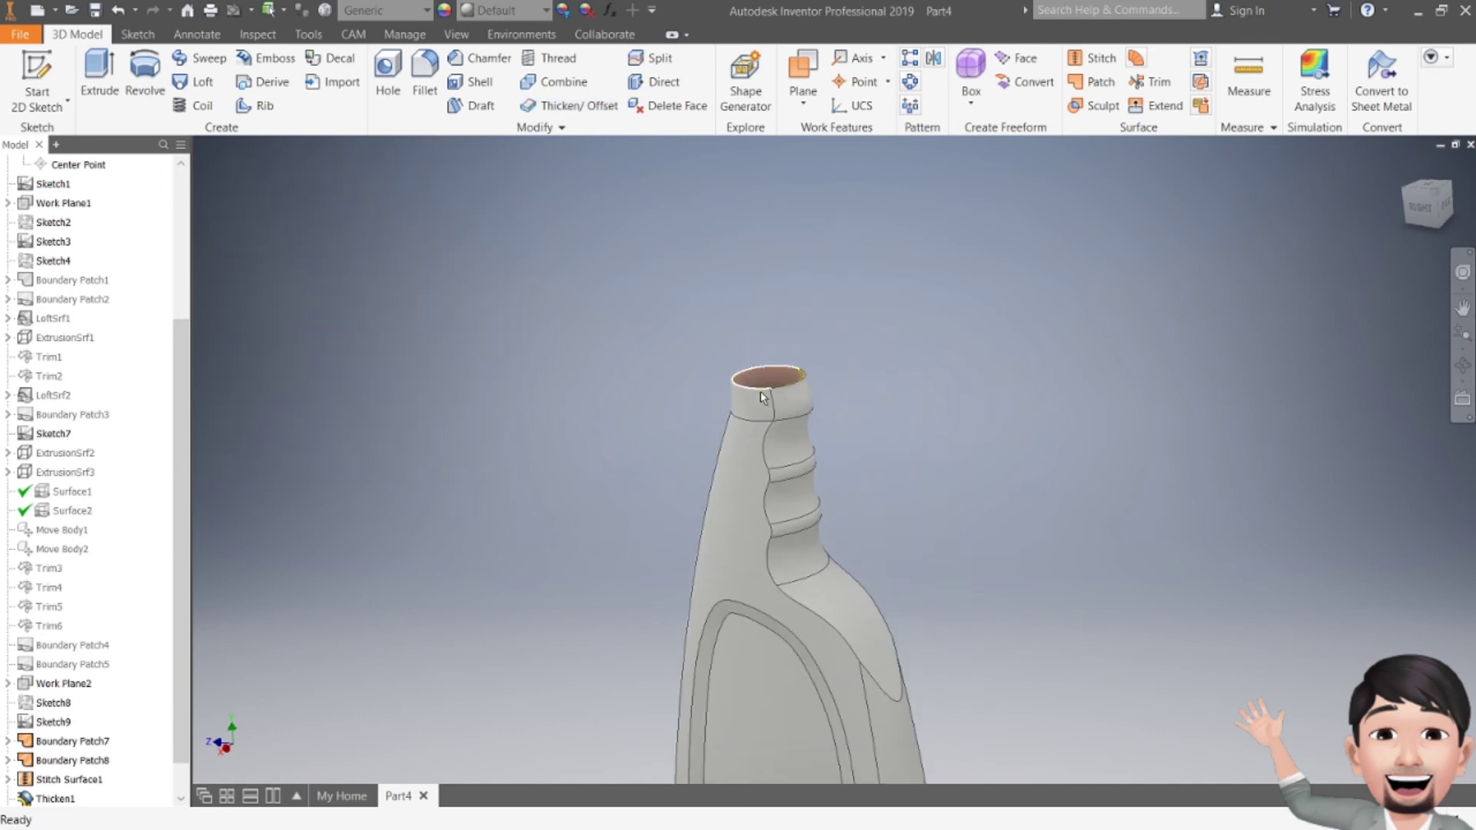
scroll(794, 478, down, 2)
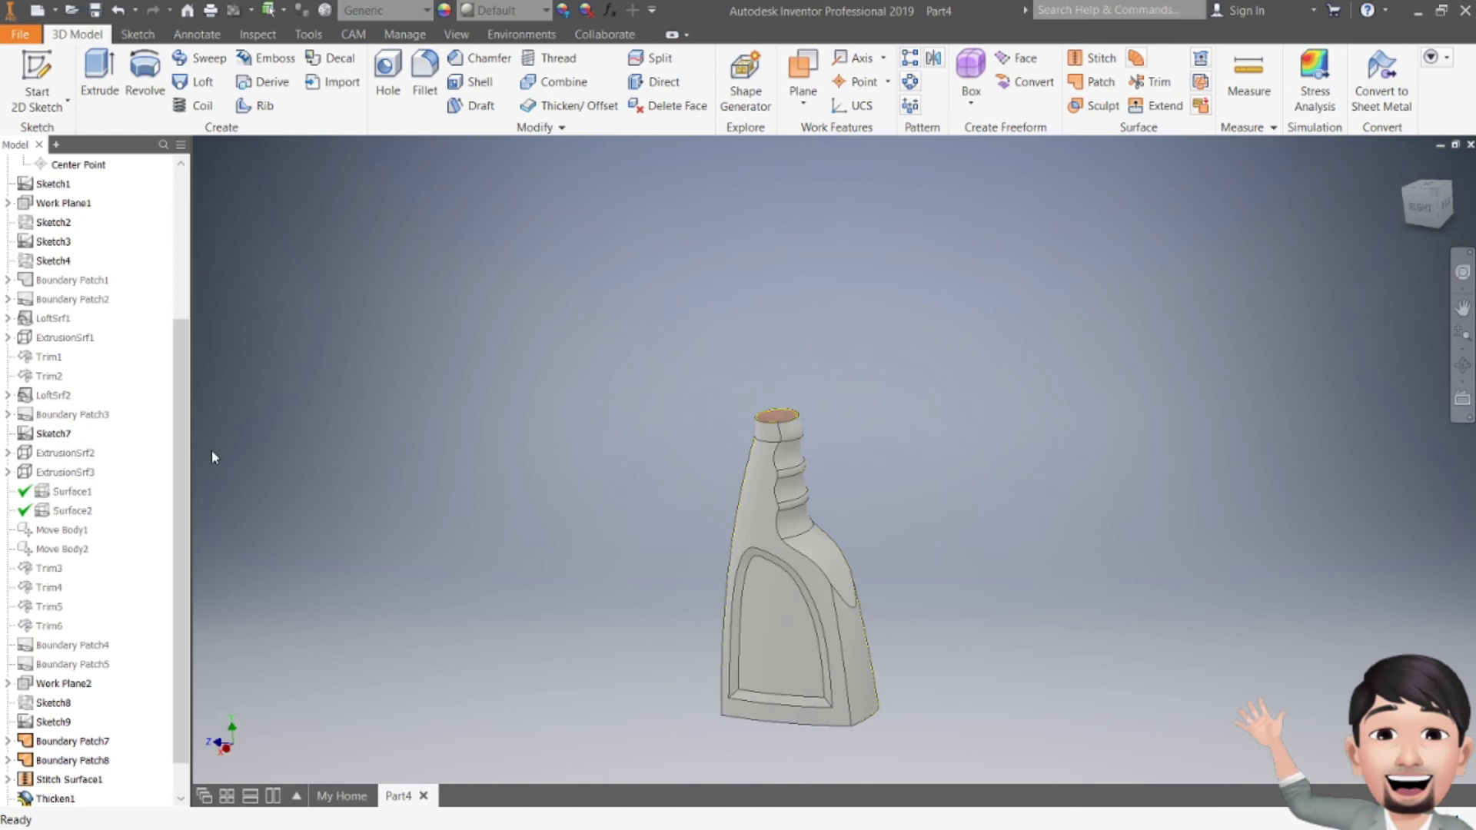
- Create a work plane offset 255 mm from the origin XZ plane, above the bottle neck
scroll(77, 323, up, 4)
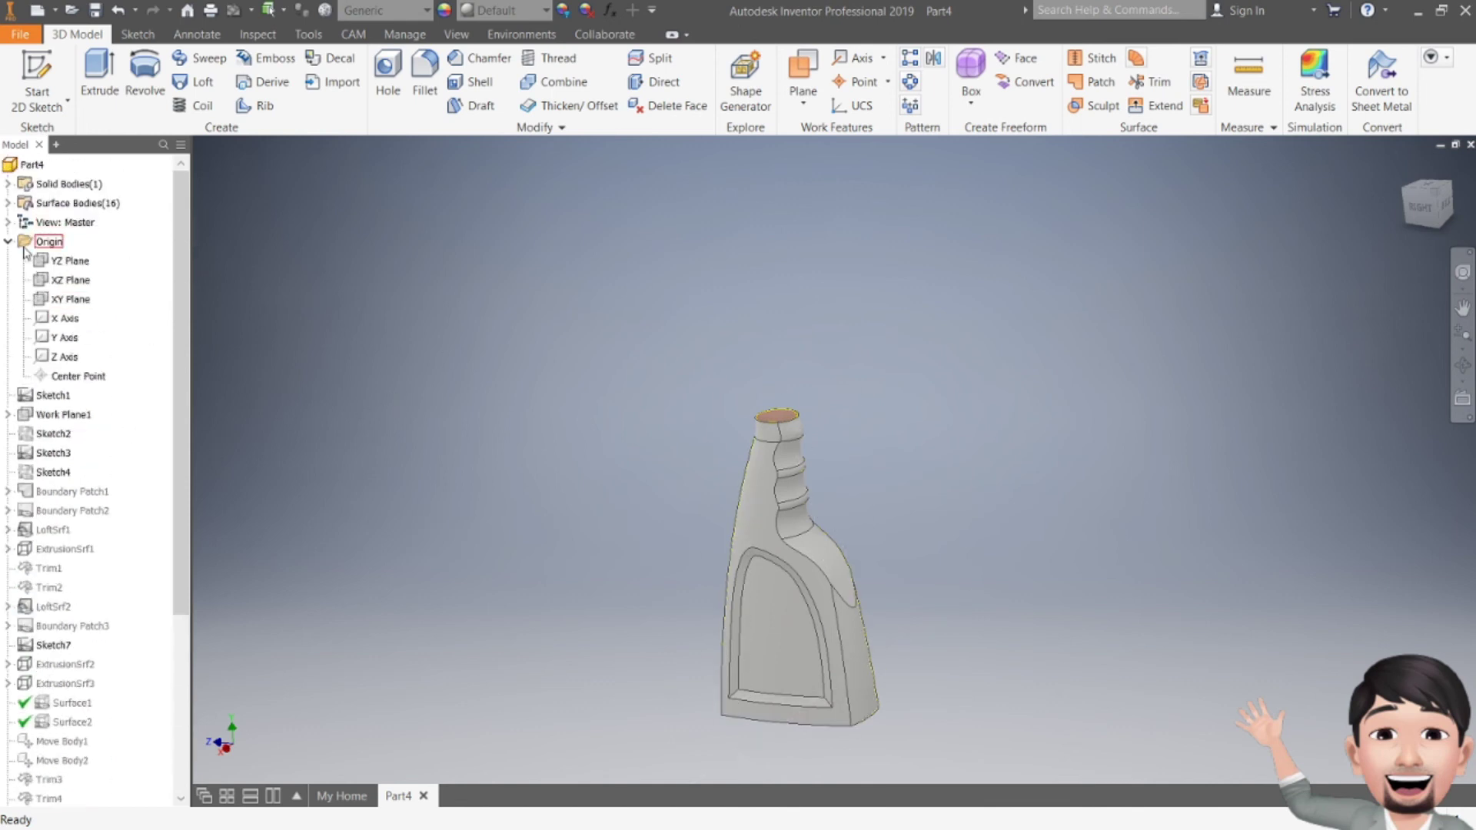
click(803, 99)
click(816, 184)
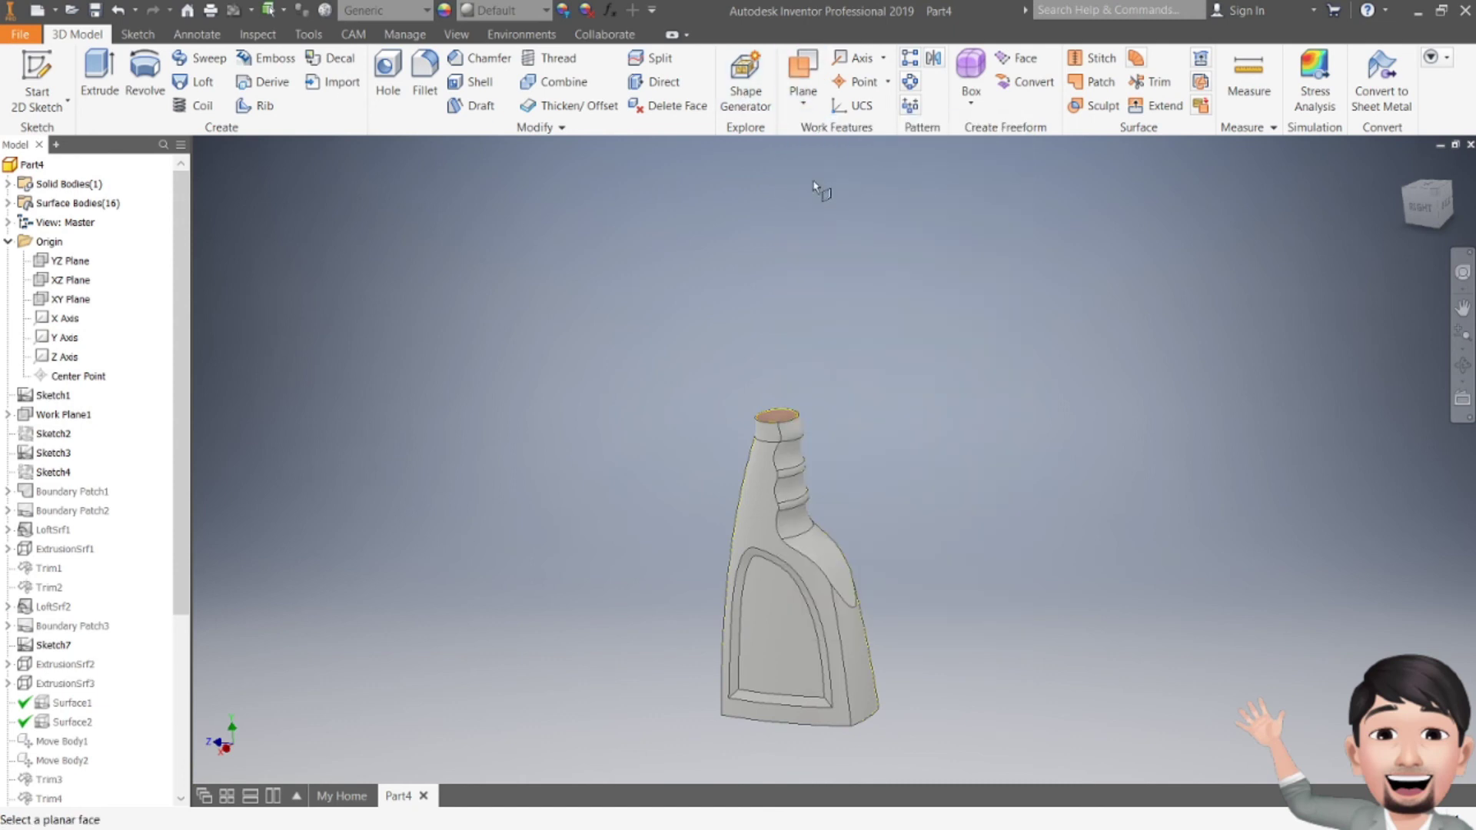
click(57, 287)
text(255)
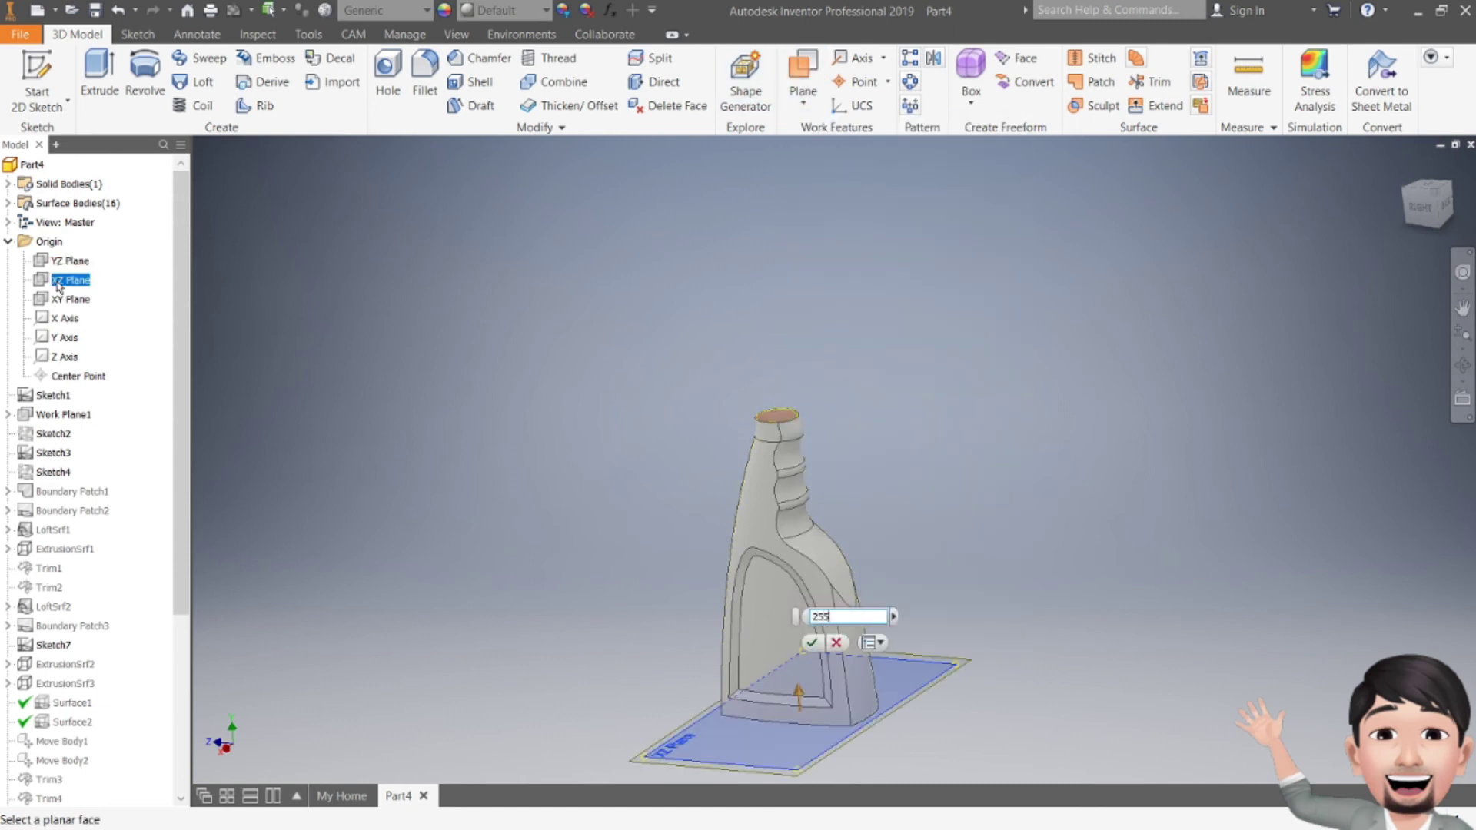
key(Return)
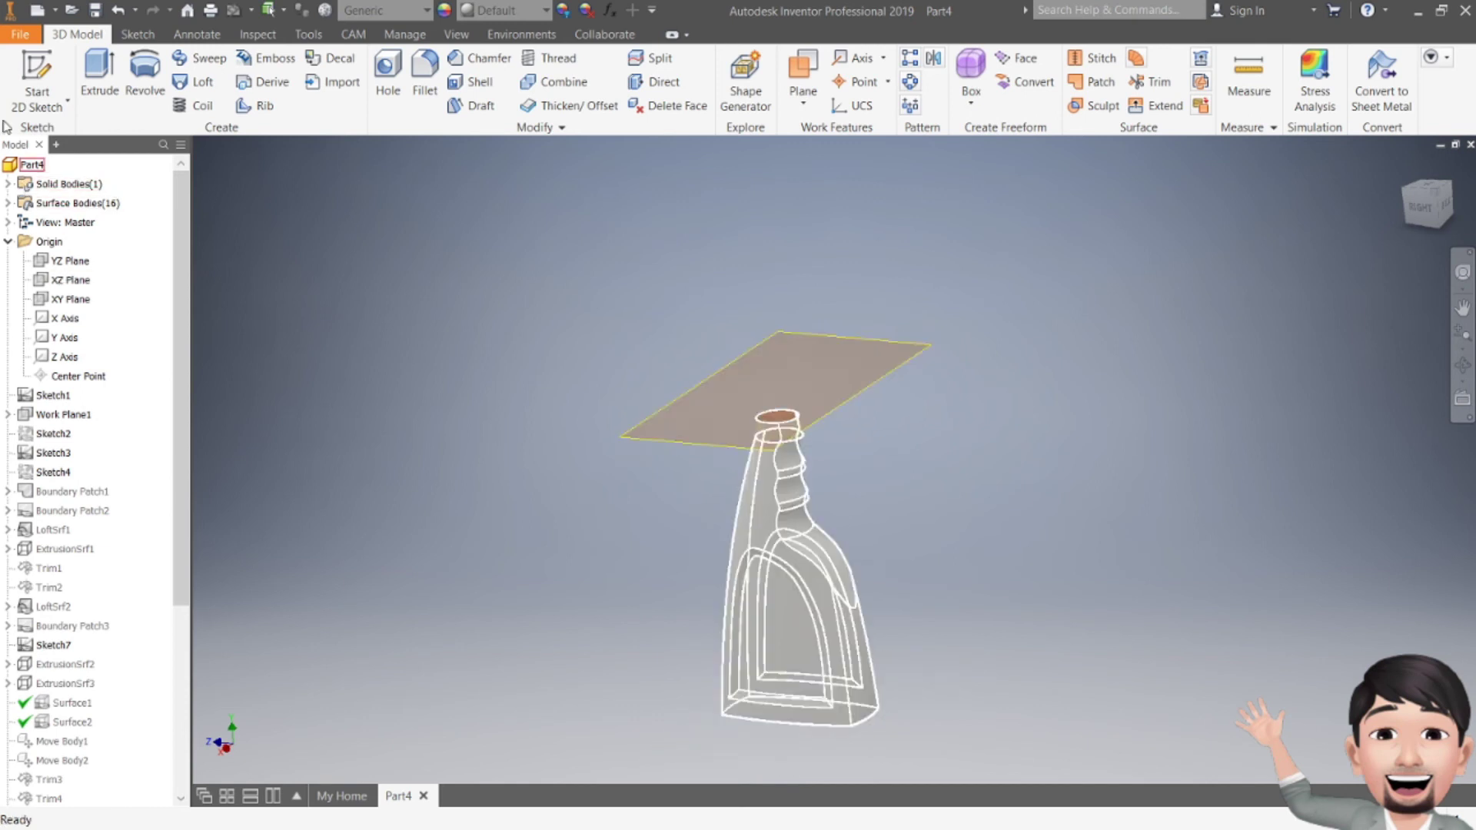
- Sketch a dimensioned circle centred on the origin on the work plane above the neck, finish the sketch and hide the plane
click(44, 57)
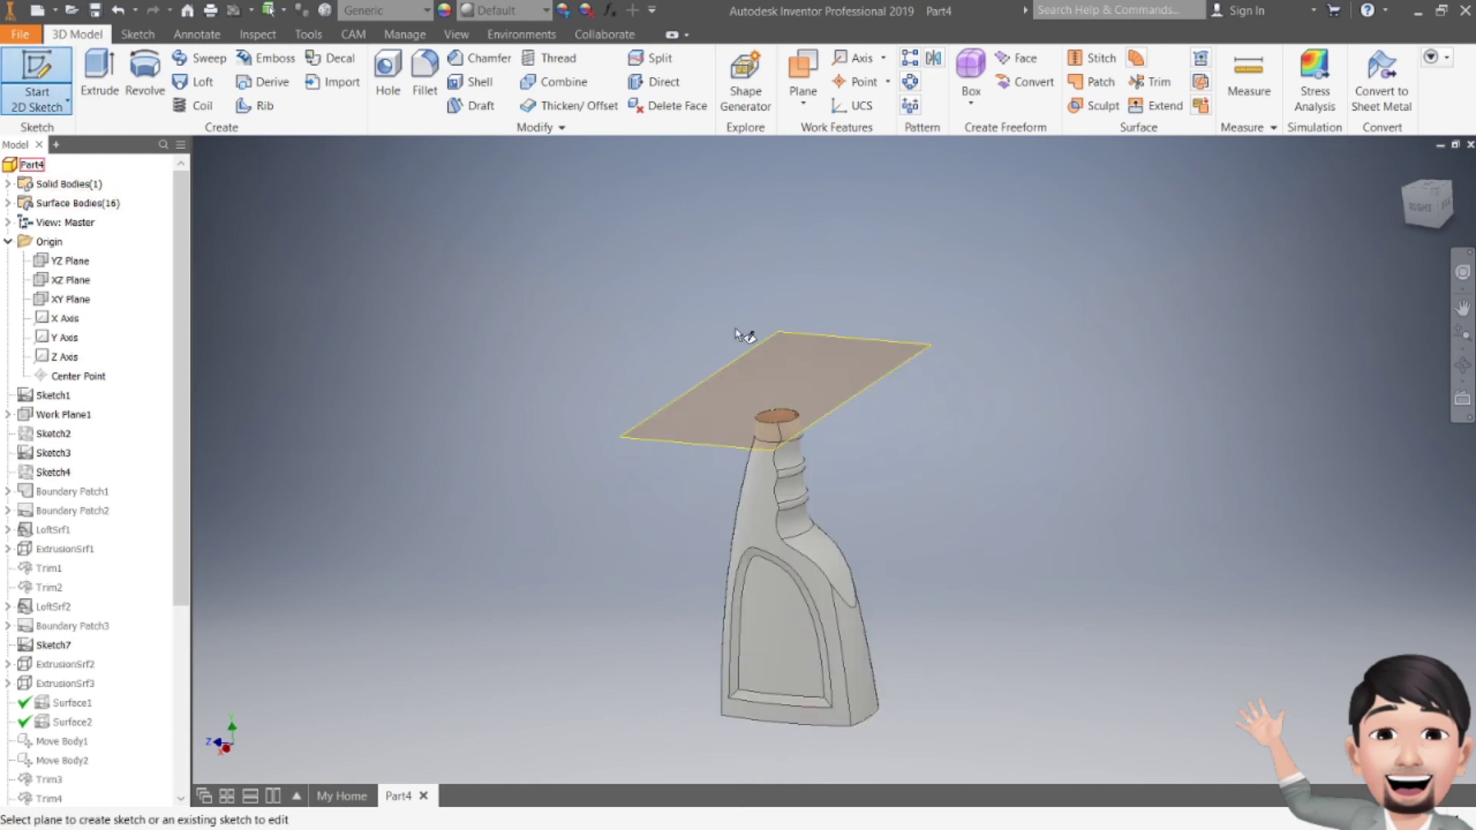
click(671, 445)
key(c)
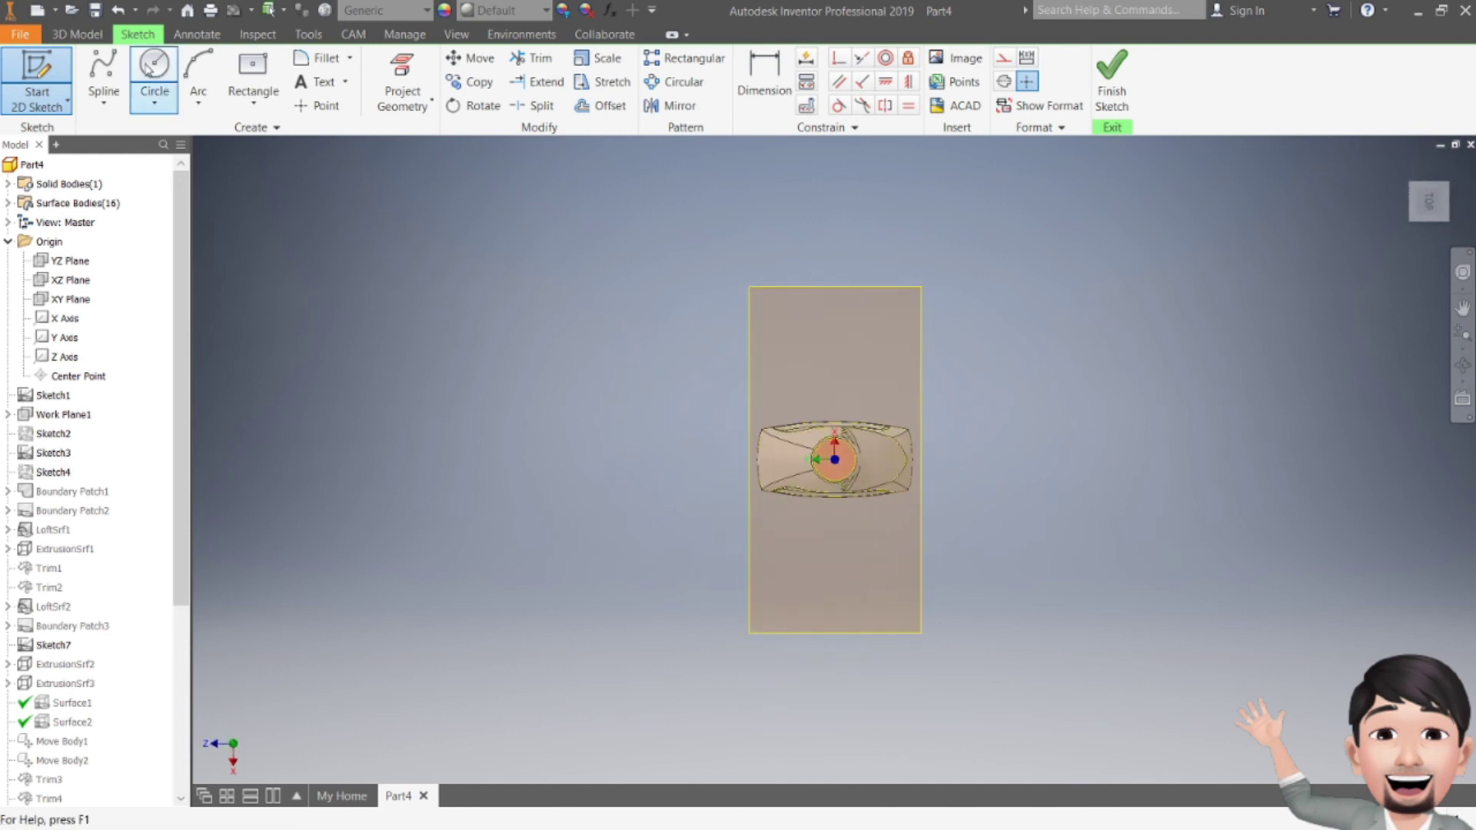
click(821, 466)
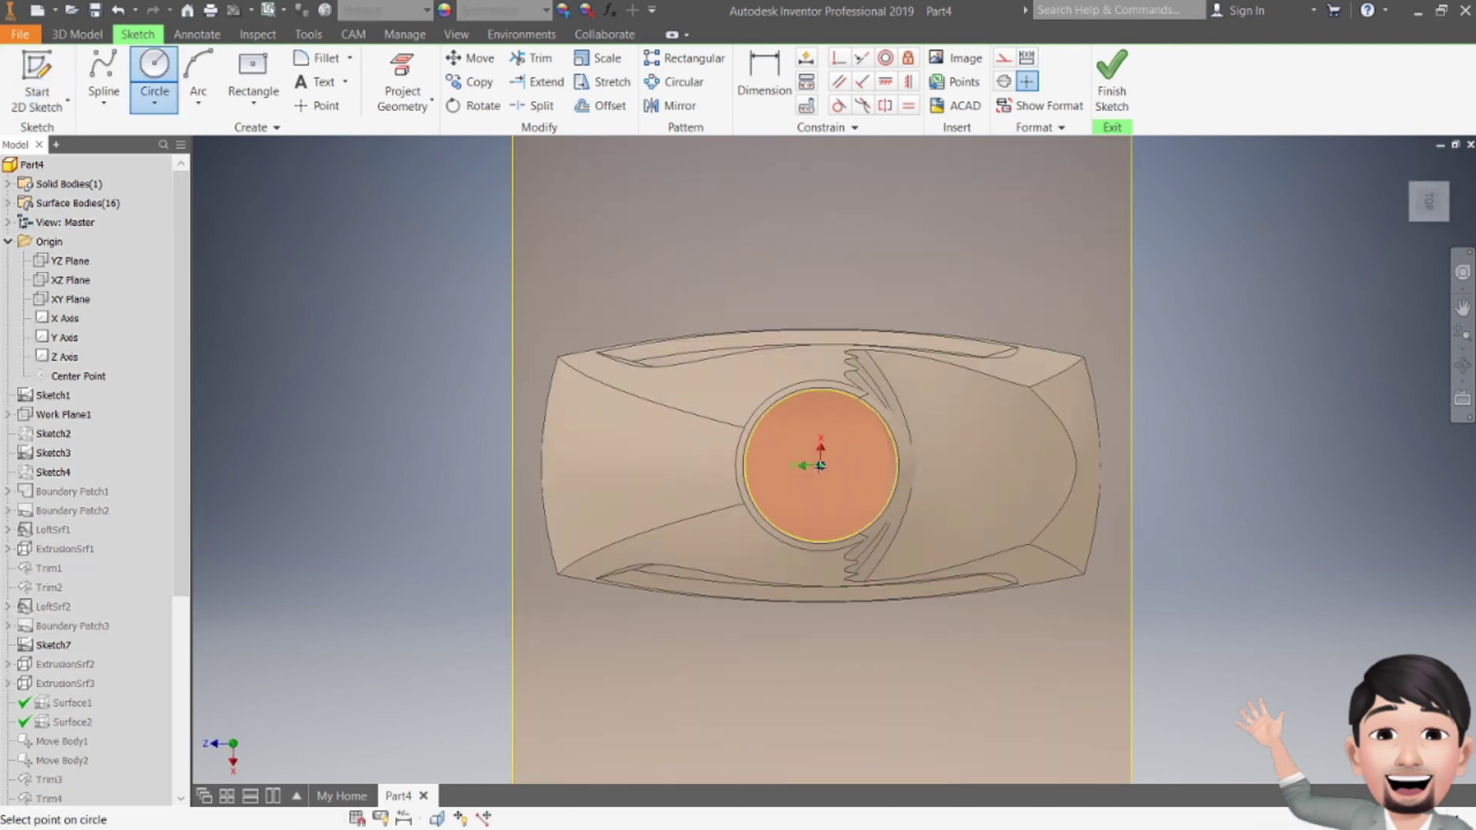
click(824, 424)
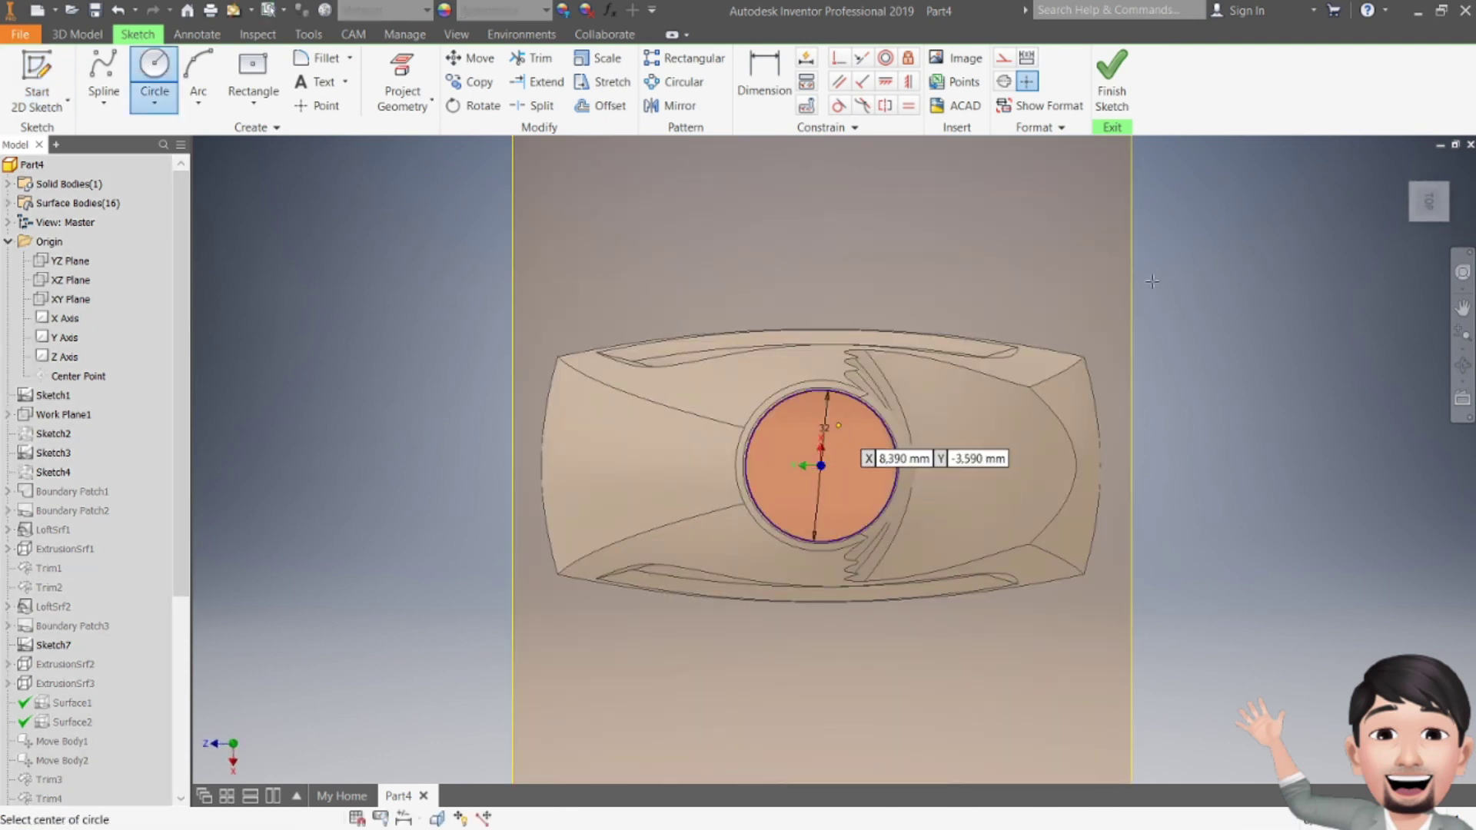
click(1112, 83)
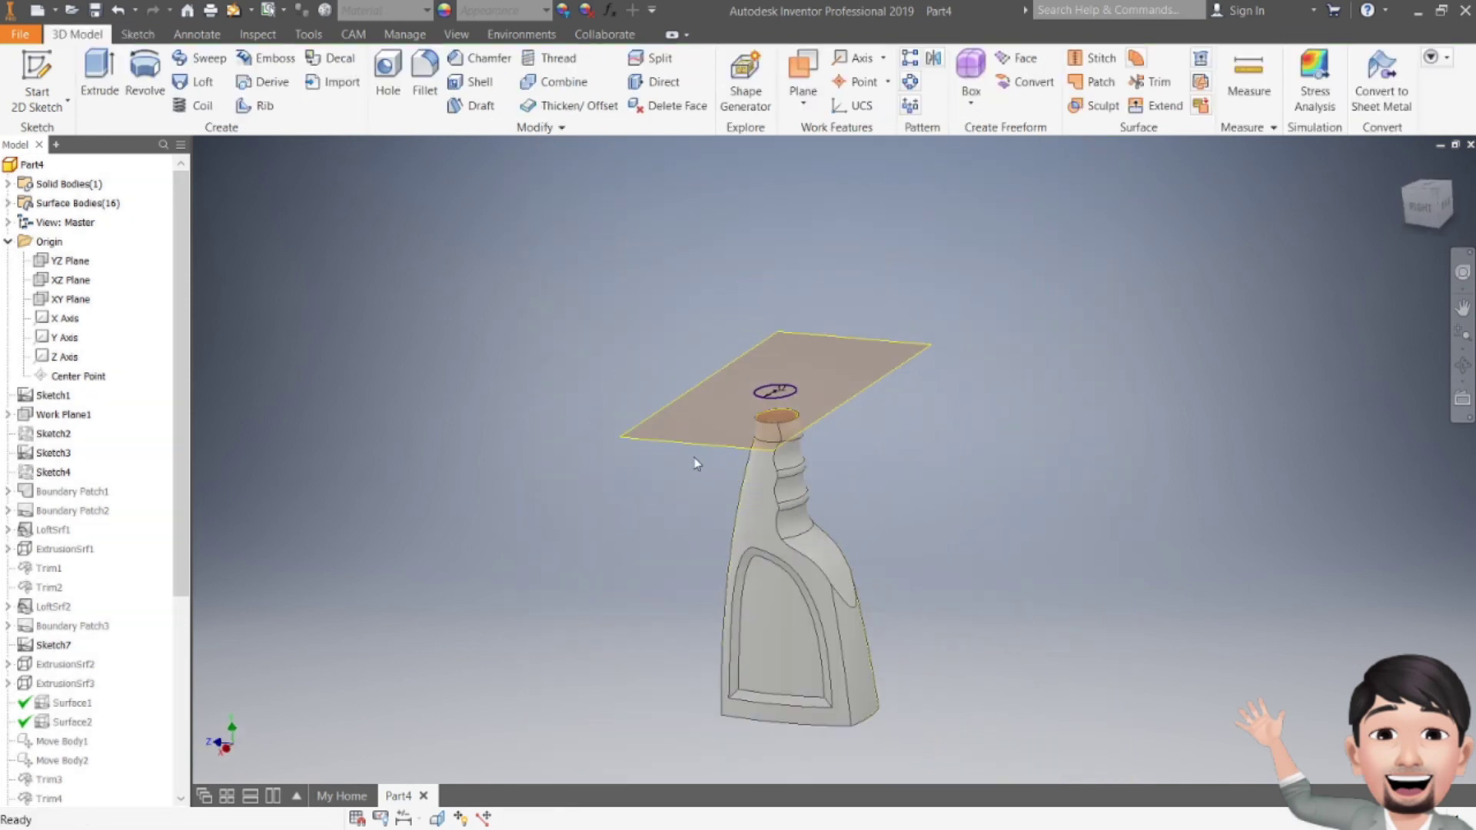
right_click(688, 450)
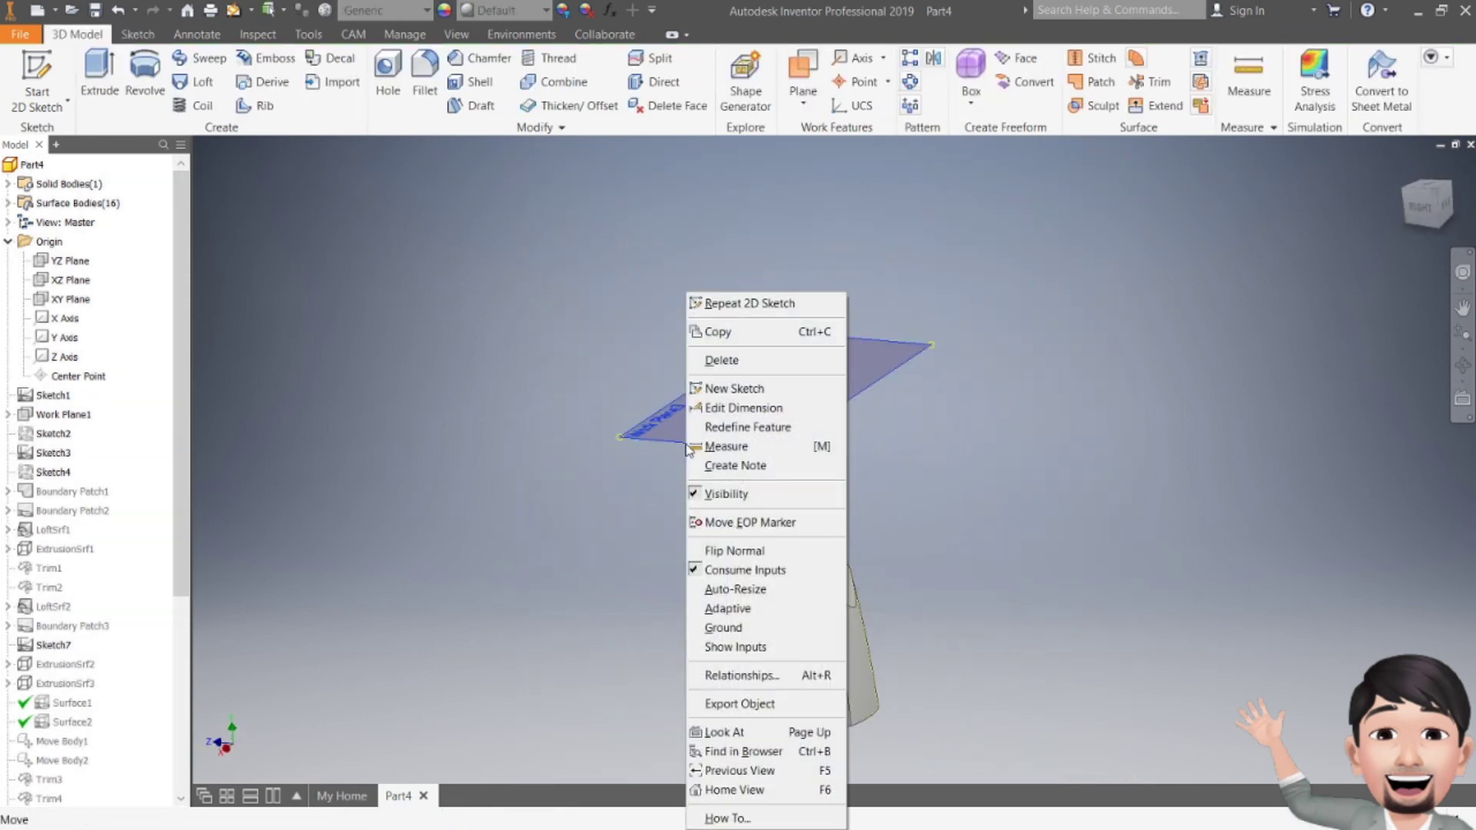
click(727, 494)
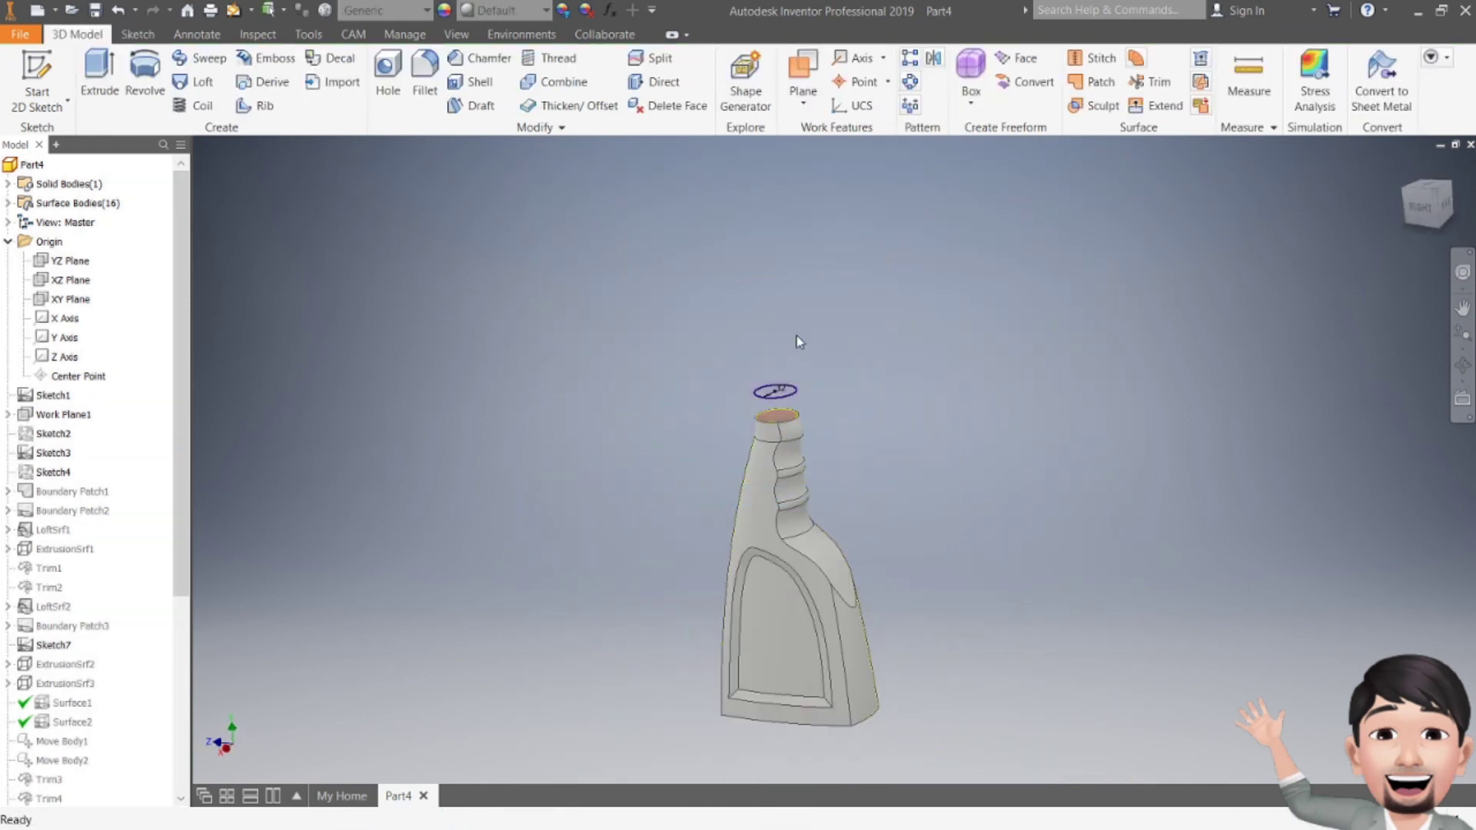
- Extrude the circle 21 mm downward onto the neck as a joined solid
click(99, 76)
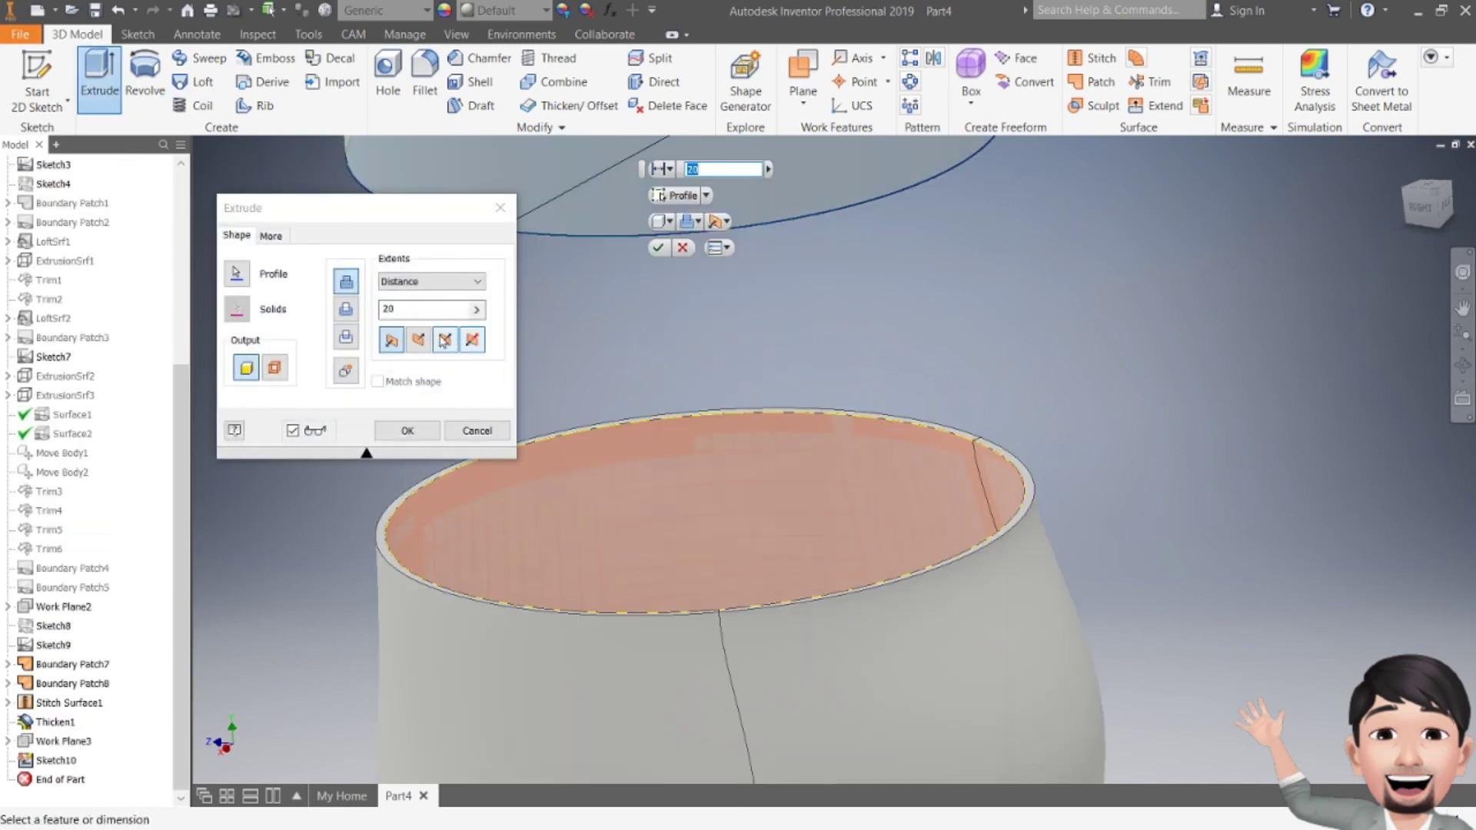
drag(409, 311, 361, 318)
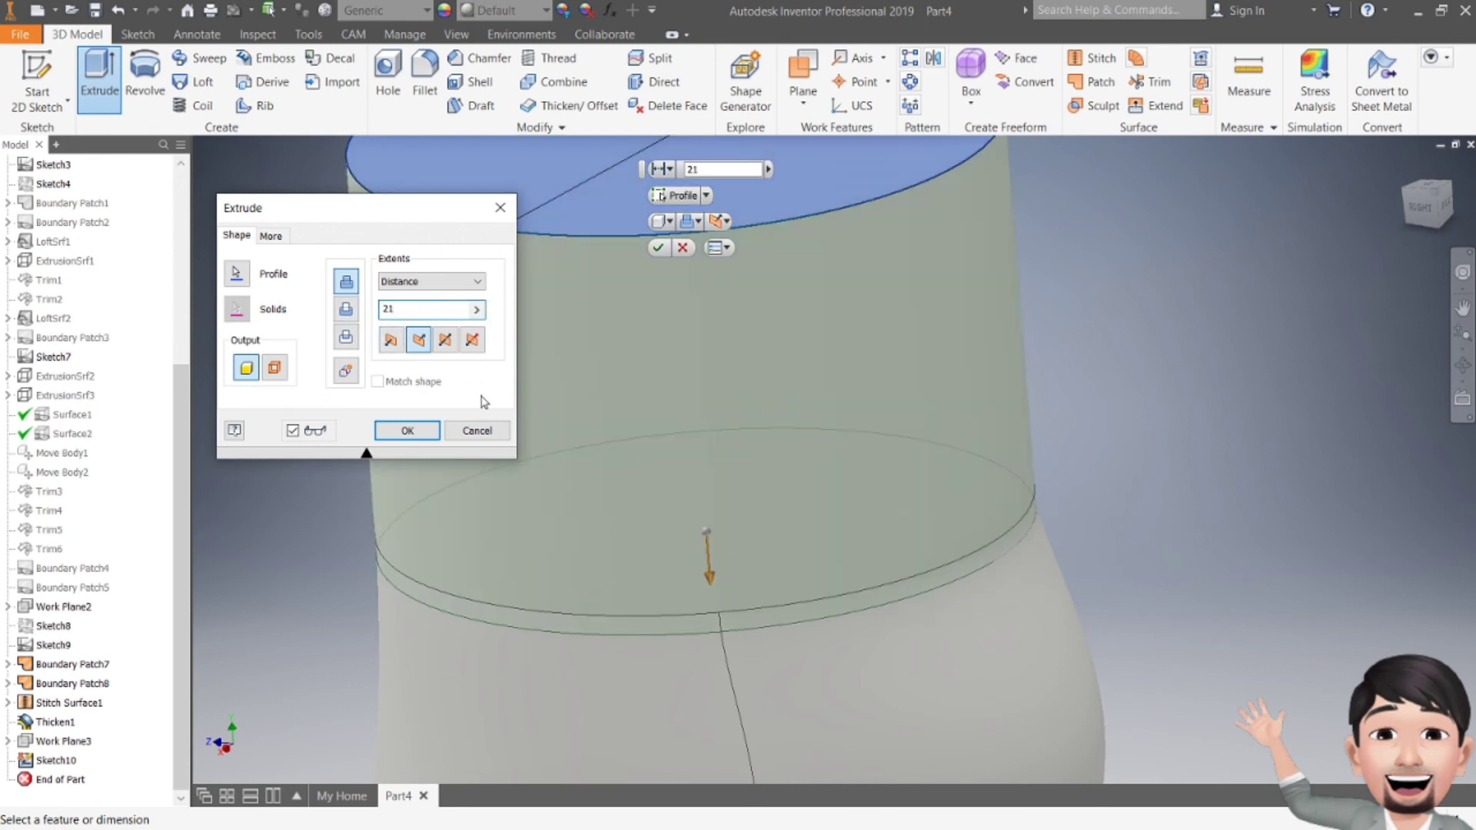
click(401, 431)
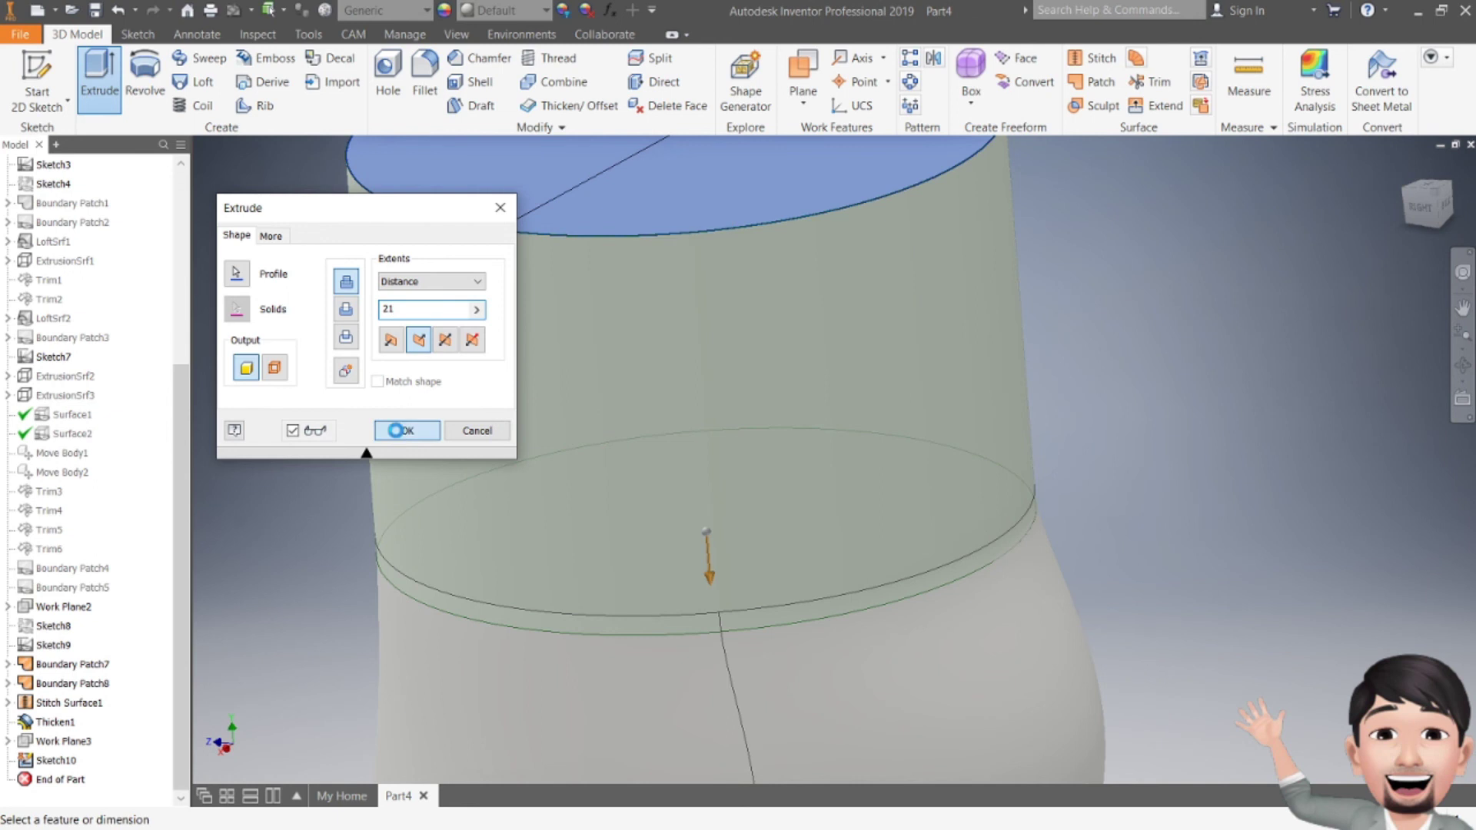
- Start a sketch on the origin YZ plane and slice the graphics to expose the neck's cross-section
scroll(1012, 399, down, 5)
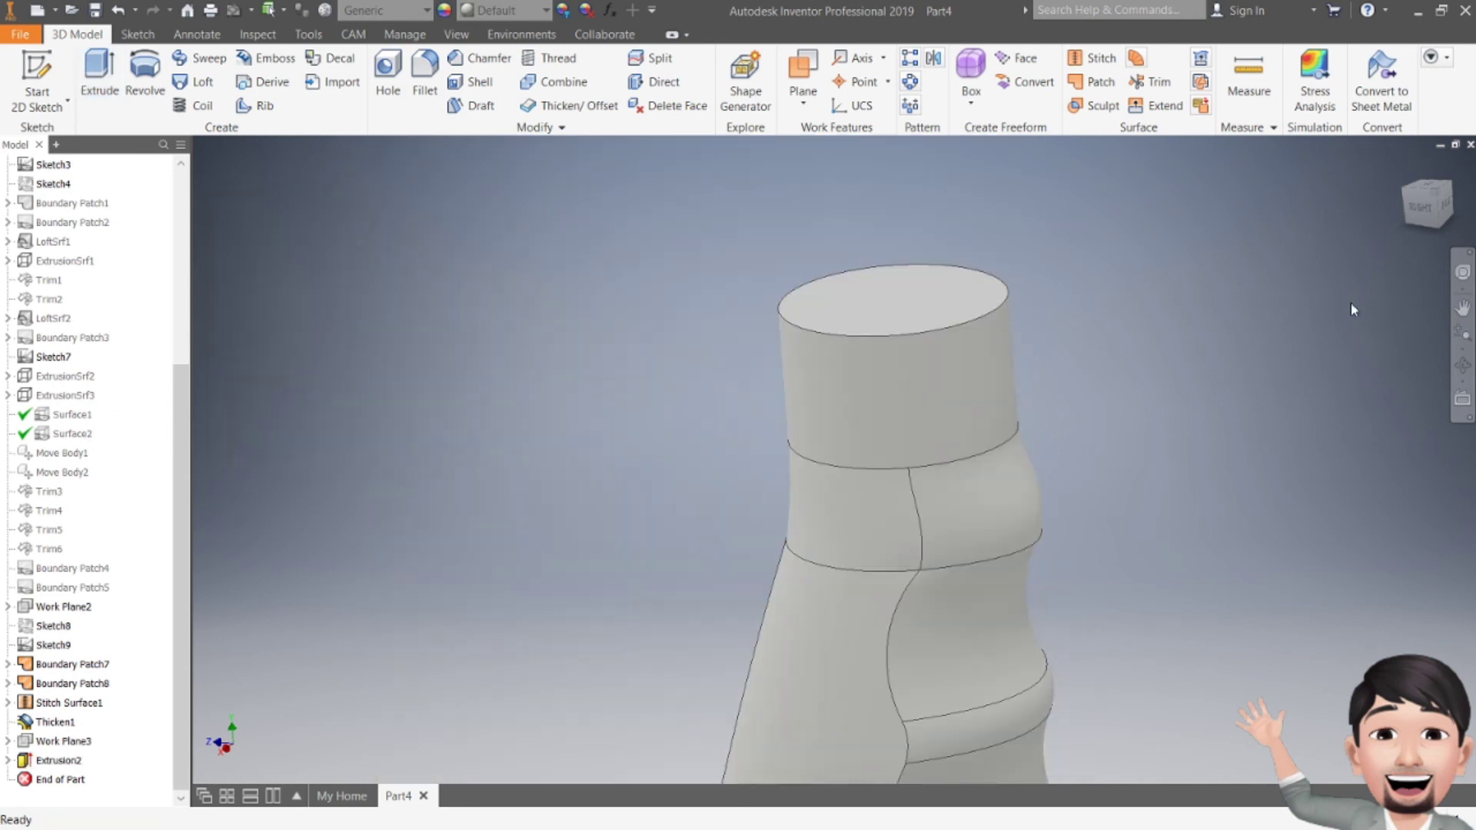
click(1410, 215)
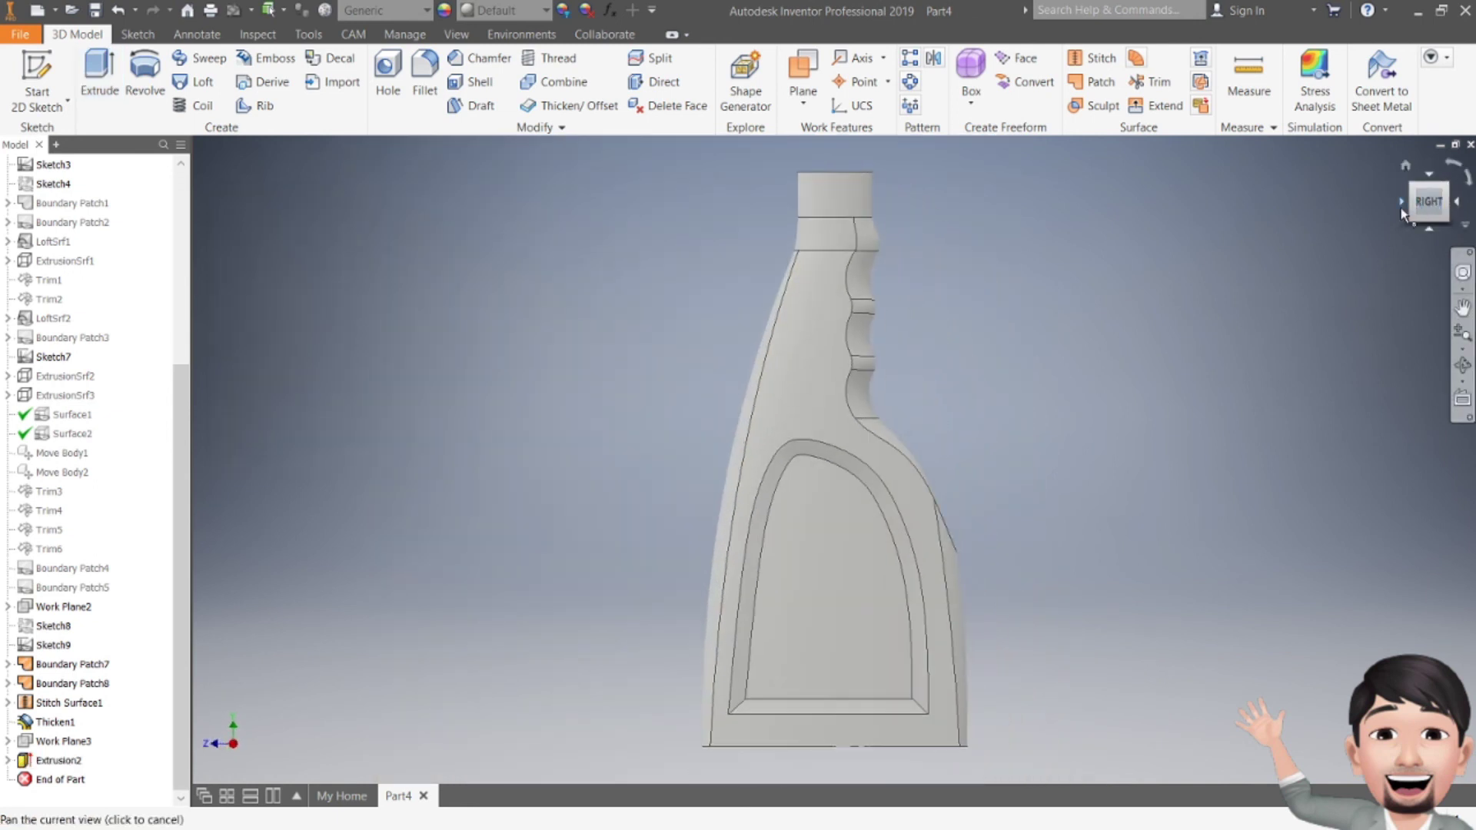
shift+middle_drag(834, 460, 938, 450)
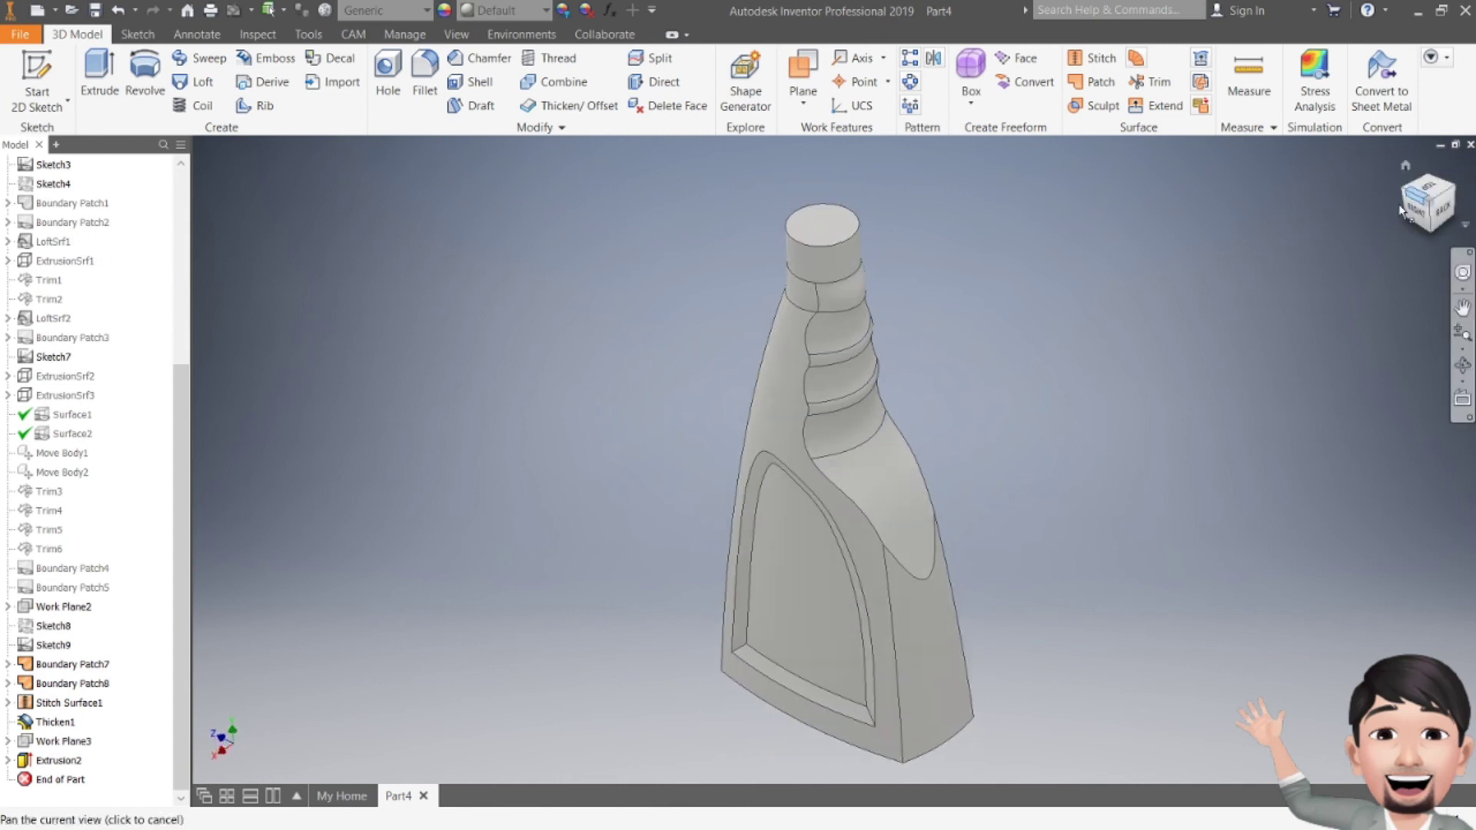
click(1420, 221)
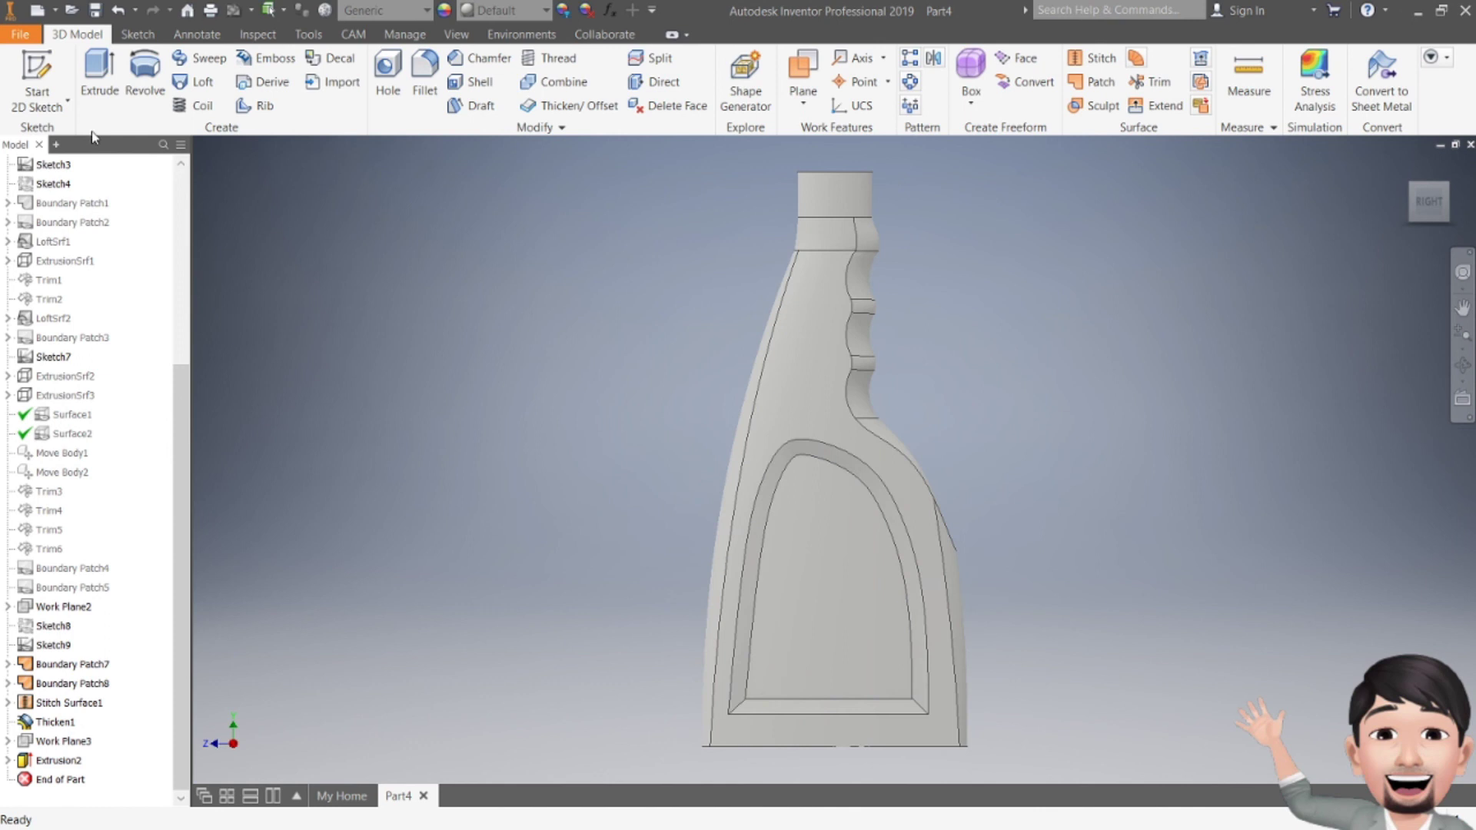
scroll(892, 177, up, 3)
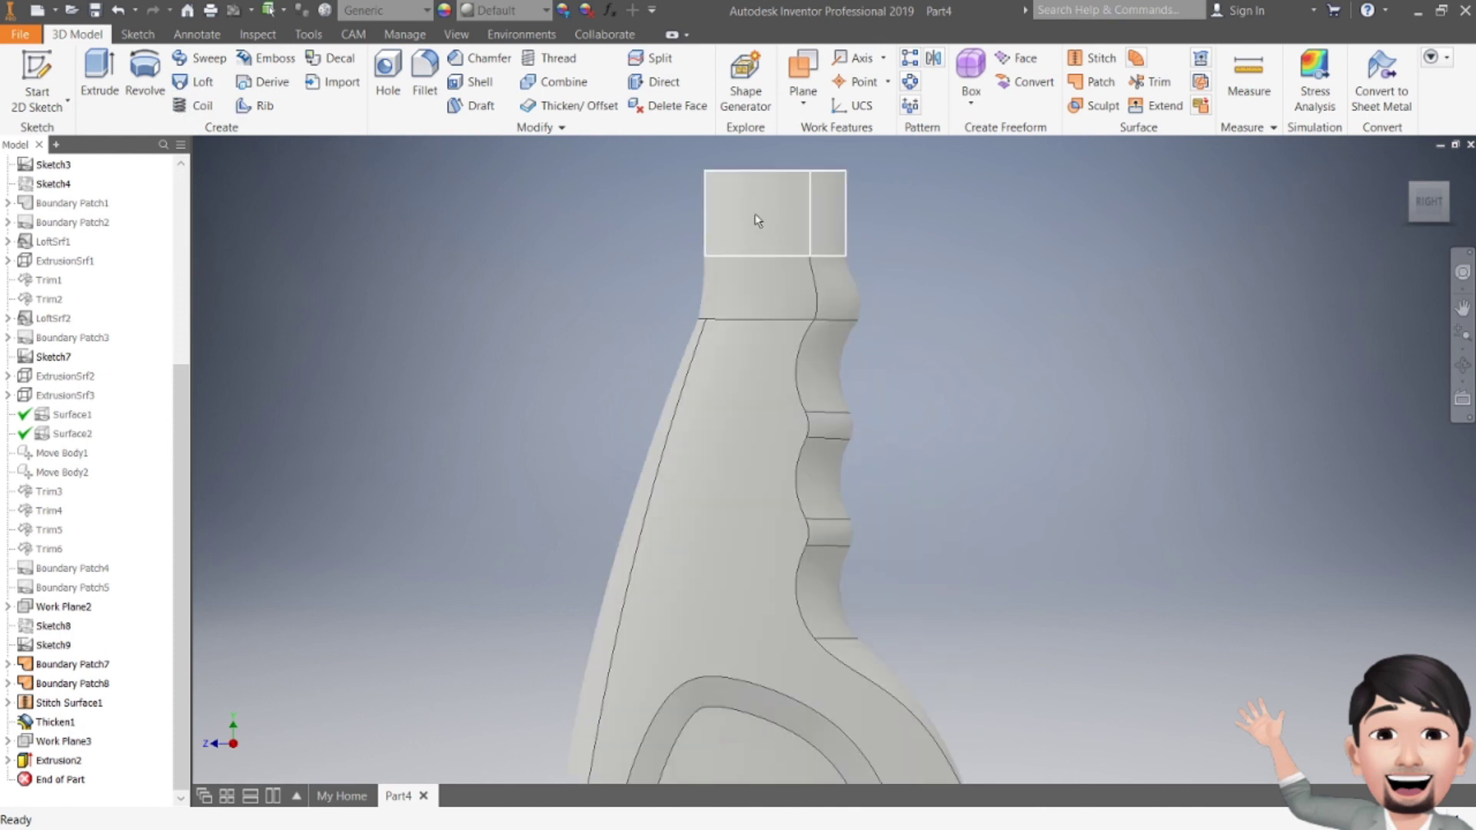
click(35, 115)
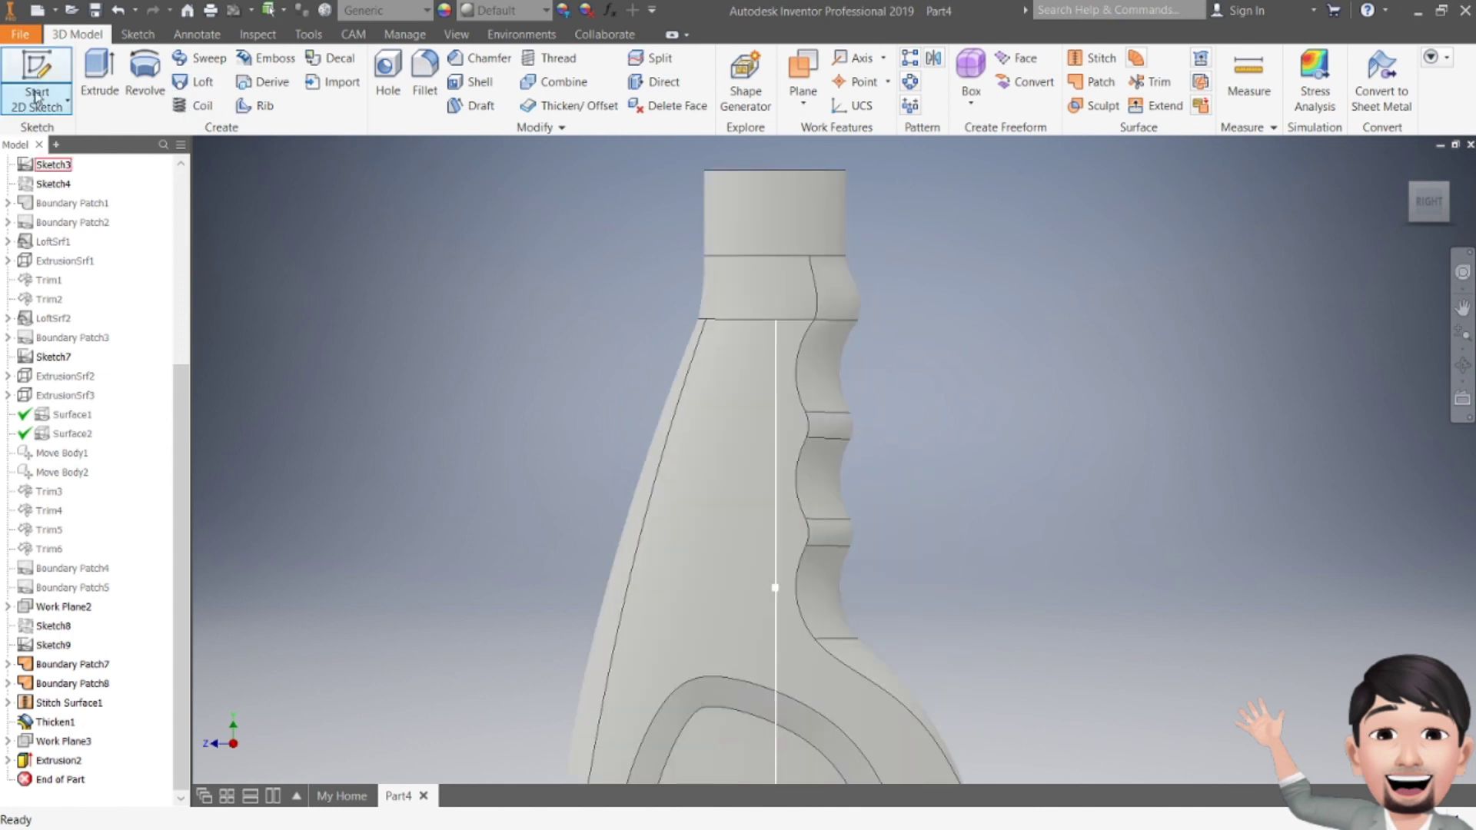
click(37, 97)
click(69, 205)
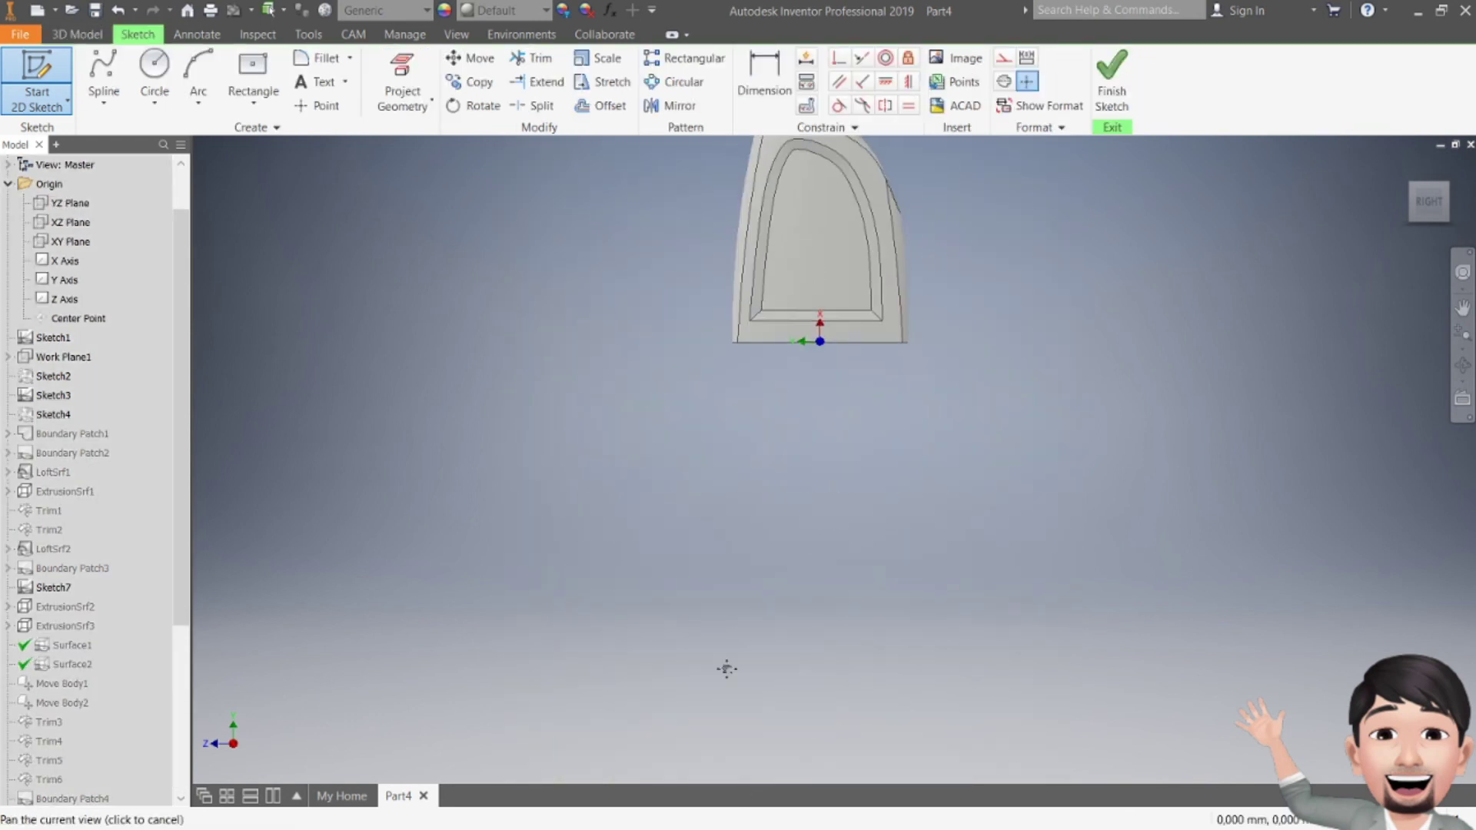
middle_drag(814, 276, 727, 669)
scroll(742, 351, down, 6)
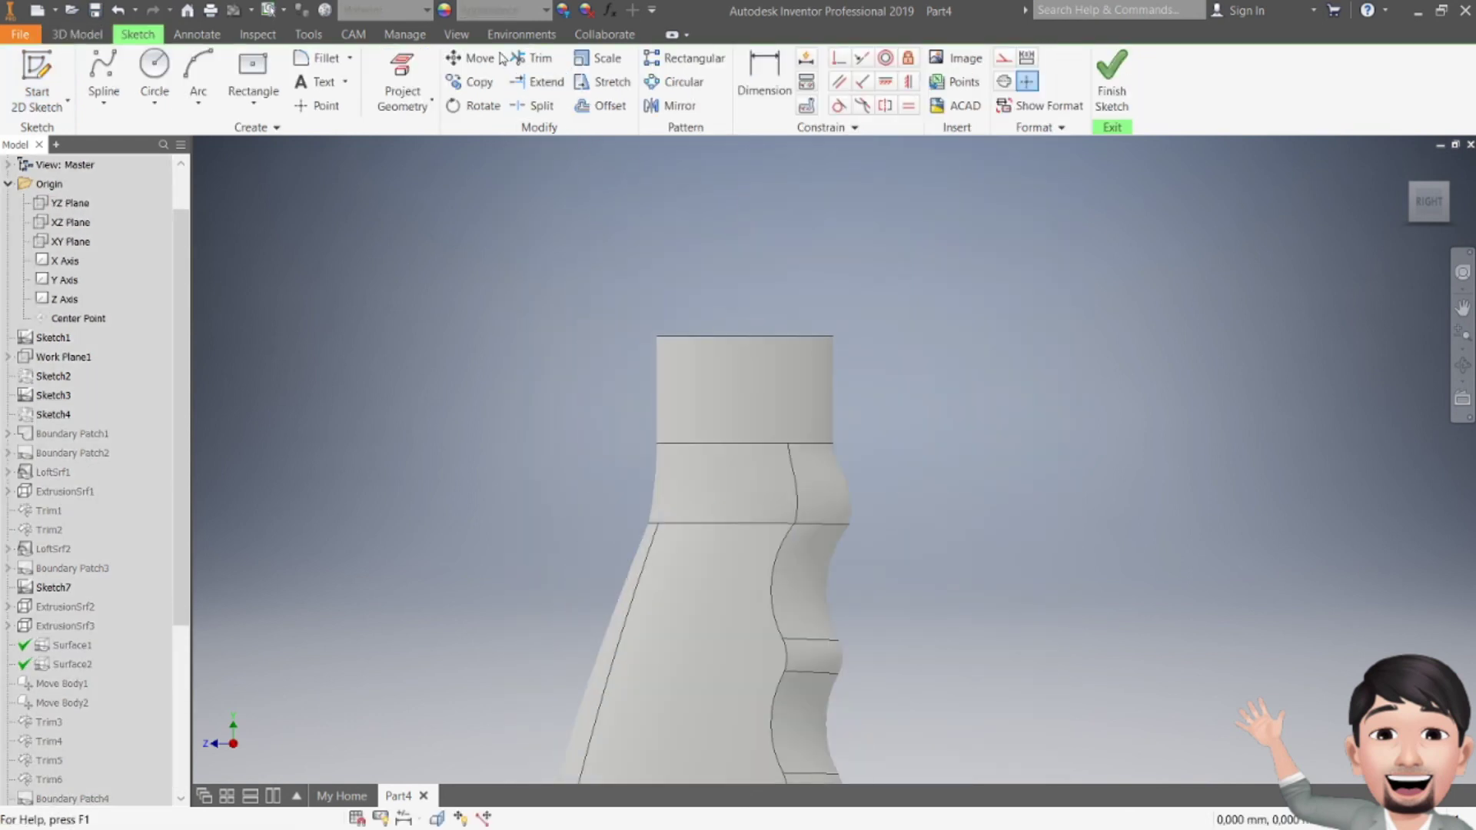
click(454, 35)
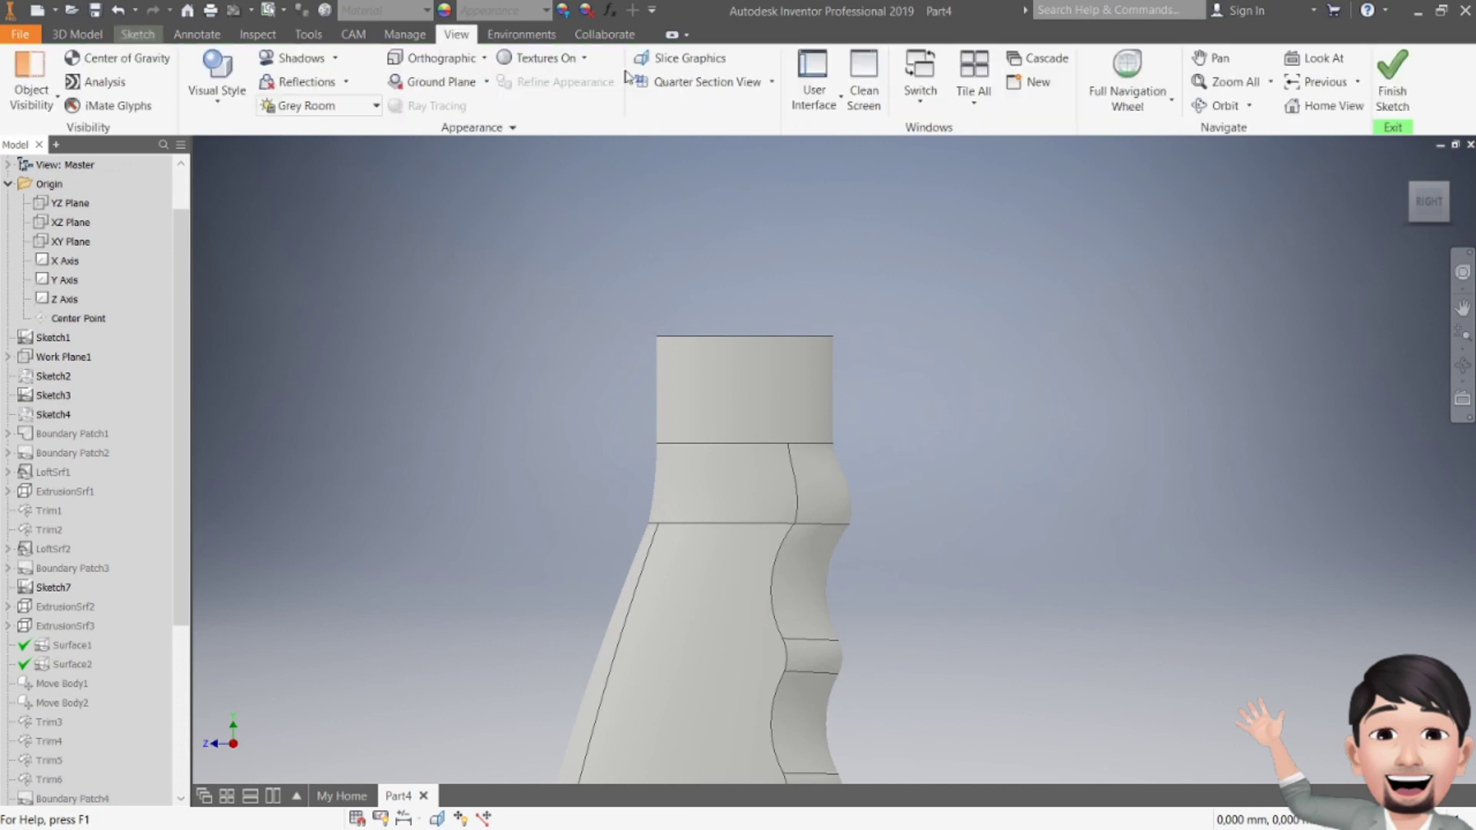
click(653, 61)
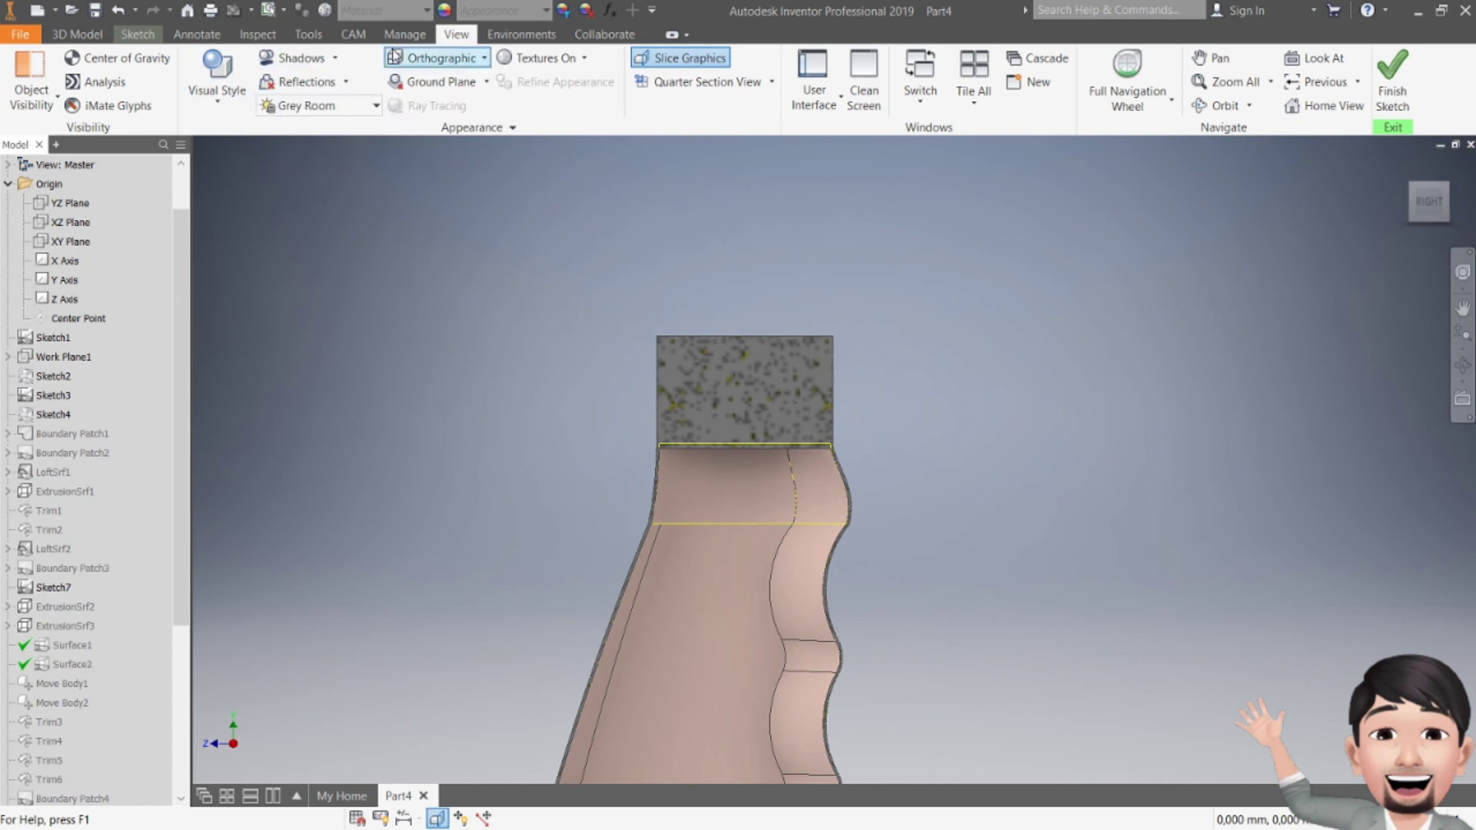
- Try to draw a 19 mm line from the middle of the neck's top edge, and undo it
click(139, 33)
click(104, 103)
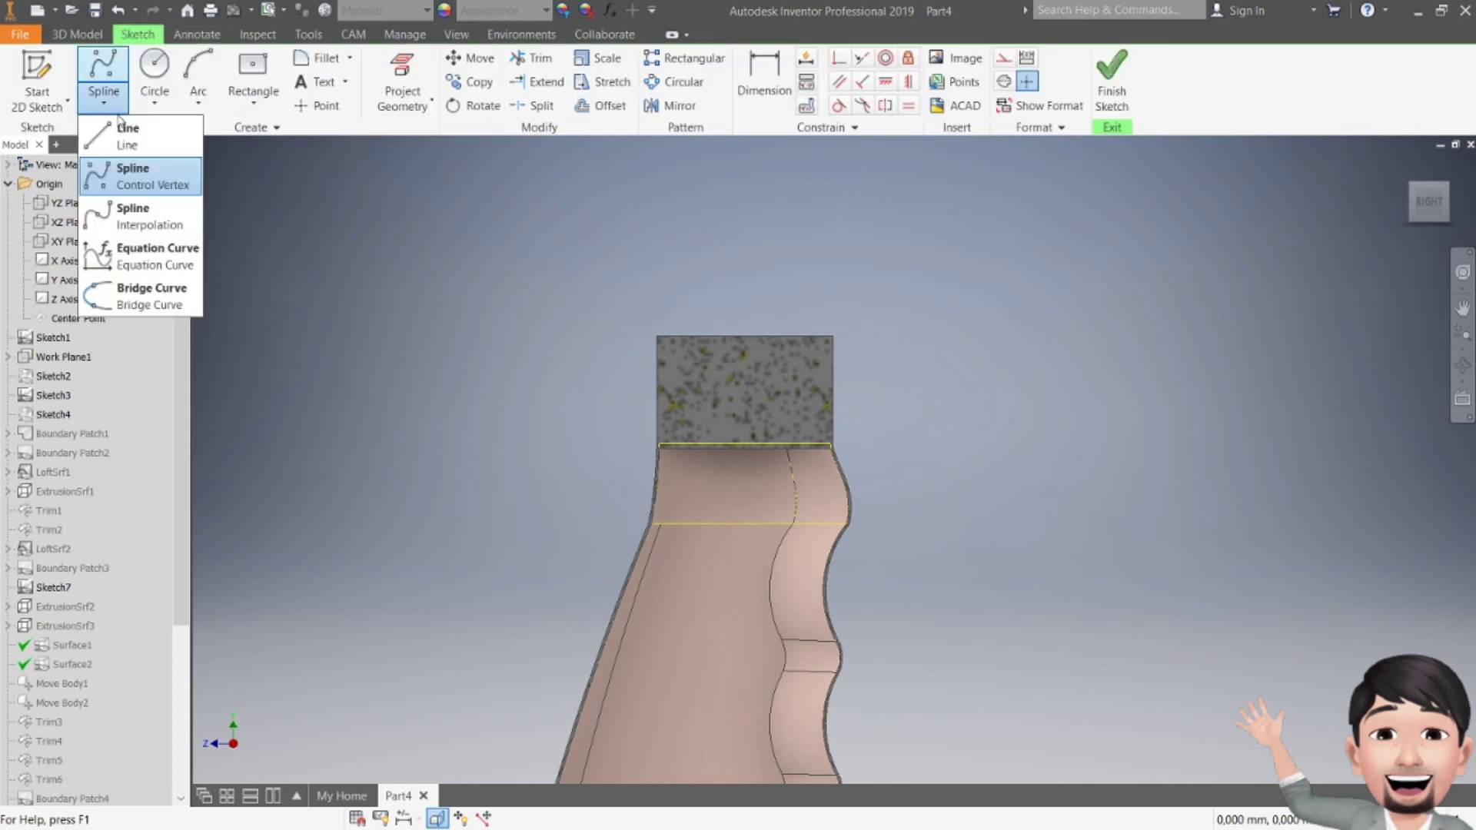
click(123, 133)
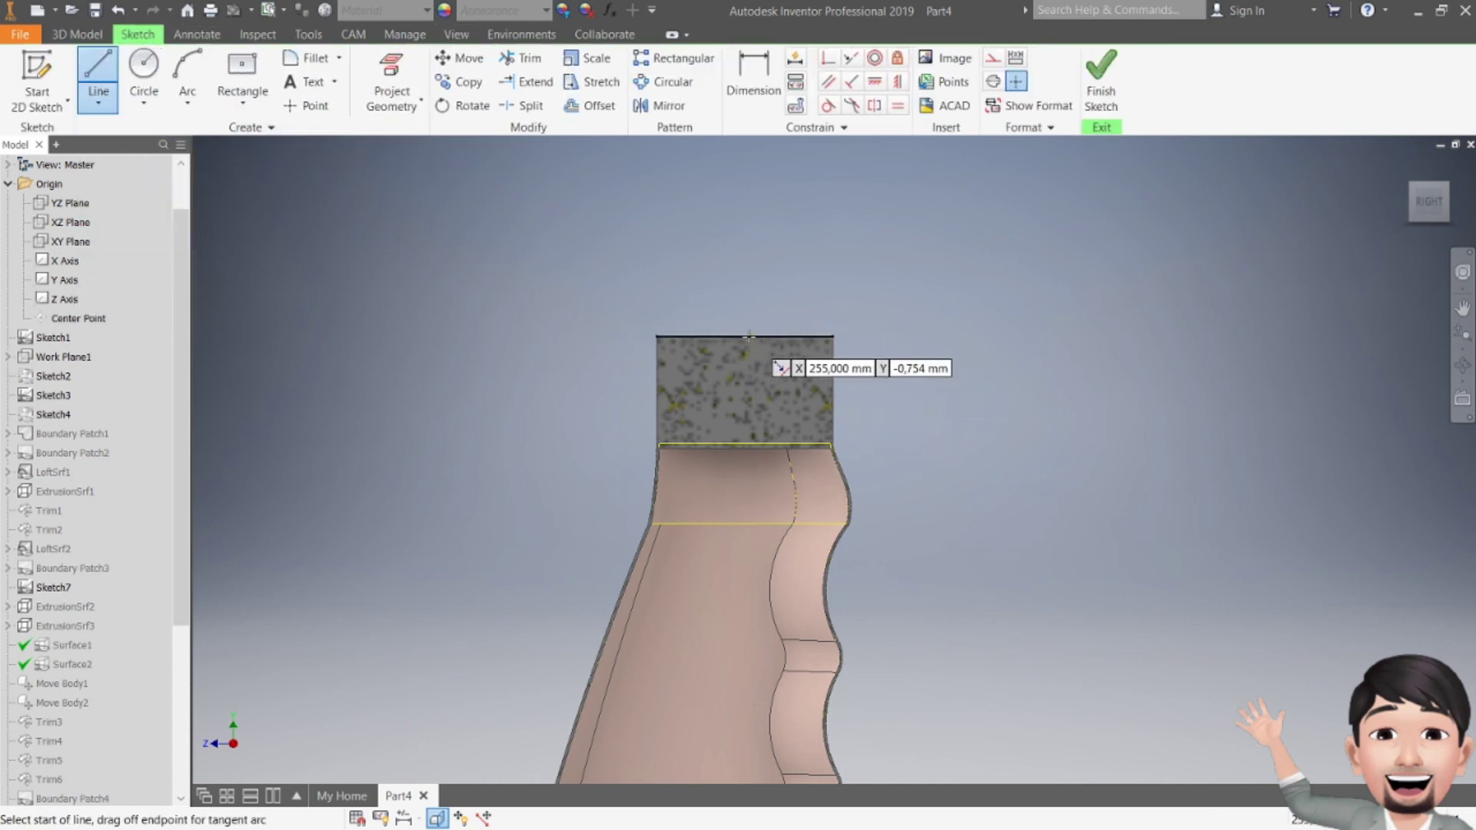
scroll(749, 338, down, 5)
click(733, 338)
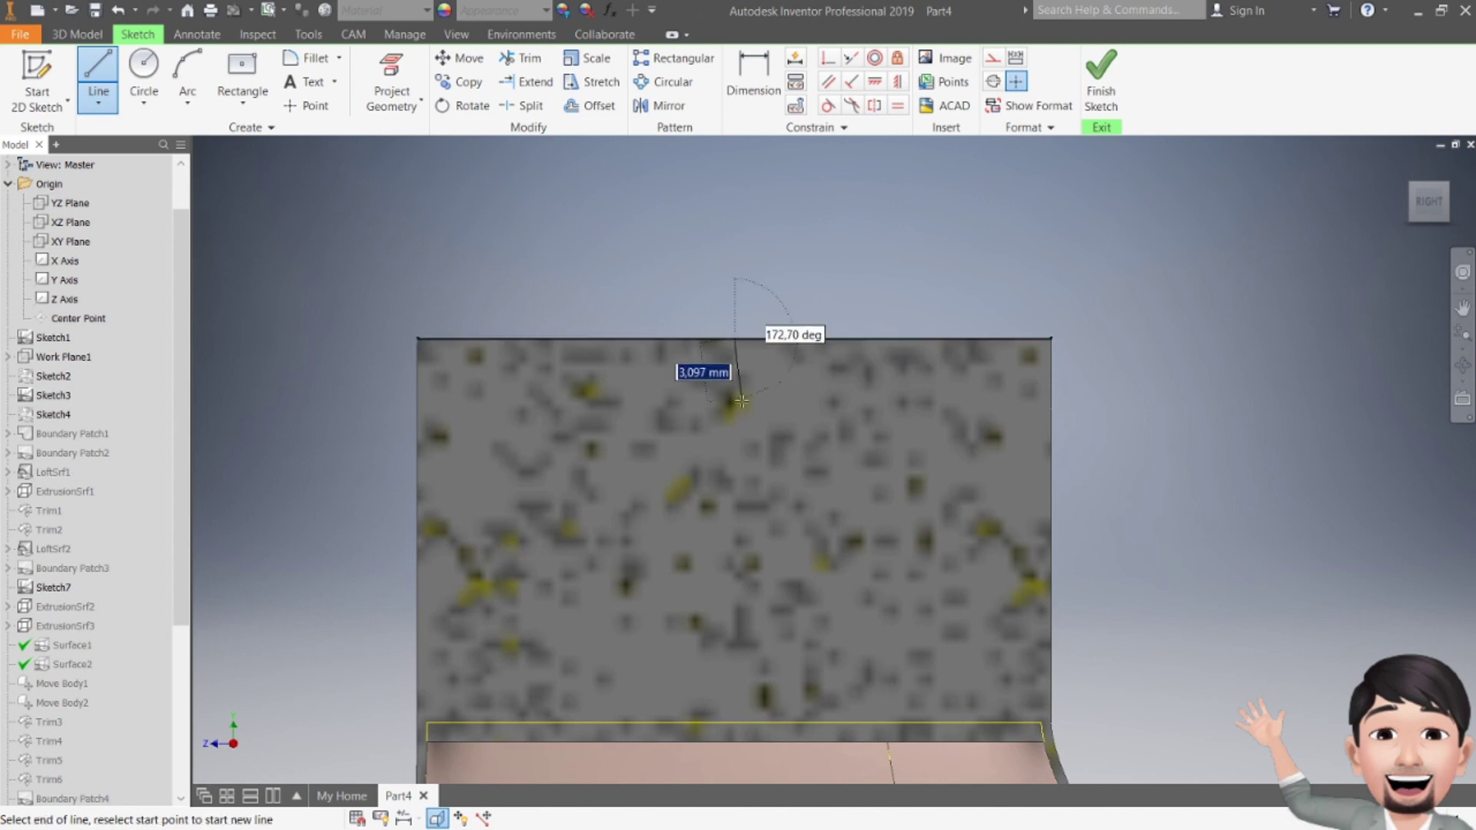
scroll(742, 392, up, 4)
scroll(746, 487, down, 3)
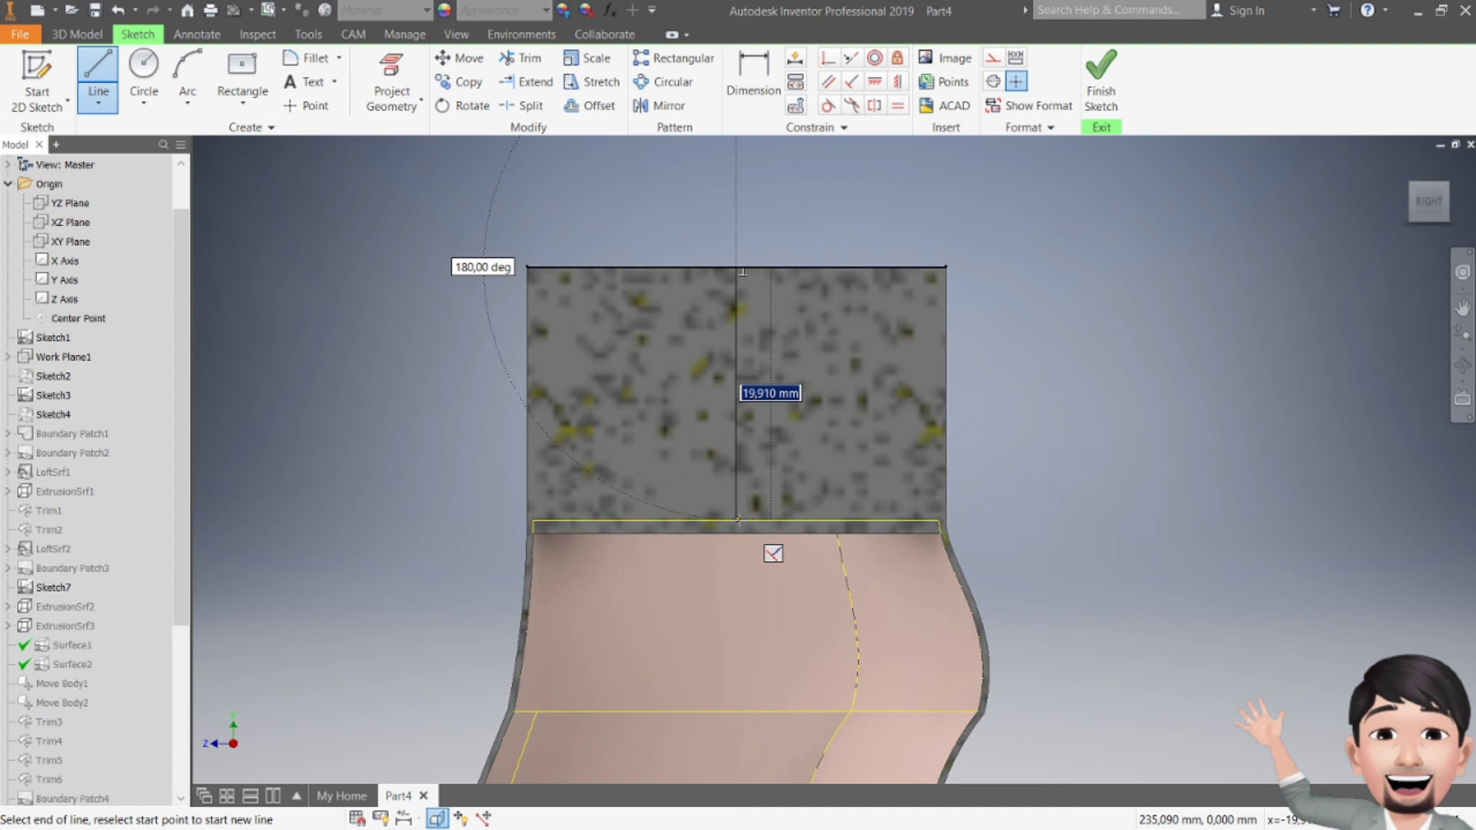
key(Return)
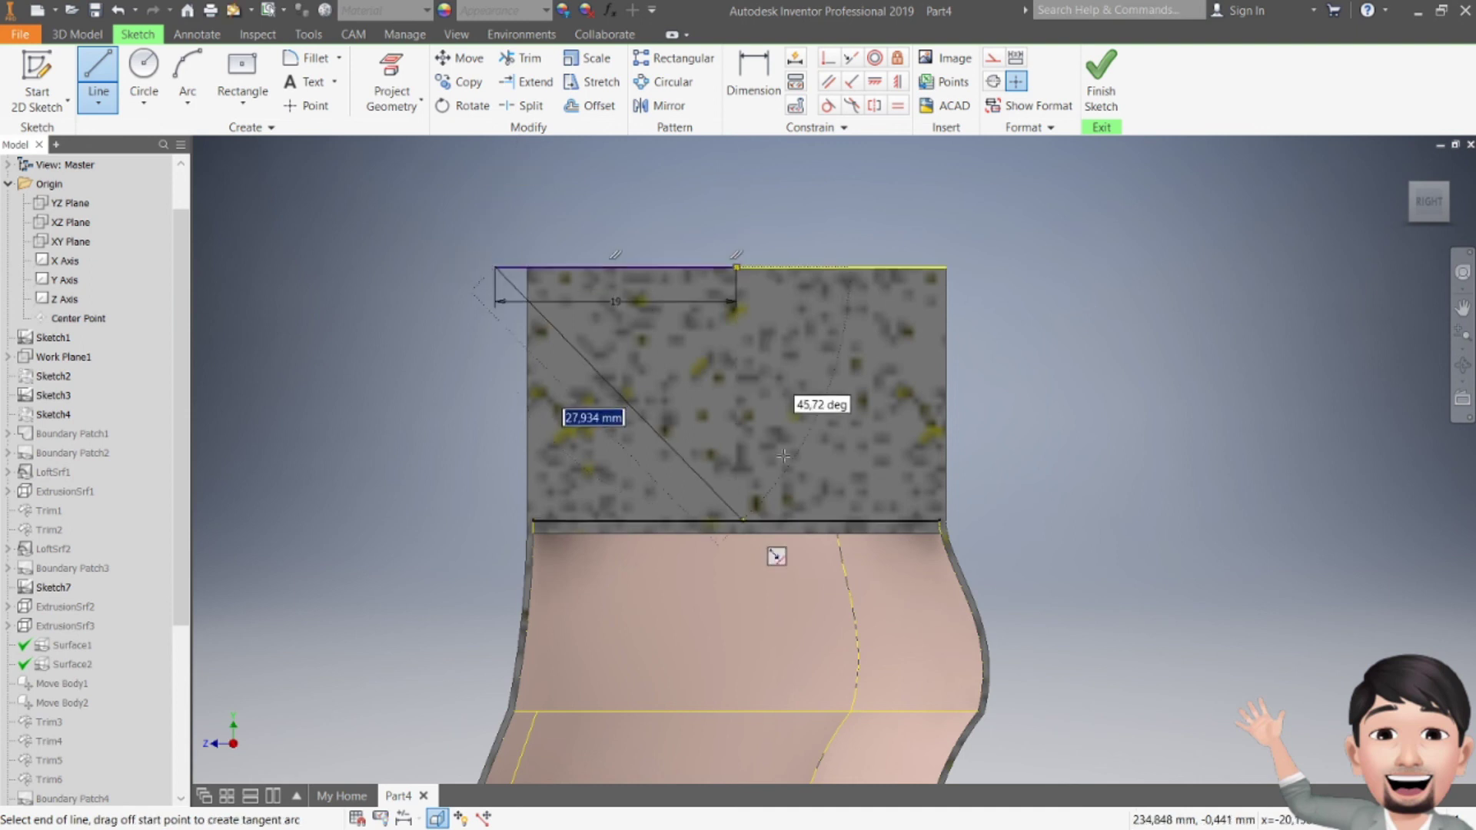
key(Escape)
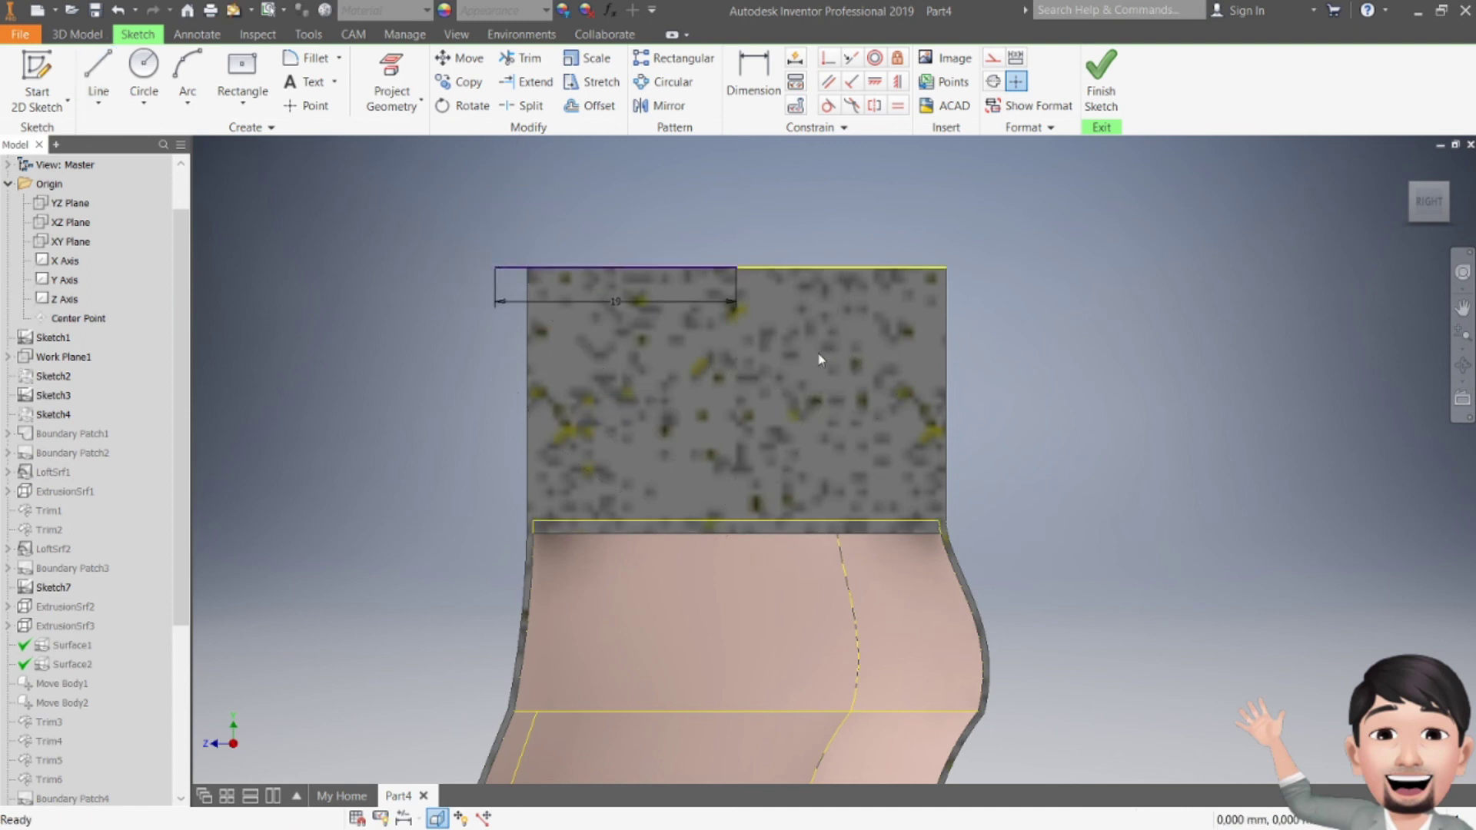
key(ctrl+z)
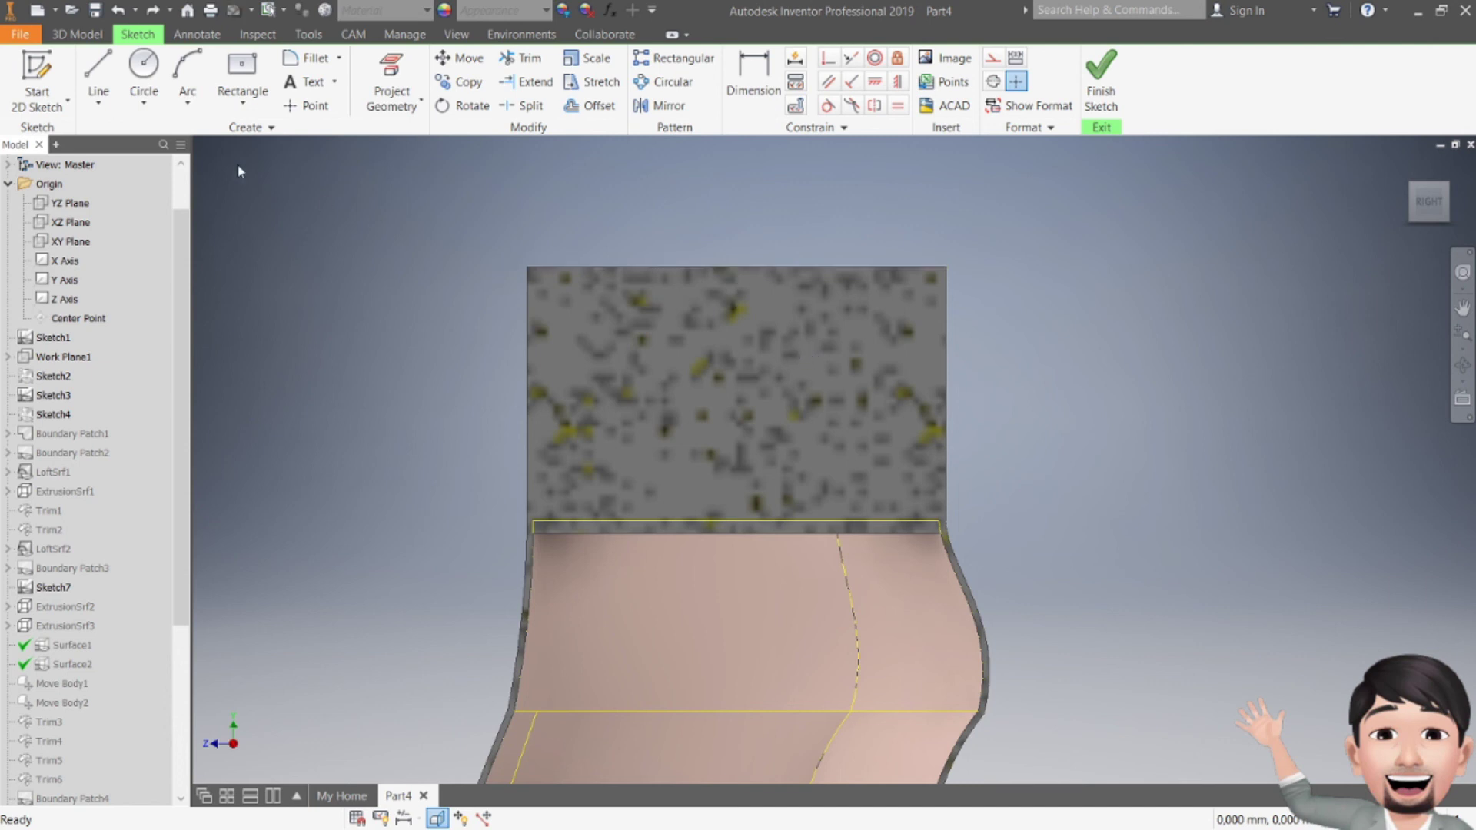
- Draw a vertical 19 mm line downward from the middle of the neck's top edge
click(97, 73)
click(737, 267)
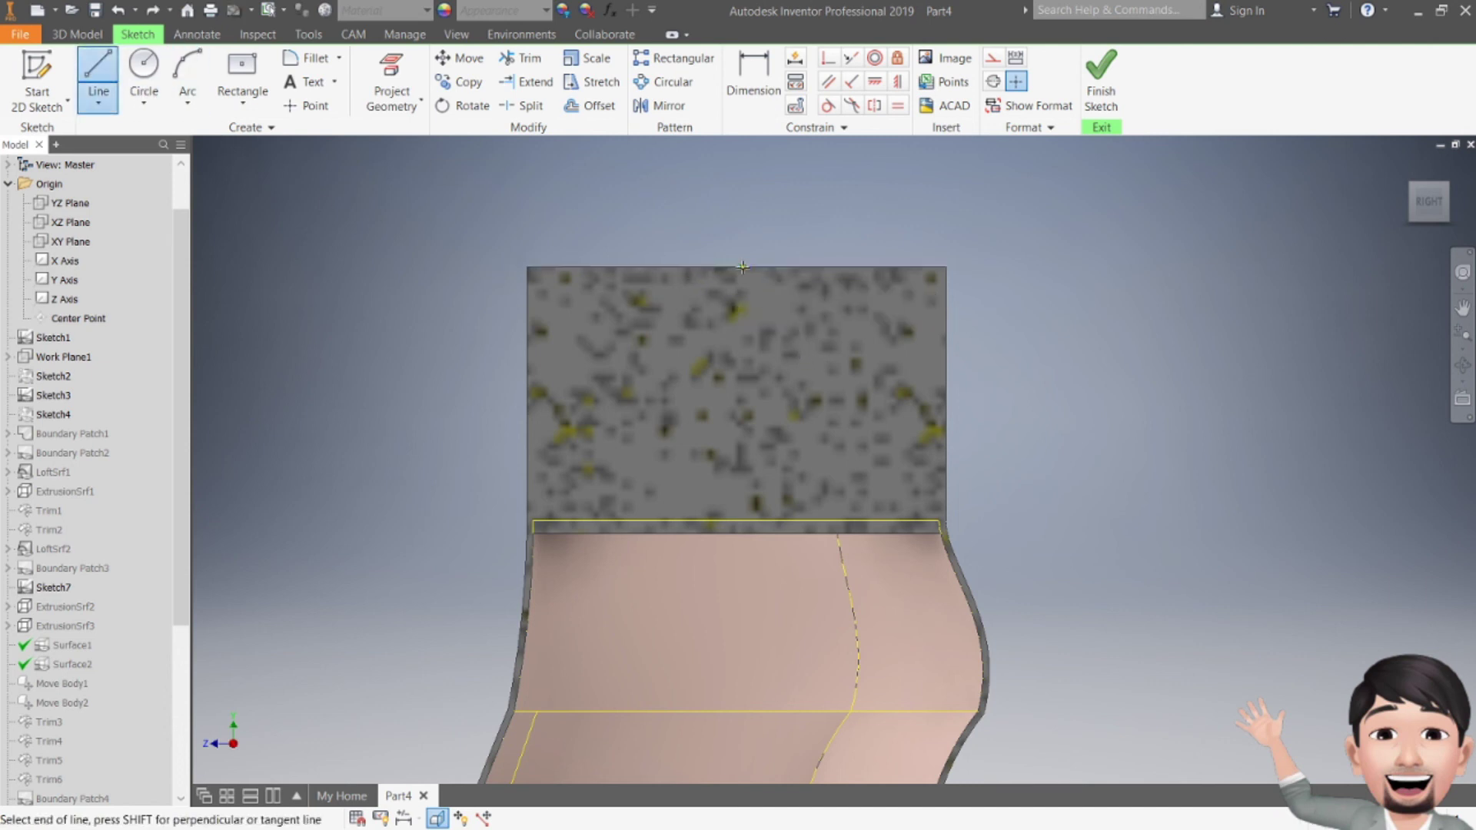
key(ctrl+z)
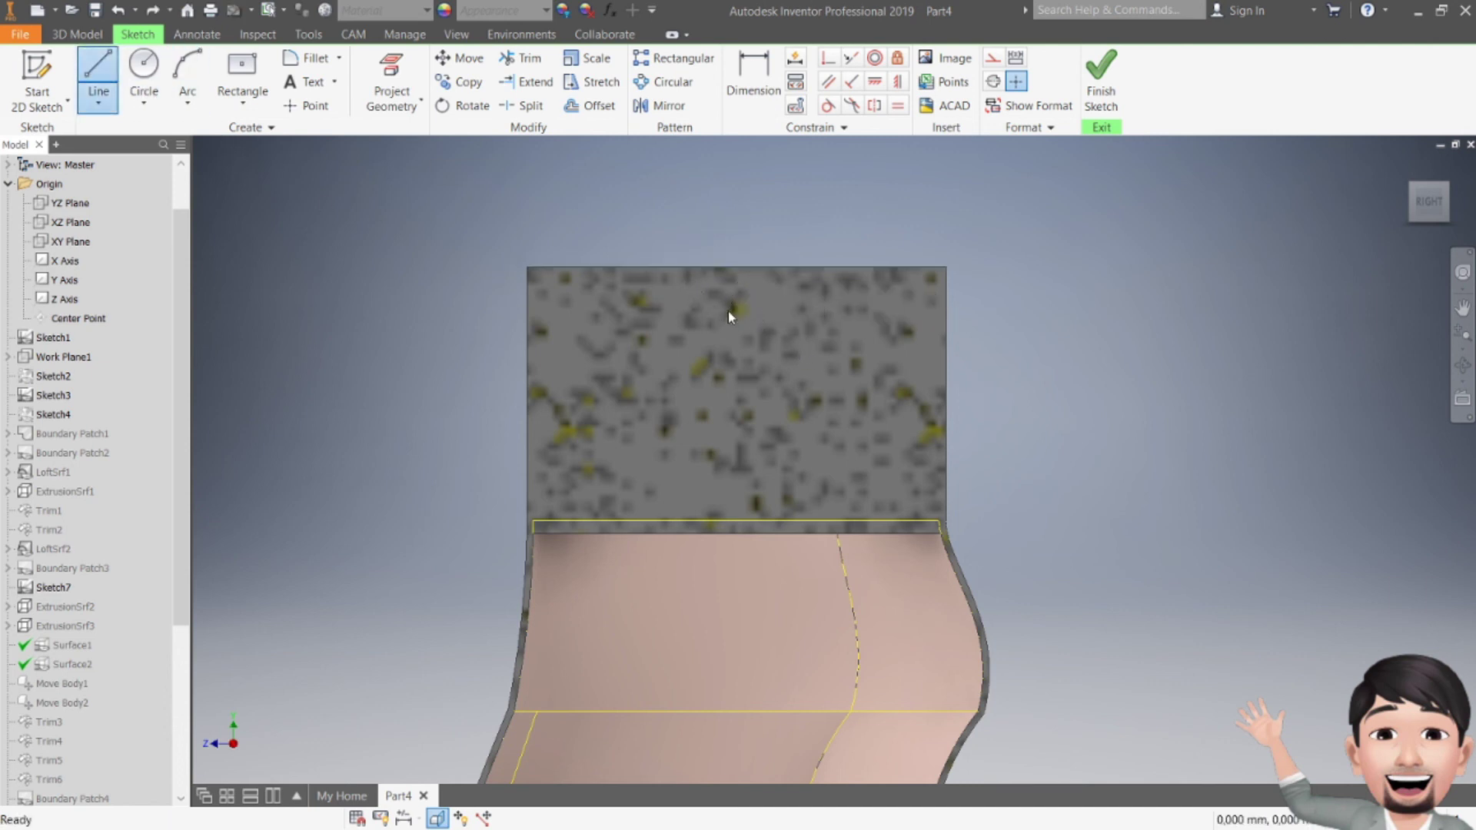
click(737, 266)
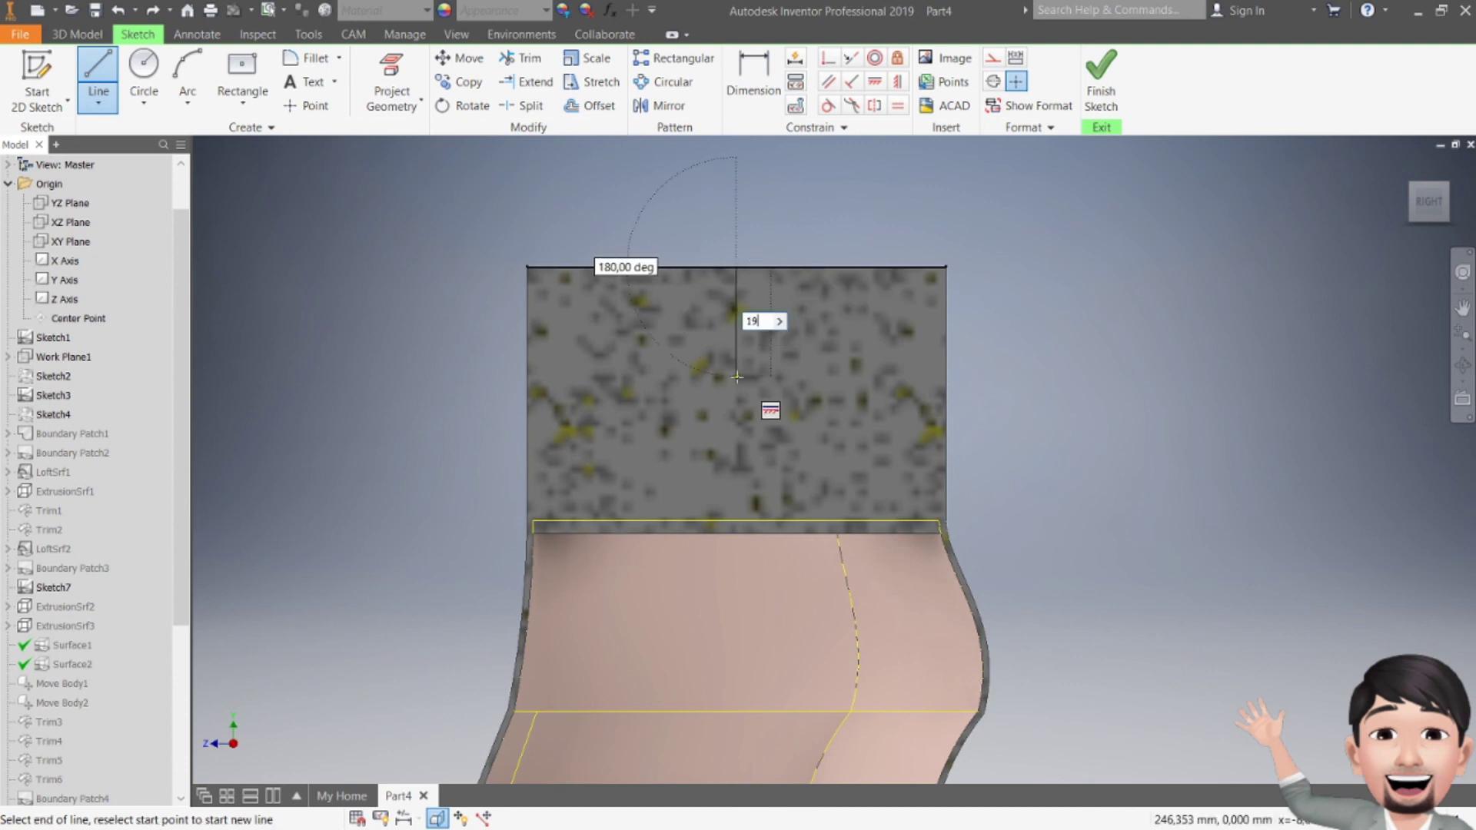
text(19)
key(Return)
key(Escape)
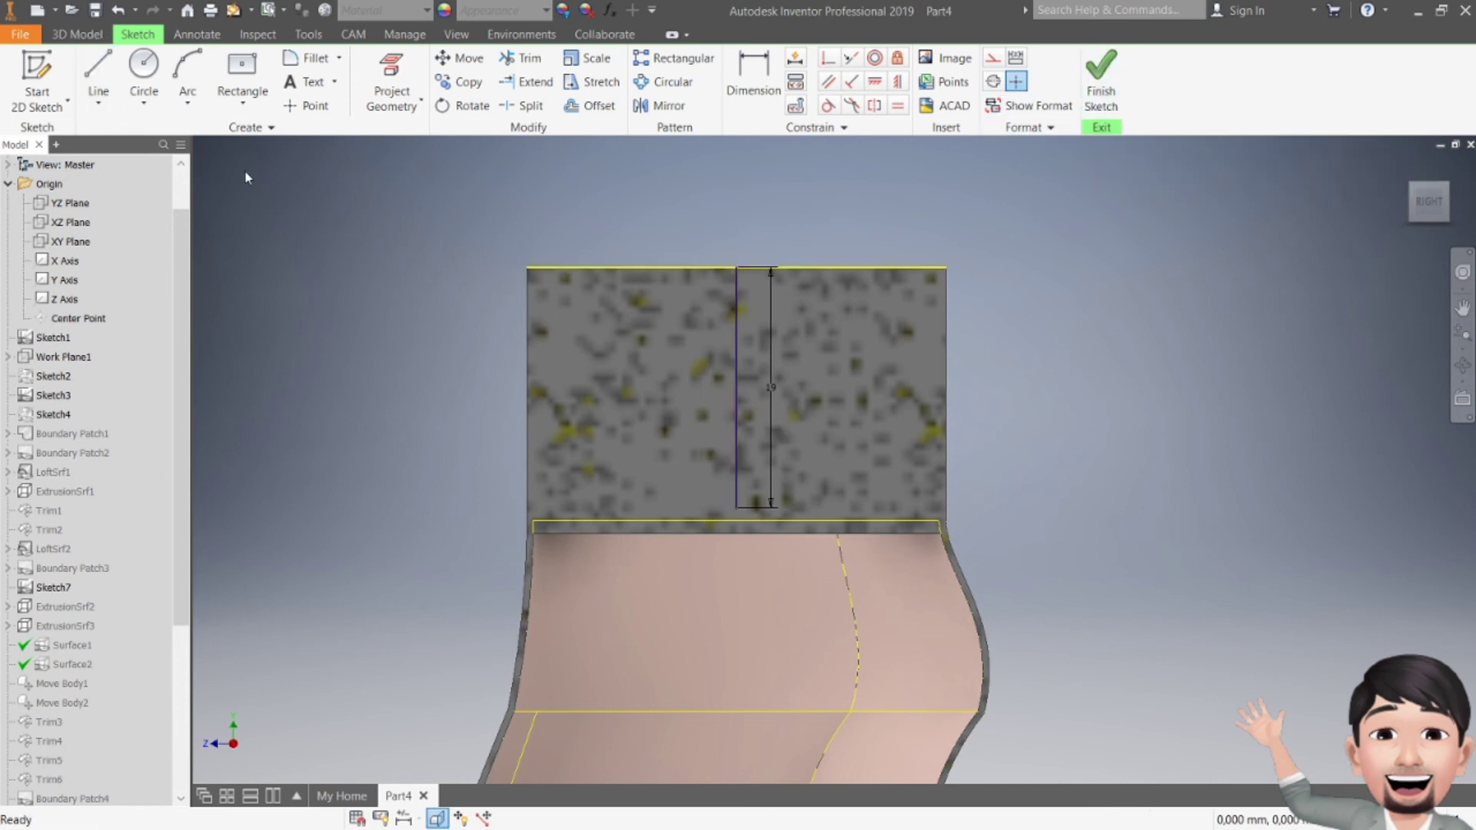
- Draw a vertical line about 1.8 mm long on the neck's outer edge, just above its base
click(107, 85)
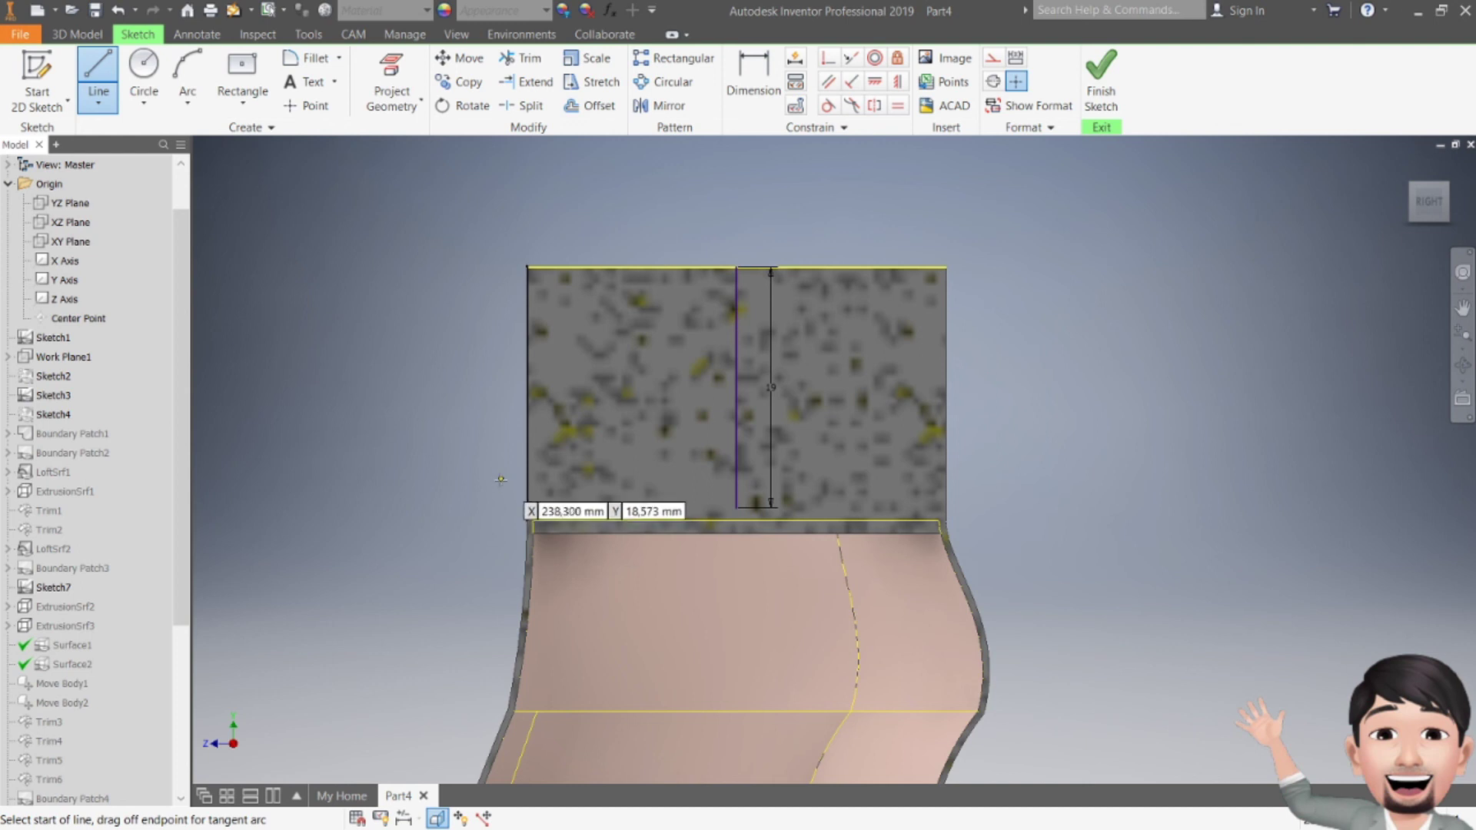
scroll(525, 470, up, 5)
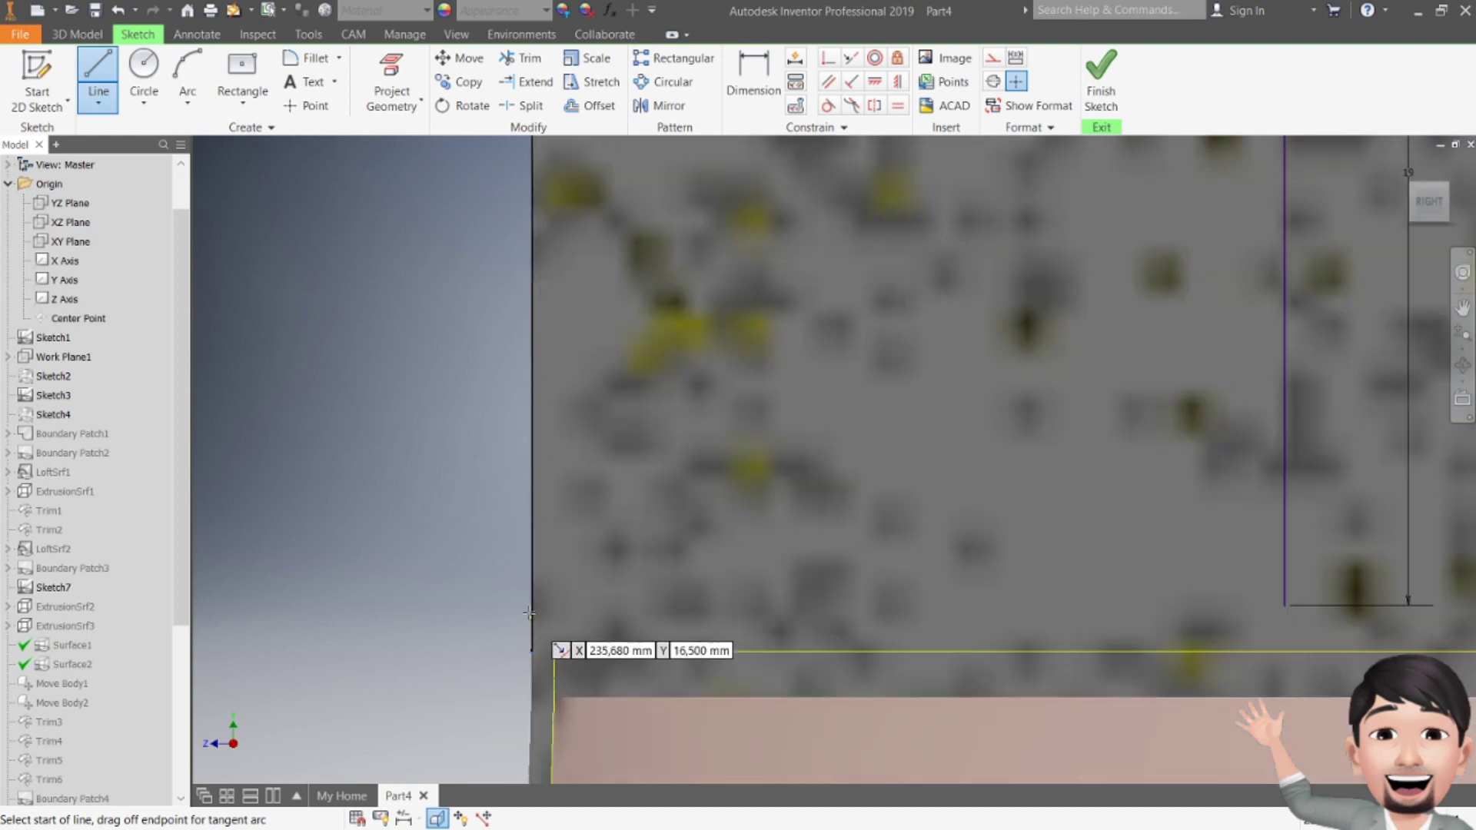
scroll(527, 646, down, 5)
scroll(524, 602, up, 5)
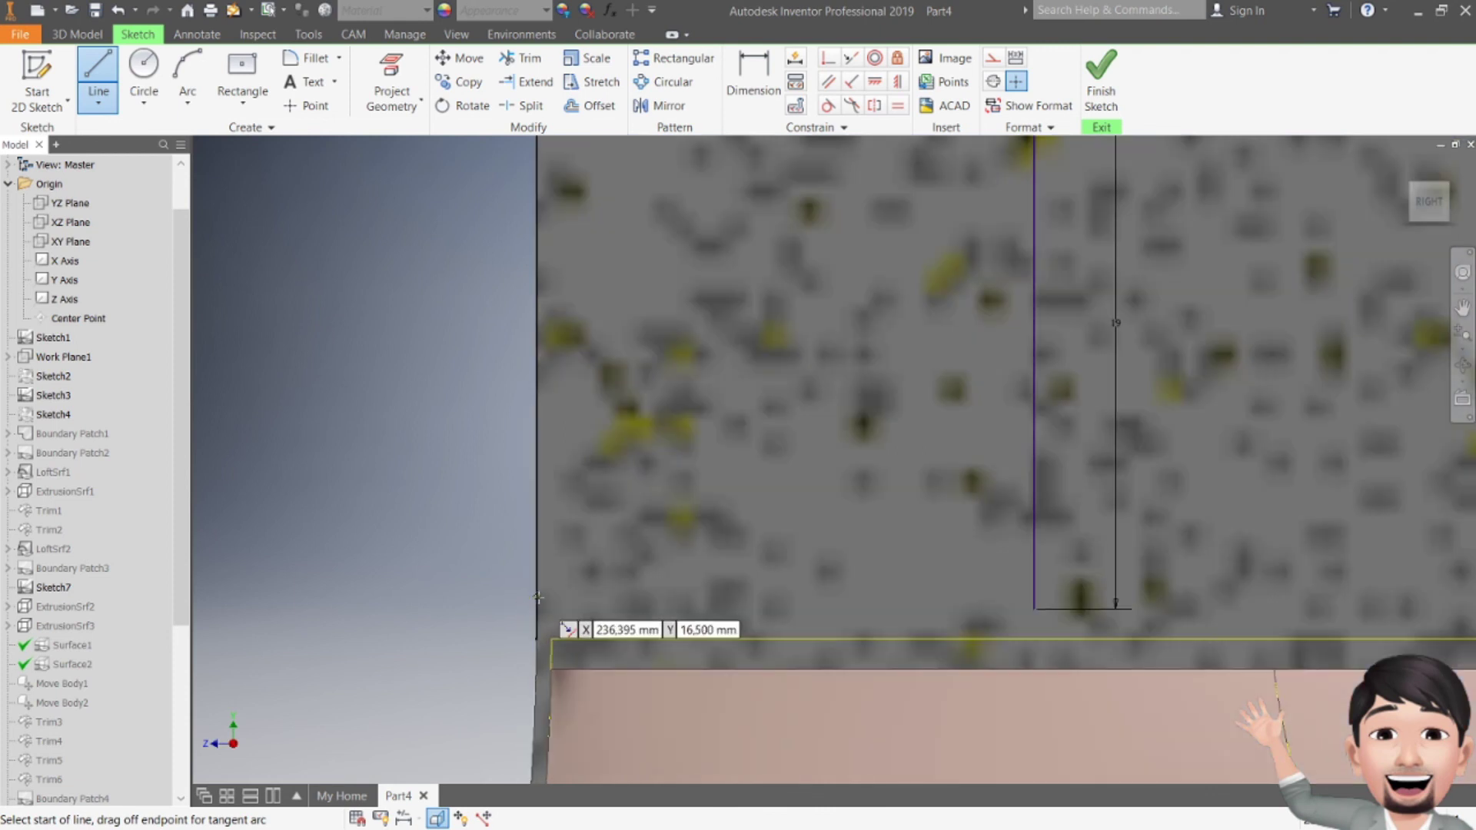
click(536, 639)
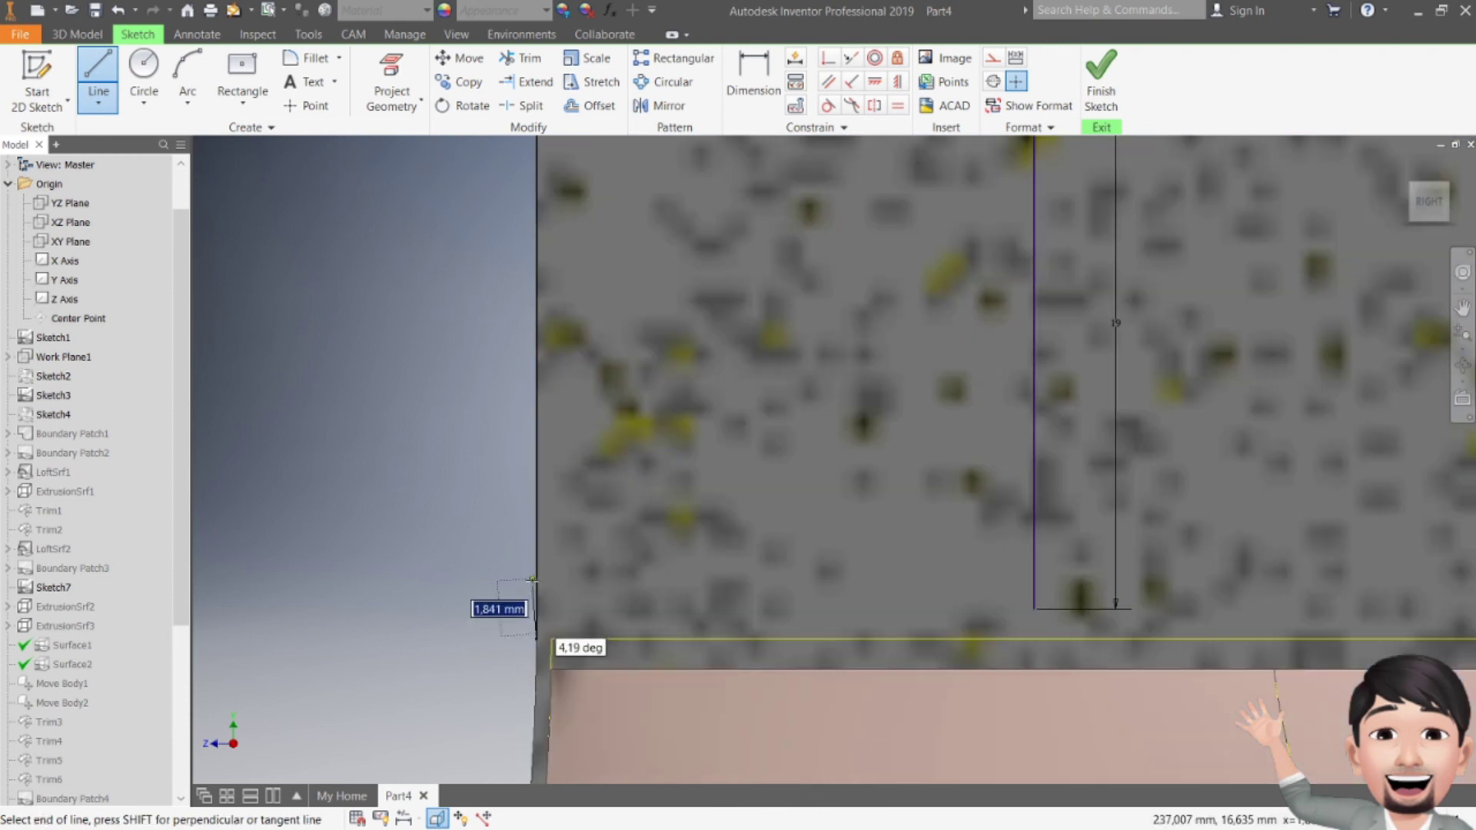
double_click(536, 585)
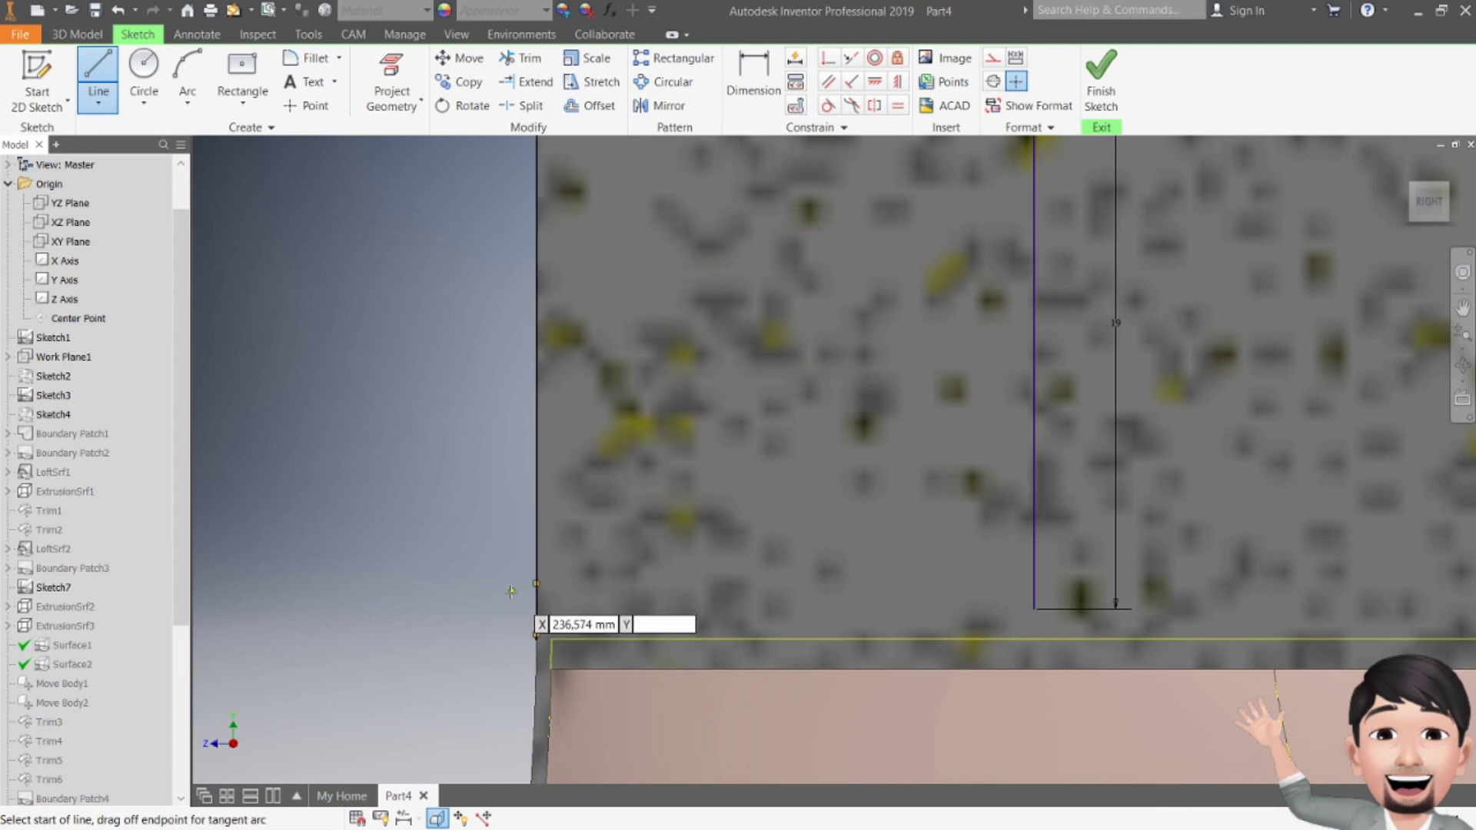
- Draw three connected lines forming a trapezoid outside the neck's edge, with sloped ends about 0.8 mm long meeting the short vertical line
click(537, 636)
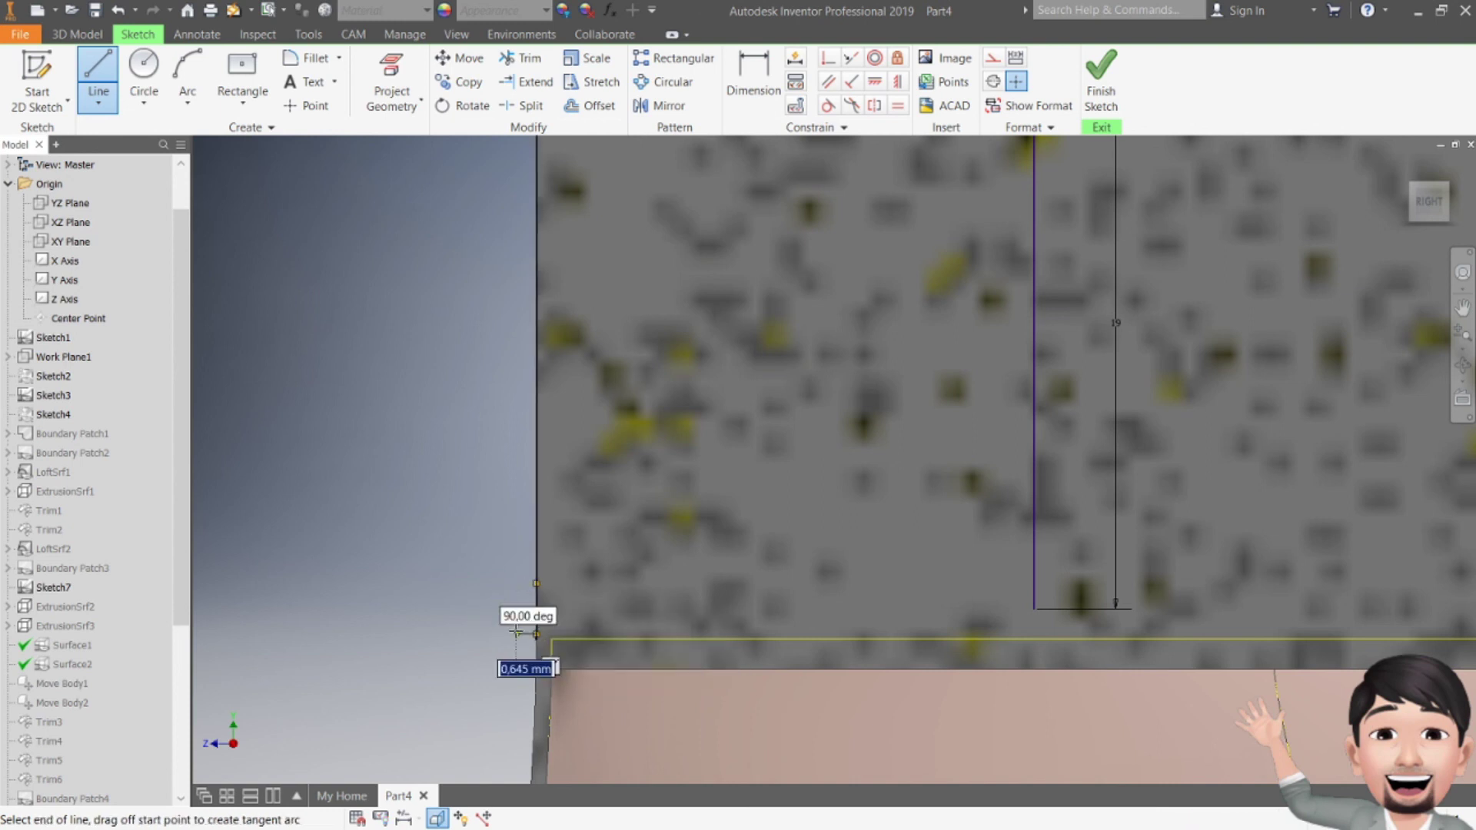
scroll(504, 622, down, 2)
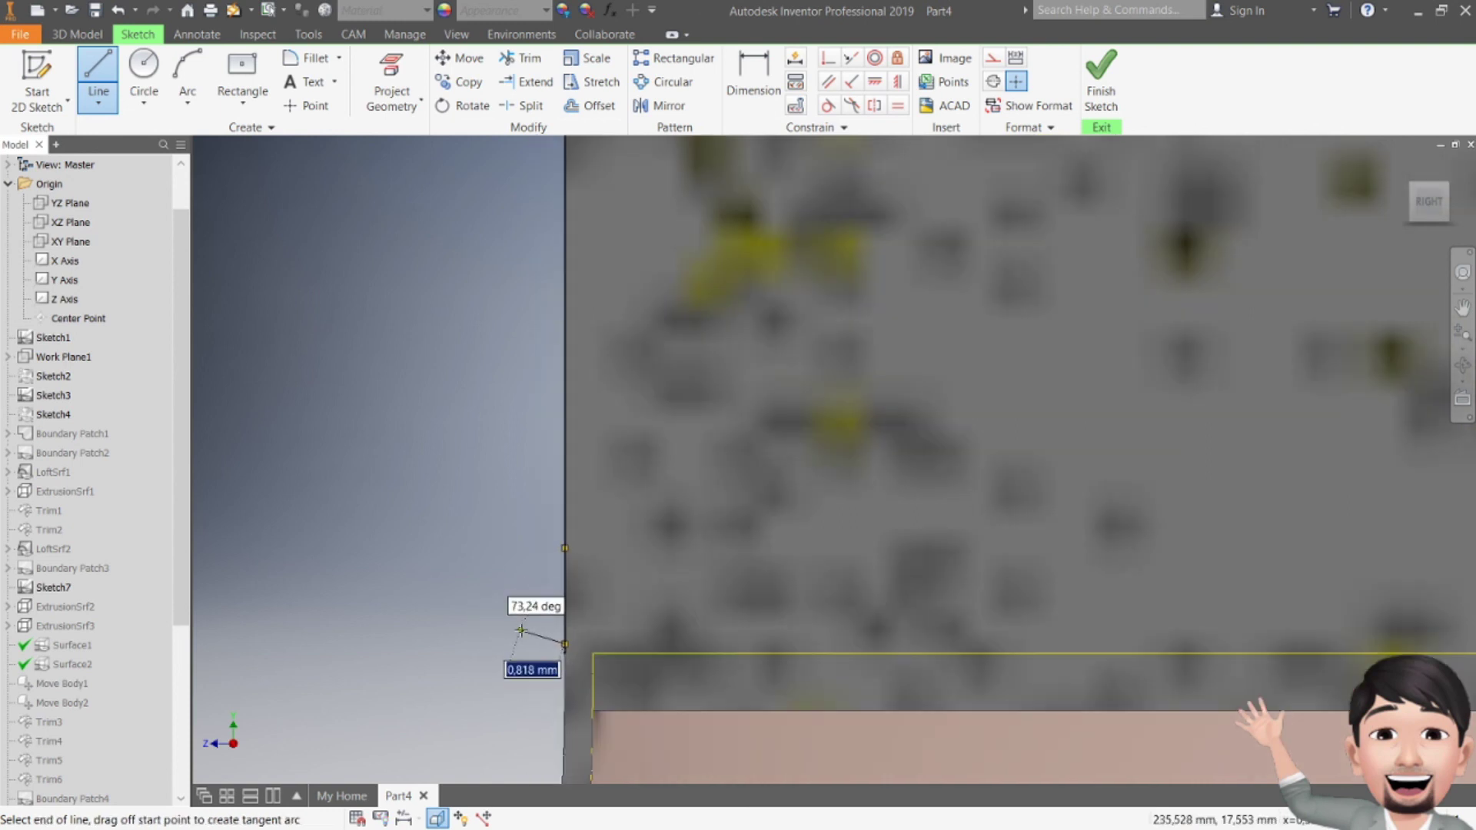
click(519, 620)
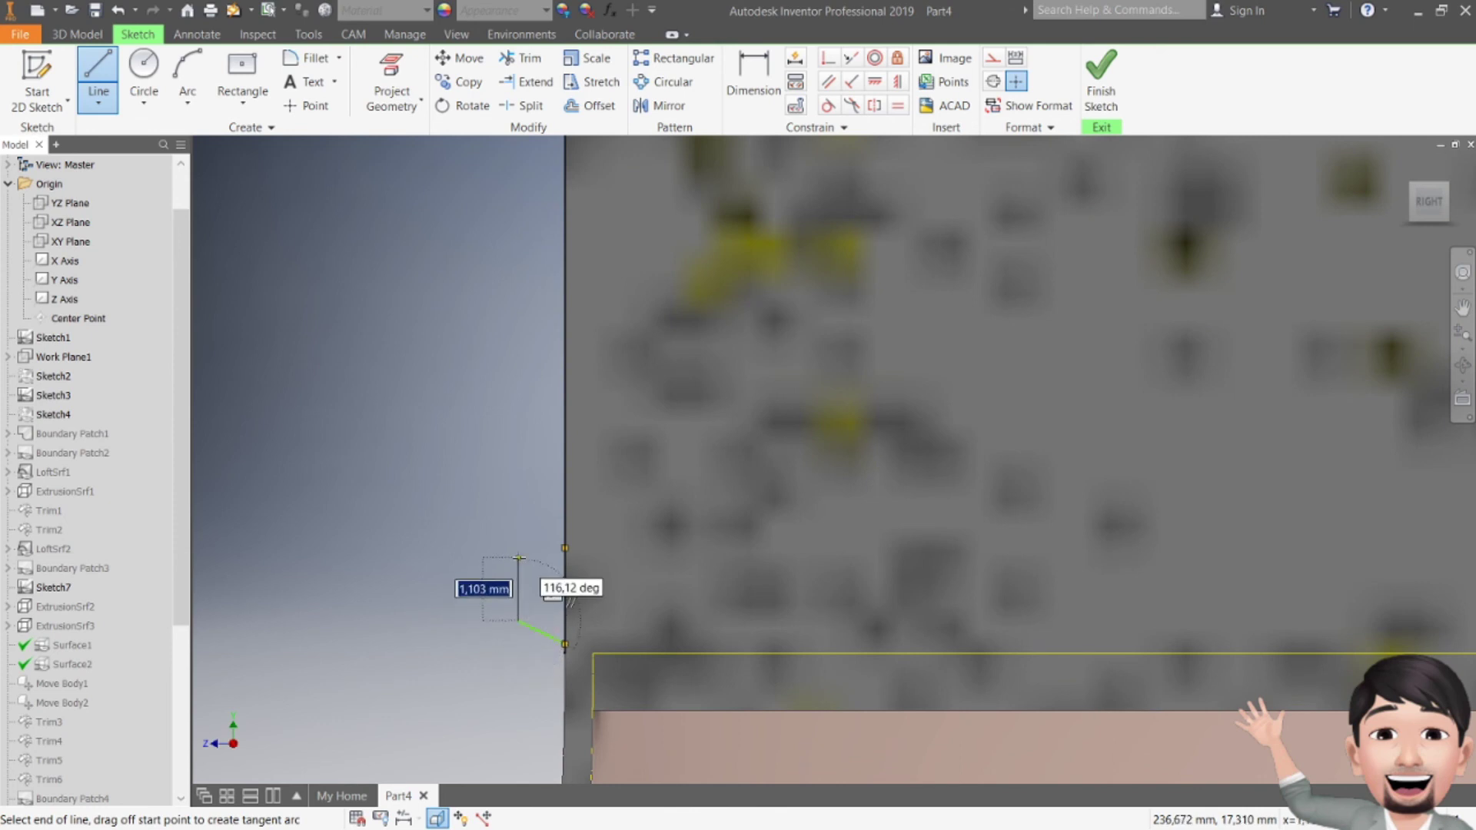
click(519, 568)
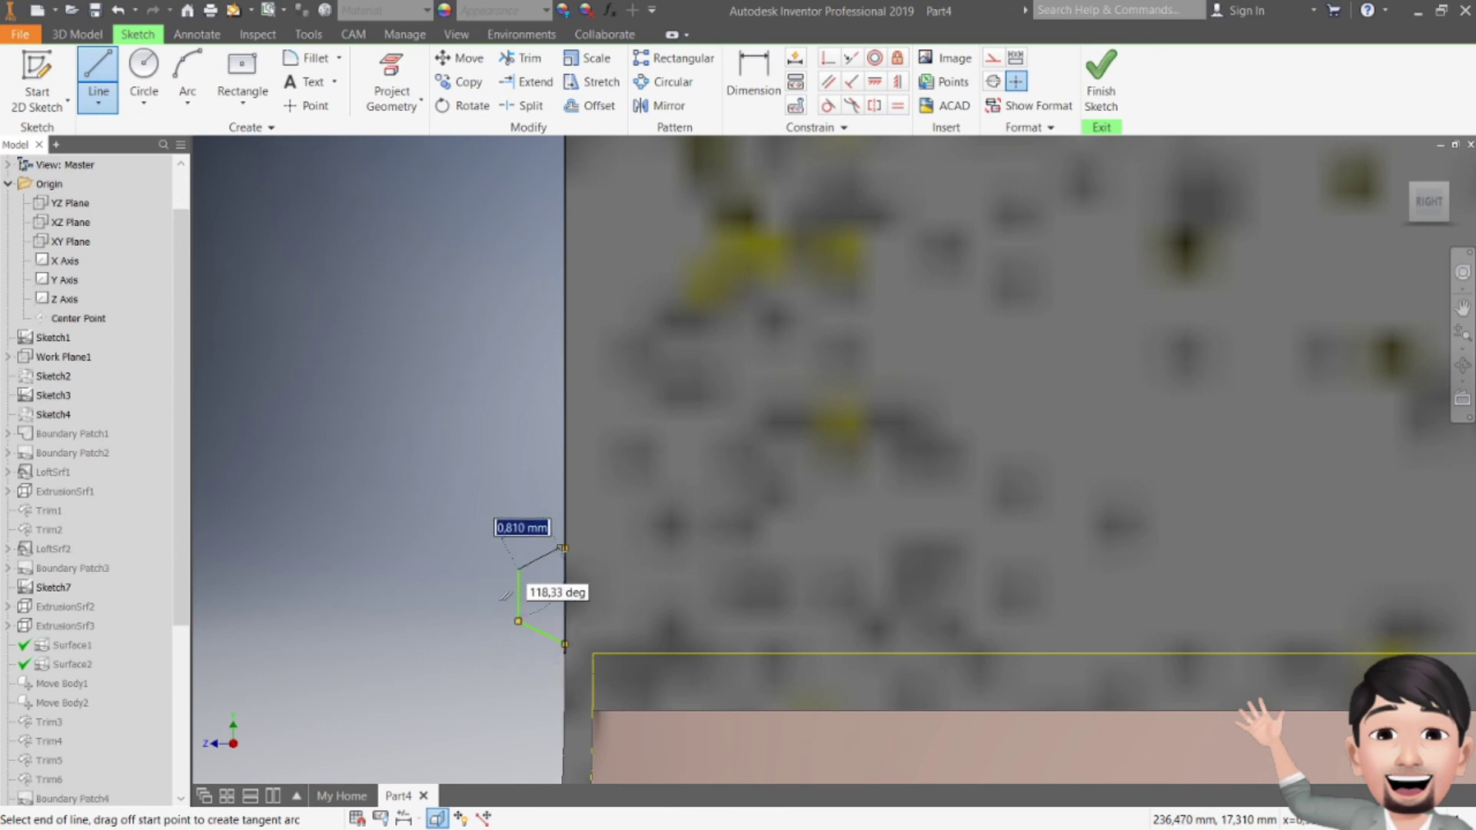
click(565, 548)
key(Escape)
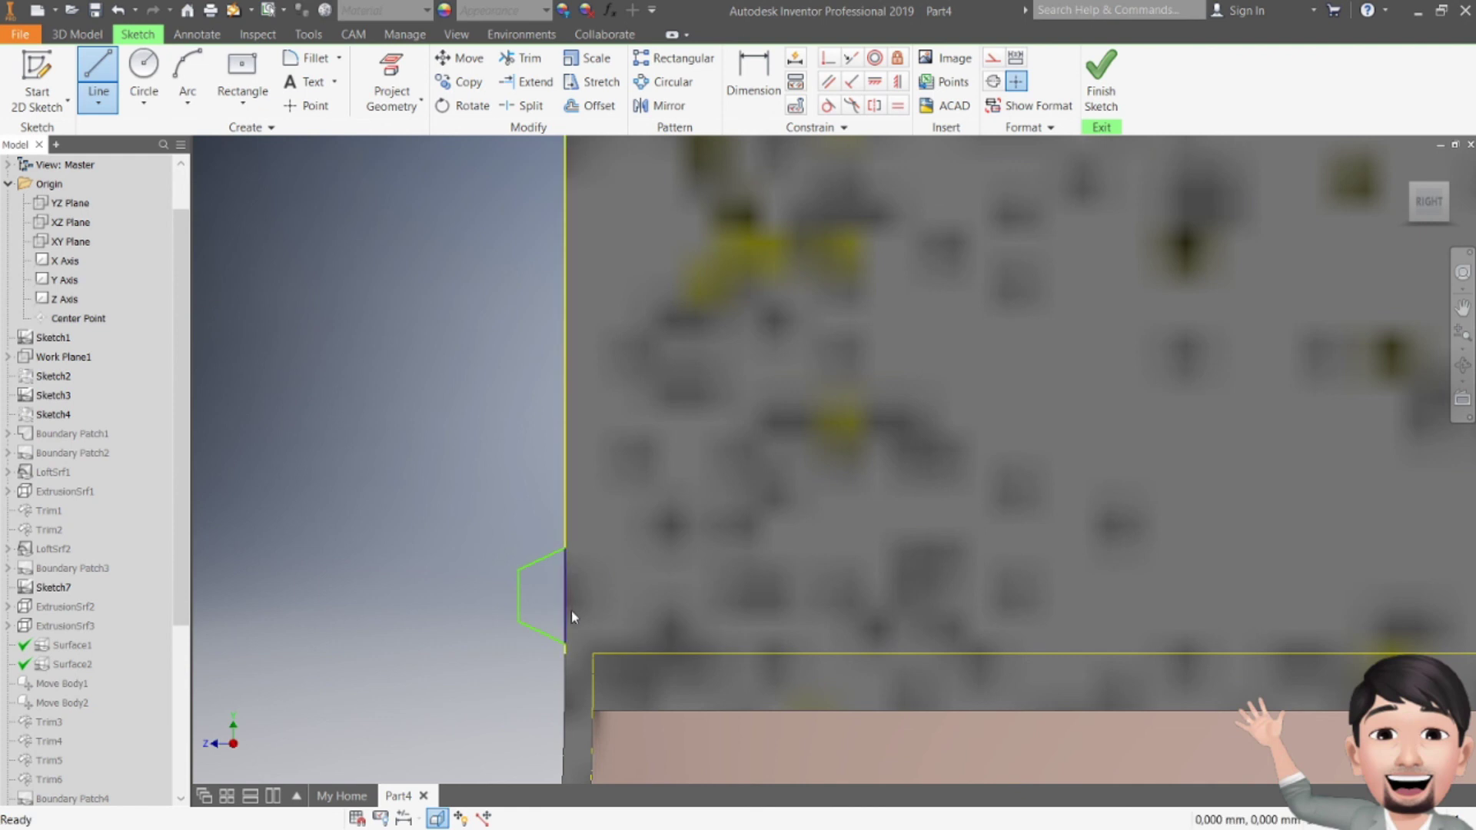
- Close the trapezoid's loop with the short vertical line on the neck's edge and finish the sketch
right_click(545, 639)
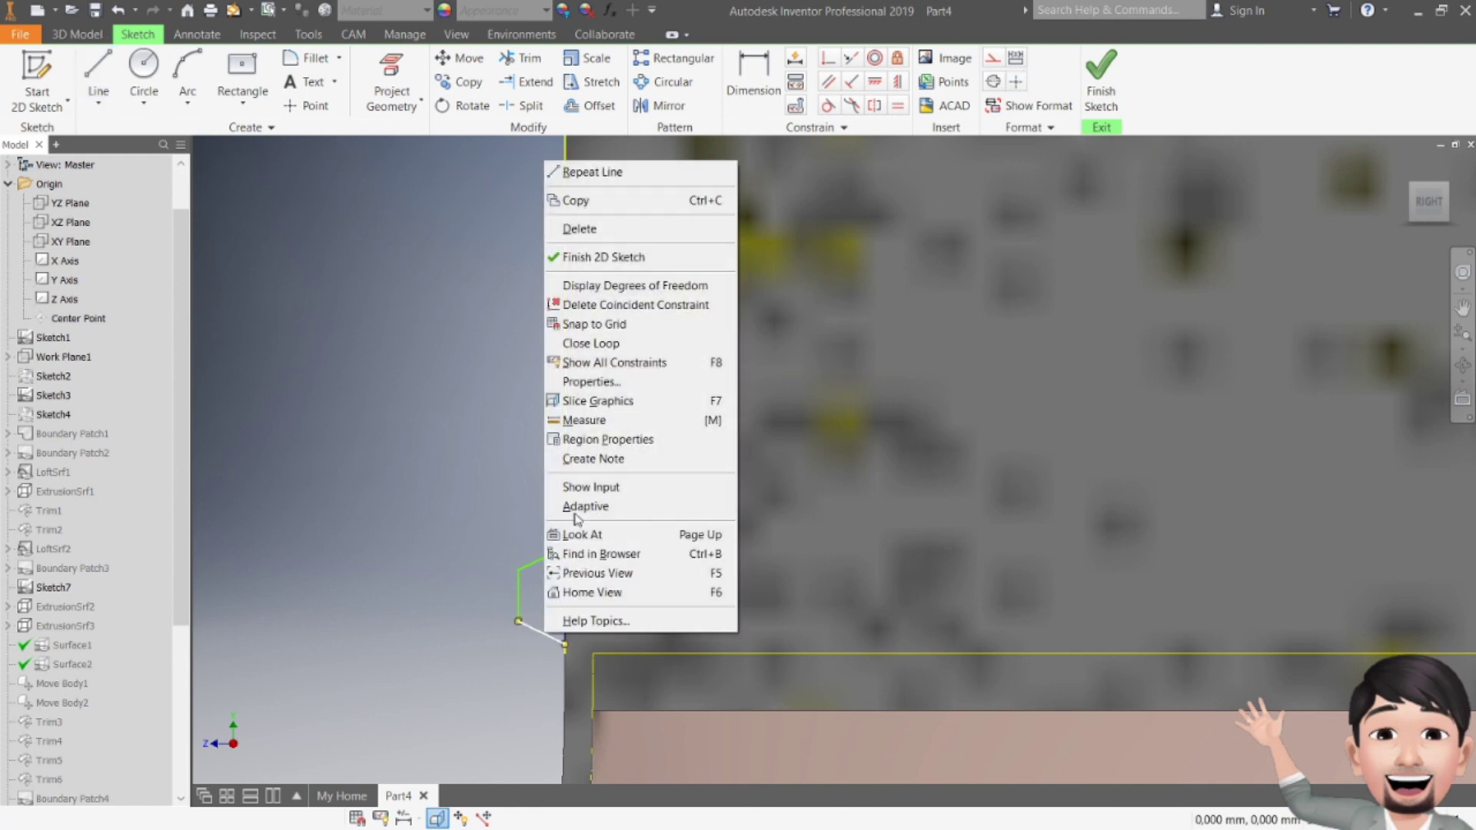
click(588, 343)
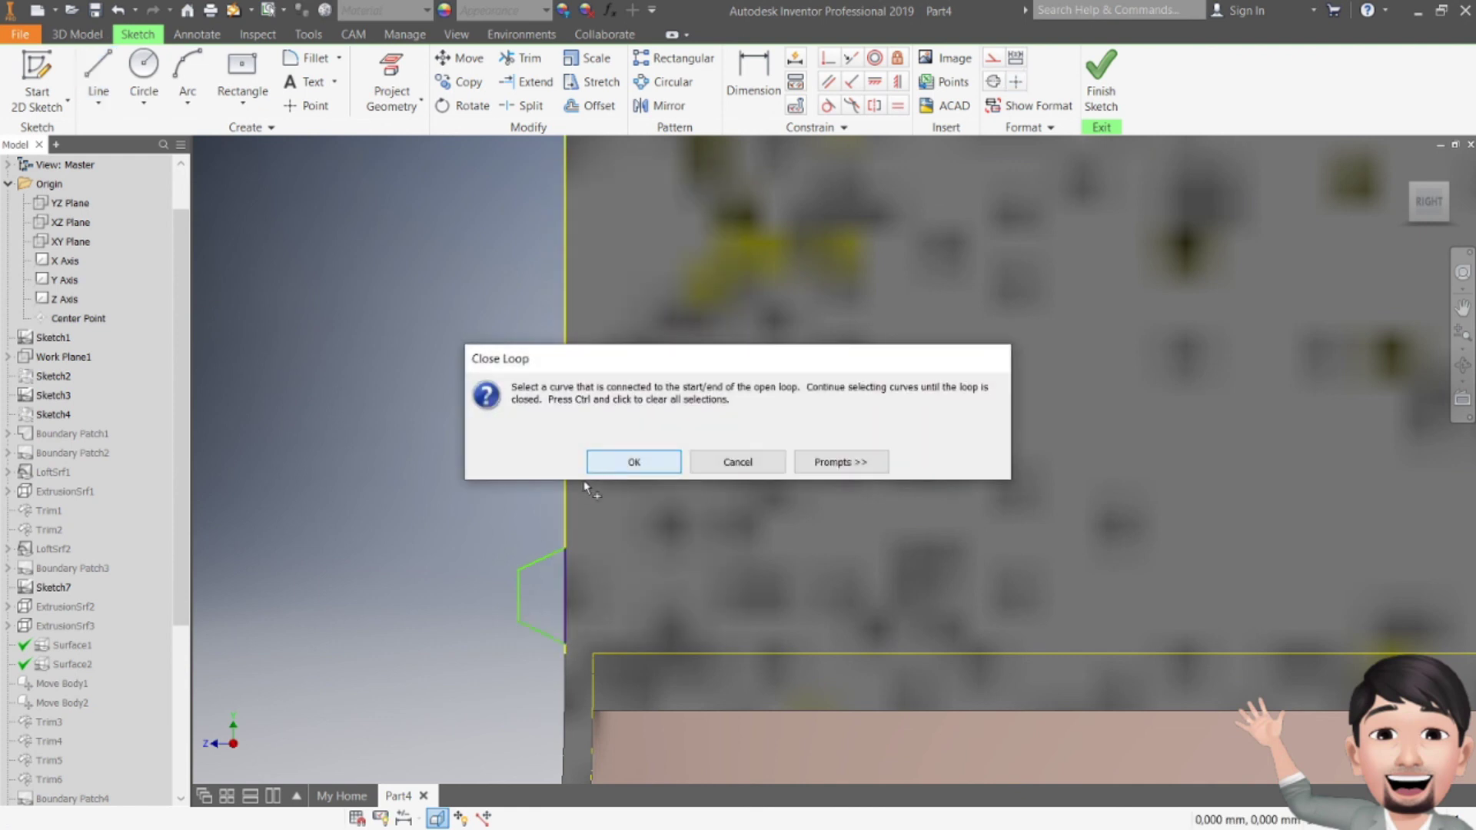
click(607, 465)
click(561, 576)
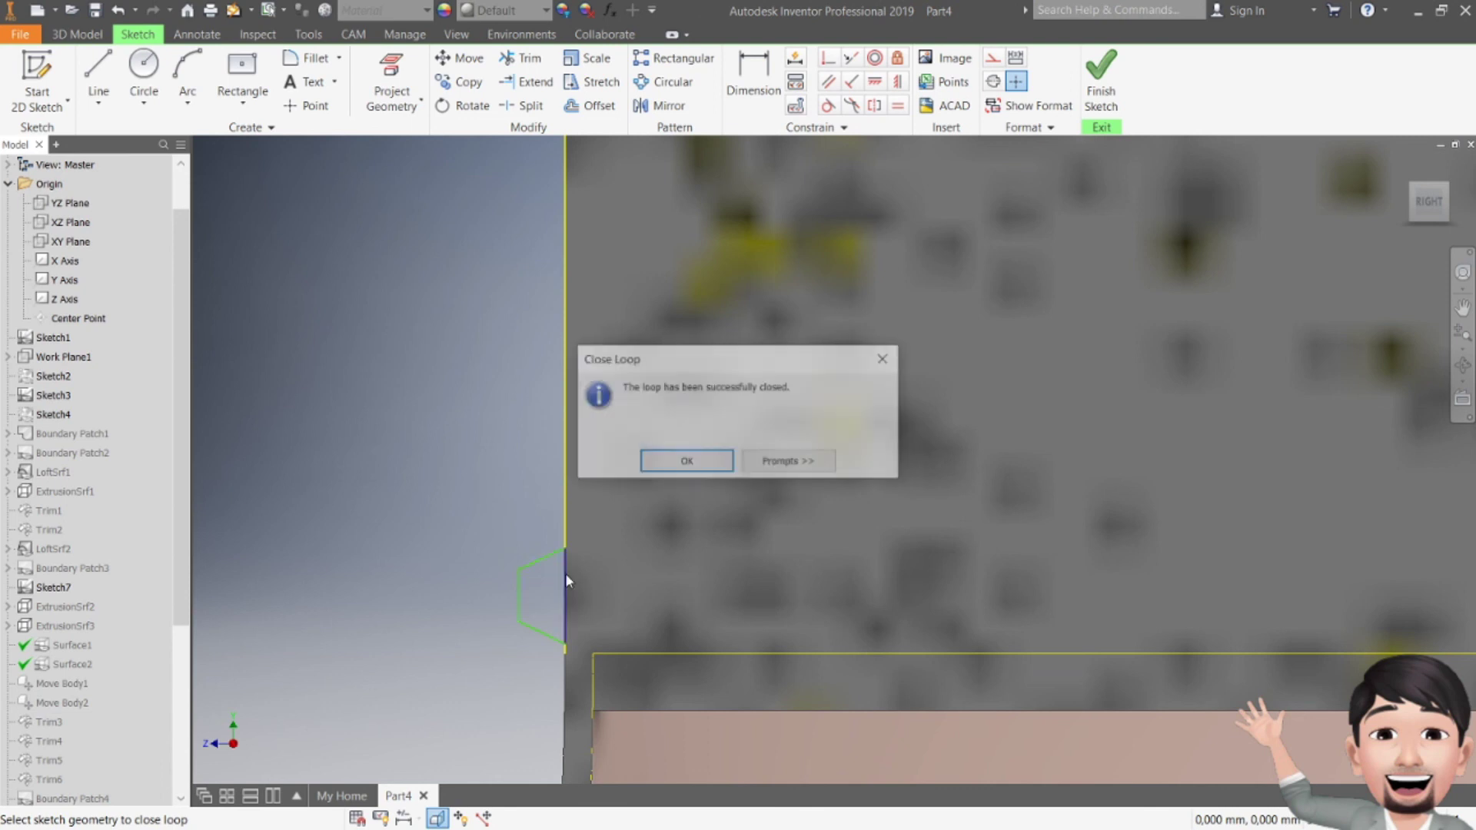
click(679, 464)
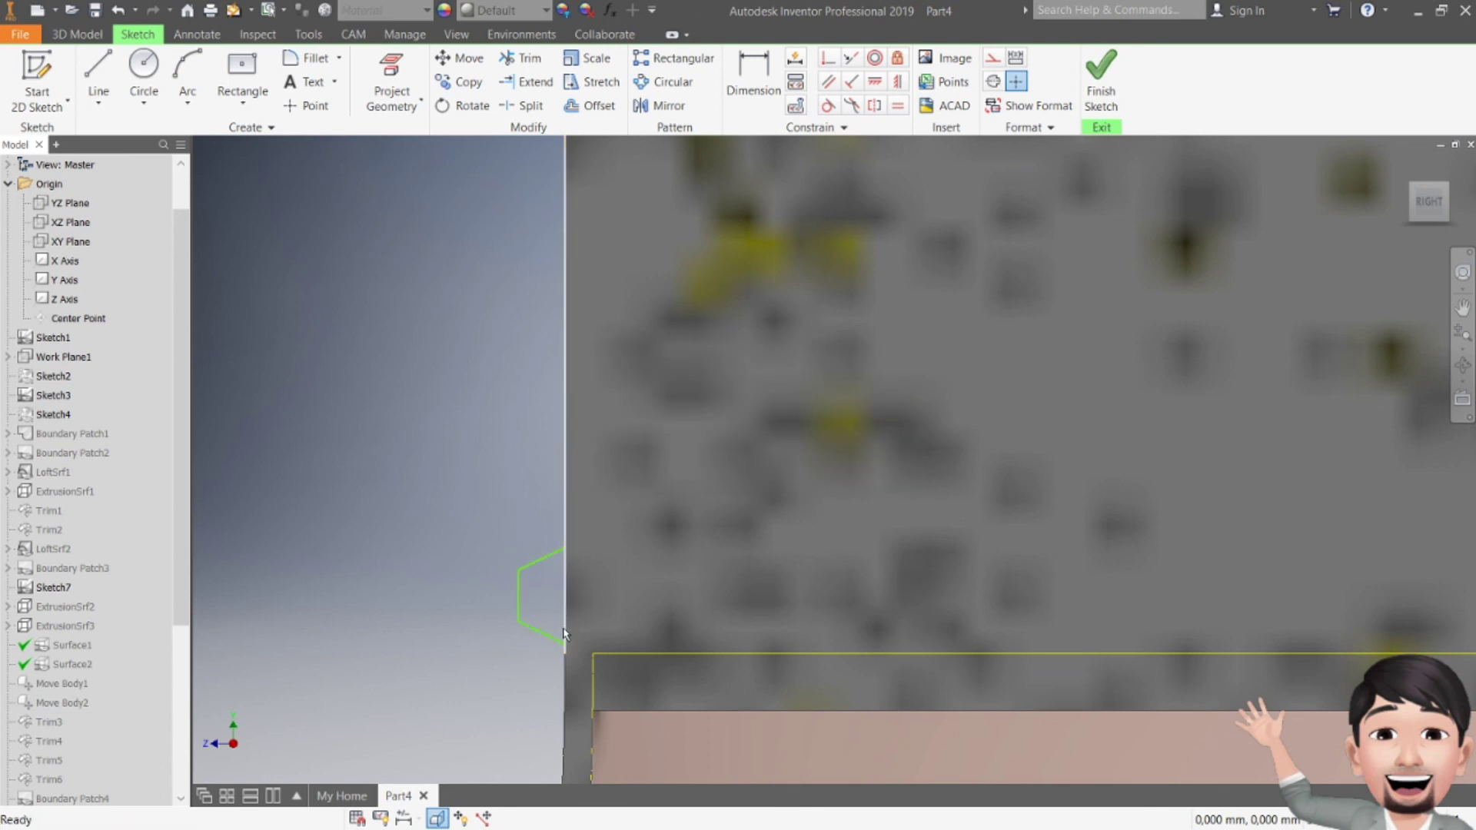
scroll(651, 557, down, 3)
click(1101, 85)
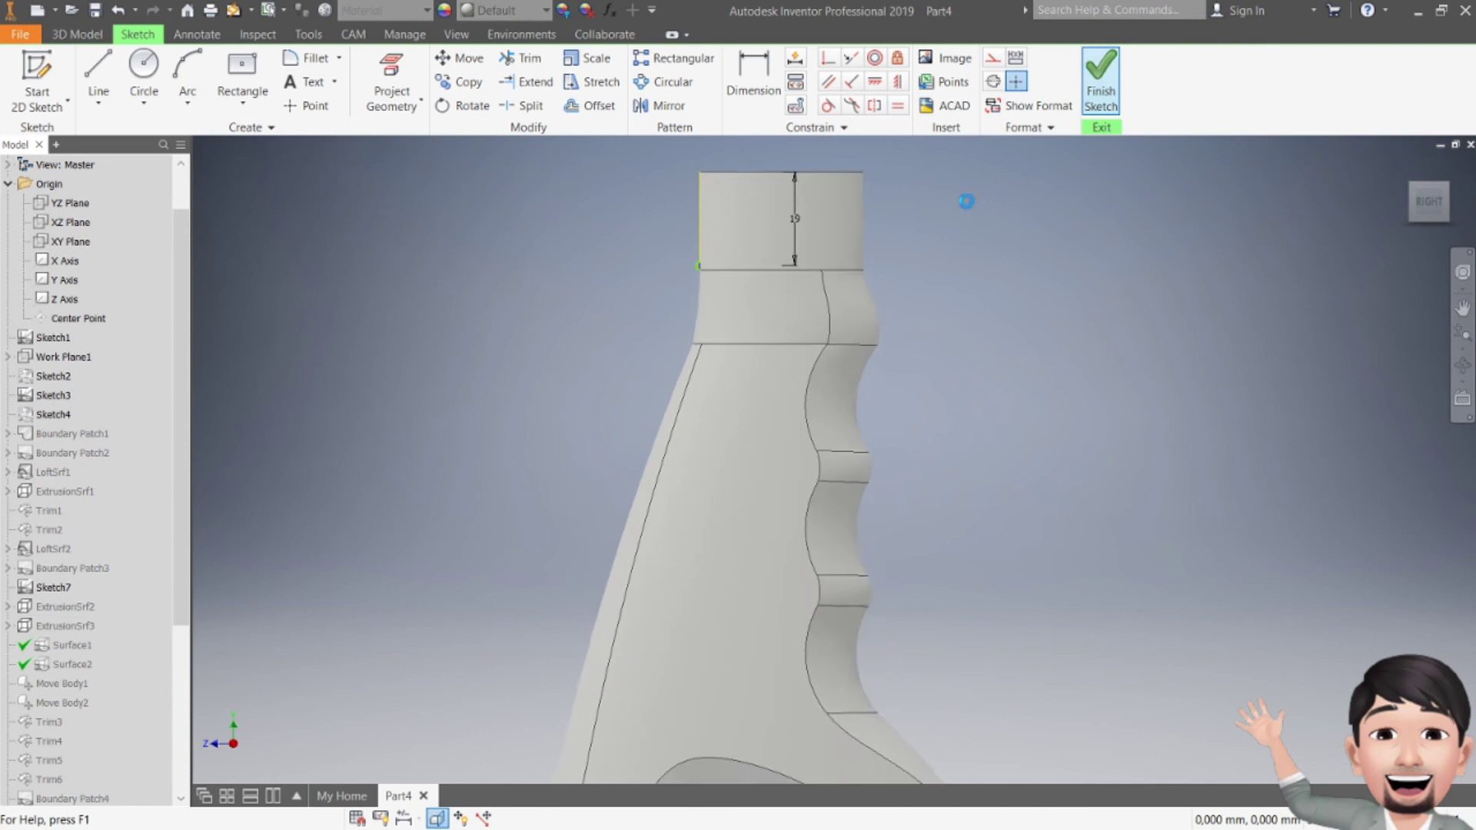
- Set up a coil of the trapezoid profile around the neck's vertical centre line, sized by Pitch and Height, with its direction flipped upward
middle_drag(741, 316, 718, 462)
scroll(722, 332, up, 3)
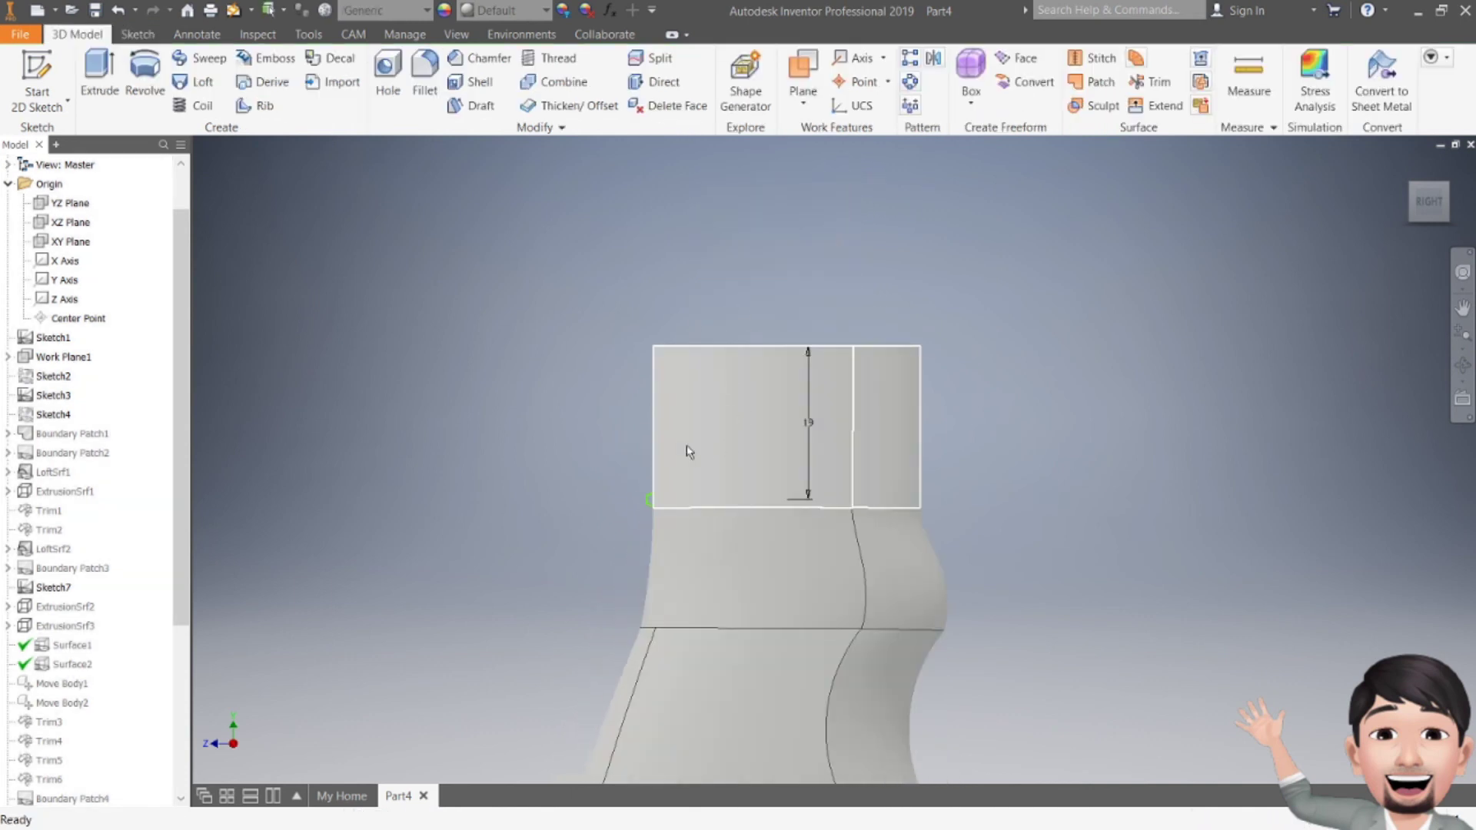
click(193, 115)
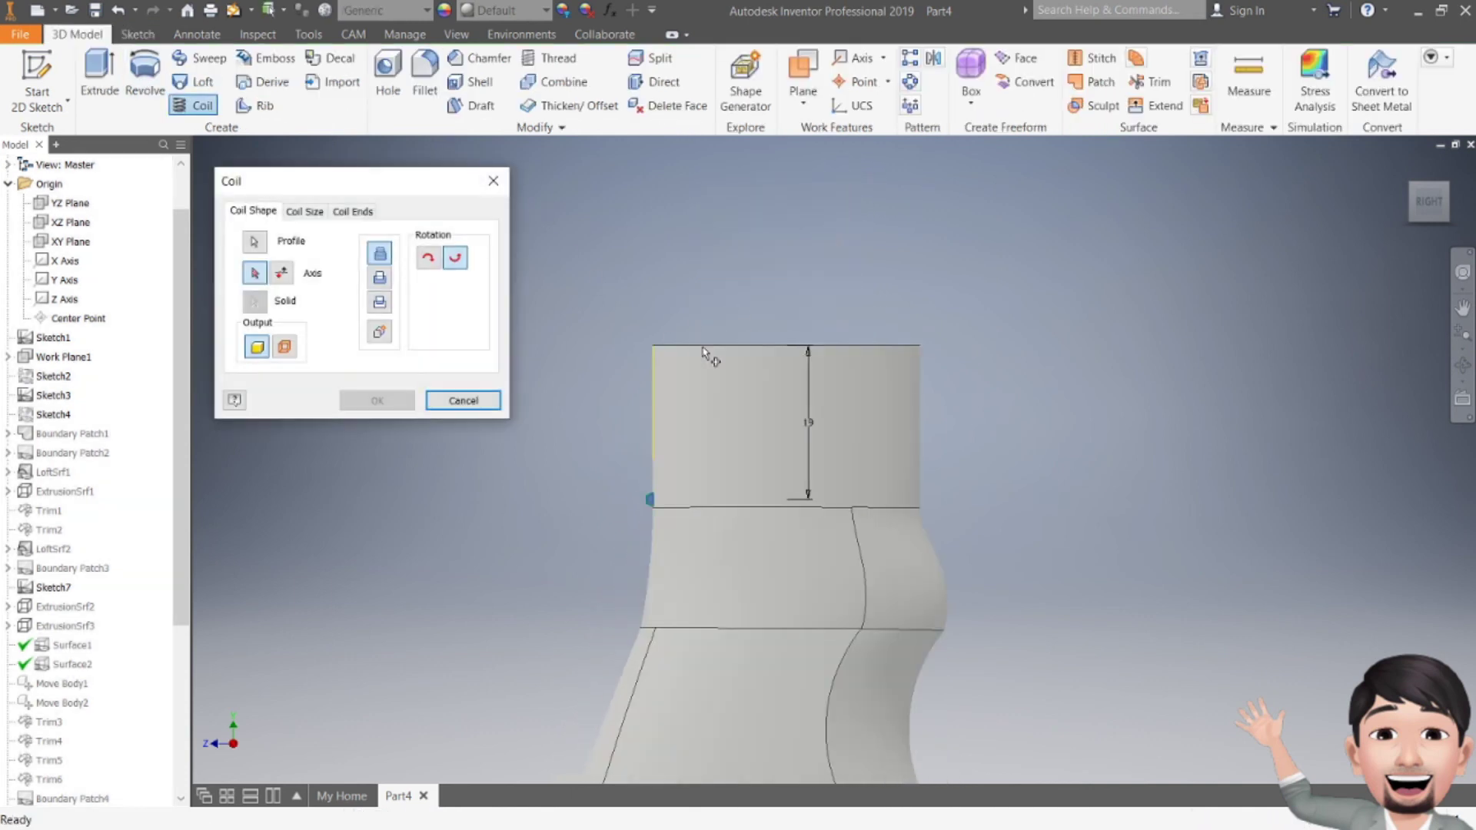
click(788, 396)
click(428, 260)
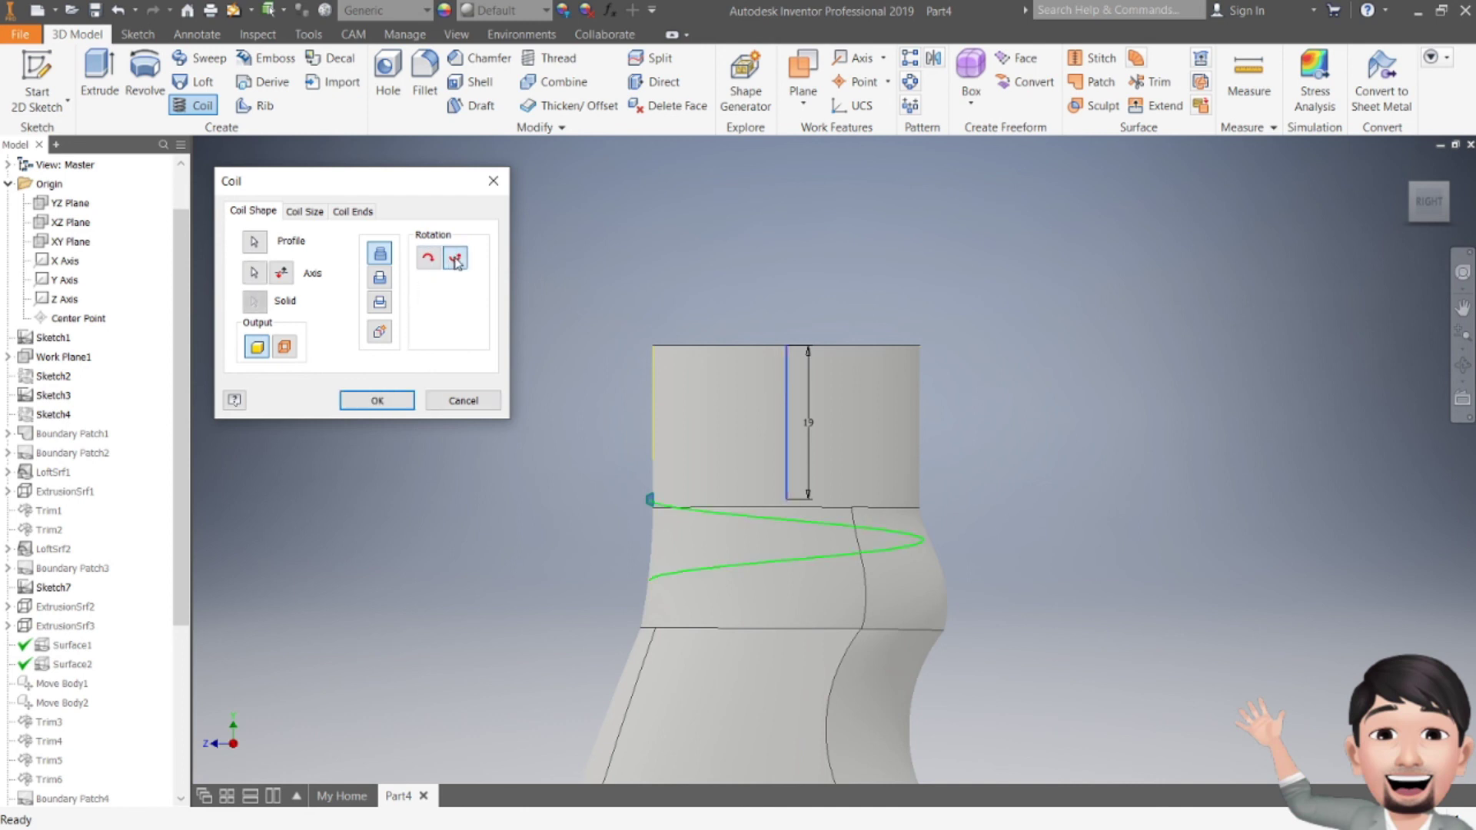
click(303, 215)
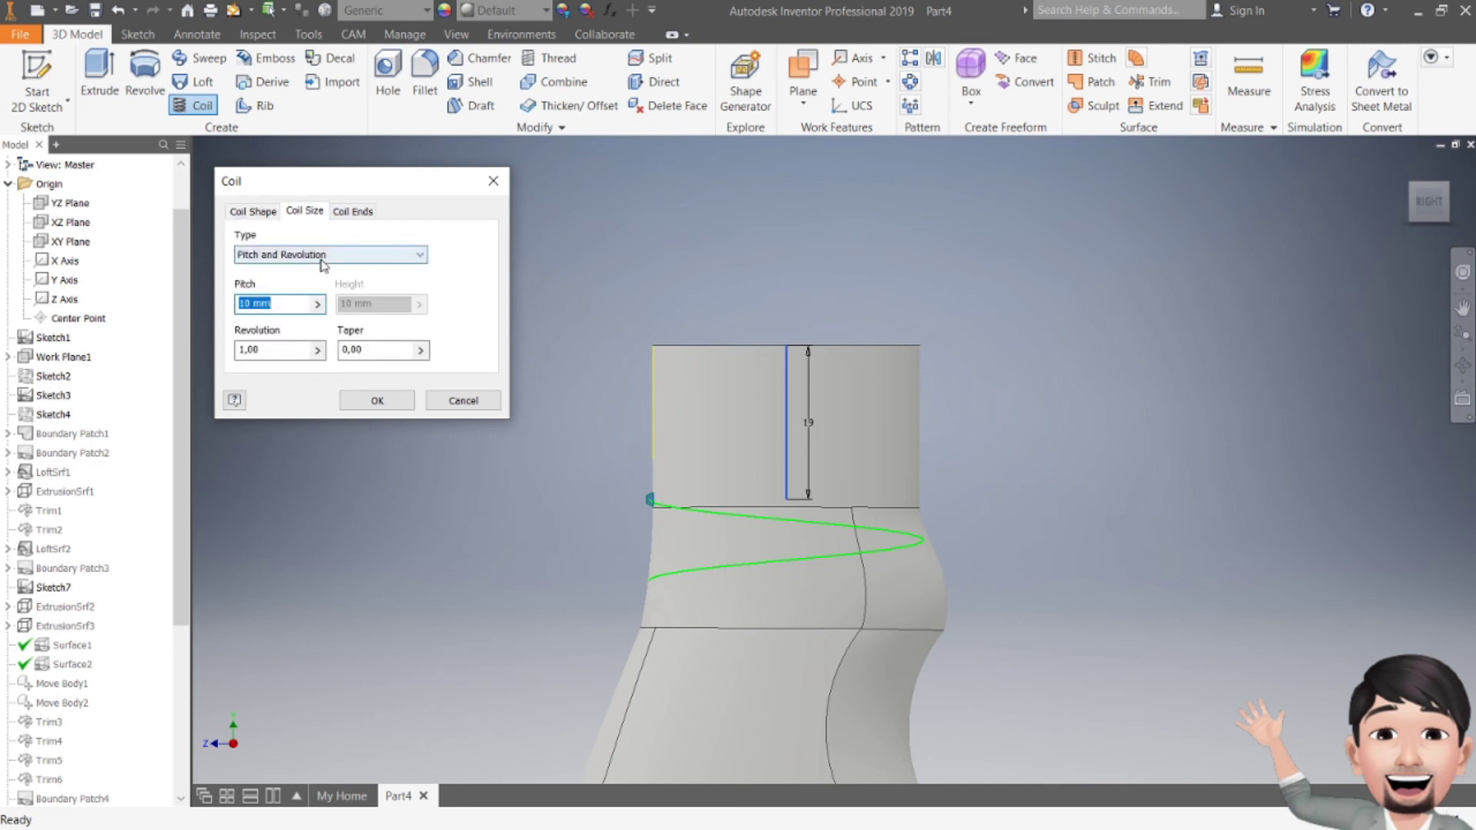
click(323, 253)
click(306, 295)
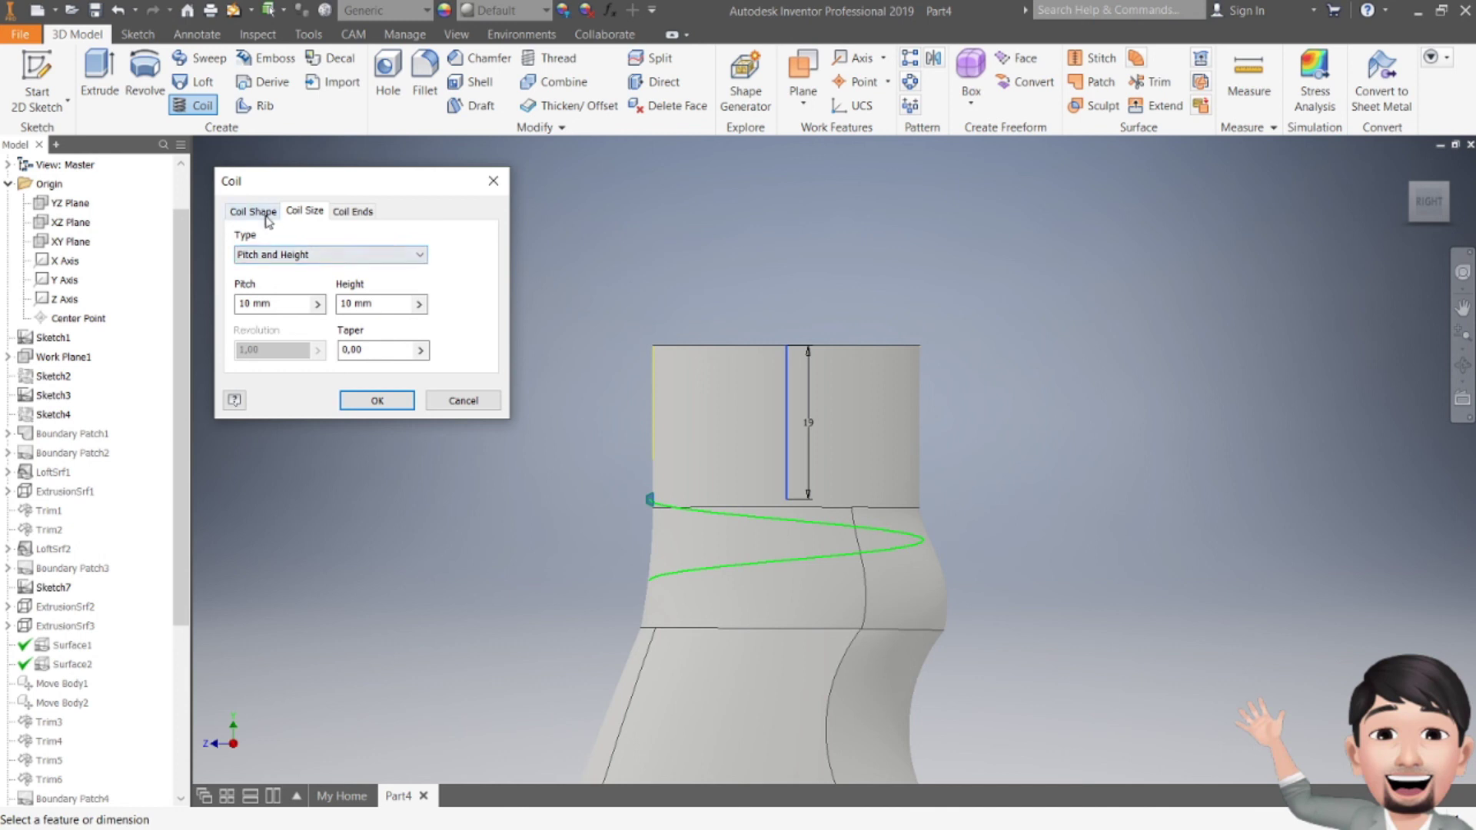
click(267, 219)
click(282, 273)
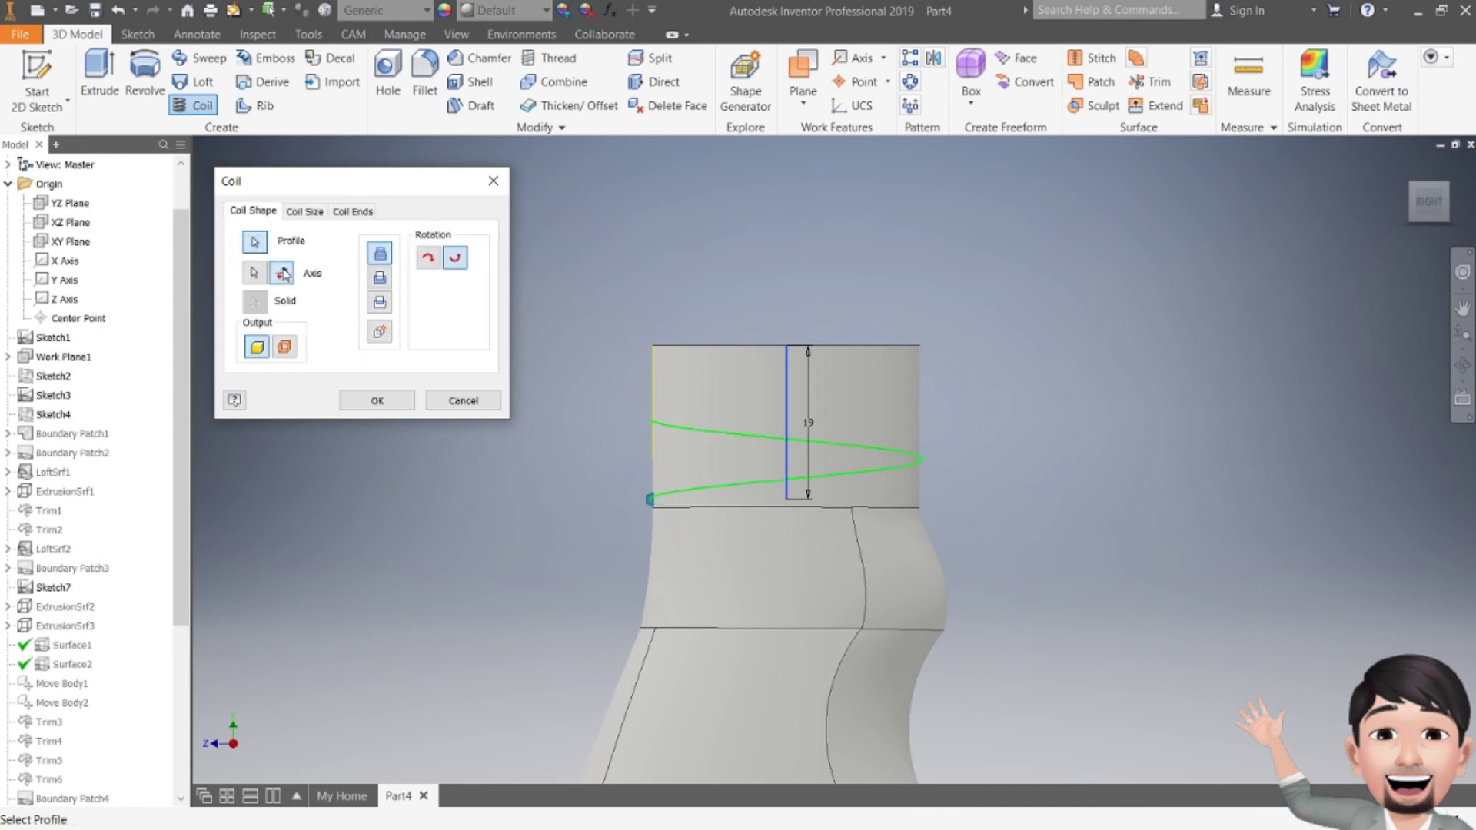
- Set the coil's pitch to 4 mm and height to 19 mm, and create the neck thread
click(304, 219)
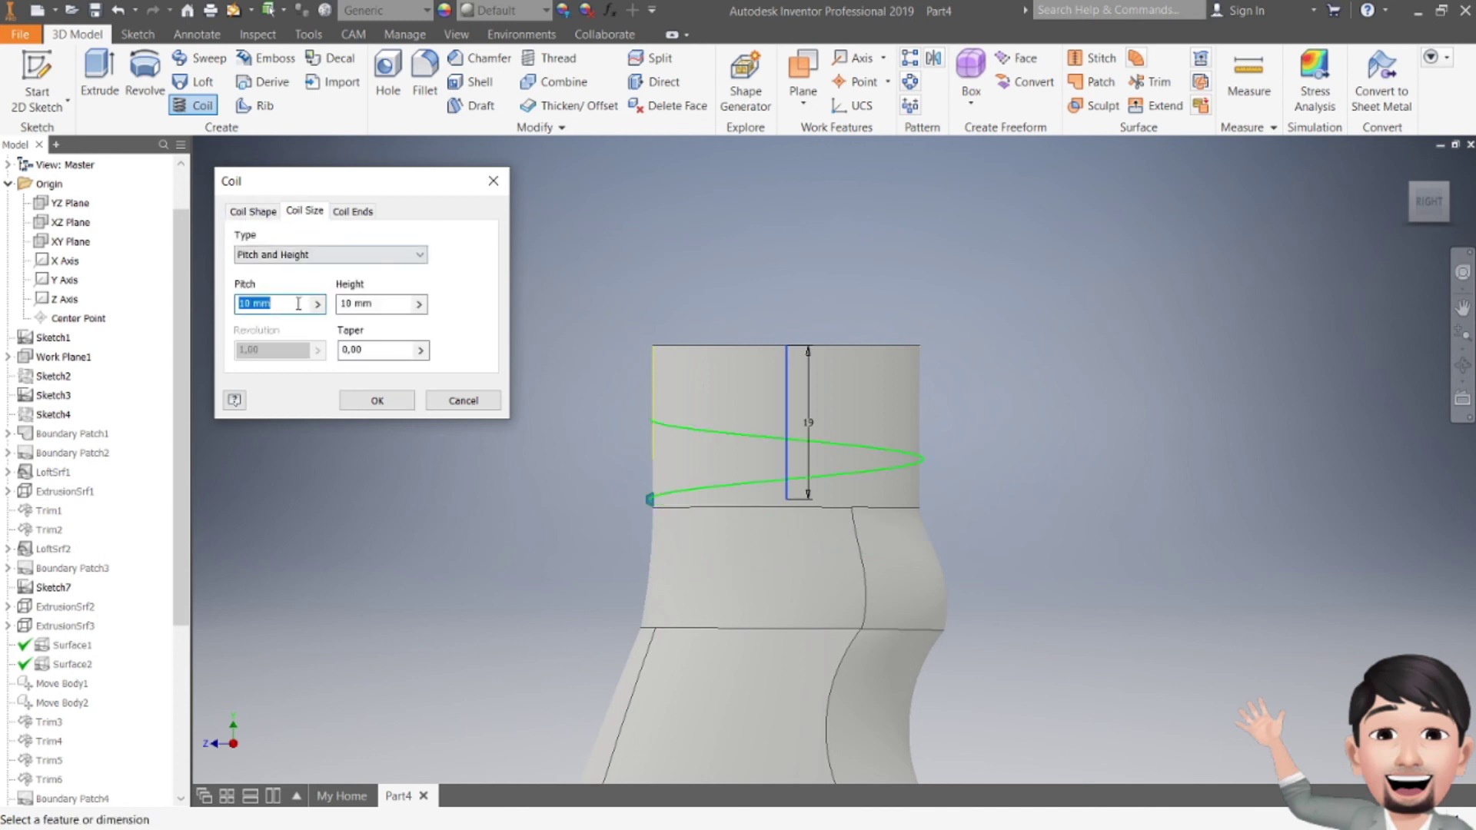
text(2)
key(BackSpace)
text(3)
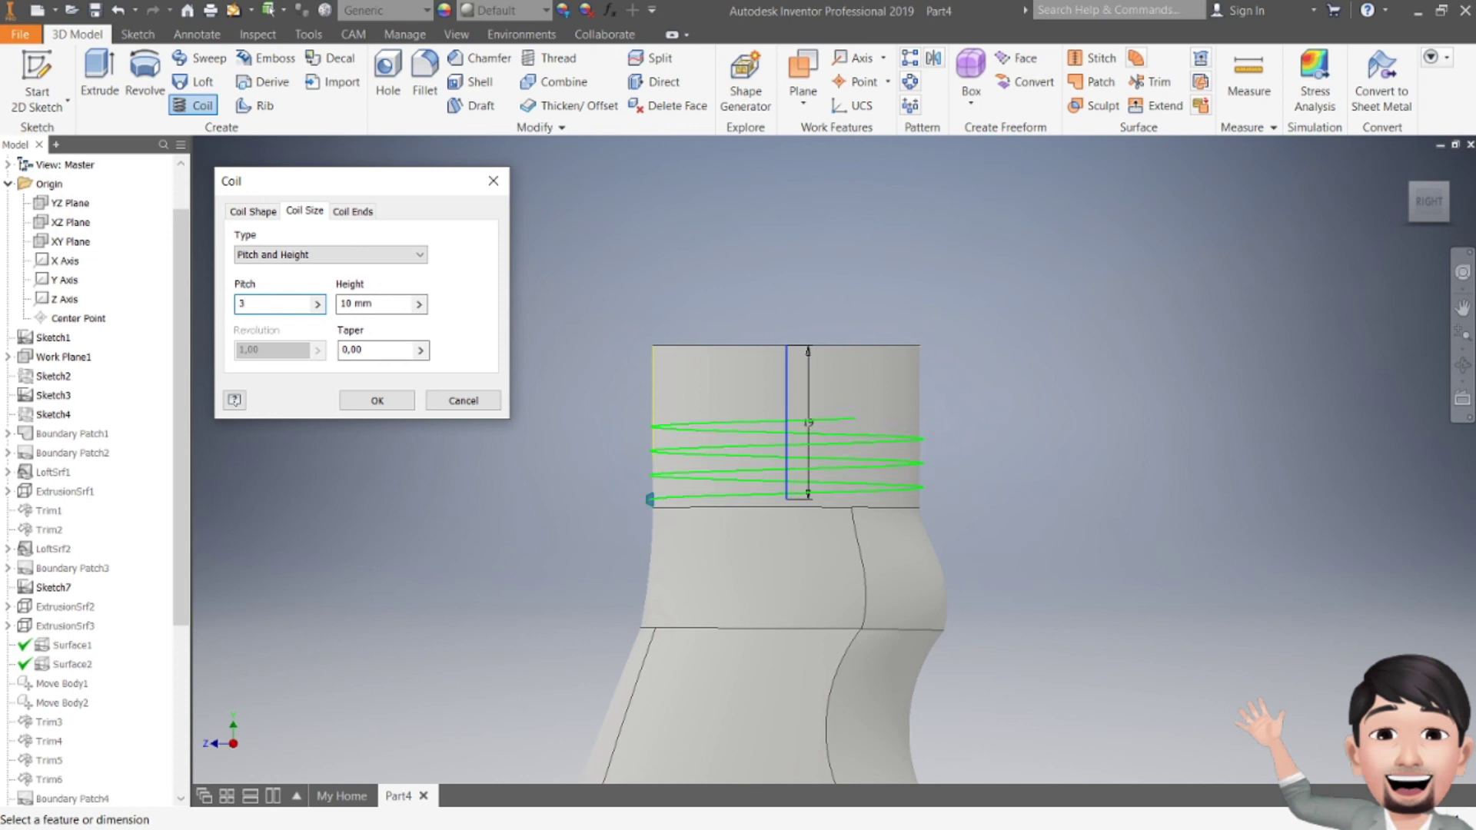
text(4)
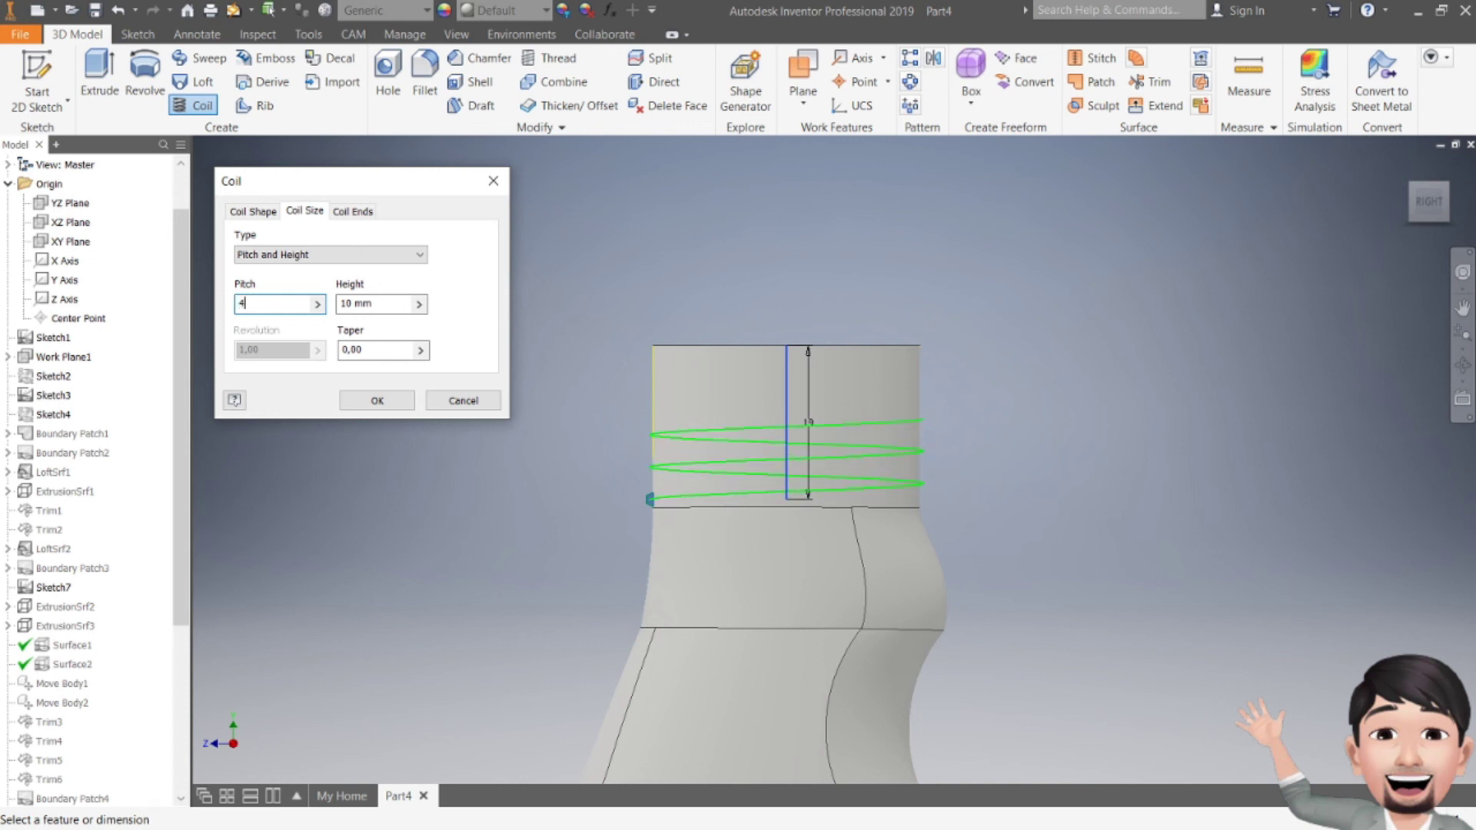
key(Tab)
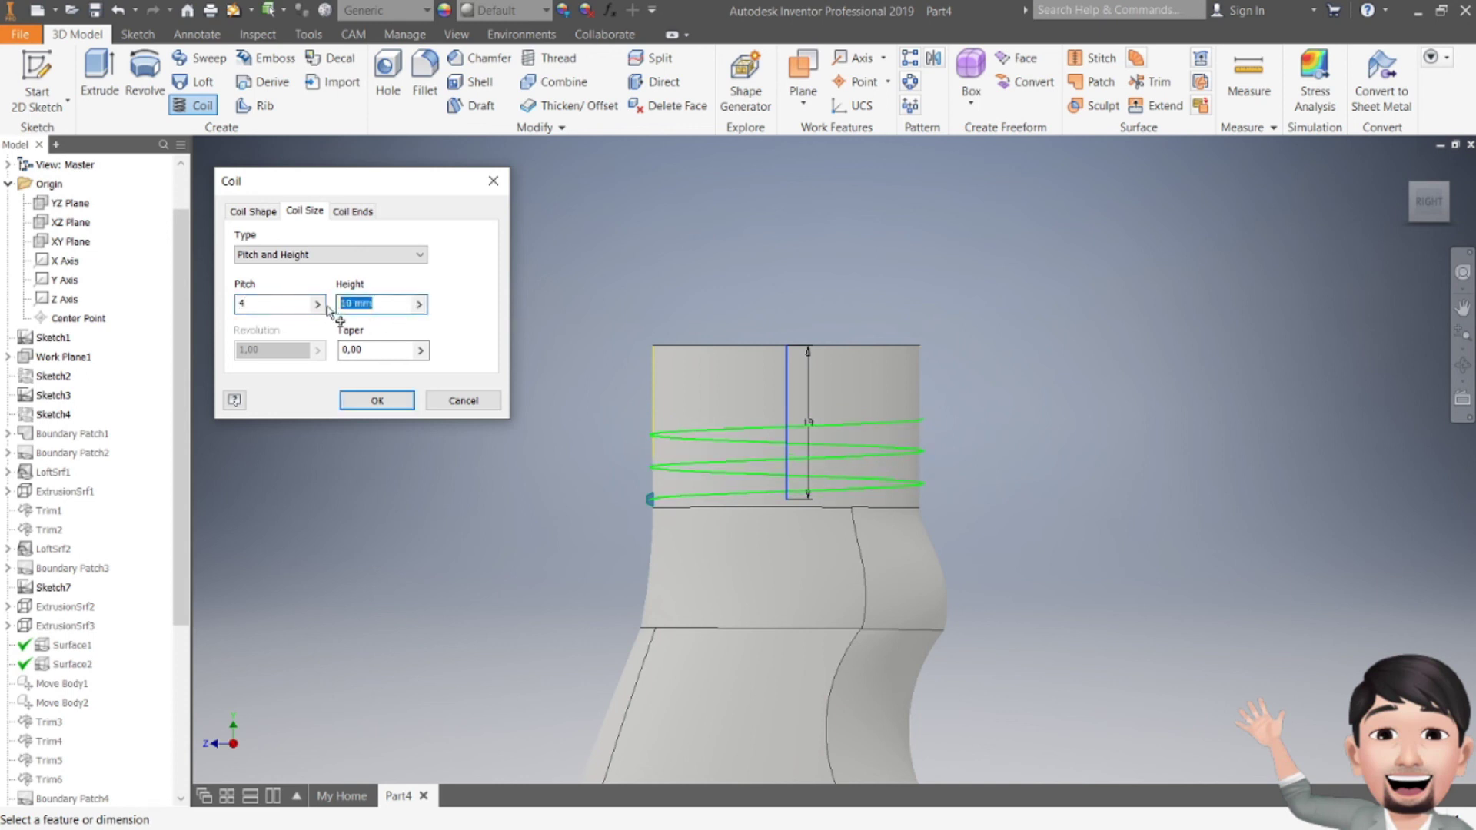
text(19)
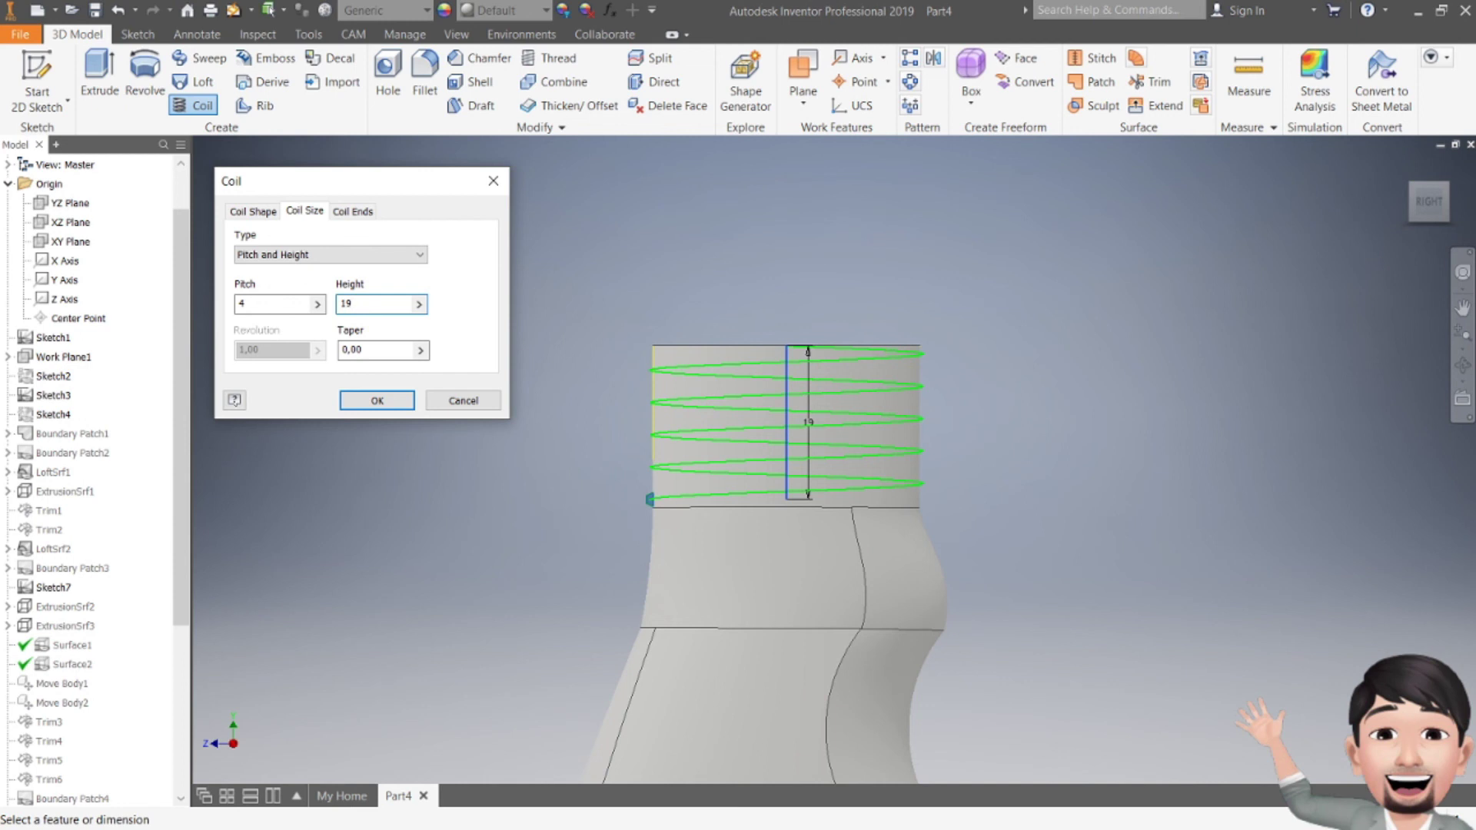
click(378, 405)
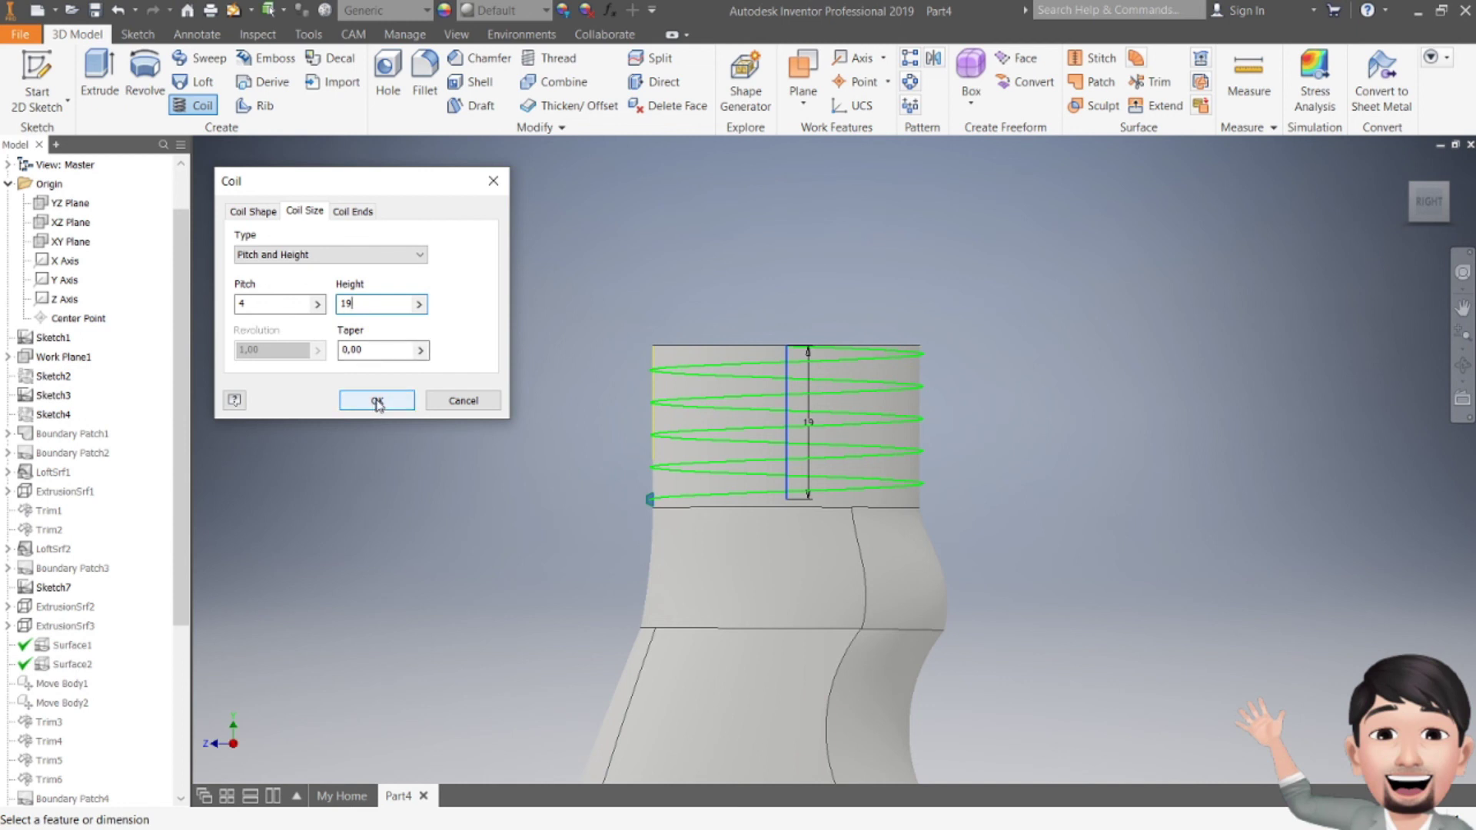
click(376, 401)
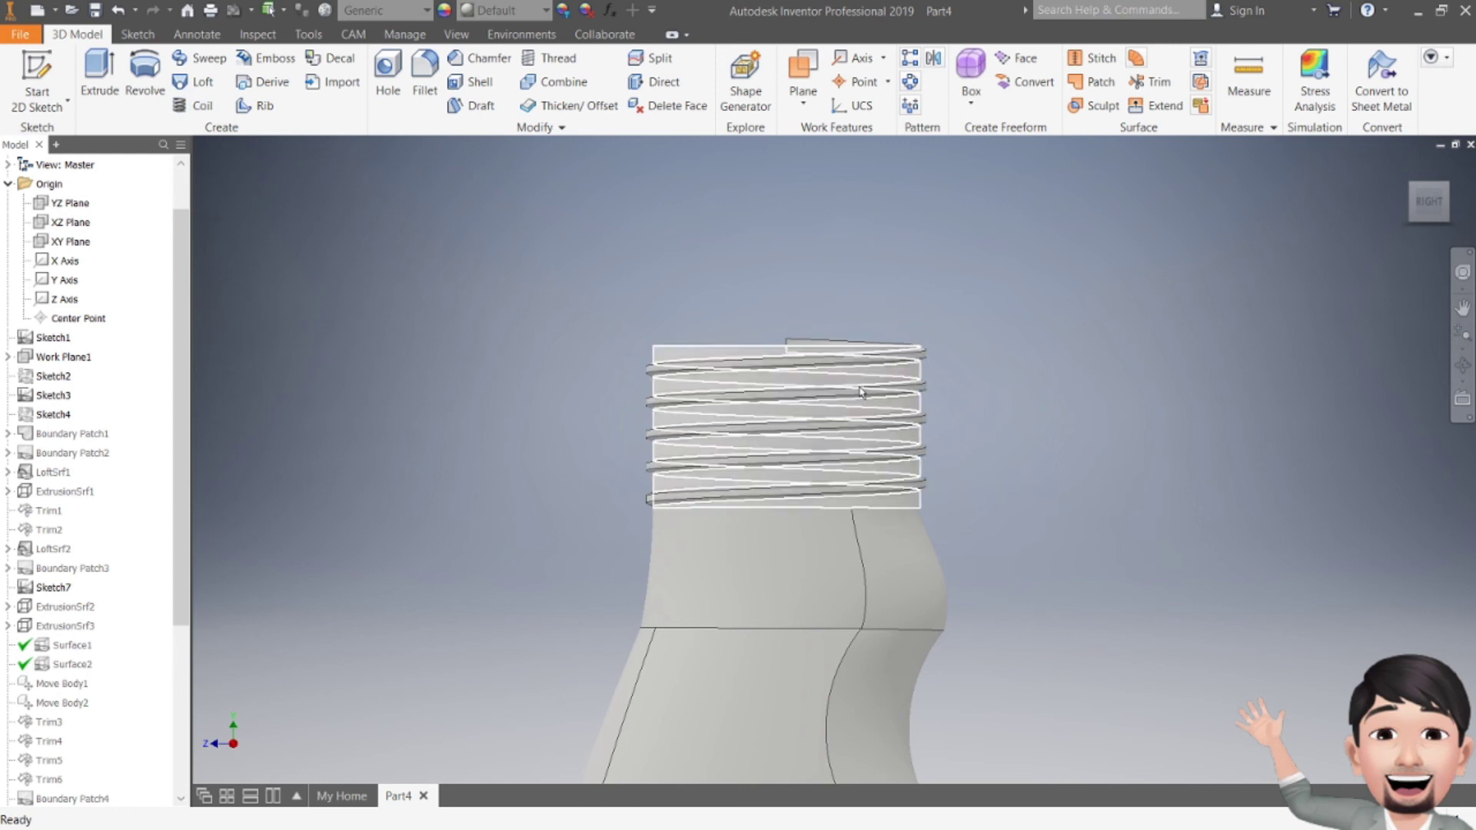
- Edit the neck's thread coil and set its height to 17 mm
scroll(868, 409, down, 5)
drag(1442, 207, 1434, 206)
mouse_move(861, 415)
shift+middle_down()
mouse_move(738, 419)
mouse_move(757, 496)
mouse_move(727, 419)
shift+middle_up()
shift+middle_drag(461, 306, 632, 303)
scroll(93, 682, down, 5)
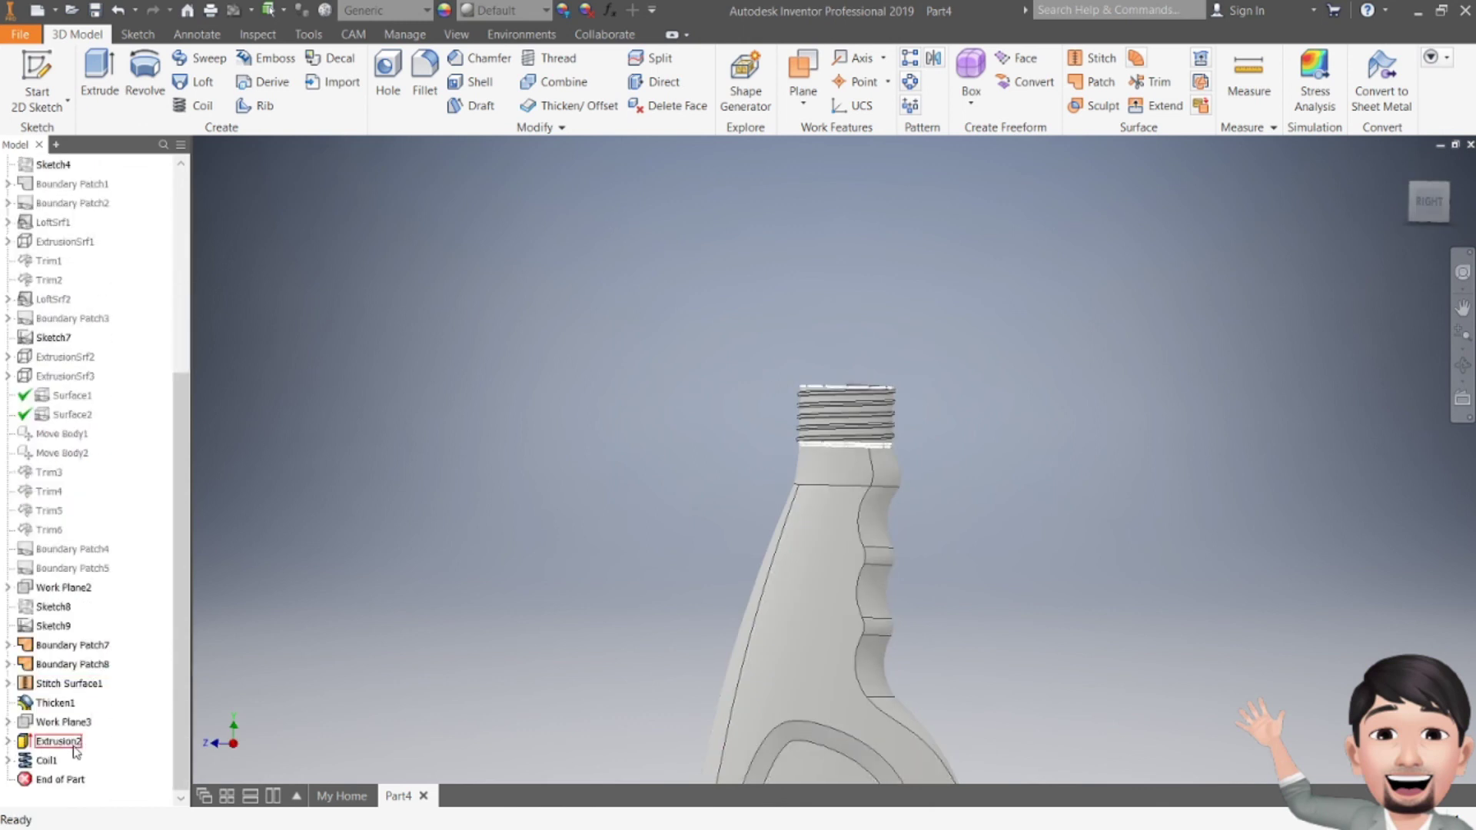
double_click(36, 761)
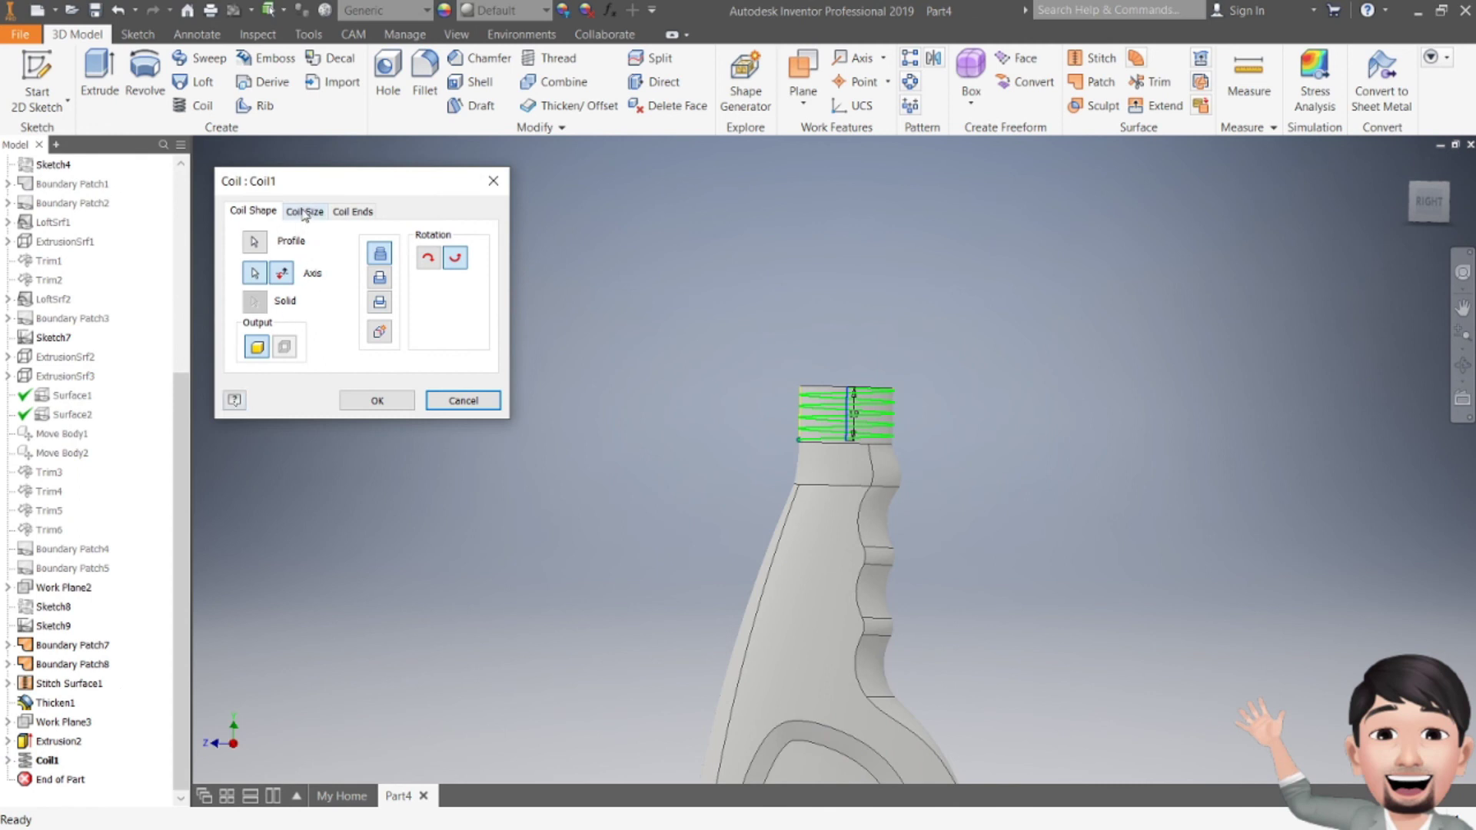
click(305, 214)
drag(398, 305, 318, 305)
text(17)
key(Return)
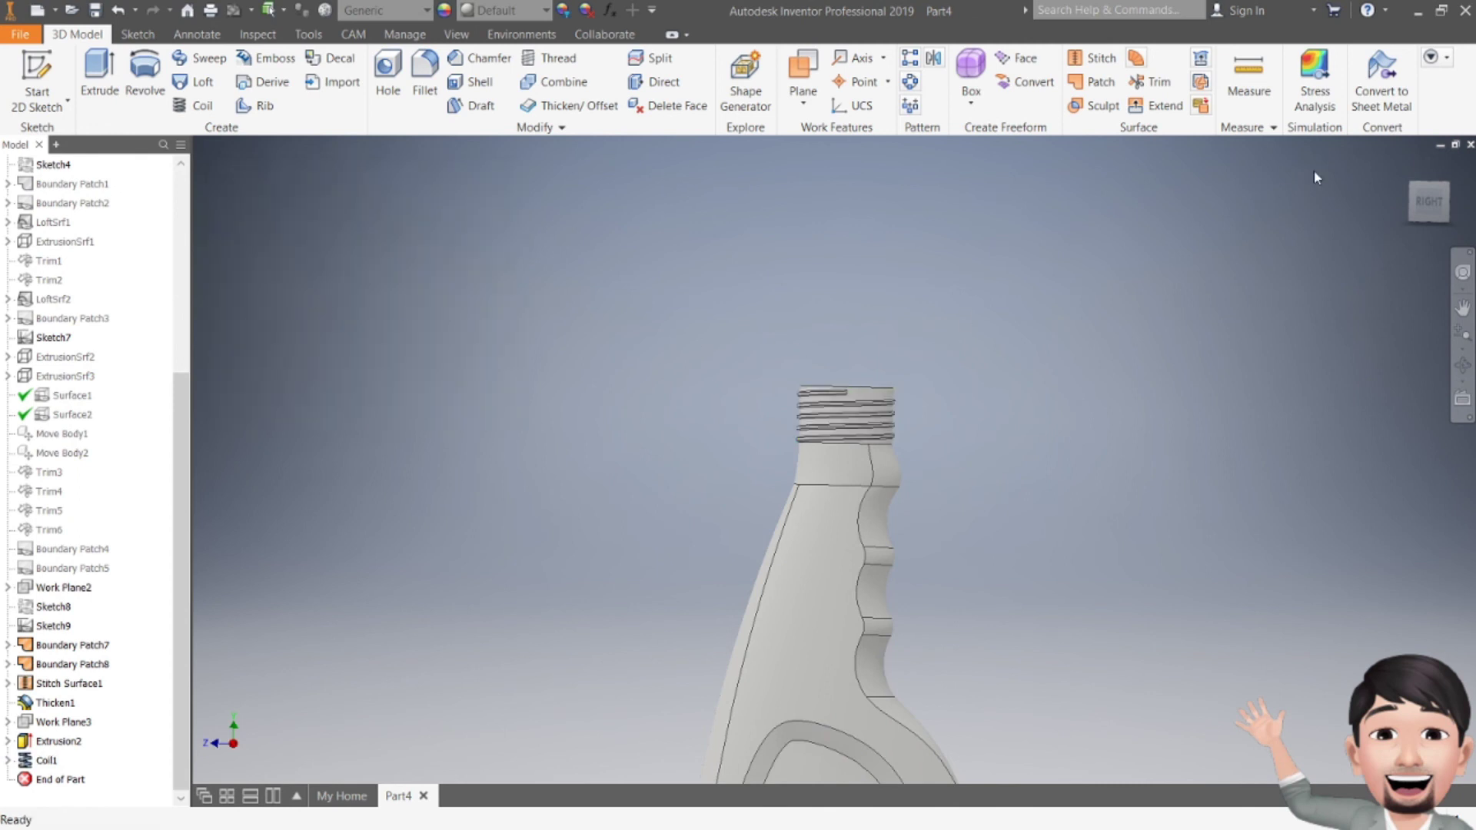
- Examine the whole bottle and its threaded neck from several angles
drag(1429, 203, 1338, 203)
shift+middle_drag(838, 747, 1046, 747)
scroll(1147, 303, up, 1)
middle_drag(1215, 544, 953, 441)
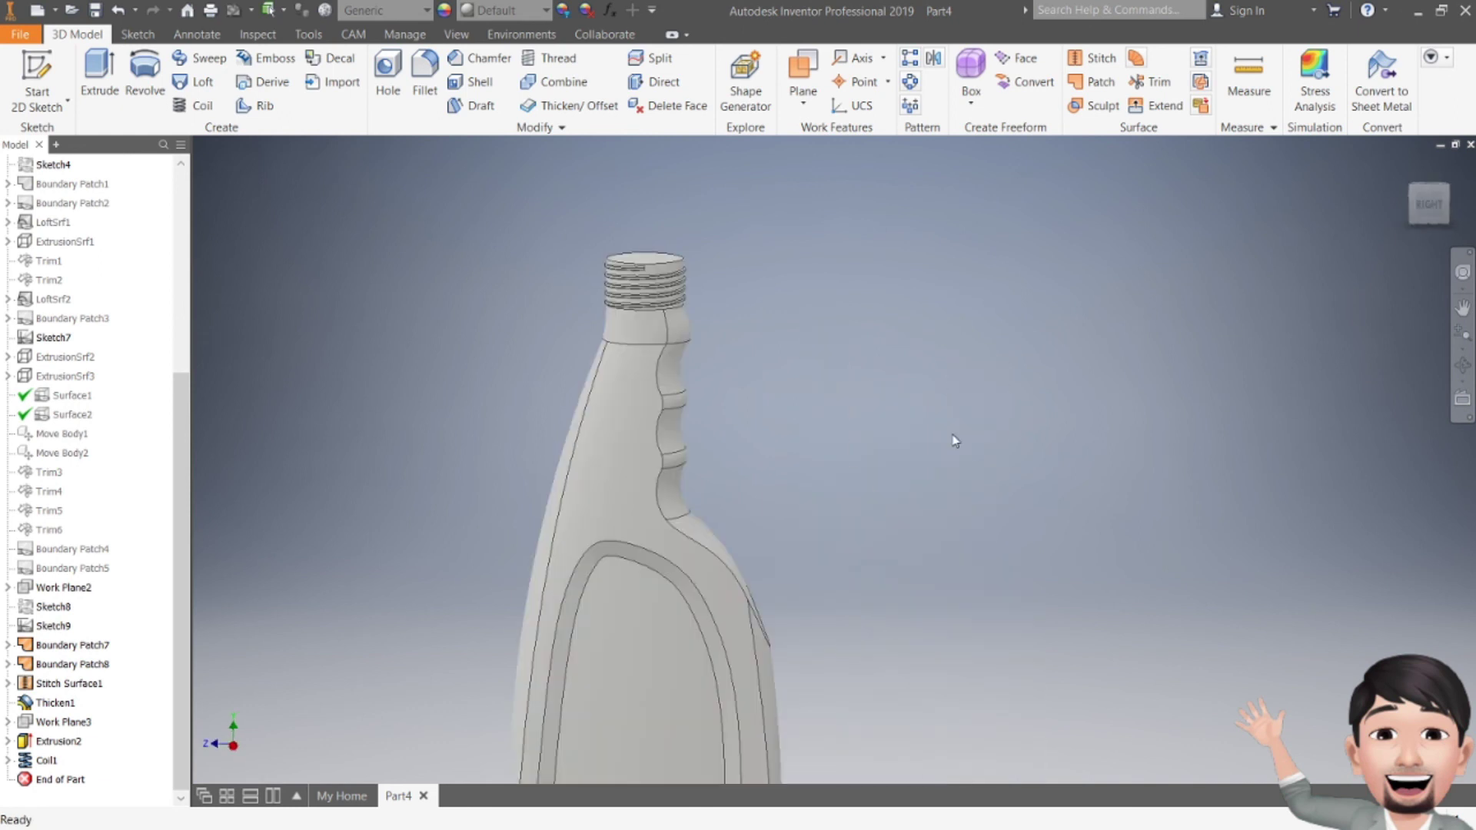
scroll(831, 464, up, 5)
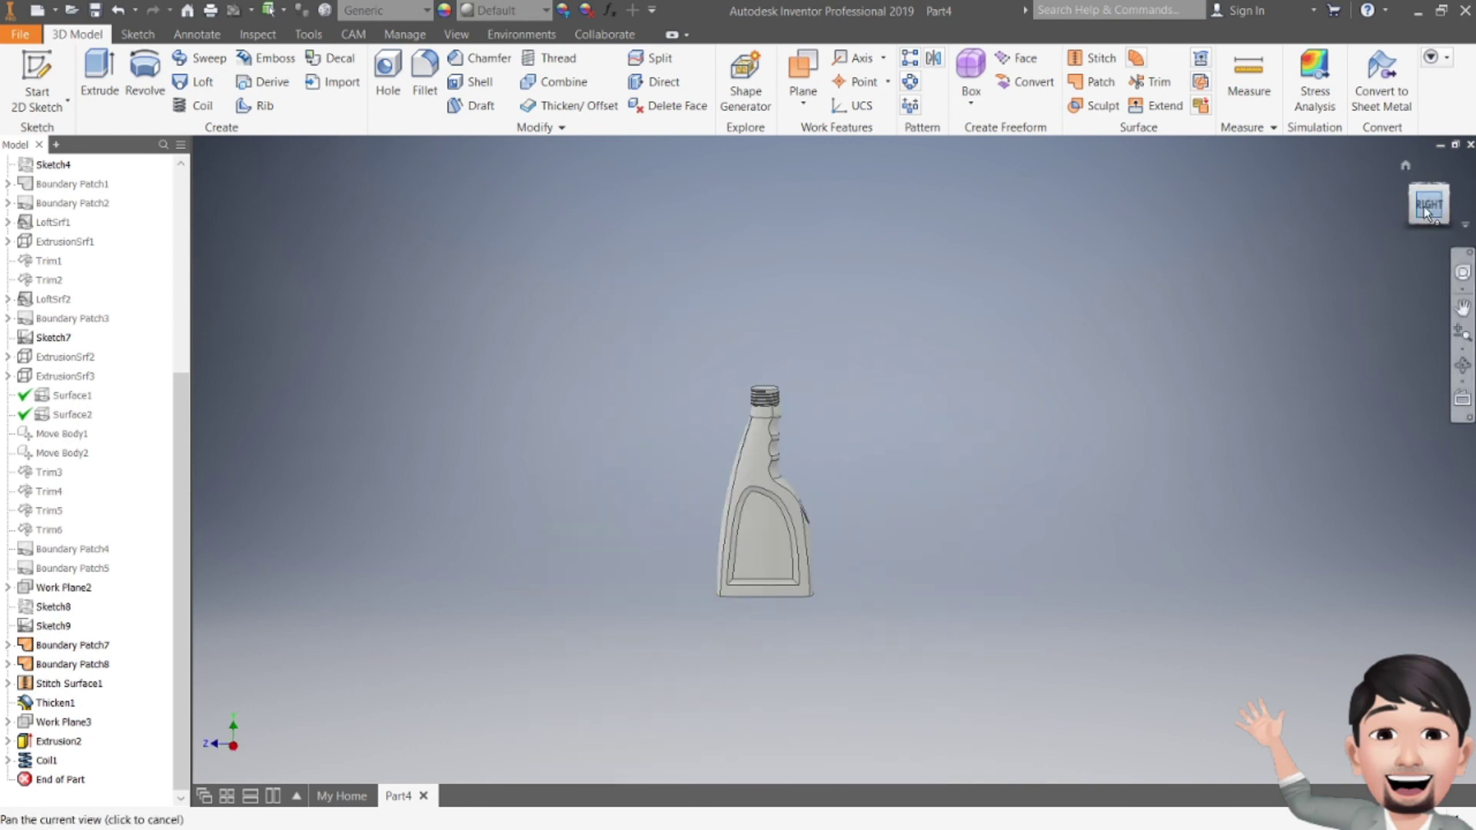
drag(1424, 206, 1384, 206)
shift+middle_drag(971, 417, 972, 422)
scroll(787, 427, up, 3)
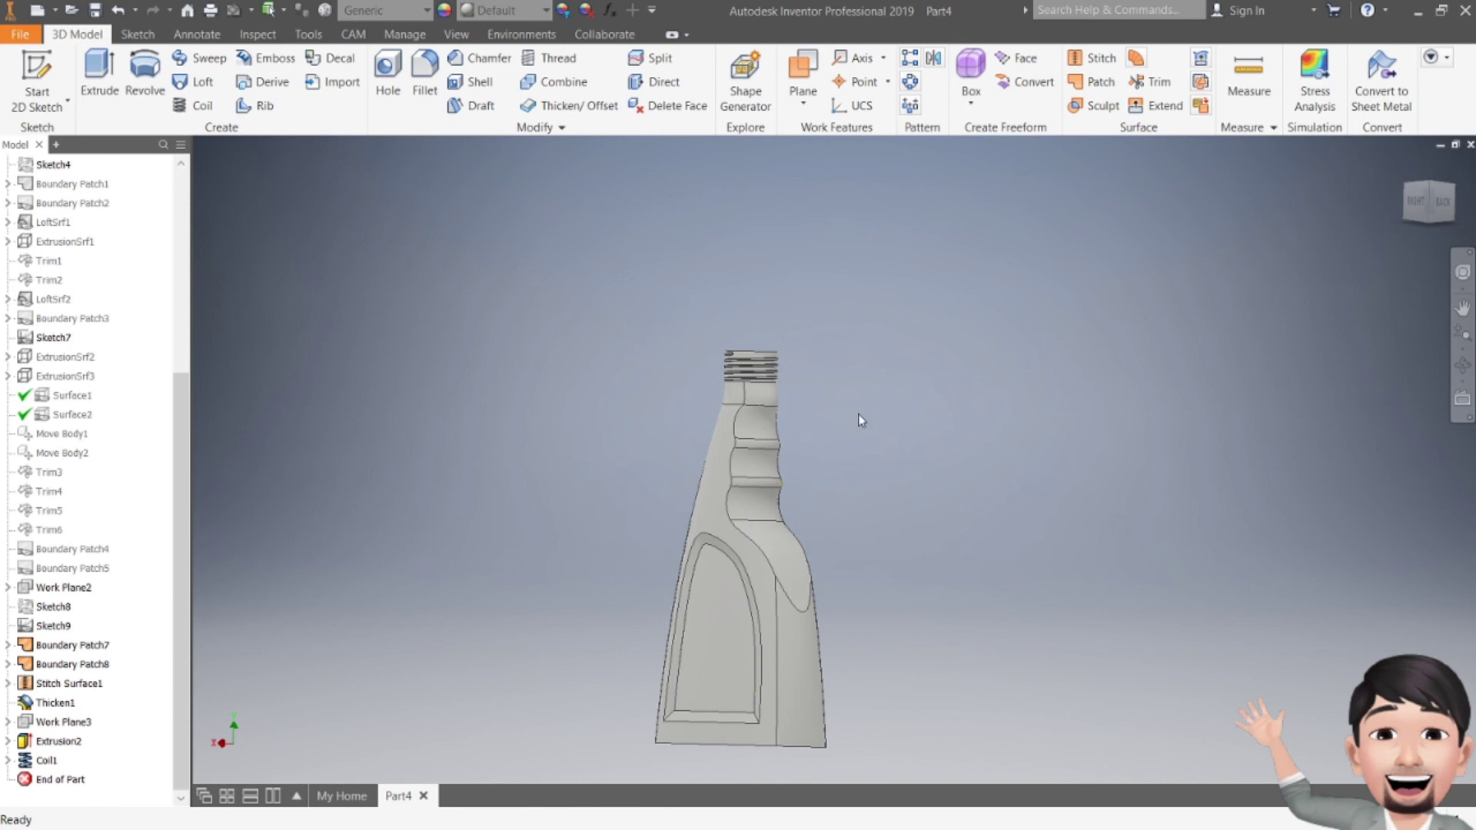
- Assign the PET Plastic material to the bottle and give it the Red appearance
click(388, 9)
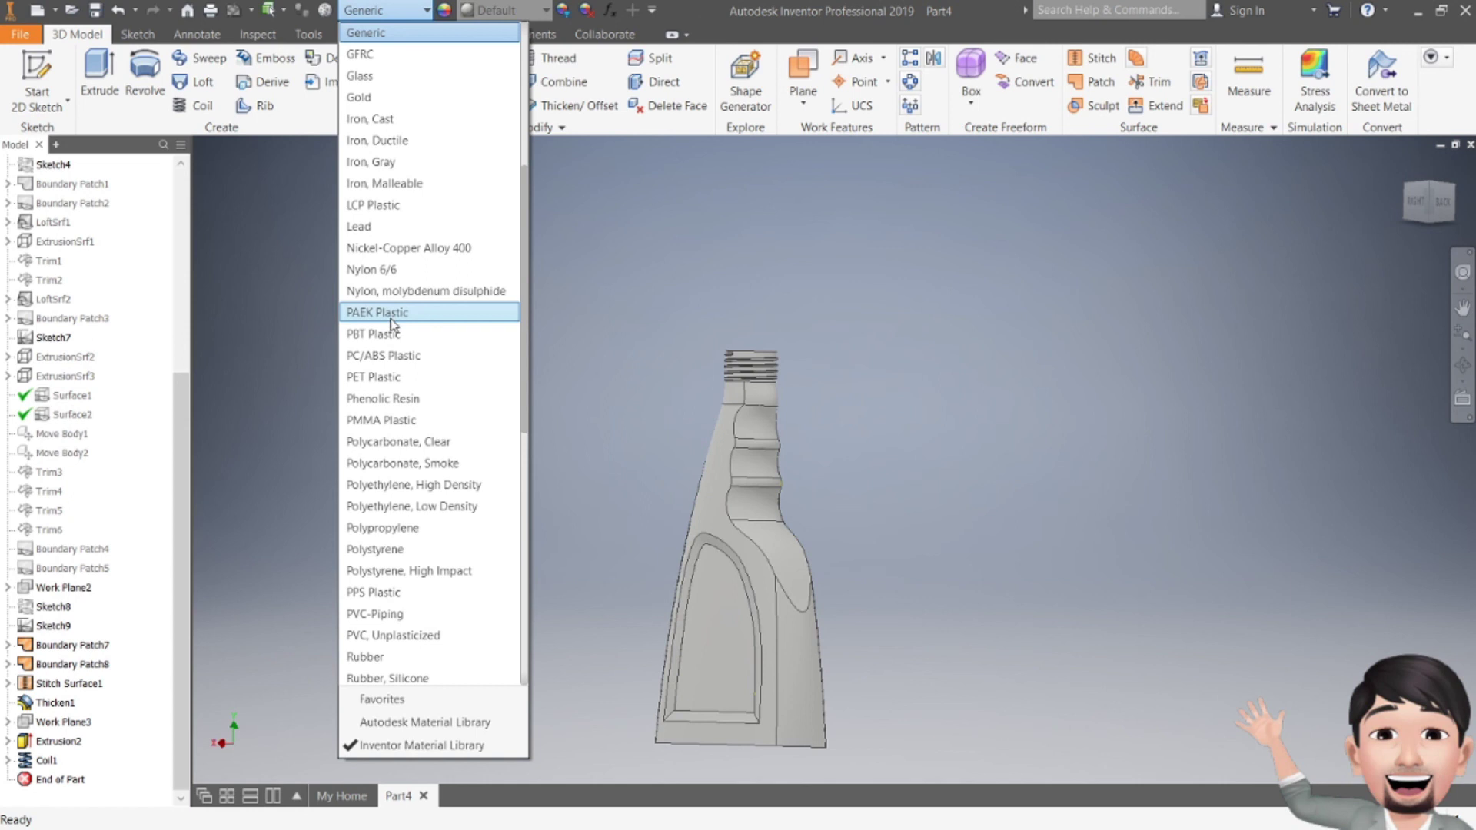
click(388, 377)
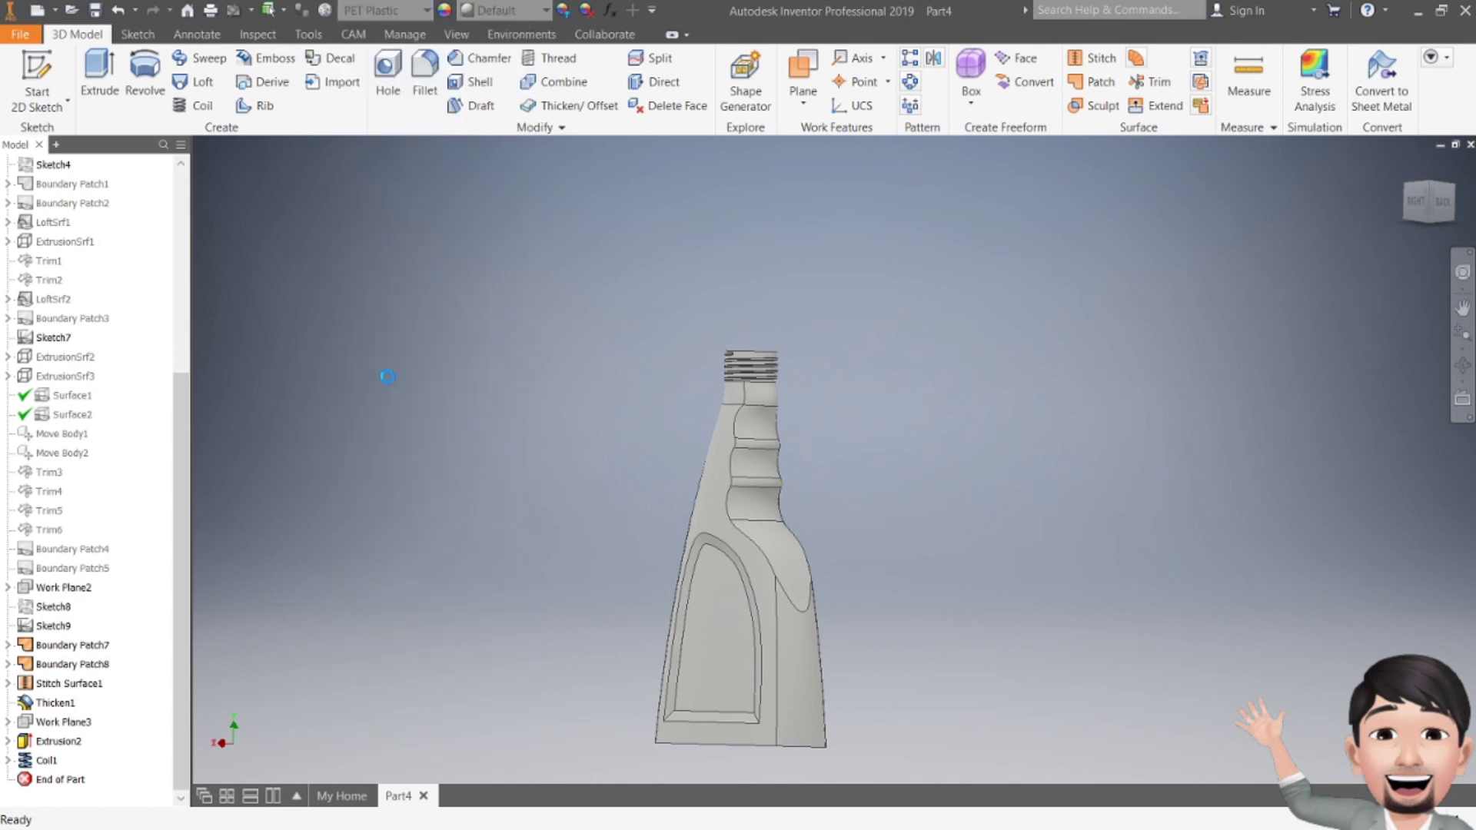
click(509, 10)
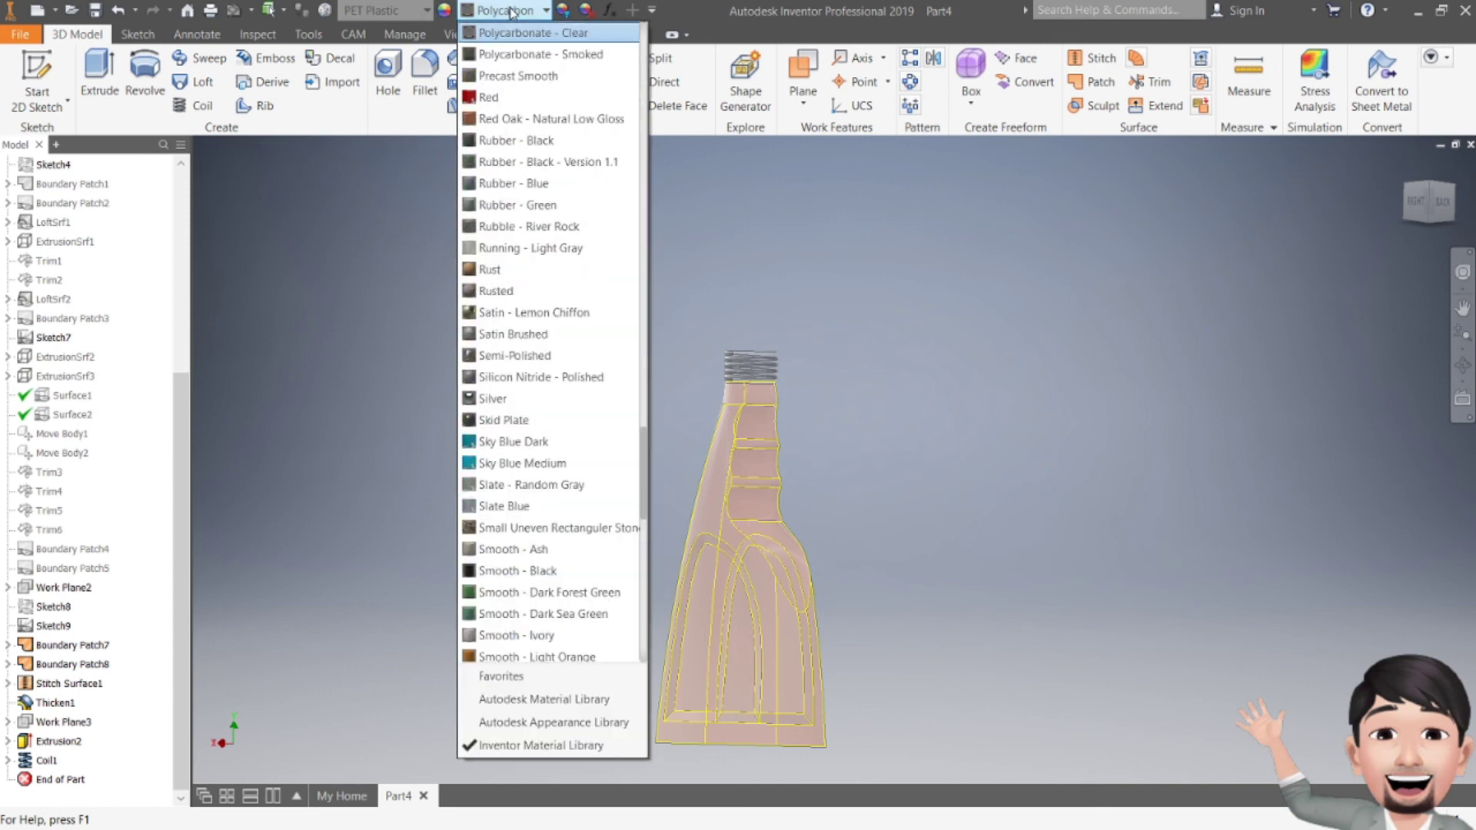
click(492, 98)
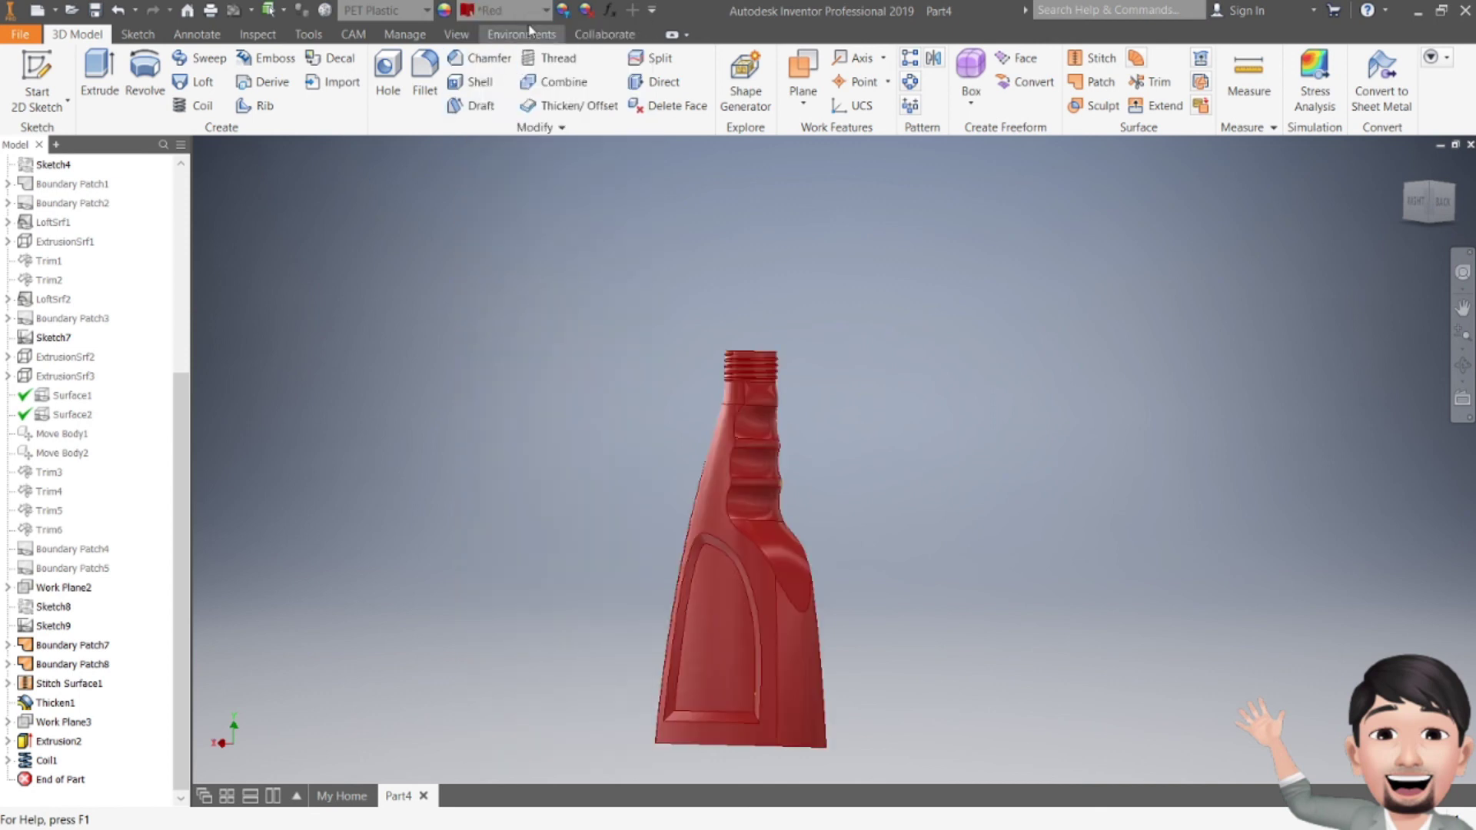